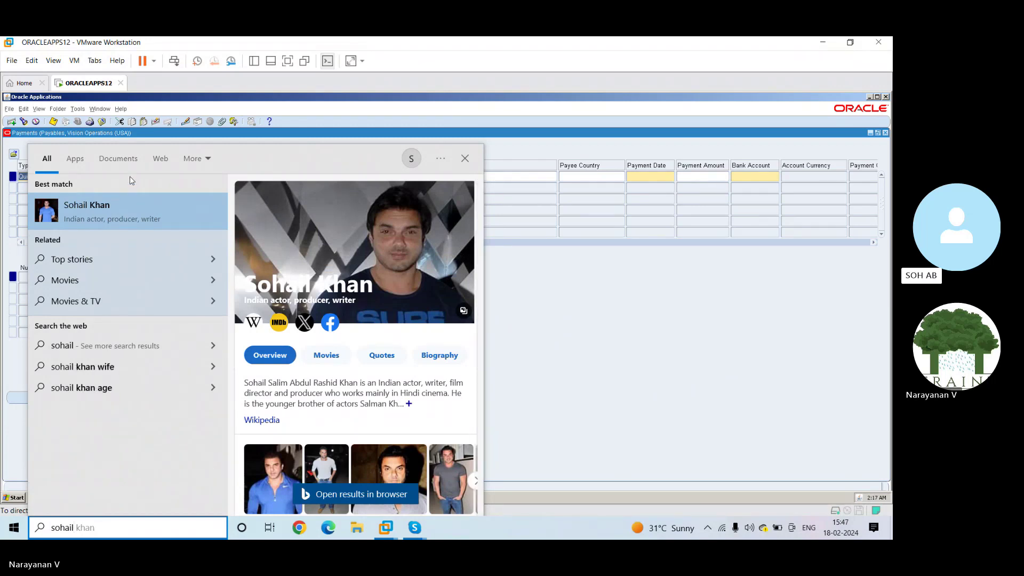
# Find the GL session Excel workbook among the documents on this computer and open it.
pyautogui.click(119, 160)
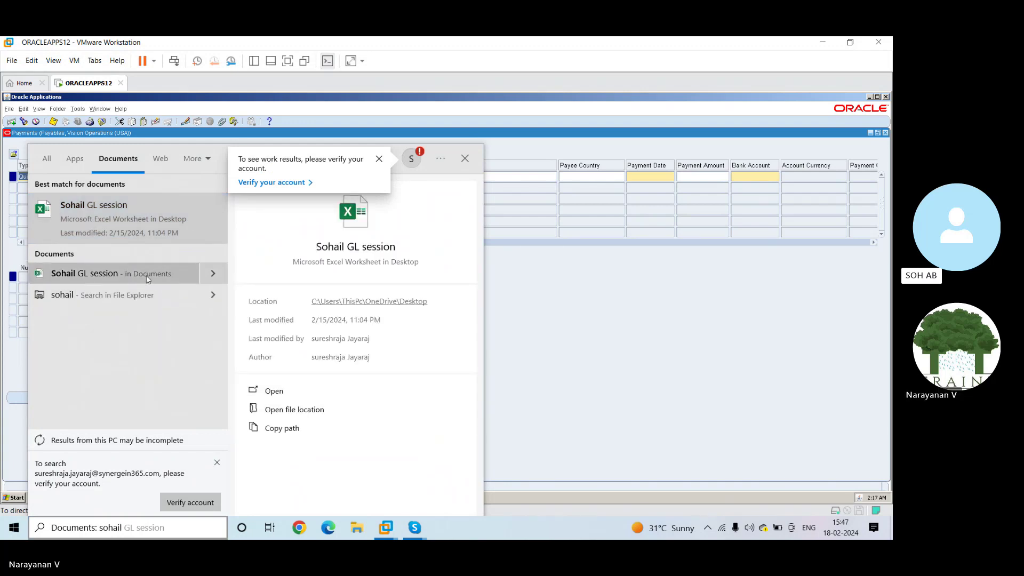
pyautogui.press('Escape')
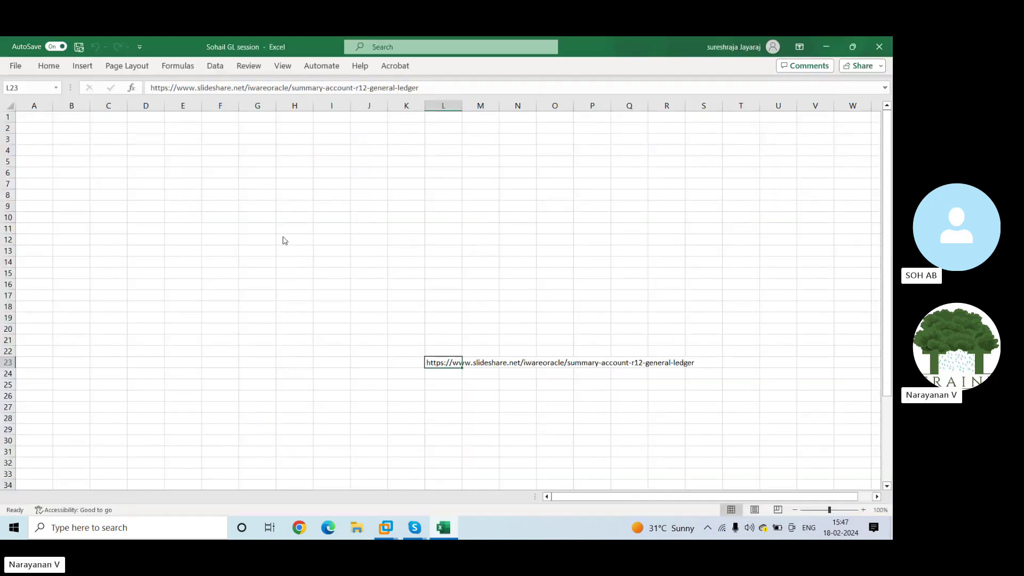
pyautogui.click(475, 397)
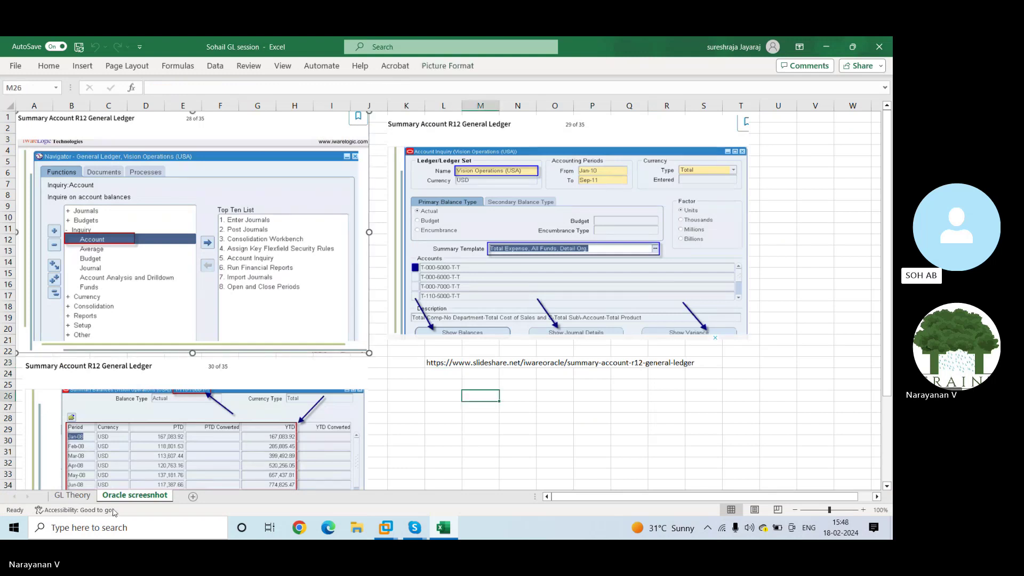
# Add a new worksheet after the Oracle screenshot sheet and rename it AP.
pyautogui.click(193, 496)
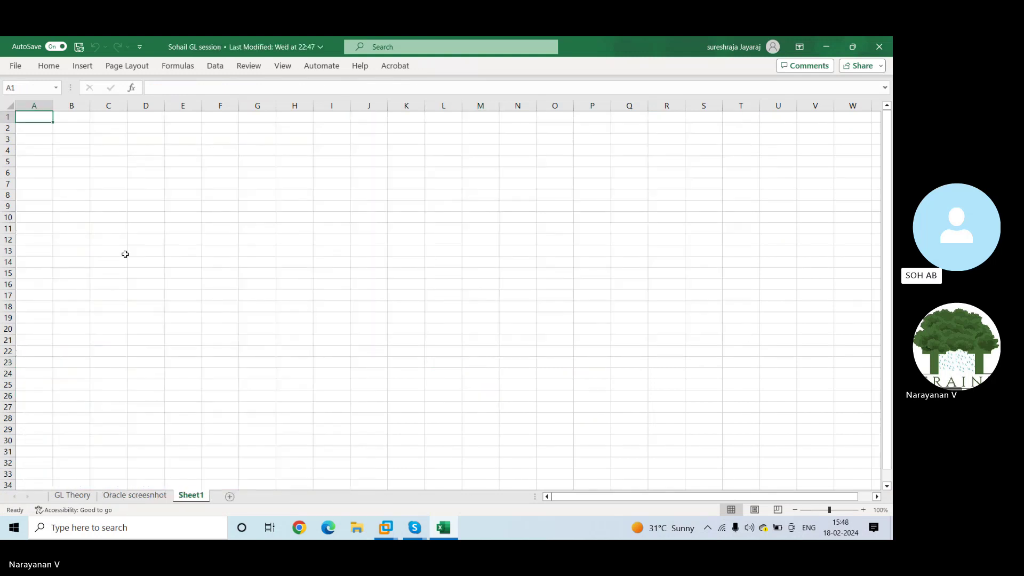
pyautogui.rightClick(197, 499)
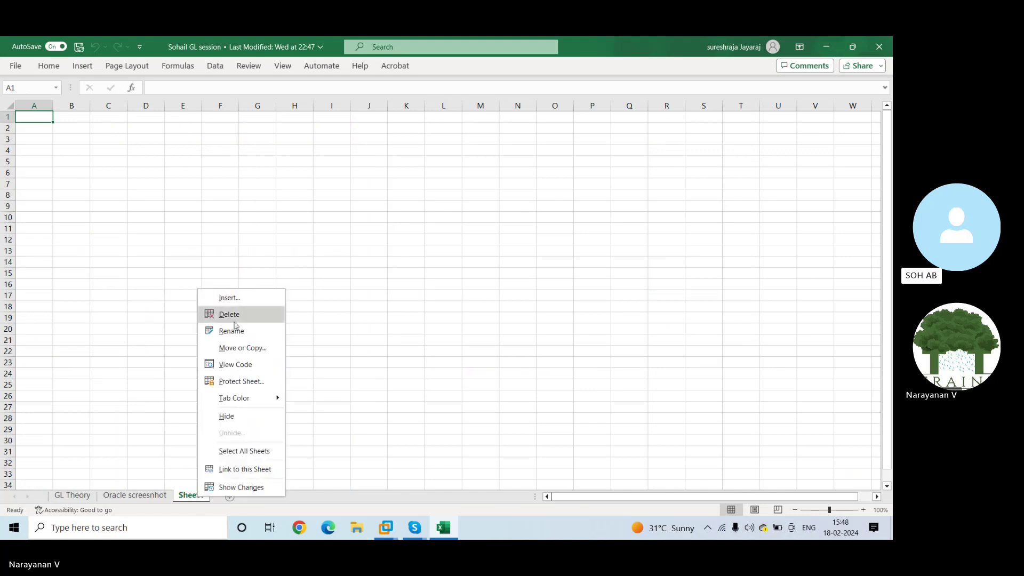
pyautogui.click(234, 330)
pyautogui.write('AP')
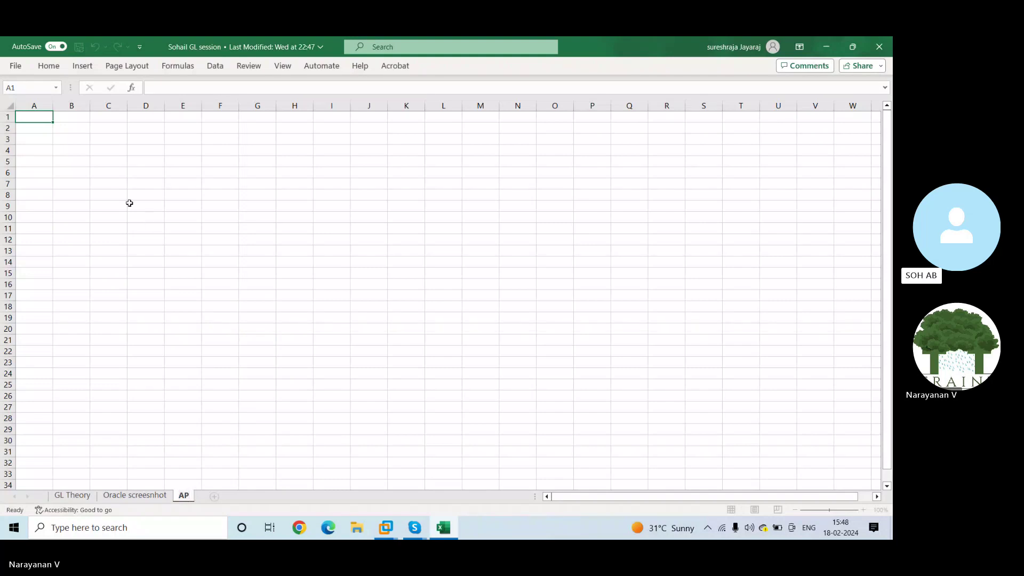
pyautogui.press('Return')
# Enter the heading Payments in cell B3 of the AP sheet.
pyautogui.press('Down')
pyautogui.press('Right')
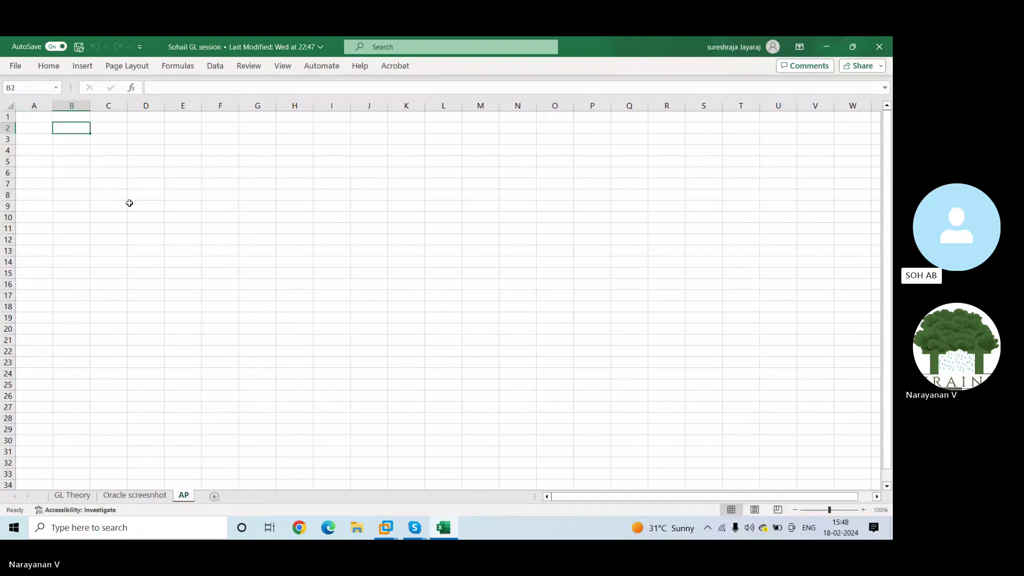
pyautogui.press('Down')
pyautogui.write('Payme')
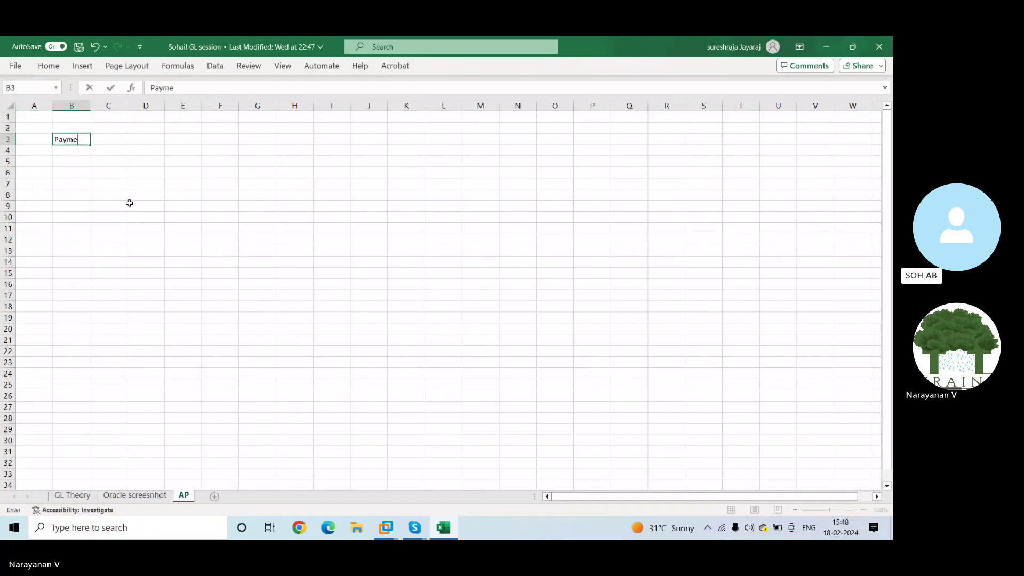
pyautogui.write('nts')
pyautogui.press('Return')
# List the payment methods EDI, ACH, Wire and Electronic in cells C4 to C7 under the Payments heading.
pyautogui.press('Right')
pyautogui.write('ED')
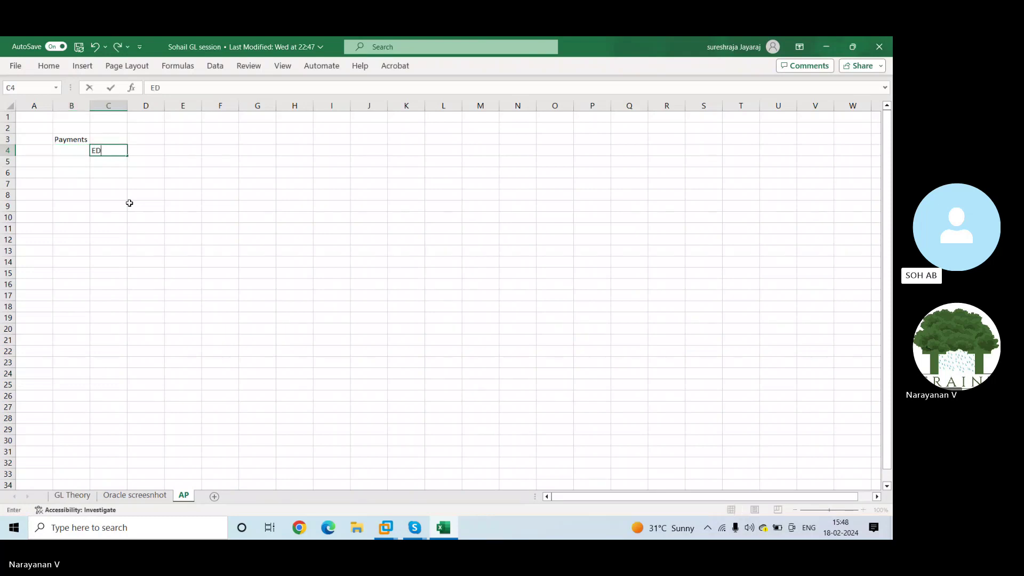
pyautogui.write('I')
pyautogui.press('Return')
pyautogui.write('ACH')
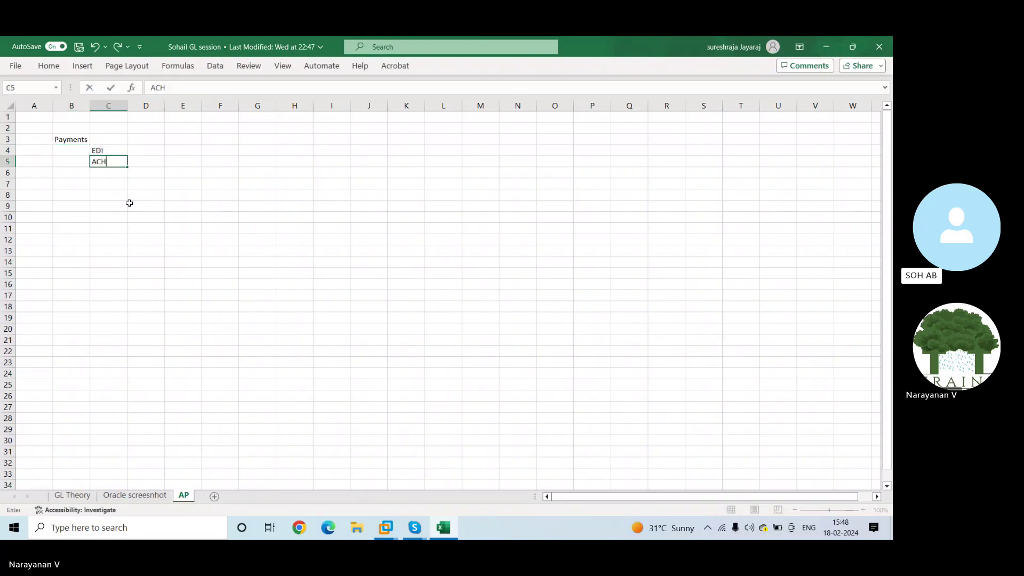
pyautogui.press('Return')
pyautogui.write('Wire')
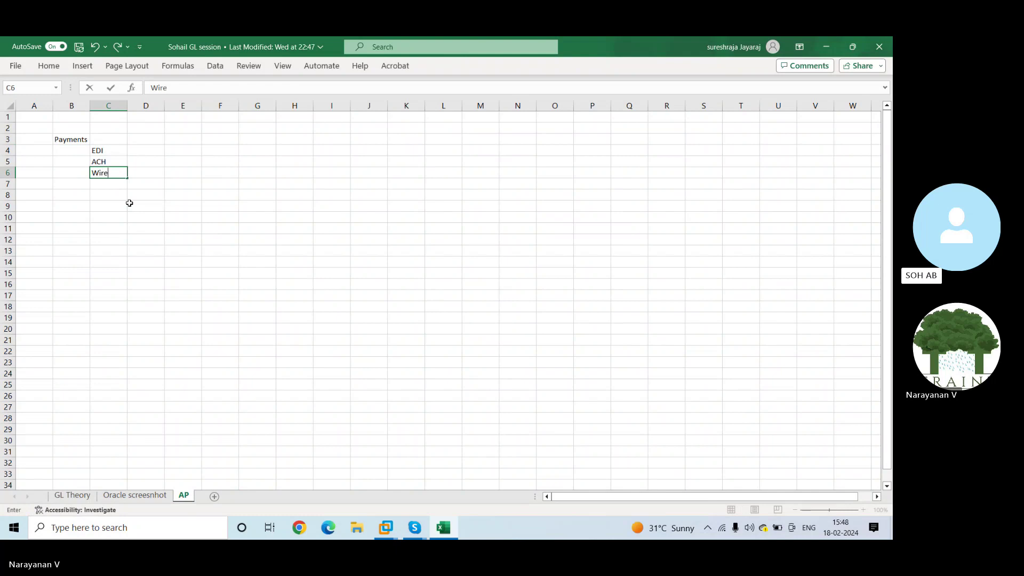
pyautogui.press('Return')
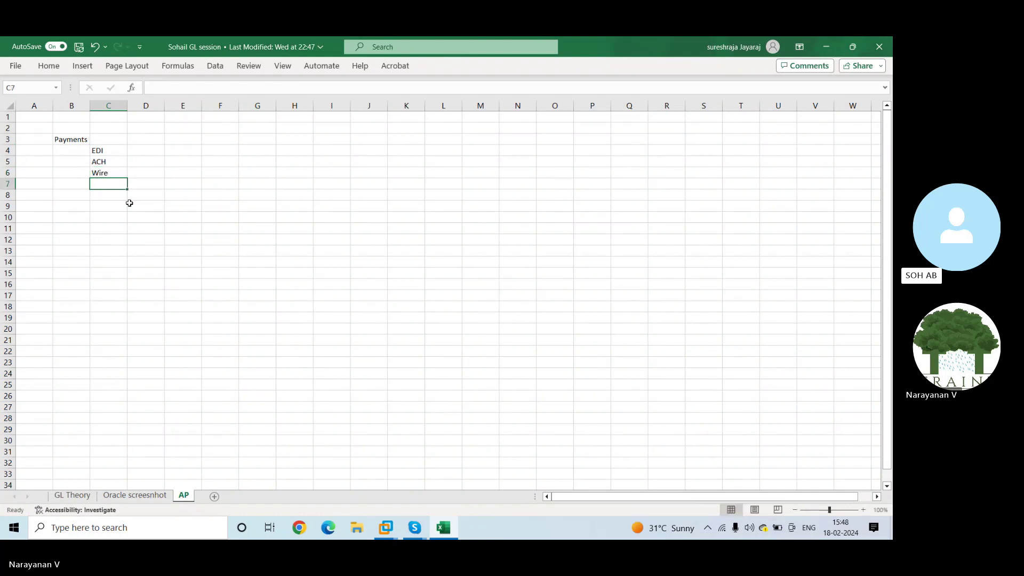
pyautogui.write('Ele')
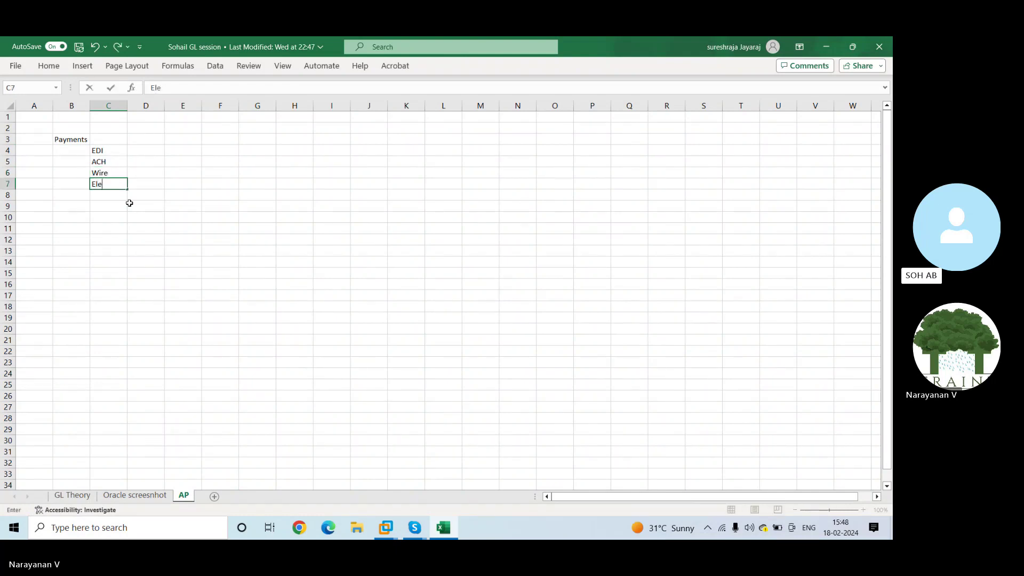
pyautogui.write('ctronic')
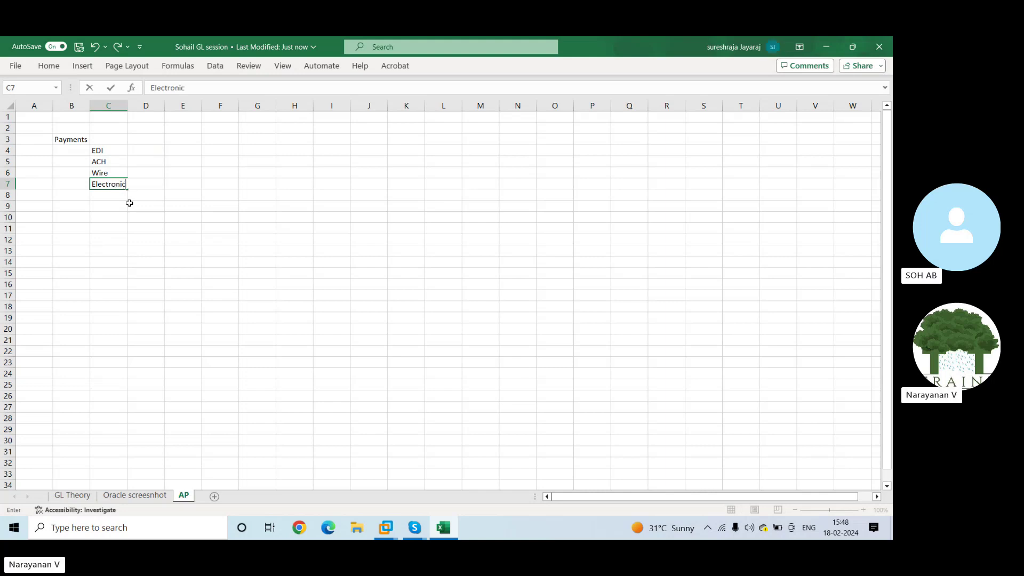
pyautogui.press('Return')
pyautogui.press('Up')
pyautogui.press('Up')
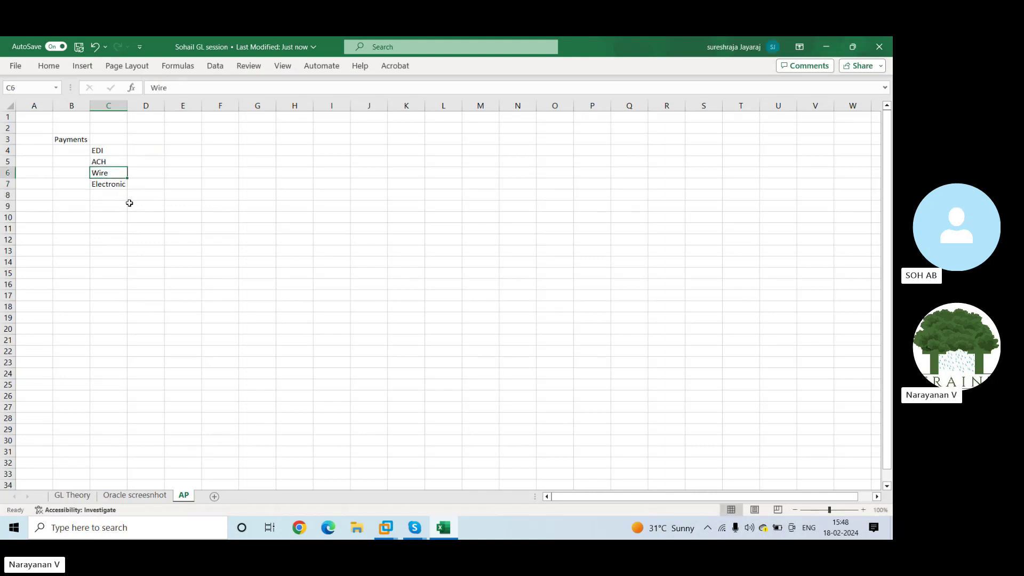
pyautogui.press('Up')
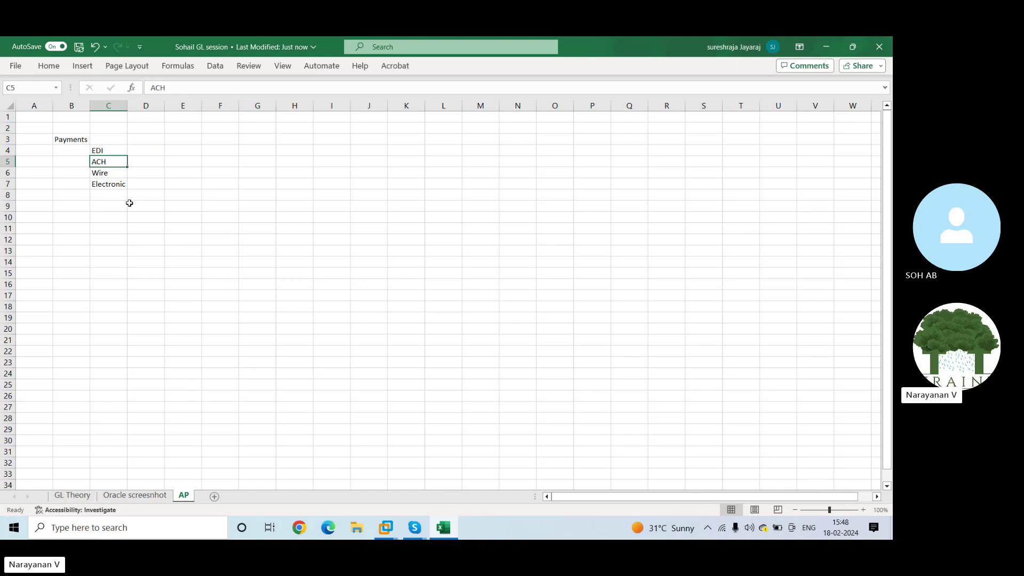
pyautogui.press('Up')
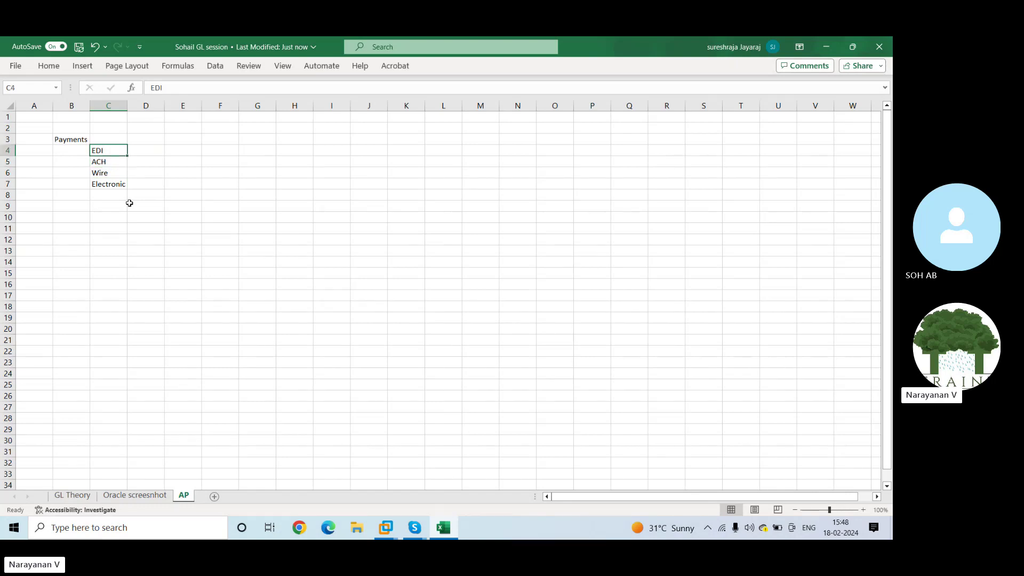
pyautogui.press('Down')
pyautogui.press('Down')
pyautogui.press('Down')
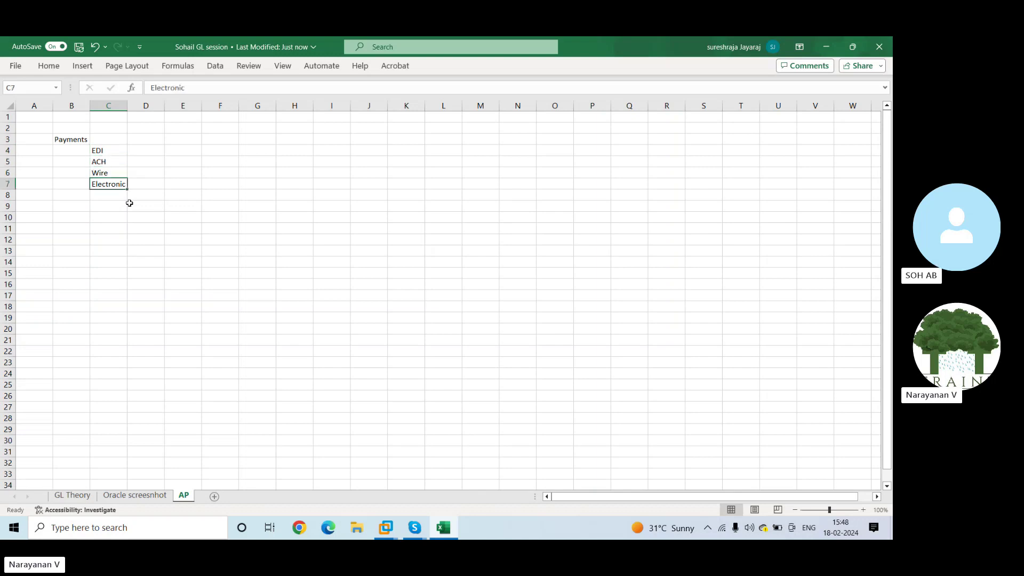
# Add Check to the payment methods in cell C8 and widen column C slightly.
pyautogui.click(100, 191)
pyautogui.write('CHeck')
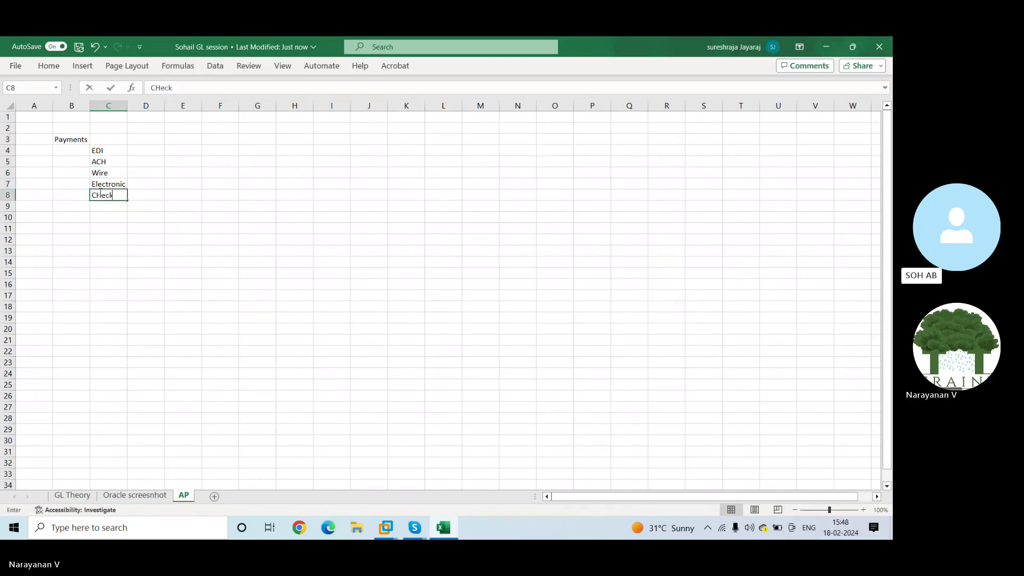
pyautogui.press('Return')
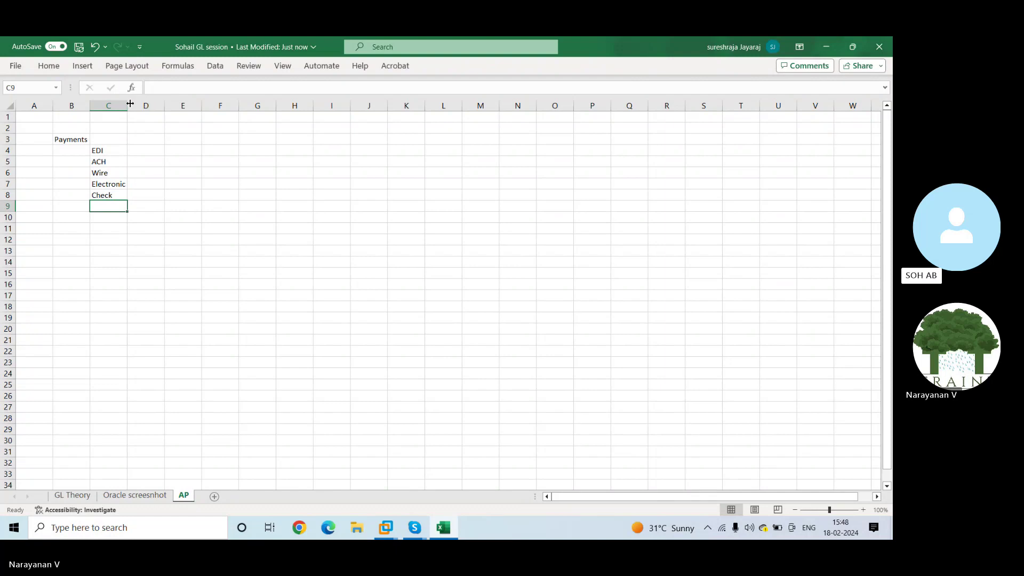
pyautogui.moveTo(129, 103); pyautogui.dragTo(135, 103)
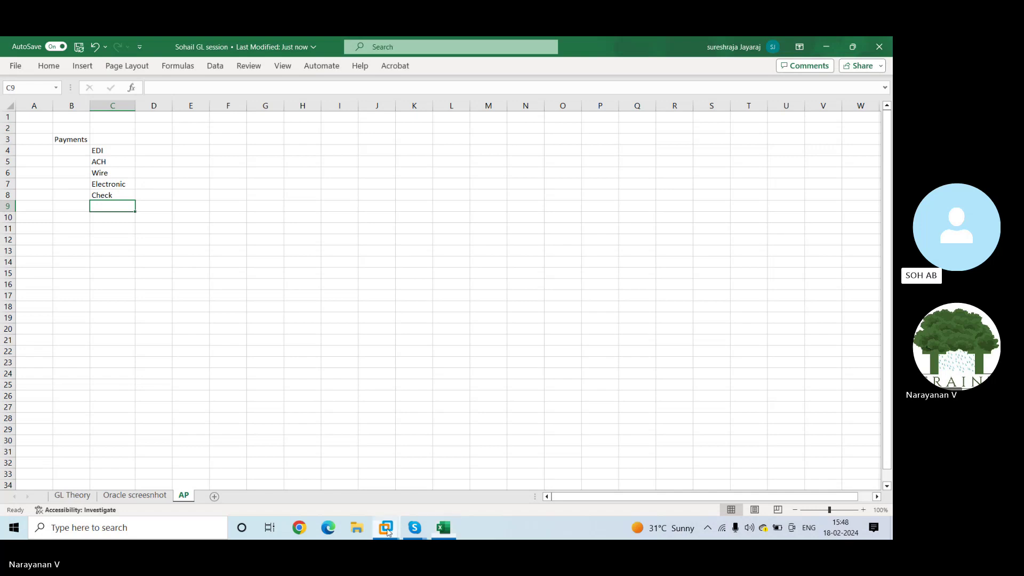
# Switch to Oracle Applications in the VMware virtual machine and set the new payment's type to Manual.
pyautogui.moveTo(387, 532)
pyautogui.click(424, 475)
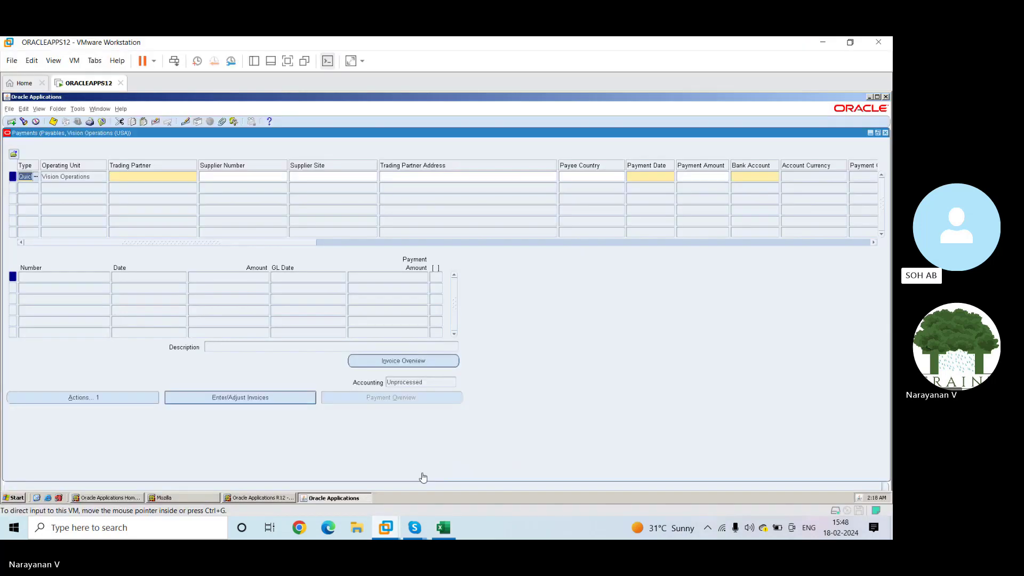
pyautogui.click(36, 176)
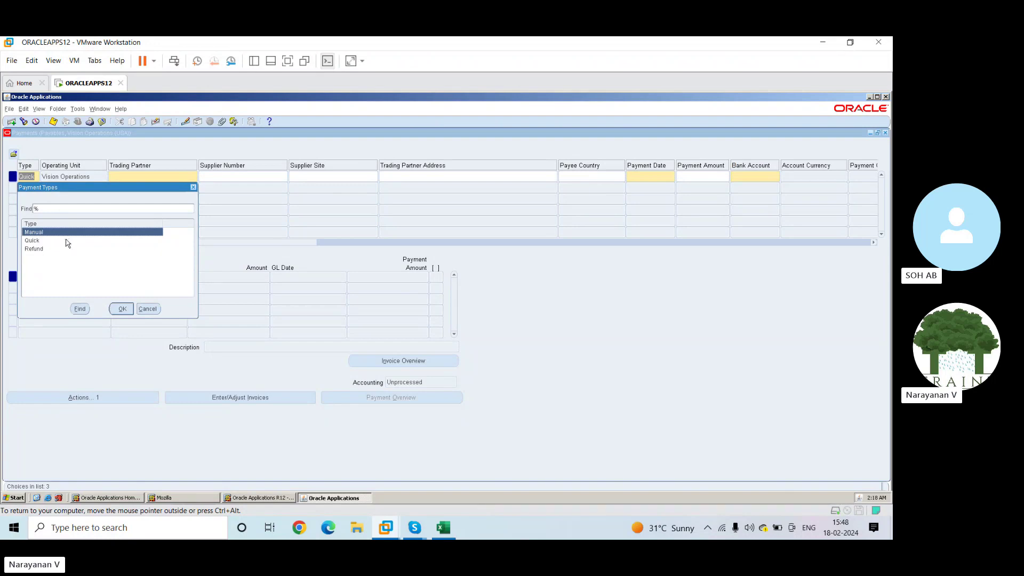
pyautogui.click(119, 309)
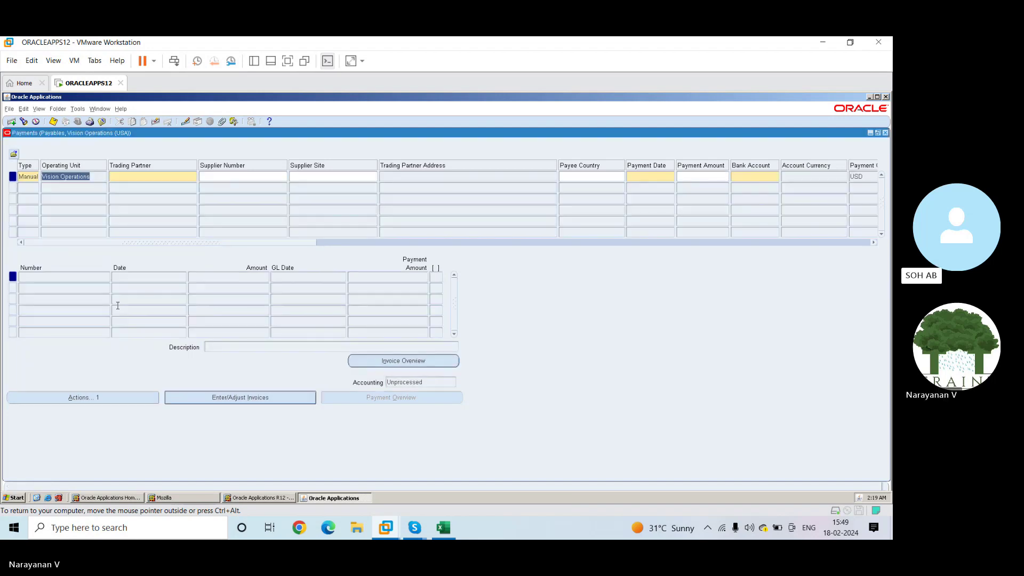
pyautogui.click(129, 179)
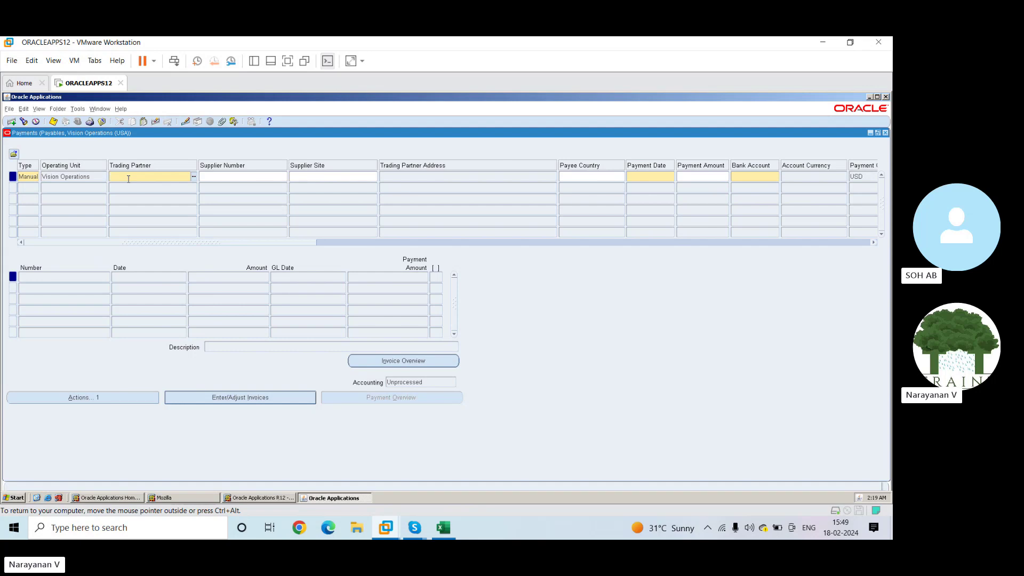
pyautogui.click(194, 176)
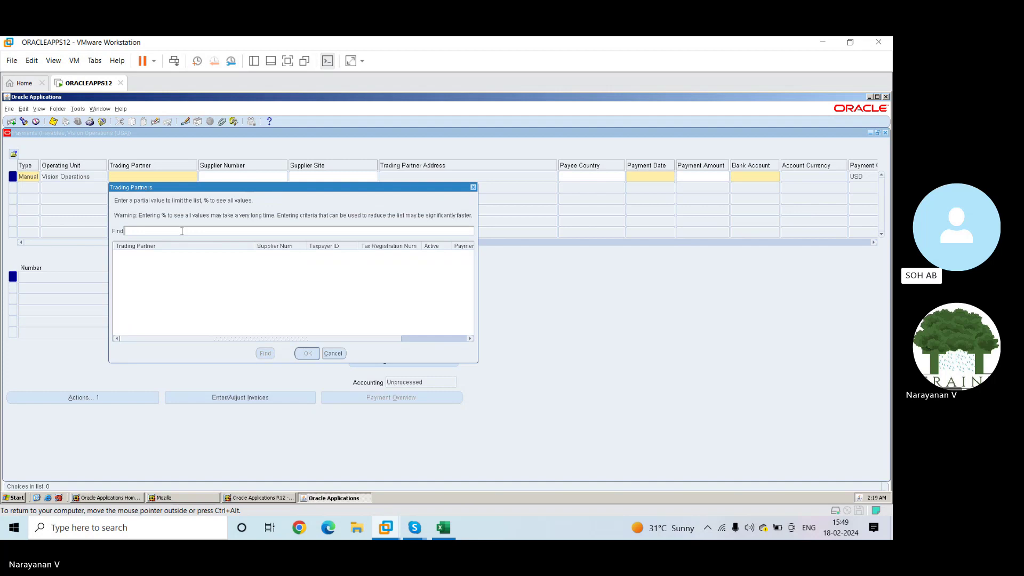
pyautogui.write('1')
pyautogui.click(269, 354)
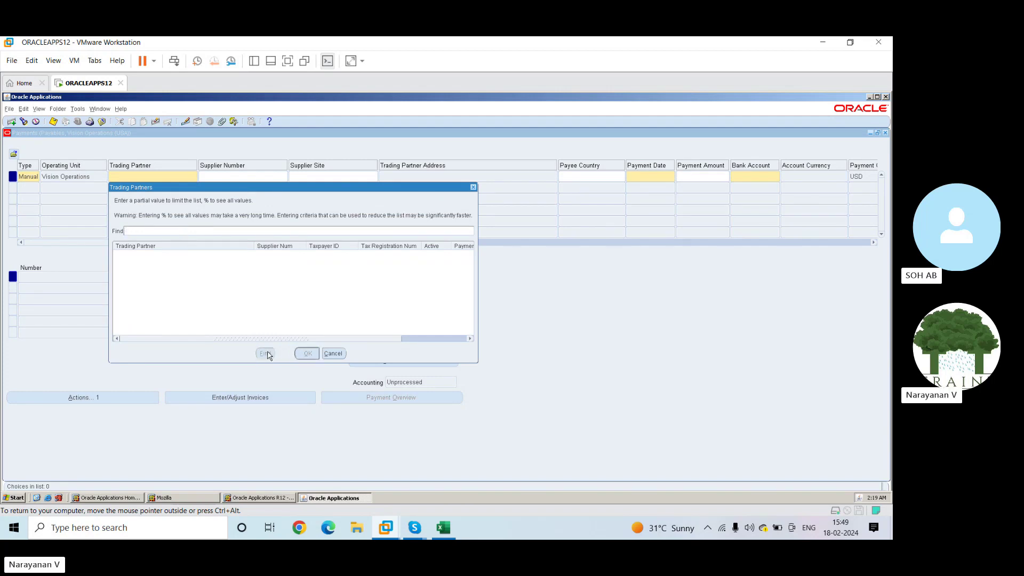
pyautogui.click(333, 353)
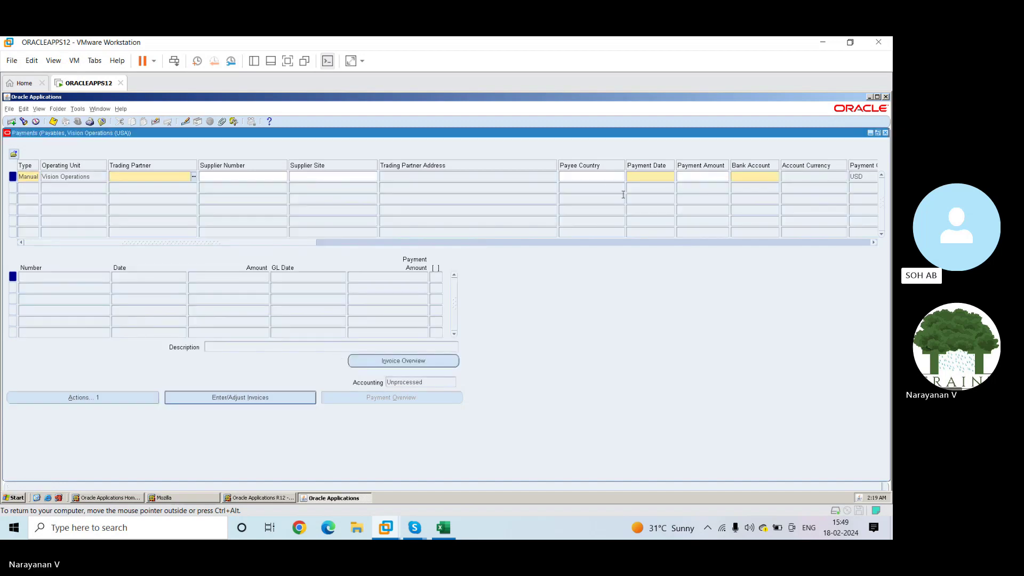
# Close the Payments form and open the Invoice Workbench from the Payables navigator.
pyautogui.click(885, 132)
pyautogui.click(453, 330)
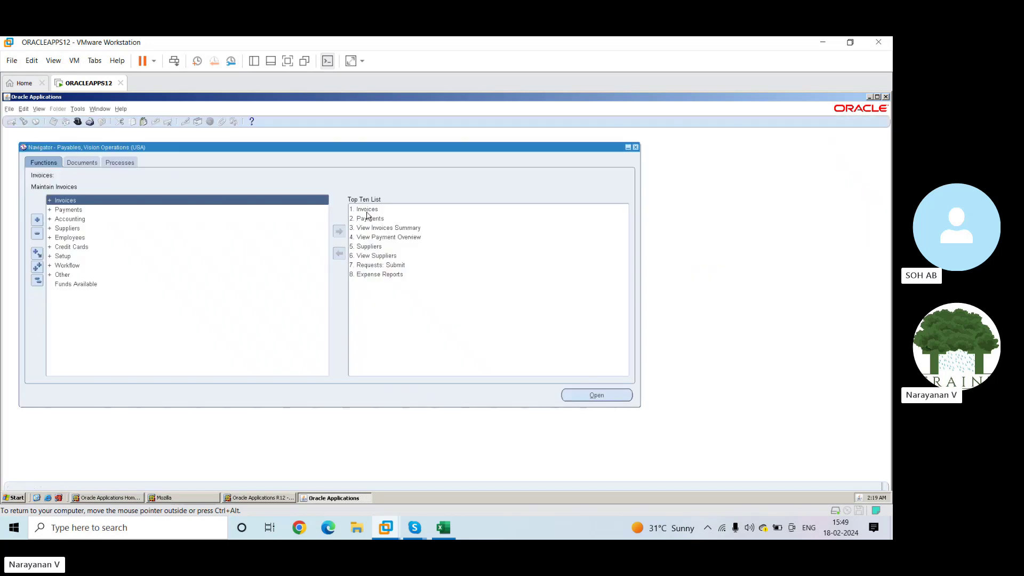
pyautogui.doubleClick(367, 210)
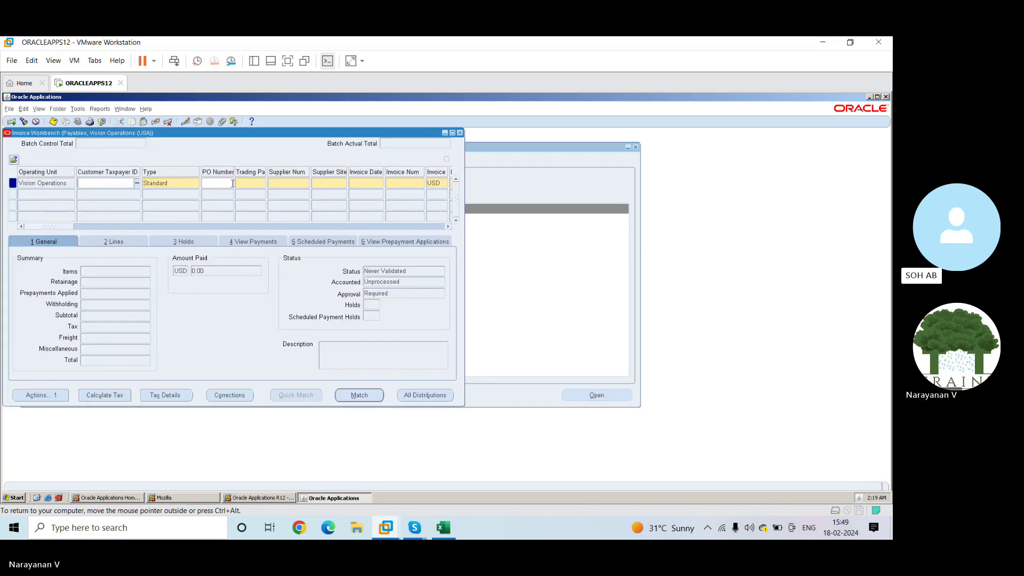
# Query the Invoice Workbench for invoices whose invoice number matches 1%.
pyautogui.press('F11')
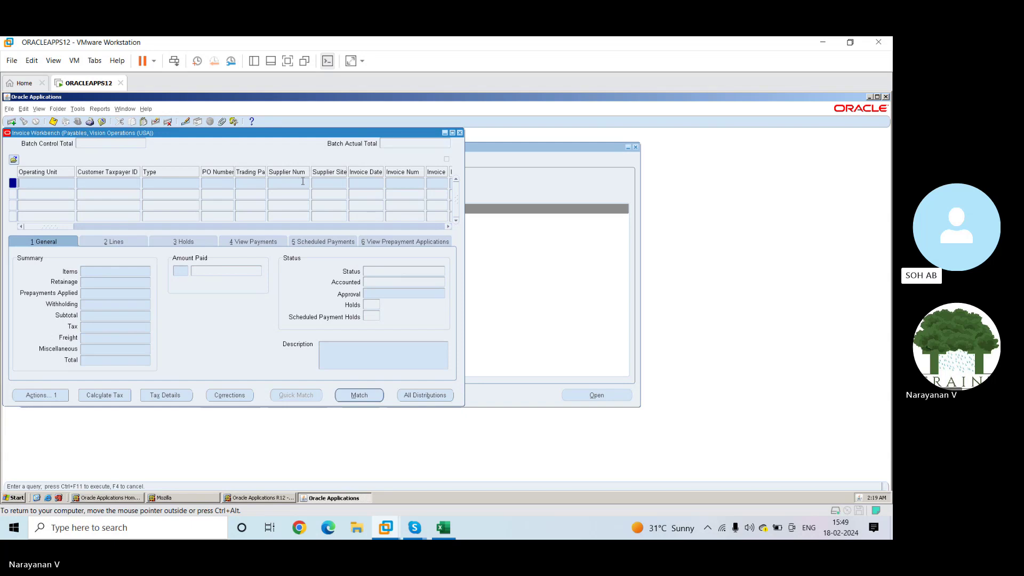
pyautogui.click(392, 183)
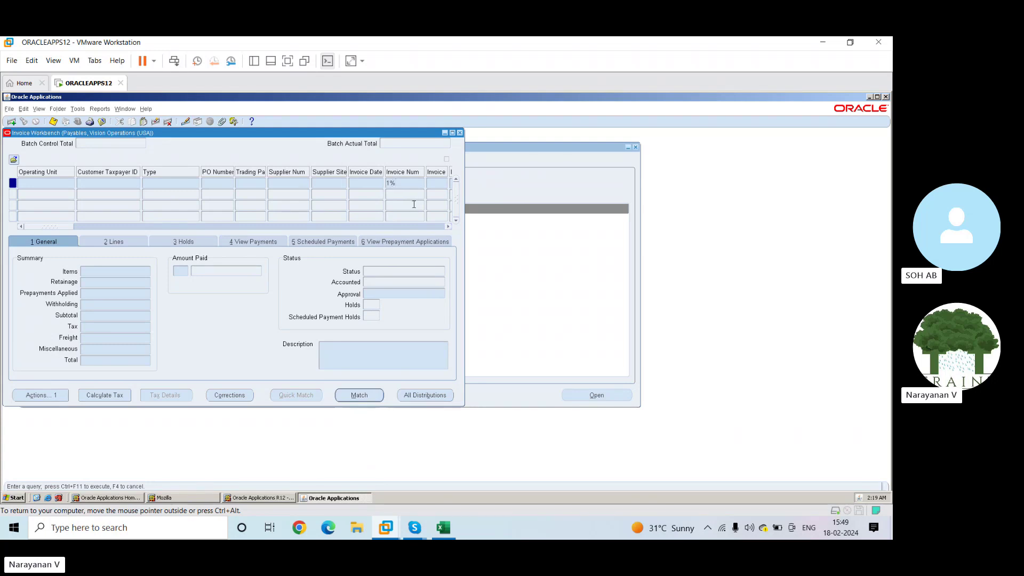
pyautogui.hotkey('ctrl', 'F11')
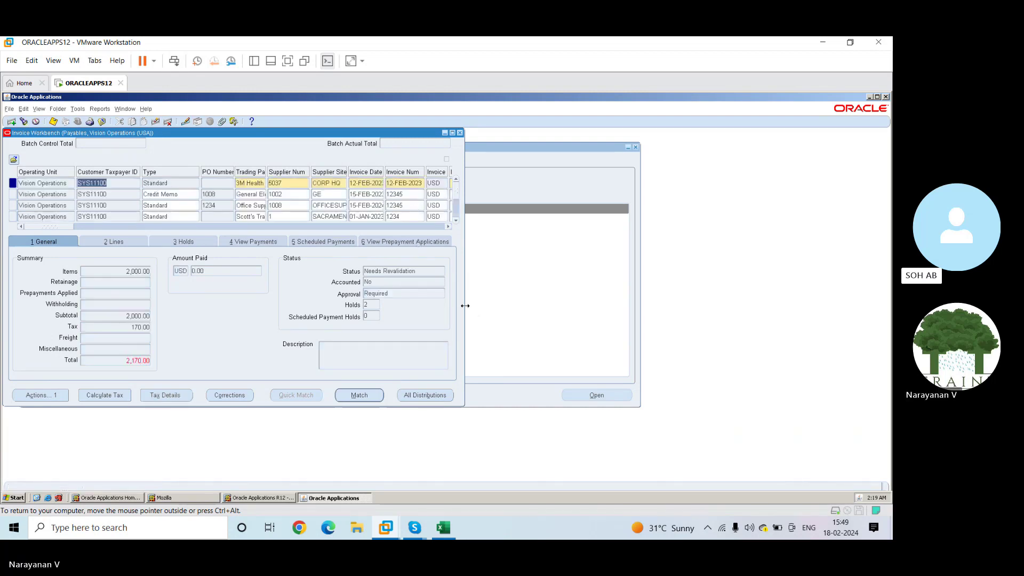
# Widen the Invoice Workbench window and its Trading Partner column to show more invoice details.
pyautogui.moveTo(465, 306); pyautogui.dragTo(660, 306)
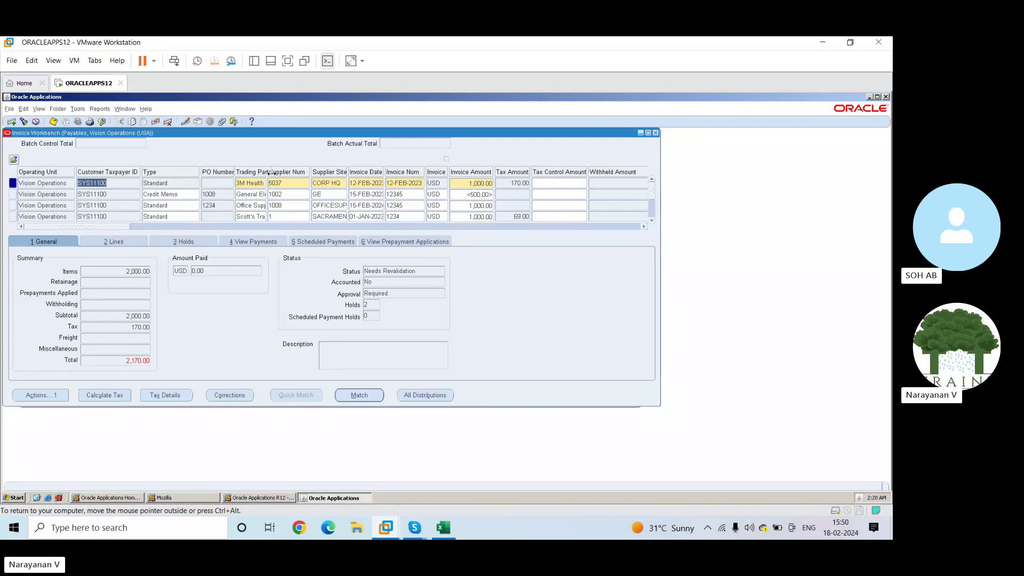
pyautogui.moveTo(267, 173); pyautogui.dragTo(290, 173)
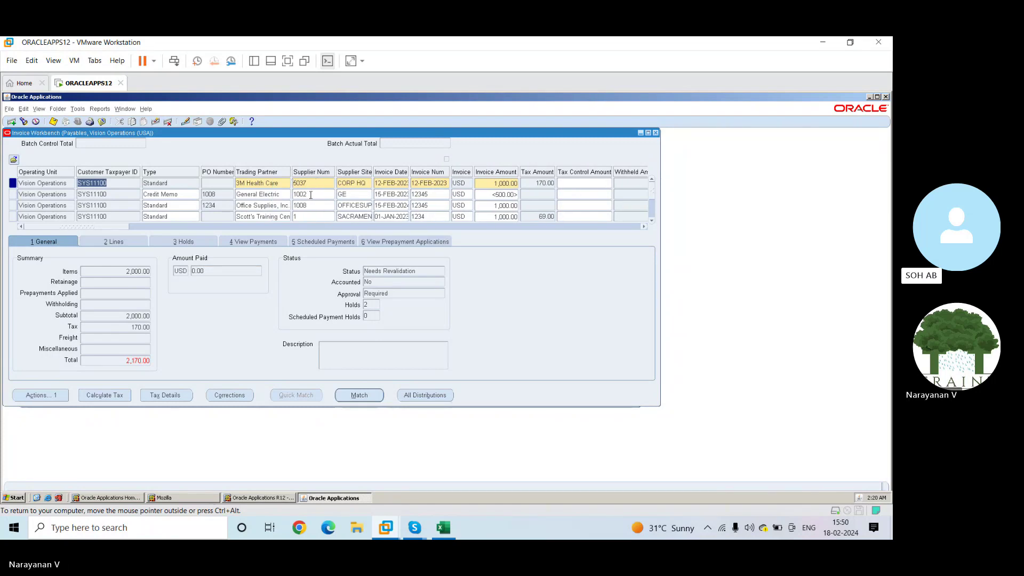
# Capture the top of the Invoice Workbench, including its invoice list, as a rectangular snip with Snipping Tool.
pyautogui.press('BackSpace')
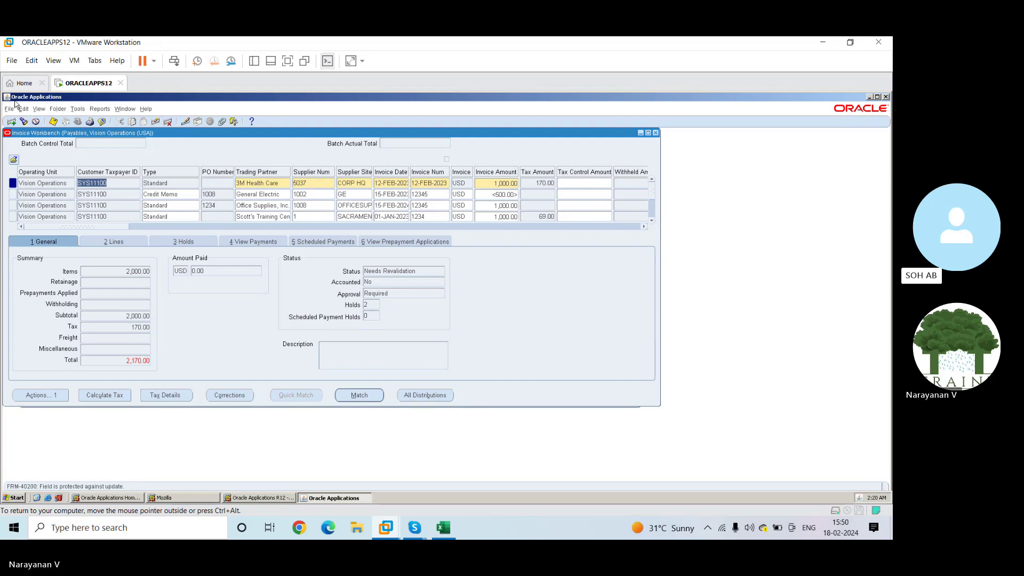
pyautogui.click(176, 528)
pyautogui.write('snipping Tool')
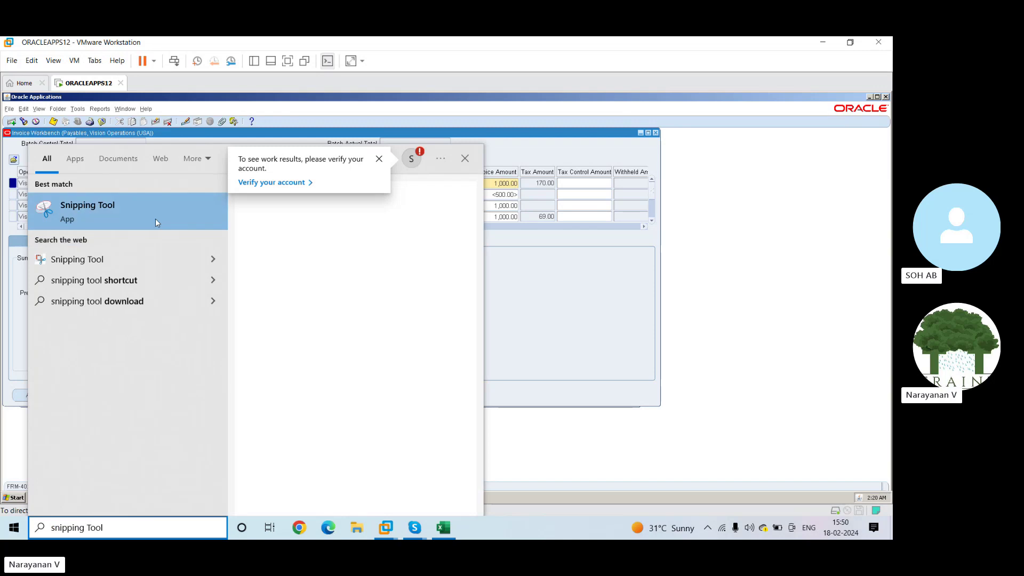
pyautogui.click(332, 252)
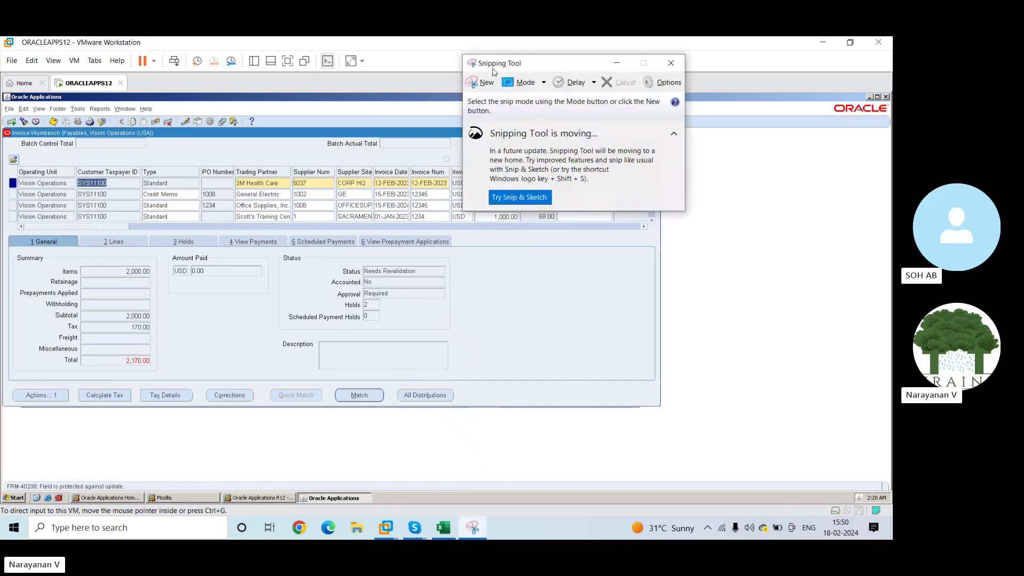
pyautogui.click(482, 84)
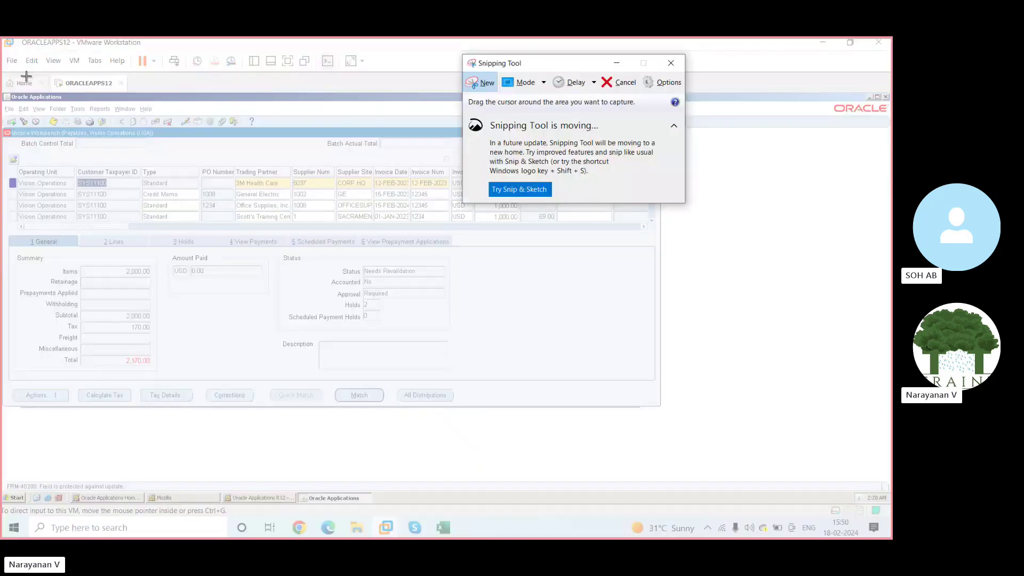
pyautogui.moveTo(2, 70); pyautogui.dragTo(660, 251)
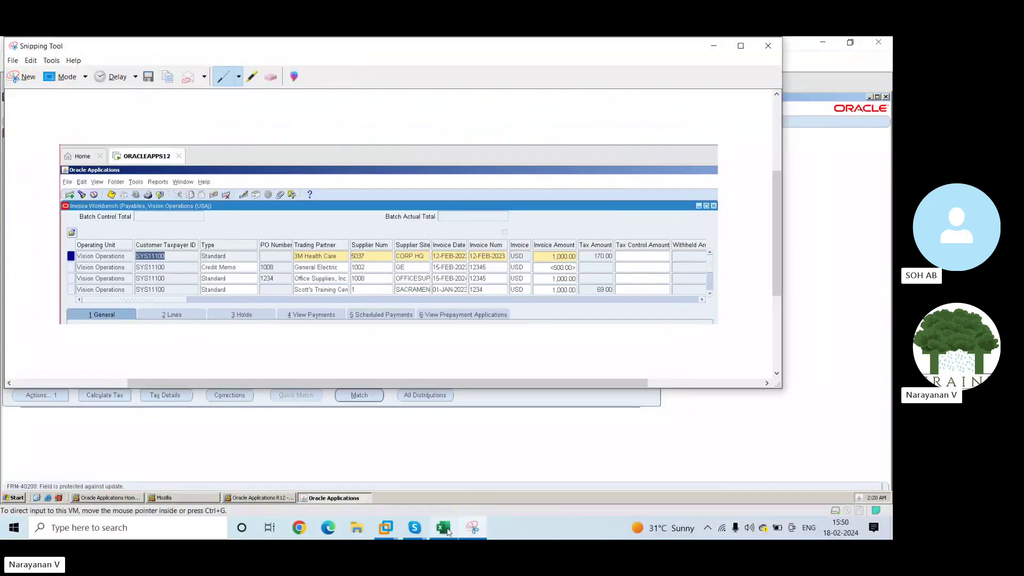
# Switch to Excel, paste the invoice screenshot into the AP sheet, and shrink and place it directly below the payment methods list.
pyautogui.click(445, 528)
pyautogui.click(68, 237)
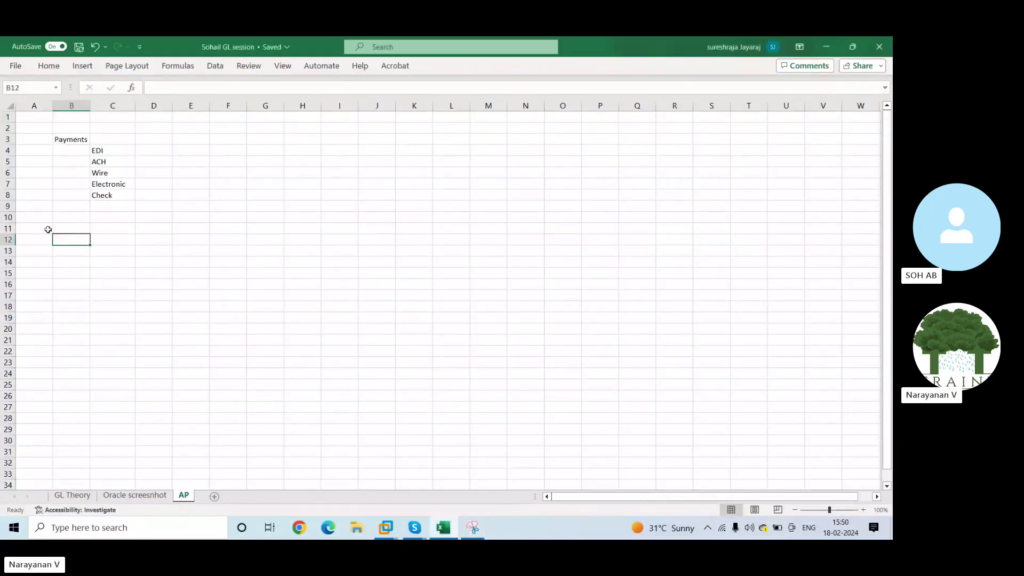
pyautogui.click(39, 224)
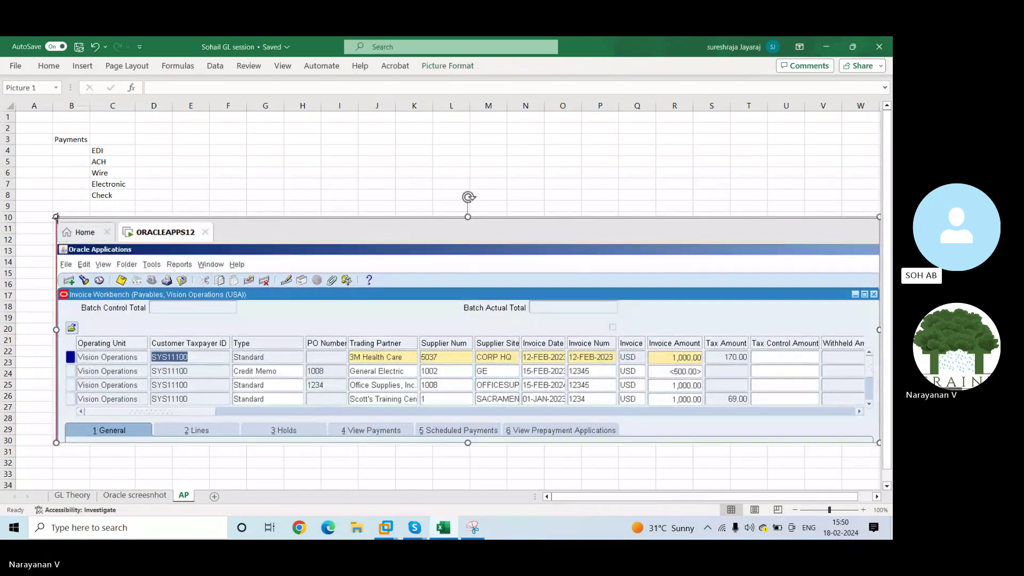
pyautogui.moveTo(56, 217); pyautogui.dragTo(412, 377)
pyautogui.moveTo(479, 365); pyautogui.dragTo(83, 255)
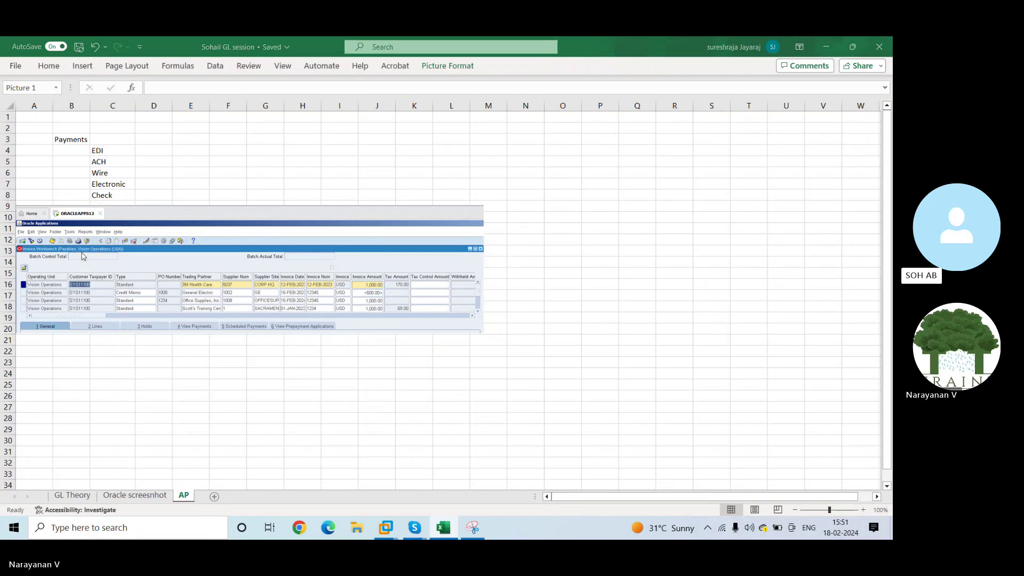
# Switch back to Oracle Applications, close the Invoice Workbench, and open the Payments form maximized.
pyautogui.hotkey('alt', 'Tab')
pyautogui.hotkey('alt', 'Tab')
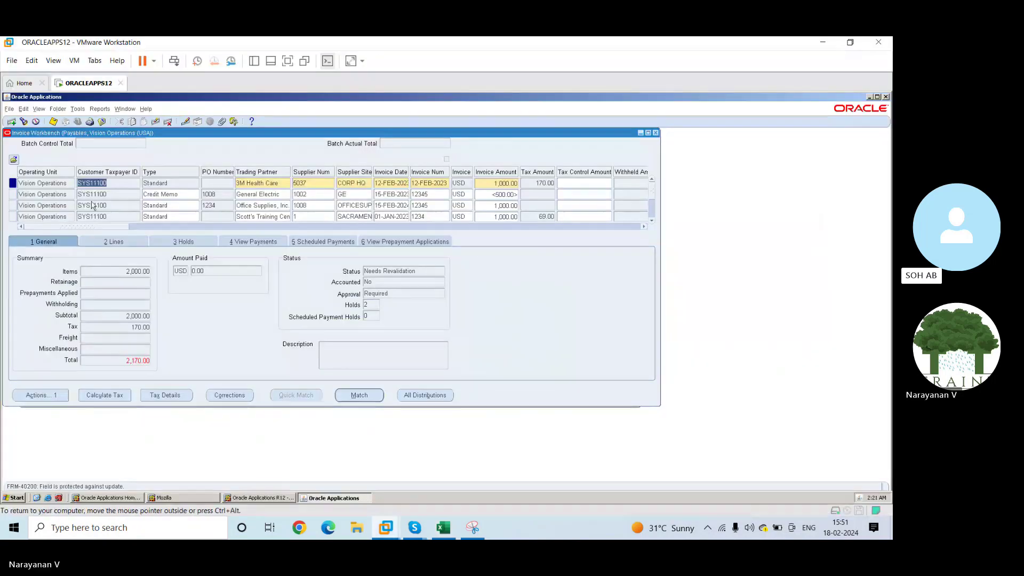
pyautogui.click(657, 133)
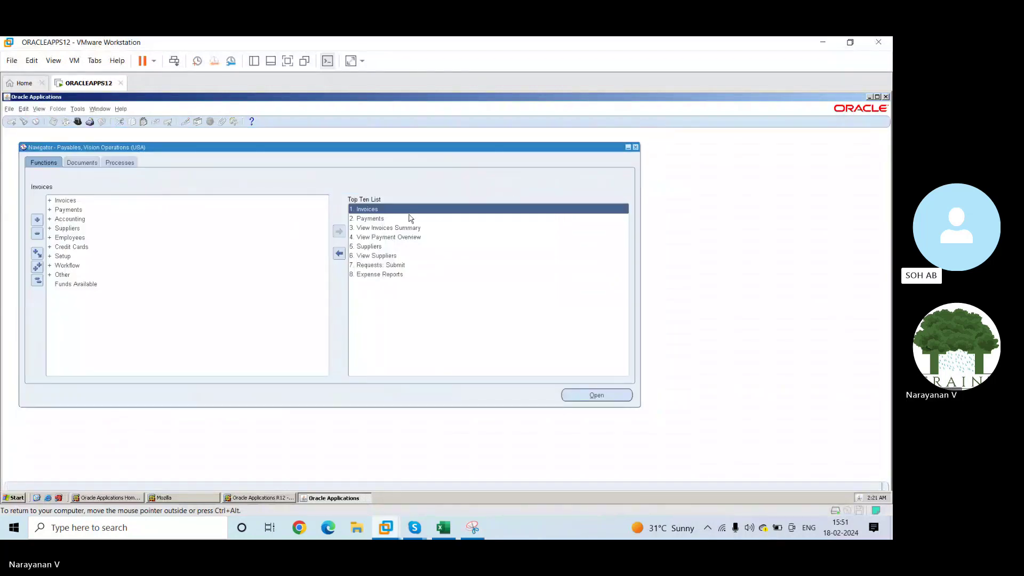
pyautogui.click(380, 219)
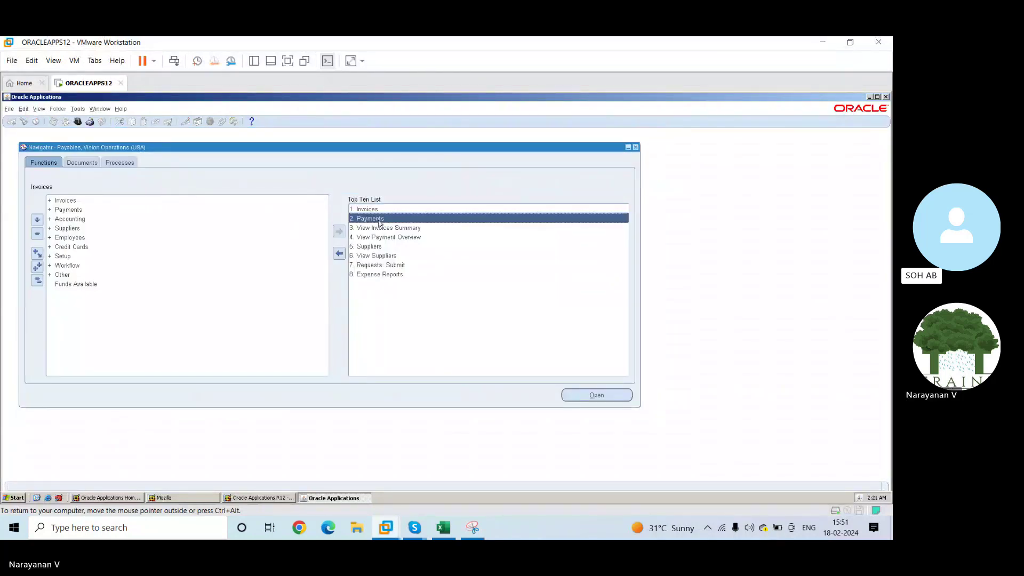
pyautogui.doubleClick(381, 223)
pyautogui.doubleClick(452, 135)
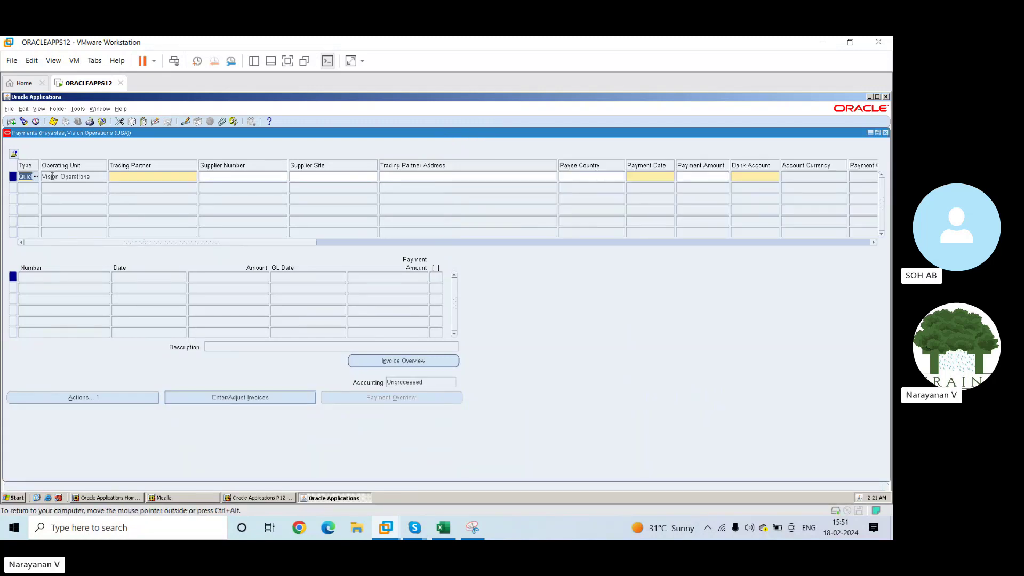
# Set the new payment's type to Manual and its supplier number to 5037, consulting the invoice screenshot in Excel.
pyautogui.click(36, 176)
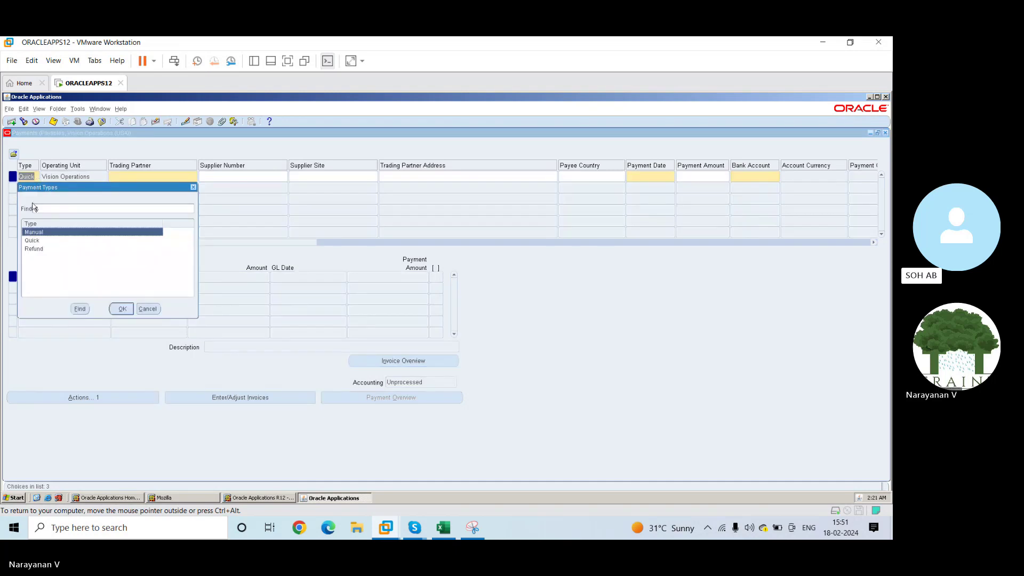
pyautogui.click(122, 309)
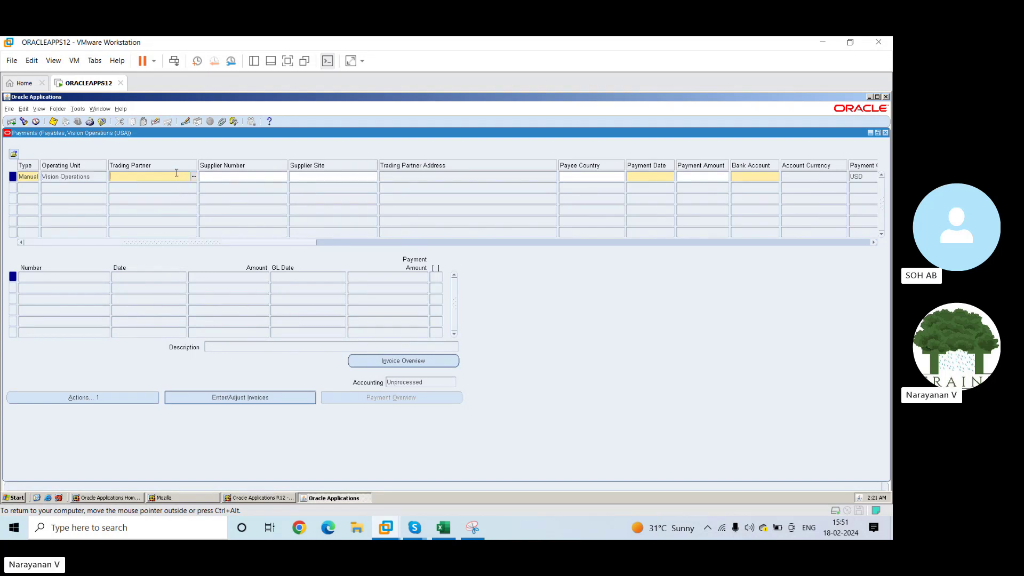
pyautogui.click(226, 175)
pyautogui.hotkey('alt', 'Tab')
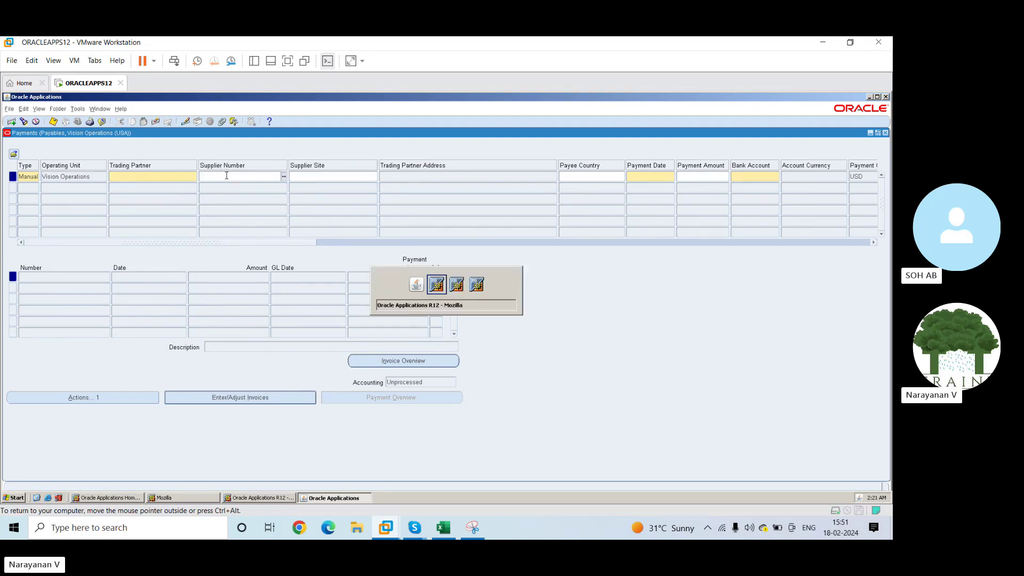
pyautogui.press('Escape')
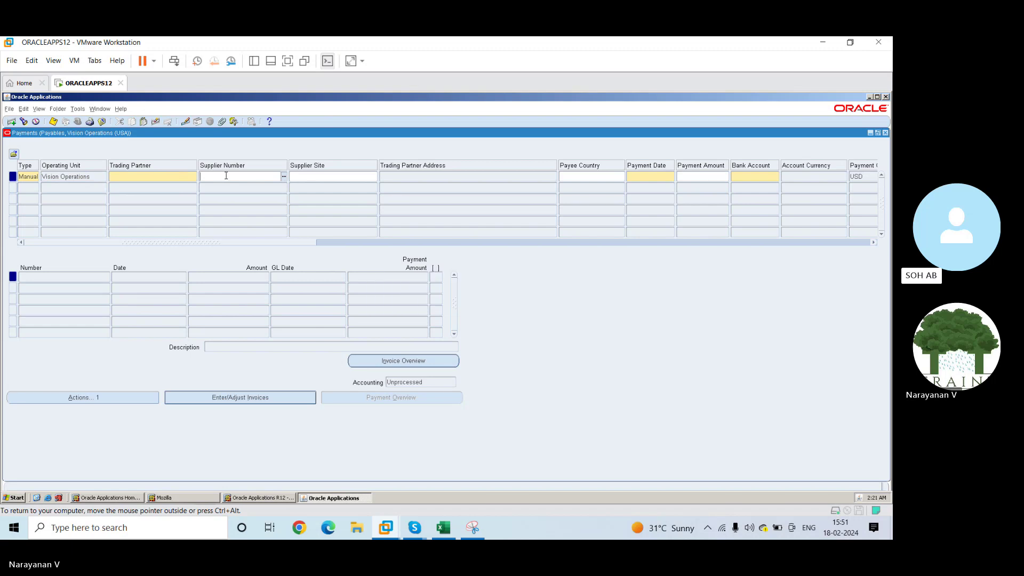
pyautogui.click(443, 527)
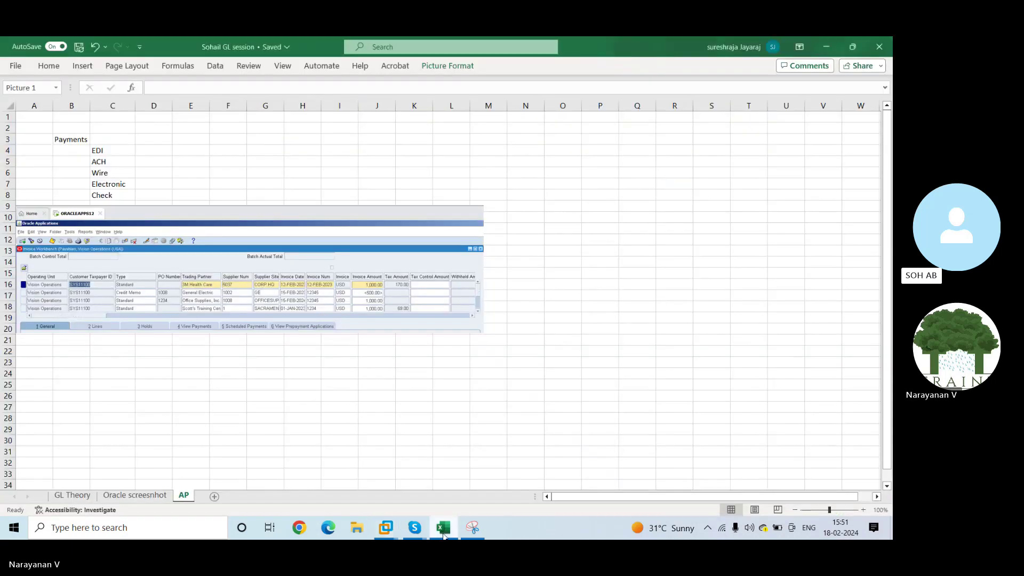
pyautogui.click(385, 528)
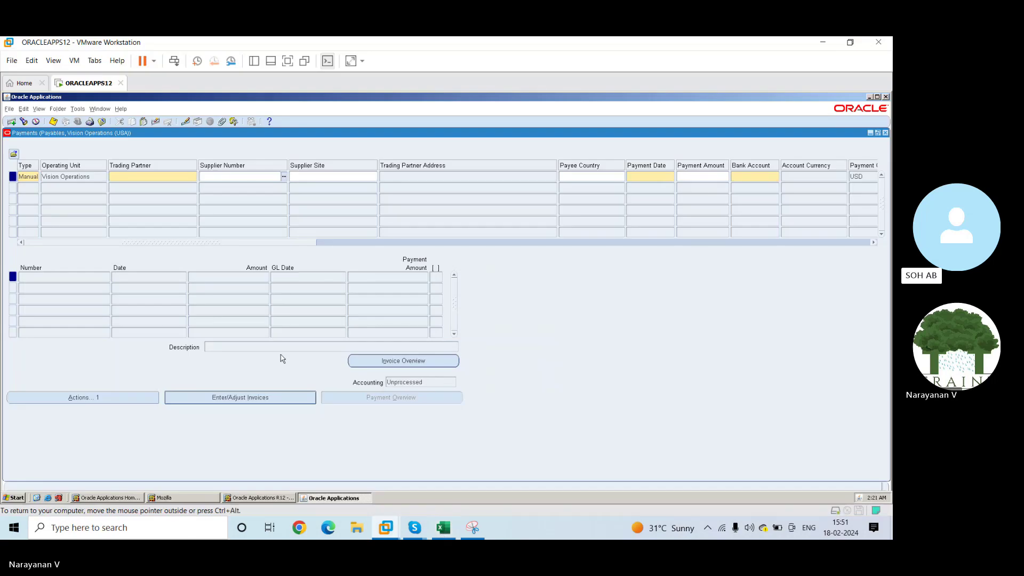
pyautogui.write('5037')
pyautogui.press('Tab')
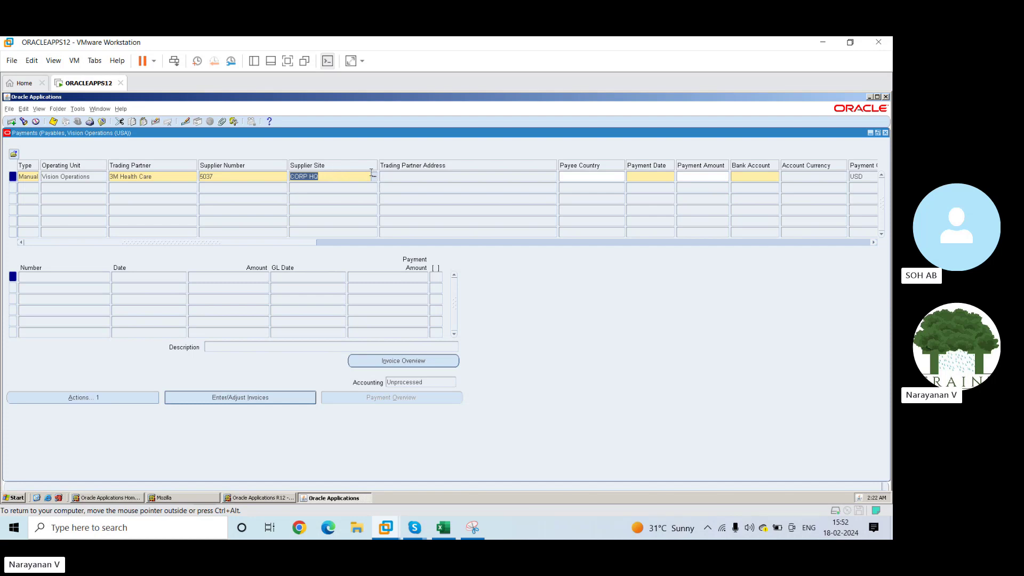
pyautogui.press('Tab')
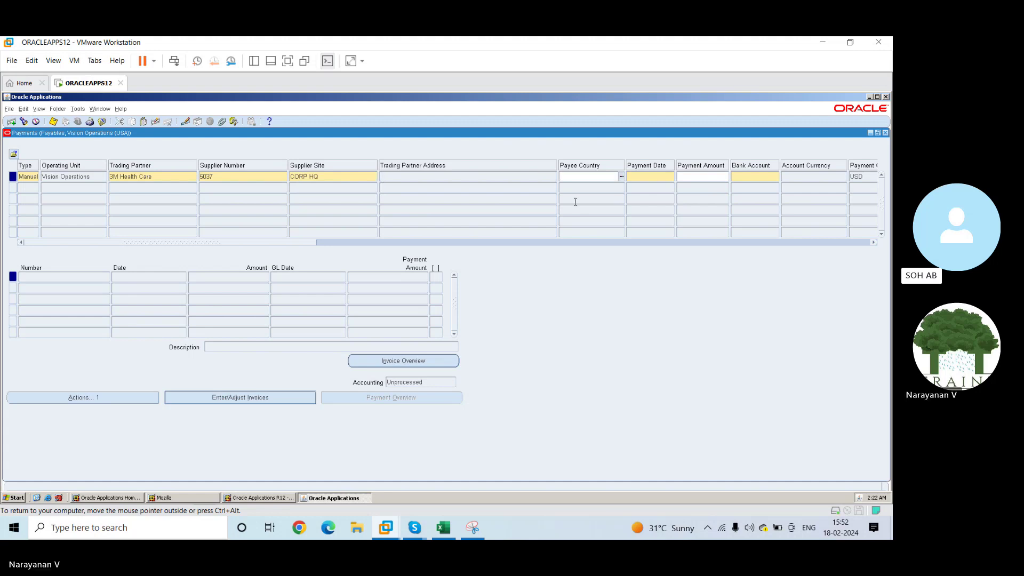
# Set the payment date to 16-FEB-2024, leaving the payee country blank.
pyautogui.click(622, 178)
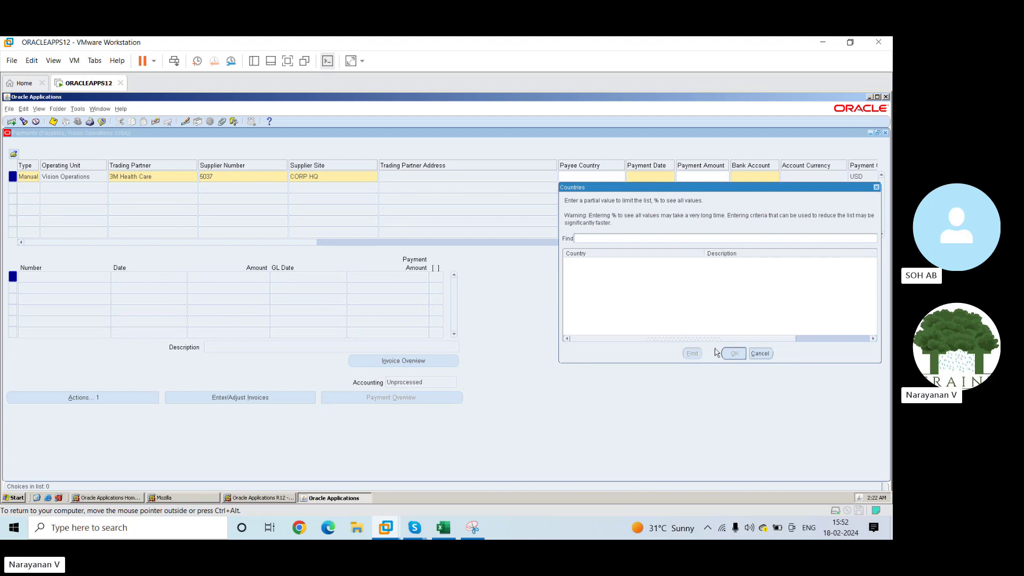
pyautogui.click(761, 352)
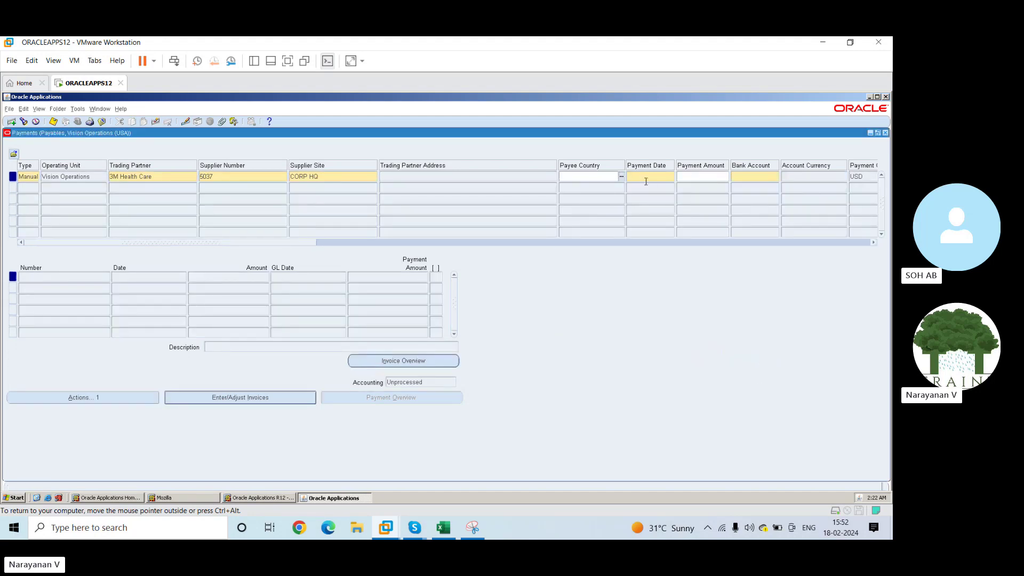
pyautogui.click(644, 175)
pyautogui.click(670, 177)
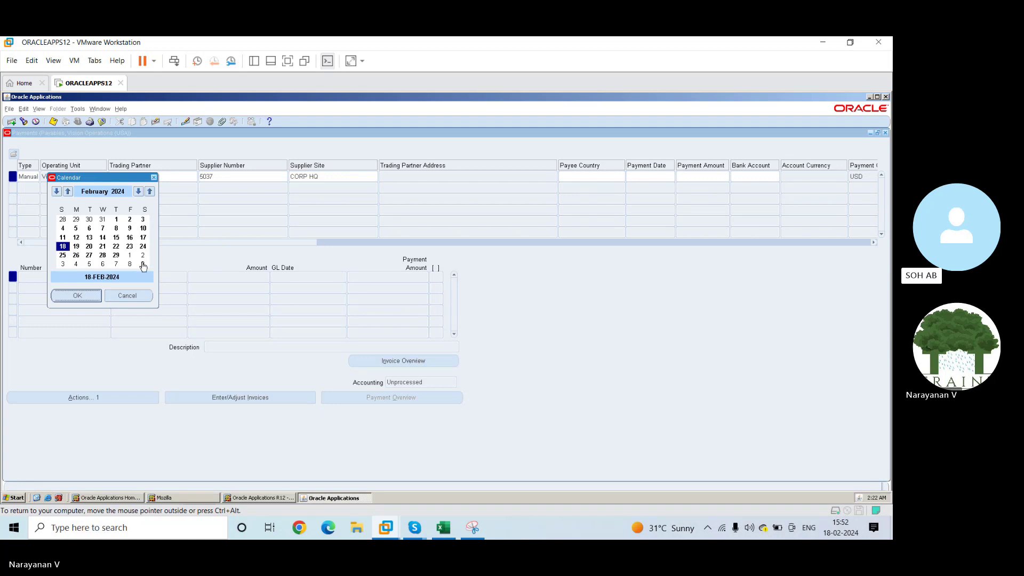
pyautogui.click(130, 237)
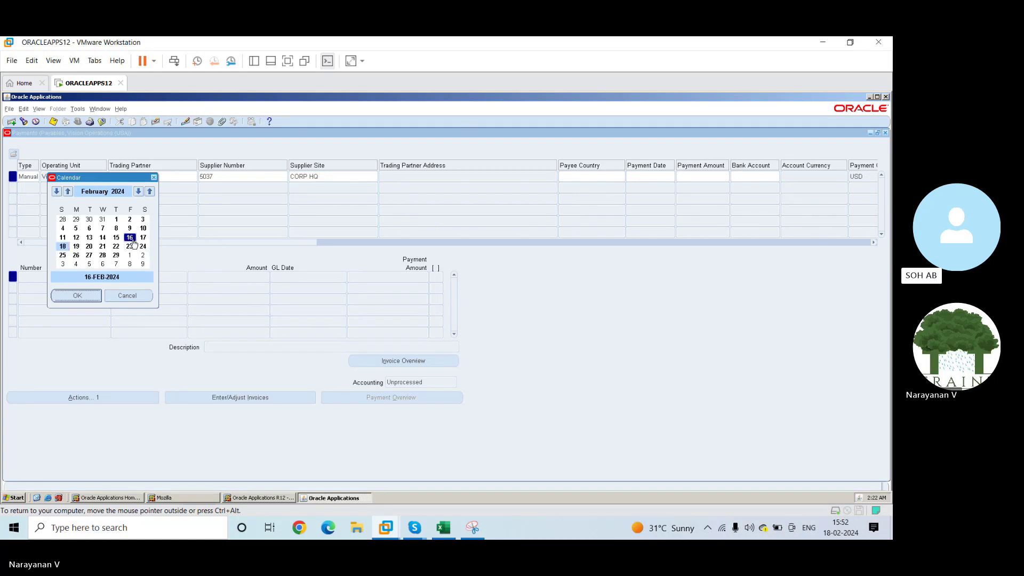
pyautogui.click(77, 296)
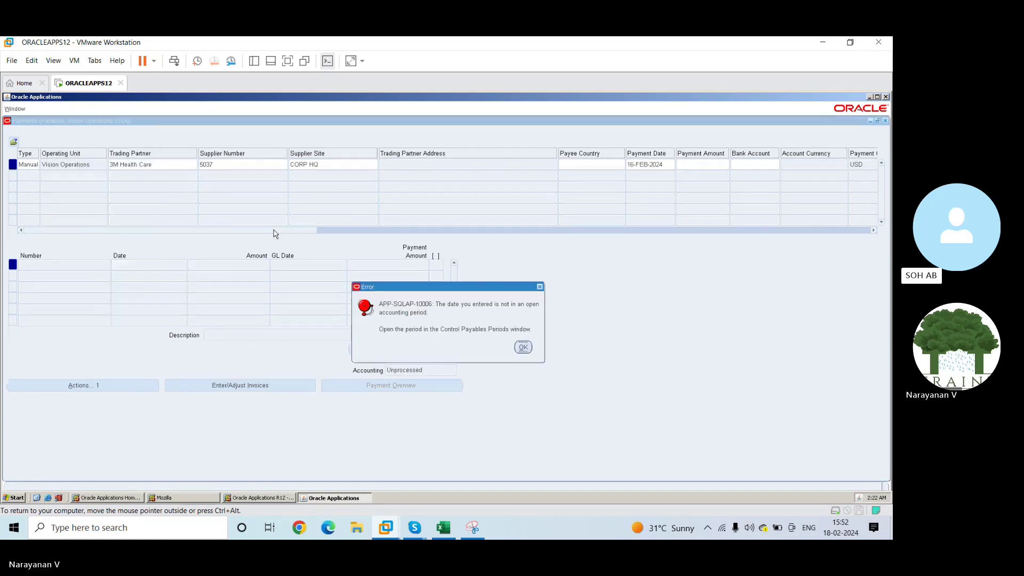
pyautogui.click(523, 347)
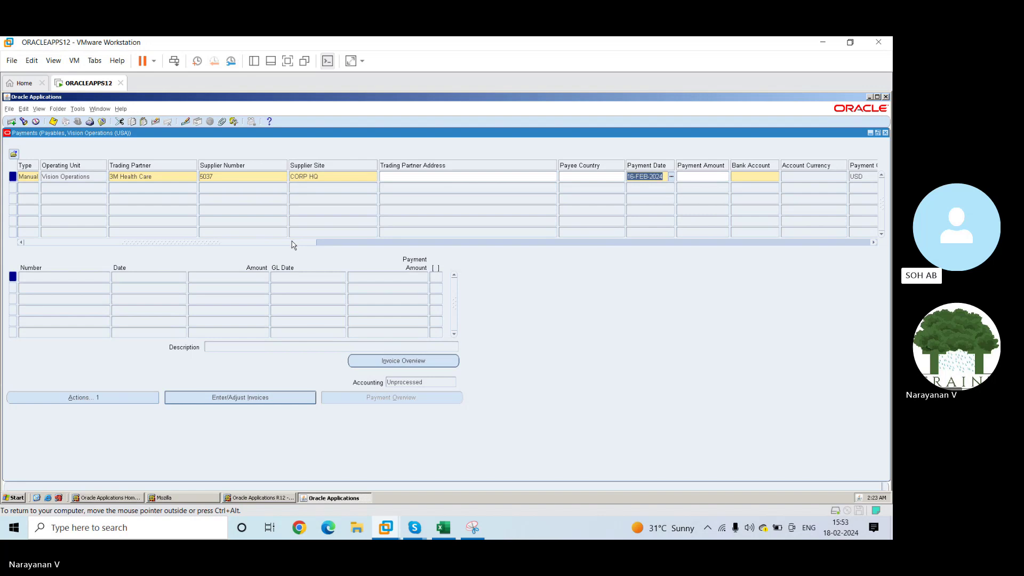
# Look over the remaining payment columns and set the payment amount to 1,000.00.
pyautogui.moveTo(293, 243); pyautogui.dragTo(318, 244)
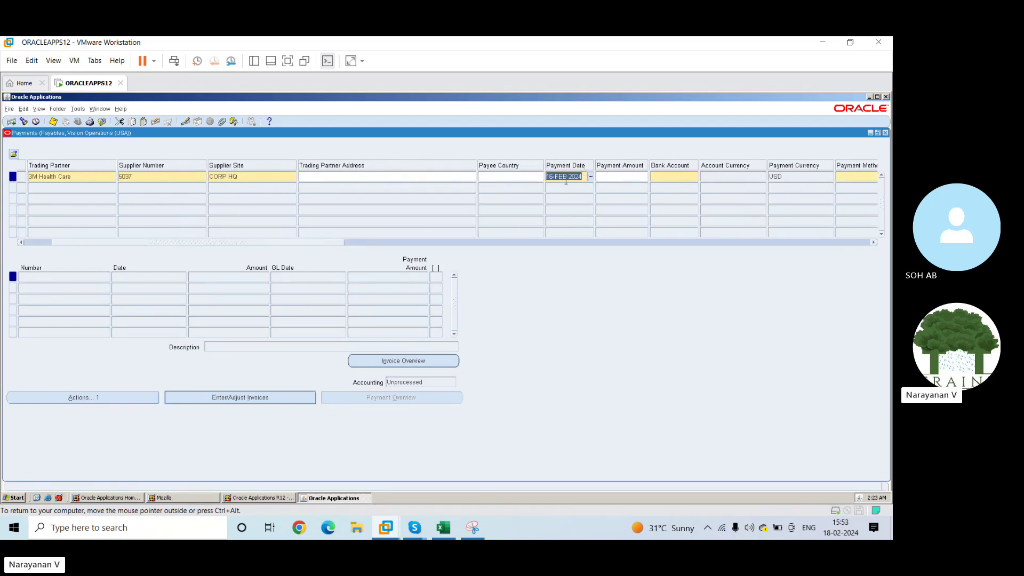
pyautogui.moveTo(314, 244); pyautogui.dragTo(806, 267)
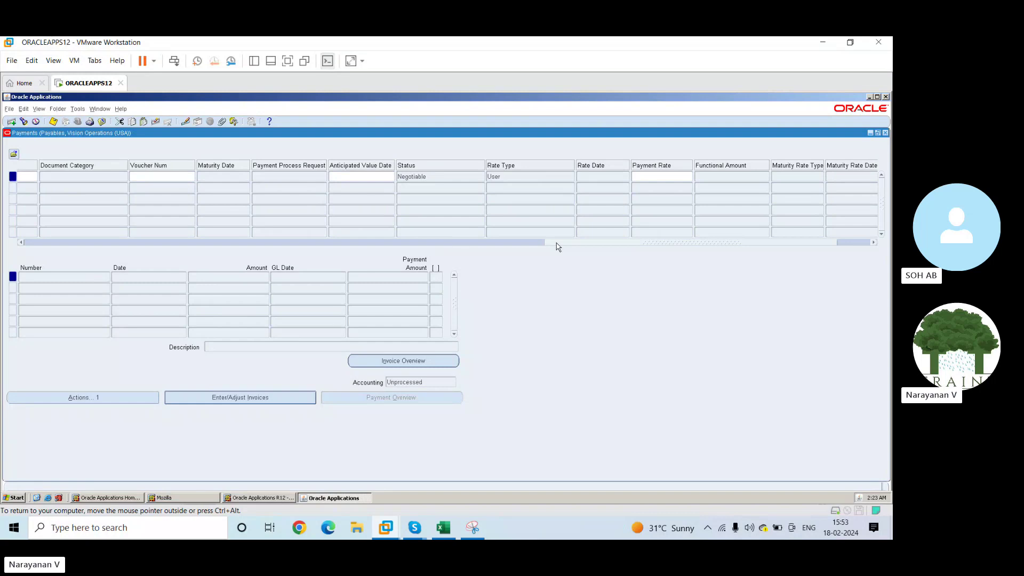
pyautogui.moveTo(557, 243); pyautogui.dragTo(611, 239)
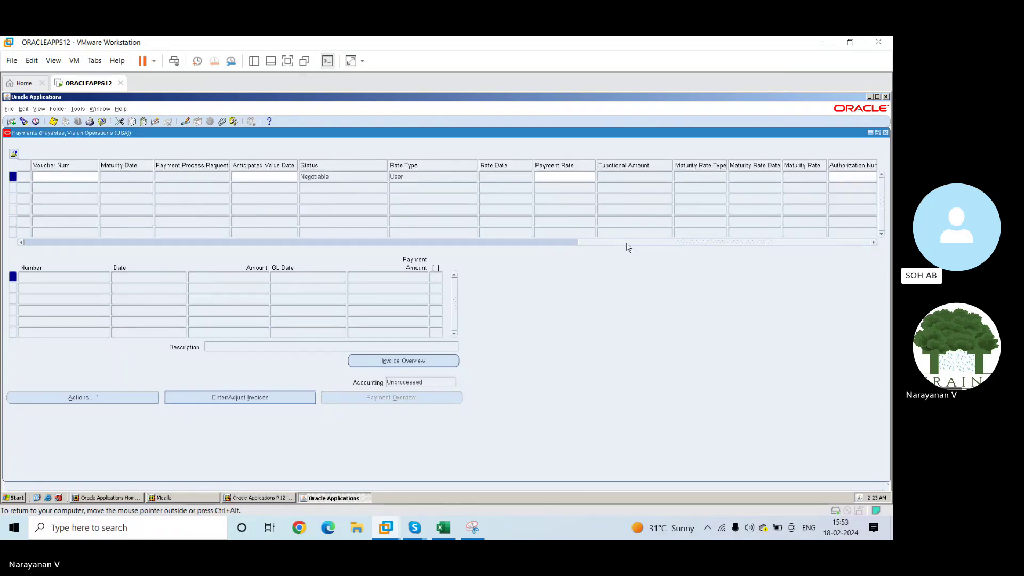
pyautogui.moveTo(627, 244); pyautogui.dragTo(508, 248)
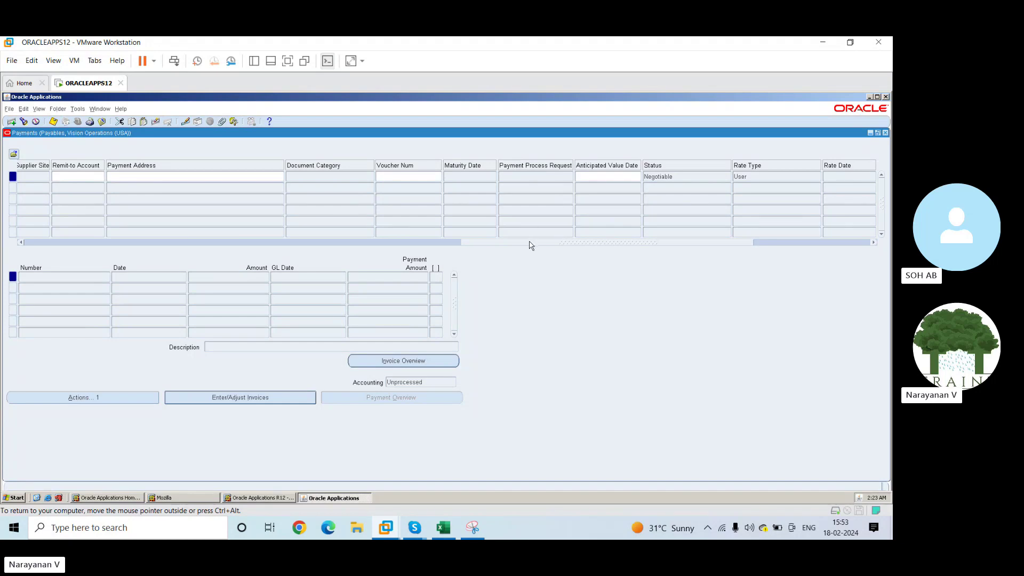
pyautogui.moveTo(530, 245); pyautogui.dragTo(98, 243)
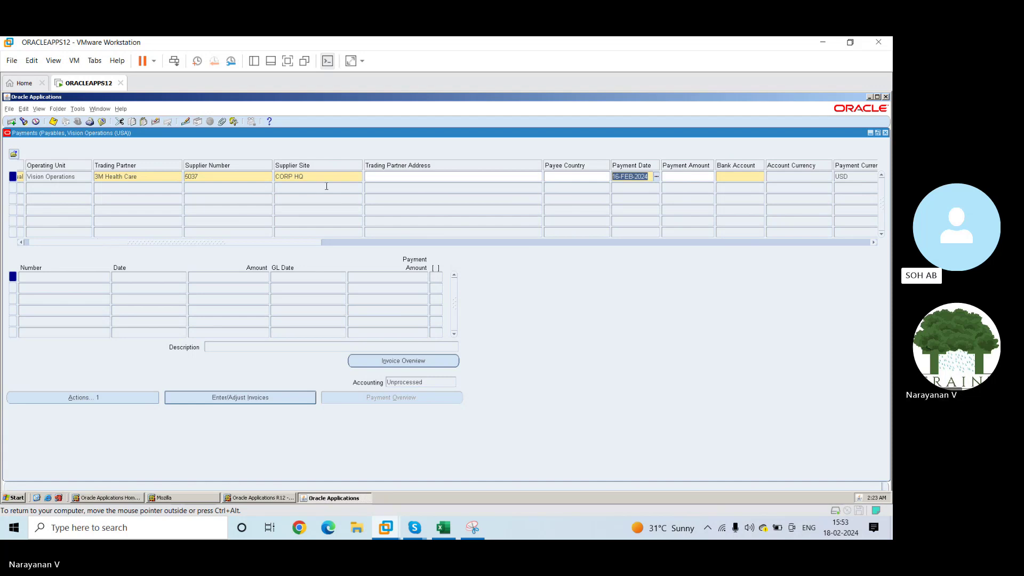
pyautogui.hscroll(8, 326, 186)
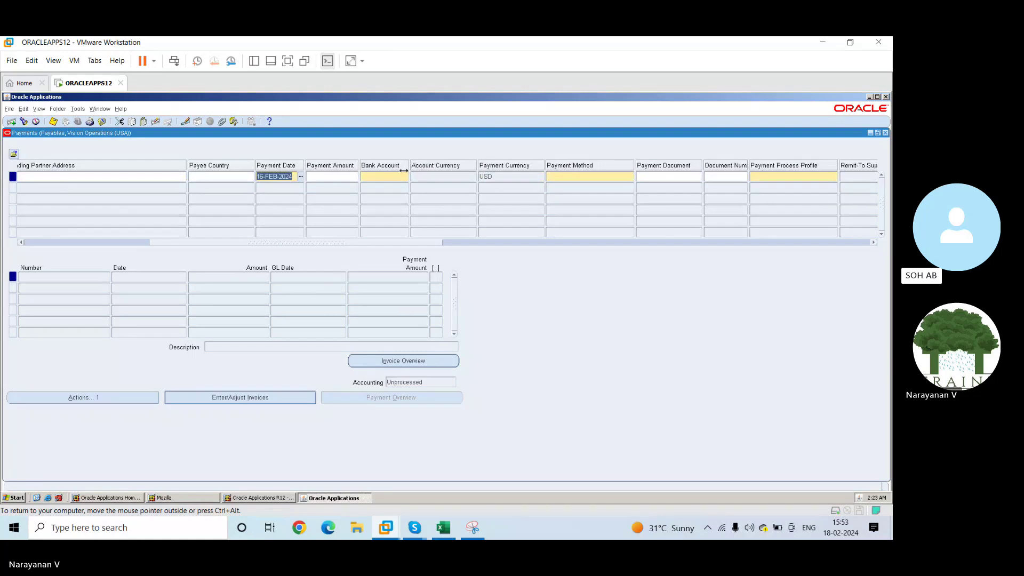
pyautogui.press('Tab')
pyautogui.write('1,000')
pyautogui.press('Tab')
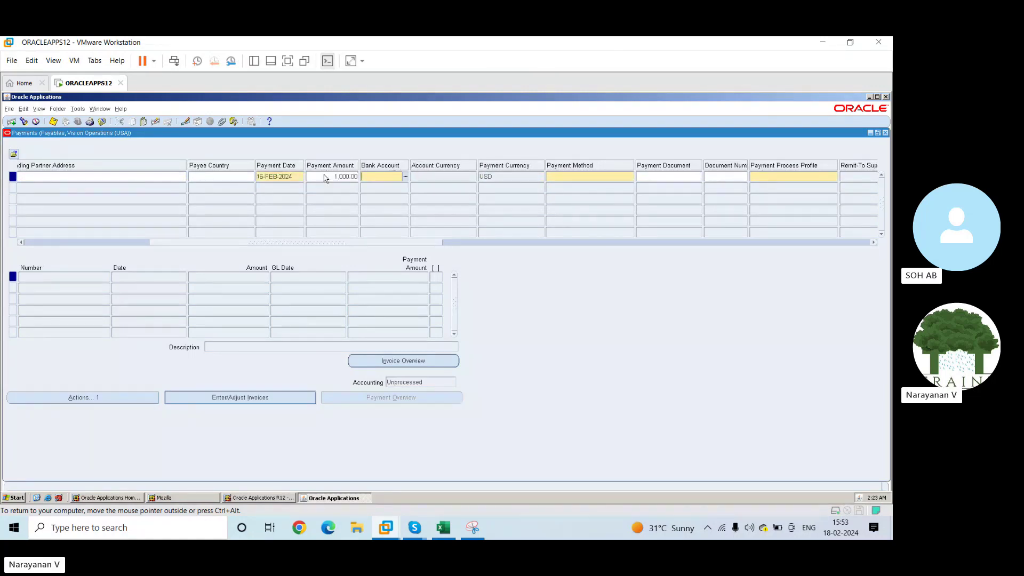
# Switch to Excel to check the invoice amount in the pasted Invoice Workbench screenshot.
pyautogui.hotkey('alt', 'Tab')
pyautogui.hotkey('alt', 'Tab')
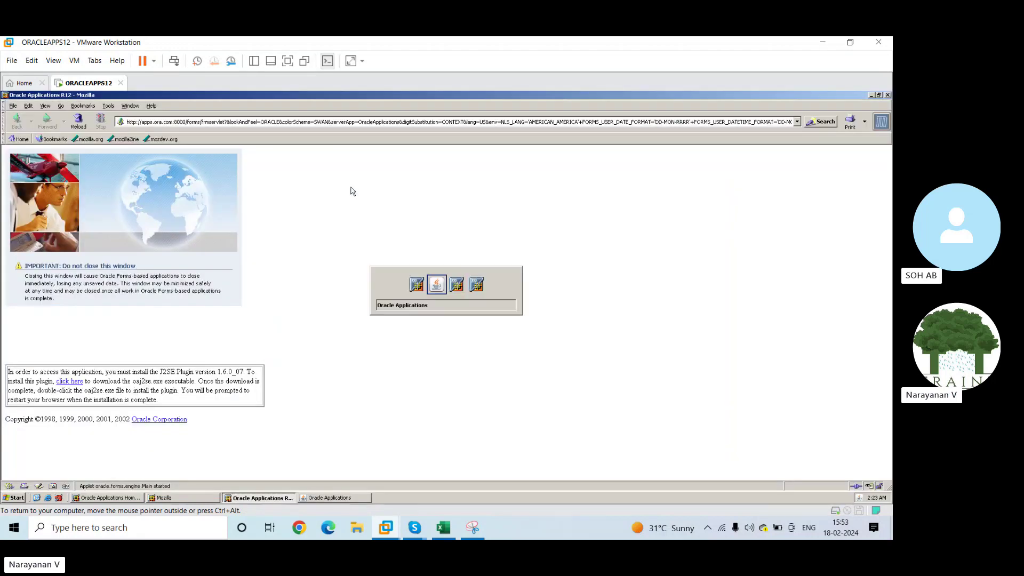
pyautogui.click(440, 528)
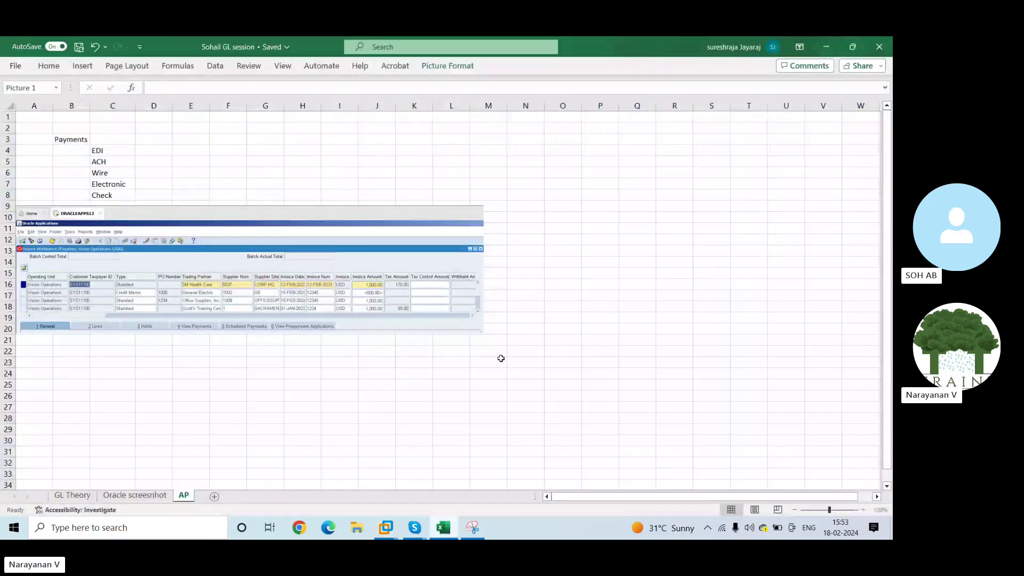
# Switch back to the Oracle Payments form and set the payment's bank account to Operating Account.
pyautogui.click(825, 47)
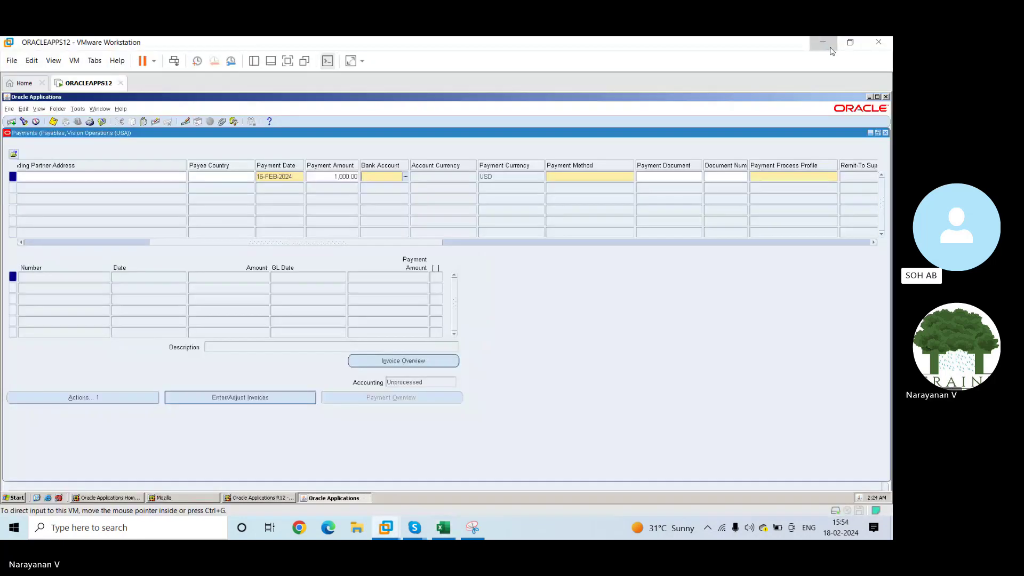
pyautogui.click(405, 176)
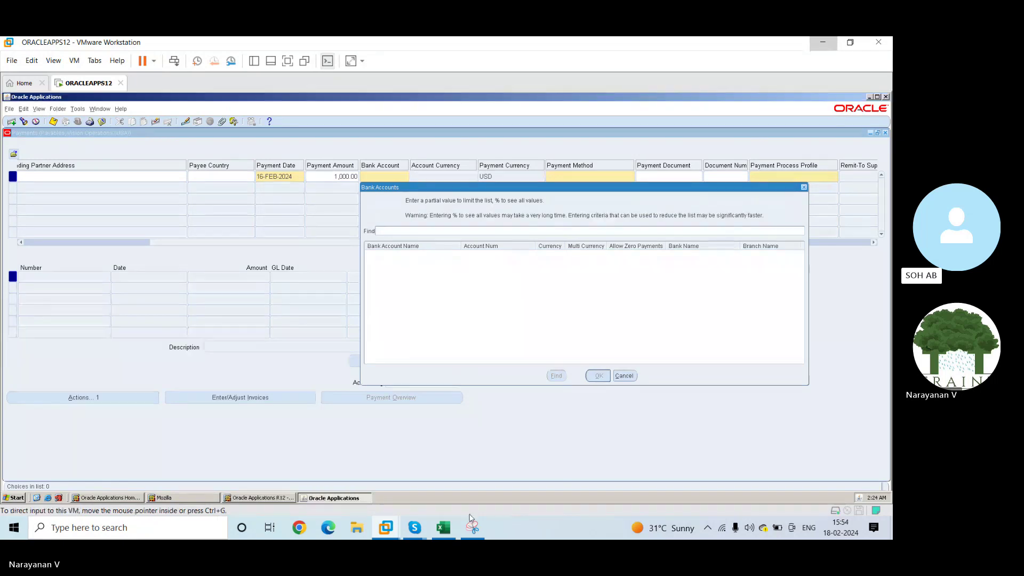
pyautogui.hotkey('alt', 'Tab')
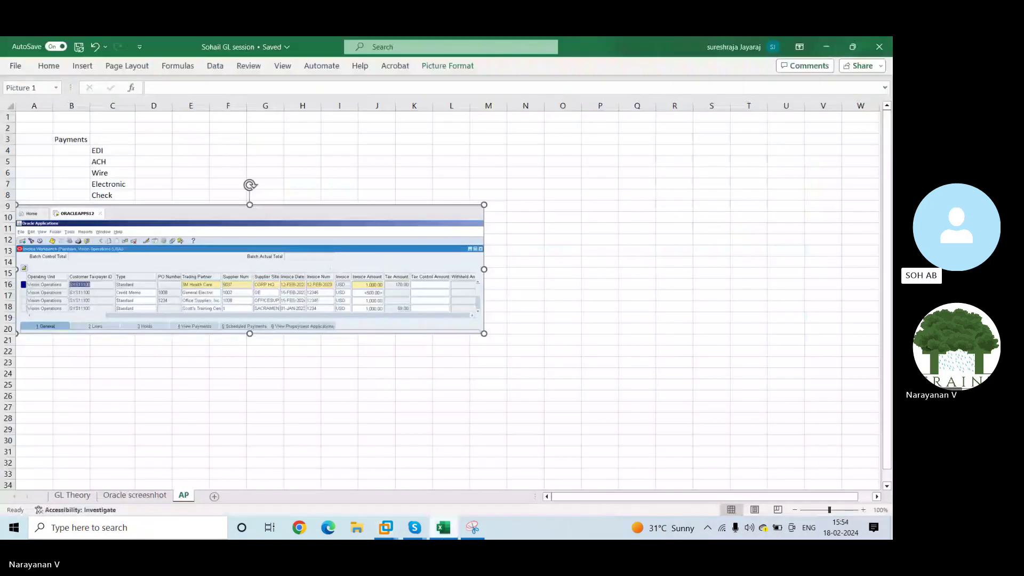
pyautogui.hotkey('alt', 'Tab')
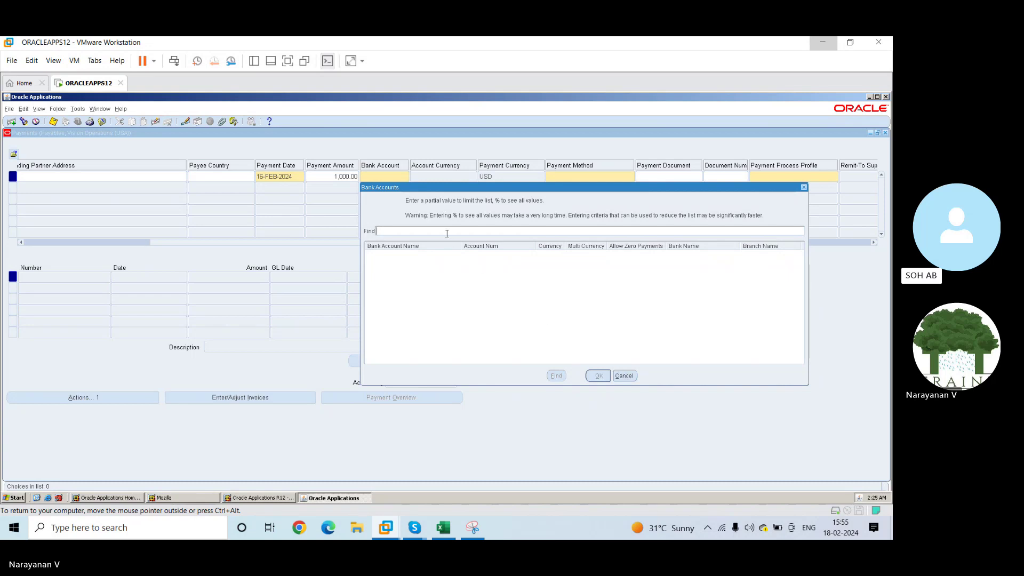
pyautogui.write('%')
pyautogui.click(559, 378)
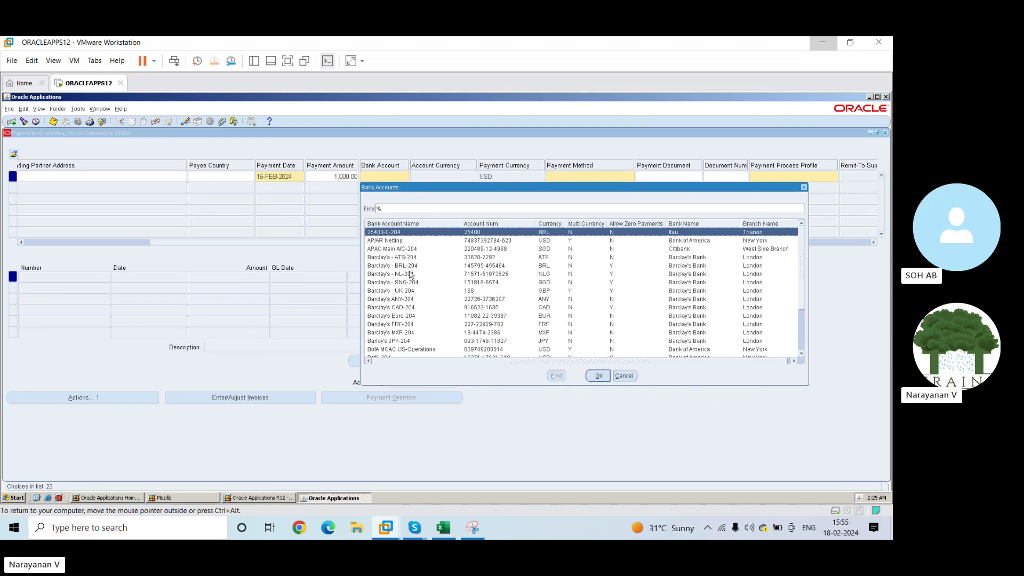
pyautogui.click(415, 349)
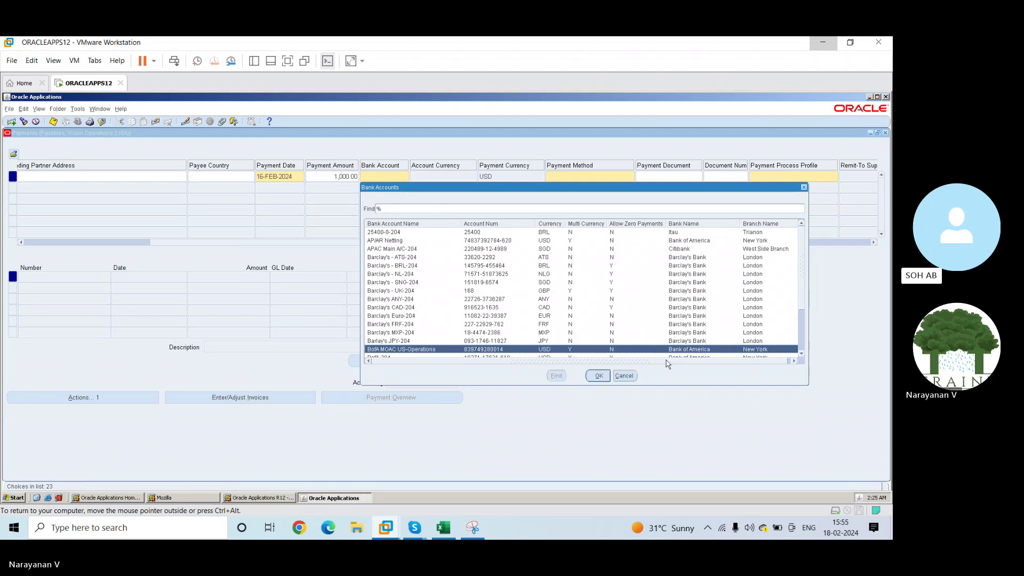
pyautogui.click(801, 355)
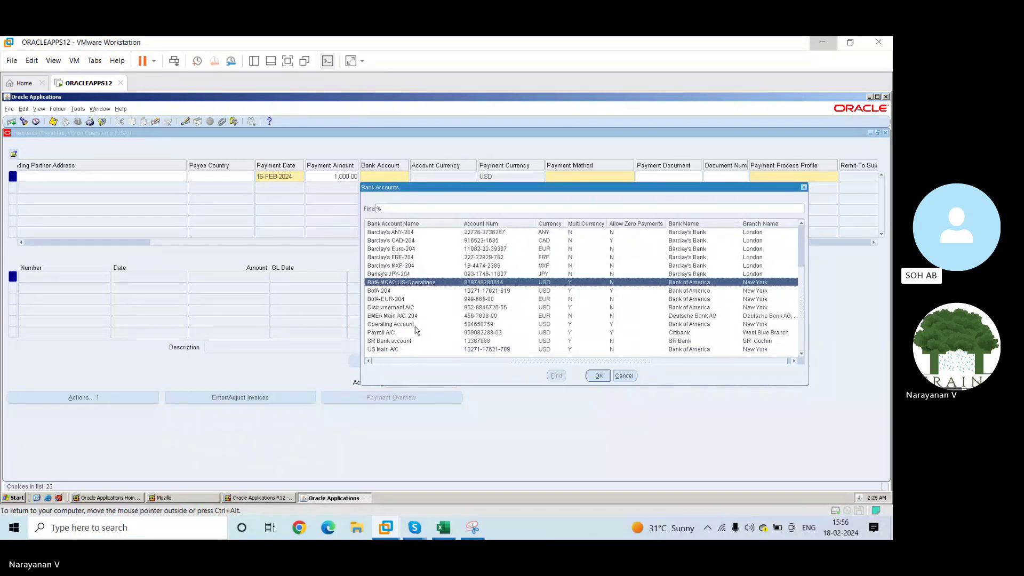
pyautogui.click(416, 326)
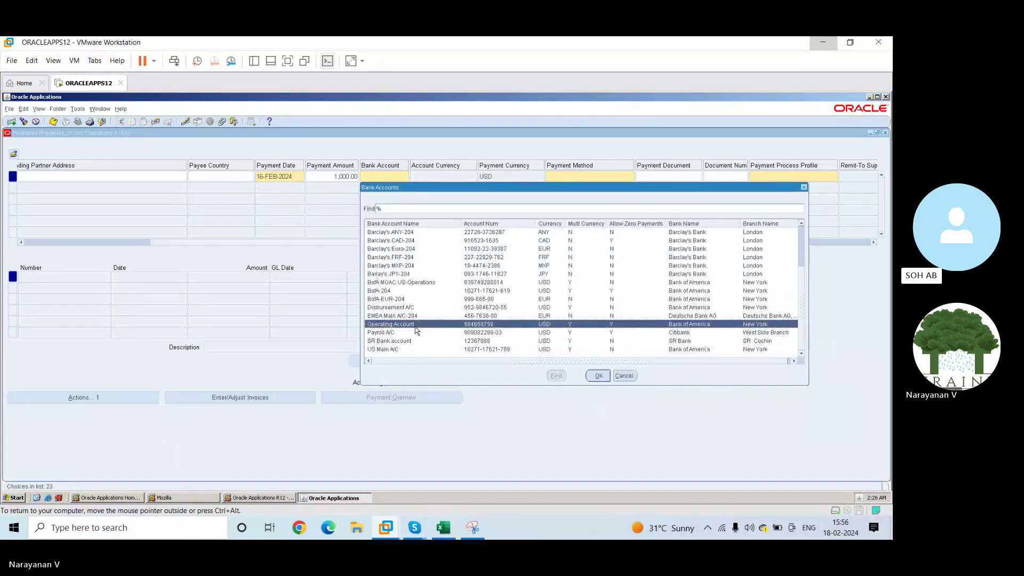
pyautogui.click(598, 375)
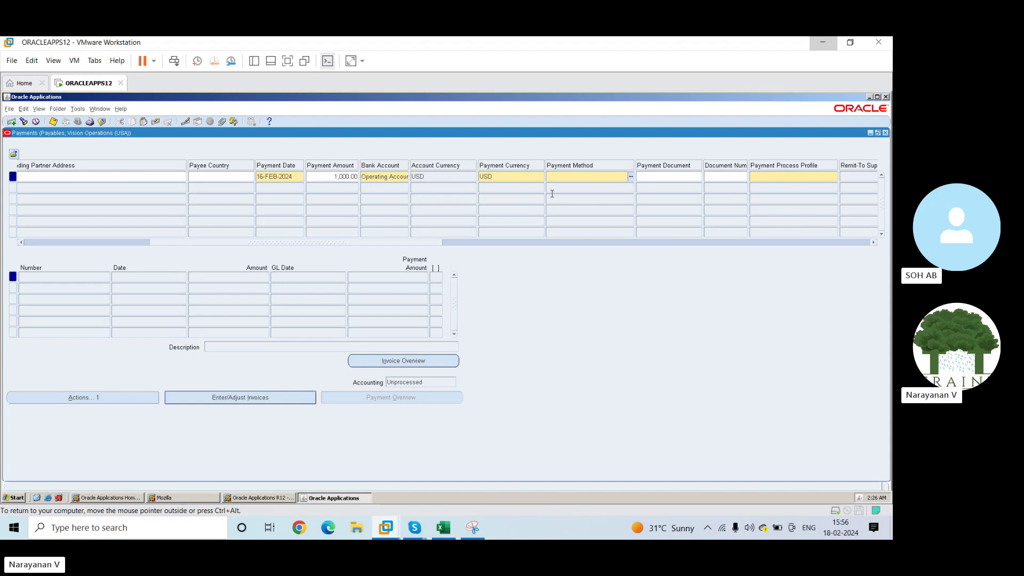
# Set the payment method to Check, leaving the payment document, document number and remit-to account blank.
pyautogui.click(630, 176)
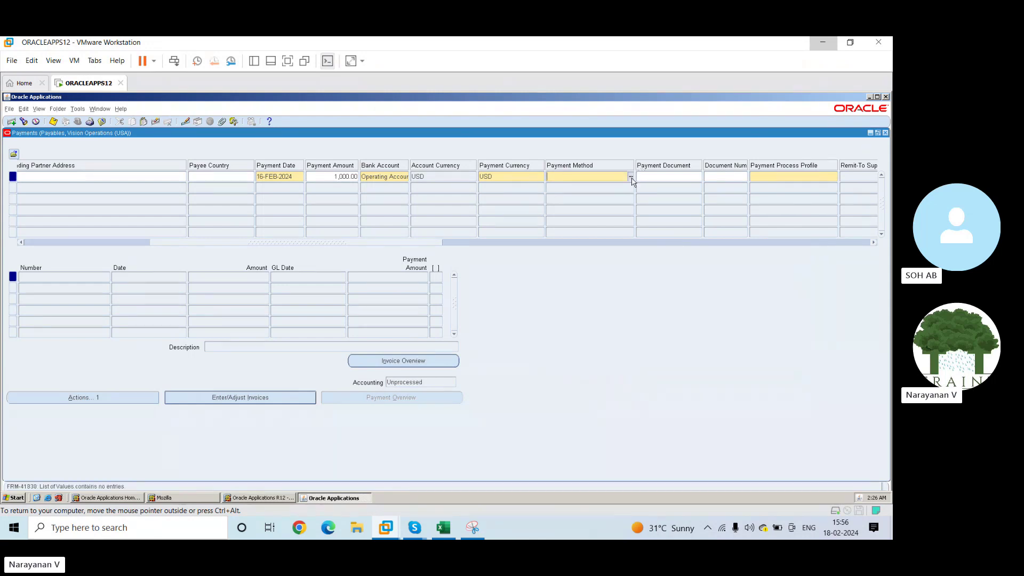
pyautogui.click(631, 177)
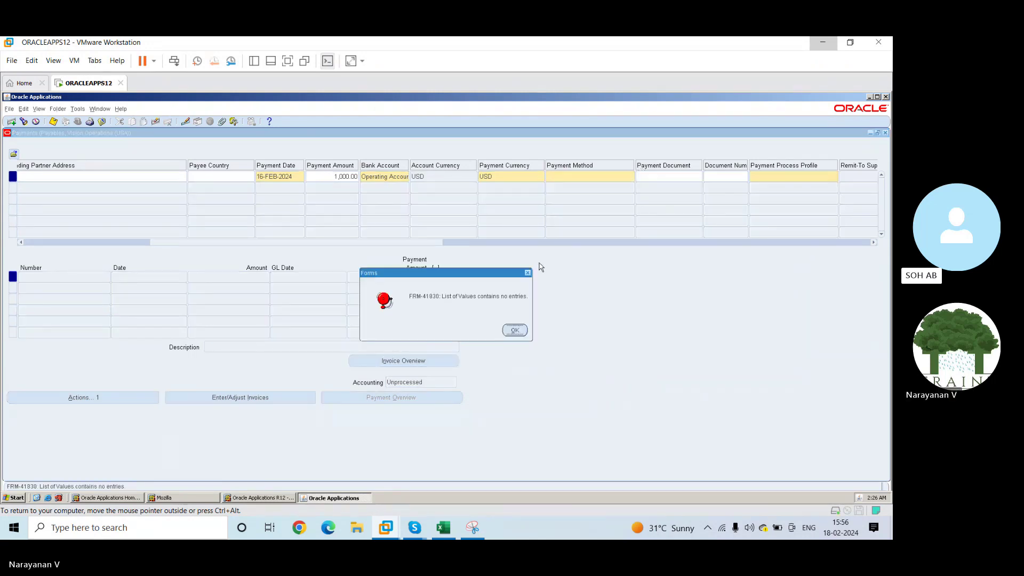
pyautogui.click(514, 330)
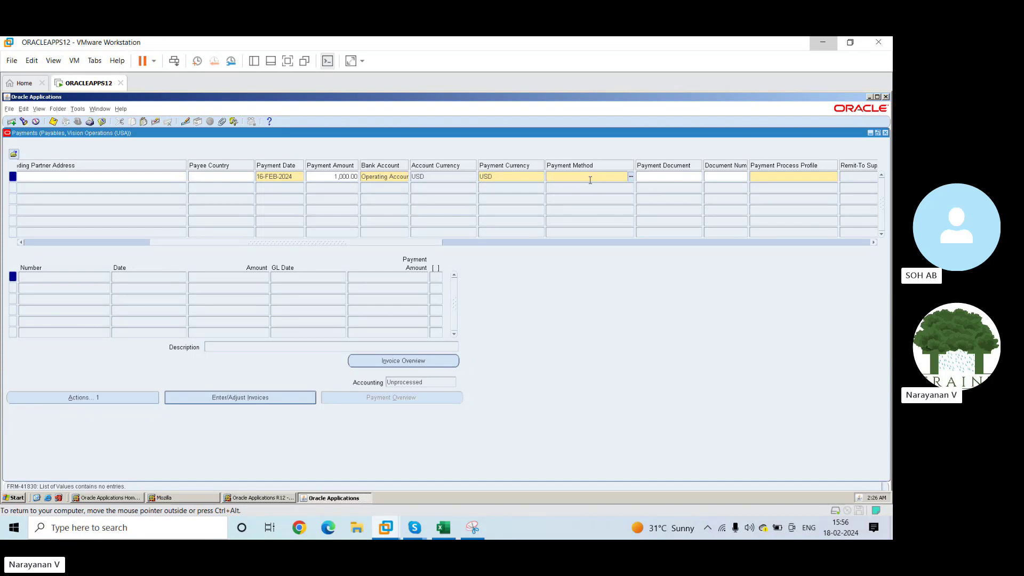
pyautogui.write('%')
pyautogui.press('Tab')
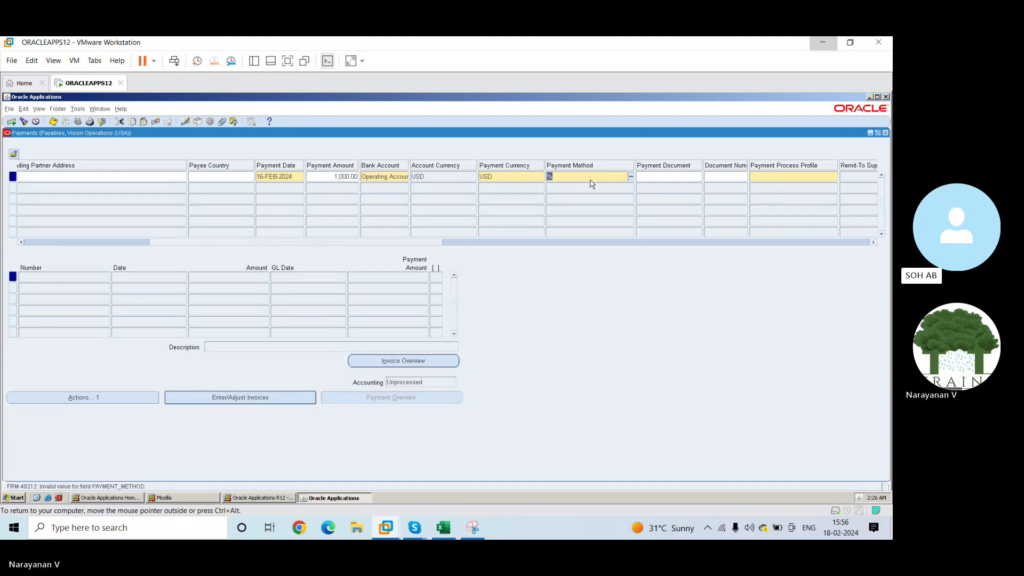
pyautogui.press('BackSpace')
pyautogui.press('Tab')
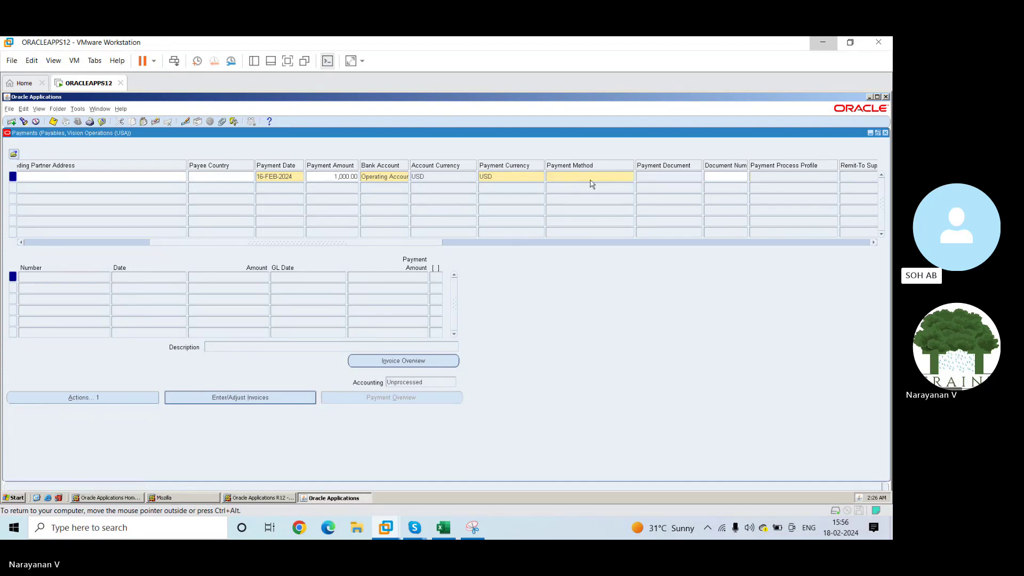
pyautogui.press('Tab')
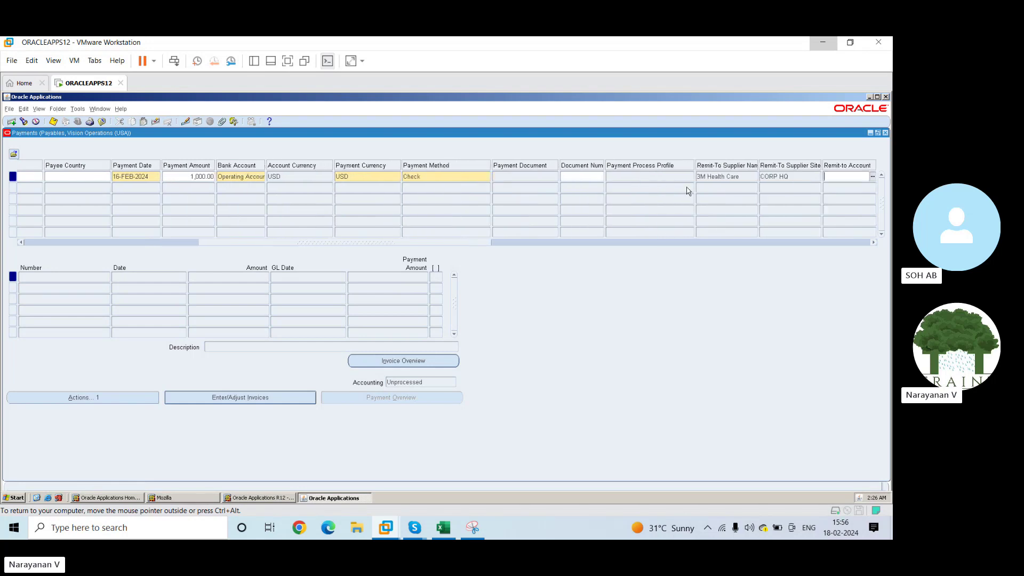
pyautogui.press('Tab')
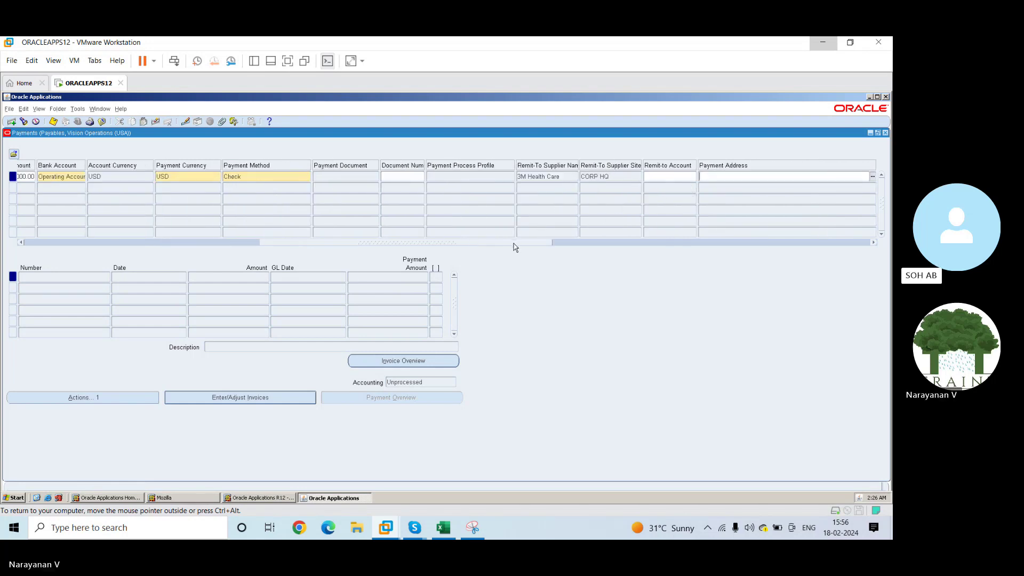
pyautogui.moveTo(554, 245); pyautogui.dragTo(197, 252)
pyautogui.click(217, 177)
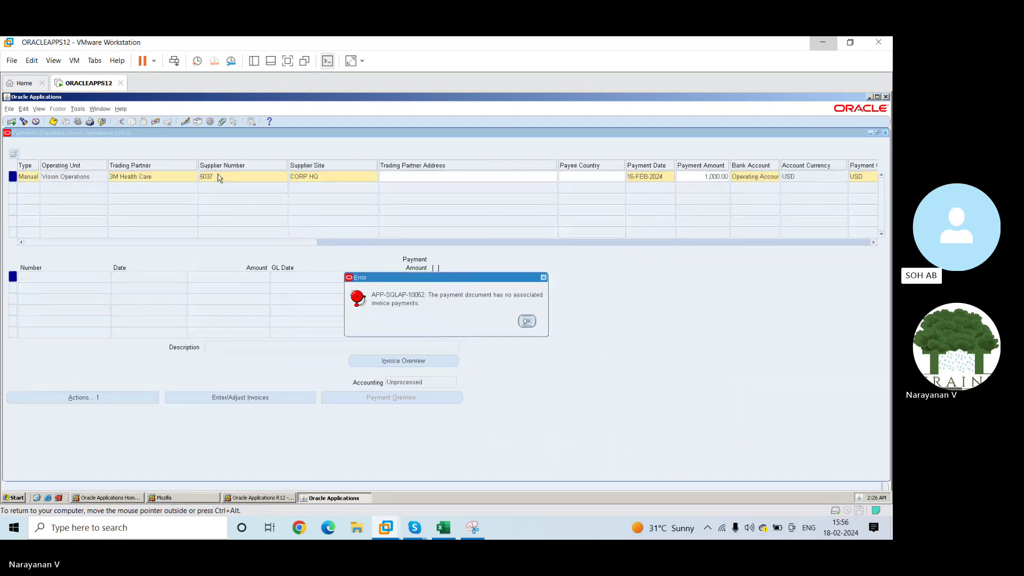
pyautogui.click(528, 321)
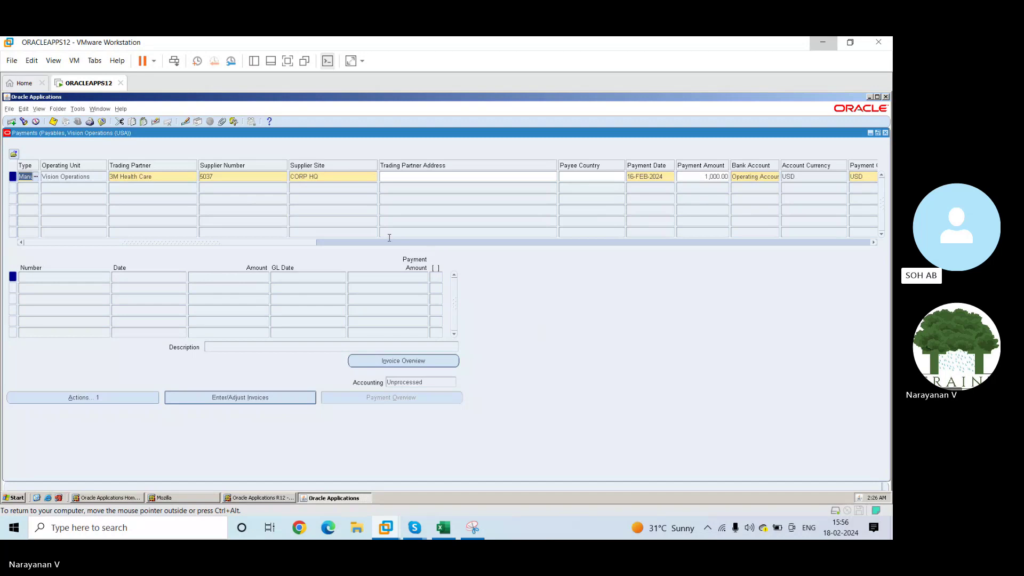
# Look up the invoice number in the Excel screenshot and try entering 12-feb-2023 as the payment's document number.
pyautogui.hscroll(10, 390, 237)
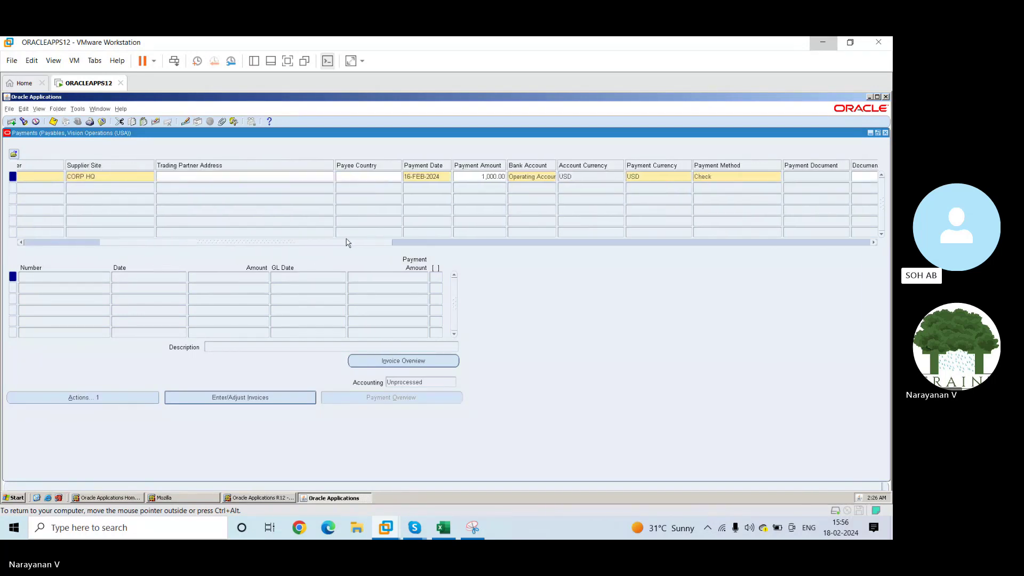
pyautogui.hscroll(1, 441, 235)
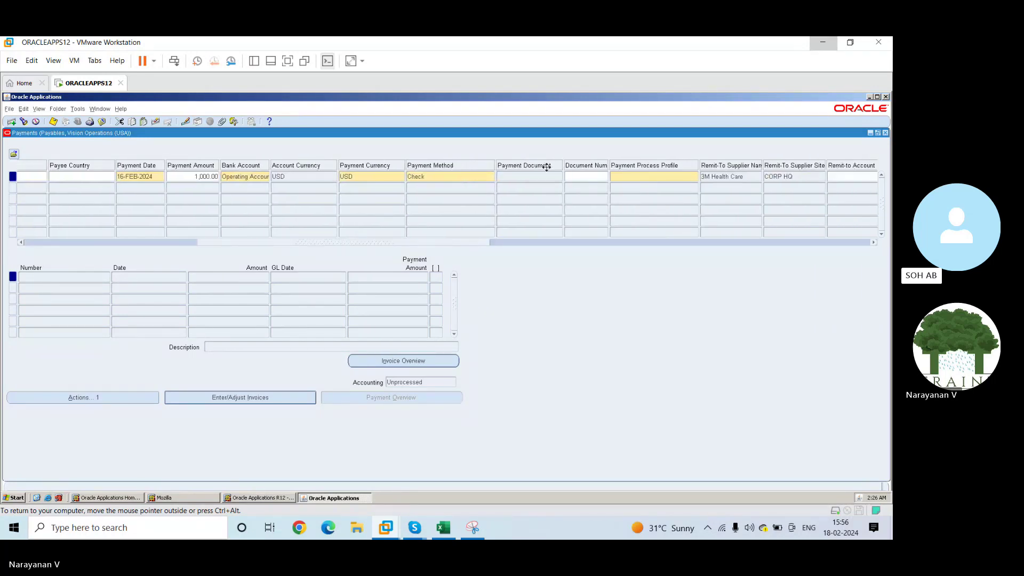
pyautogui.click(578, 176)
pyautogui.hotkey('alt', 'Tab')
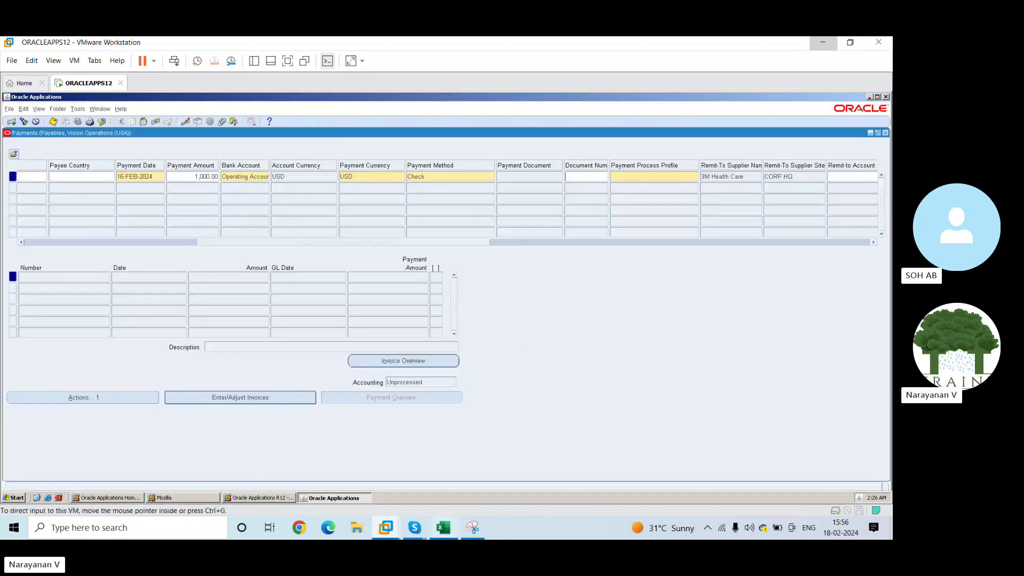
pyautogui.click(443, 528)
pyautogui.click(281, 272)
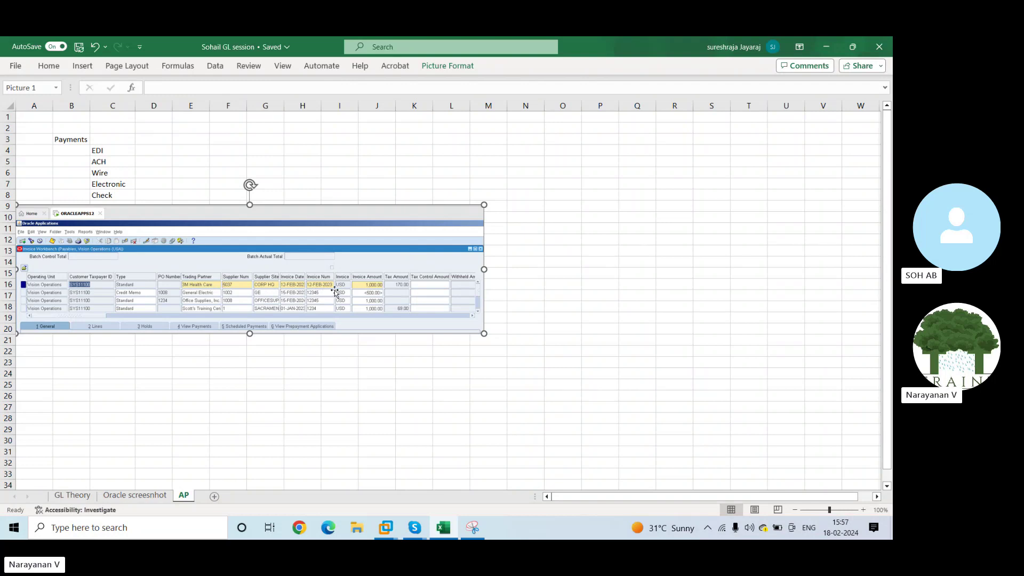
pyautogui.hotkey('alt', 'Tab')
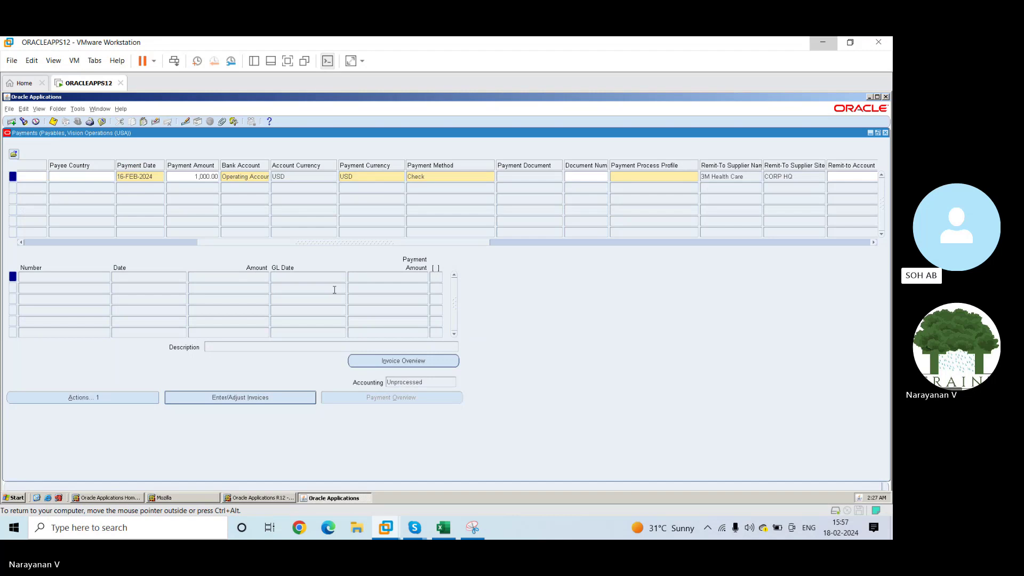
pyautogui.write('12-feb-')
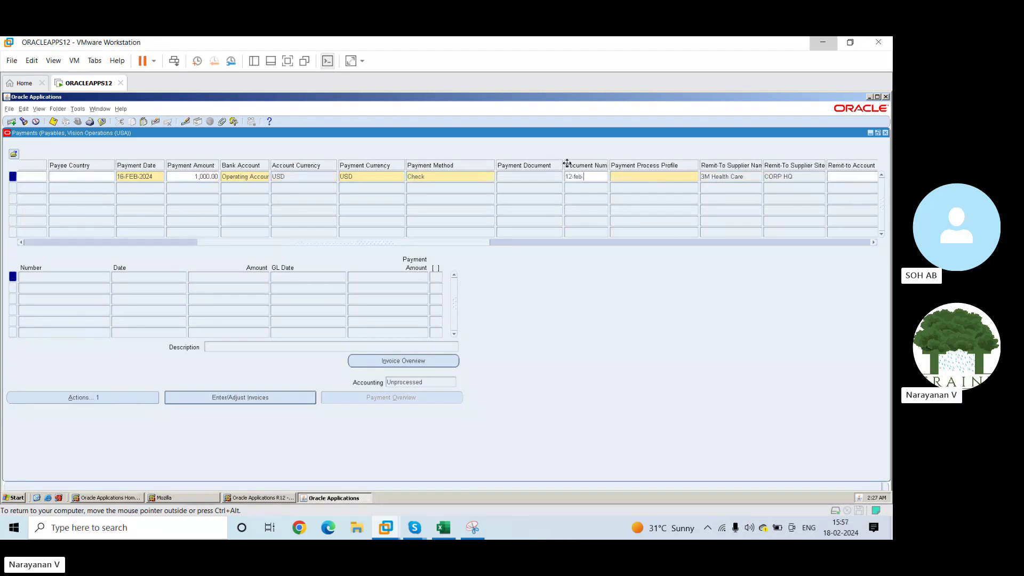
pyautogui.write('2023')
pyautogui.press('Tab')
# Try the document number with a capitalised month as 12-FEB-2023, and clear the field again.
pyautogui.press('Right')
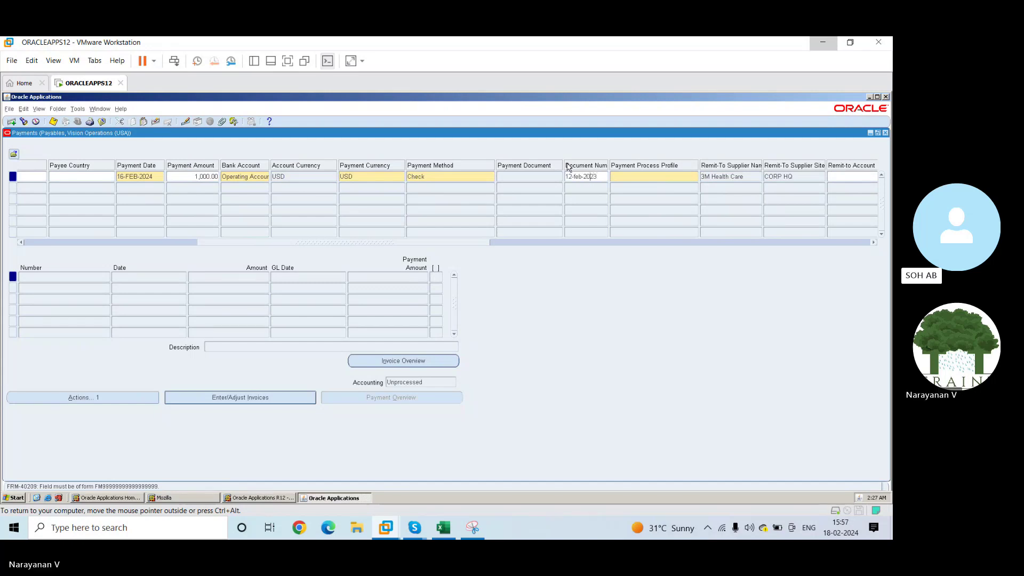
pyautogui.press('Left')
pyautogui.press('Left')
pyautogui.press('Left')
pyautogui.press('Left')
pyautogui.press('Left')
pyautogui.hotkey('shift', 'Left')
pyautogui.hotkey('shift', 'Left')
pyautogui.hotkey('shift', 'Left')
pyautogui.write('FEB')
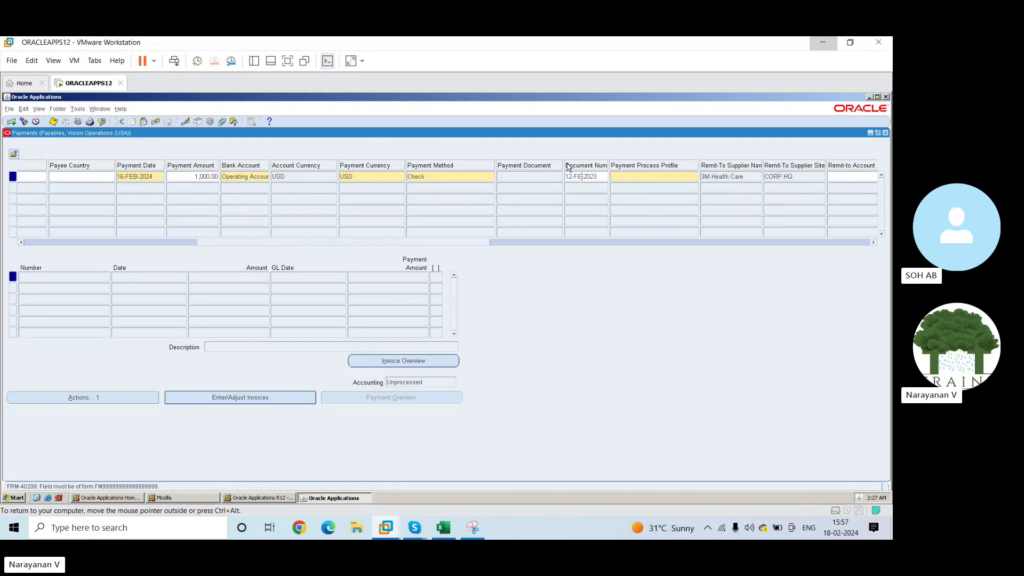
pyautogui.press('Tab')
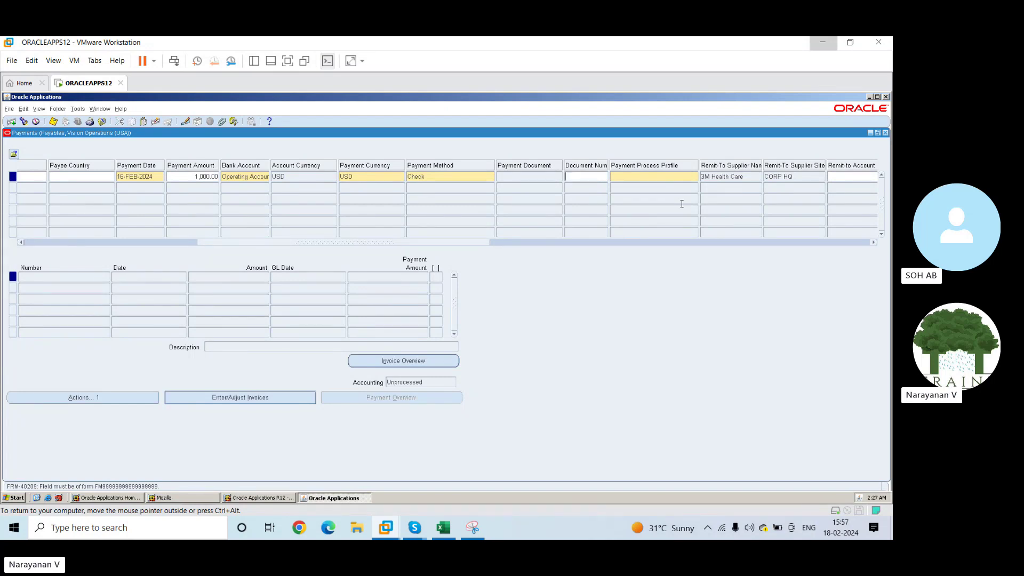
pyautogui.hotkey('alt', 'Tab')
pyautogui.hotkey('alt', 'Tab')
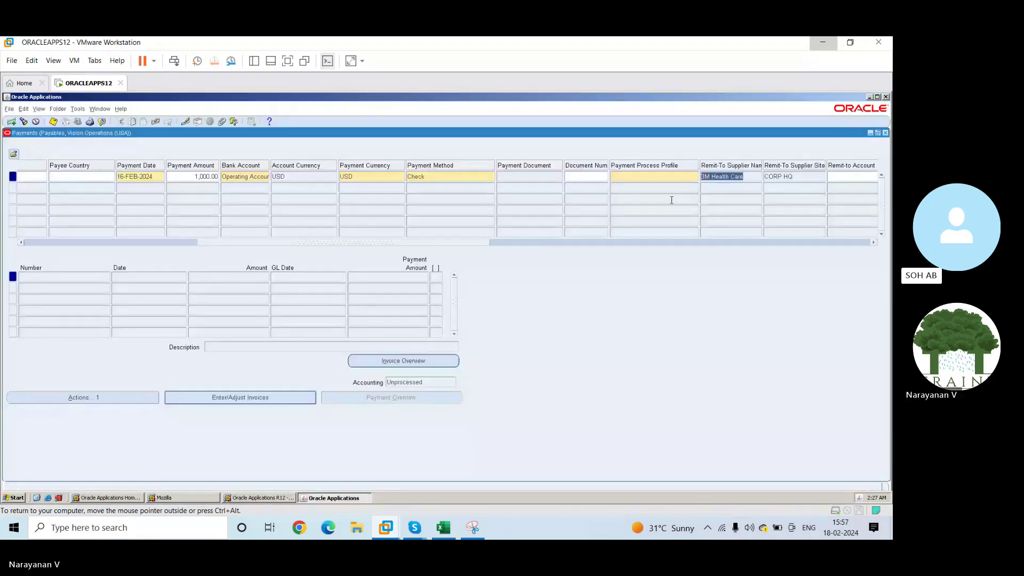
pyautogui.click(678, 197)
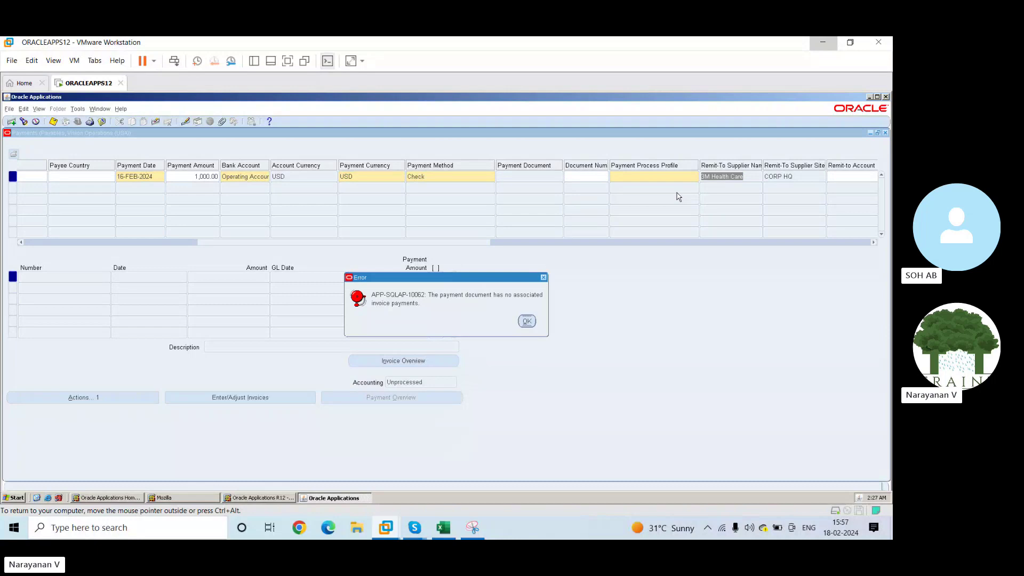
pyautogui.click(528, 322)
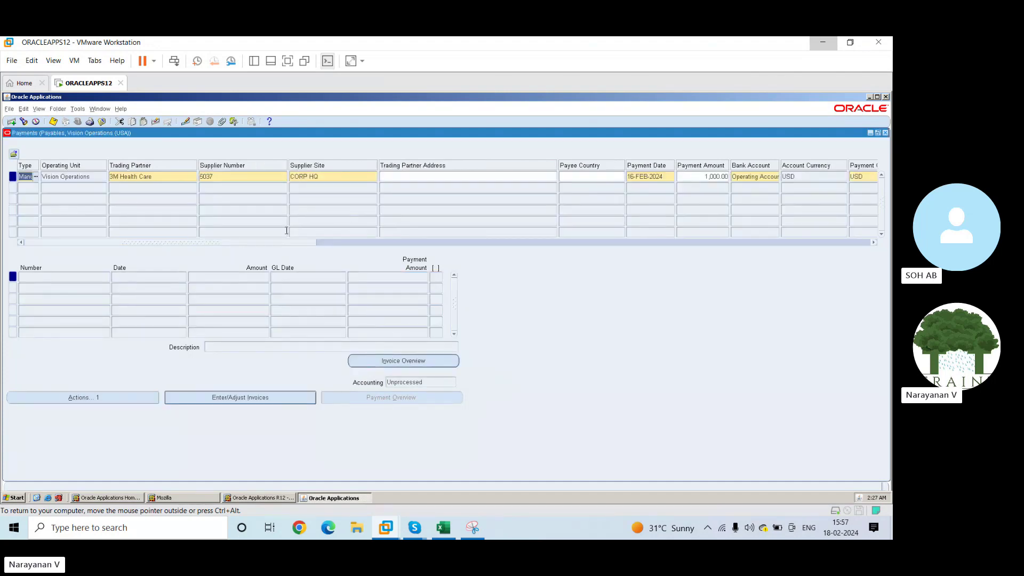
# Set the payment process profile to Check - USD for the 3M Health Care payment.
pyautogui.moveTo(282, 245); pyautogui.dragTo(459, 239)
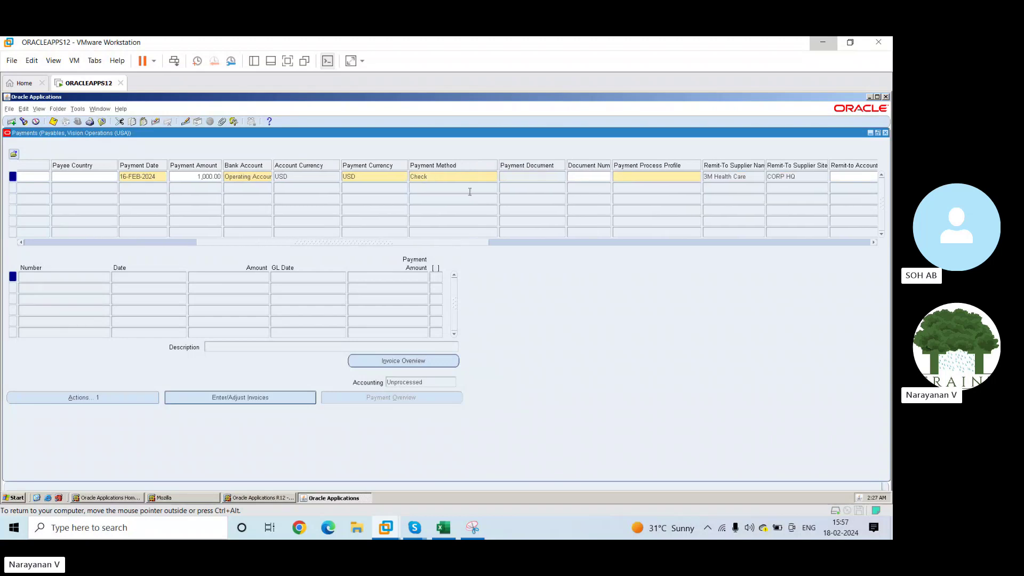
pyautogui.click(517, 175)
pyautogui.press('BackSpace')
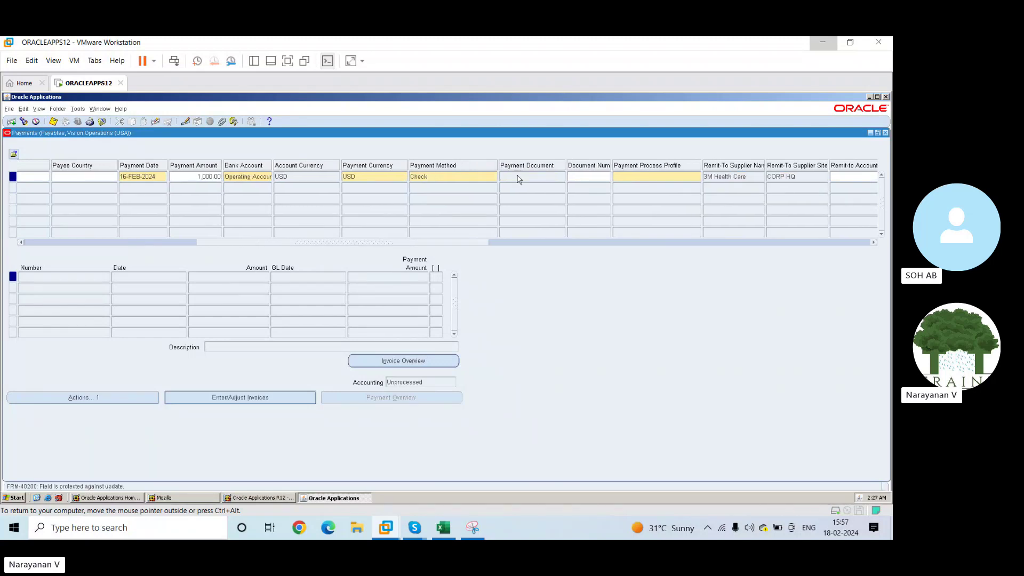
pyautogui.click(637, 176)
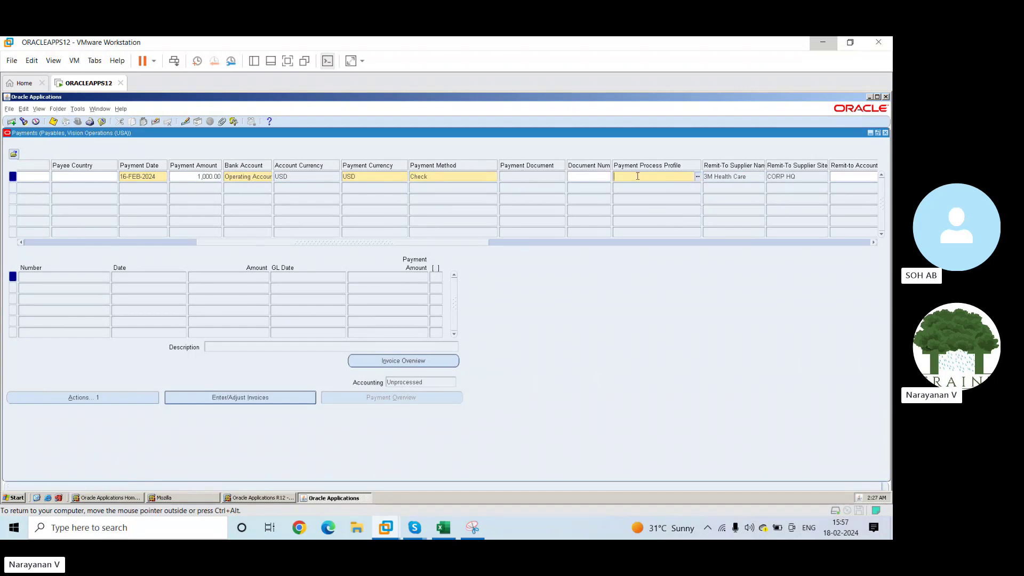
pyautogui.click(698, 178)
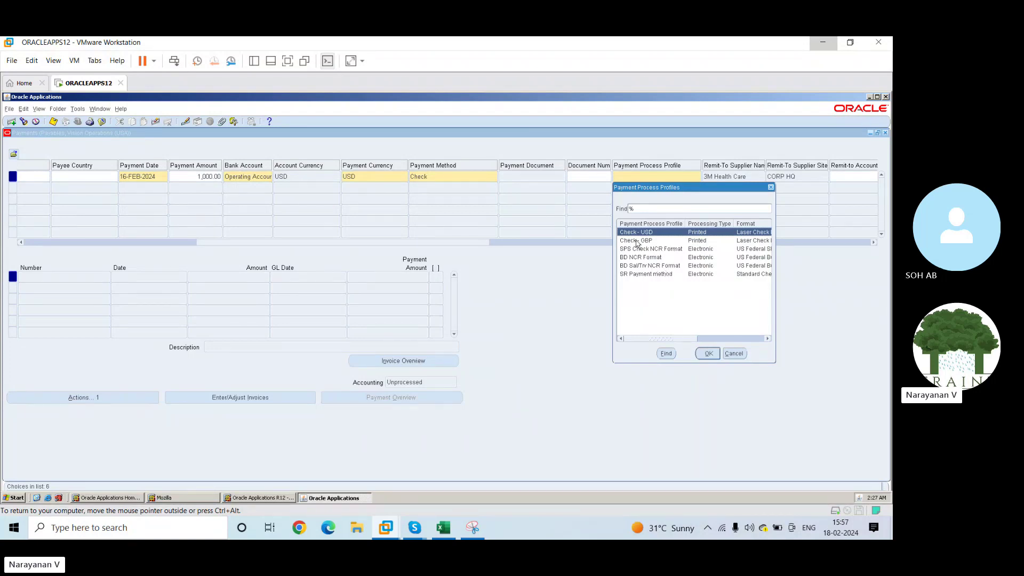
pyautogui.click(707, 353)
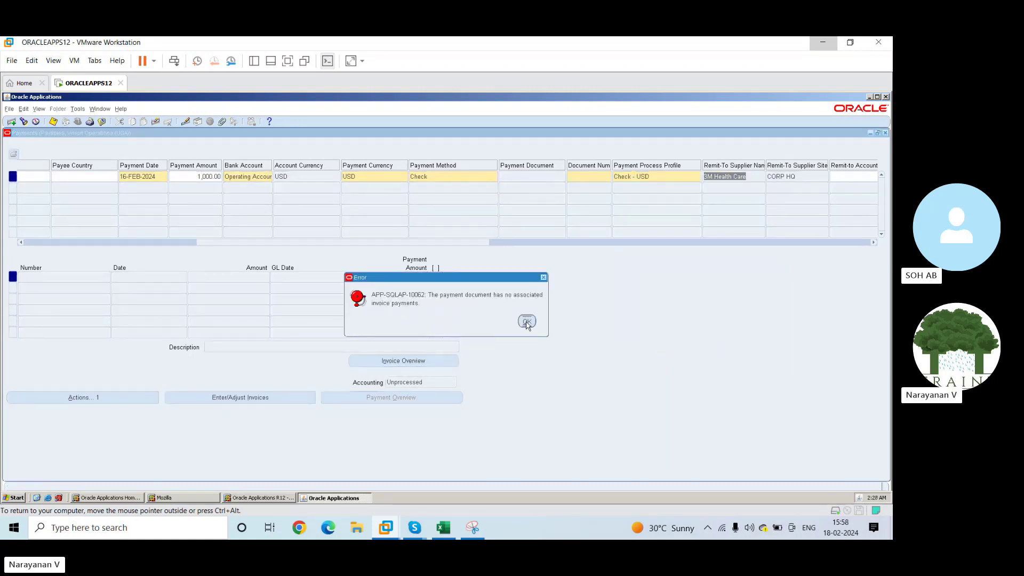
# Try the partial value 12-FEB% as the document number of the 3M Health Care payment.
pyautogui.click(527, 322)
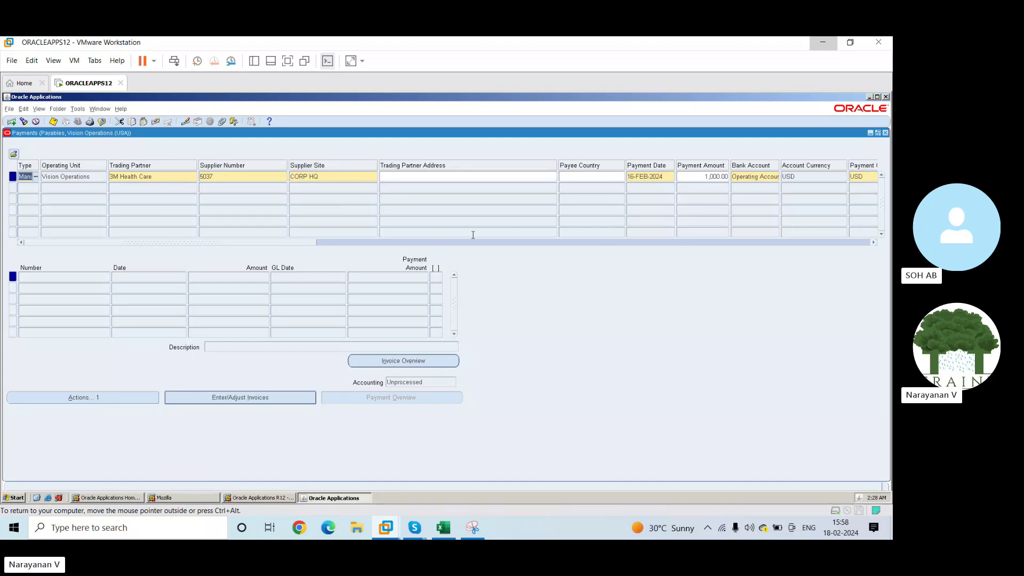
pyautogui.moveTo(311, 243); pyautogui.dragTo(506, 246)
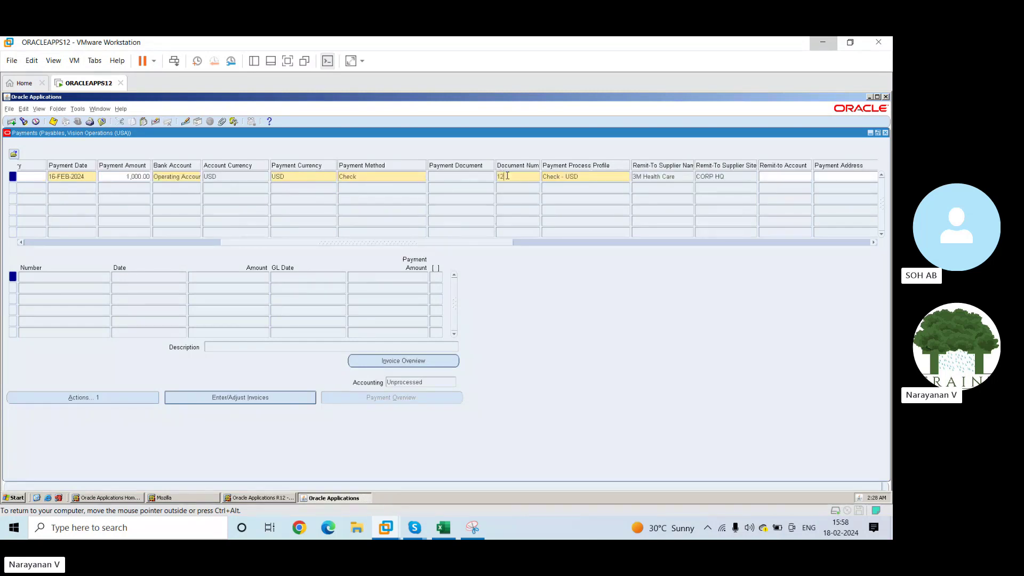
pyautogui.click(509, 178)
pyautogui.click(509, 177)
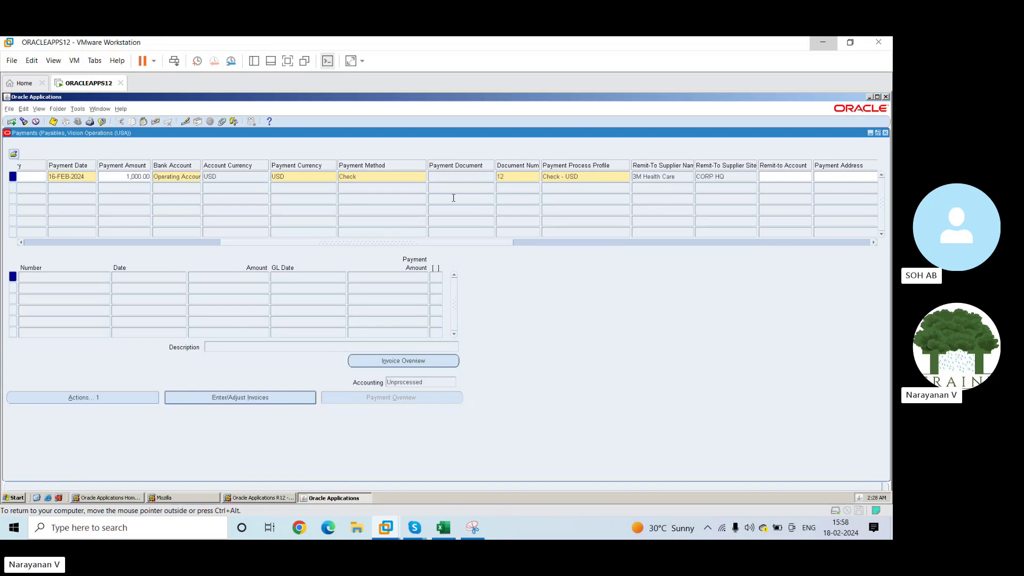
pyautogui.write('12-FEB%')
pyautogui.press('Tab')
pyautogui.press('End')
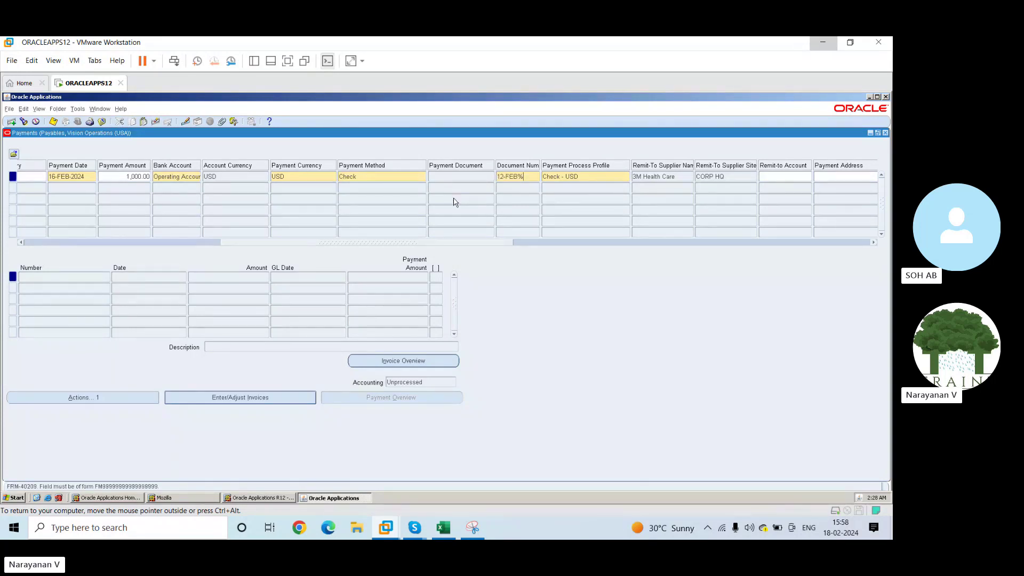
# Check the invoice number in the Excel screenshot and try completing the payment's document number as 12-FEB-2023.
pyautogui.press('BackSpace')
pyautogui.hotkey('alt', 'Tab')
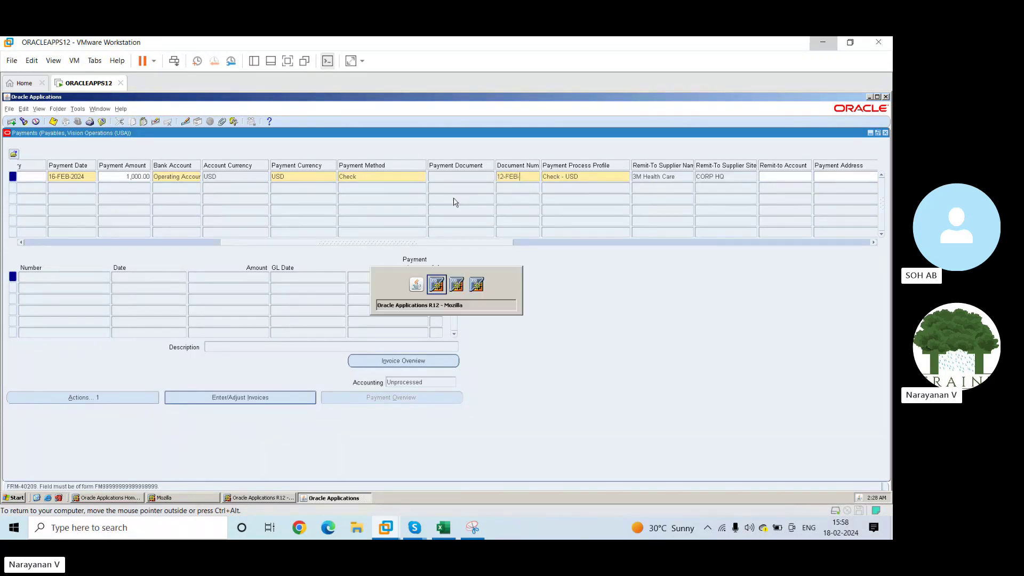
pyautogui.hotkey('alt', 'Tab')
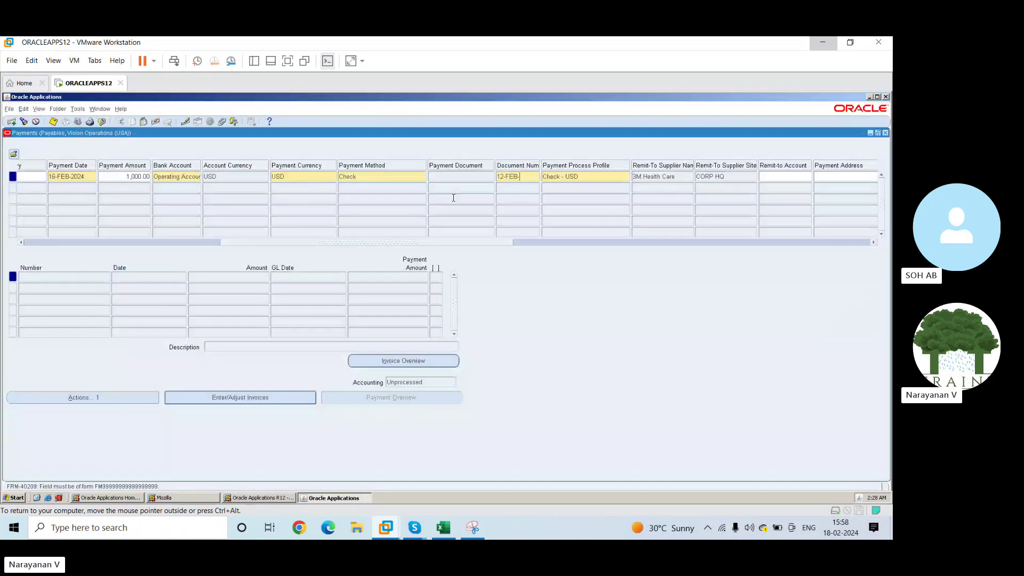
pyautogui.click(440, 528)
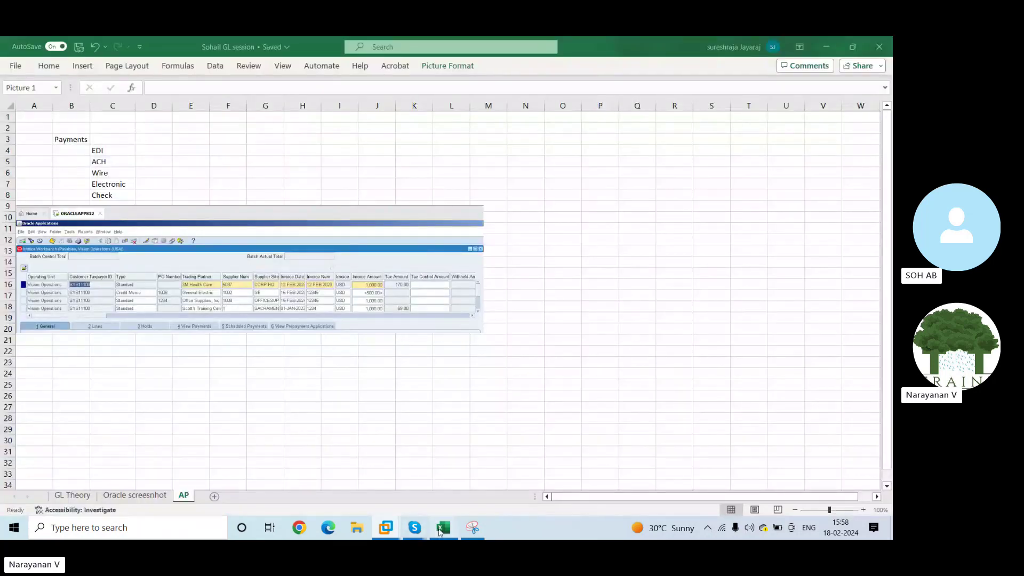
pyautogui.click(395, 530)
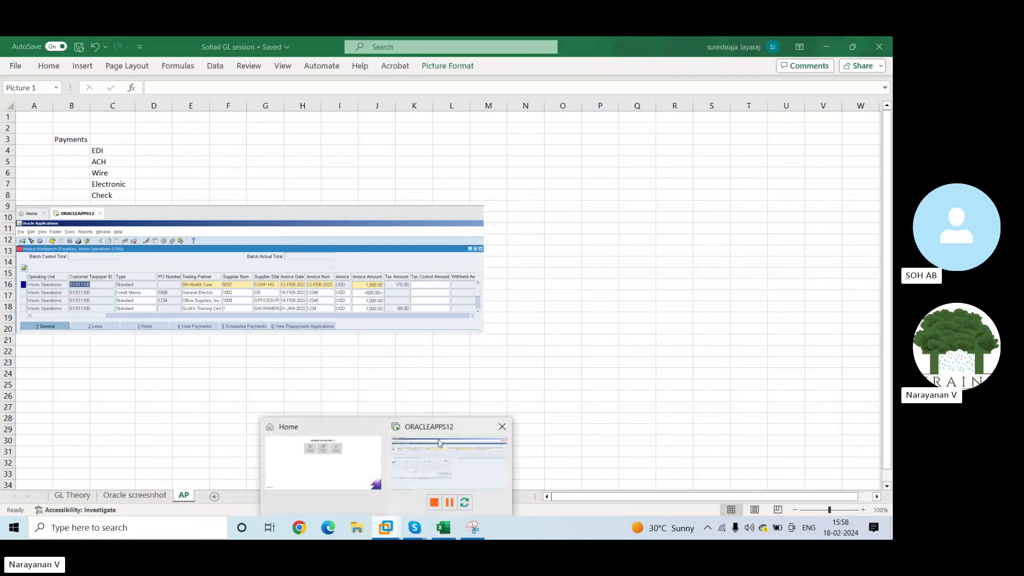
pyautogui.click(439, 442)
pyautogui.write('2023')
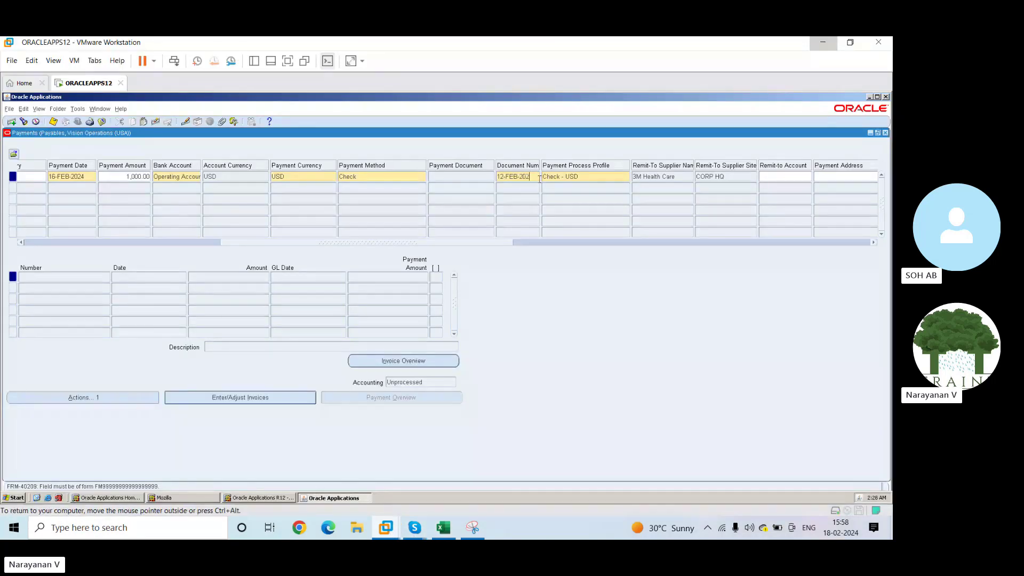
# Clear the attempted value from the payment's document number.
pyautogui.moveTo(497, 176); pyautogui.dragTo(540, 182)
pyautogui.click(540, 182)
pyautogui.hotkey('shift', 'Left')
pyautogui.hotkey('shift', 'Left')
pyautogui.hotkey('shift', 'Left')
pyautogui.hotkey('shift', 'Left')
pyautogui.hotkey('shift', 'Left')
pyautogui.hotkey('shift', 'Left')
pyautogui.hotkey('shift', 'Left')
pyautogui.hotkey('shift', 'Left')
pyautogui.hotkey('shift', 'Left')
pyautogui.write('%')
pyautogui.hotkey('shift', 'Home')
pyautogui.press('BackSpace')
# Look up the available remit-to accounts, leaving the remit-to account and payment address blank.
pyautogui.press('Tab')
pyautogui.press('Tab')
pyautogui.press('Tab')
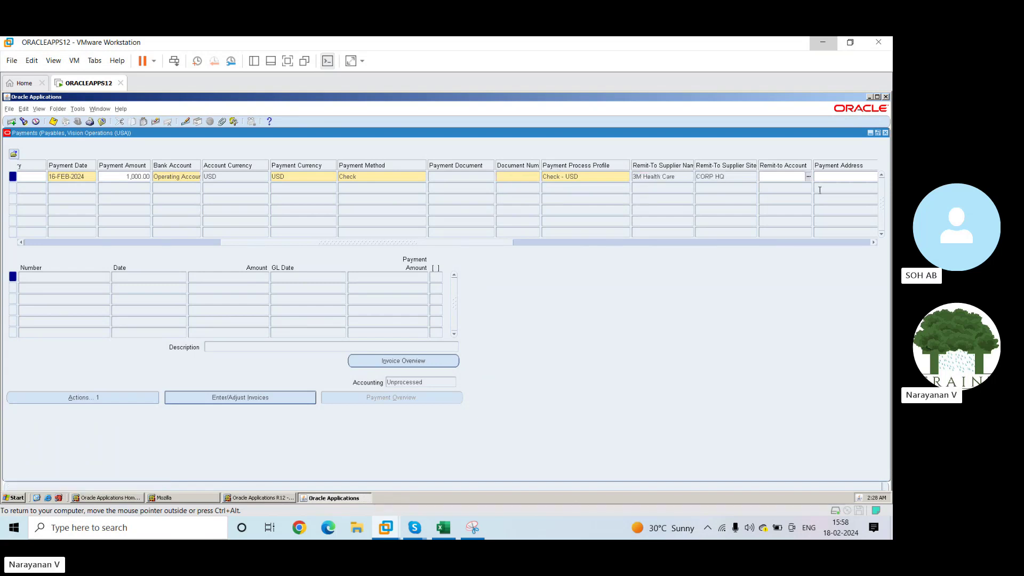
pyautogui.click(808, 177)
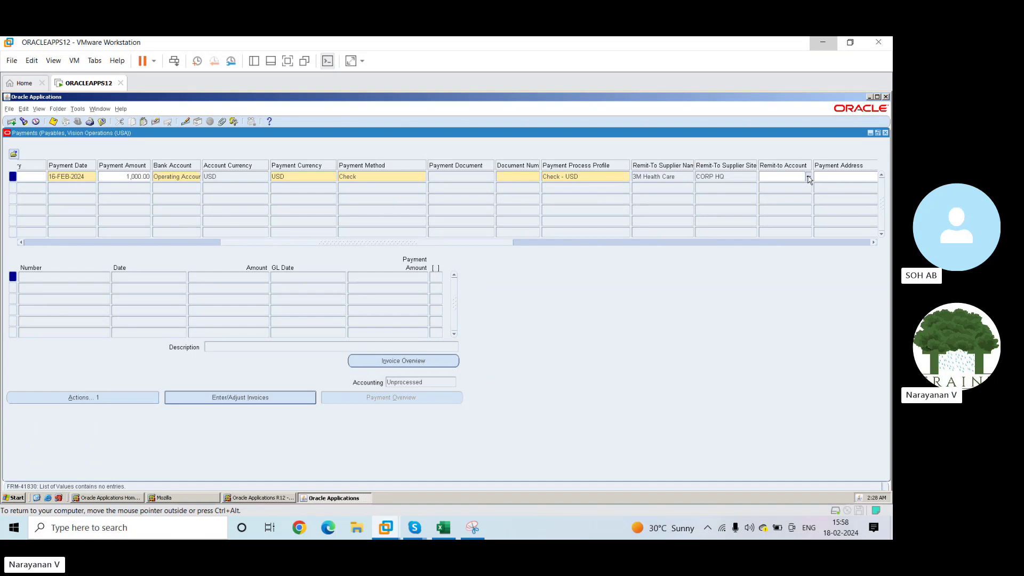
pyautogui.press('Tab')
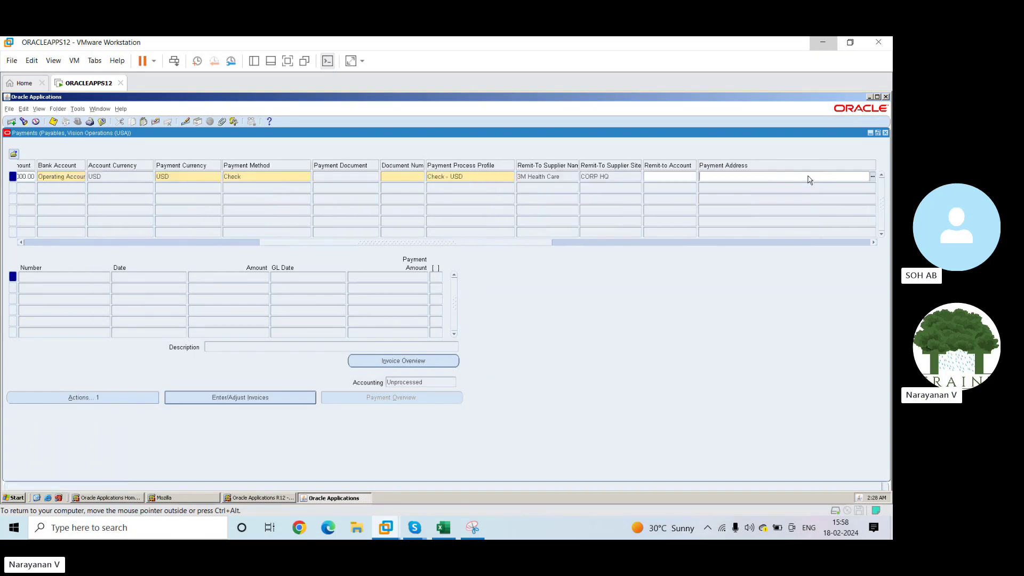
pyautogui.press('Tab')
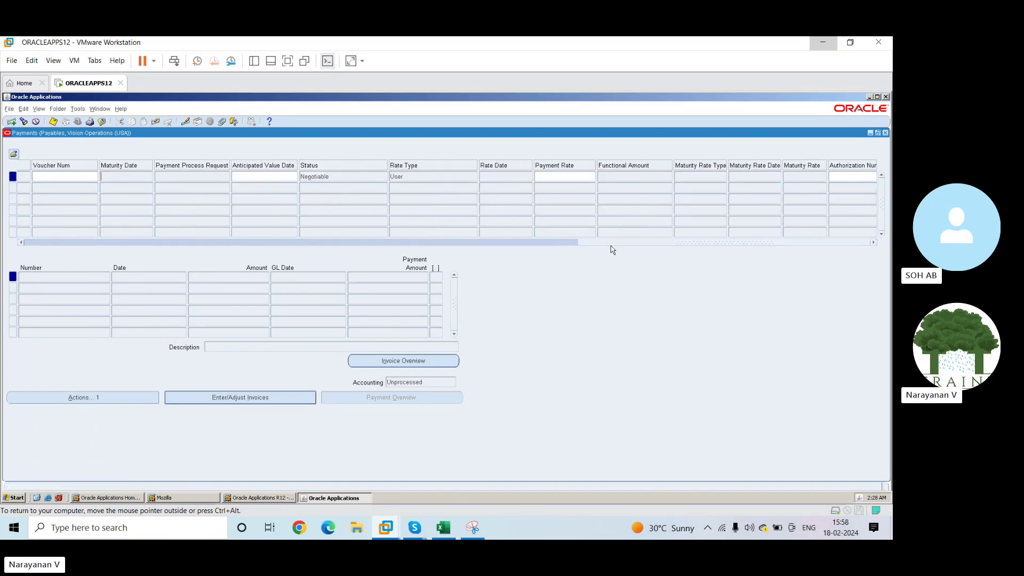
# Try to save the payment, then try 1% as its document number and clear the field again.
pyautogui.moveTo(612, 244); pyautogui.dragTo(24, 238)
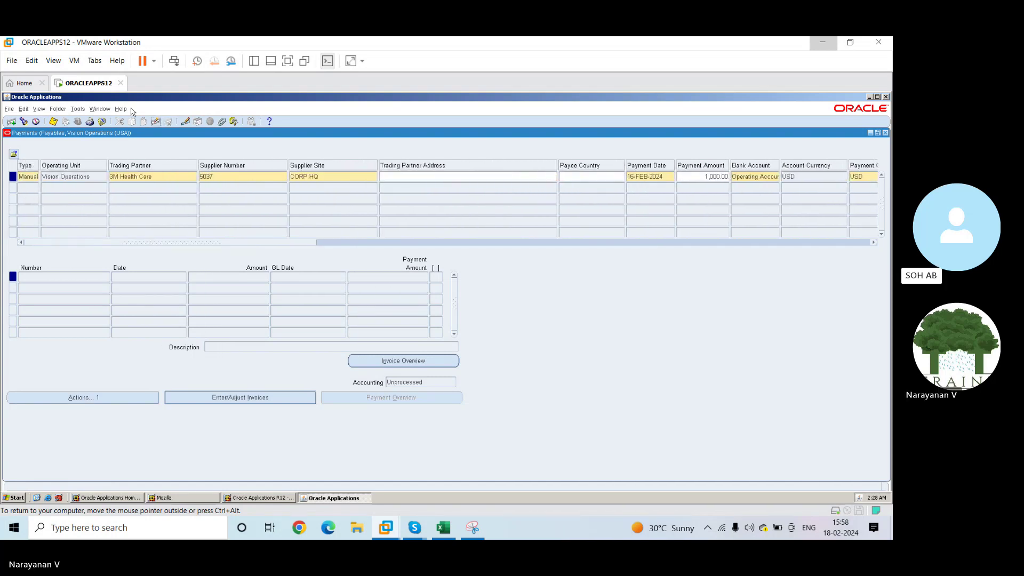
pyautogui.click(56, 124)
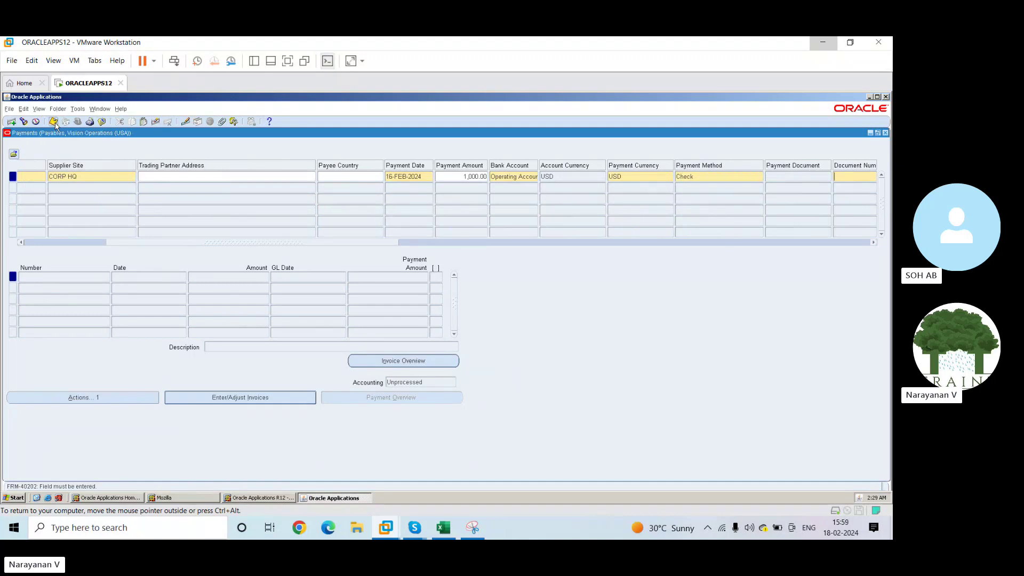
pyautogui.moveTo(340, 243); pyautogui.dragTo(393, 243)
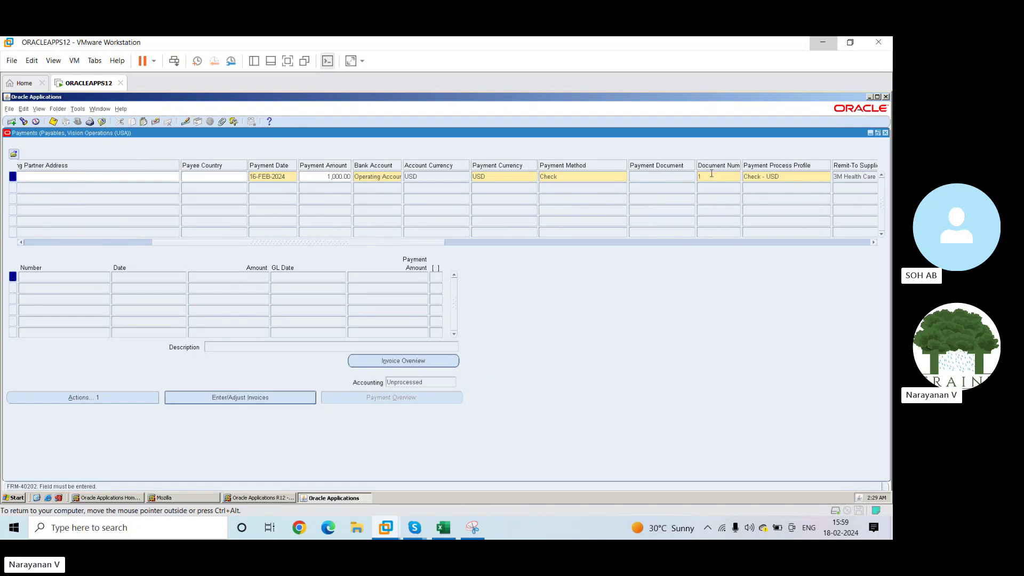
pyautogui.write('%')
pyautogui.press('Tab')
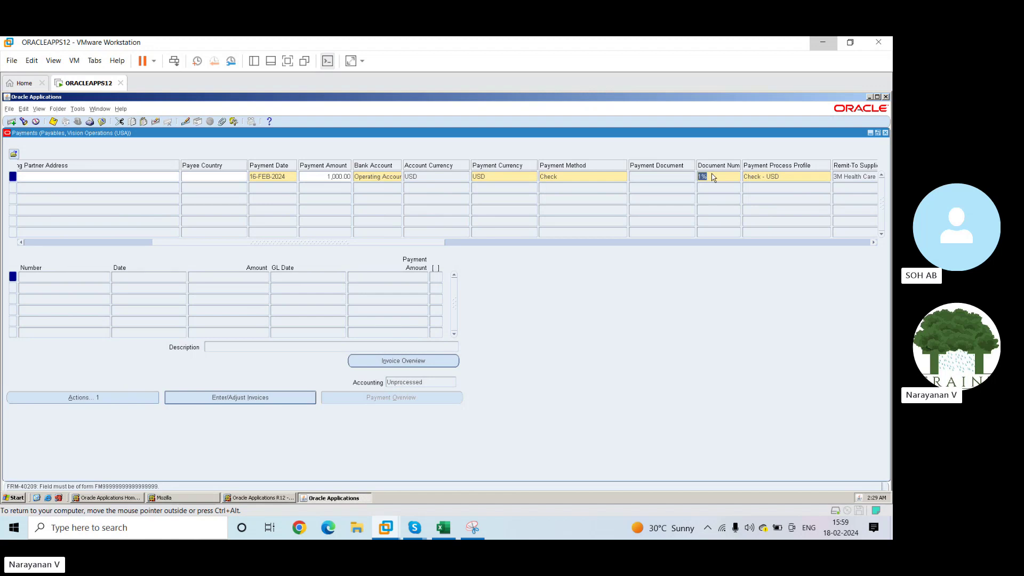
pyautogui.press('BackSpace')
pyautogui.press('Tab')
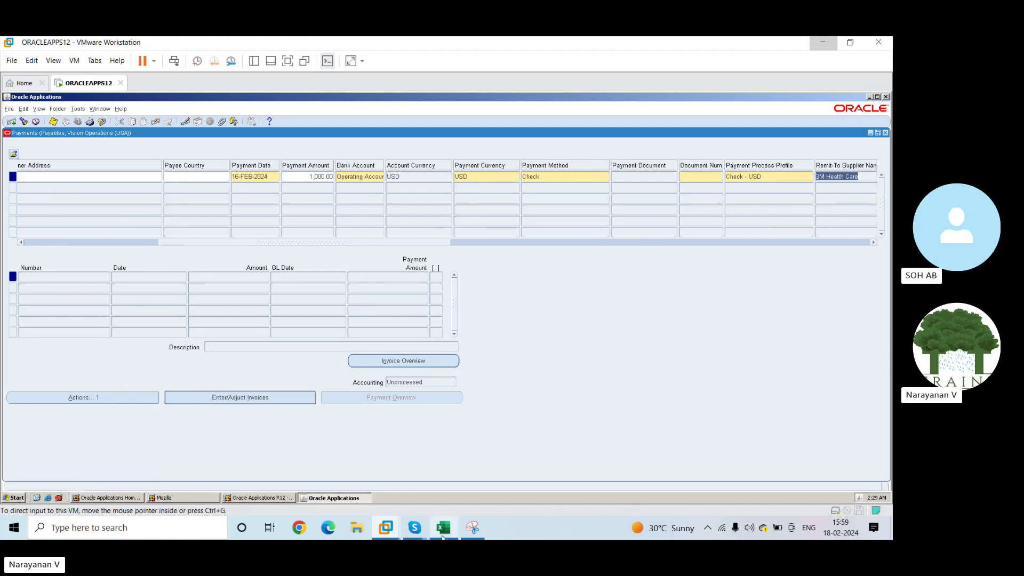
# Review the 3M Health Care invoice number in the Excel screenshot and return to the Payments form.
pyautogui.click(441, 537)
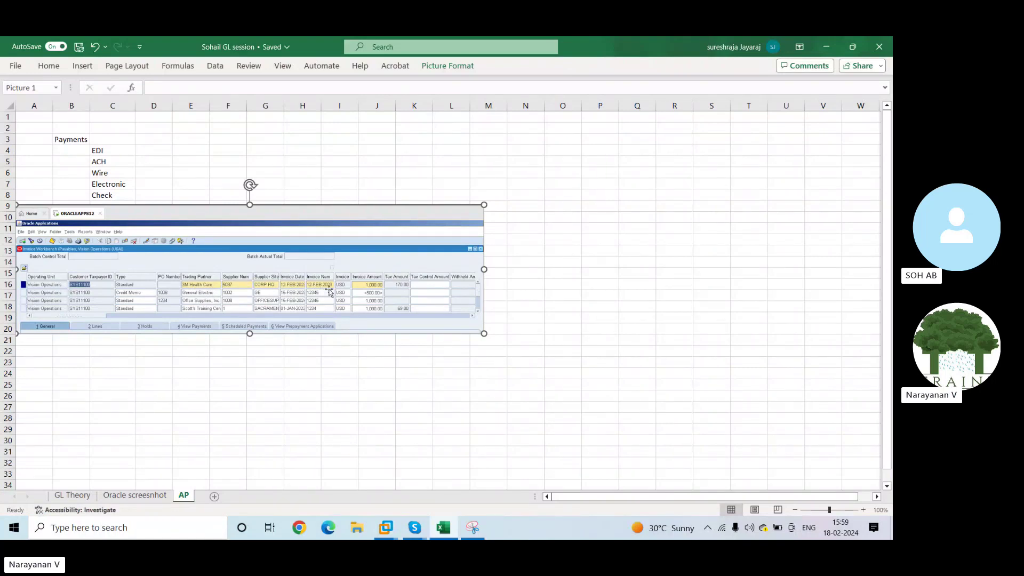
pyautogui.click(825, 44)
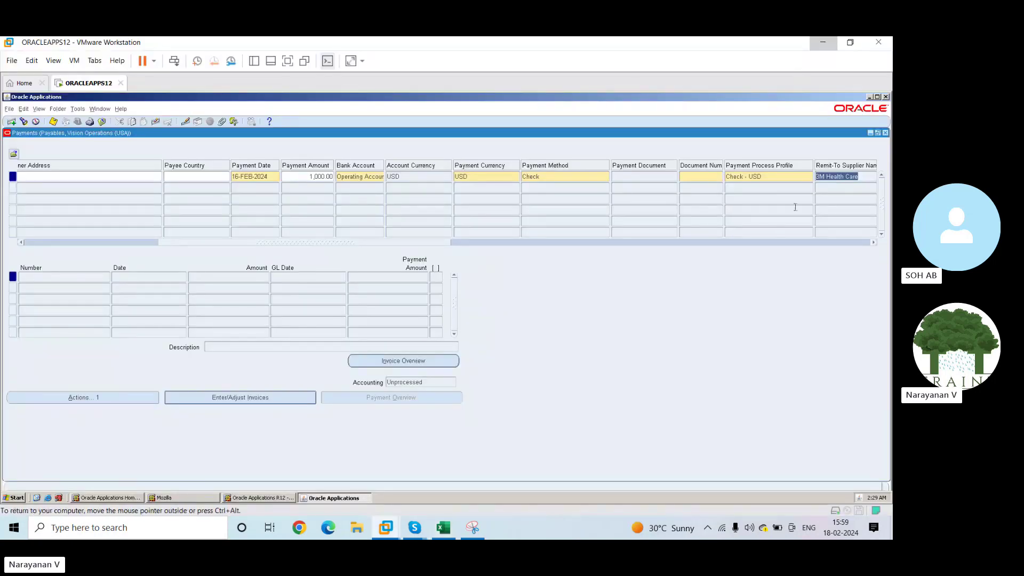
pyautogui.click(688, 175)
pyautogui.moveTo(443, 527)
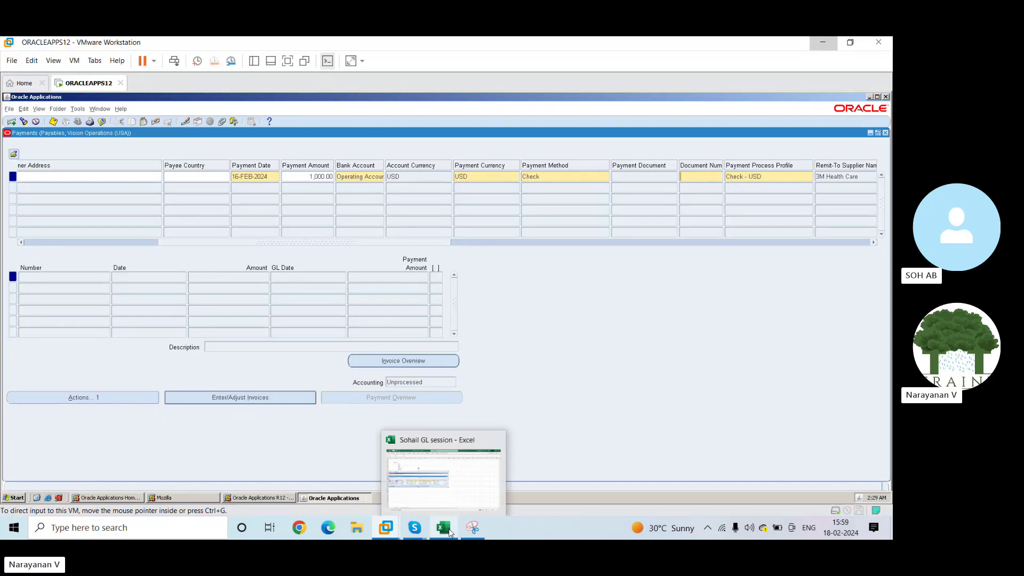
pyautogui.click(447, 486)
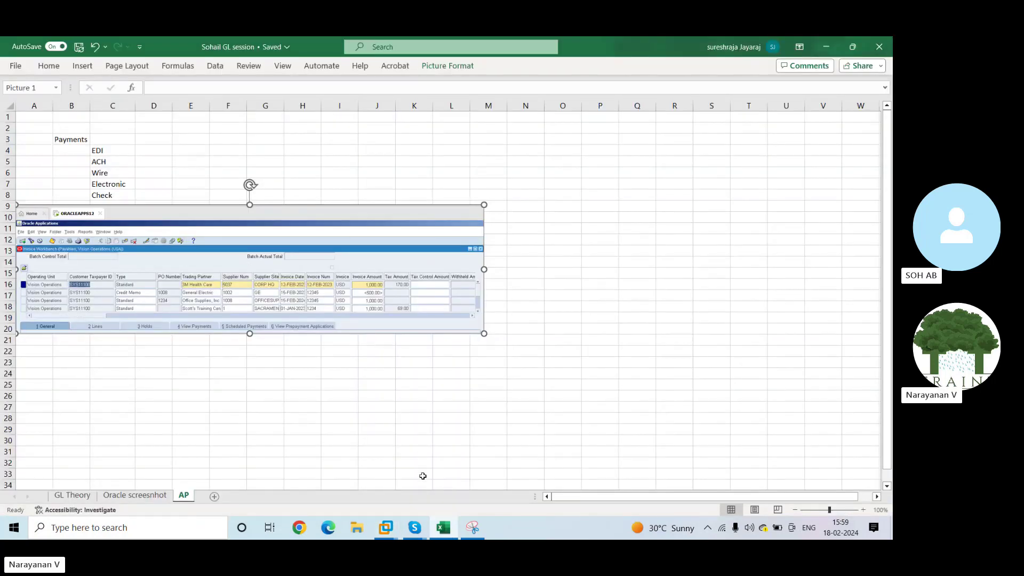
pyautogui.click(442, 529)
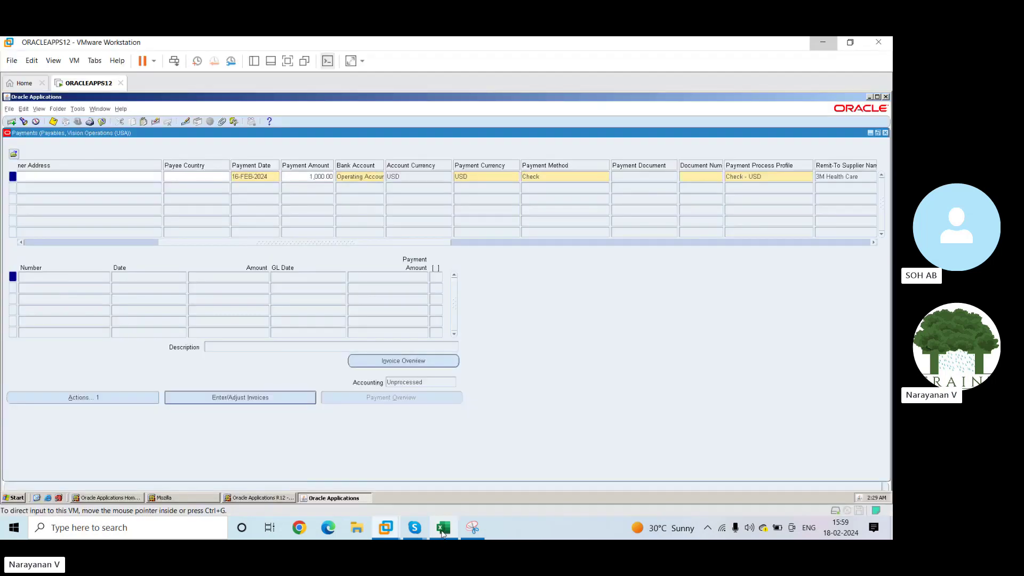
# Minimise the Payments form and try to open Invoices from the navigator, choosing to save the pending payment changes.
pyautogui.click(528, 321)
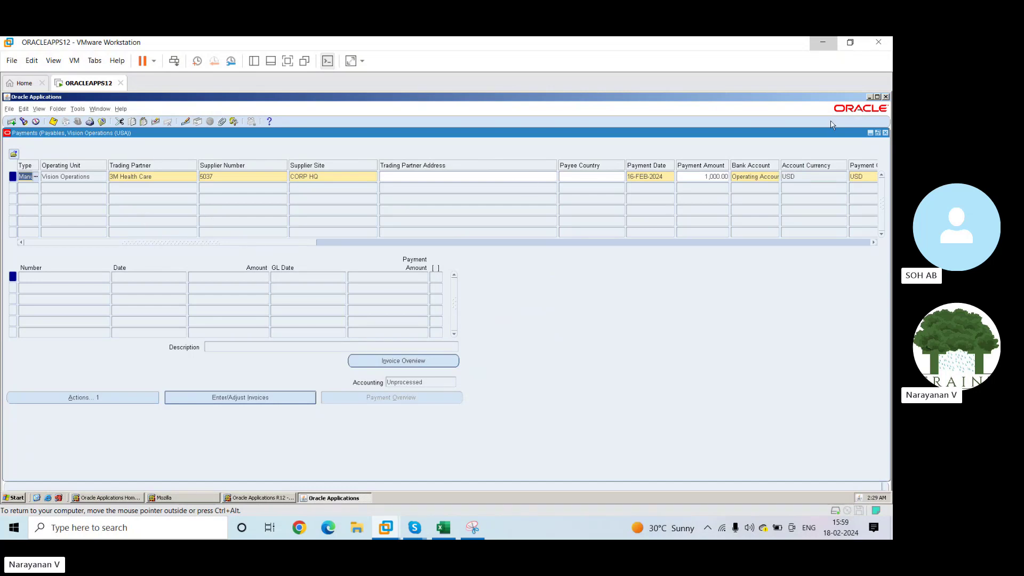
pyautogui.click(870, 134)
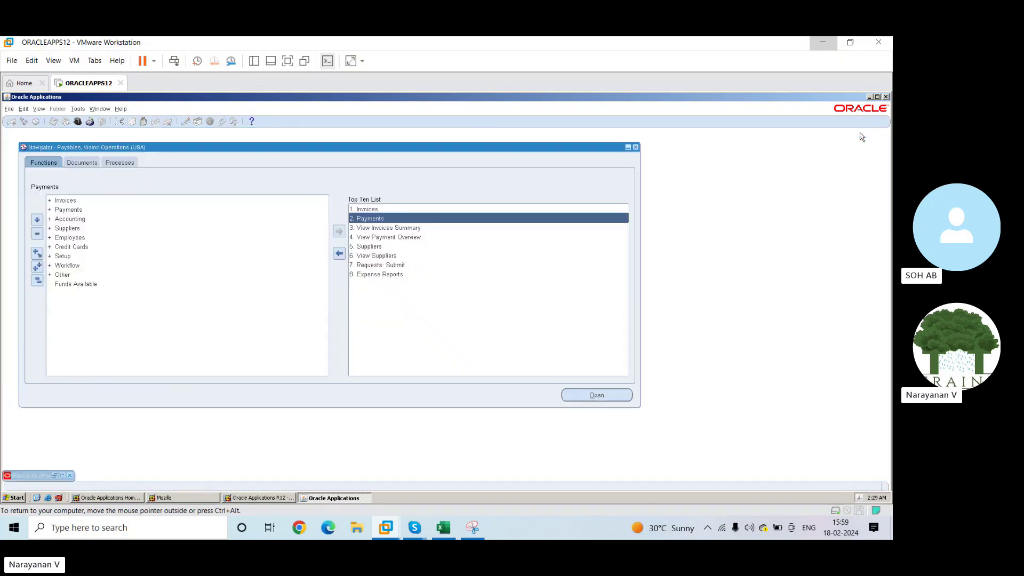
pyautogui.doubleClick(366, 210)
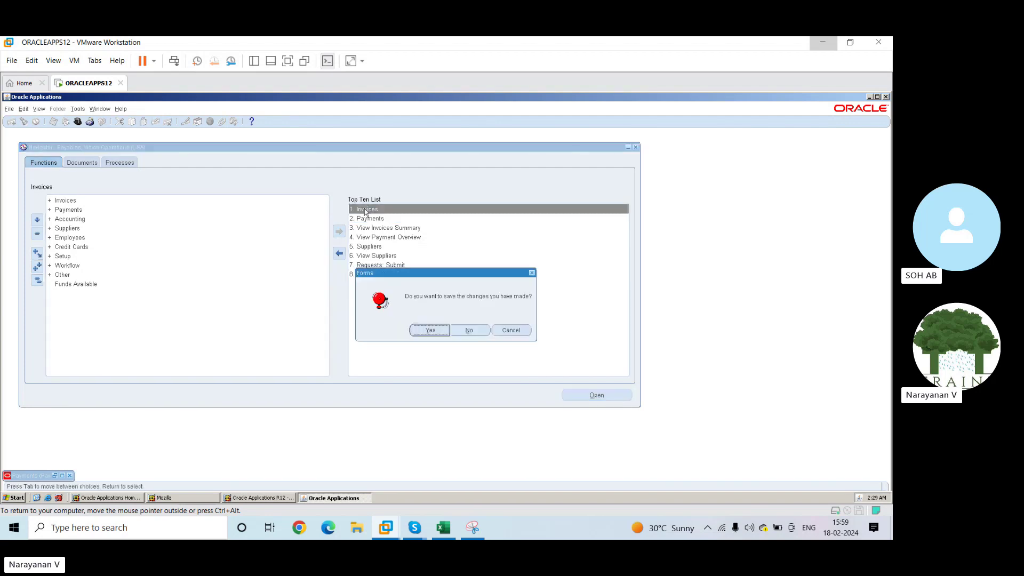
pyautogui.click(432, 332)
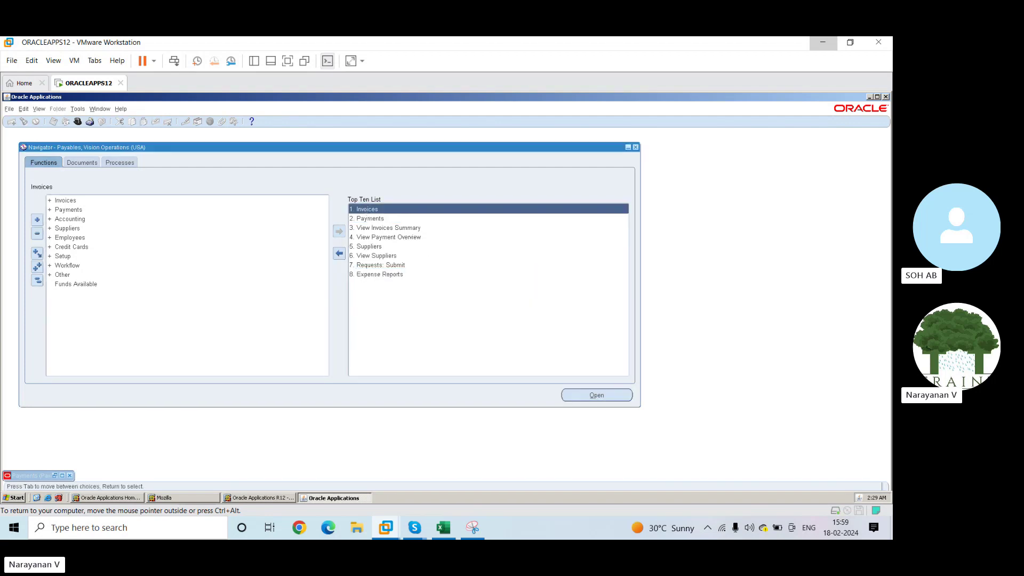
pyautogui.click(526, 322)
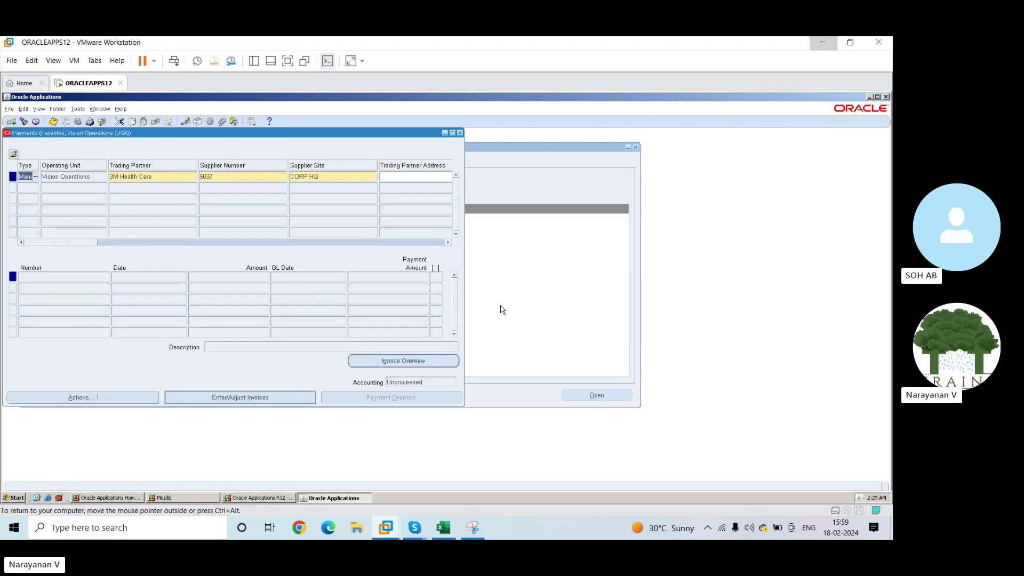
pyautogui.click(444, 132)
pyautogui.doubleClick(371, 210)
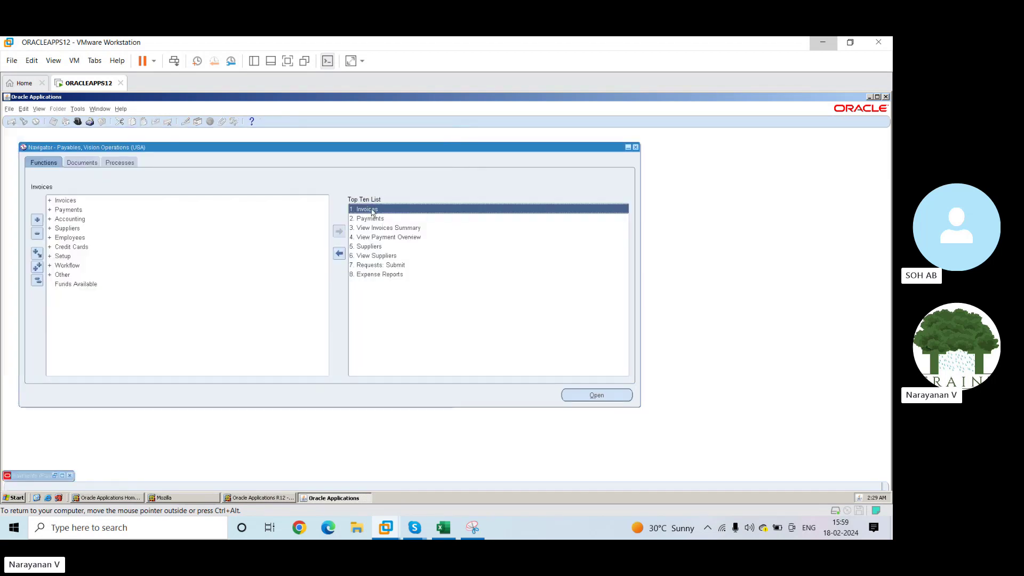
pyautogui.click(443, 331)
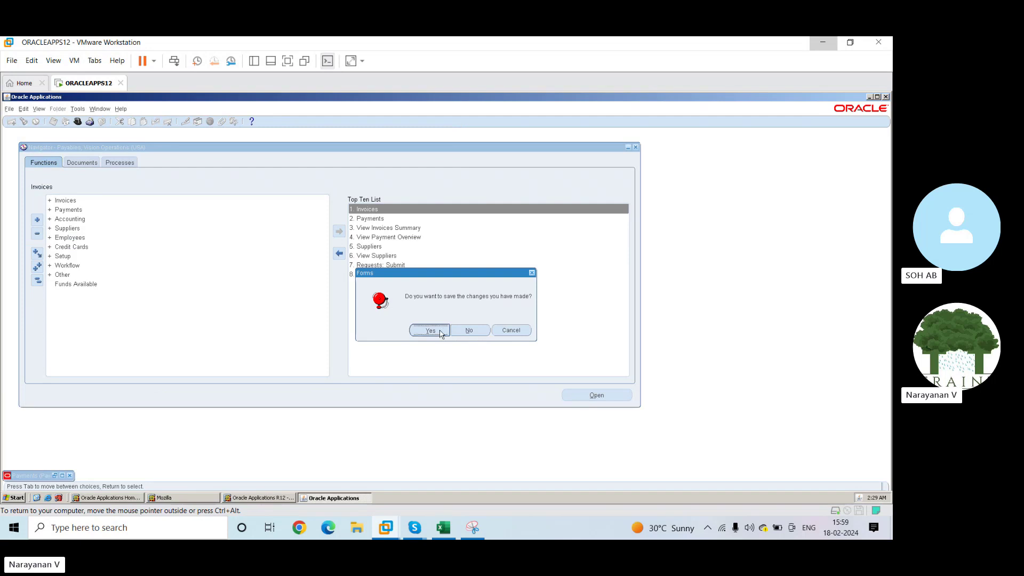
pyautogui.click(527, 322)
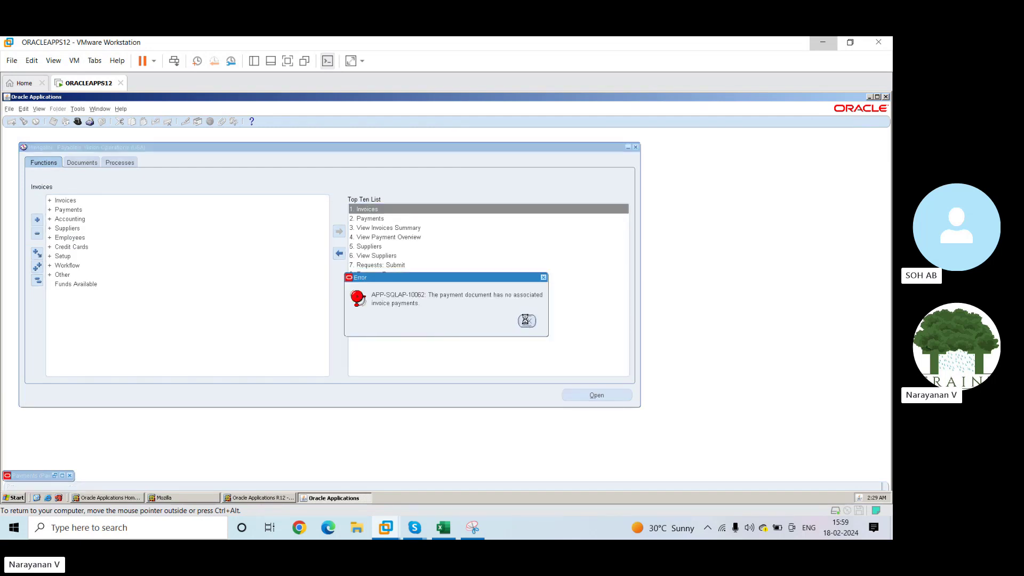
# Try to open the Invoice Overview of the 3M Health Care payment and dismiss the error messages.
pyautogui.click(395, 361)
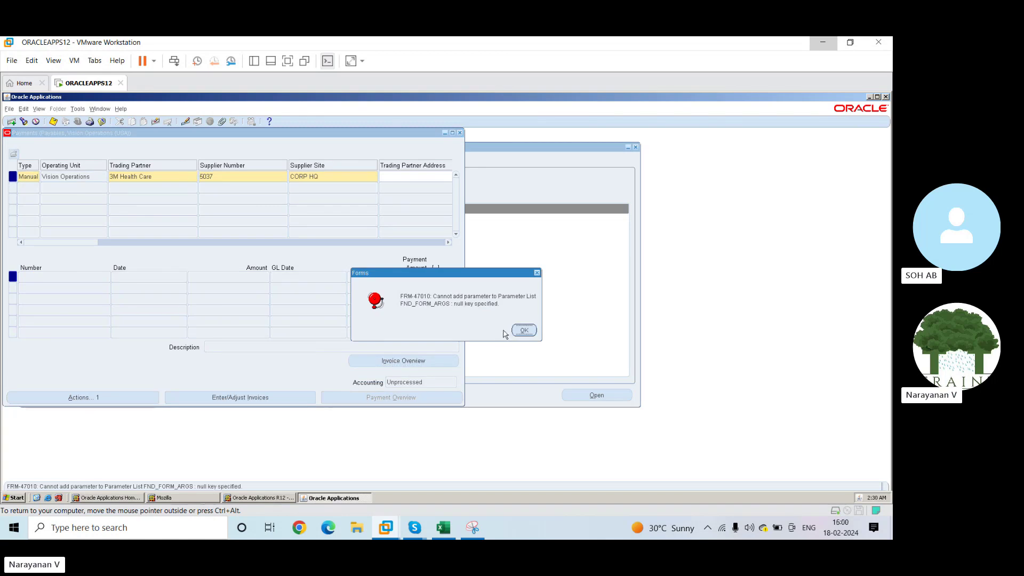
pyautogui.click(524, 331)
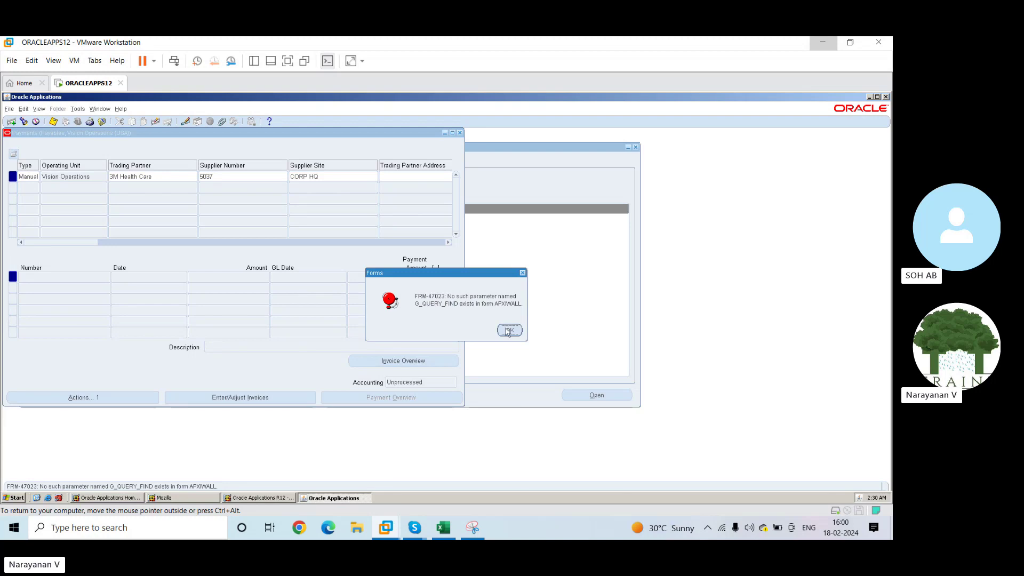
pyautogui.click(507, 330)
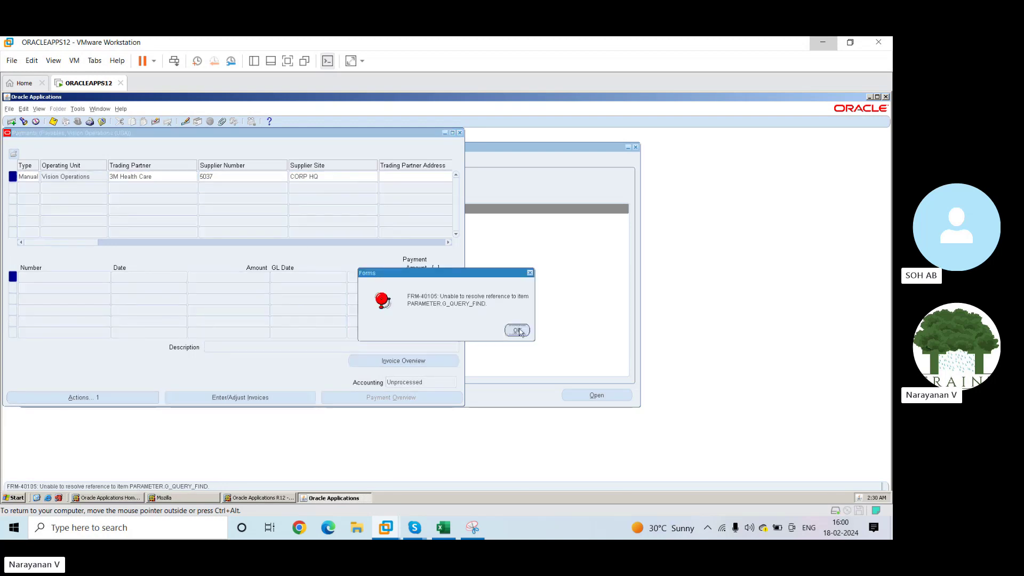
pyautogui.click(516, 331)
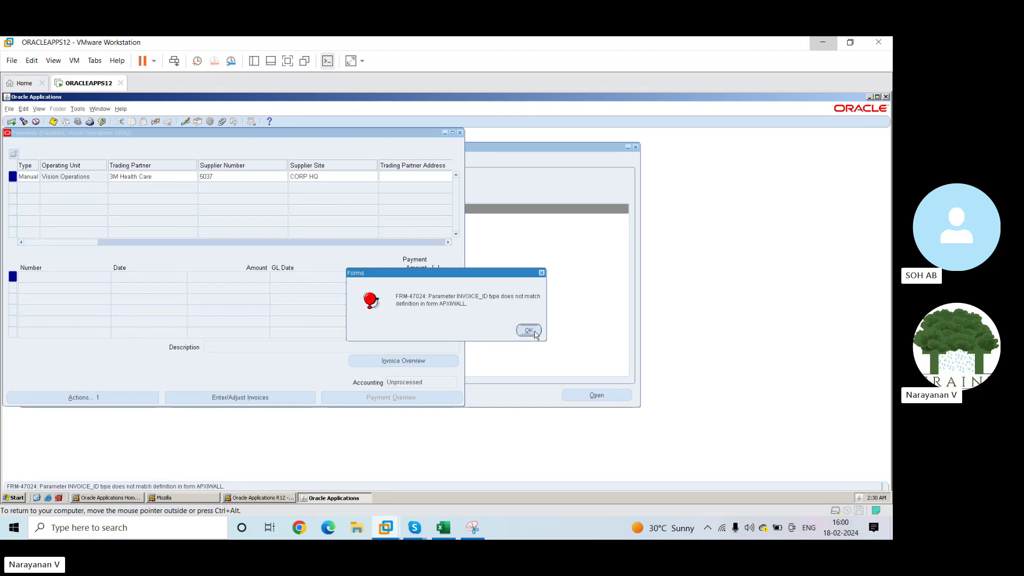
pyautogui.press('Return')
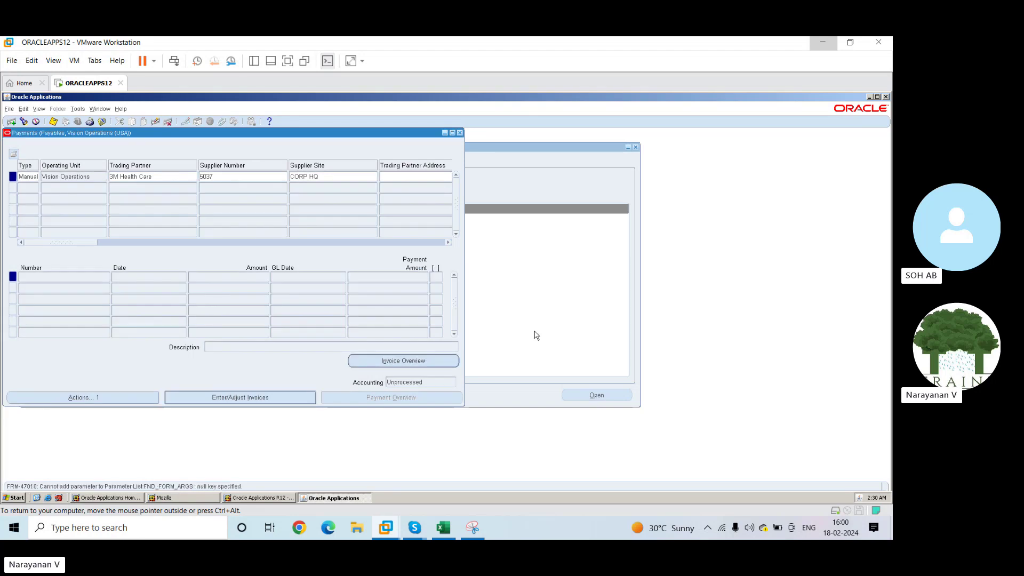
# Close the Payments form, then open Invoices from the navigator and maximise the Invoice Workbench.
pyautogui.click(460, 133)
pyautogui.click(476, 331)
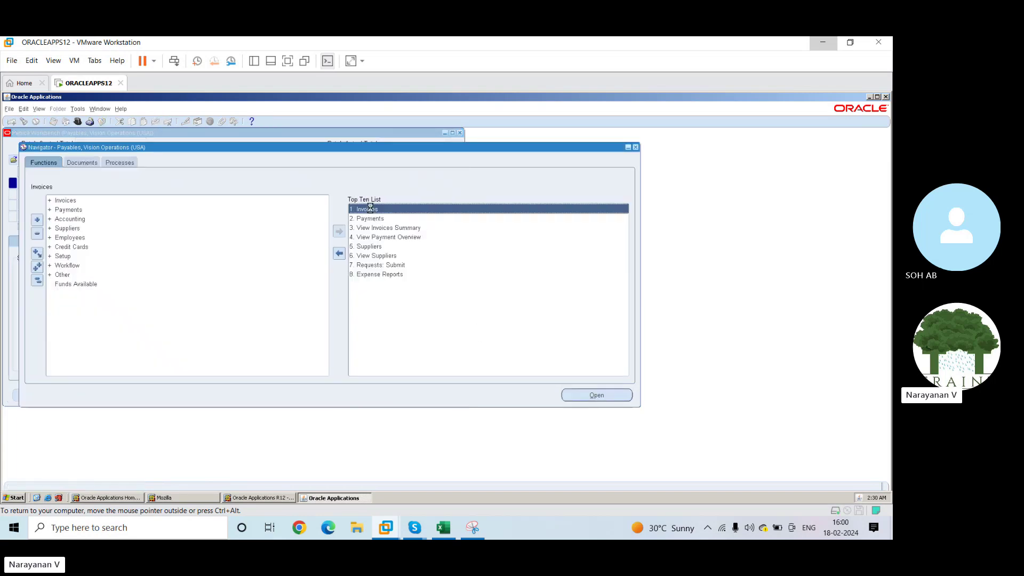
pyautogui.click(452, 133)
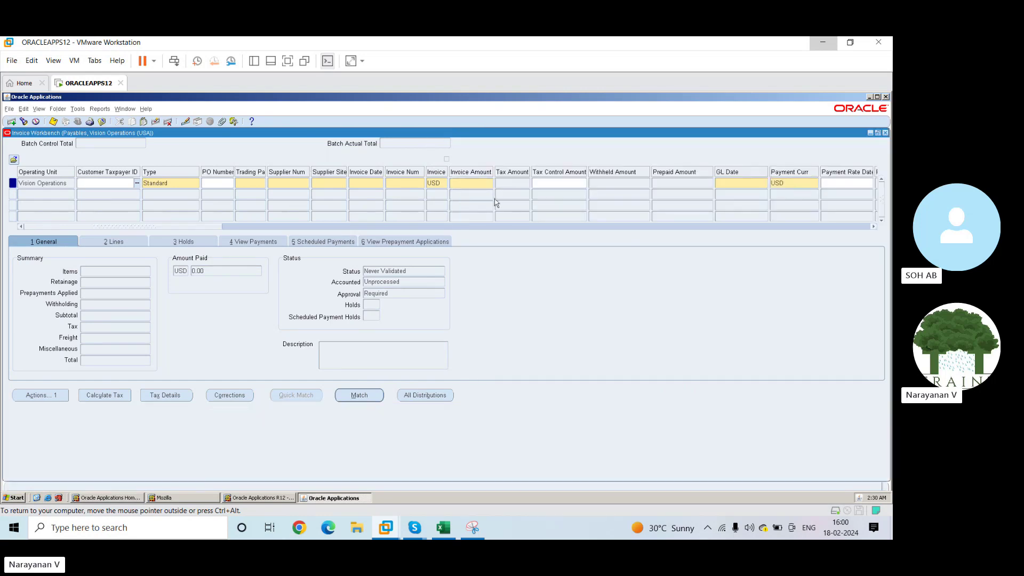
# Query invoices whose number starts with 1, then open and close purchase order matching for the 3M Health Care invoice.
pyautogui.click(406, 182)
pyautogui.press('F11')
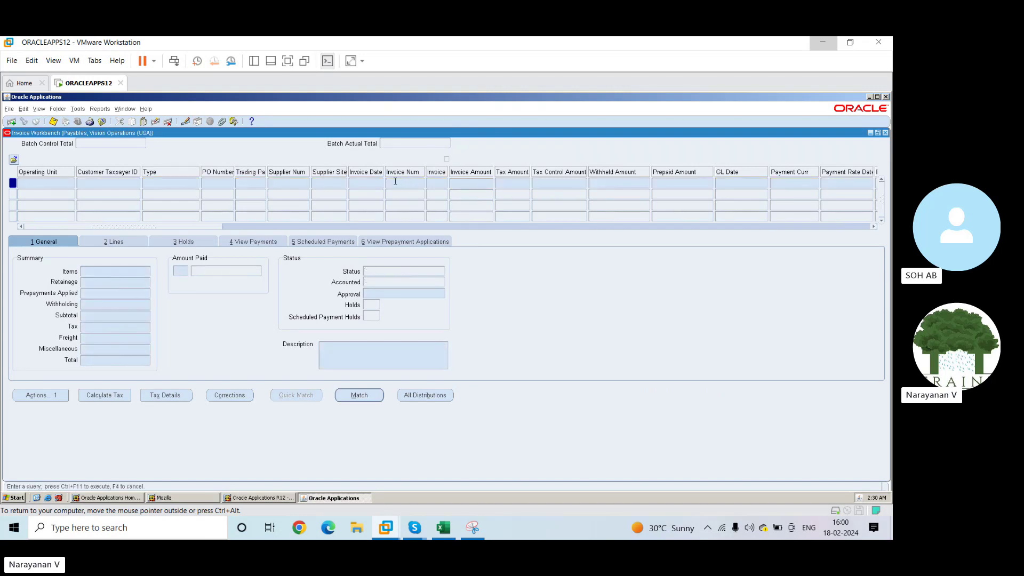
pyautogui.click(395, 182)
pyautogui.write('1')
pyautogui.hotkey('ctrl', 'F11')
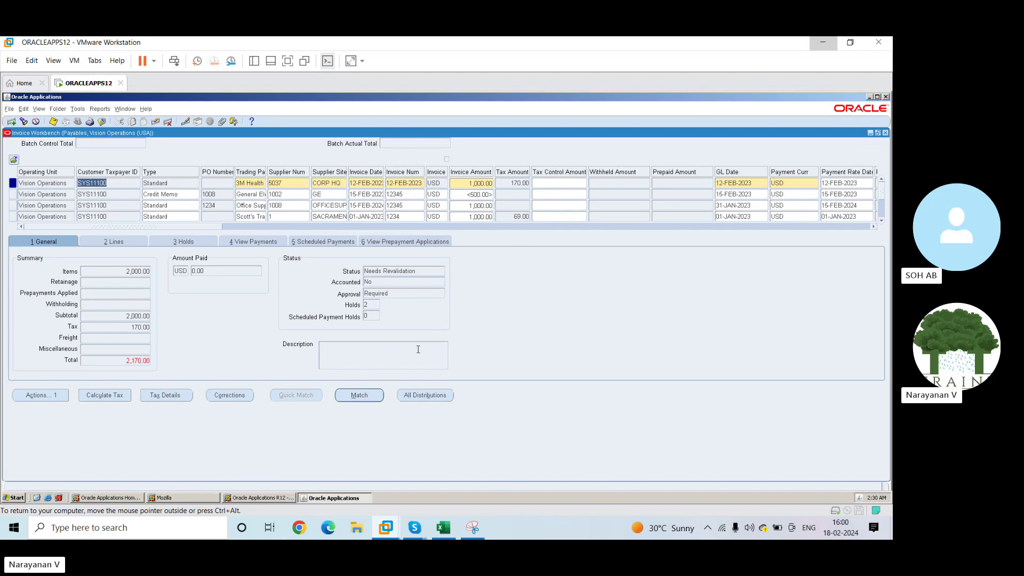
pyautogui.click(363, 395)
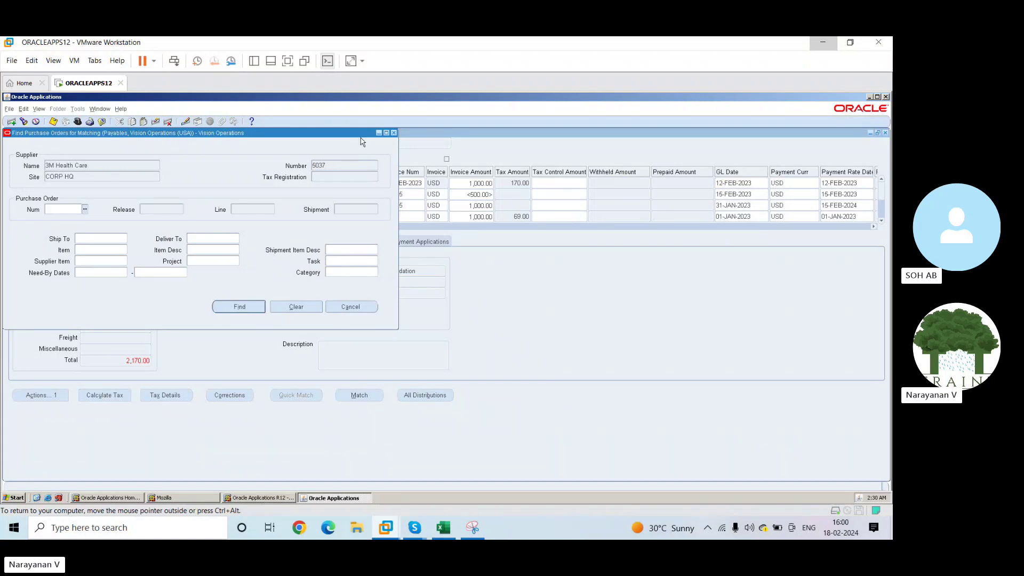
pyautogui.click(395, 133)
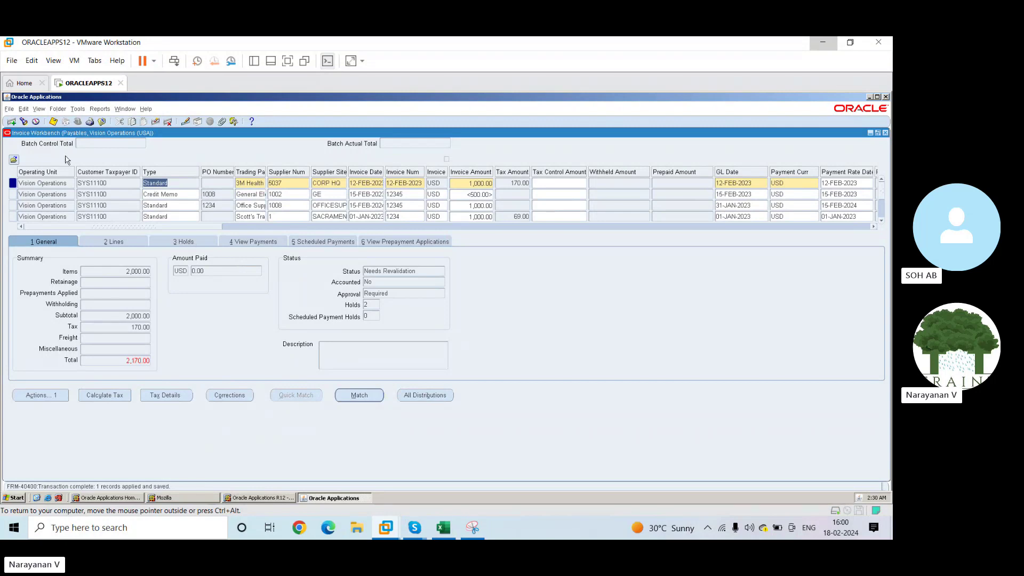
# Start a new single concurrent request and choose Invoice Validation as its name.
pyautogui.click(40, 109)
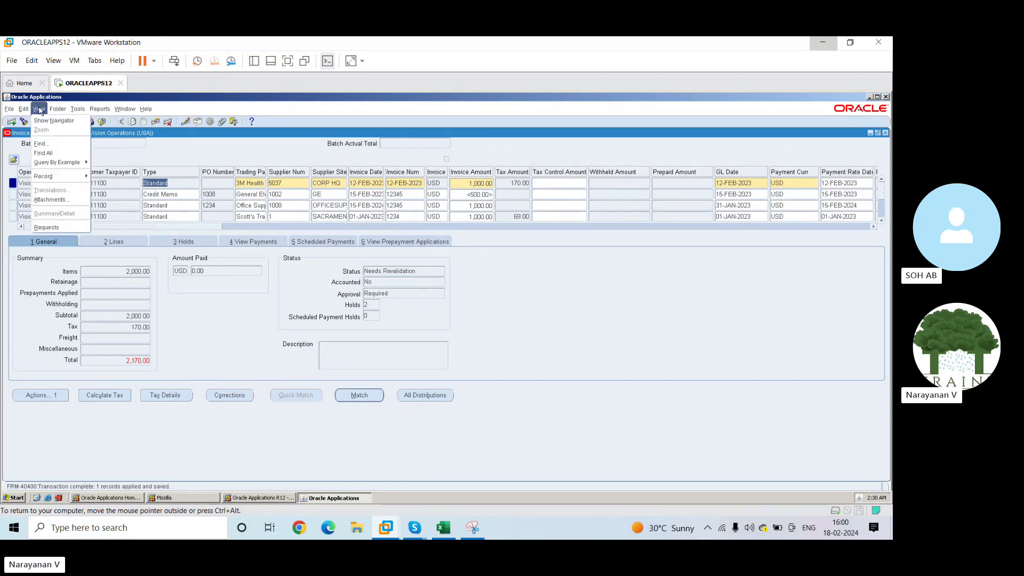
pyautogui.click(53, 227)
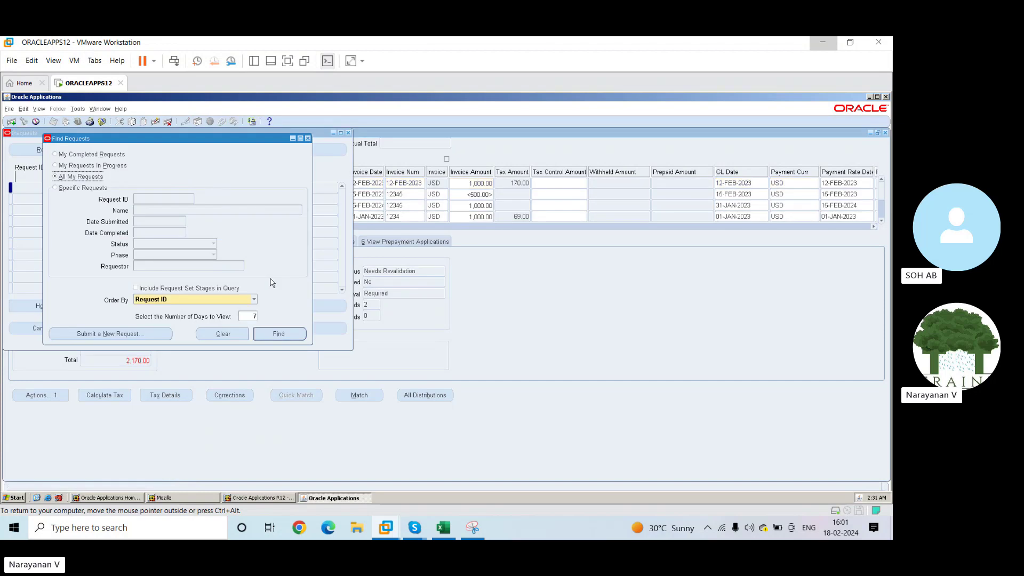
pyautogui.click(141, 333)
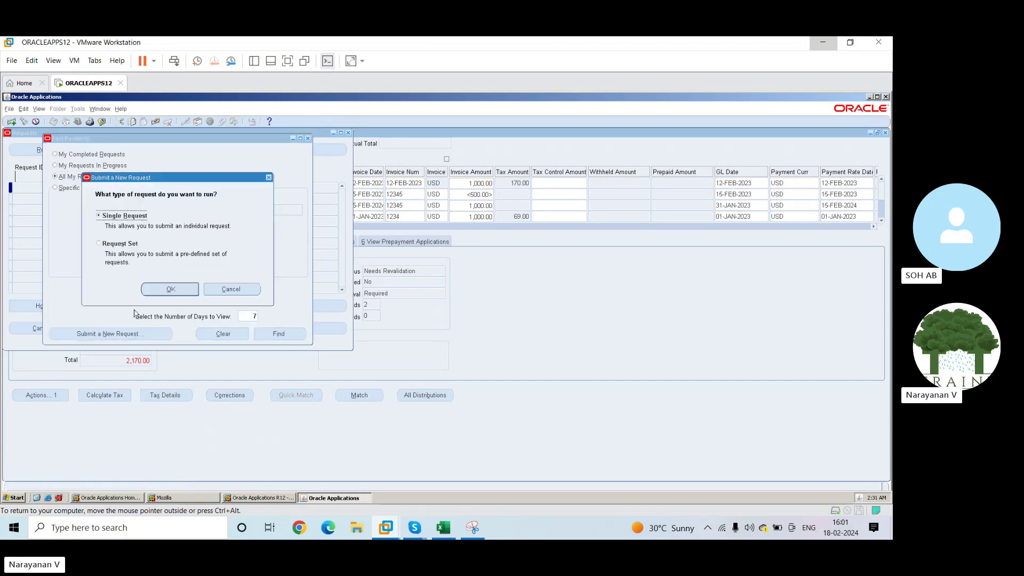
pyautogui.click(155, 291)
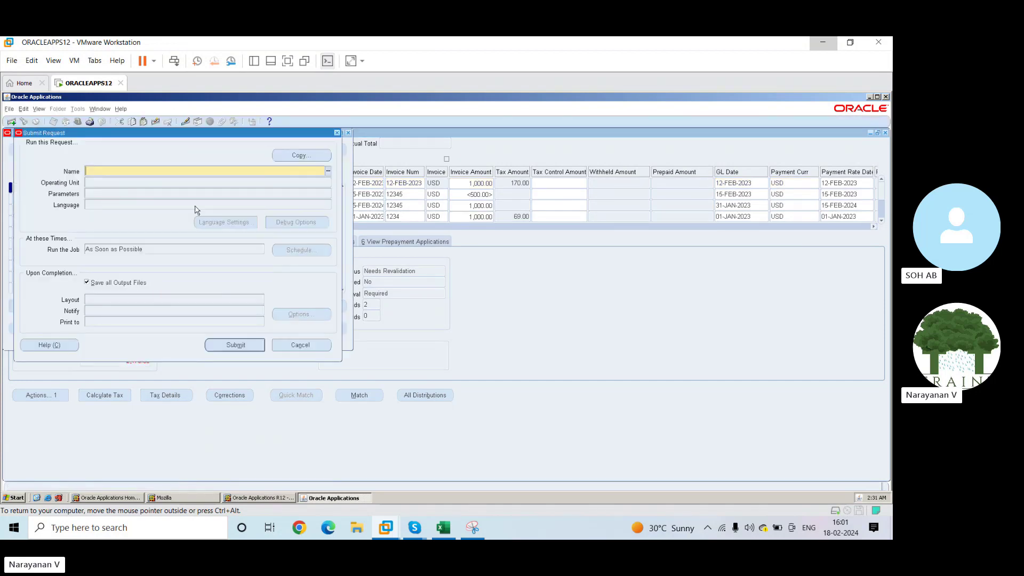
pyautogui.write('invoice validat')
pyautogui.press('Tab')
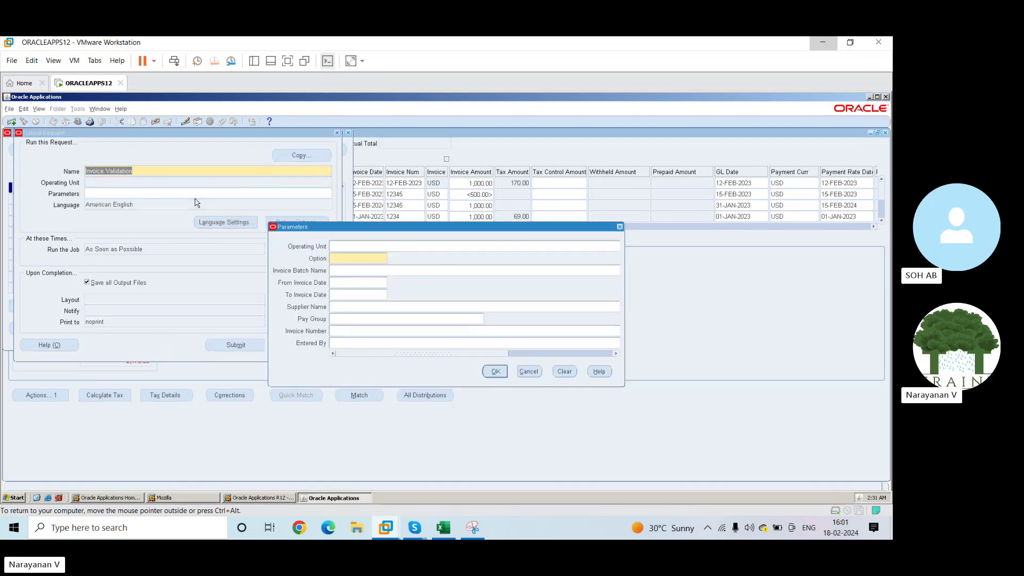
# Set the Invoice Validation parameters to operating unit Vision Operations and option All.
pyautogui.write('viso')
pyautogui.press('Tab')
pyautogui.hotkey('shift', 'Tab')
pyautogui.write('all')
pyautogui.press('BackSpace')
pyautogui.press('BackSpace')
pyautogui.press('BackSpace')
pyautogui.write('viso')
pyautogui.press('Tab')
pyautogui.write('All')
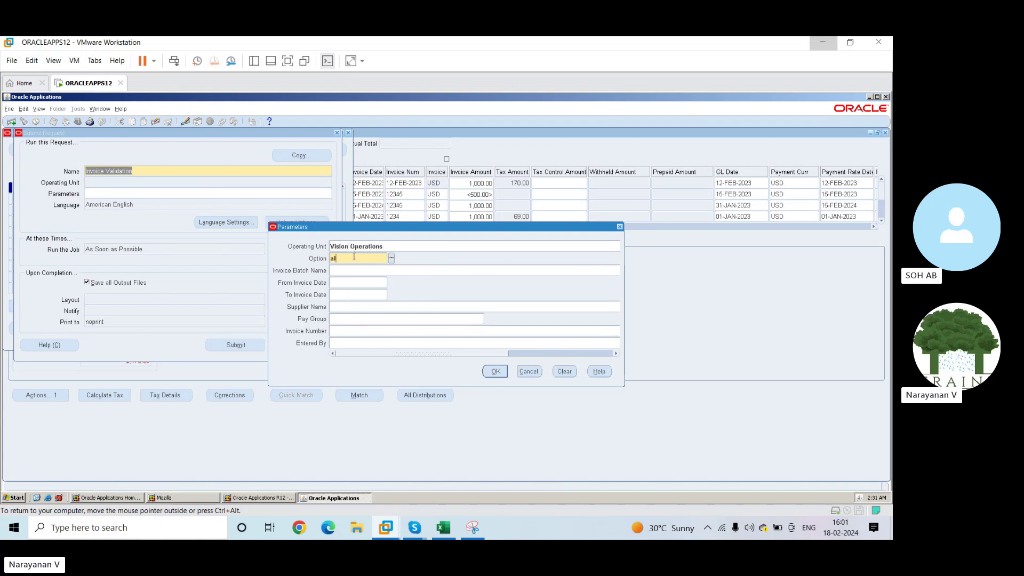
pyautogui.press('Tab')
pyautogui.click(495, 371)
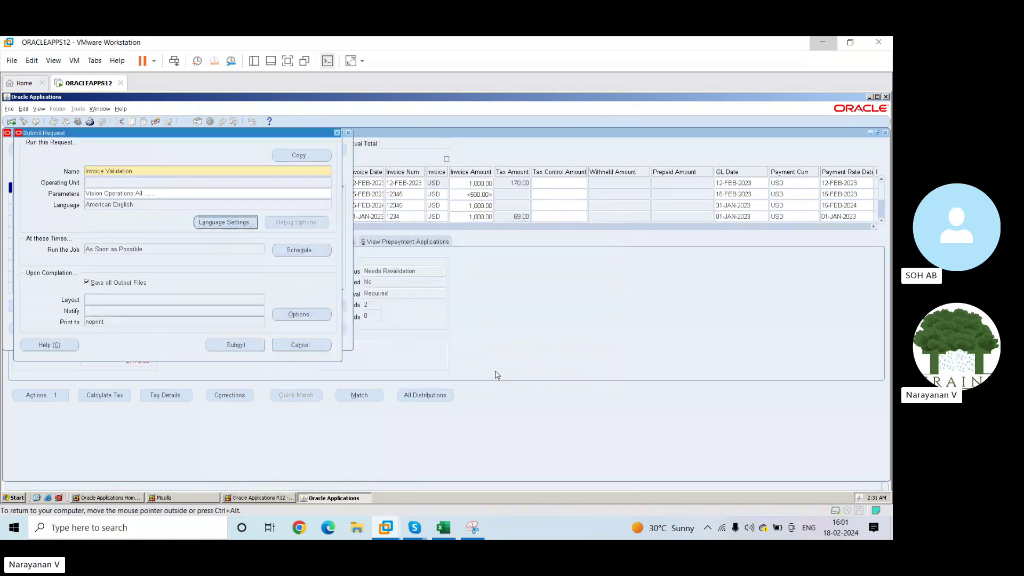
# Submit the Invoice Validation request, decline submitting another and close the Find Requests form.
pyautogui.click(237, 345)
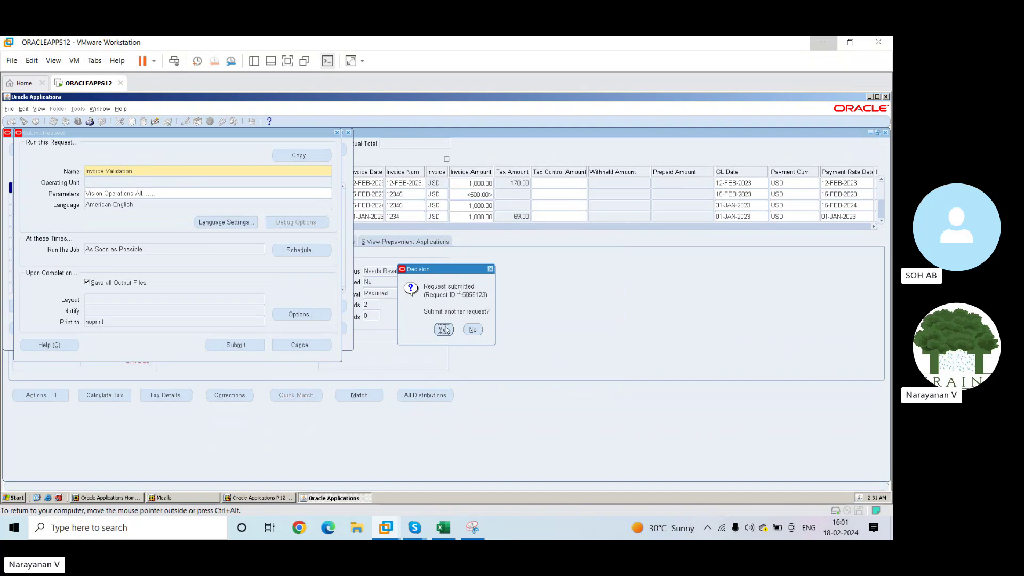
pyautogui.click(472, 331)
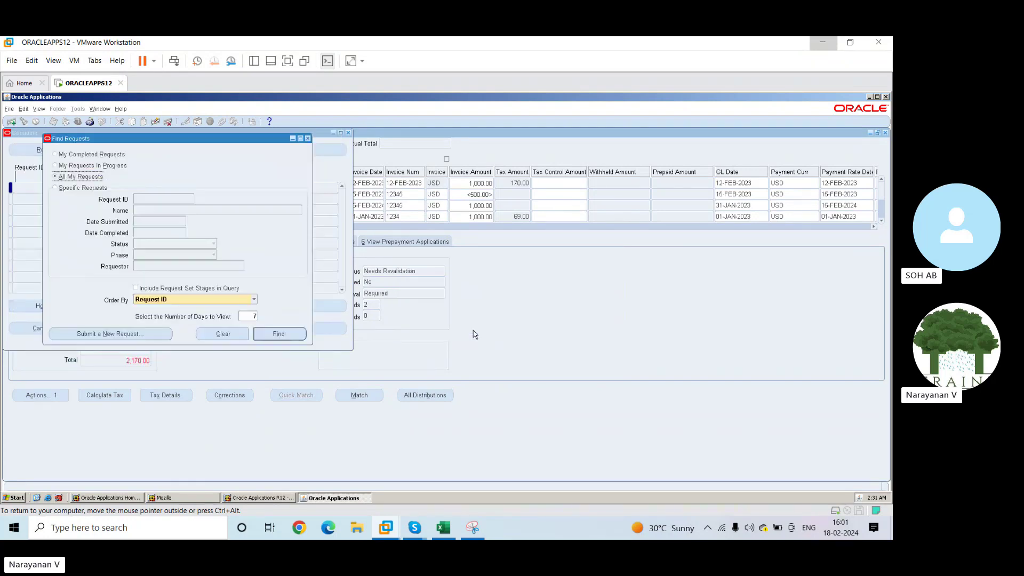
pyautogui.click(307, 139)
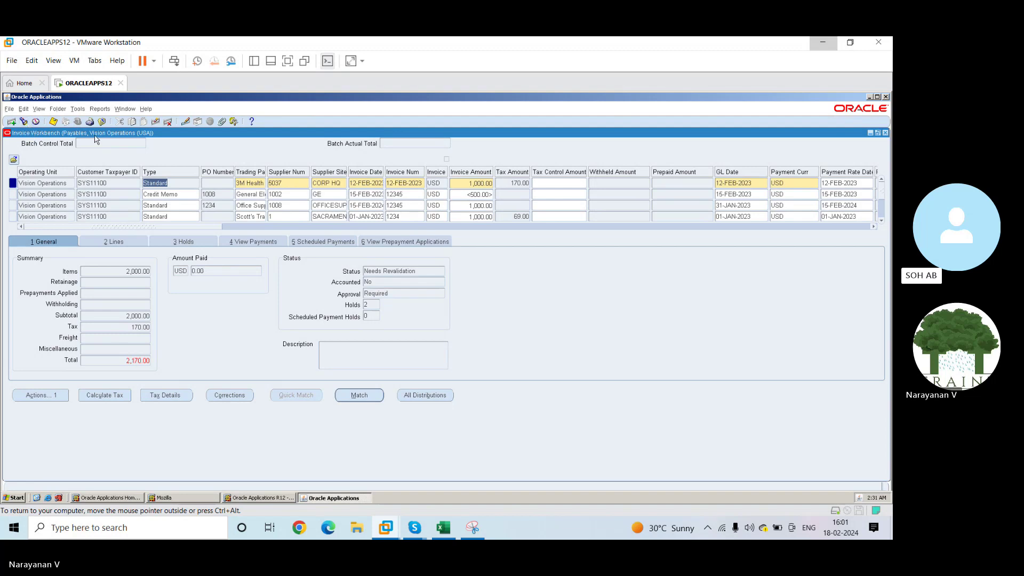
# Reopen the concurrent request search and list all of the submitted requests.
pyautogui.click(39, 109)
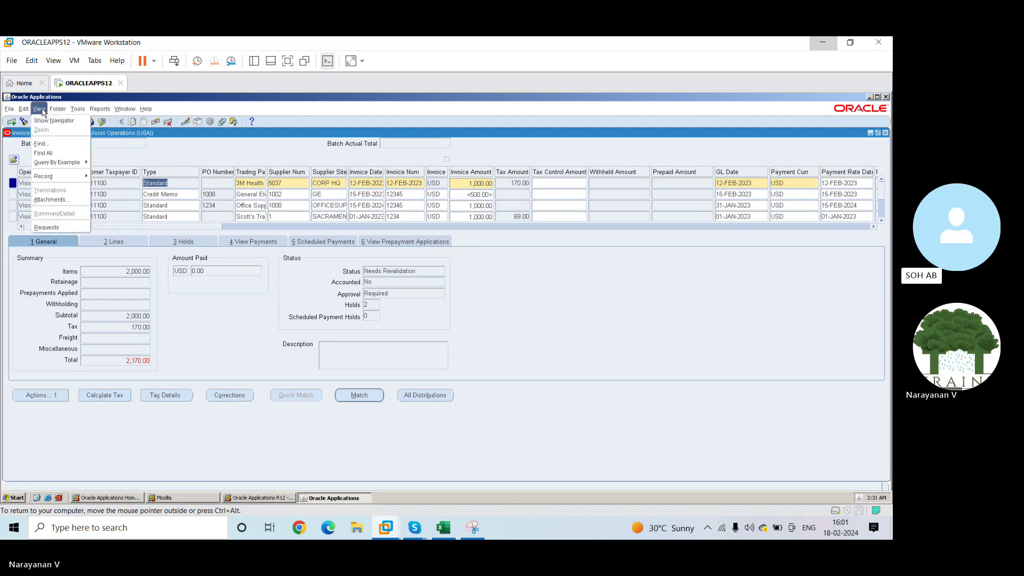
pyautogui.click(63, 227)
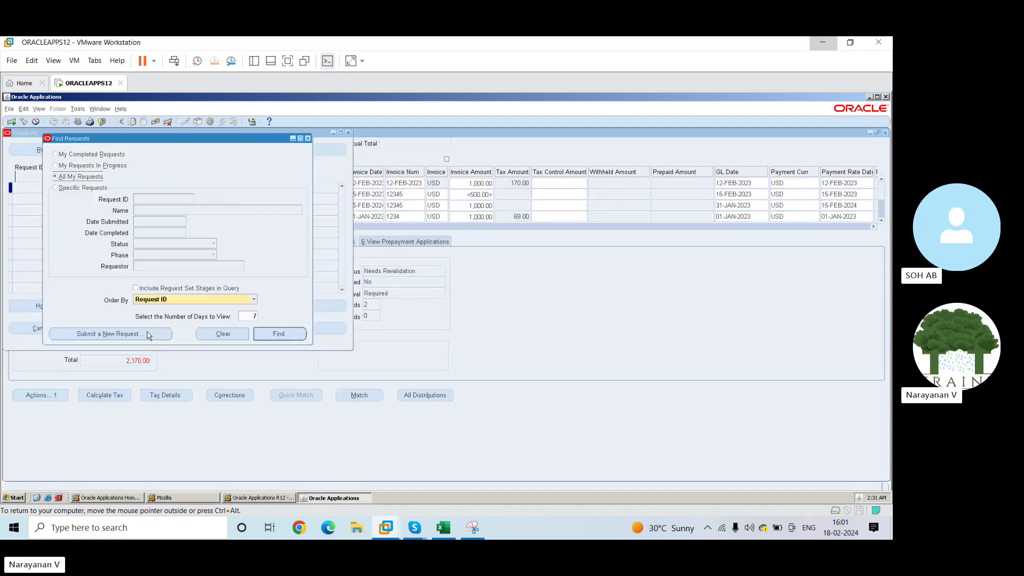
pyautogui.click(274, 334)
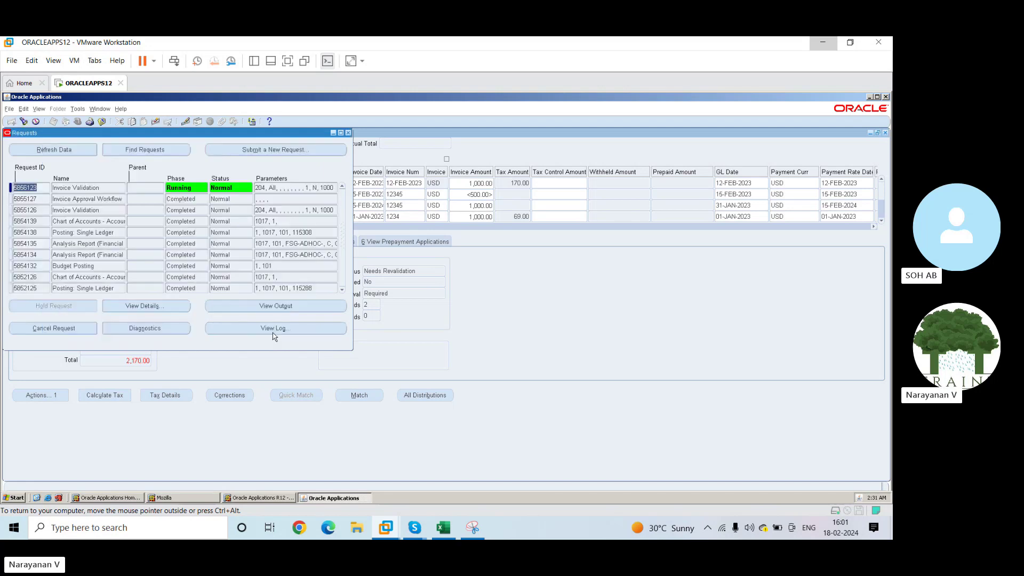
# Refresh the Requests list until the Invoice Validation request completes, and close the list.
pyautogui.click(67, 150)
pyautogui.click(69, 150)
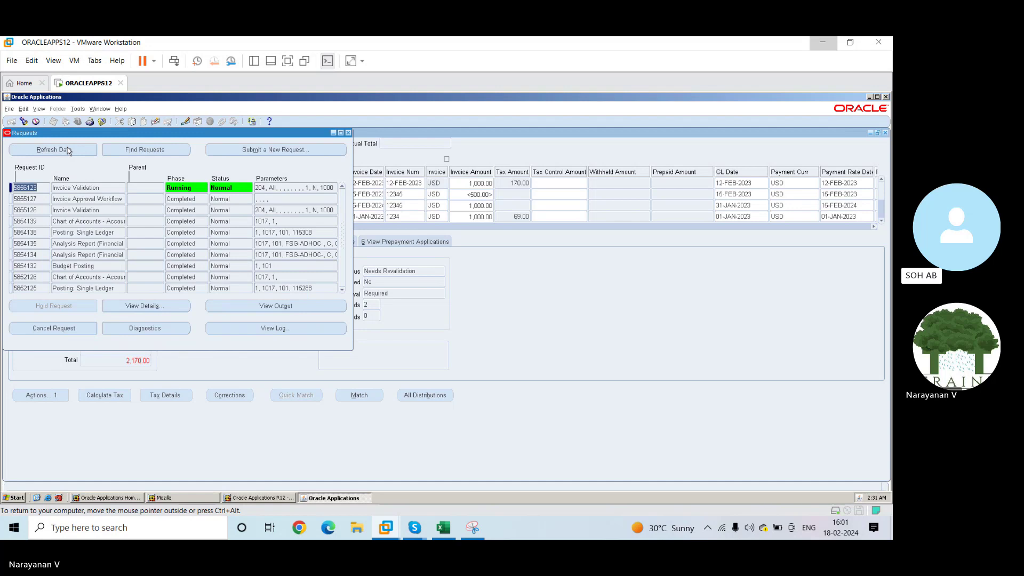
pyautogui.click(68, 150)
pyautogui.click(68, 151)
pyautogui.click(68, 150)
pyautogui.click(67, 149)
pyautogui.click(67, 148)
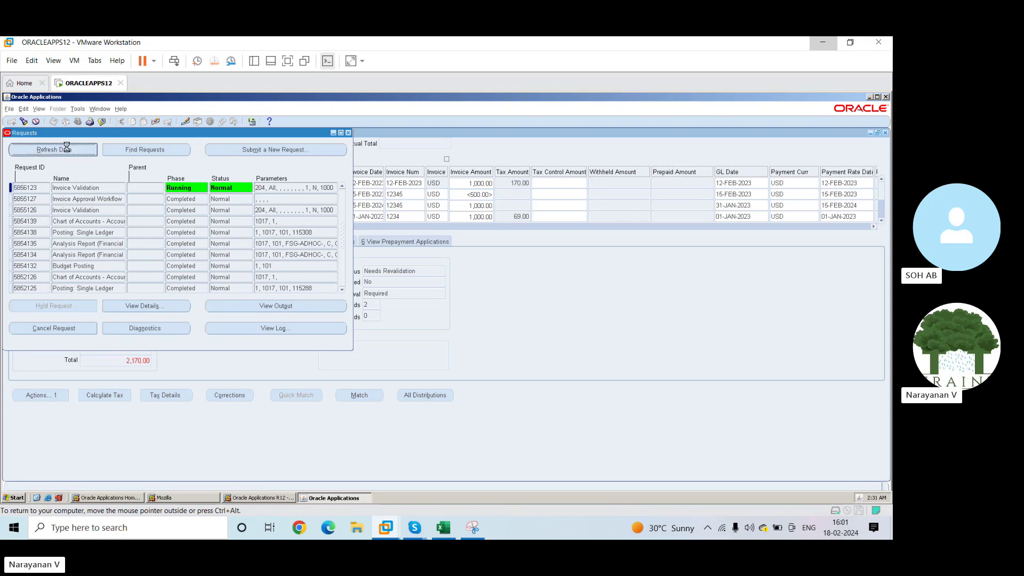
pyautogui.click(68, 150)
pyautogui.click(68, 150)
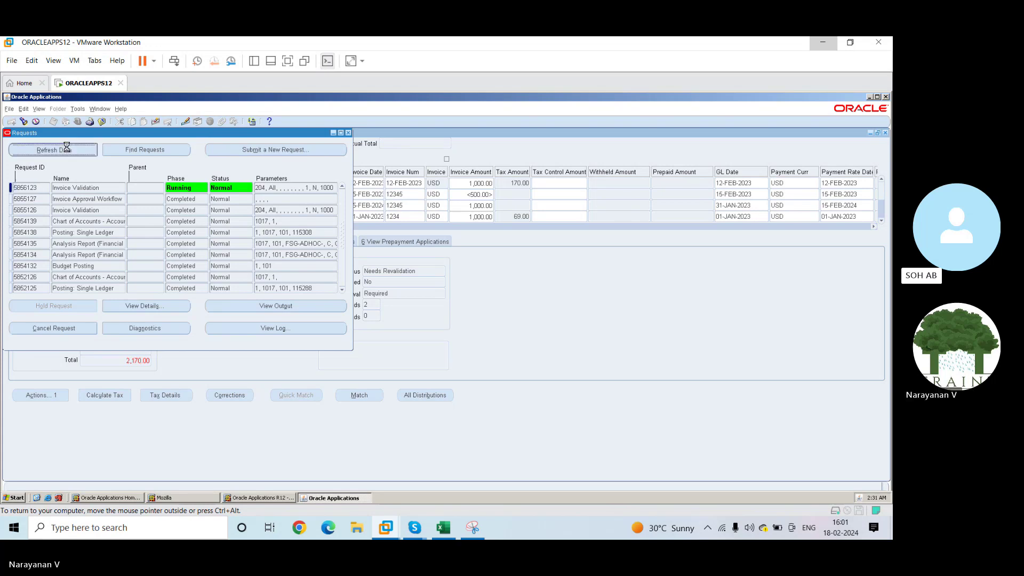
pyautogui.click(68, 150)
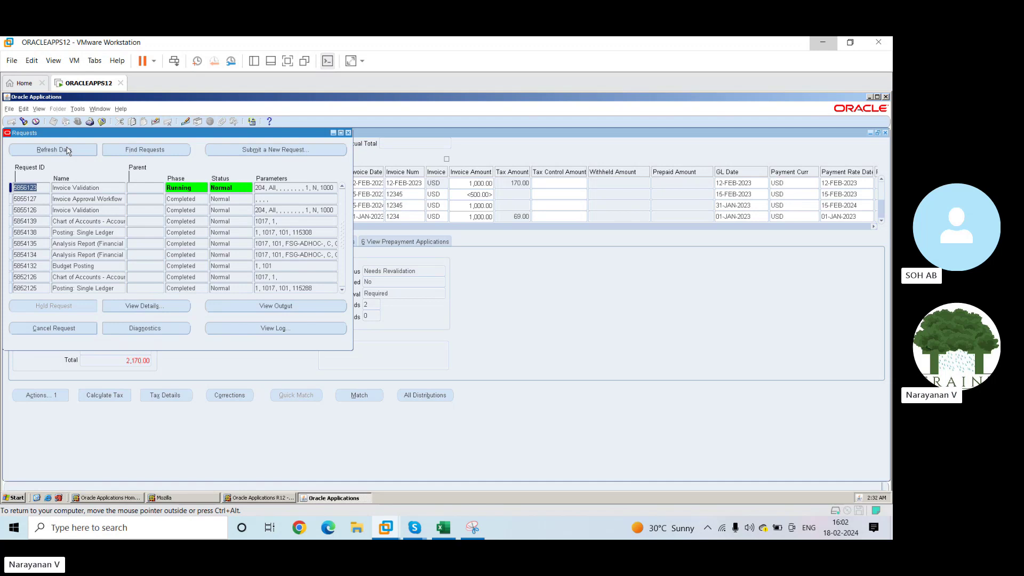
pyautogui.click(68, 150)
pyautogui.click(68, 150)
pyautogui.click(67, 150)
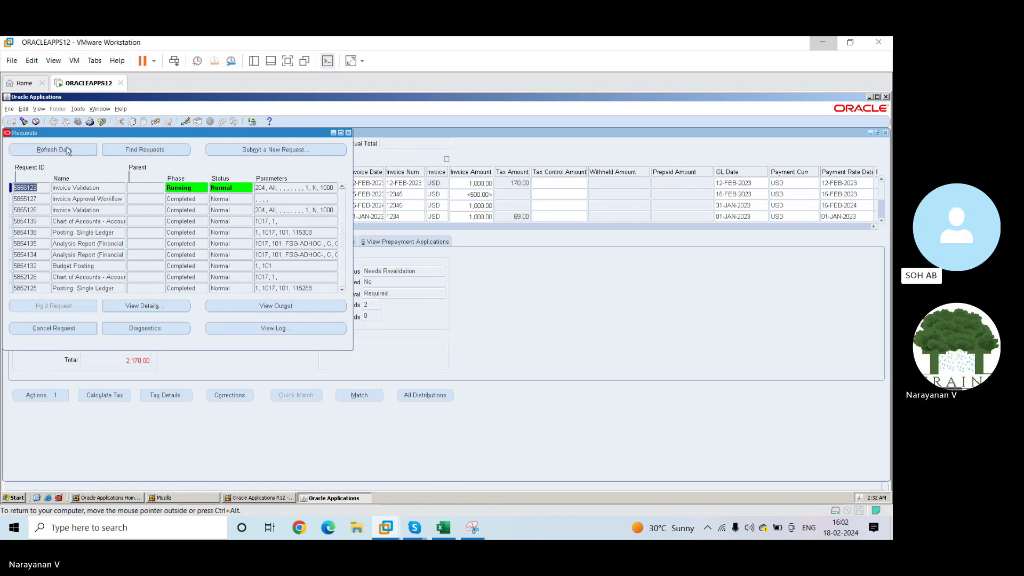
pyautogui.click(68, 150)
pyautogui.click(68, 150)
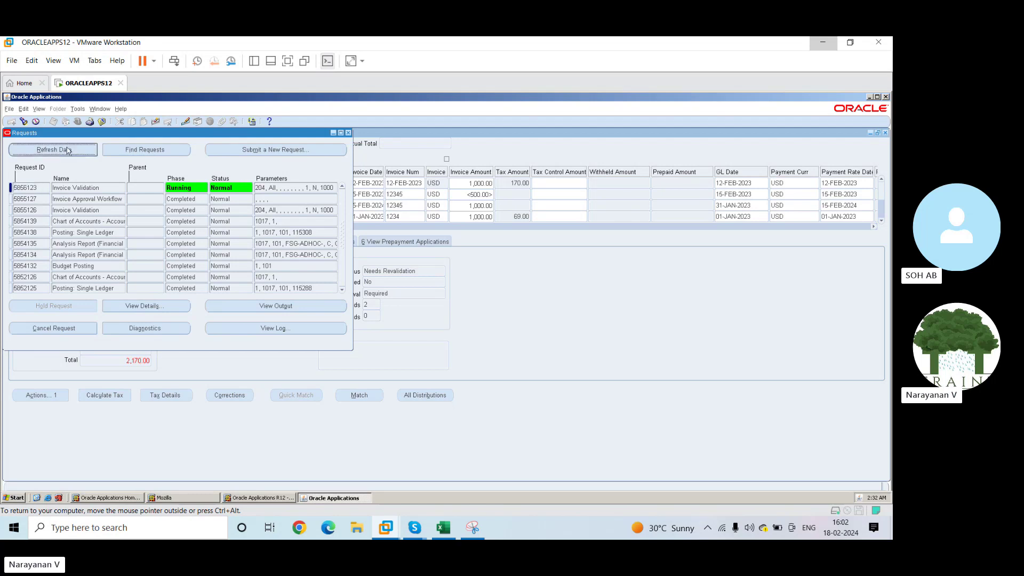
pyautogui.click(68, 150)
pyautogui.click(68, 150)
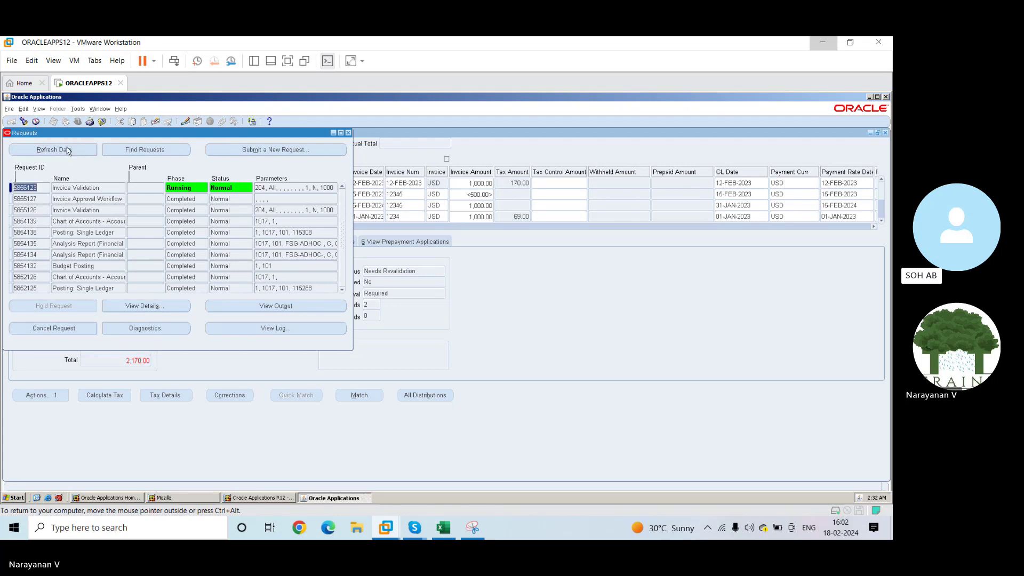
pyautogui.click(67, 150)
pyautogui.click(68, 150)
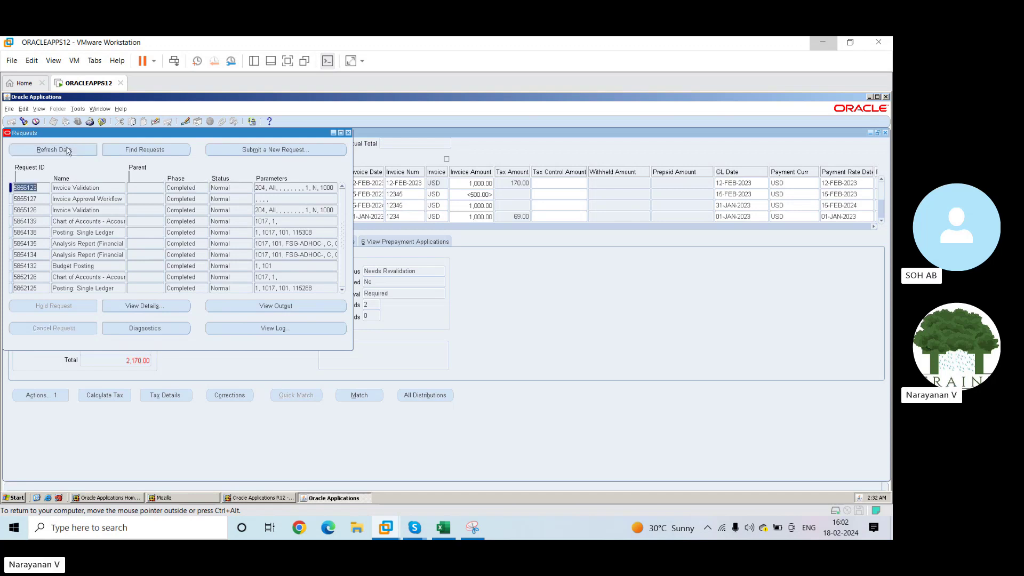
pyautogui.click(68, 150)
pyautogui.click(68, 150)
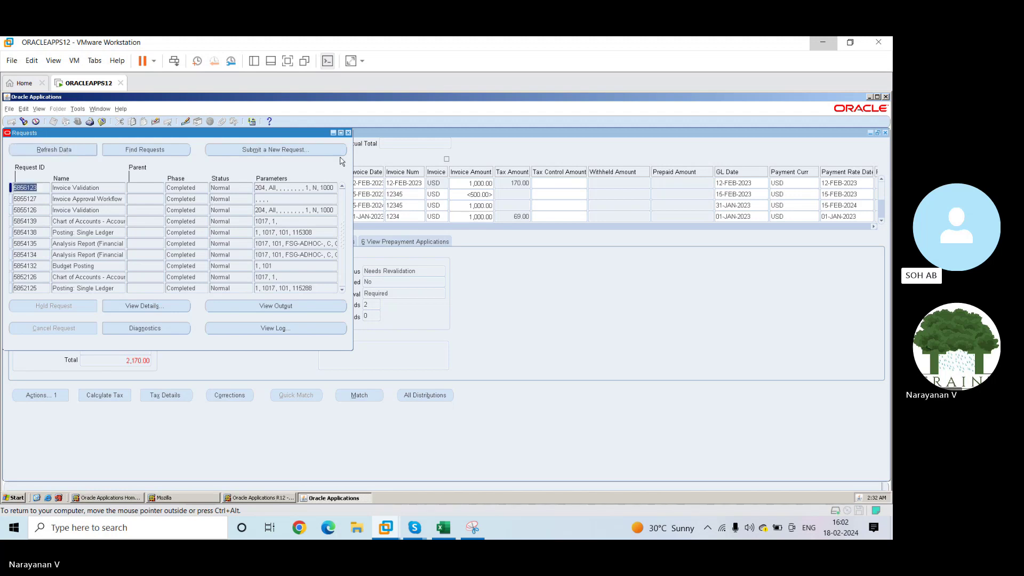
pyautogui.click(348, 133)
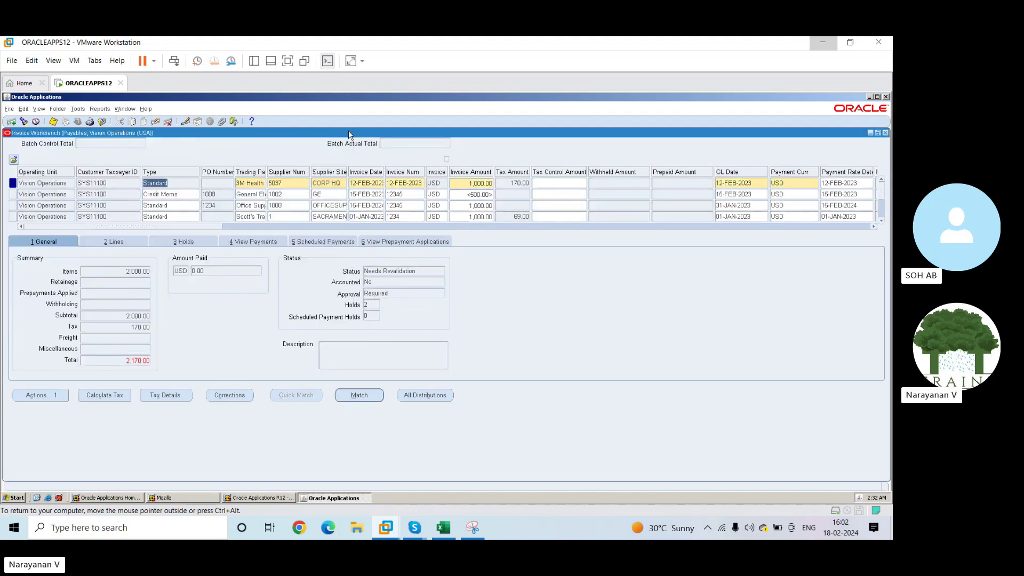
# Find the invoice of trading partner 3M Health Care and review all of its distributions.
pyautogui.click(24, 121)
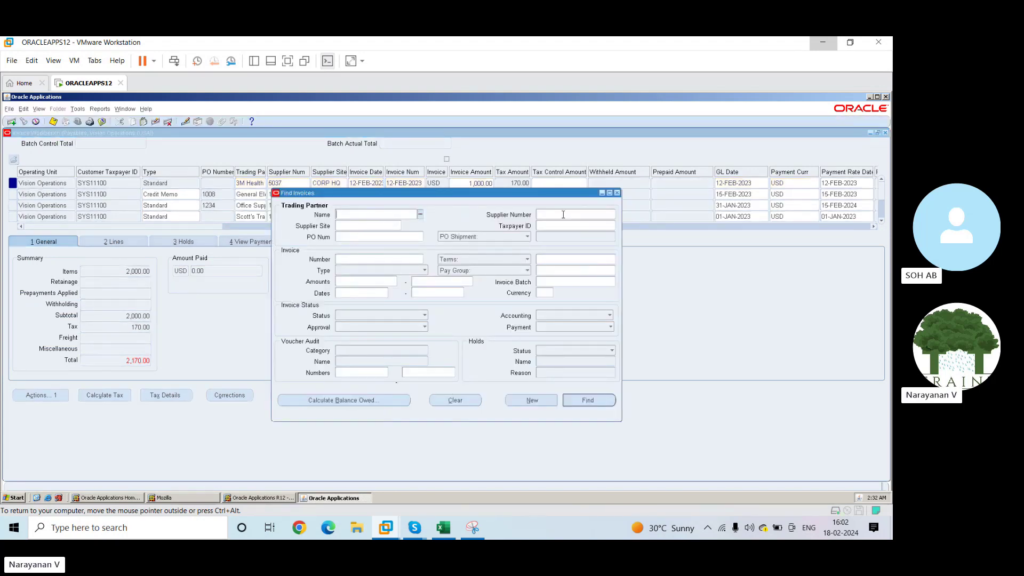
pyautogui.write('3M health')
pyautogui.press('Tab')
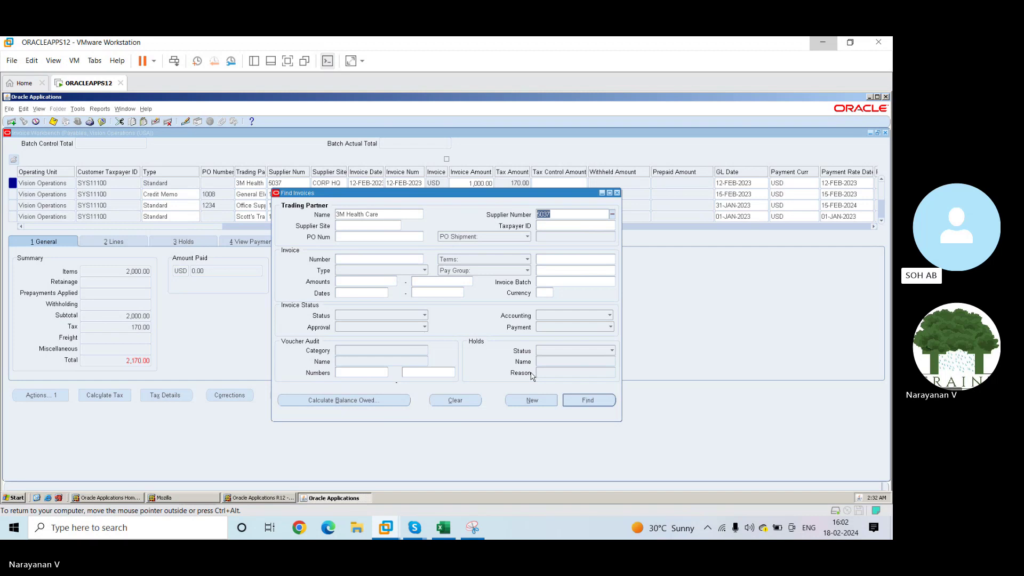
pyautogui.click(585, 400)
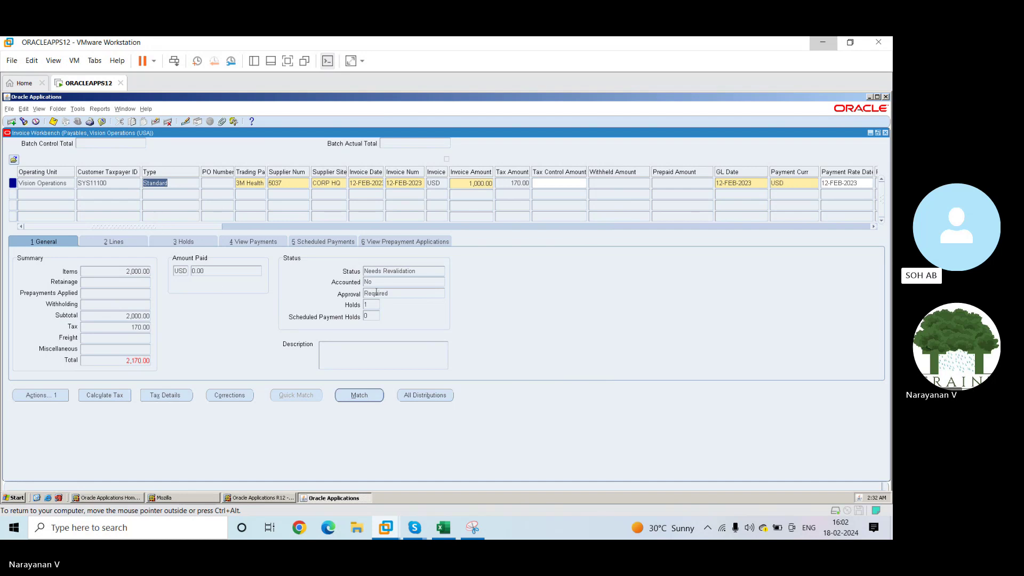
pyautogui.click(411, 395)
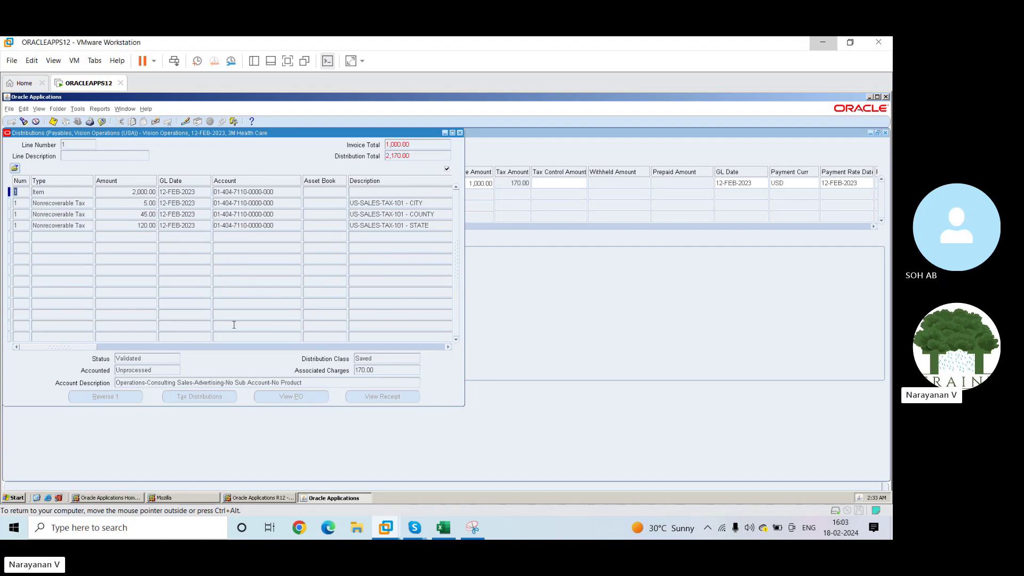
pyautogui.click(460, 133)
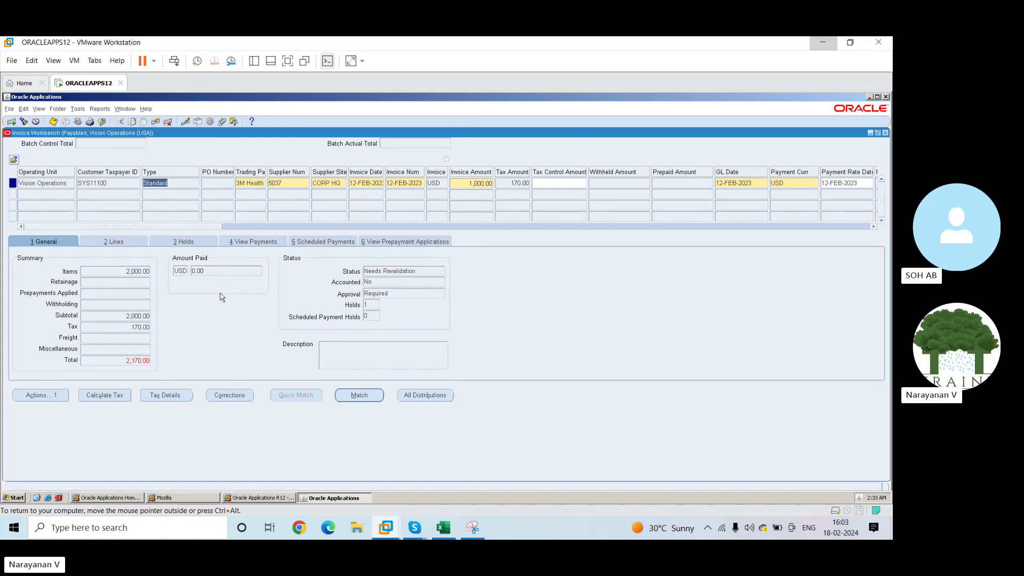
# Set the amount of the invoice's item line to 830 and acknowledge the distribution note.
pyautogui.click(120, 243)
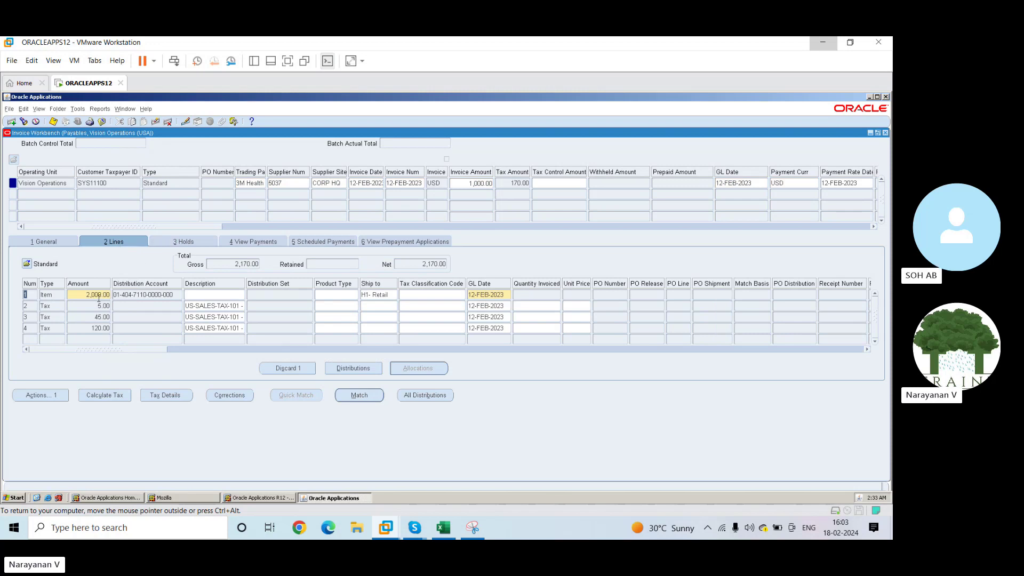
pyautogui.click(98, 296)
pyautogui.hotkey('shift', 'Home')
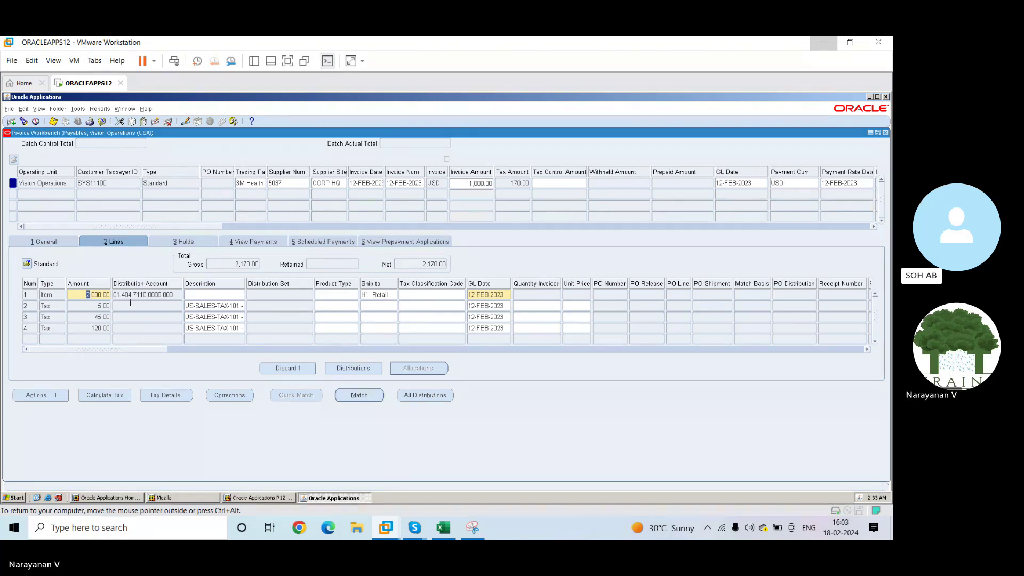
pyautogui.write('830')
pyautogui.hotkey('shift', 'Right')
pyautogui.hotkey('shift', 'Right')
pyautogui.hotkey('shift', 'Right')
pyautogui.hotkey('shift', 'Right')
pyautogui.press('Delete')
pyautogui.press('Tab')
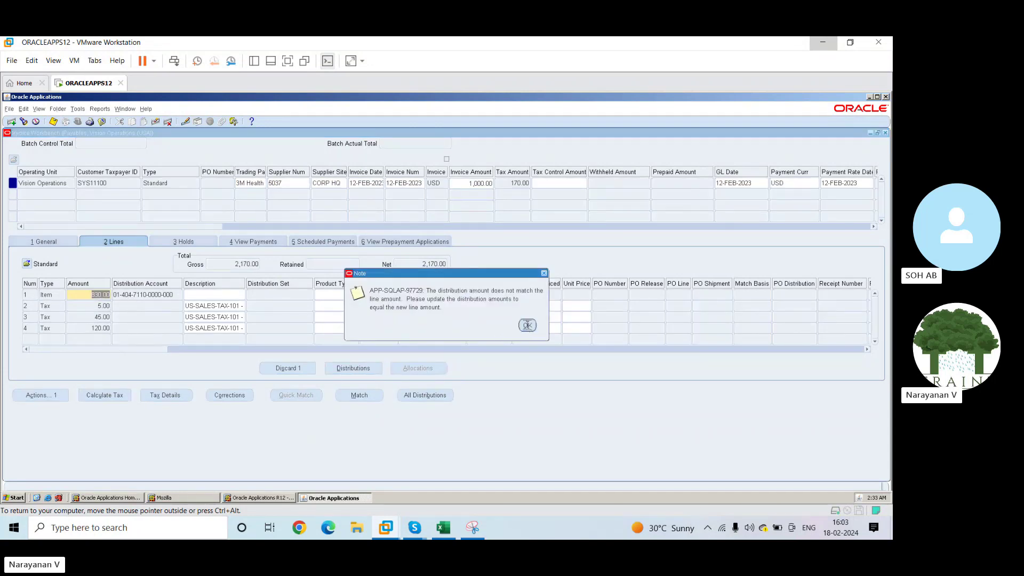
pyautogui.click(527, 325)
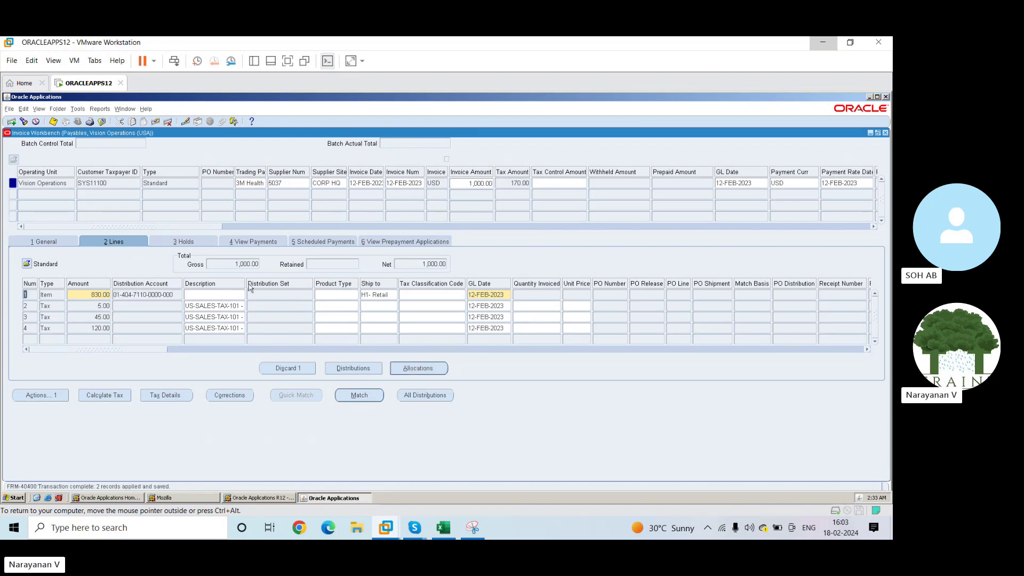
# Check the item line's allocations, set its distribution amount to 830 and recalculate the invoice tax.
pyautogui.click(401, 369)
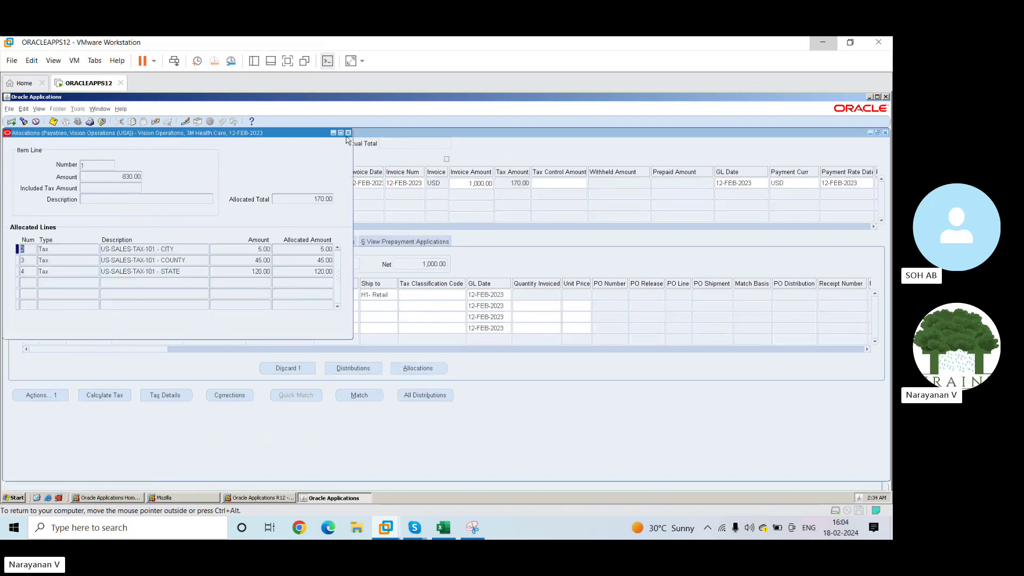
pyautogui.click(348, 134)
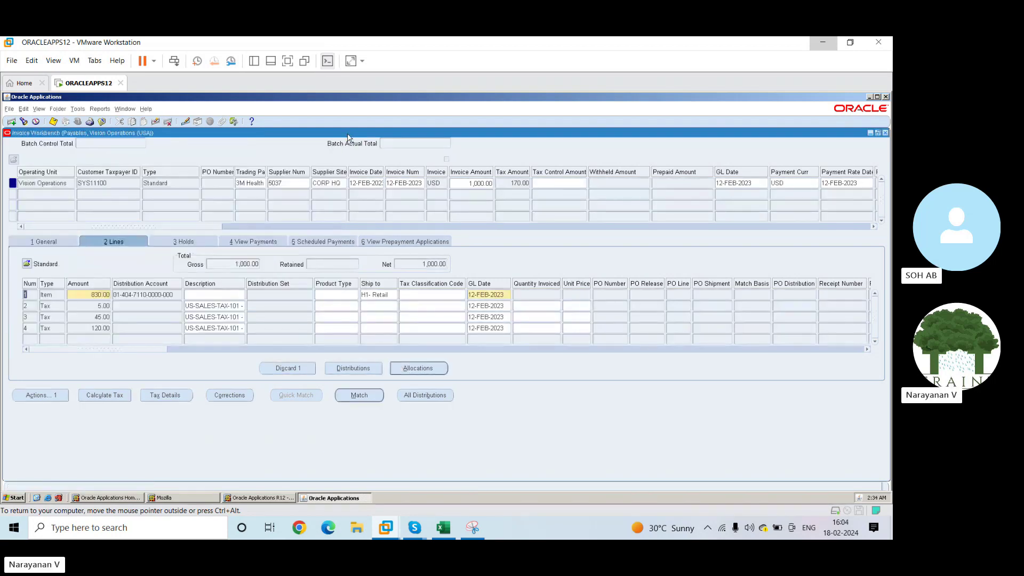
pyautogui.click(338, 367)
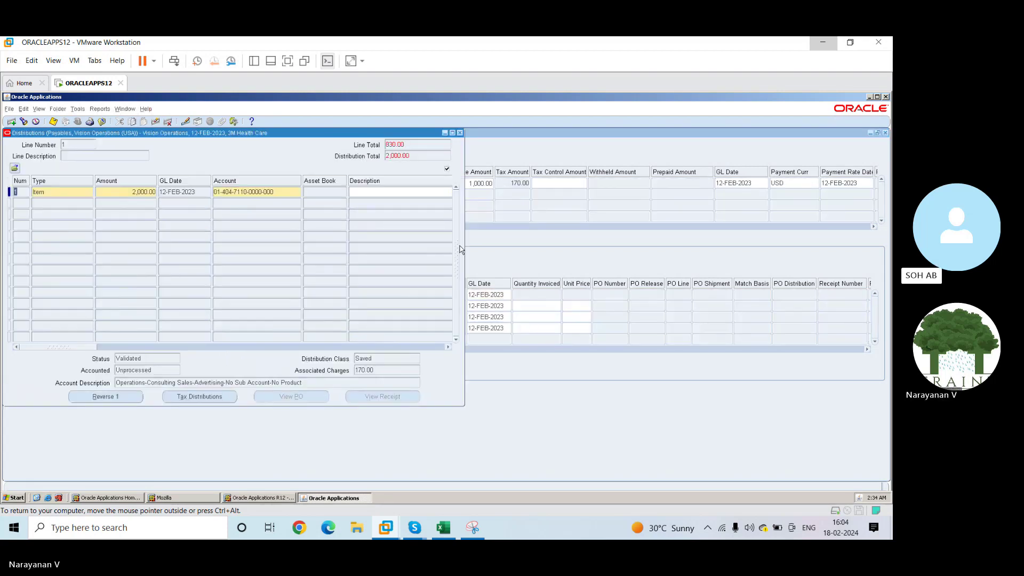
pyautogui.doubleClick(135, 193)
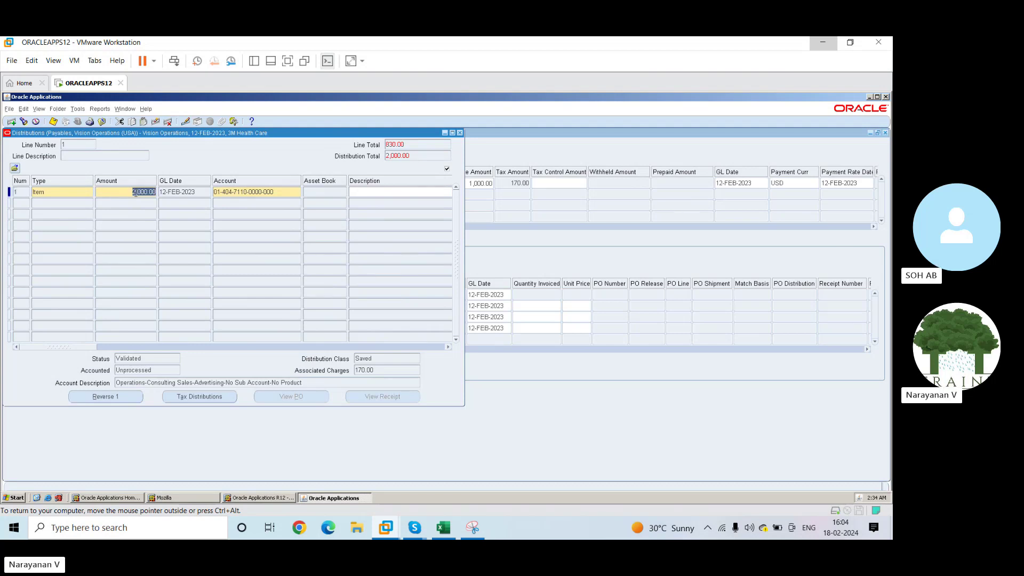
pyautogui.write('830')
pyautogui.press('Tab')
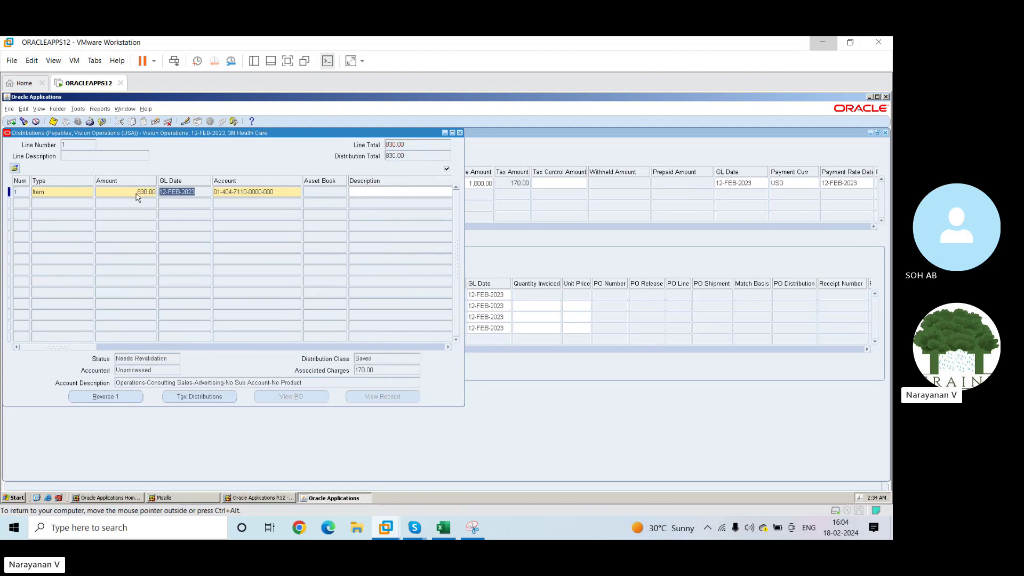
pyautogui.hotkey('shift', 'Tab')
pyautogui.hotkey('shift', 'Tab')
pyautogui.hotkey('shift', 'Tab')
pyautogui.click(460, 133)
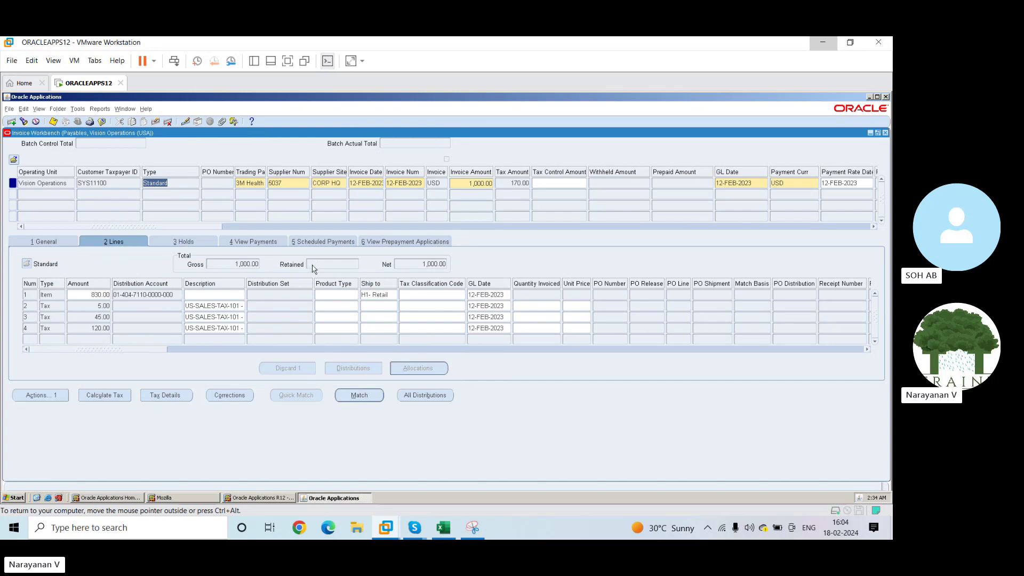
pyautogui.click(108, 395)
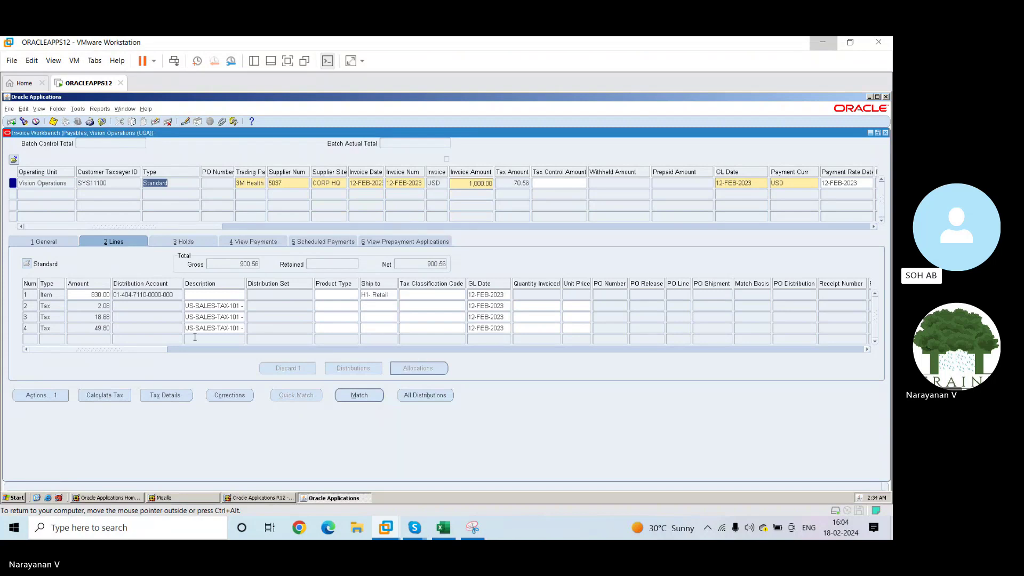
# Set the amount of the invoice's item line to 900 and acknowledge the distribution note.
pyautogui.click(98, 293)
pyautogui.write('900')
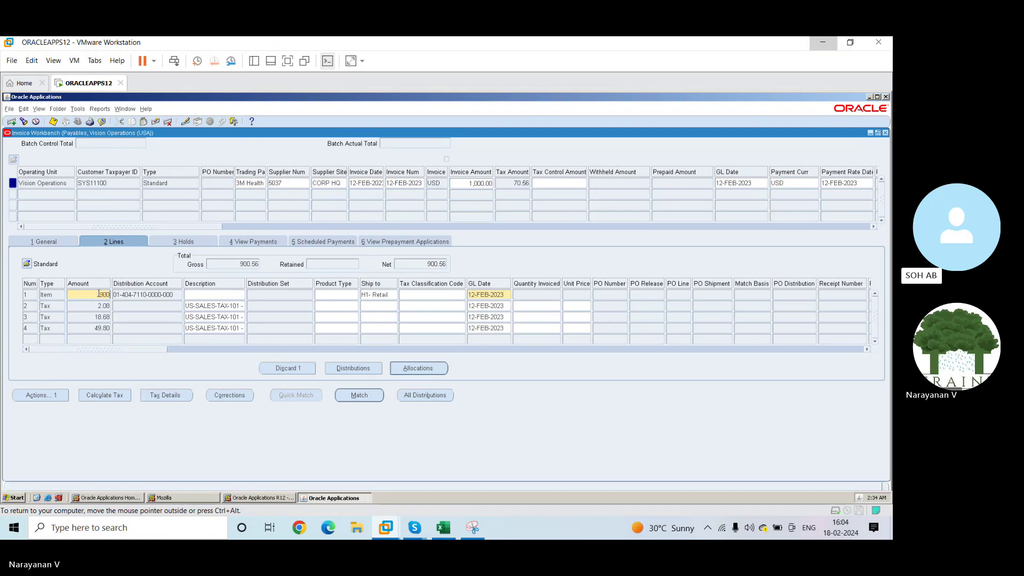
pyautogui.press('Tab')
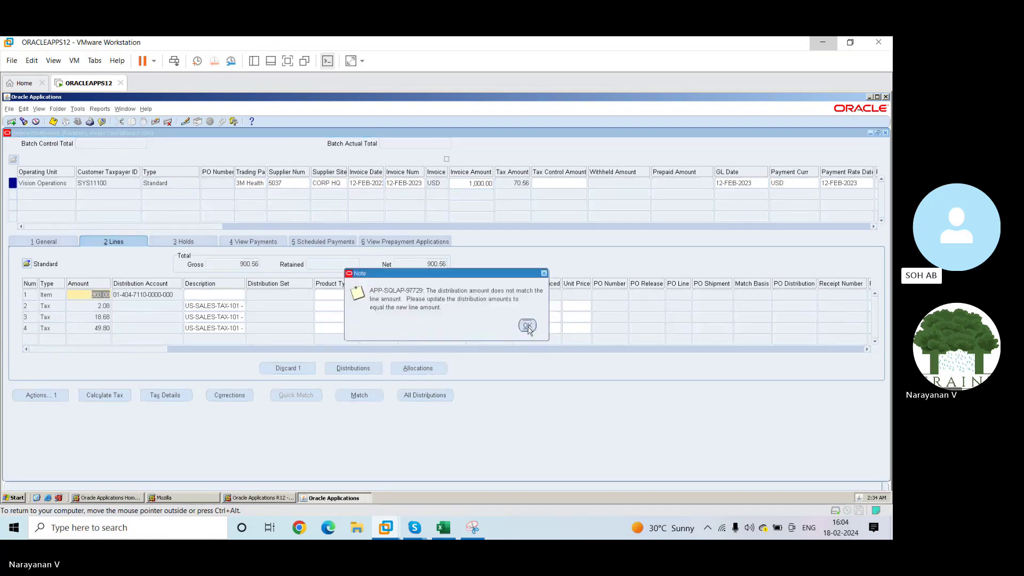
pyautogui.click(528, 325)
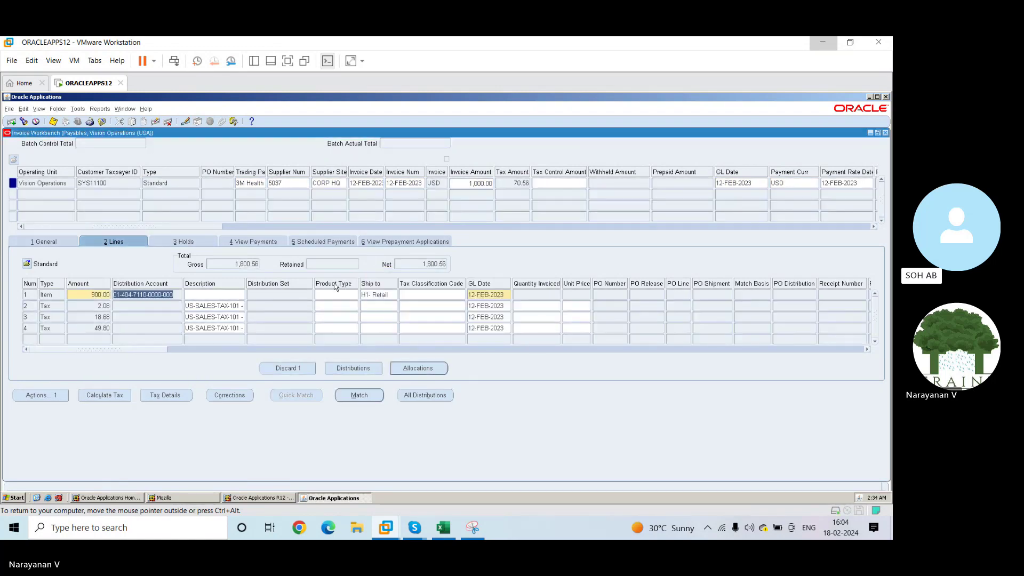
# Set the item line's distribution amount to 900 and close its distributions.
pyautogui.click(352, 368)
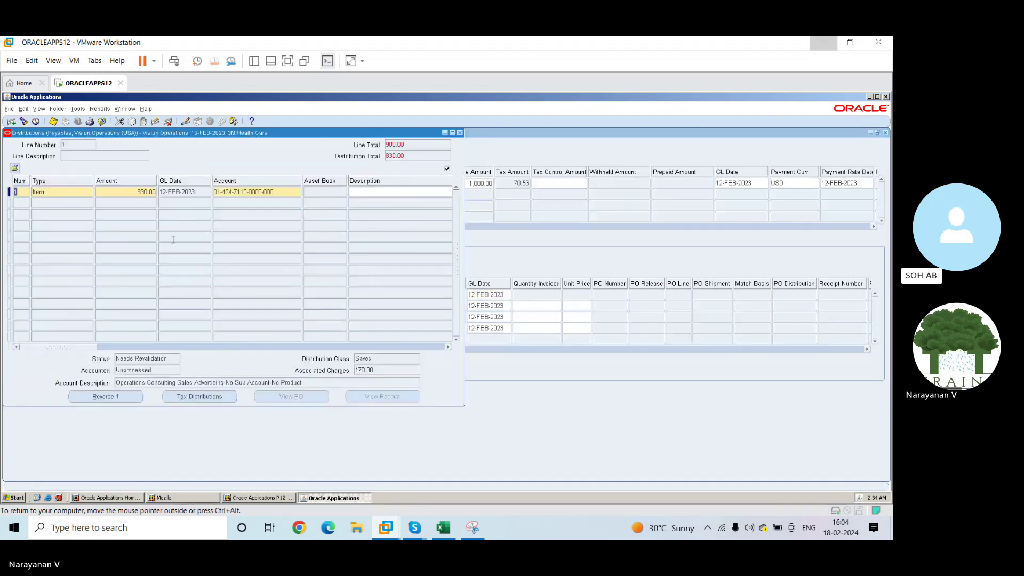
pyautogui.click(130, 194)
pyautogui.write('900')
pyautogui.press('Tab')
pyautogui.hotkey('shift', 'Tab')
pyautogui.hotkey('shift', 'Tab')
pyautogui.hotkey('shift', 'Tab')
pyautogui.click(460, 133)
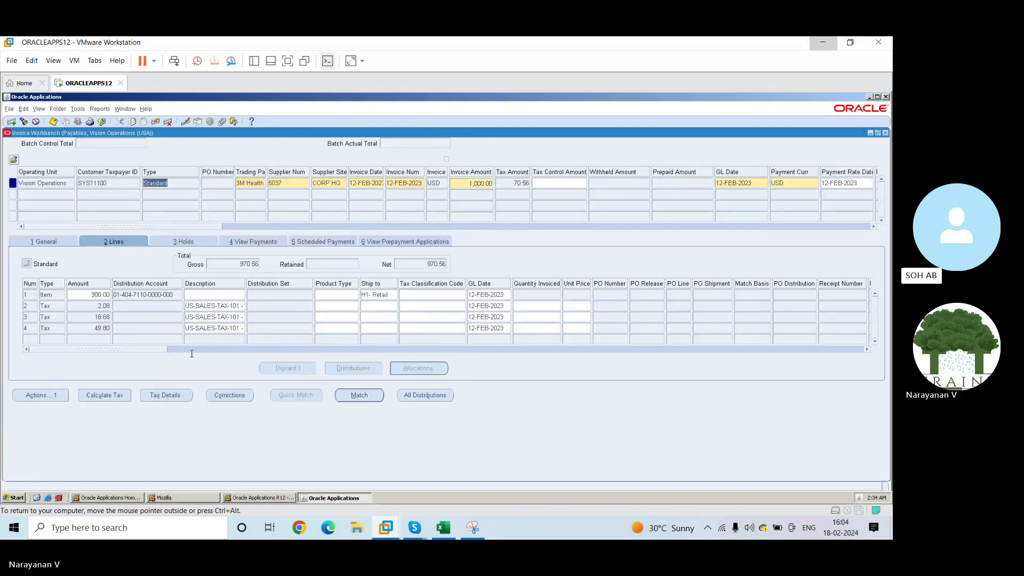
# Review and accept the invoice's tax lines summary, and recalculate the tax.
pyautogui.click(165, 395)
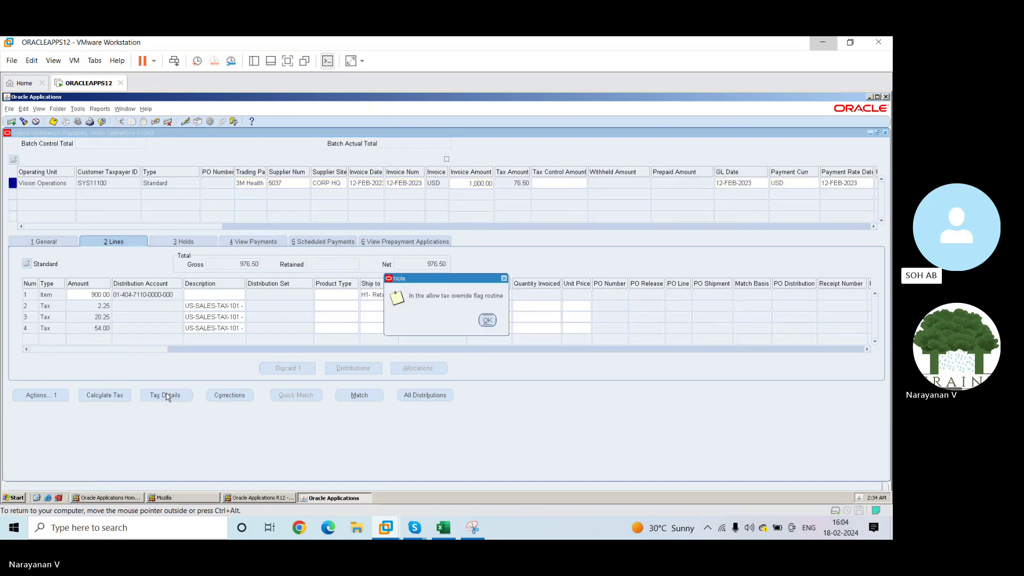
pyautogui.click(487, 321)
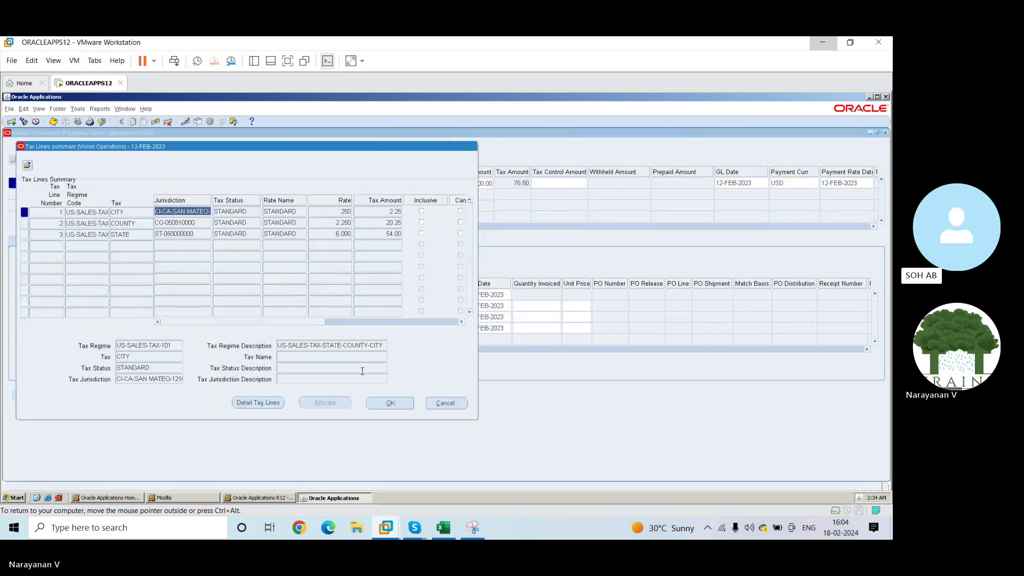
pyautogui.click(390, 403)
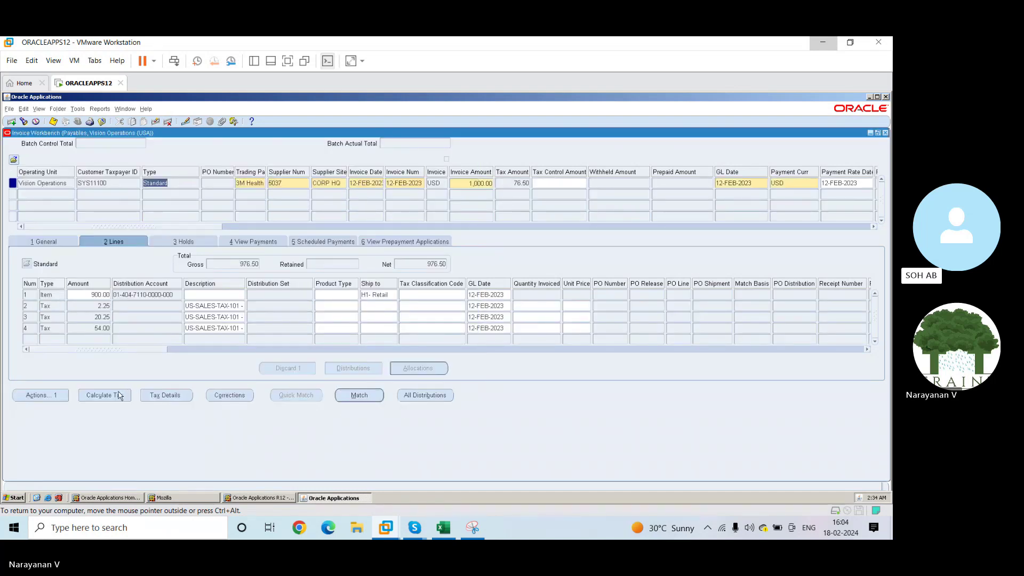
pyautogui.click(120, 395)
# Close and reopen the Invoice Workbench, and query invoices whose invoice number matches 1%.
pyautogui.click(884, 132)
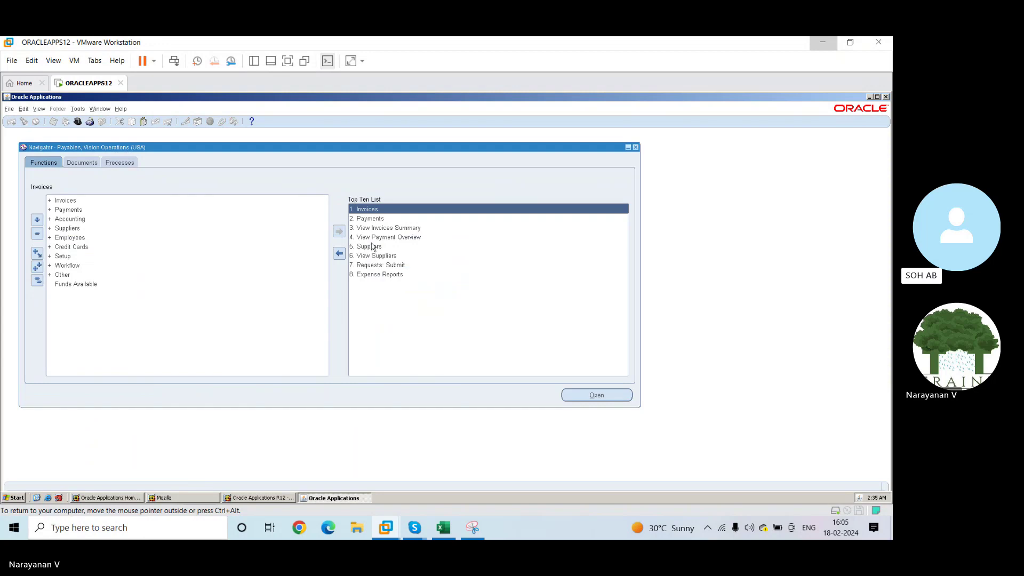
pyautogui.doubleClick(398, 208)
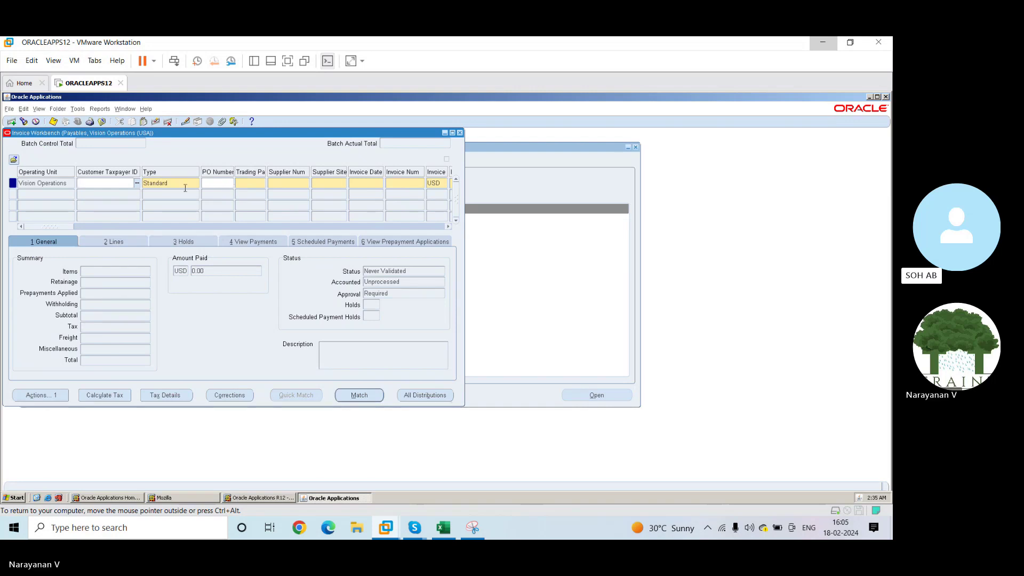
pyautogui.press('F11')
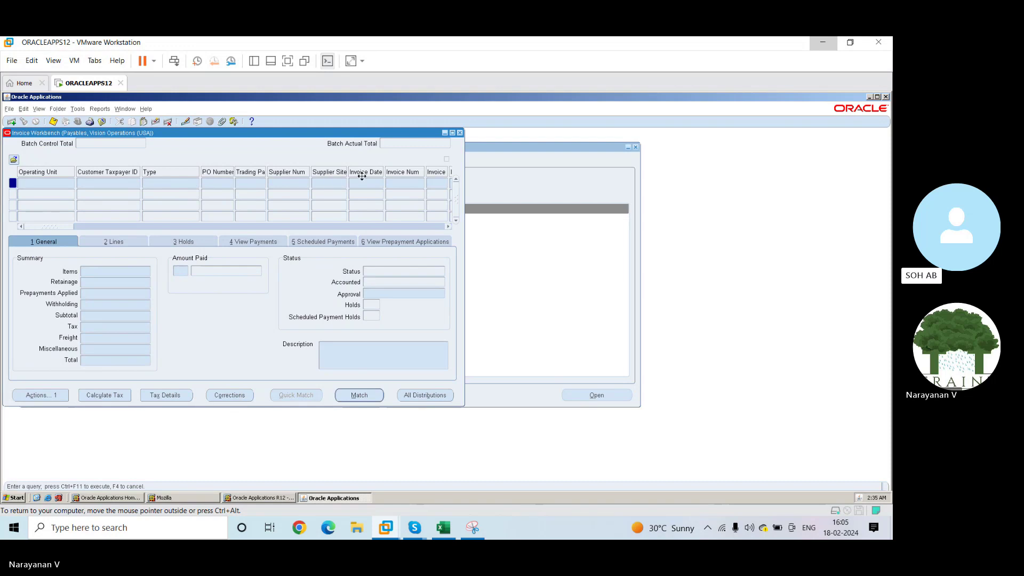
pyautogui.click(391, 182)
pyautogui.write('1%')
pyautogui.hotkey('ctrl', 'F11')
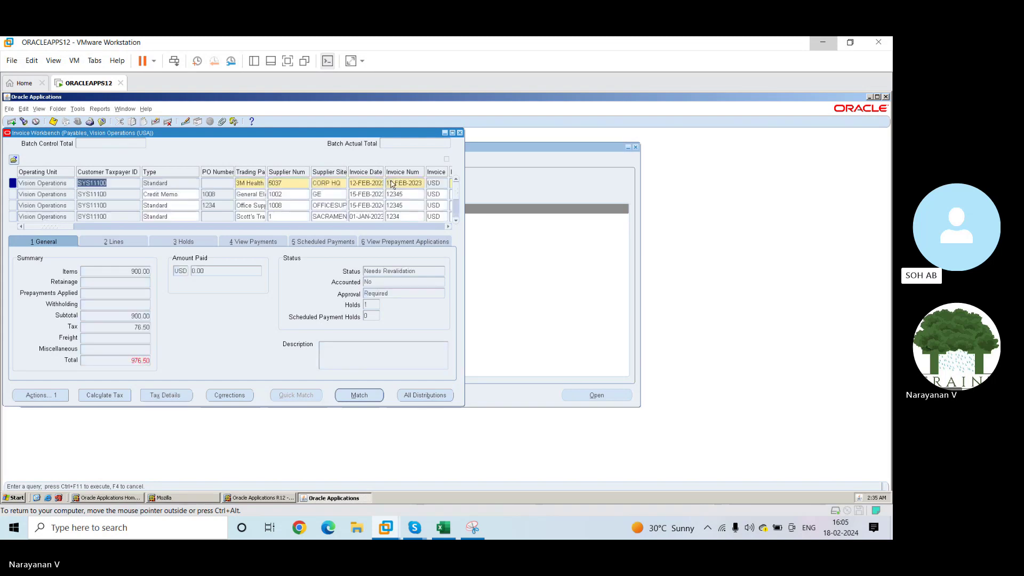
# Start a new single concurrent request for the Invoice Validation program.
pyautogui.click(40, 108)
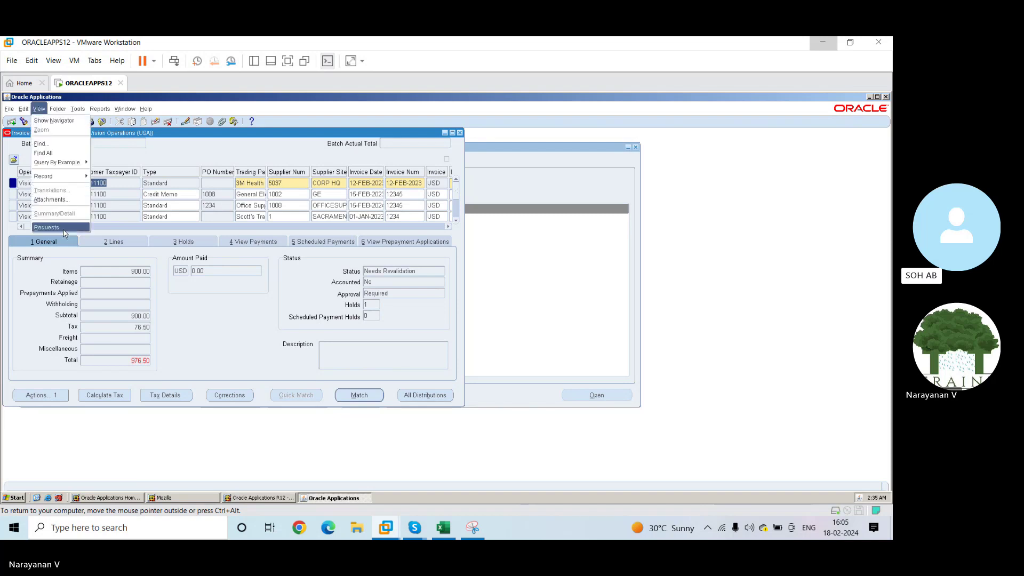
pyautogui.click(47, 227)
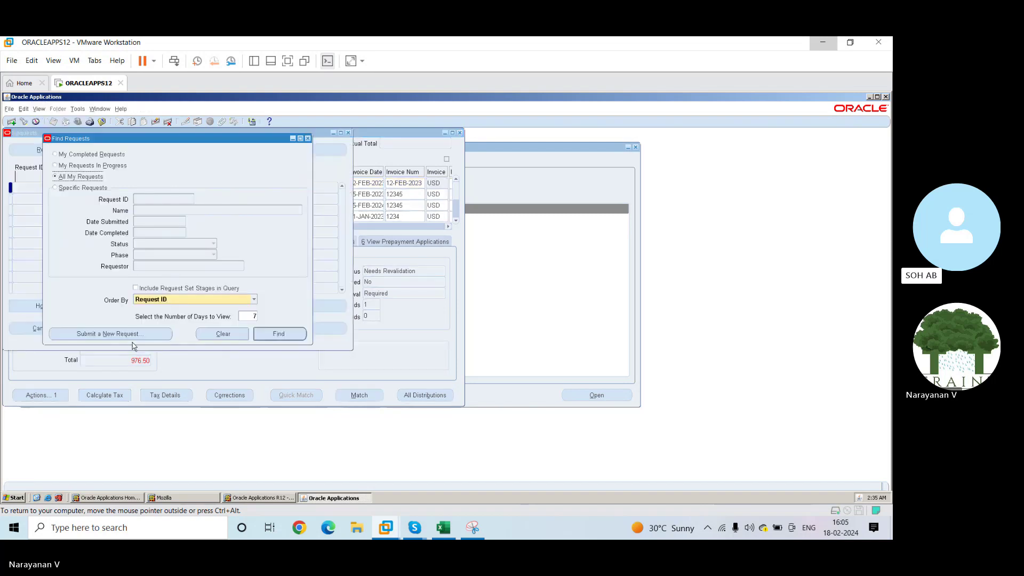
pyautogui.click(114, 333)
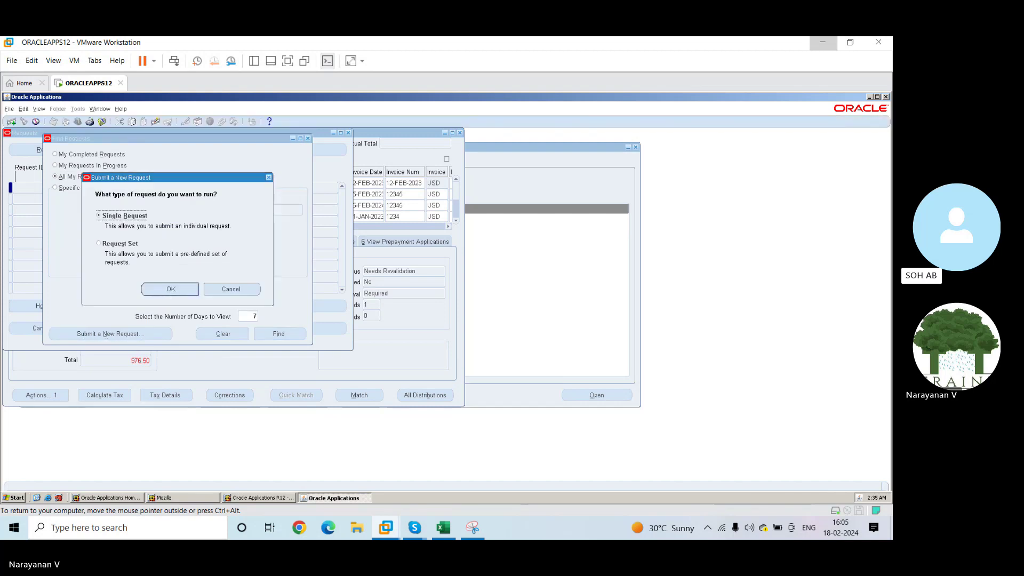
pyautogui.click(169, 294)
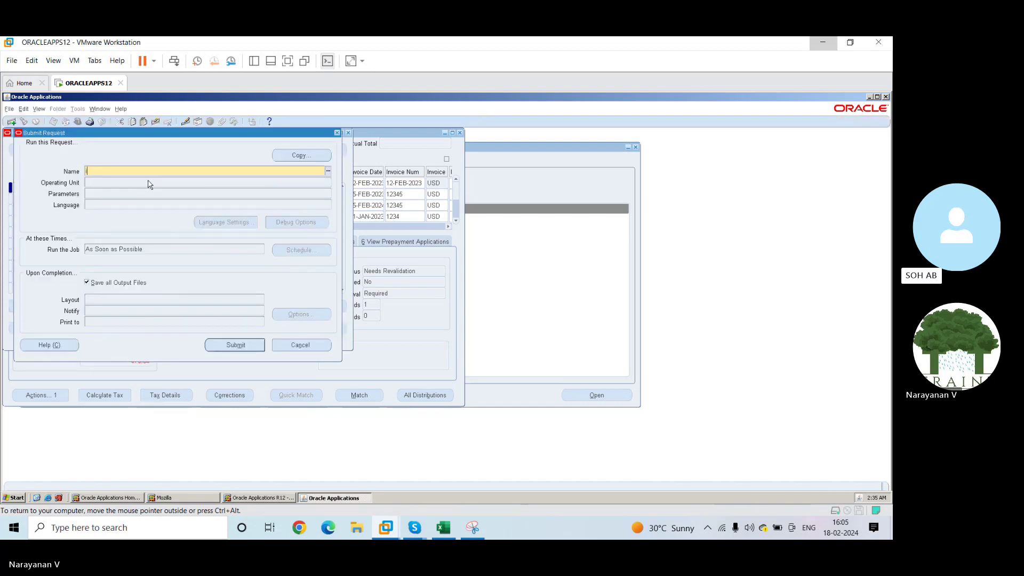
pyautogui.write('invoice validation')
pyautogui.press('Tab')
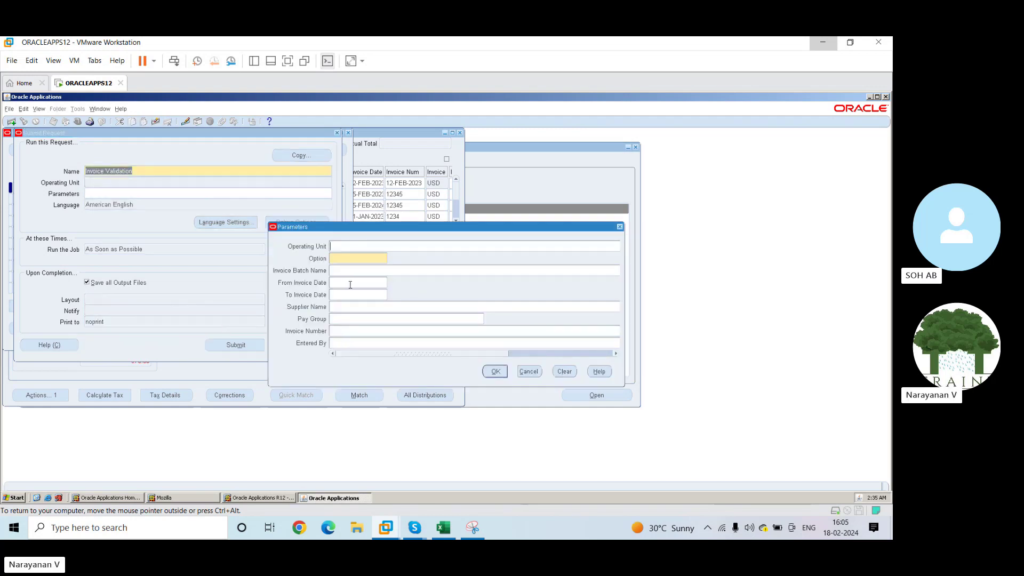
# Set the request's parameters to operating unit Vision Operations and option All.
pyautogui.write('vison')
pyautogui.click(356, 262)
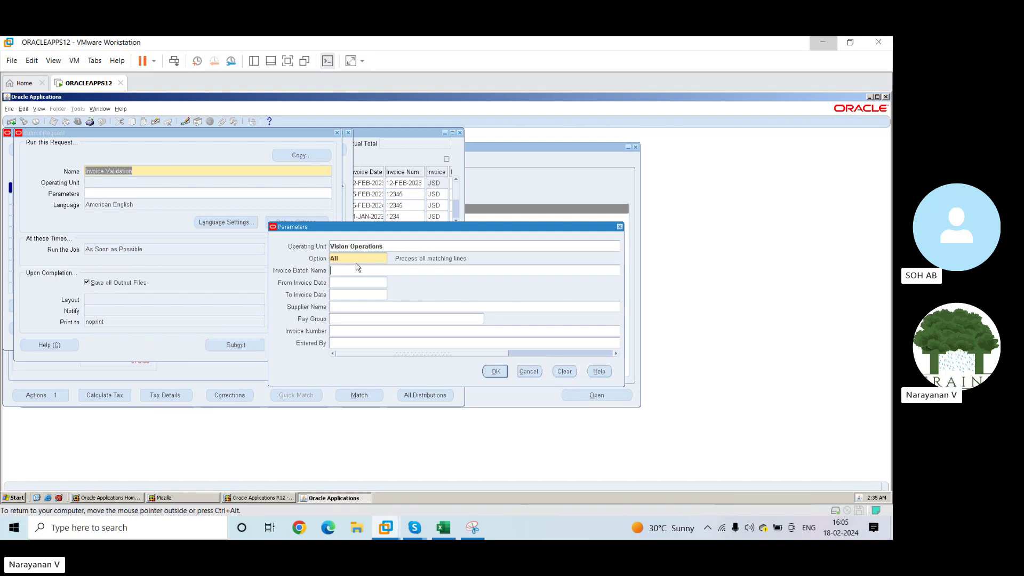
pyautogui.press('Tab')
pyautogui.click(494, 370)
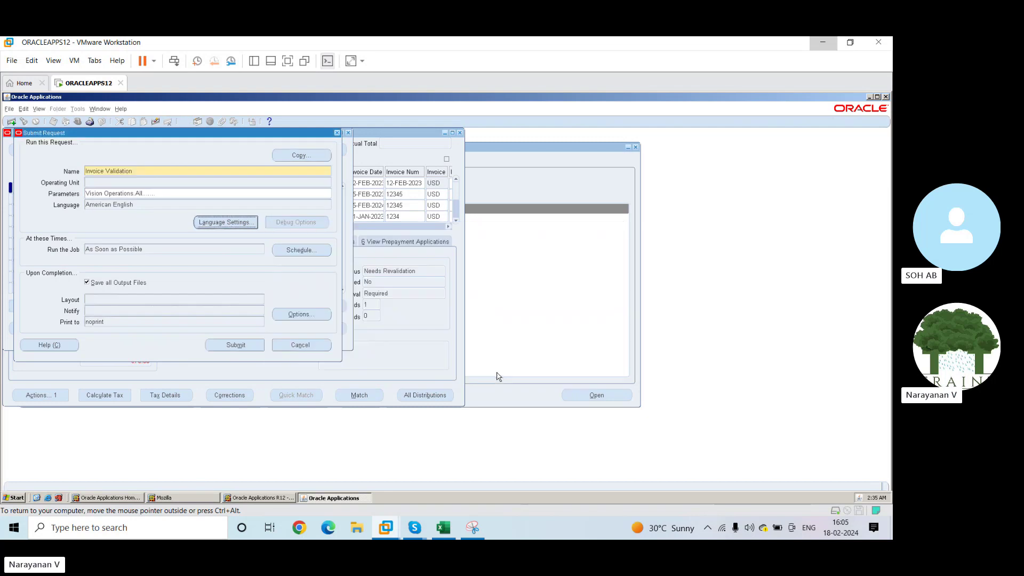
# Submit the Invoice Validation request without starting another one, and list all of your own requests.
pyautogui.click(244, 349)
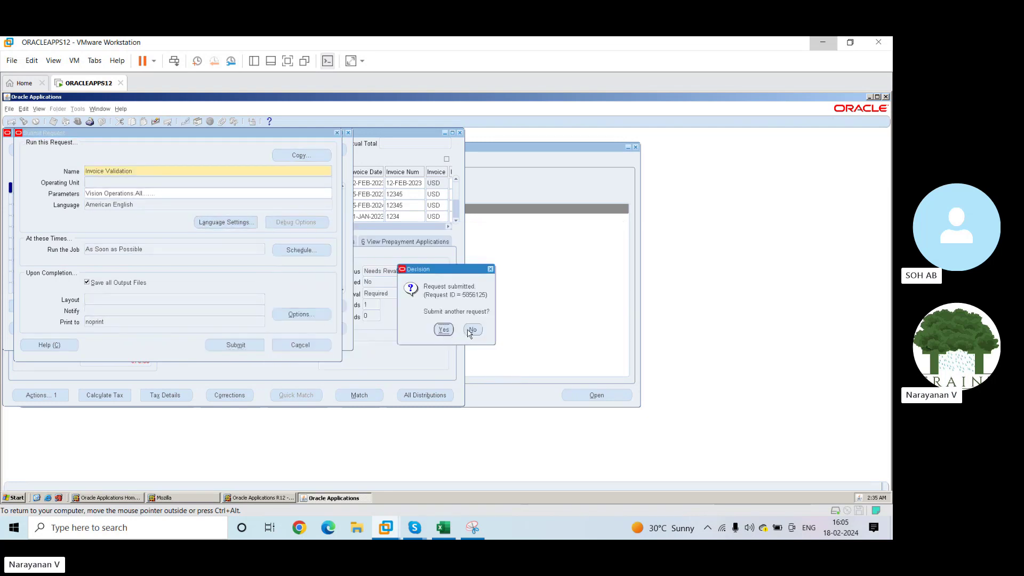
pyautogui.click(470, 331)
pyautogui.click(269, 336)
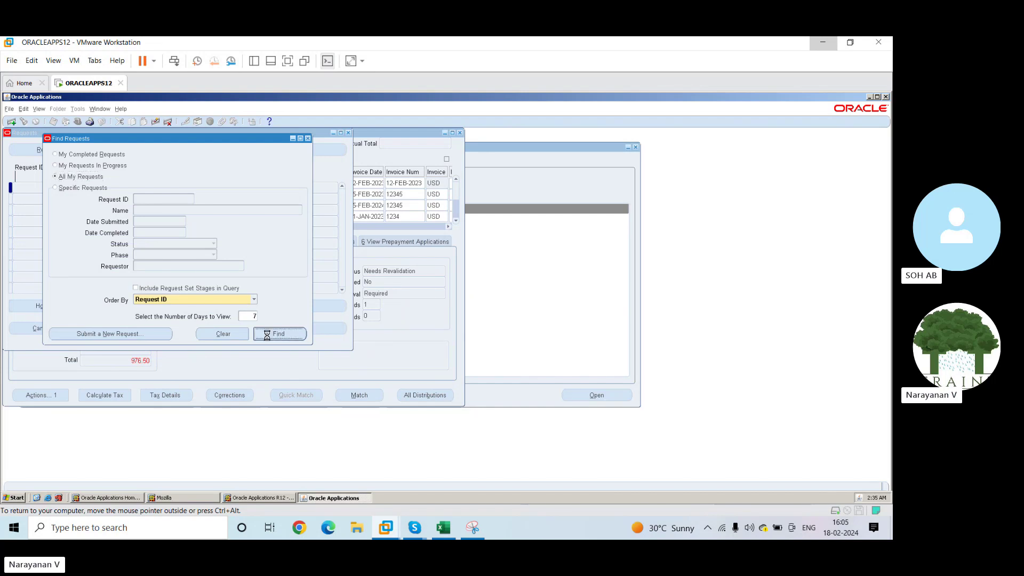
# Refresh the request list until the Invoice Validation request has completed, and return to the Invoice Workbench.
pyautogui.click(74, 148)
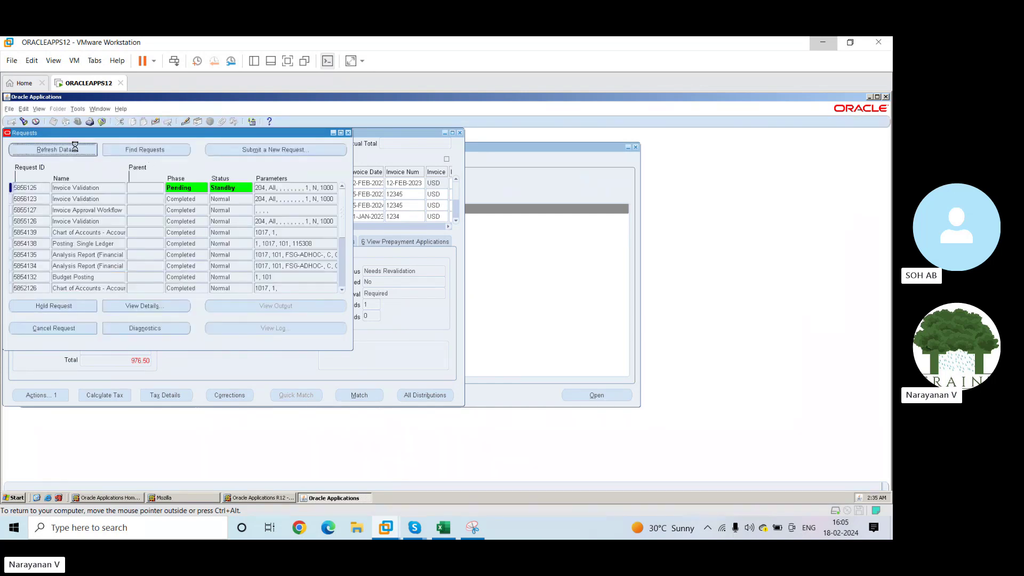
pyautogui.click(75, 148)
pyautogui.click(75, 148)
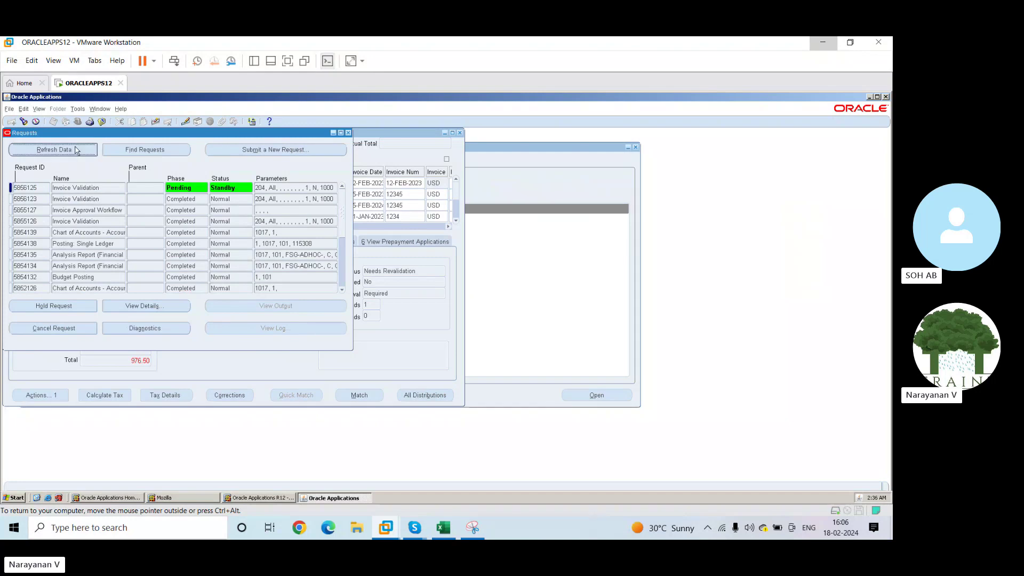
pyautogui.click(75, 149)
pyautogui.click(75, 148)
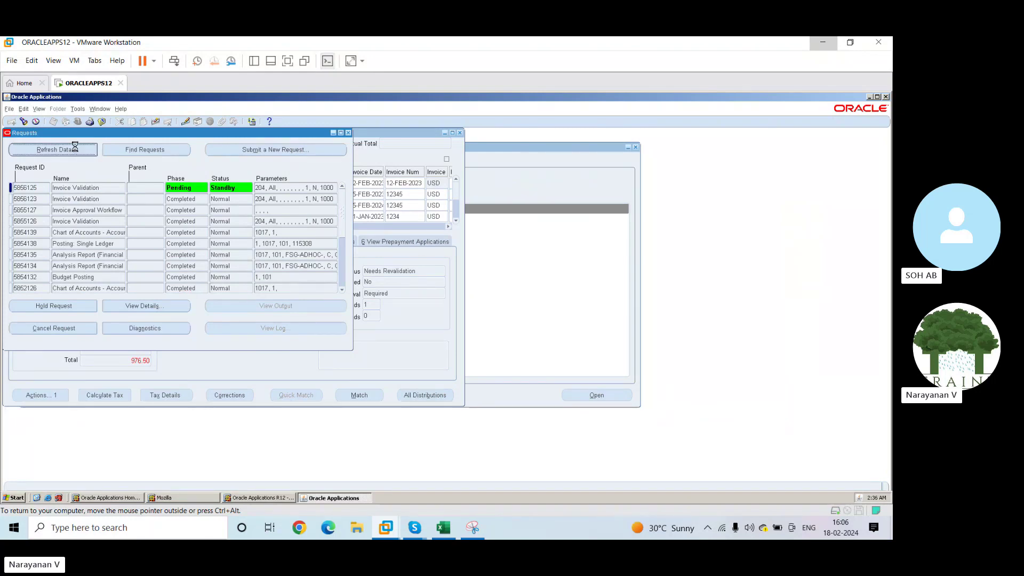
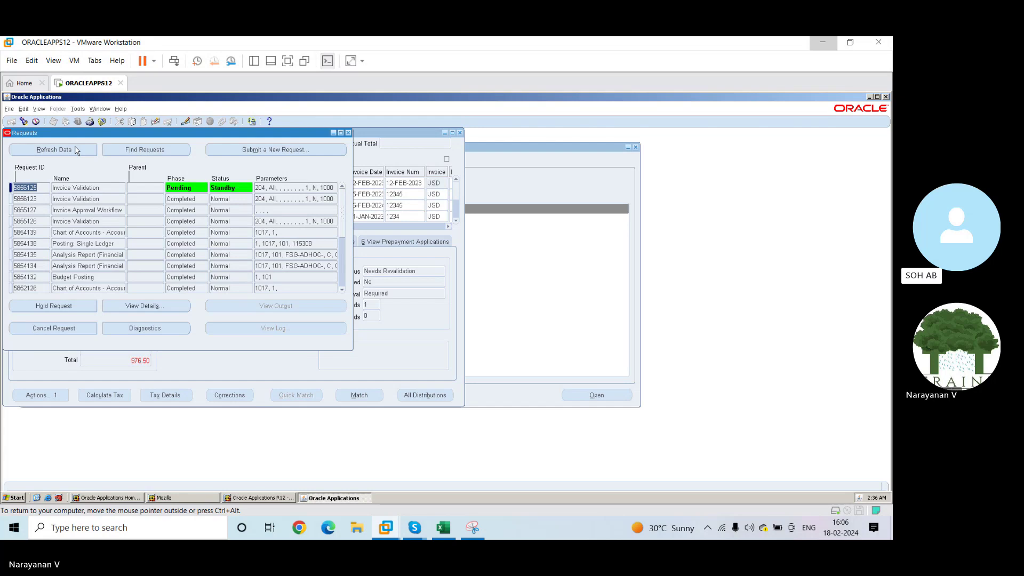
pyautogui.click(76, 150)
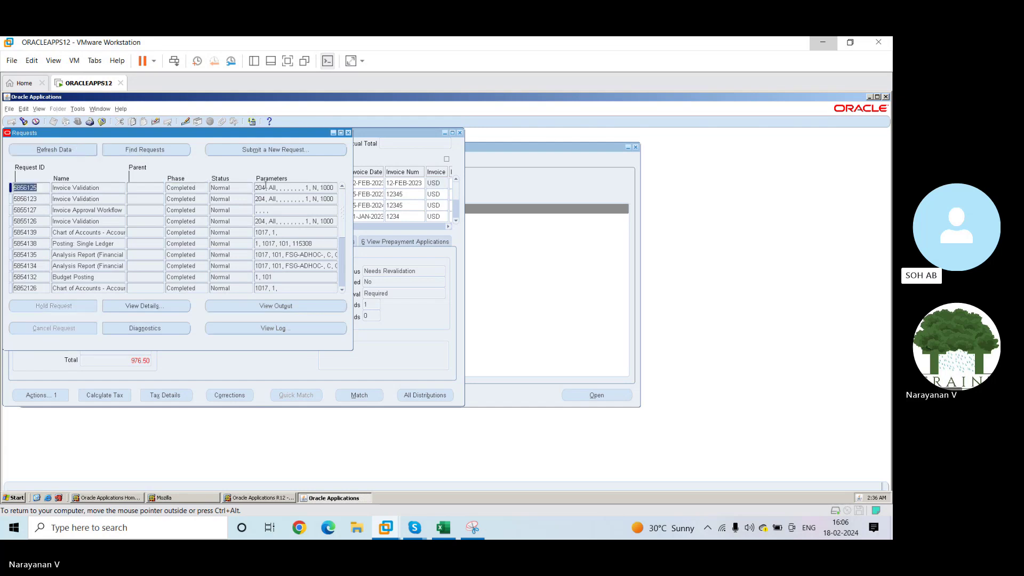
pyautogui.click(348, 133)
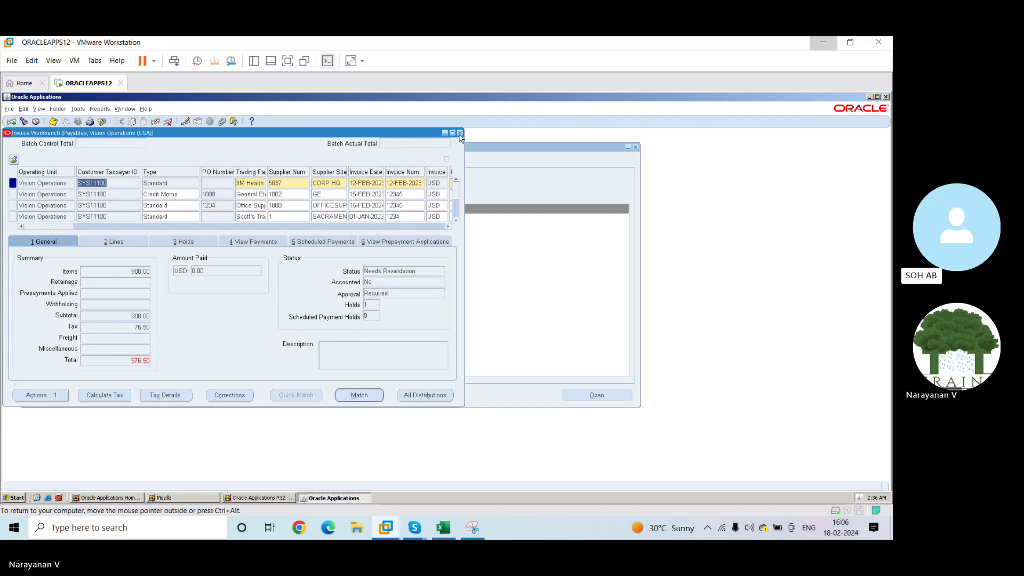
# Copy the 3M Health Care invoice's number, maximize the Invoice Workbench, and query for that invoice number, 12-FEB-2023.
pyautogui.click(397, 185)
pyautogui.hotkey('ctrl', 'c')
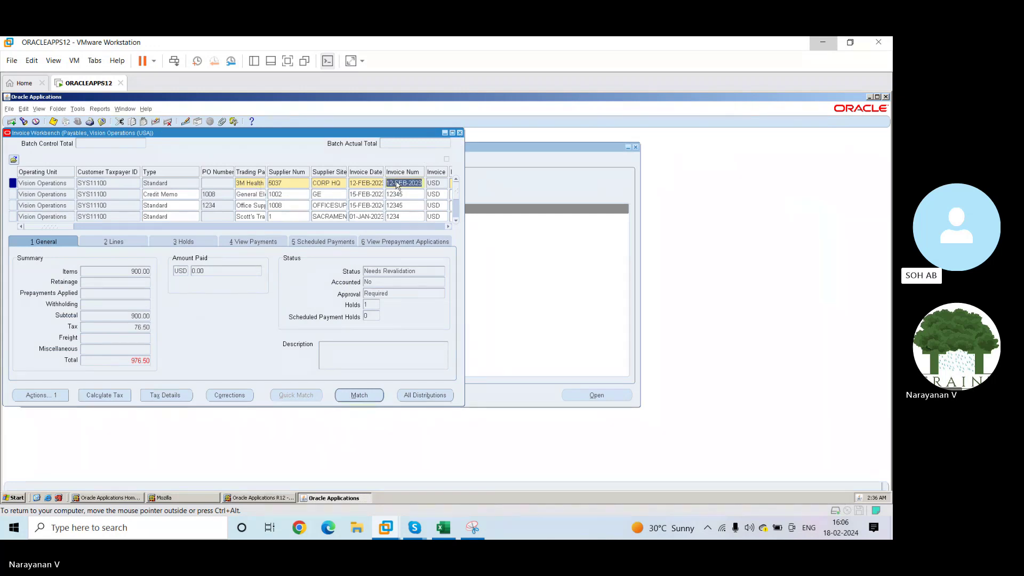
pyautogui.click(451, 133)
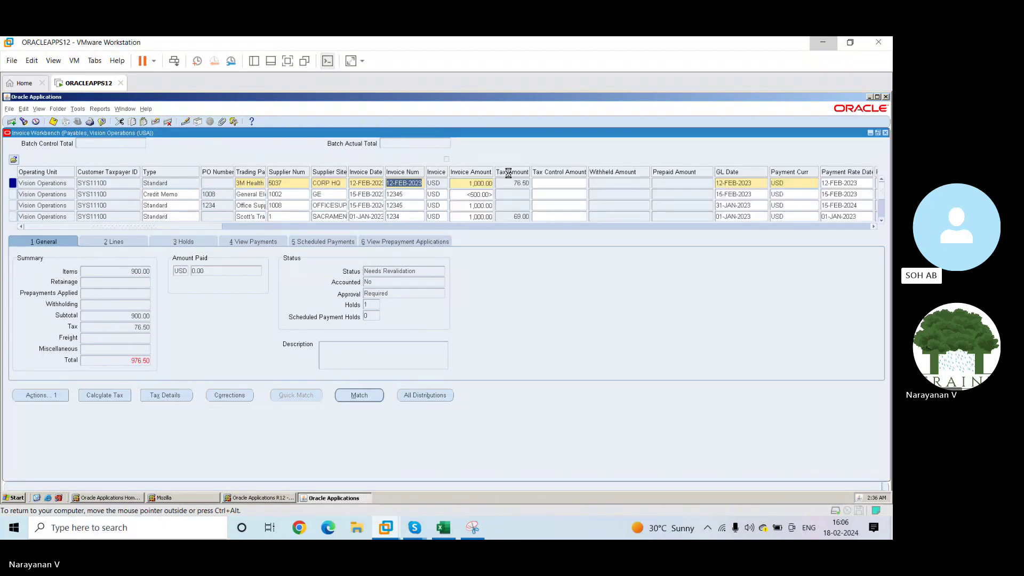
pyautogui.press('F11')
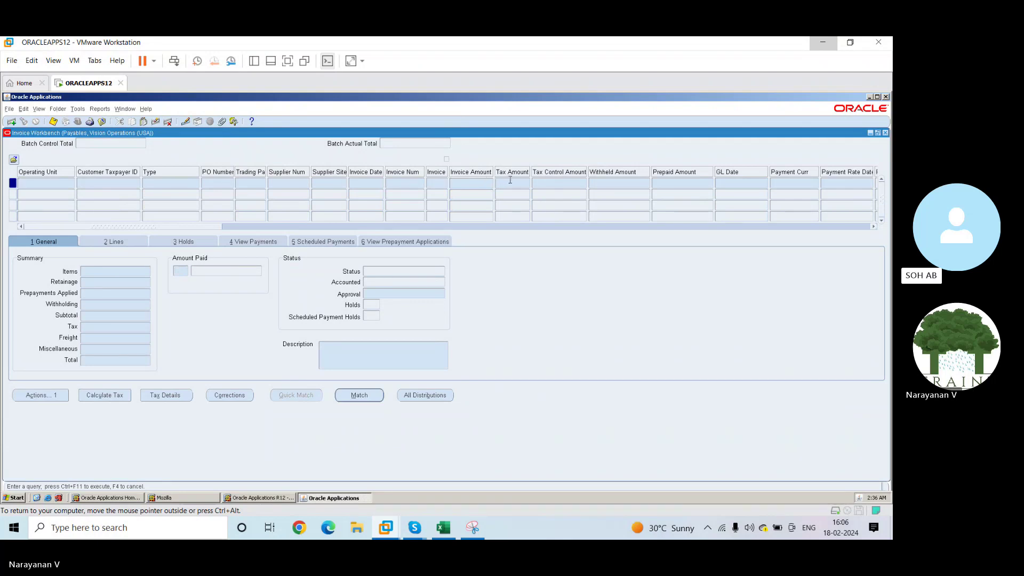
pyautogui.click(440, 182)
pyautogui.write('B-2013')
pyautogui.doubleClick(440, 183)
pyautogui.press('BackSpace')
pyautogui.click(406, 182)
pyautogui.hotkey('ctrl', 'v')
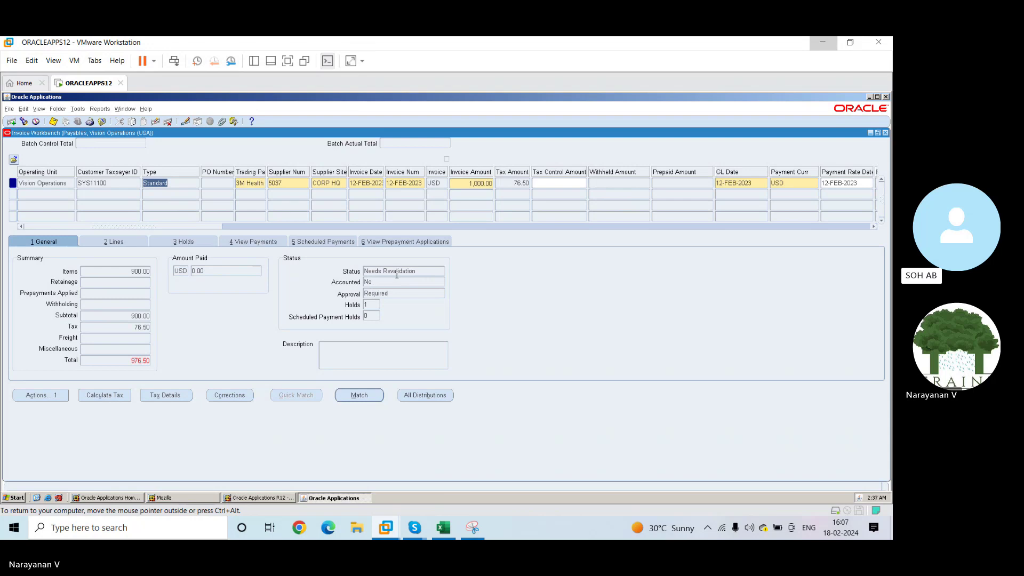
# Examine the invoice's scheduled payments, lines and general status, and briefly open the purchase order search for matching.
pyautogui.click(322, 241)
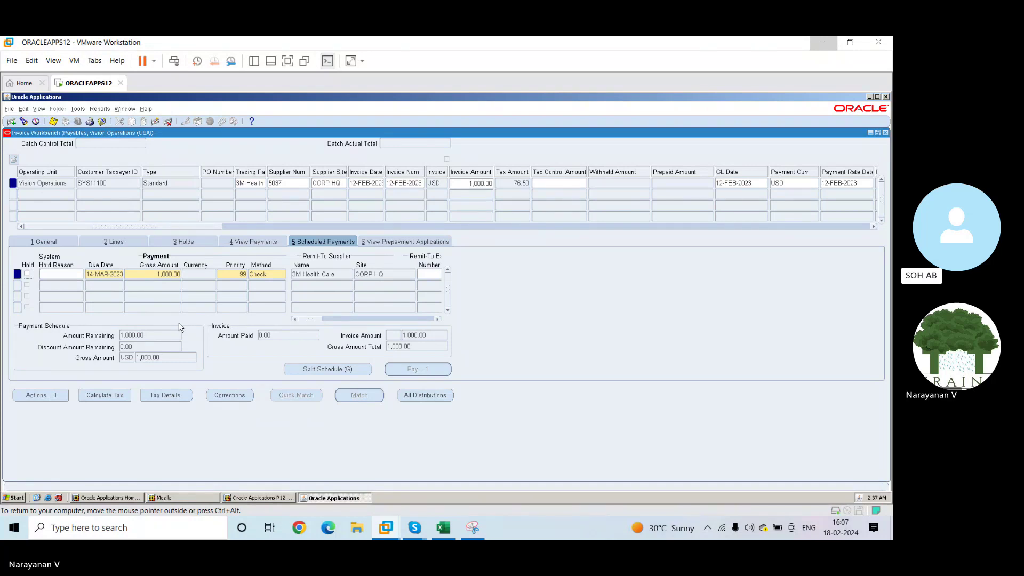
pyautogui.click(261, 242)
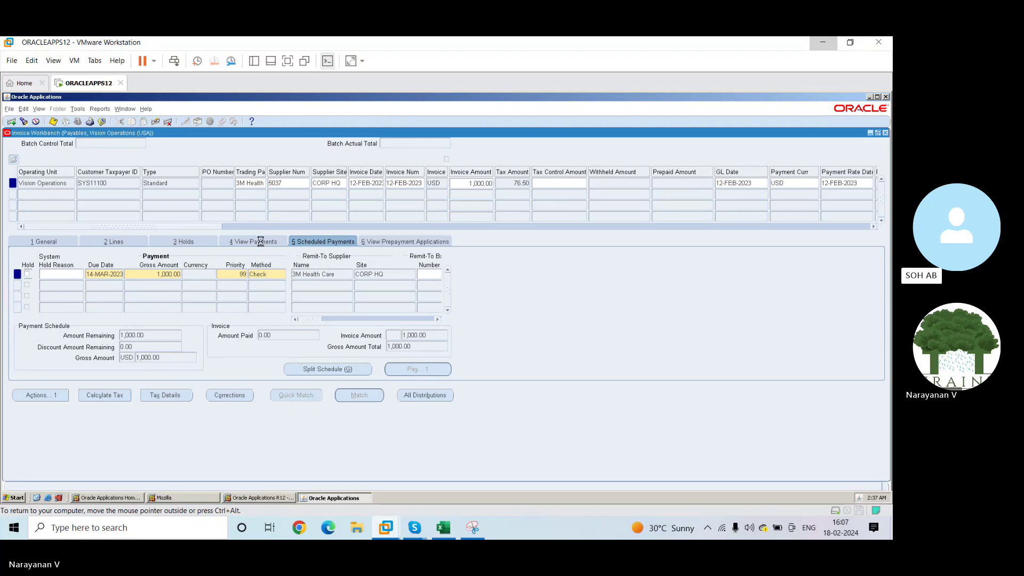
pyautogui.click(172, 238)
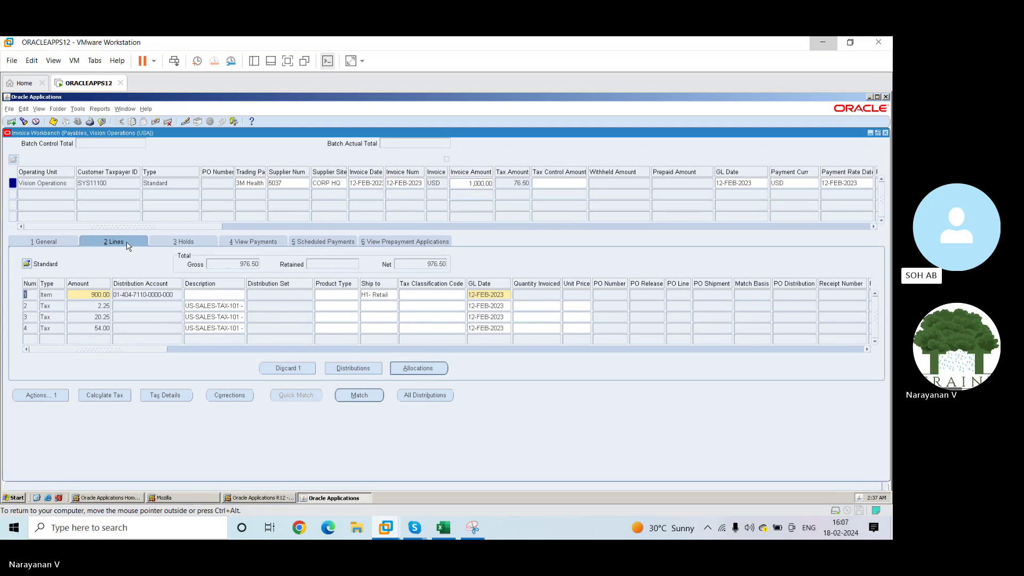
pyautogui.click(59, 241)
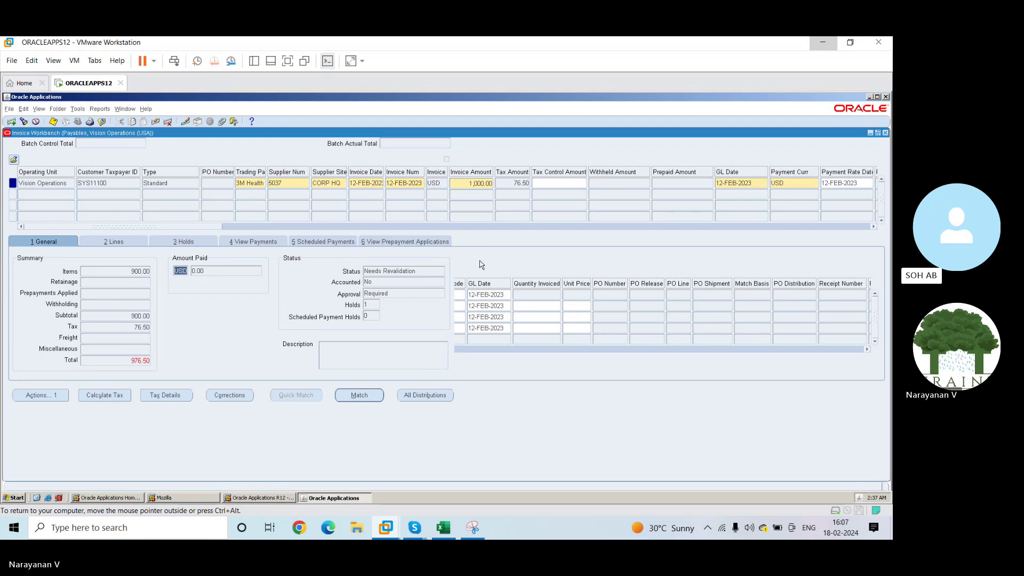
pyautogui.click(364, 395)
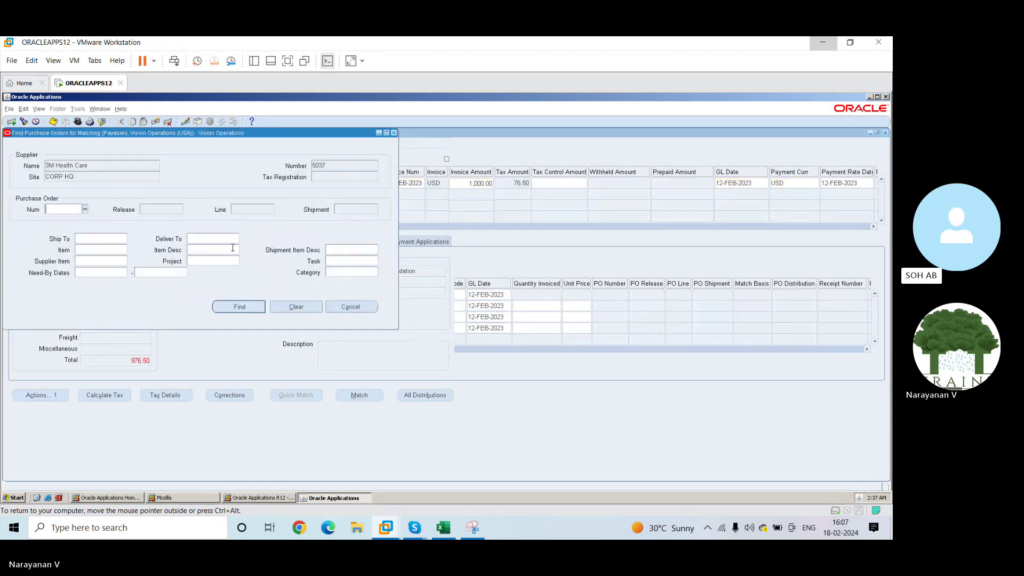
pyautogui.click(393, 133)
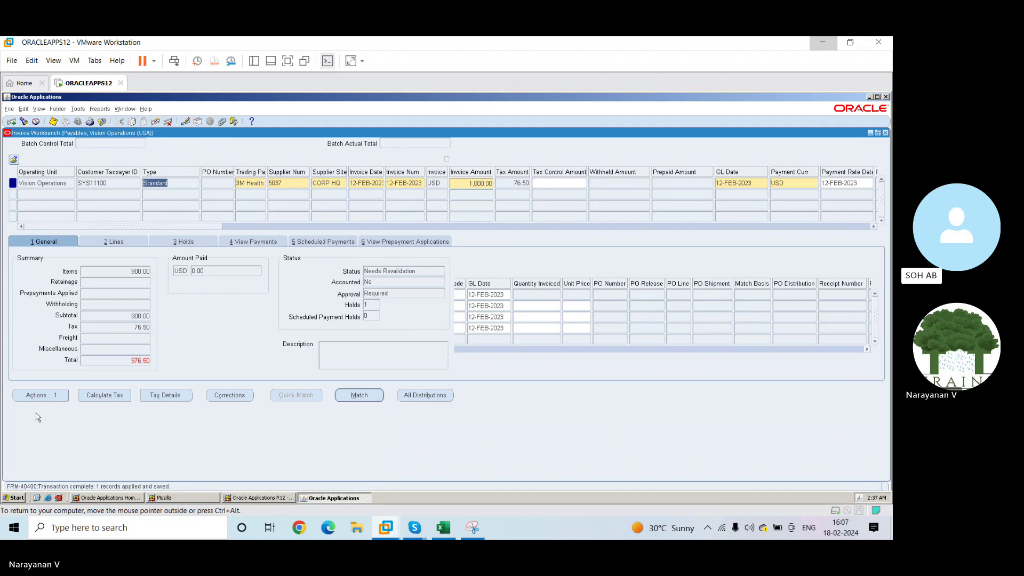
# Run the invoice actions Validate and Validate Related Invoices on the 3M Health Care invoice.
pyautogui.click(42, 395)
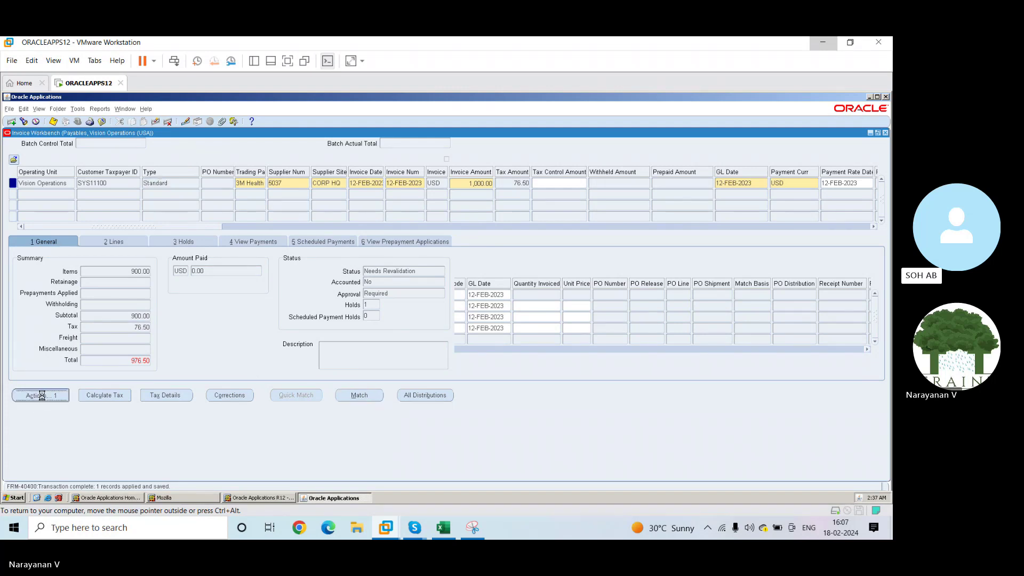
pyautogui.click(342, 197)
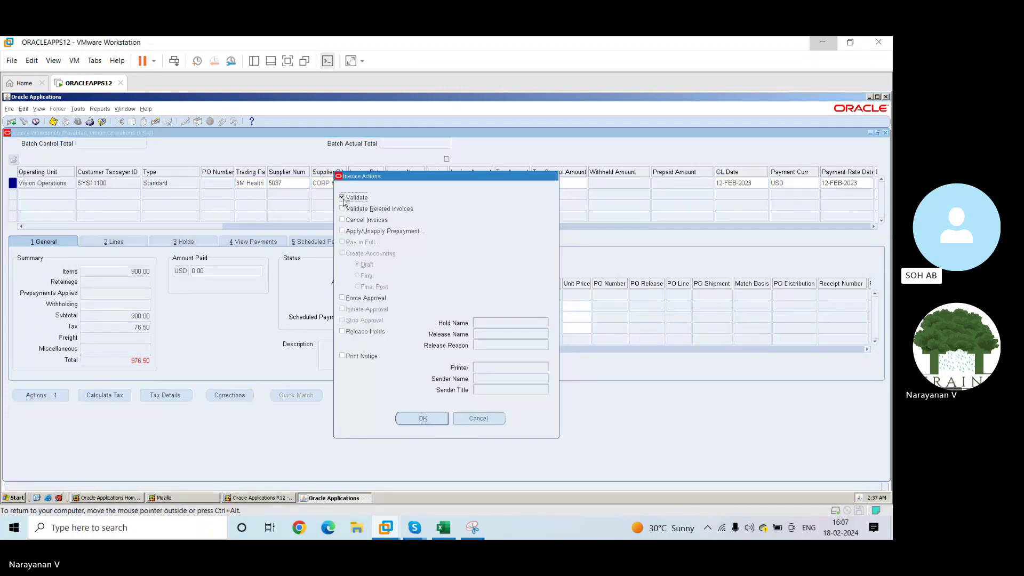
pyautogui.click(342, 209)
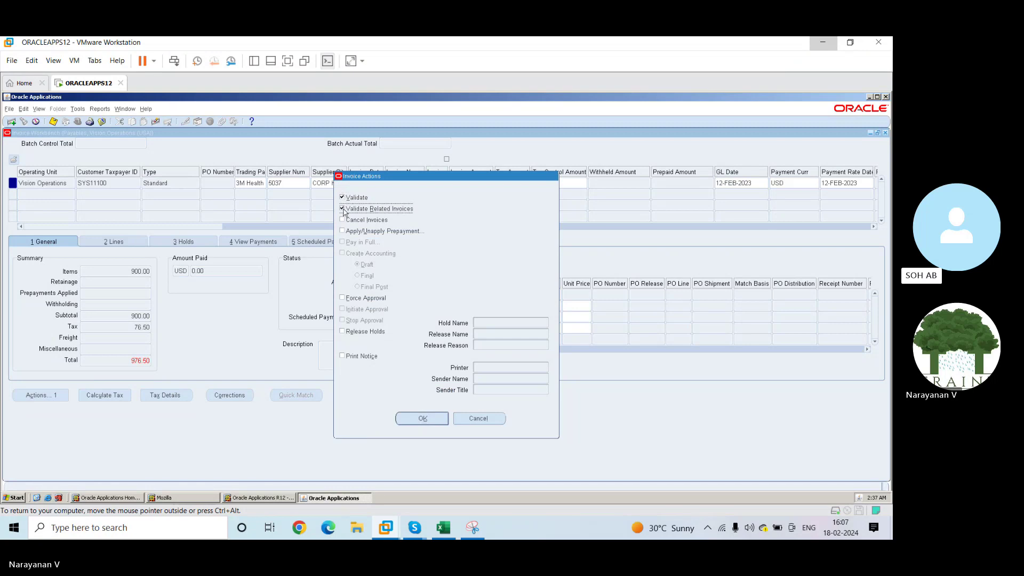
pyautogui.click(425, 418)
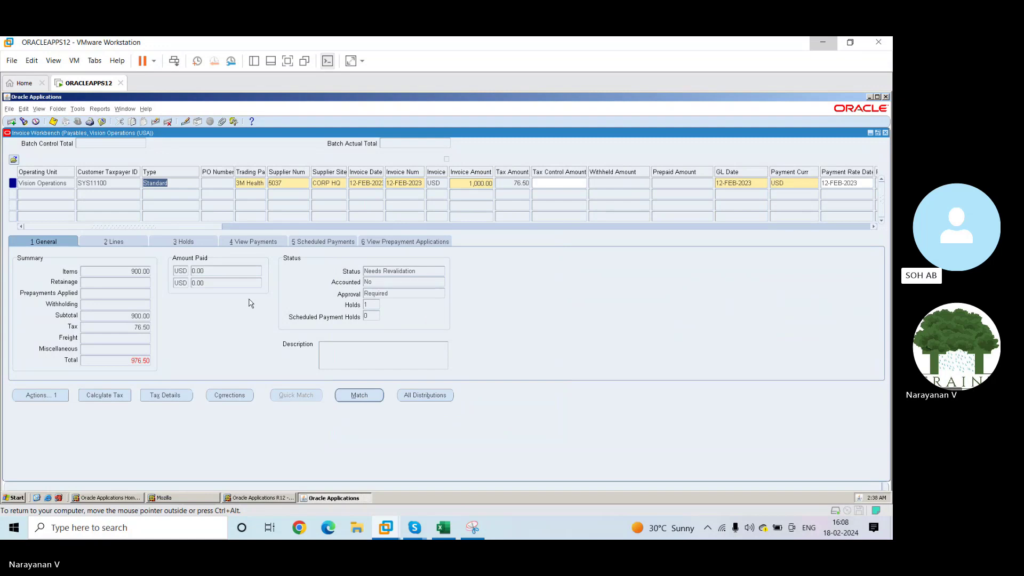
# Find the invoices of supplier number 5037, and run the same search again to check the validation status.
pyautogui.click(23, 122)
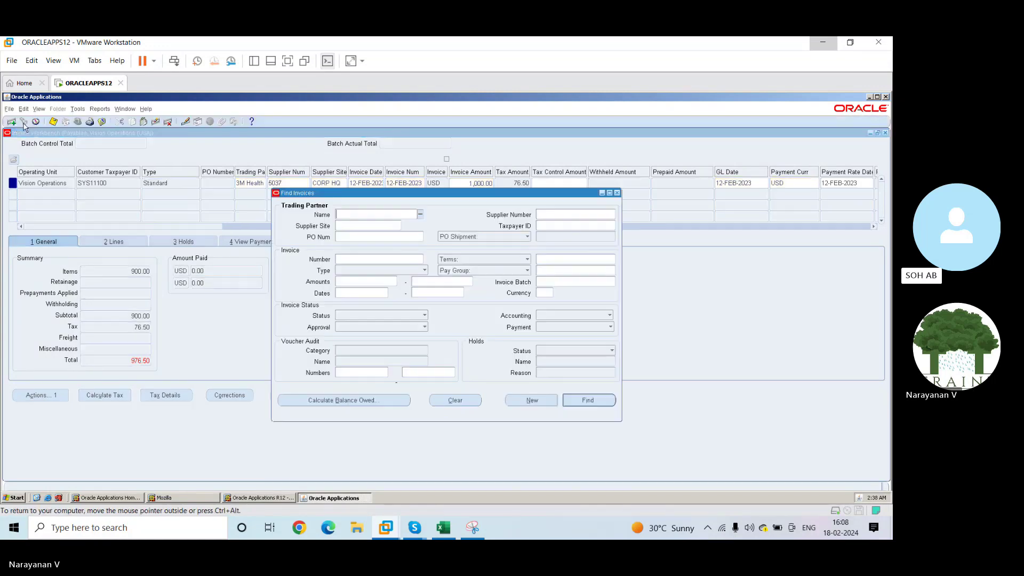
pyautogui.click(566, 214)
pyautogui.write('5037')
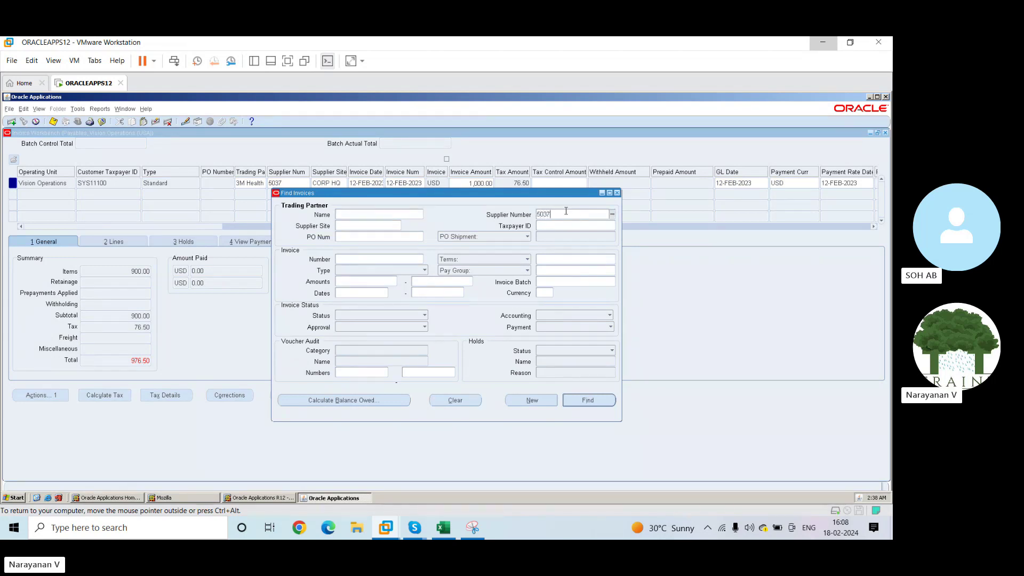
pyautogui.press('Tab')
pyautogui.click(589, 399)
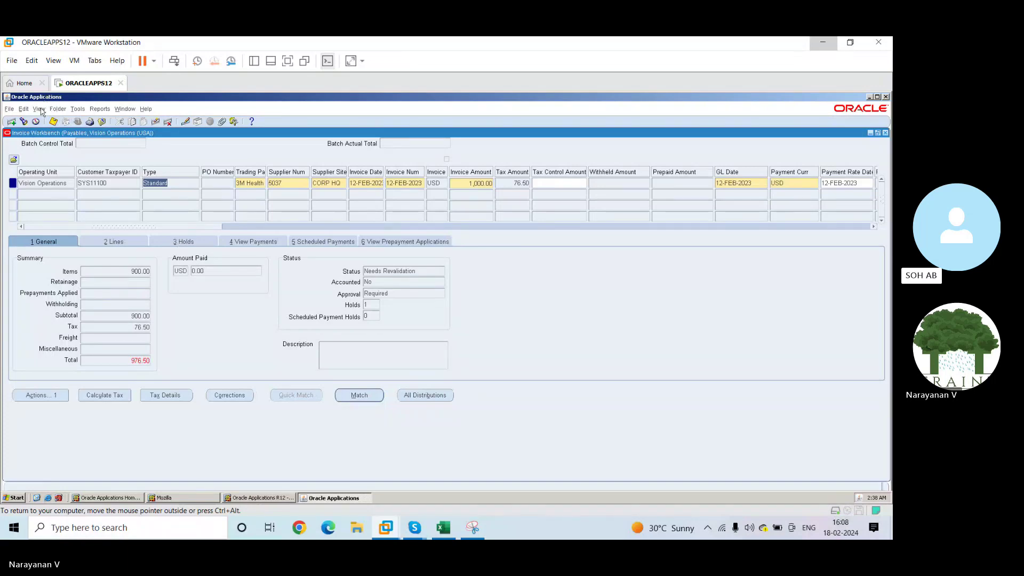
pyautogui.click(24, 122)
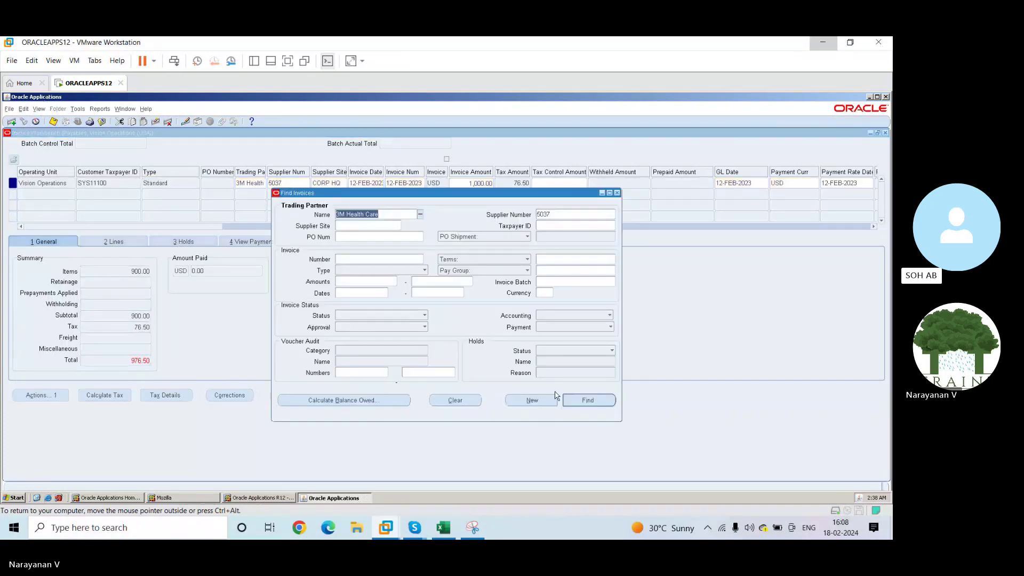
pyautogui.click(603, 405)
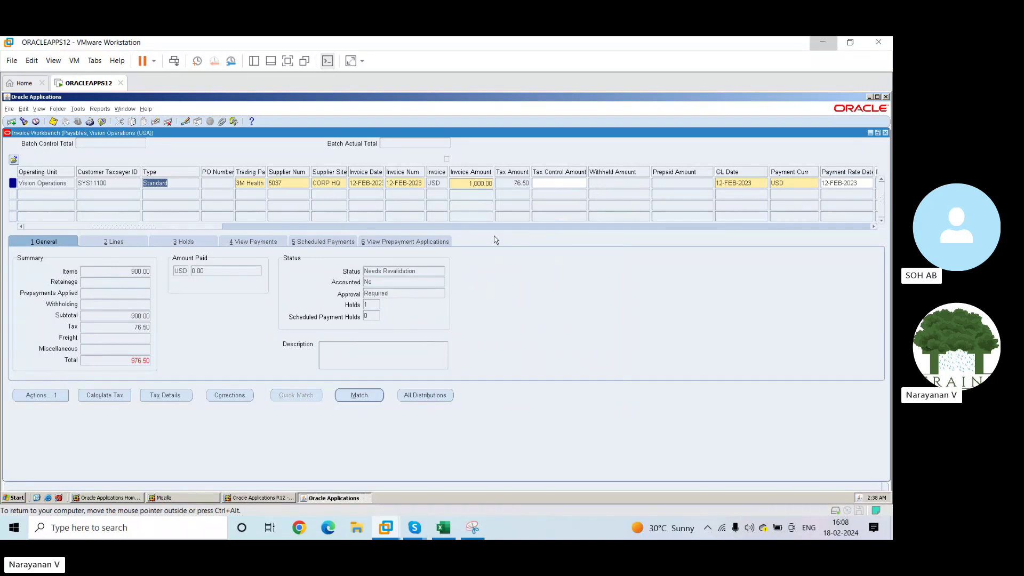
# Query the Invoice Workbench for invoices whose invoice number matches 1%.
pyautogui.press('F11')
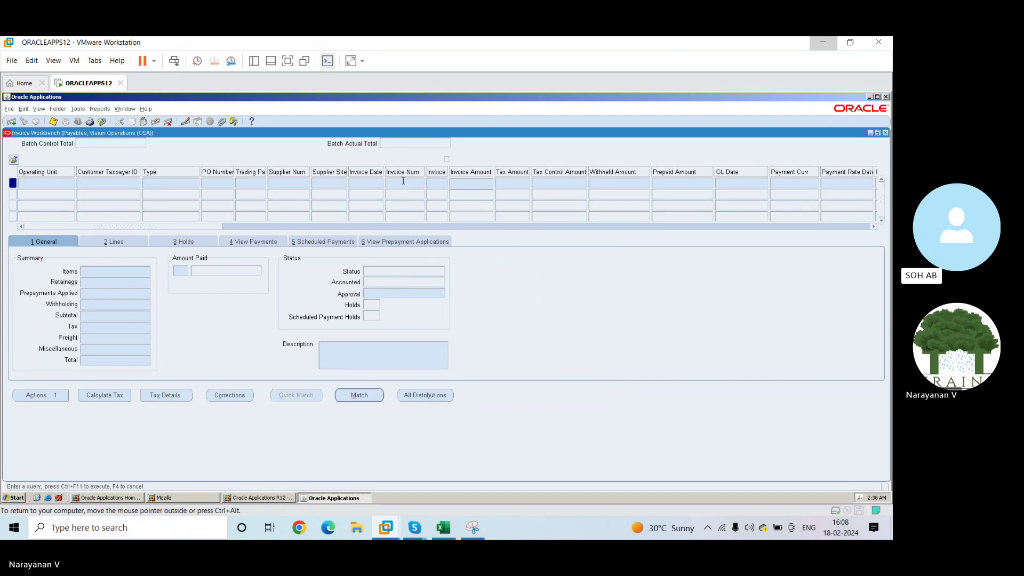
pyautogui.click(403, 181)
pyautogui.write('1')
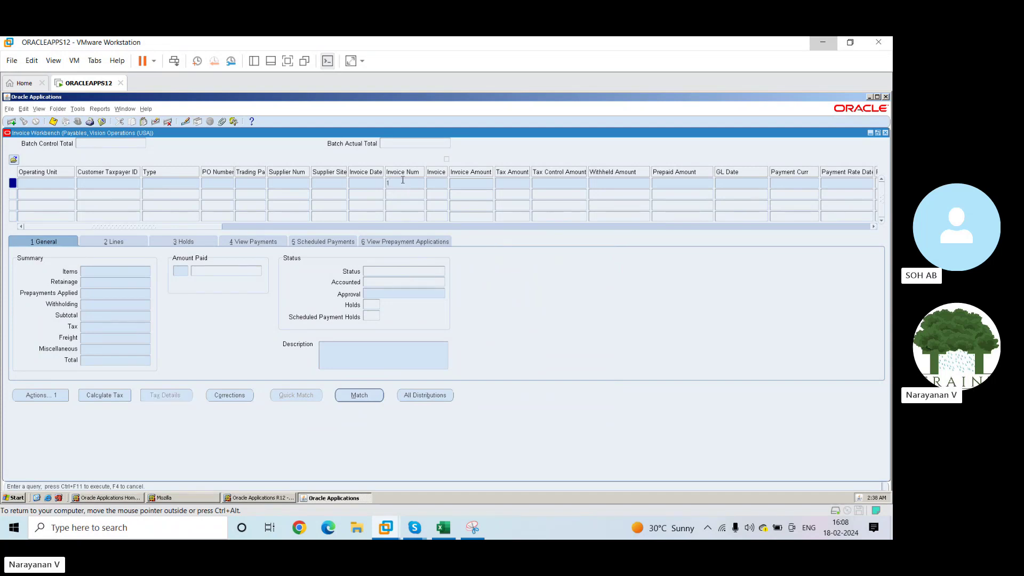
pyautogui.write('%')
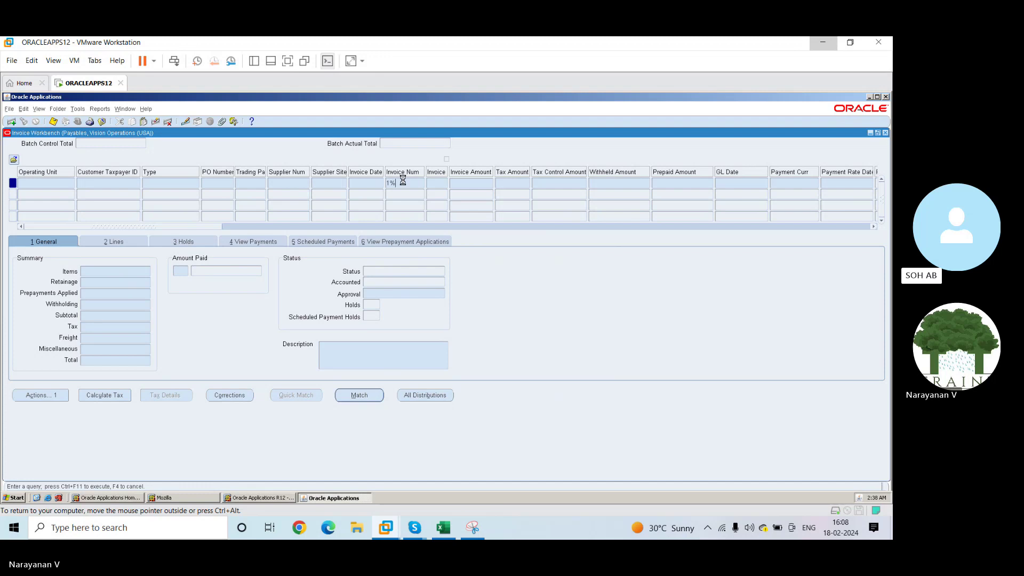
pyautogui.hotkey('ctrl', 'F11')
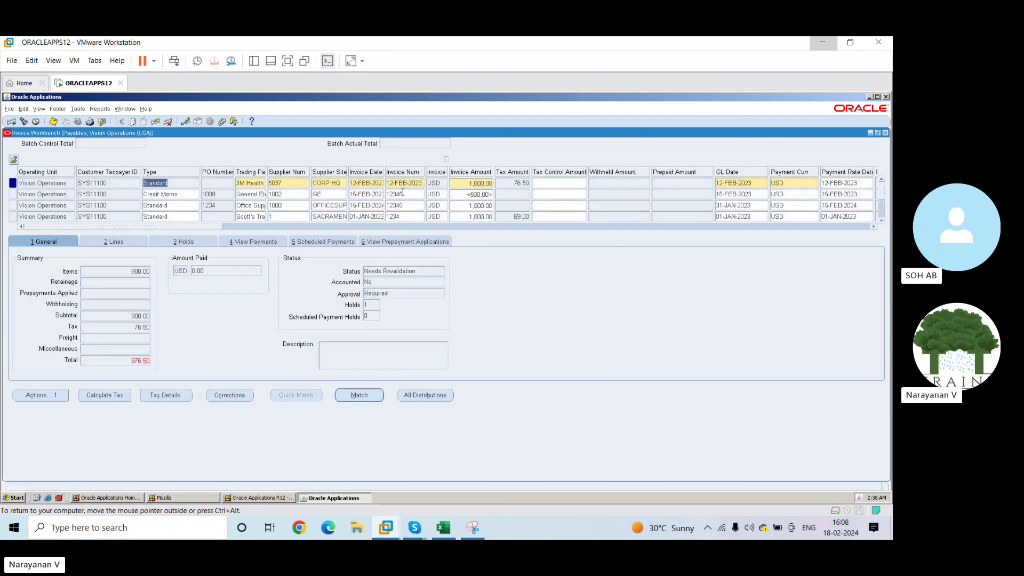
# Go through the listed invoices one by one, down to the GE Capital invoice, and check each one's status.
pyautogui.click(402, 194)
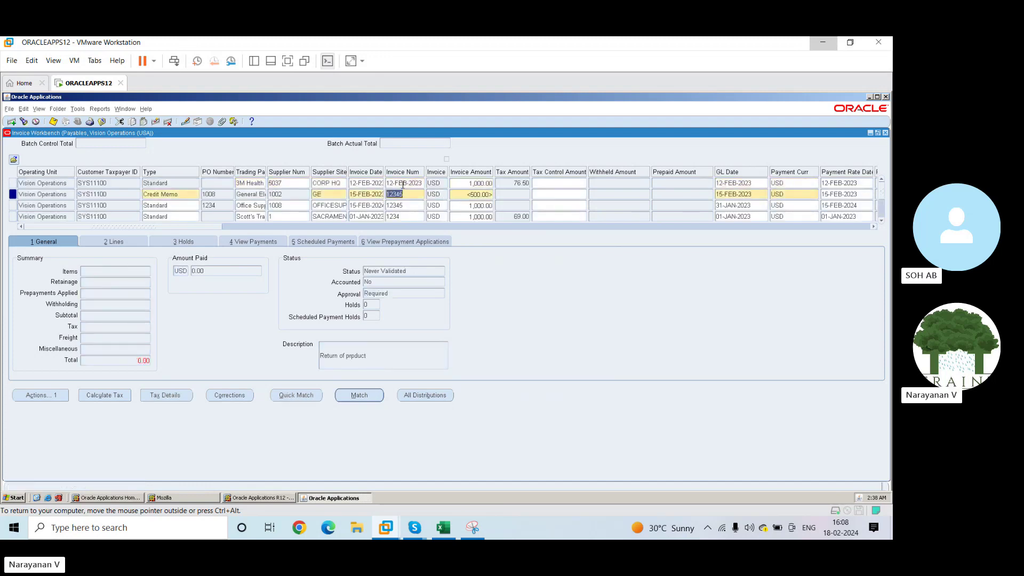
pyautogui.press('Up')
pyautogui.click(403, 194)
pyautogui.click(403, 205)
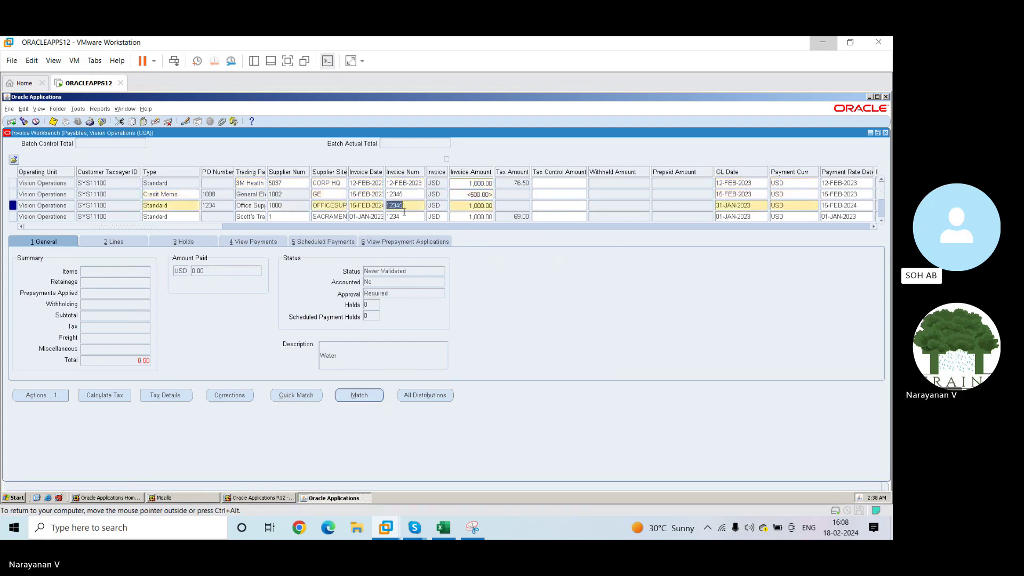
pyautogui.click(404, 215)
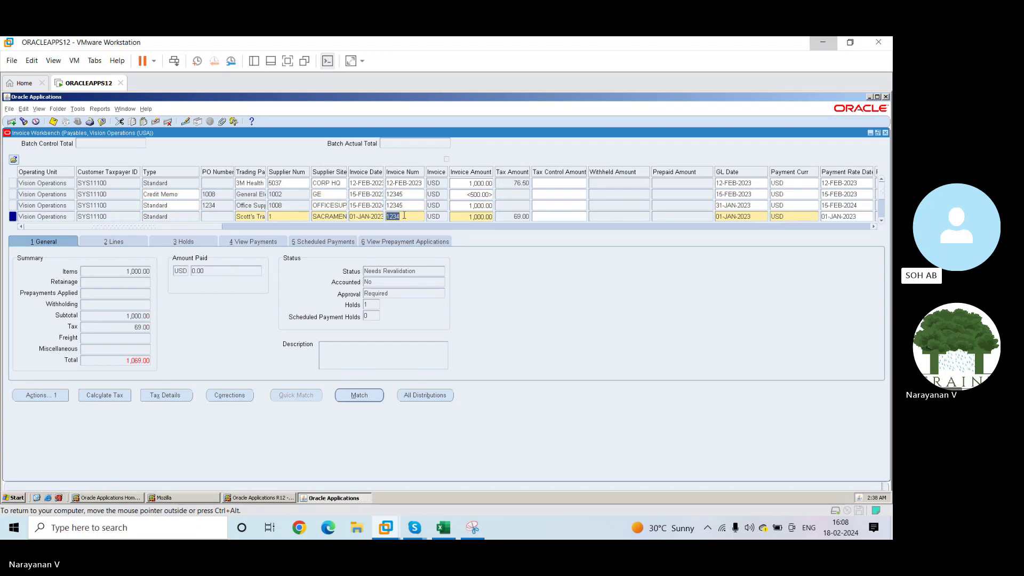
pyautogui.press('Down')
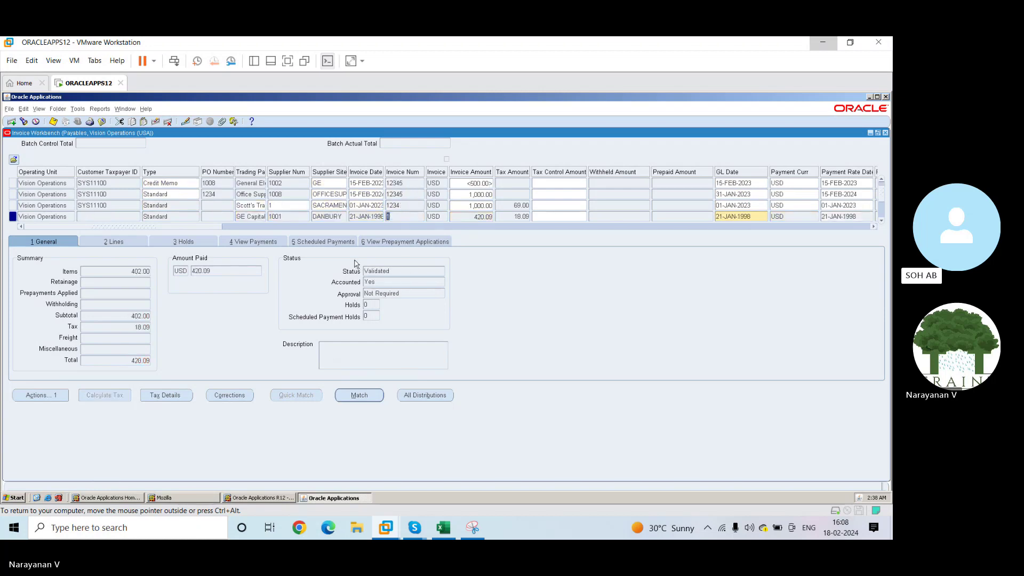
# Examine the GE Capital invoice's payments, holds, lines and general status.
pyautogui.click(252, 242)
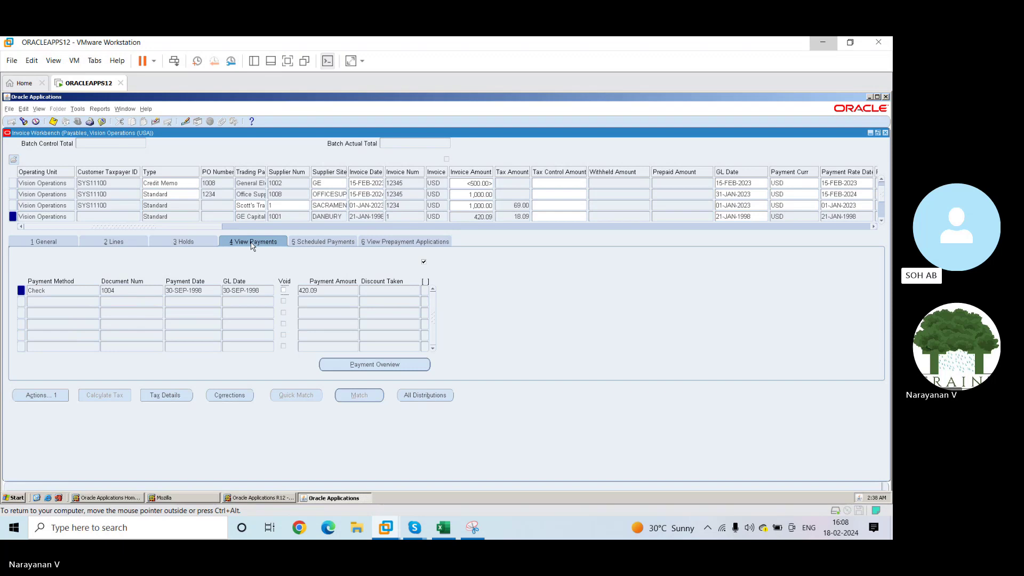
pyautogui.click(202, 242)
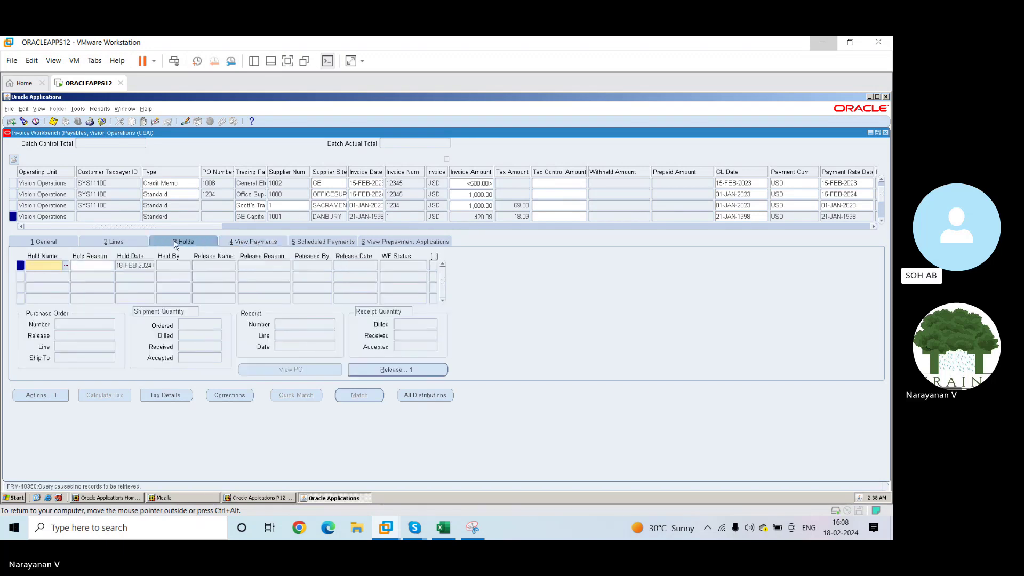
pyautogui.click(132, 245)
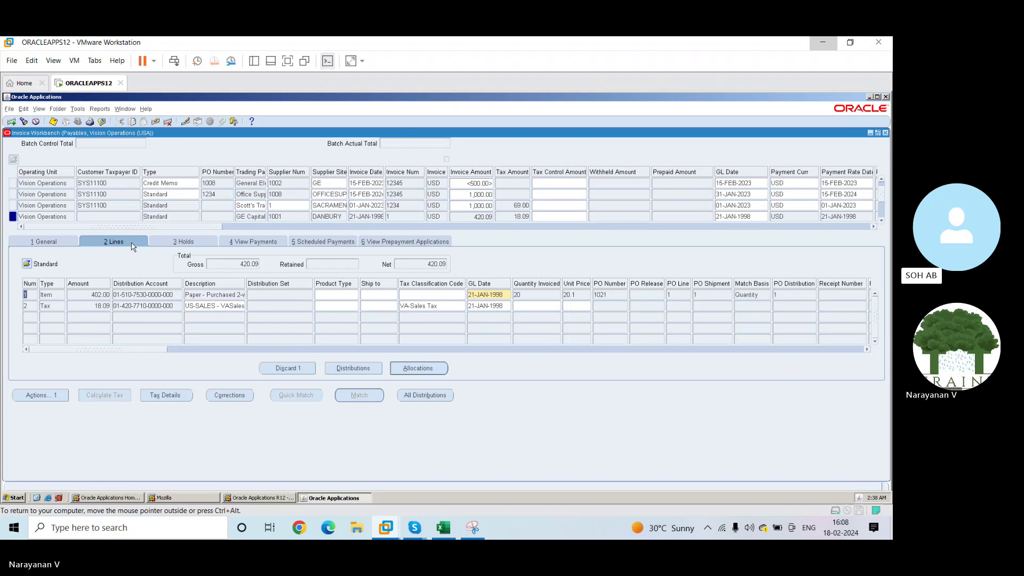
pyautogui.click(38, 242)
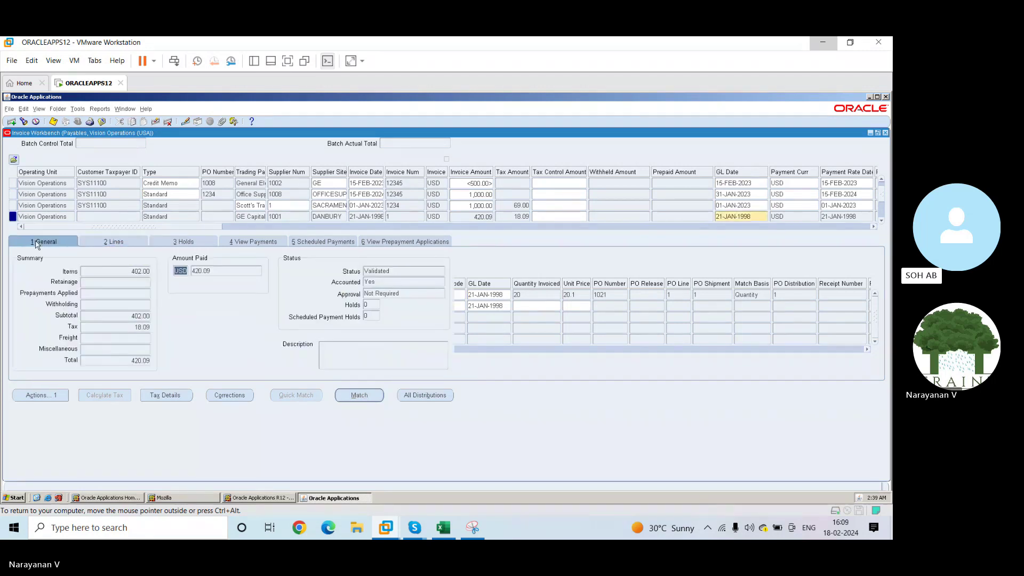
pyautogui.doubleClick(331, 216)
pyautogui.click(882, 221)
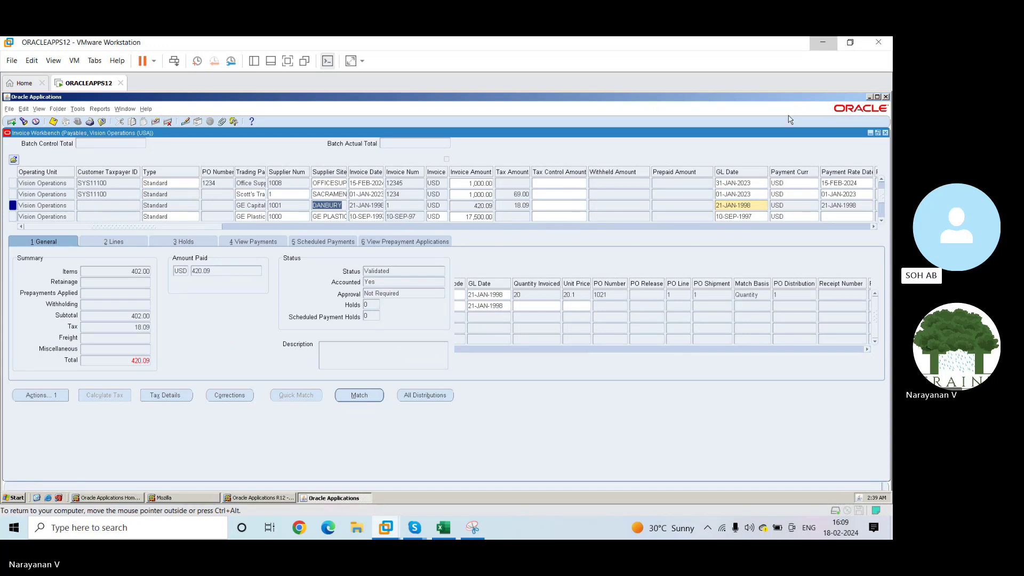
# Close the Invoice Workbench and switch to the Payables, Vision Operations (USA) responsibility.
pyautogui.click(885, 132)
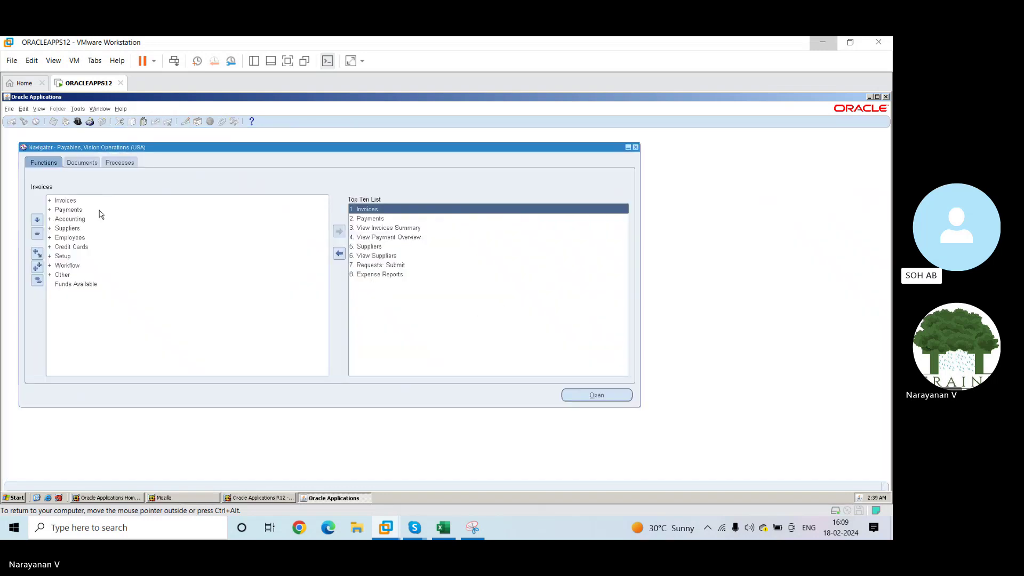
pyautogui.click(78, 121)
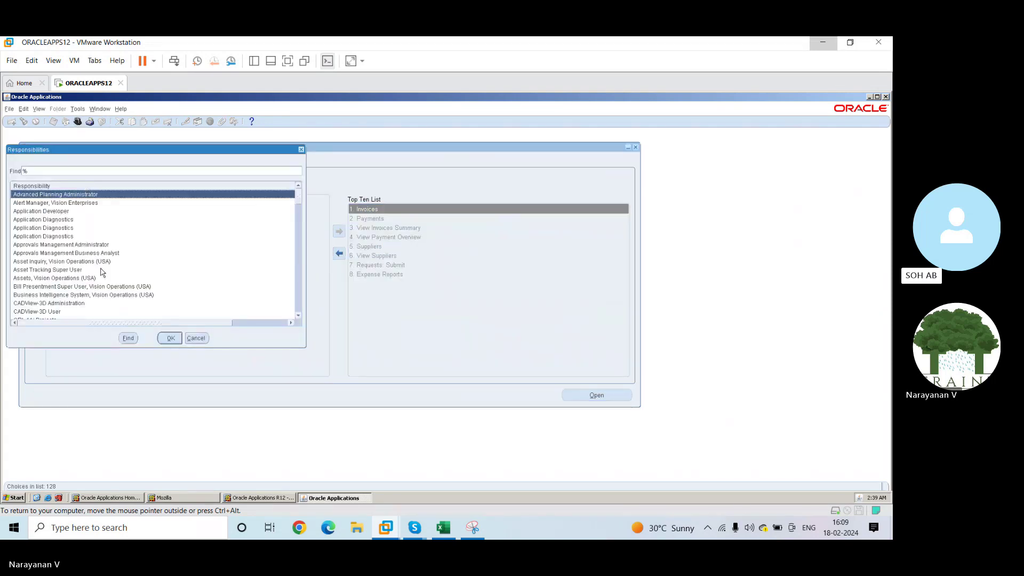
pyautogui.write('paya')
pyautogui.press('Return')
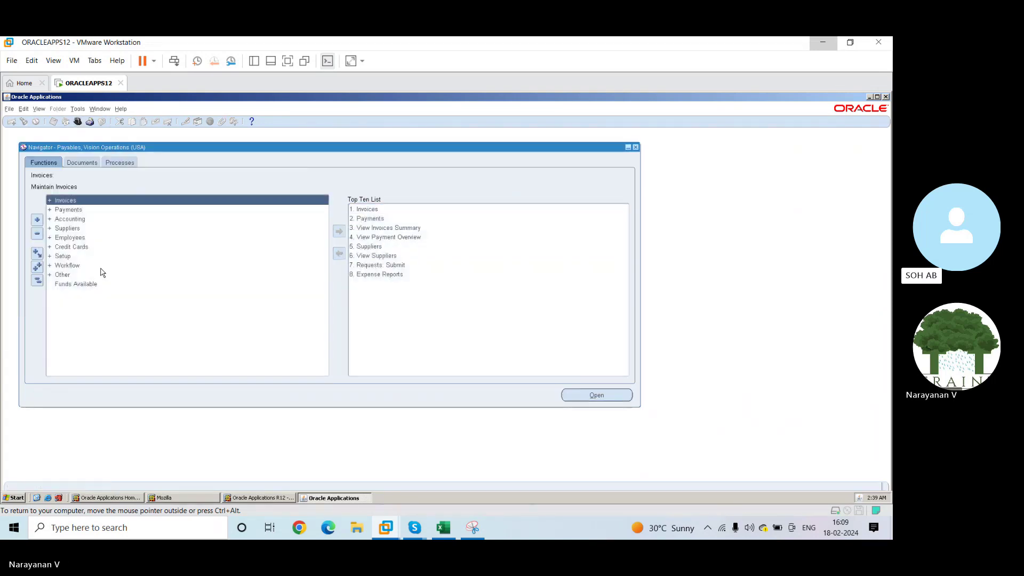
# Look through the Payables Setup functions, including the Calendar entries, in the Navigator.
pyautogui.doubleClick(63, 257)
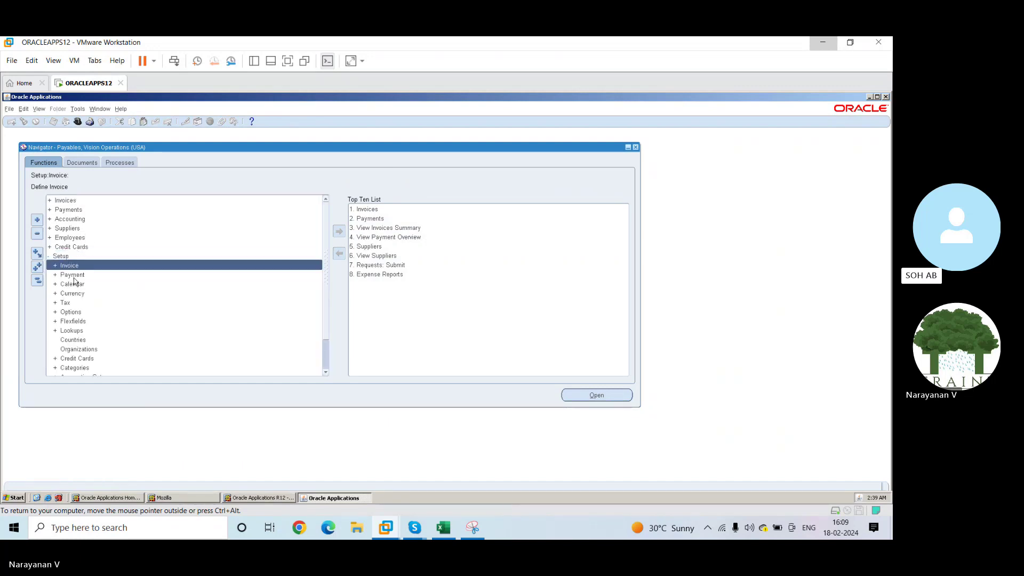
pyautogui.doubleClick(75, 284)
pyautogui.click(78, 293)
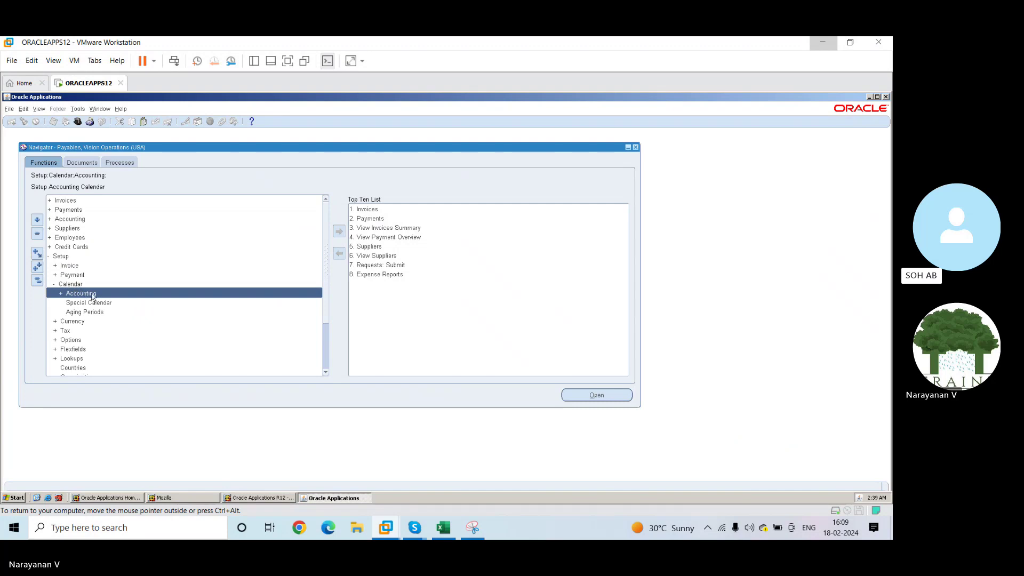
pyautogui.click(326, 372)
pyautogui.click(325, 372)
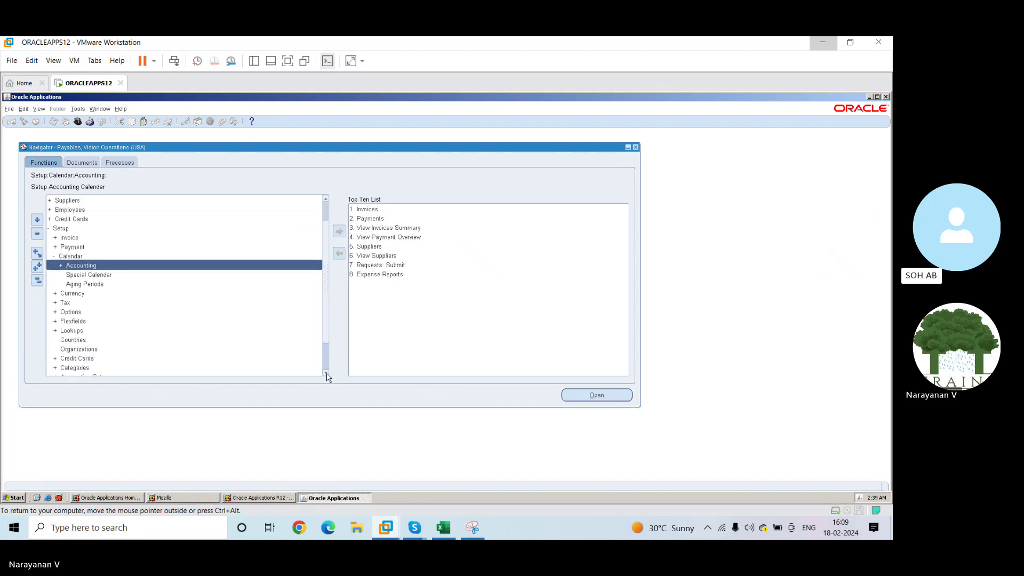
pyautogui.click(326, 373)
pyautogui.click(326, 372)
pyautogui.click(326, 372)
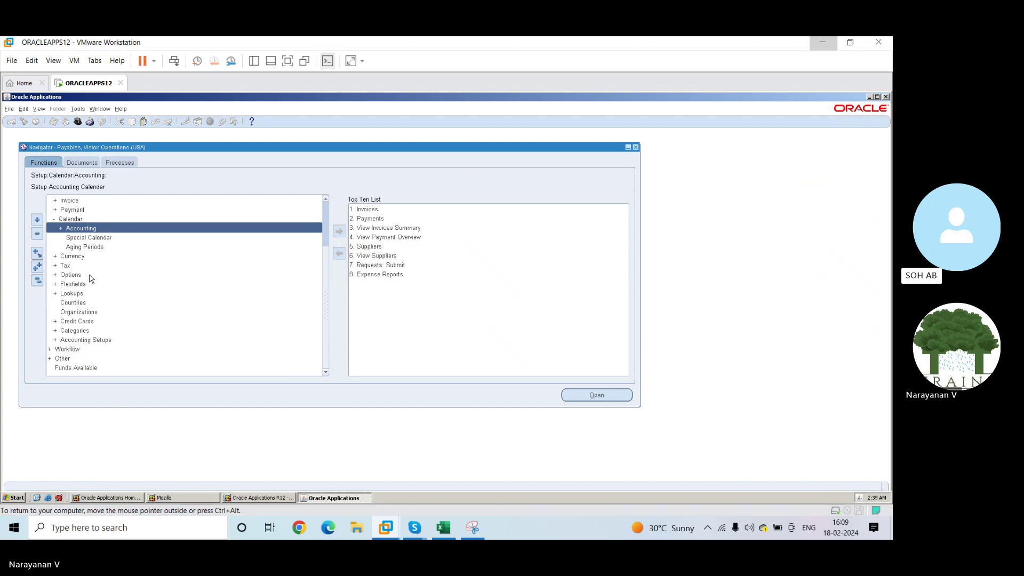
pyautogui.click(53, 220)
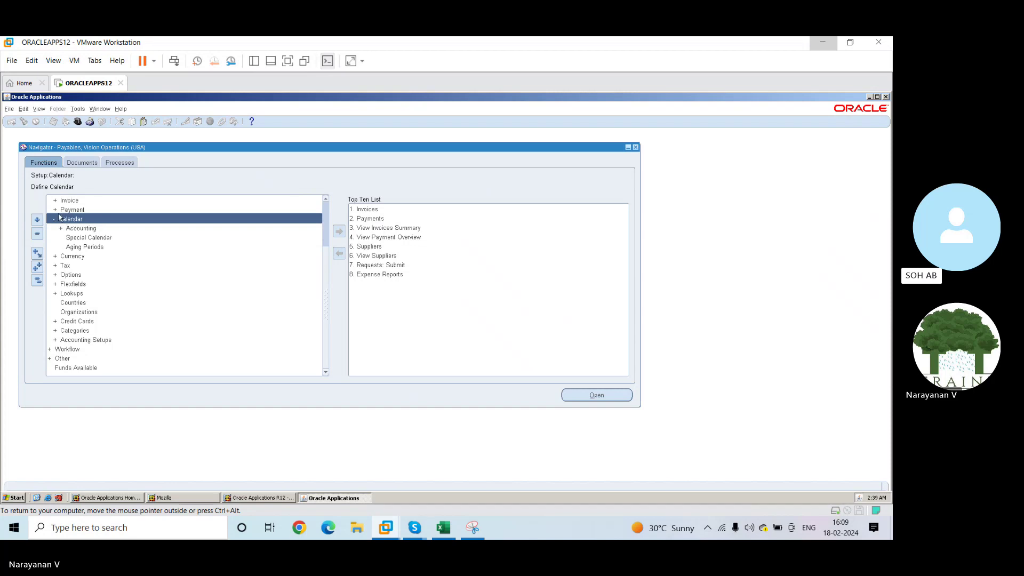
pyautogui.click(55, 220)
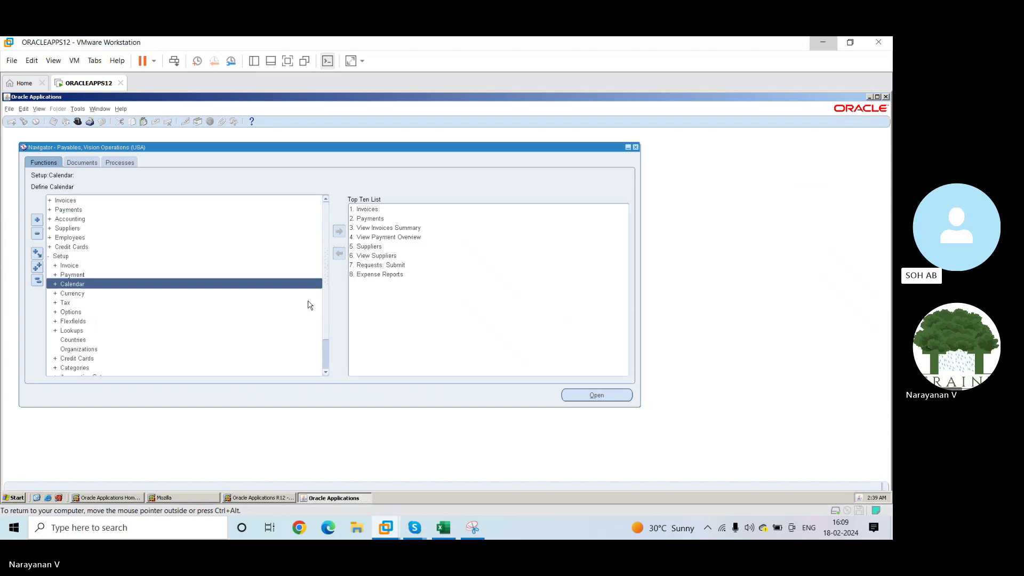
pyautogui.scroll(-3, 327, 305)
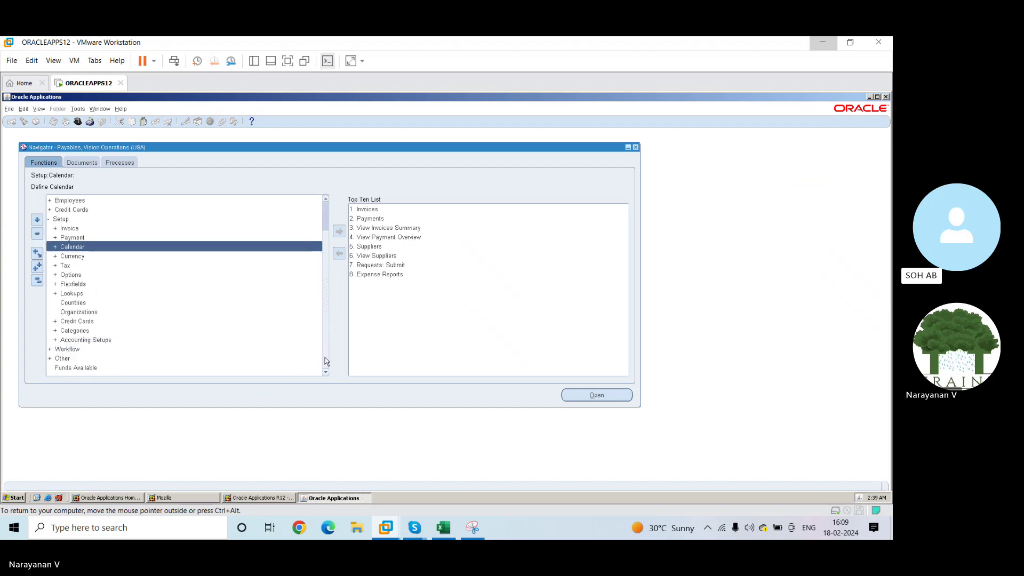
pyautogui.scroll(3, 325, 341)
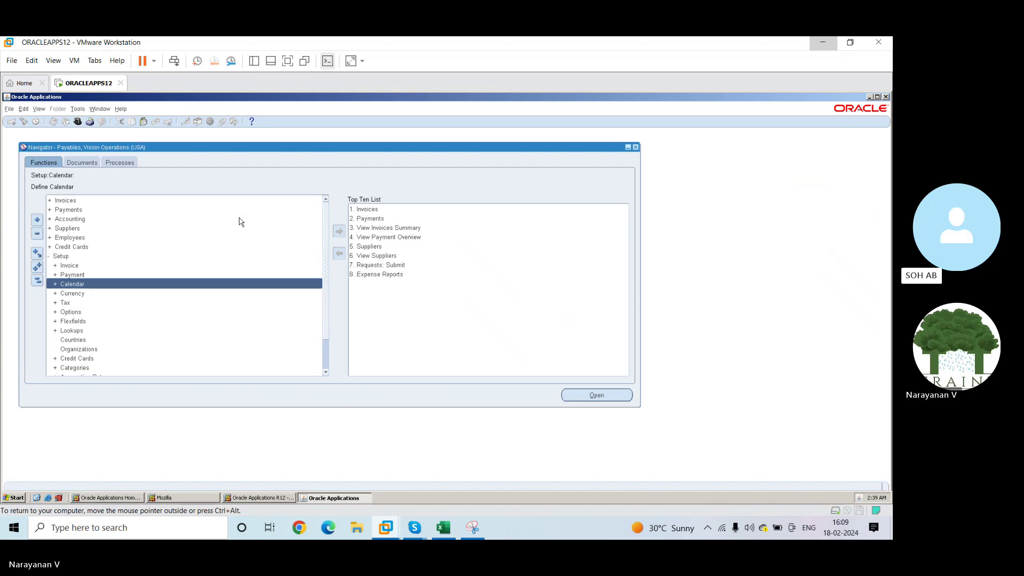
# Open the Invoice Workbench for invoice entry and maximize its window.
pyautogui.doubleClick(66, 210)
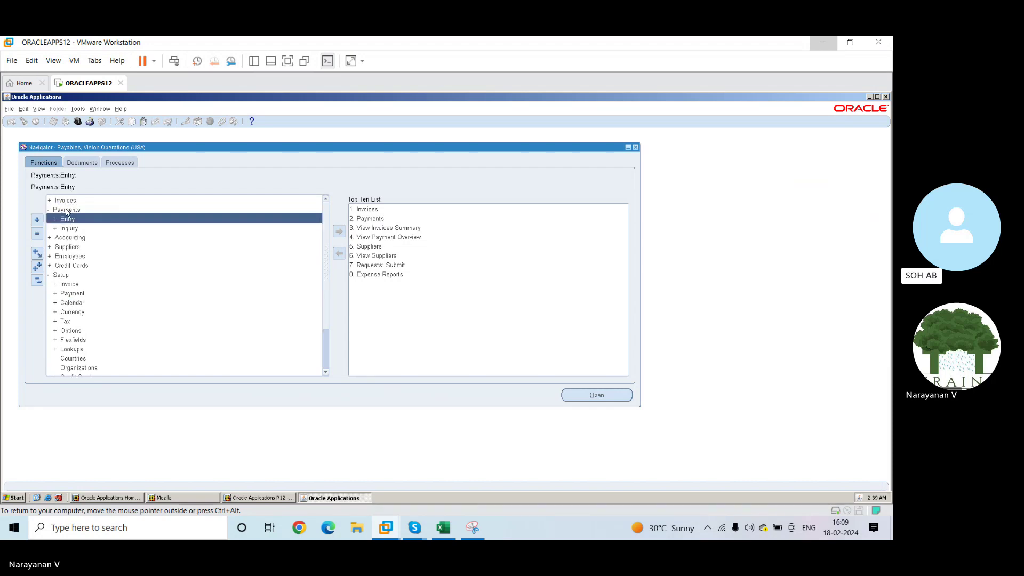
pyautogui.click(66, 201)
pyautogui.doubleClick(68, 201)
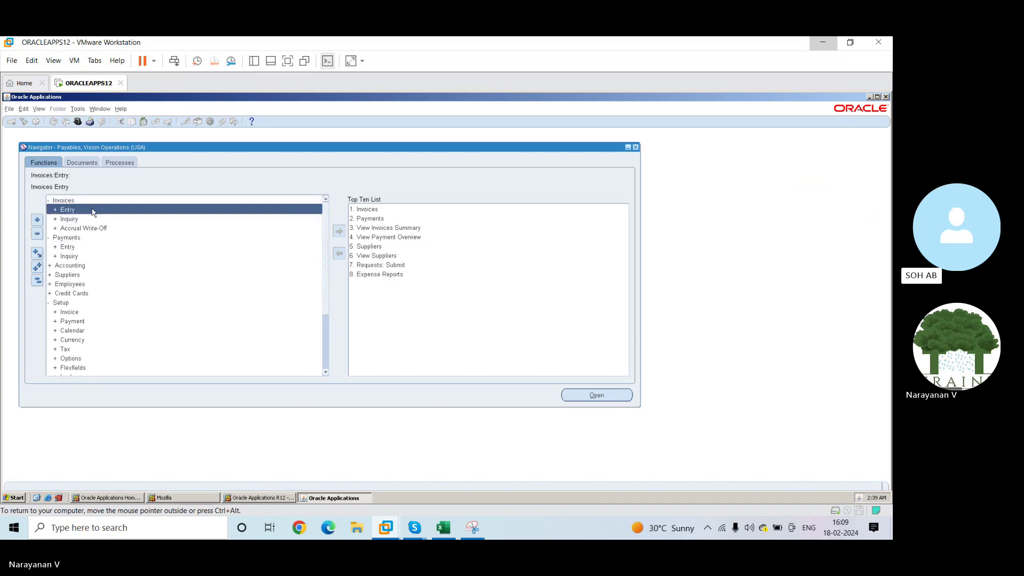
pyautogui.doubleClick(91, 211)
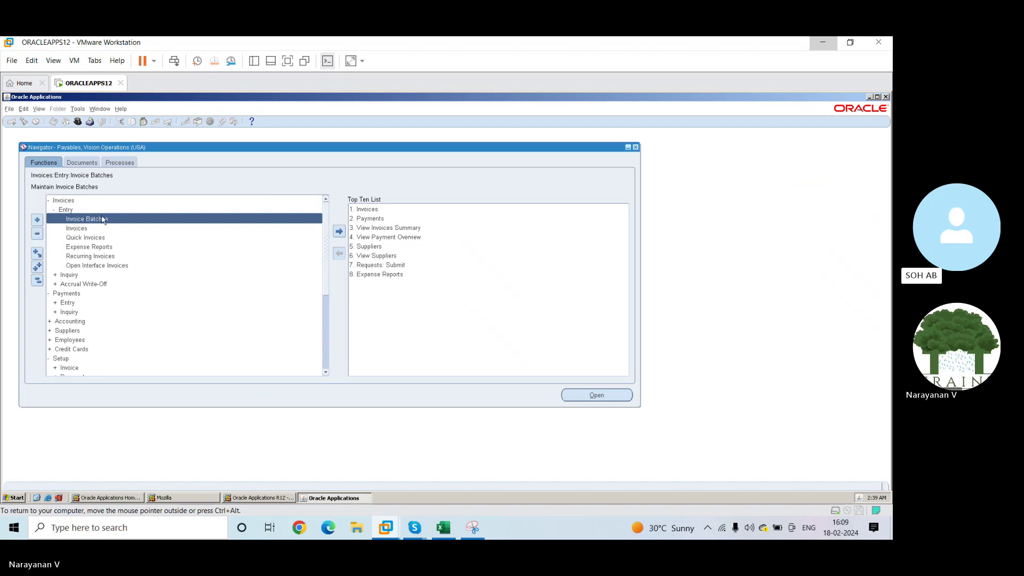
pyautogui.doubleClick(83, 228)
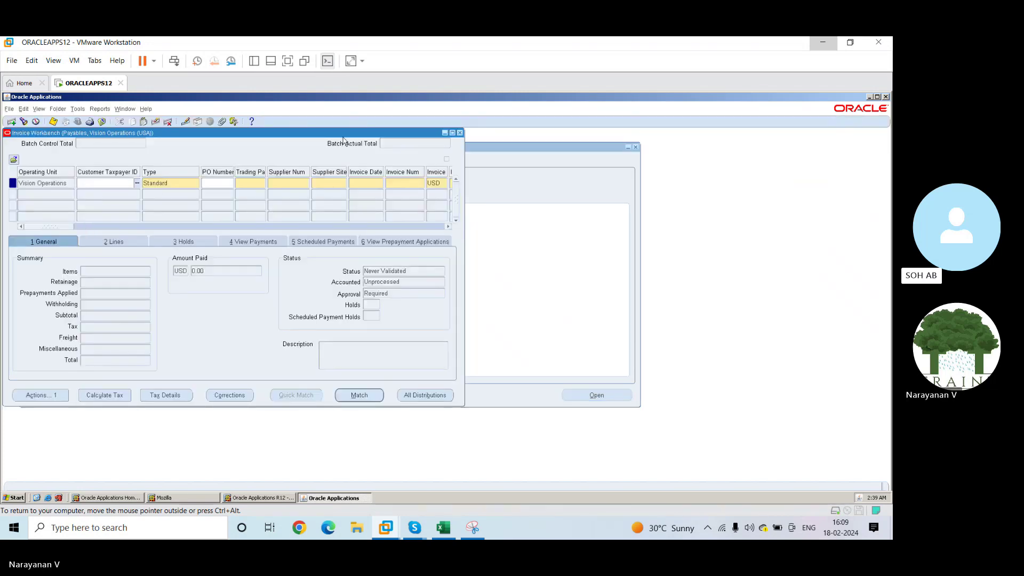
pyautogui.click(452, 132)
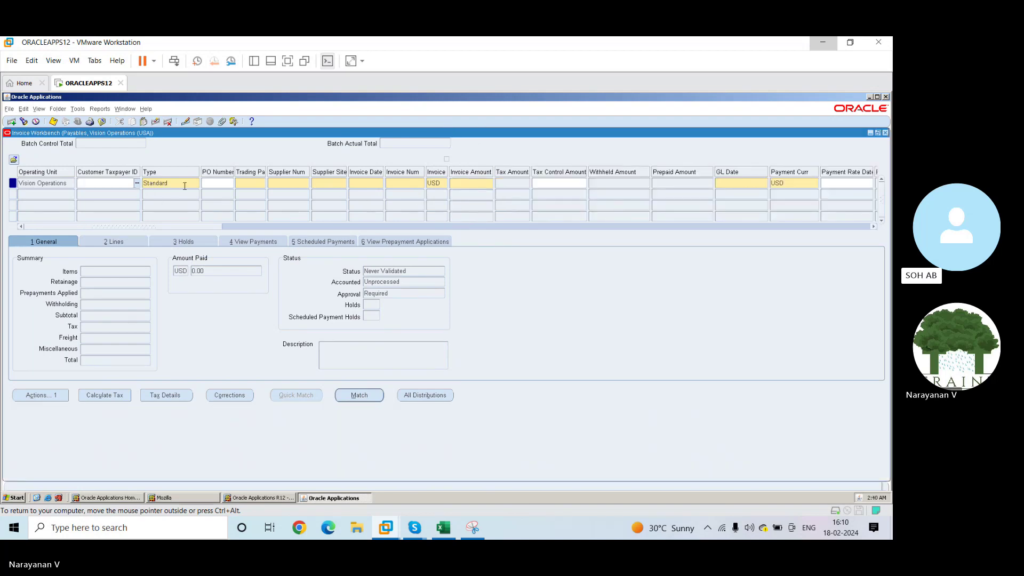
# Set 3M Health Care as the trading partner of the new Standard invoice.
pyautogui.click(246, 182)
pyautogui.write('om')
pyautogui.press('Tab')
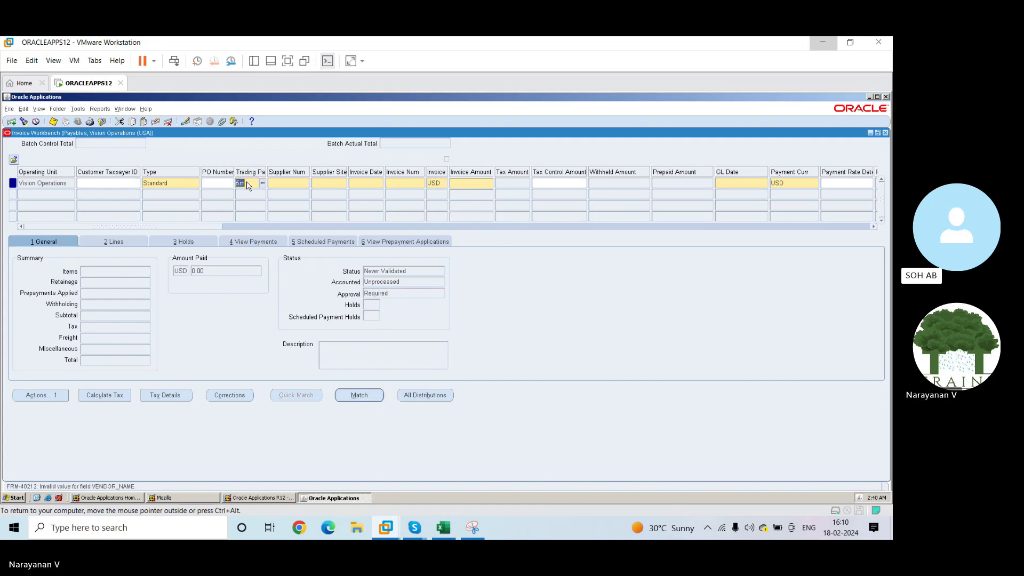
pyautogui.press('BackSpace')
pyautogui.write('3M')
pyautogui.press('Tab')
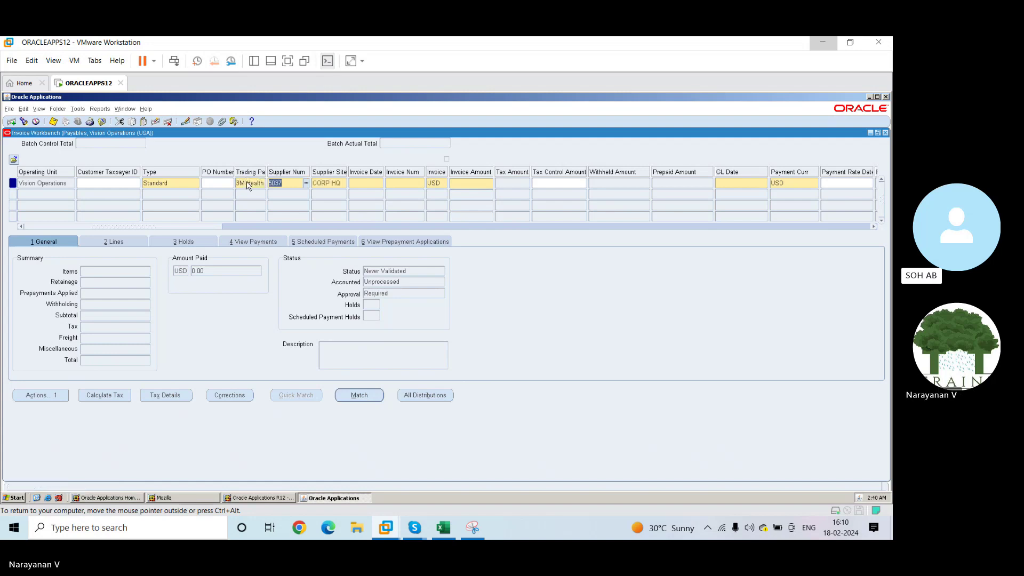
# Set the new invoice's date to 01-FEB-2023 and accept the date although it is over a year old.
pyautogui.click(369, 184)
pyautogui.write('1-FEB')
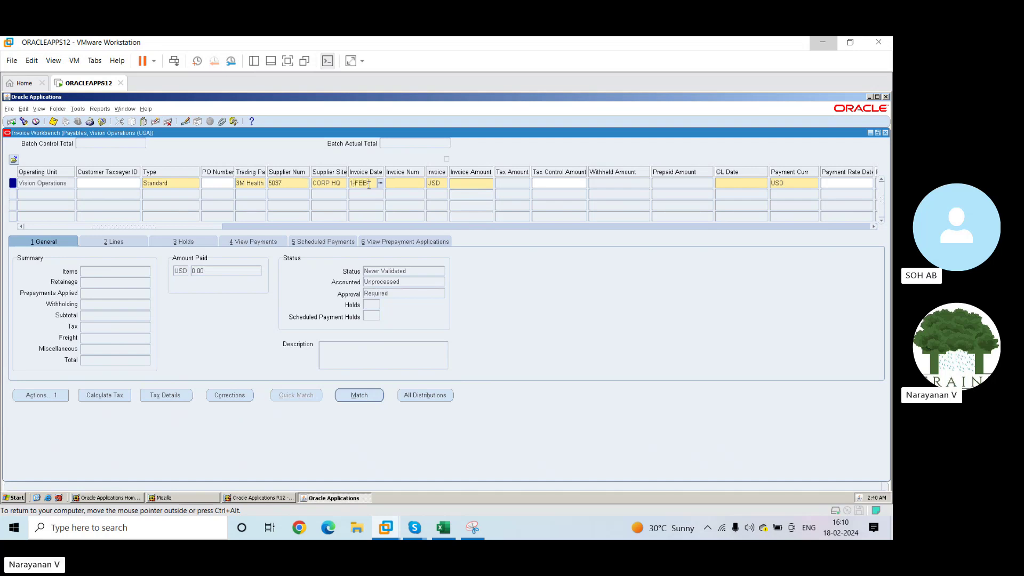
pyautogui.write('-203')
pyautogui.press('BackSpace')
pyautogui.write('23')
pyautogui.press('Tab')
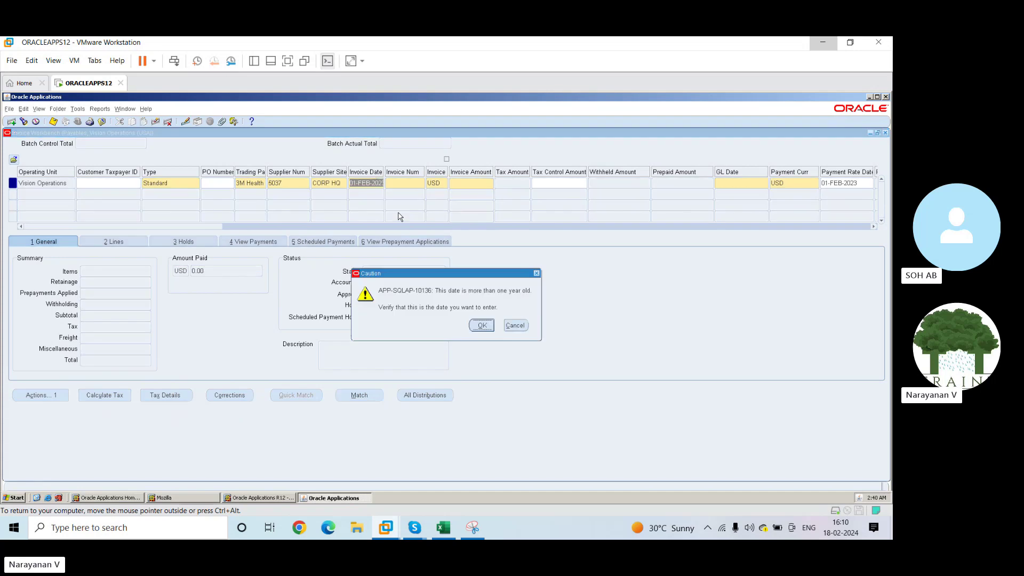
pyautogui.click(481, 326)
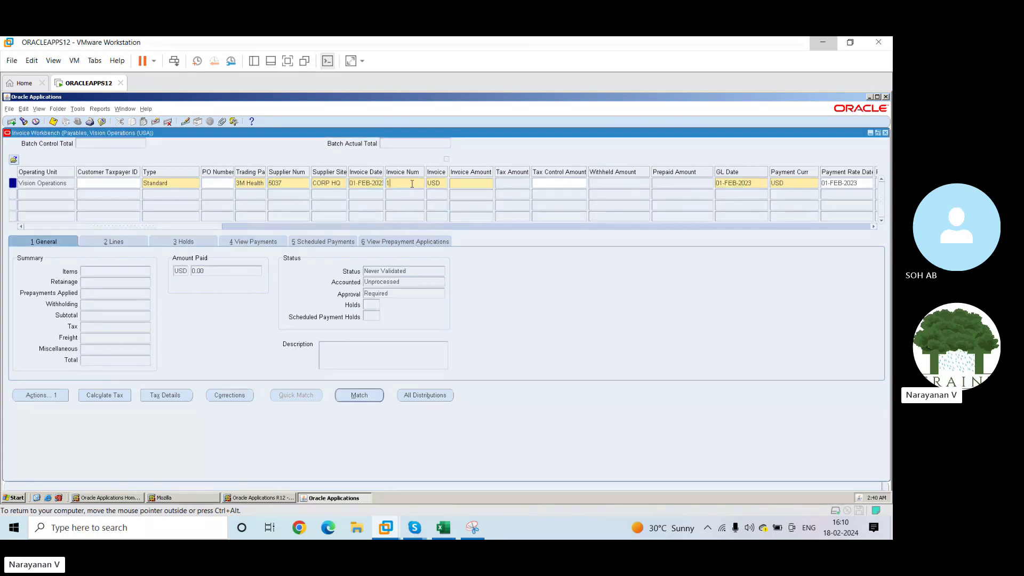
# Enter invoice number 1234 and an invoice amount of 500 in USD, and save the invoice header.
pyautogui.write('1234')
pyautogui.press('Tab')
pyautogui.press('Tab')
pyautogui.press('Tab')
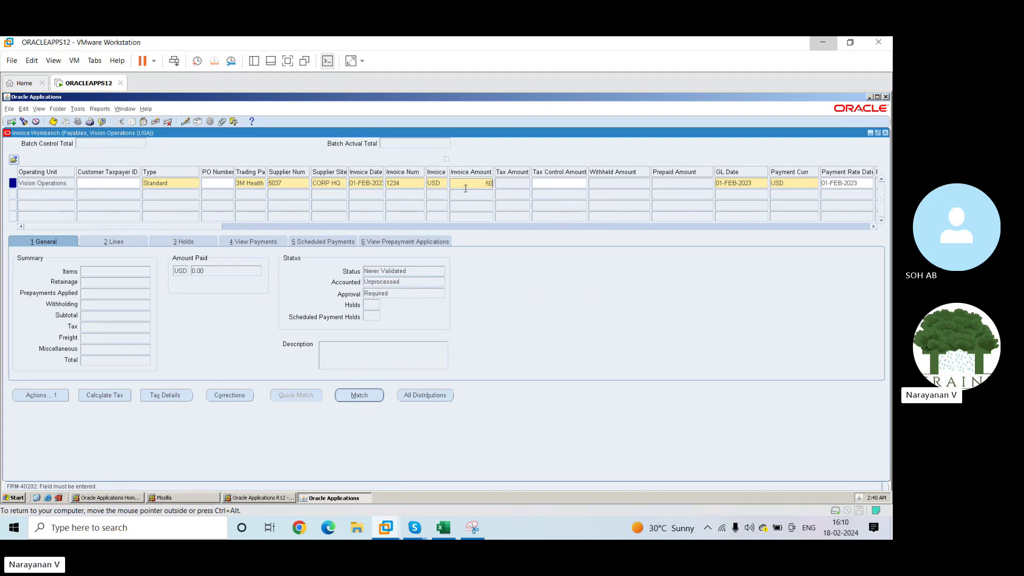
pyautogui.write('0')
pyautogui.press('Tab')
pyautogui.hotkey('ctrl', 's')
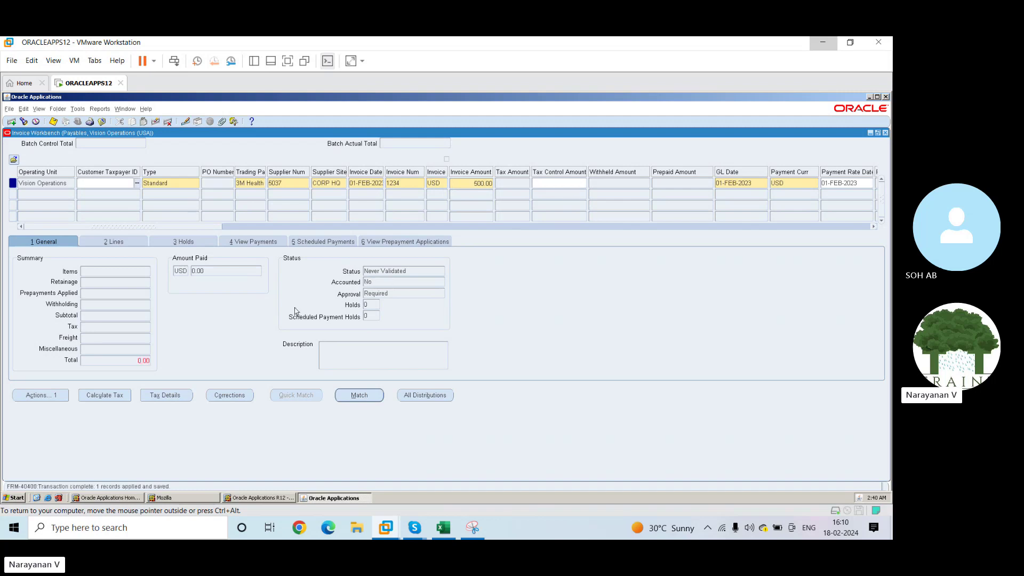
# Enter an amount of 500 on the first Item line of invoice 1234.
pyautogui.click(137, 241)
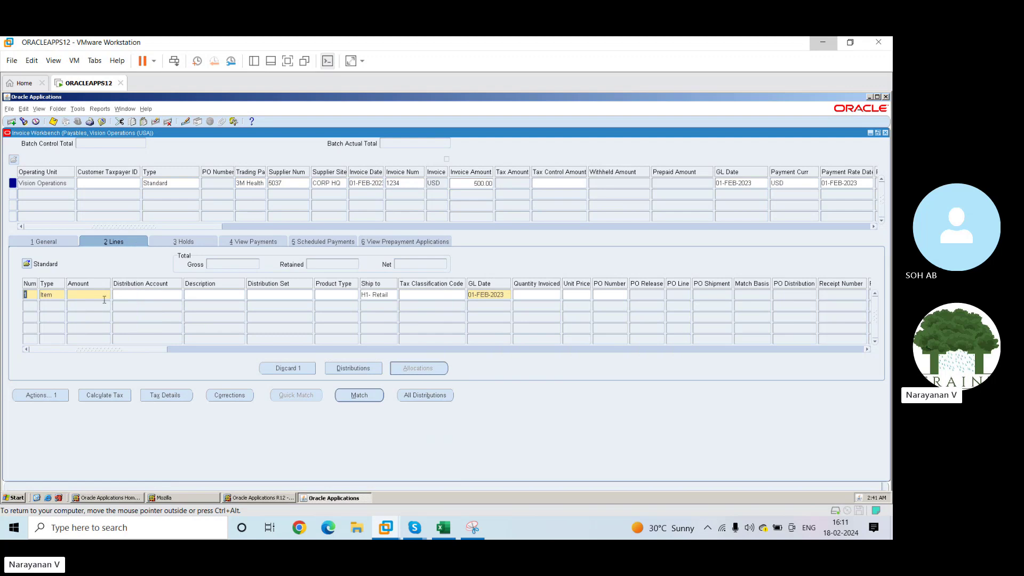
pyautogui.click(90, 295)
pyautogui.write('500')
pyautogui.press('Tab')
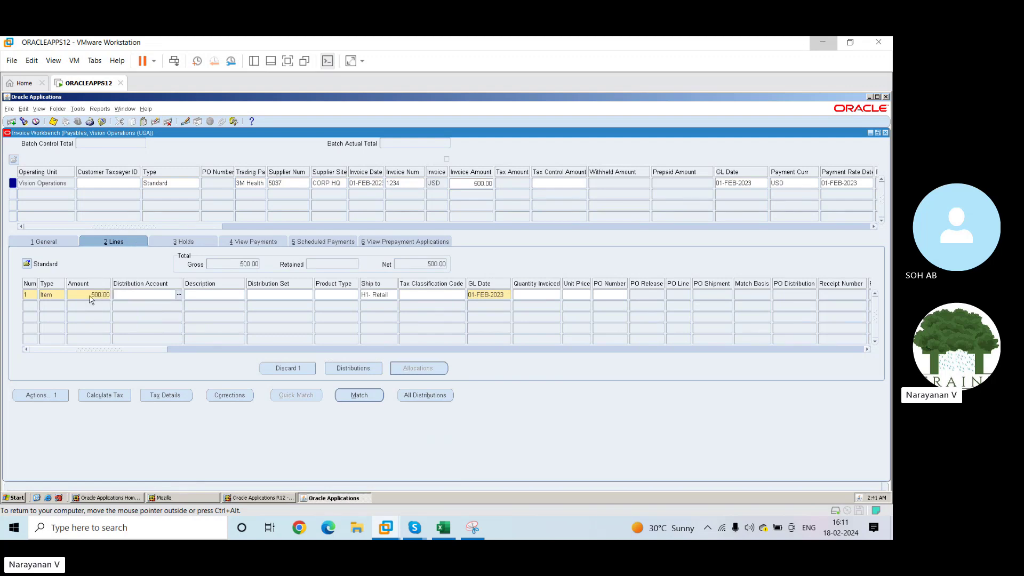
# Assign the Item line's distribution account with the Audit Fee account alias and save the line.
pyautogui.click(179, 295)
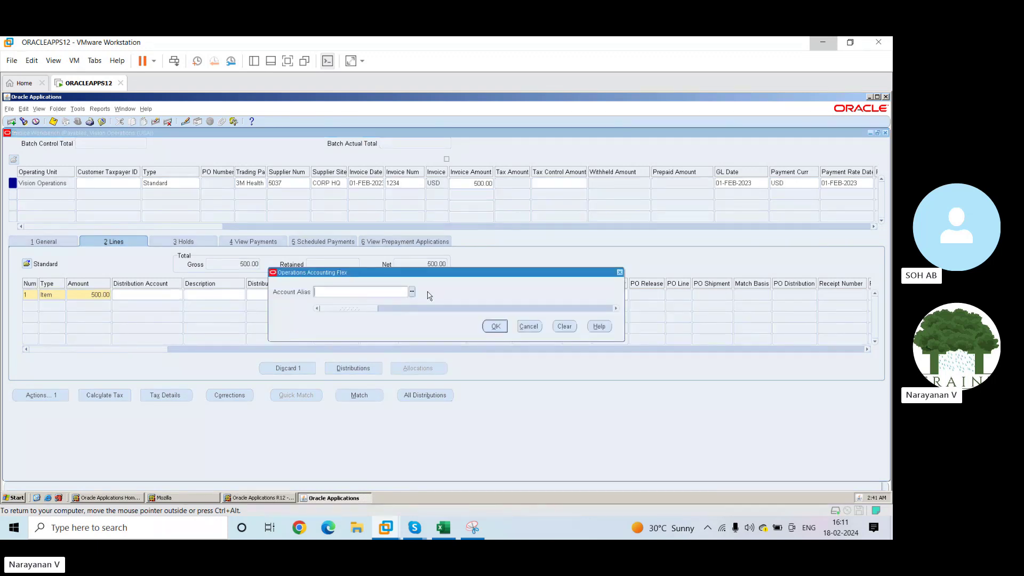
pyautogui.click(412, 292)
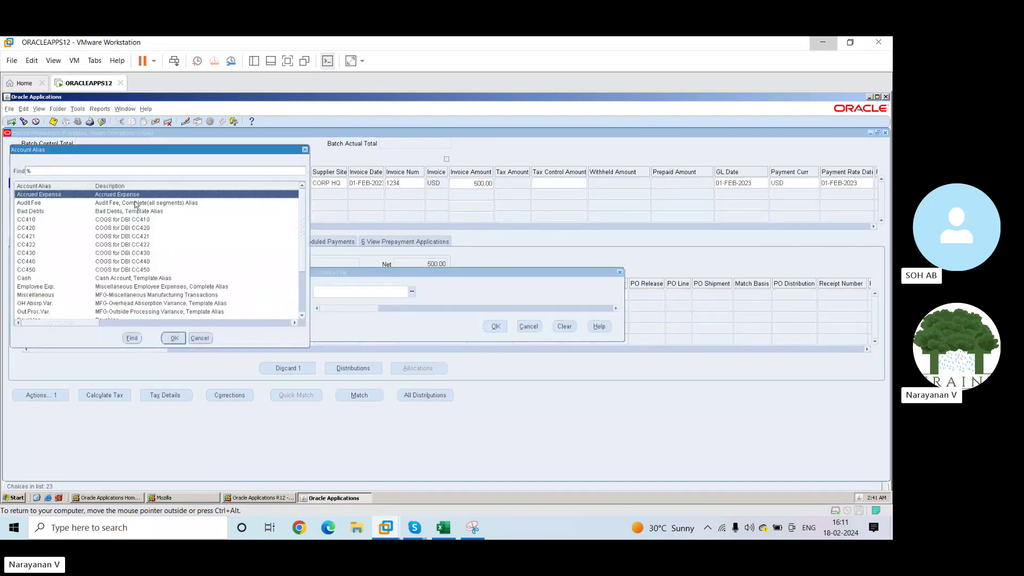
pyautogui.click(100, 208)
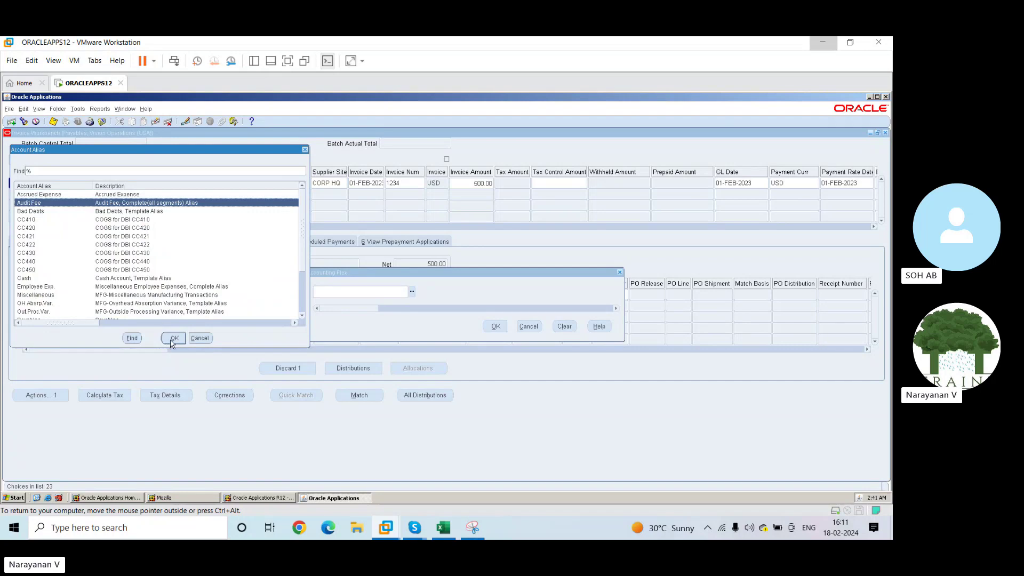
pyautogui.click(174, 338)
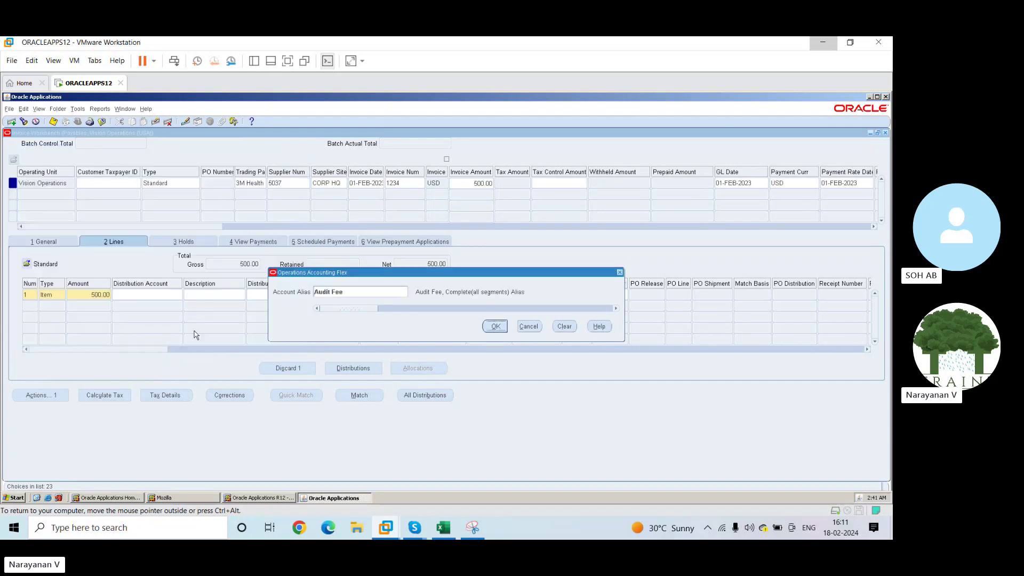
pyautogui.click(495, 326)
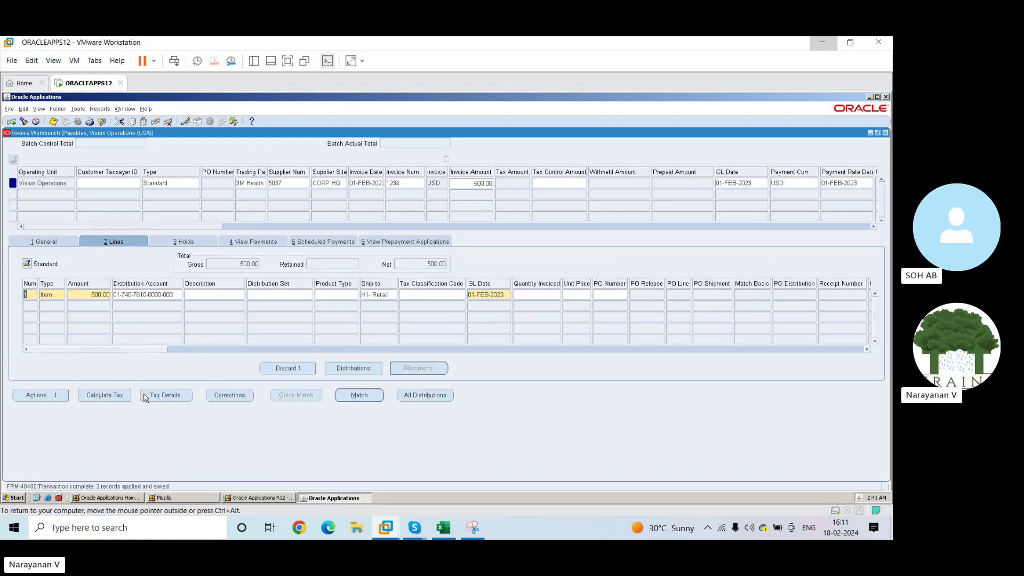
# Calculate the tax on the 3M Health invoice and save it with an Invoice Amount of 542.50.
pyautogui.click(120, 396)
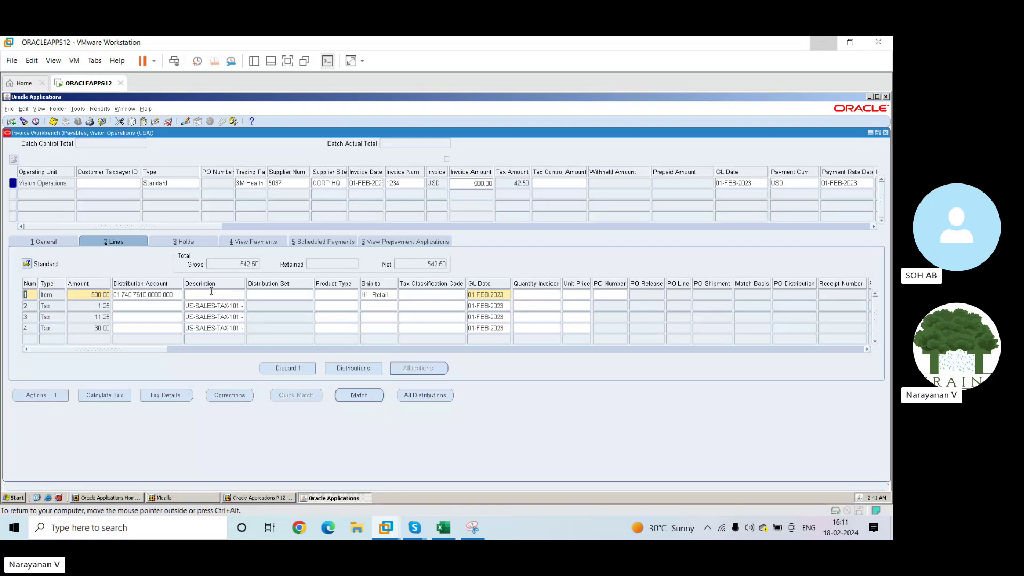
pyautogui.click(480, 184)
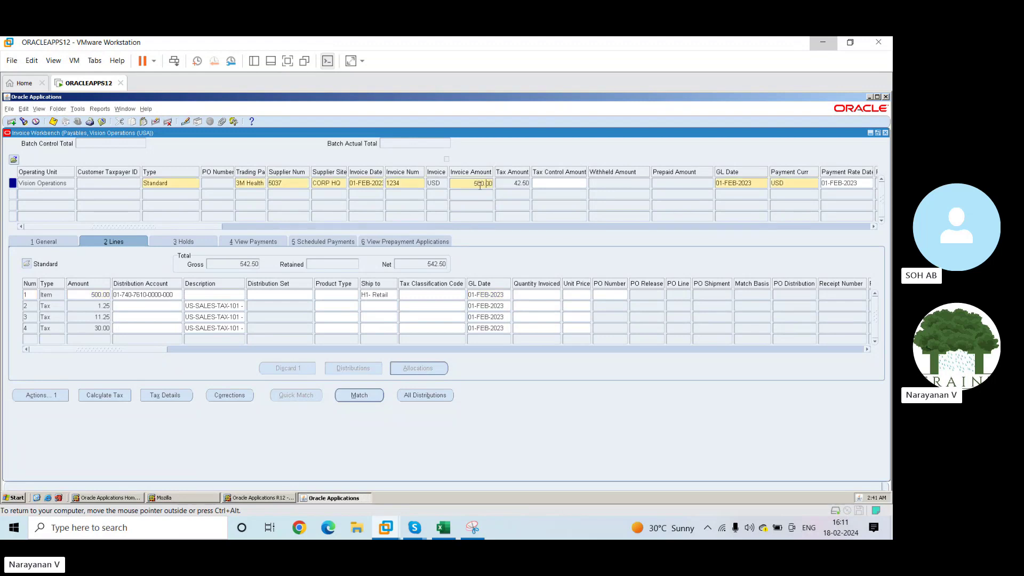
pyautogui.doubleClick(482, 183)
pyautogui.write('42.50')
pyautogui.press('Tab')
pyautogui.click(62, 242)
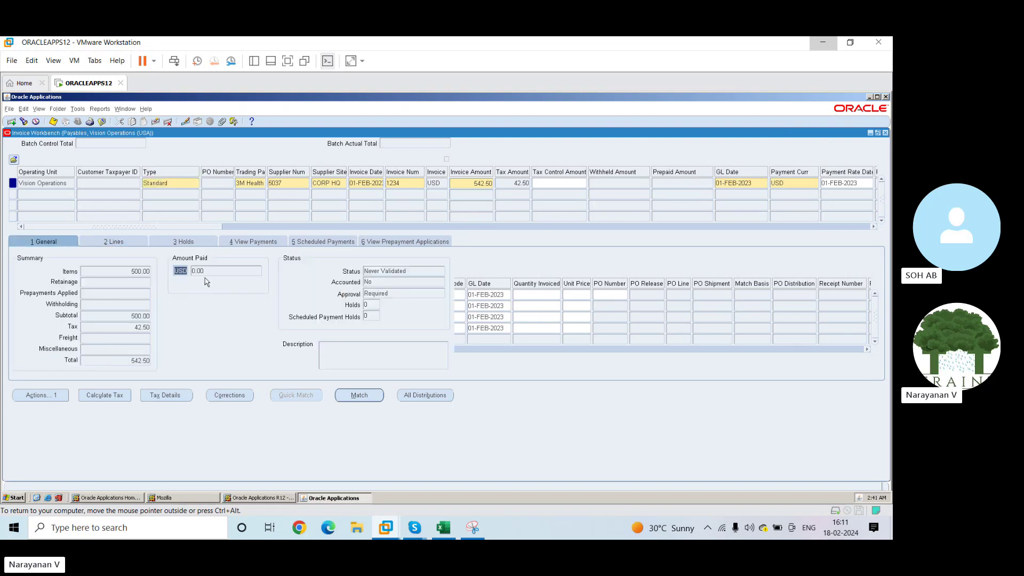
pyautogui.click(54, 122)
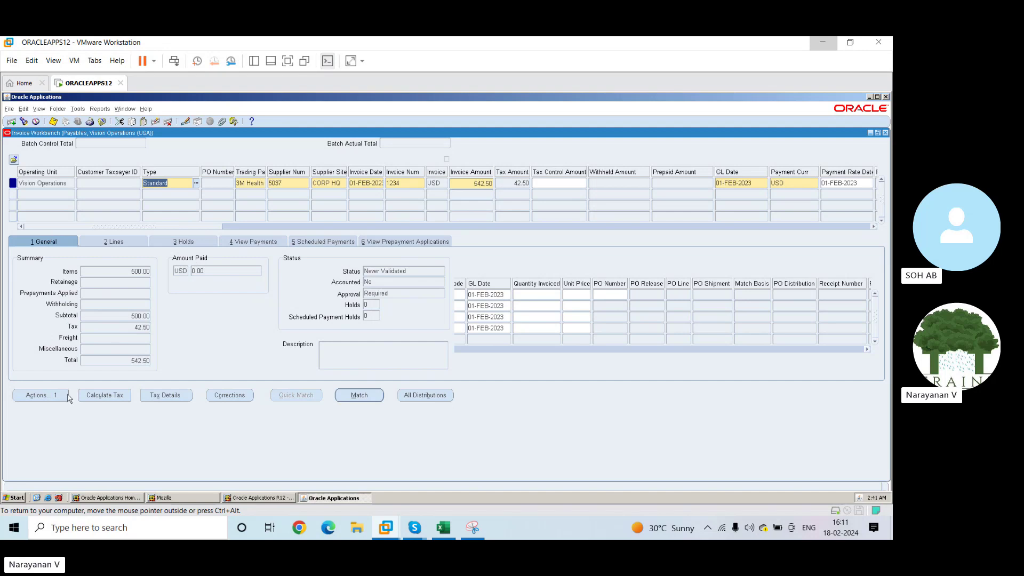
# Start a new concurrent request for the Invoice Validation program.
pyautogui.click(39, 110)
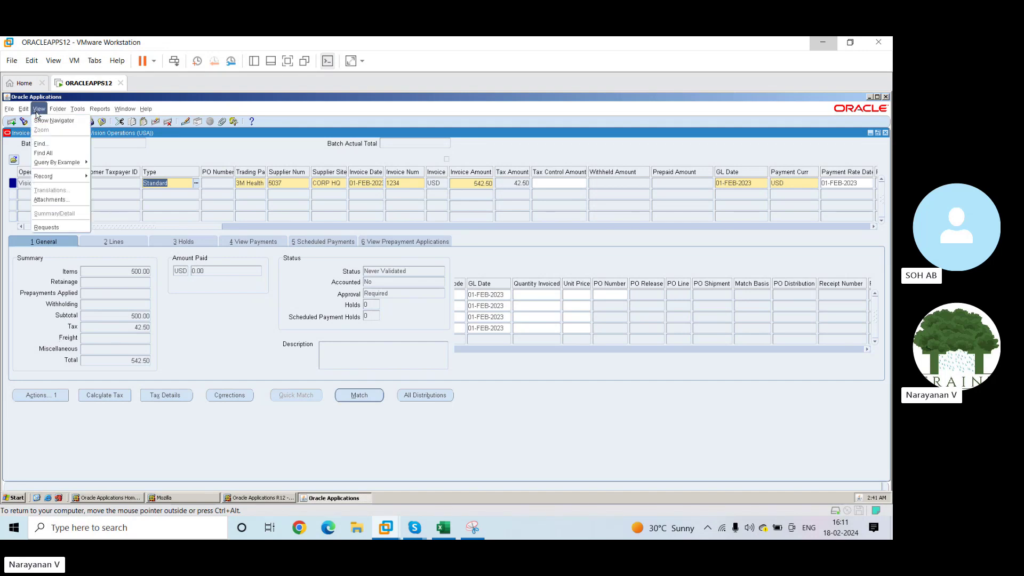
pyautogui.click(67, 229)
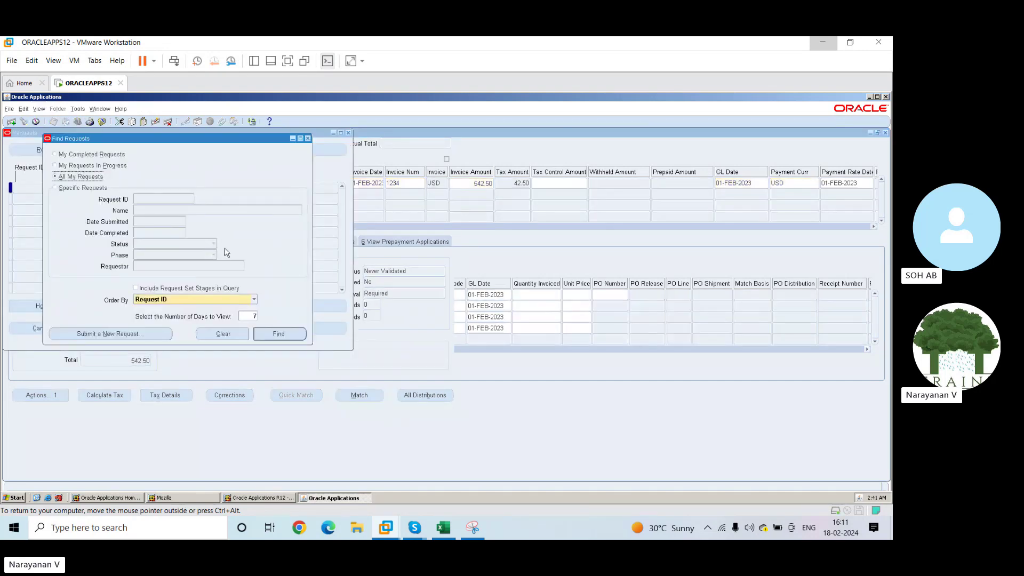
pyautogui.click(272, 340)
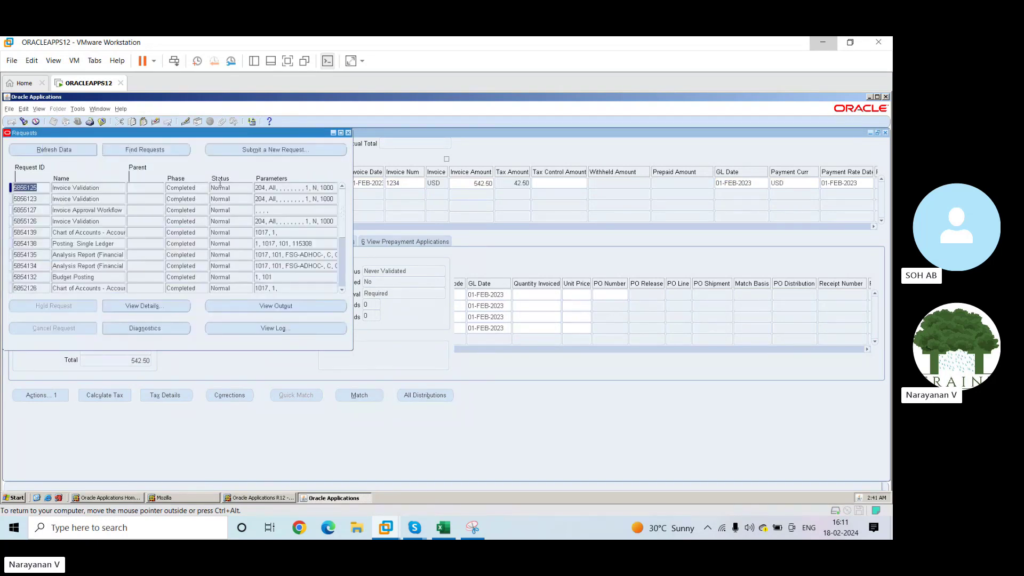
pyautogui.click(274, 150)
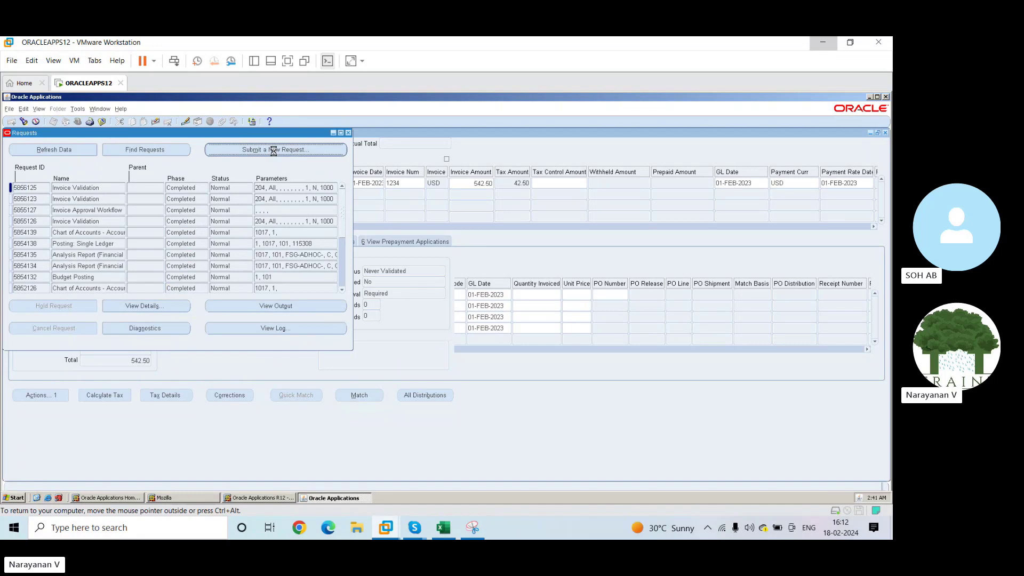
pyautogui.click(173, 291)
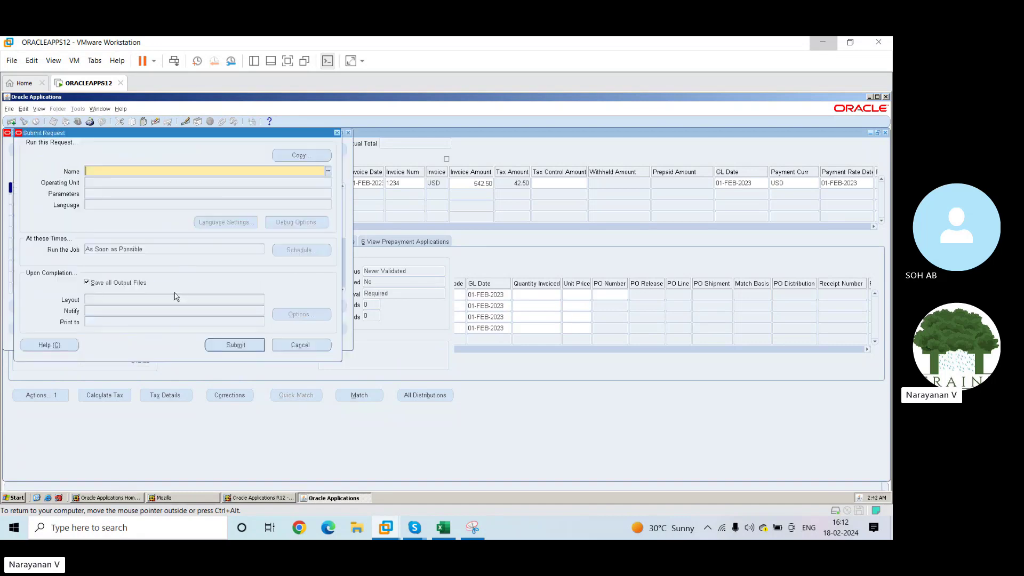
pyautogui.write('invoice ')
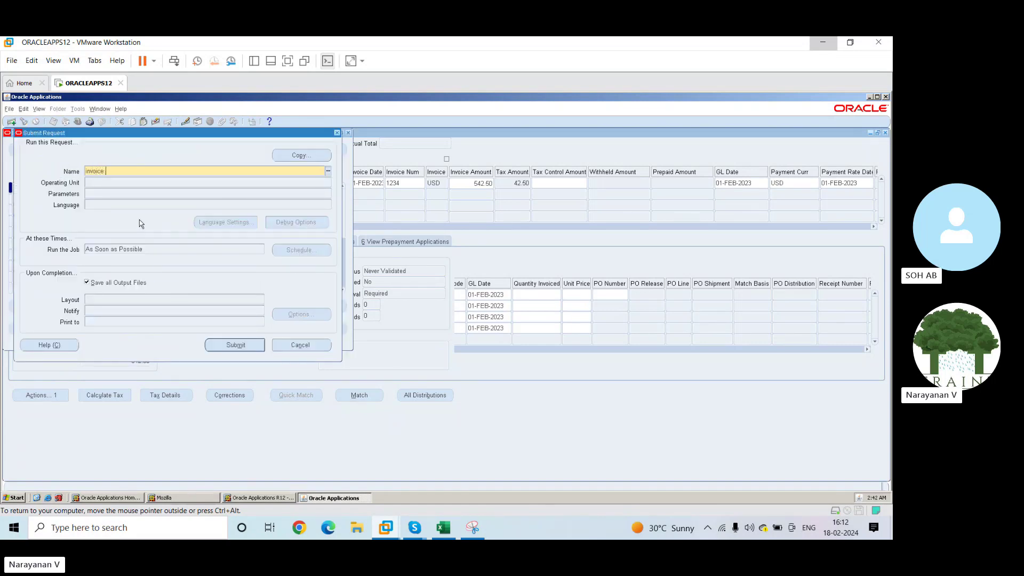
pyautogui.write('validat')
pyautogui.press('Tab')
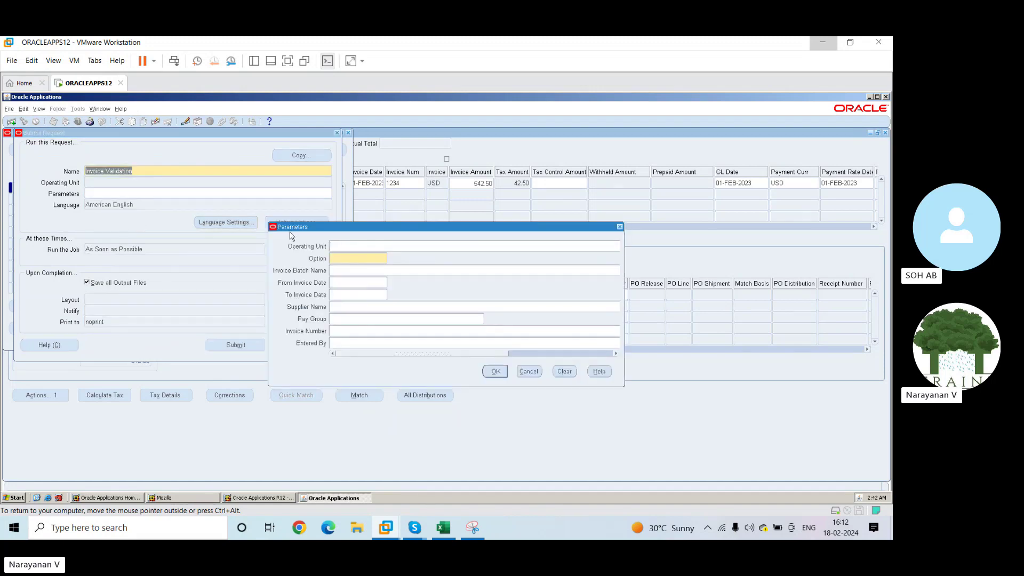
# Submit the request with operating unit Vision Operations and option All, declining to submit another.
pyautogui.write('vision')
pyautogui.press('Tab')
pyautogui.write('a')
pyautogui.press('Tab')
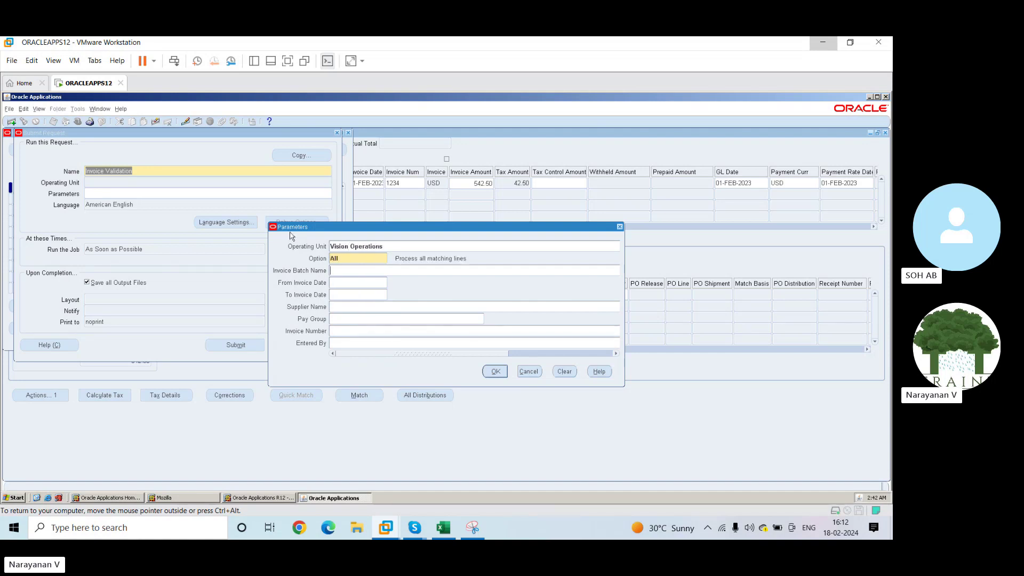
pyautogui.press('Return')
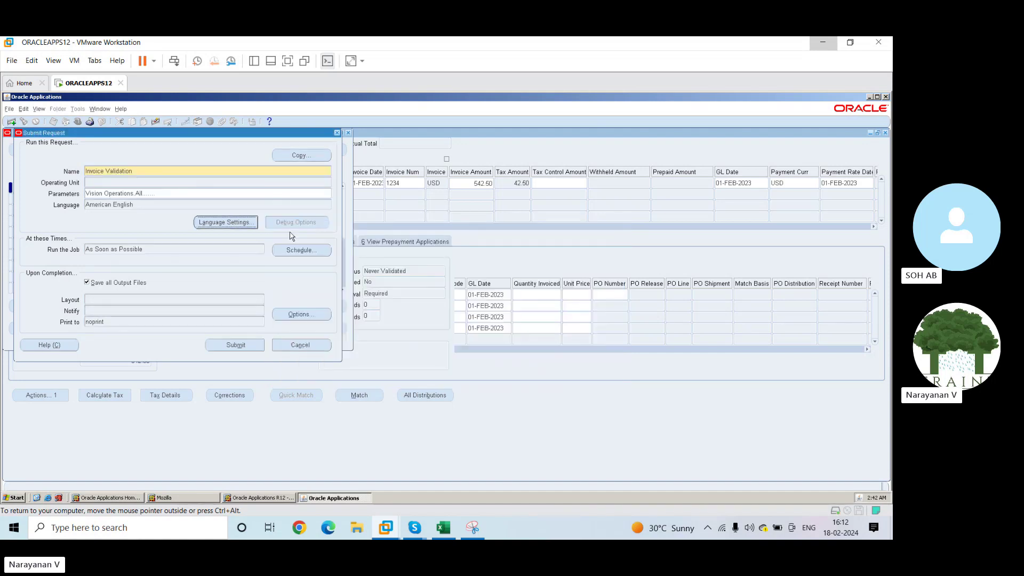
pyautogui.click(237, 345)
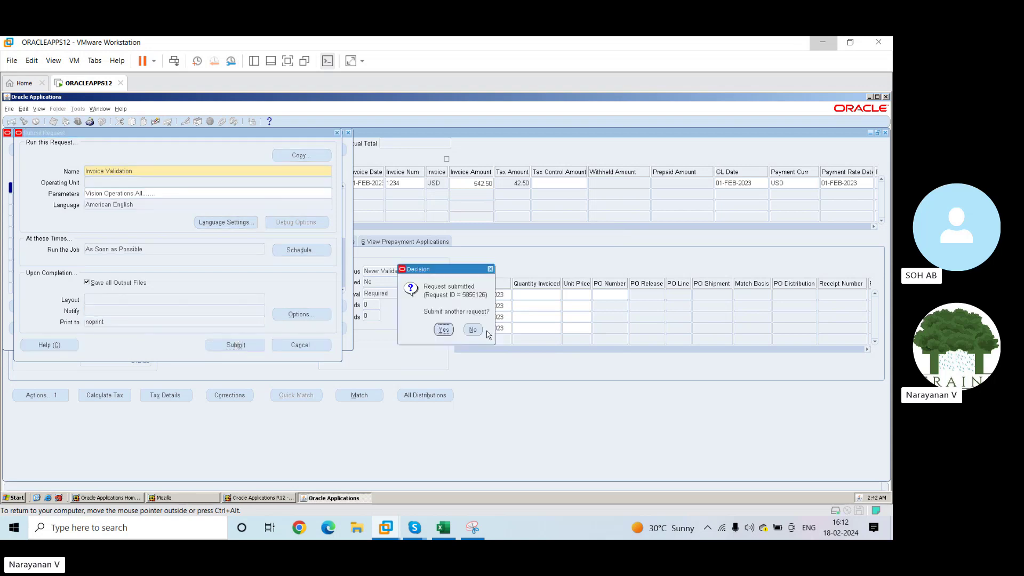
pyautogui.click(470, 328)
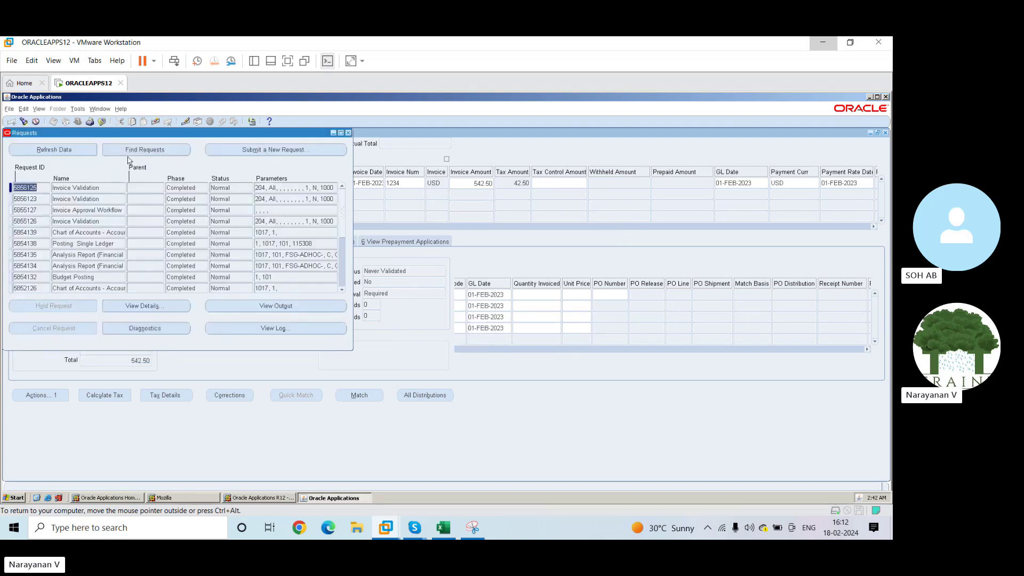
# Refresh the request list until the new Invoice Validation request has completed, and close the Requests window.
pyautogui.click(85, 149)
pyautogui.click(84, 149)
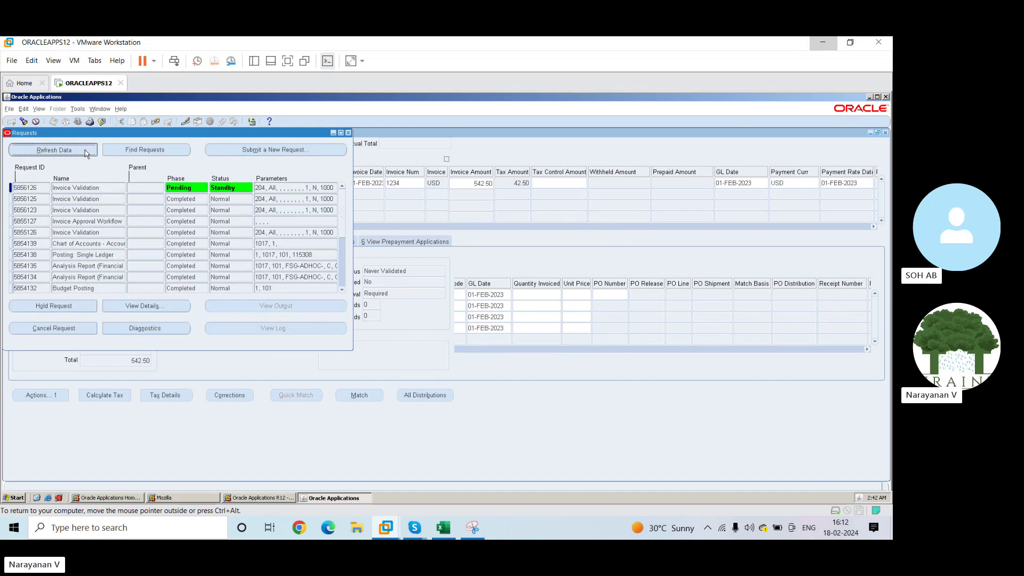
pyautogui.click(85, 149)
pyautogui.click(85, 149)
pyautogui.click(85, 150)
pyautogui.click(84, 150)
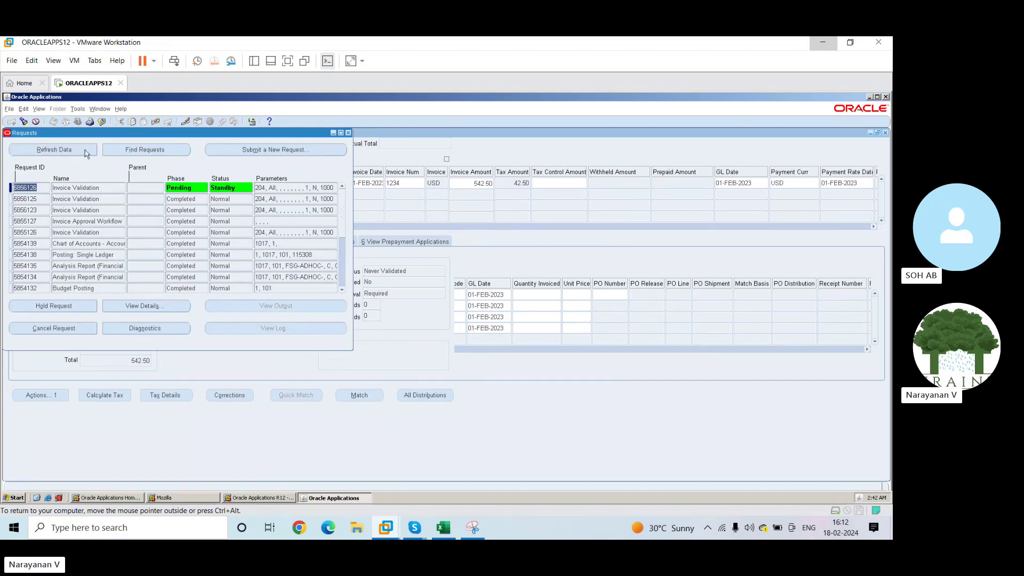
pyautogui.click(85, 149)
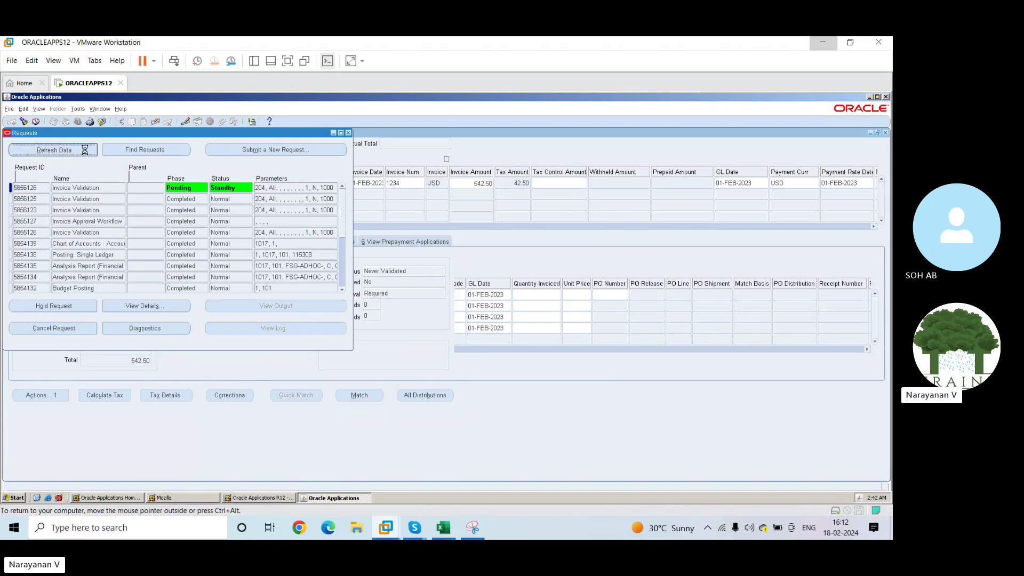
pyautogui.click(85, 150)
pyautogui.click(84, 150)
pyautogui.click(85, 150)
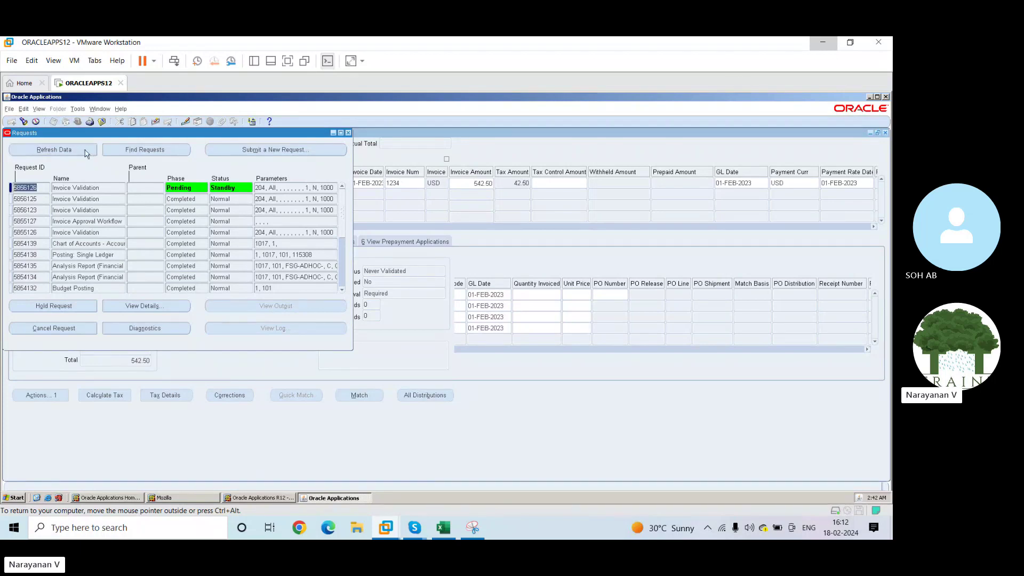
pyautogui.click(85, 151)
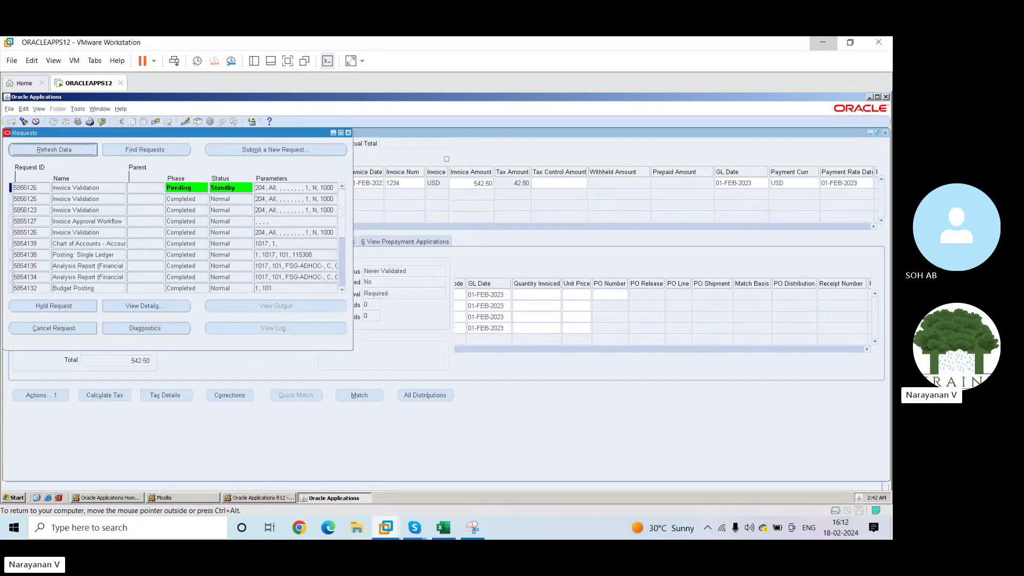
pyautogui.click(84, 149)
pyautogui.click(85, 150)
pyautogui.click(85, 150)
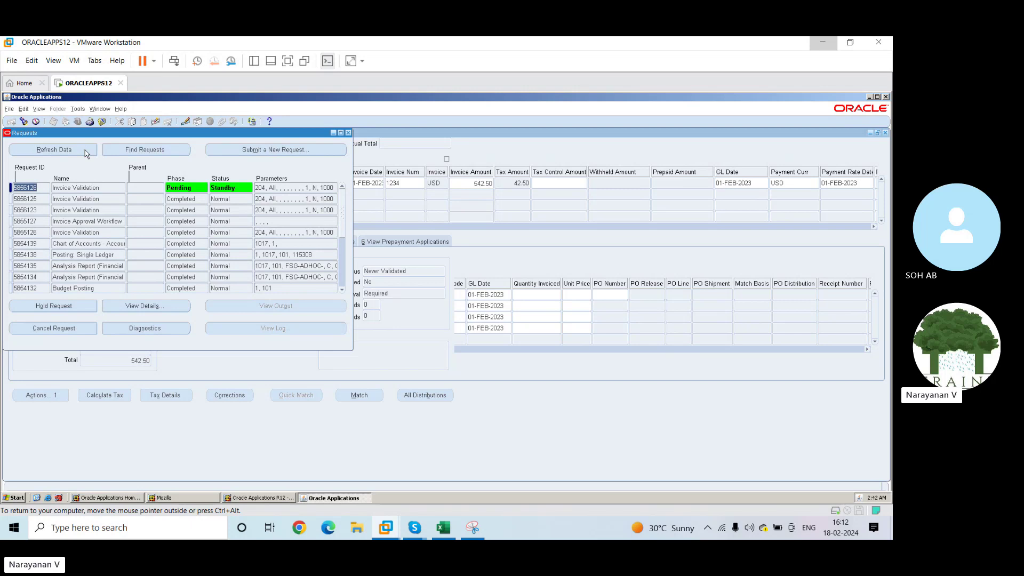
pyautogui.click(85, 149)
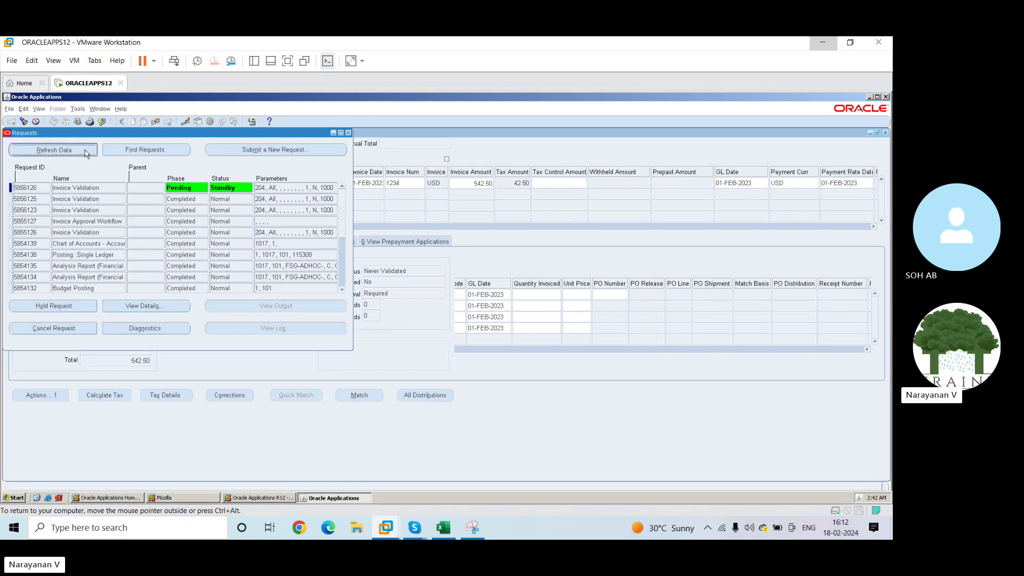
pyautogui.click(84, 150)
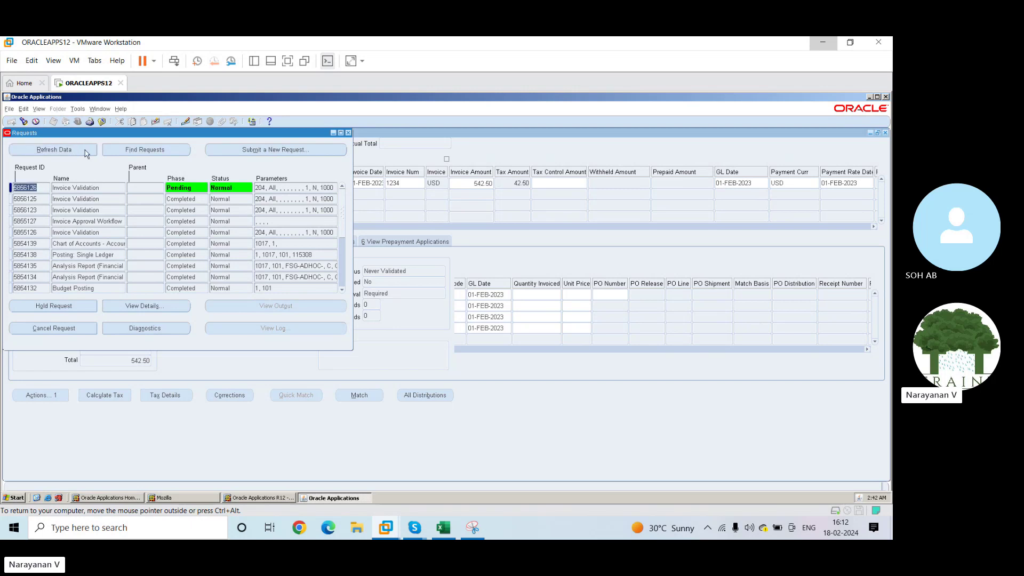
pyautogui.click(85, 150)
pyautogui.click(84, 150)
pyautogui.click(85, 149)
pyautogui.click(85, 150)
pyautogui.click(85, 150)
pyautogui.click(84, 150)
pyautogui.click(85, 149)
pyautogui.click(85, 149)
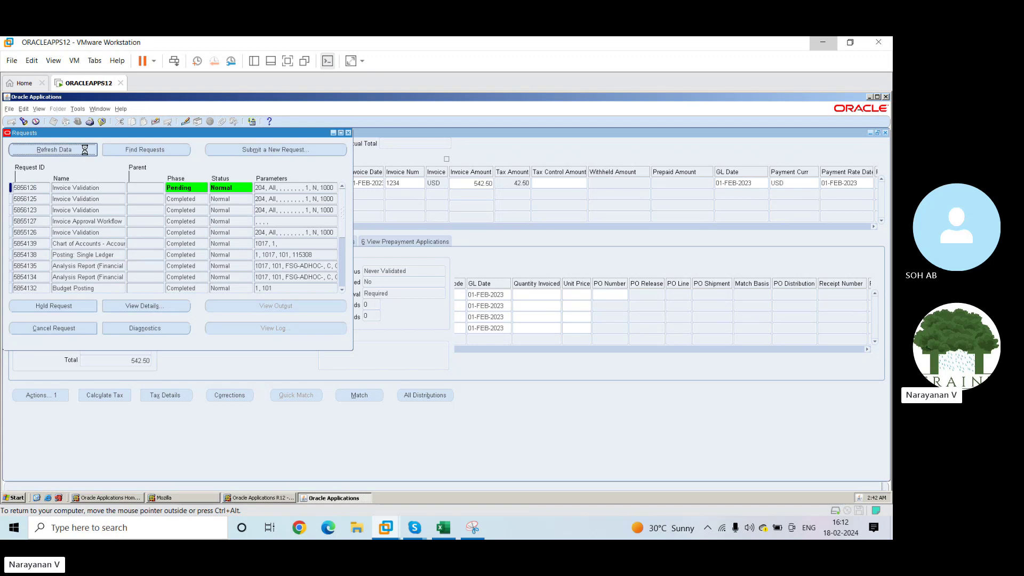
pyautogui.click(84, 149)
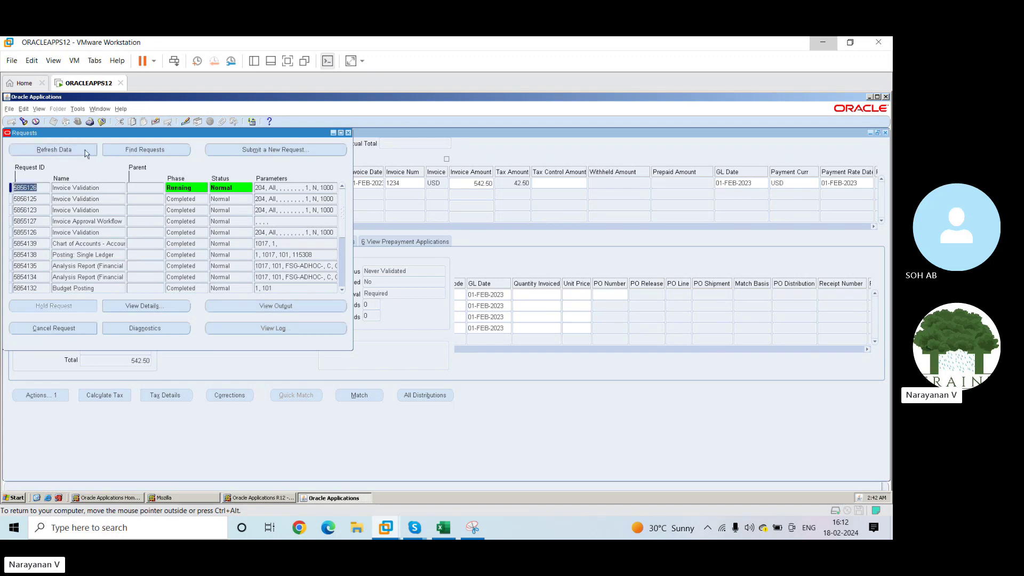
pyautogui.click(85, 149)
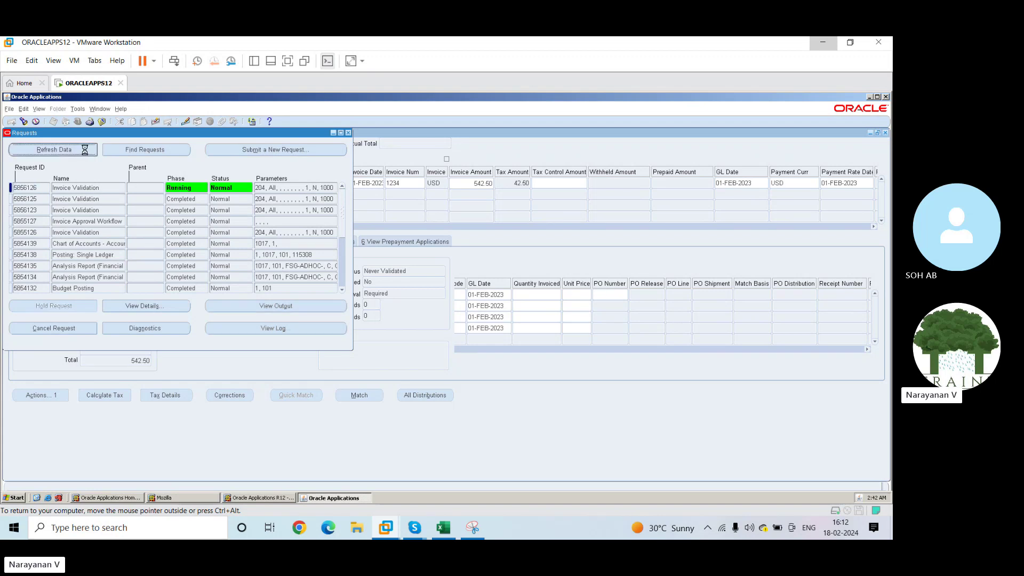
pyautogui.click(85, 149)
pyautogui.click(85, 149)
pyautogui.click(85, 151)
pyautogui.click(85, 150)
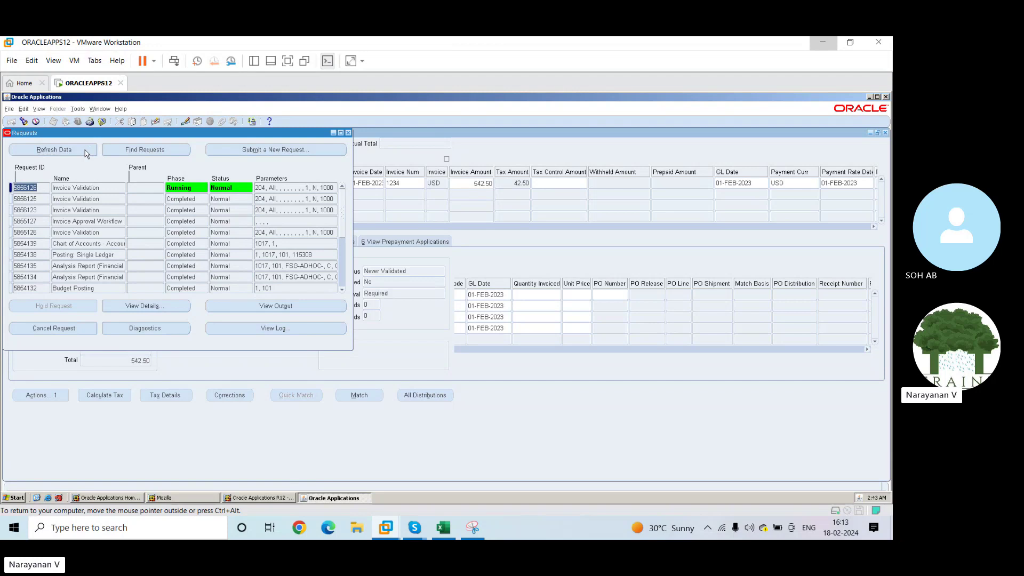
pyautogui.click(85, 149)
pyautogui.click(84, 149)
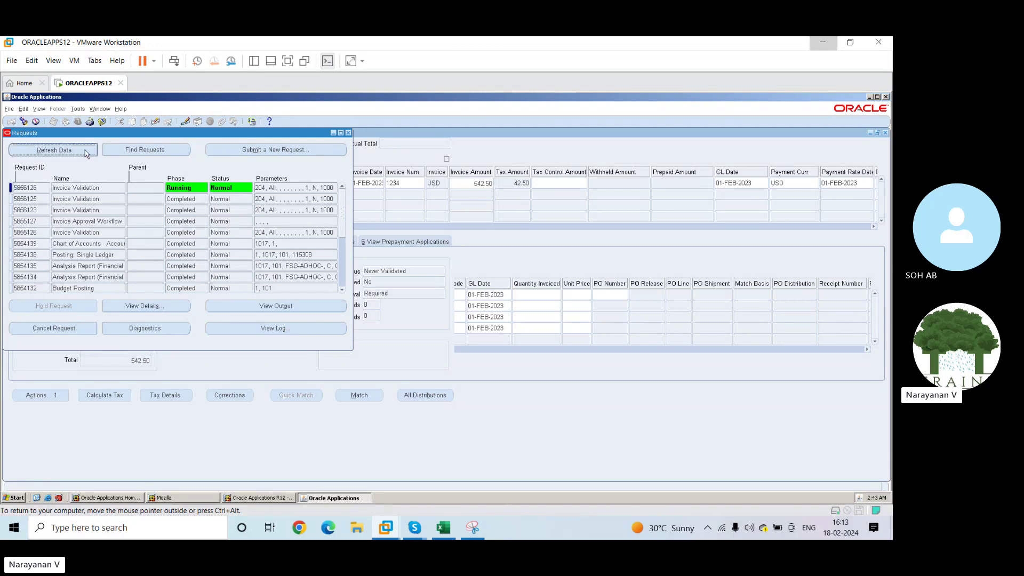
pyautogui.click(85, 150)
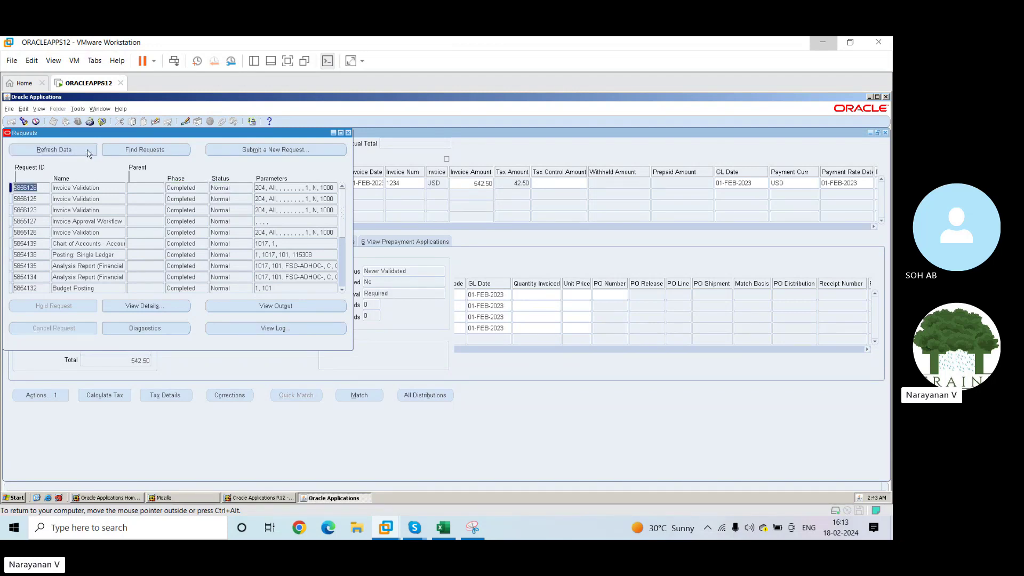
pyautogui.click(348, 133)
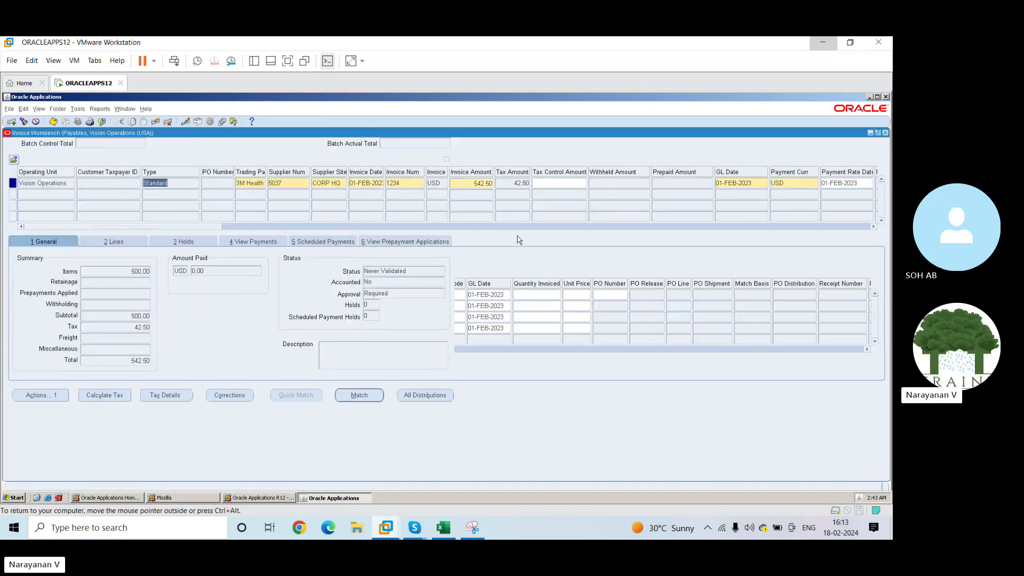
# Reopen the Invoice Workbench in a maximized window and query invoices with invoice number 1234.
pyautogui.click(885, 133)
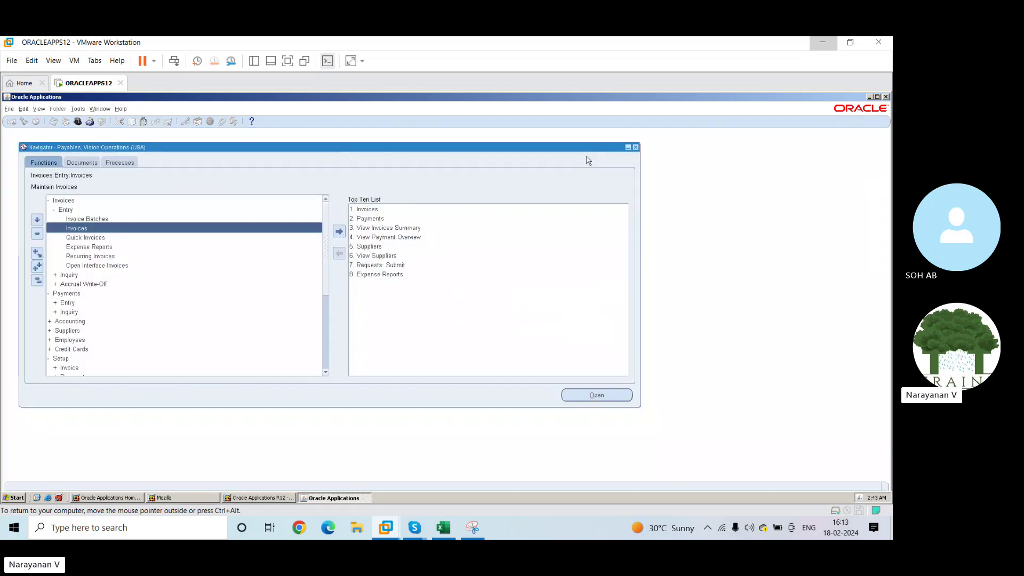
pyautogui.doubleClick(366, 211)
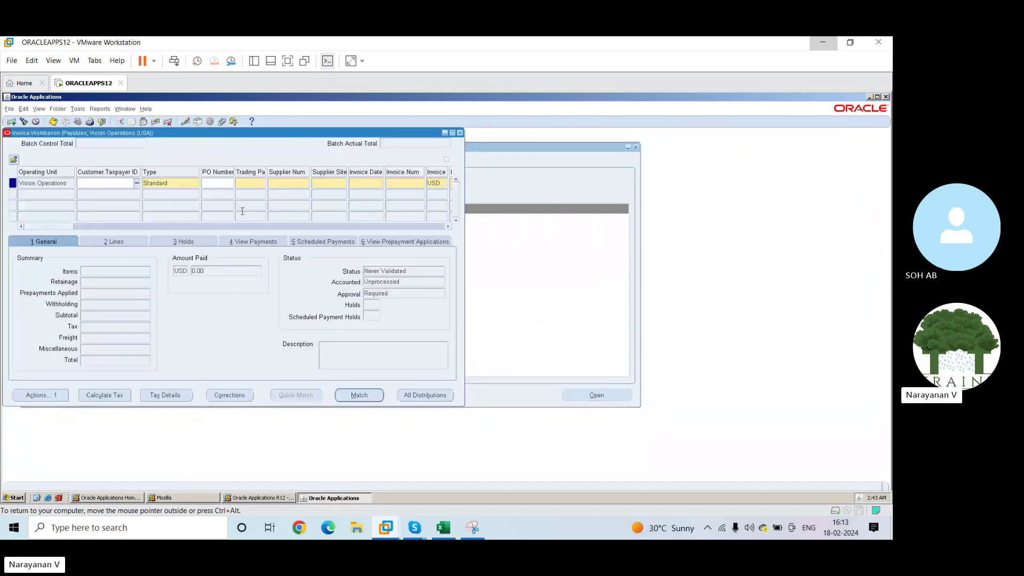
pyautogui.click(452, 132)
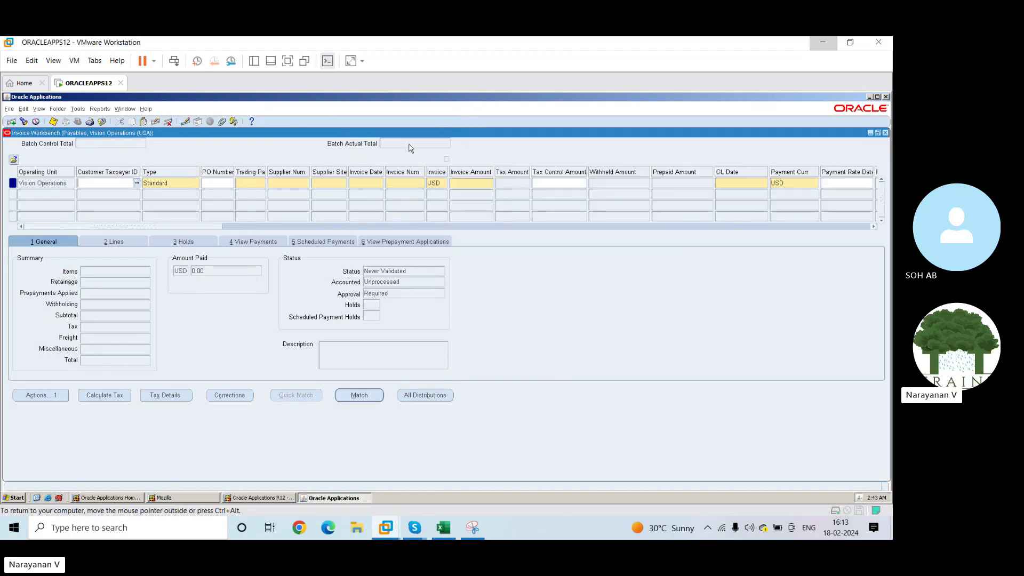
pyautogui.press('F11')
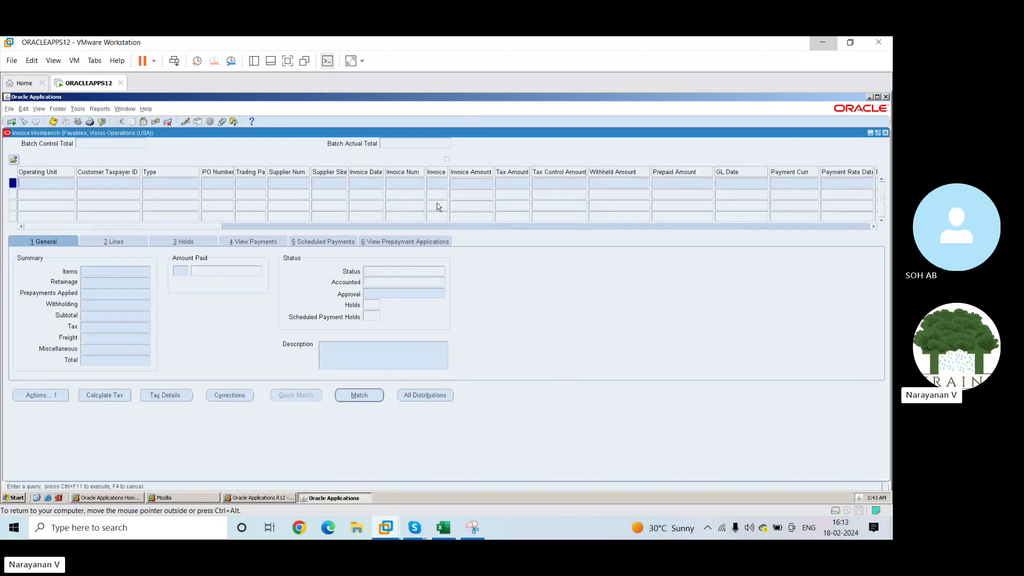
pyautogui.click(396, 182)
pyautogui.hotkey('ctrl', 'F11')
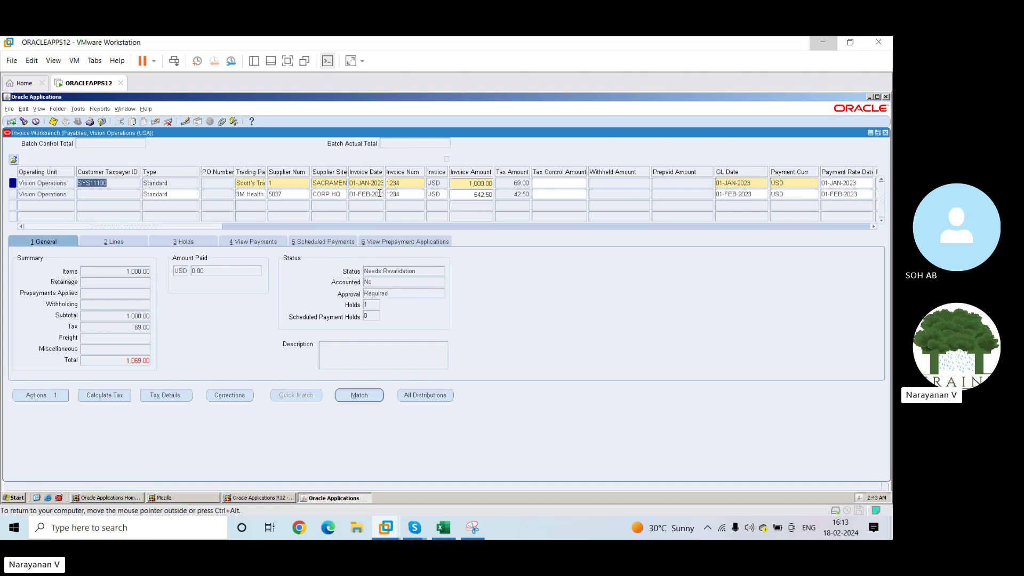
# Select the 3M Health Care invoice in the Invoice Workbench and open the search for concurrent requests.
pyautogui.click(395, 194)
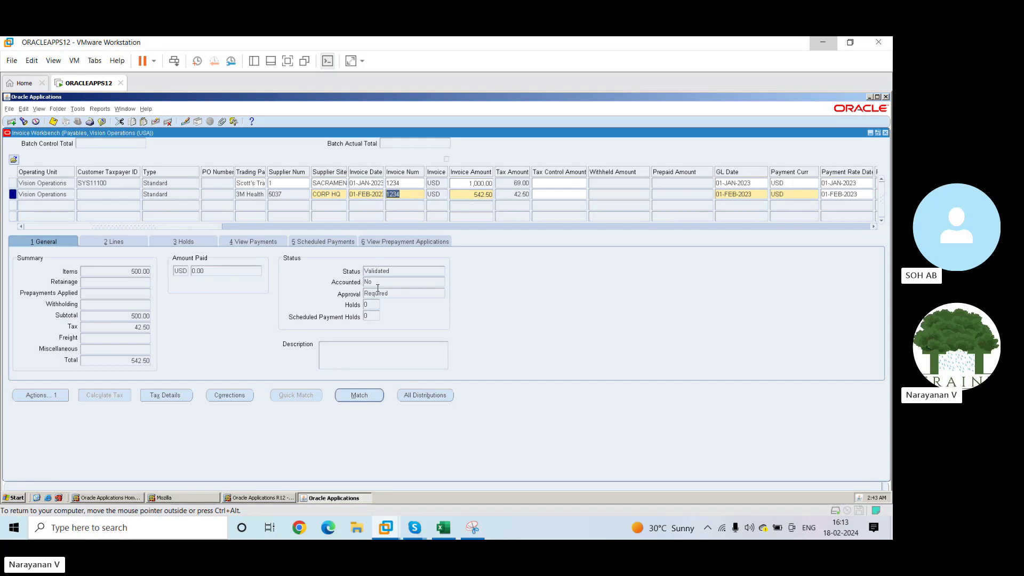
pyautogui.click(39, 109)
pyautogui.click(60, 228)
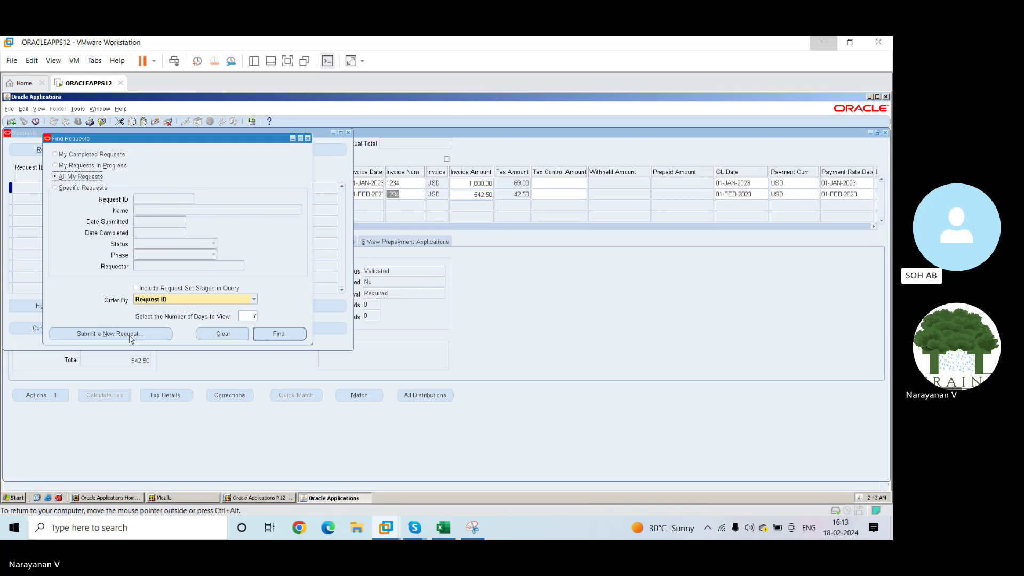
pyautogui.click(130, 333)
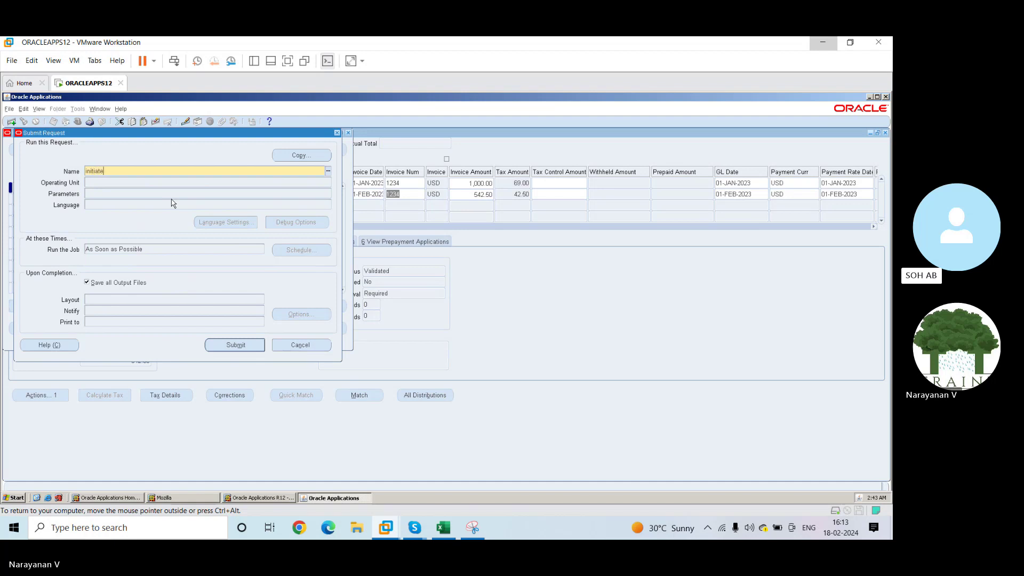
pyautogui.write('initiate approval')
pyautogui.press('Tab')
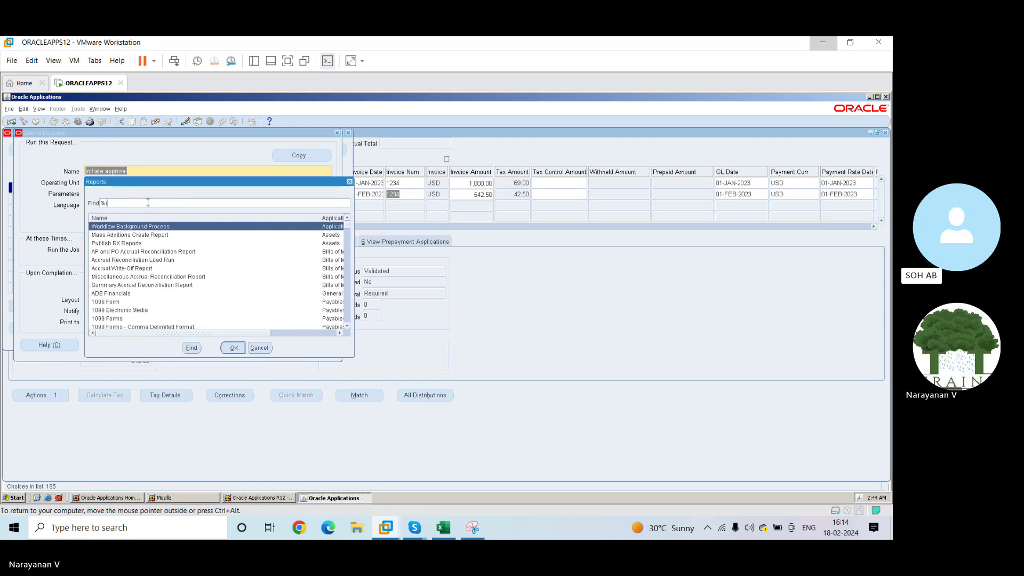
pyautogui.write('nvoice%')
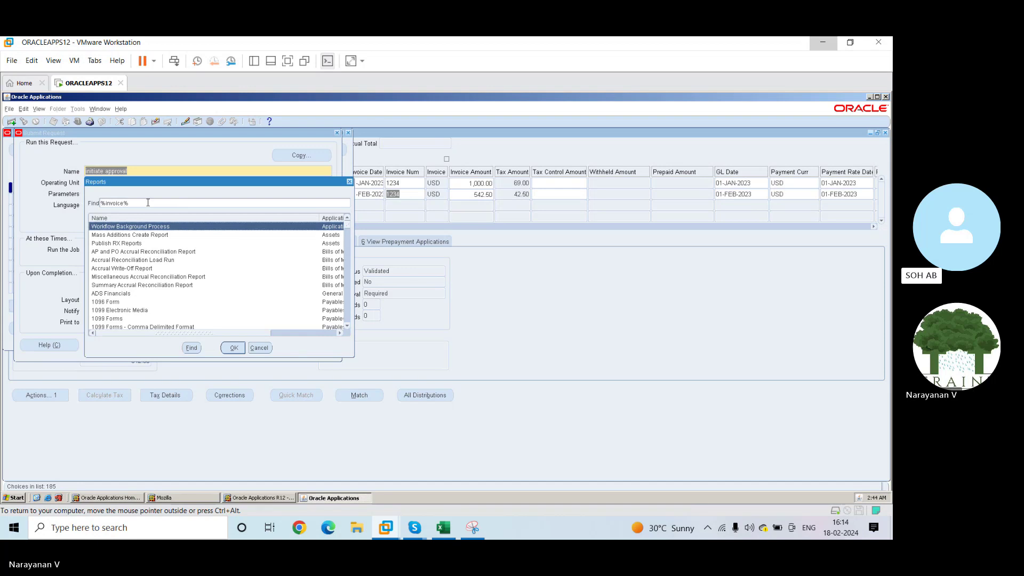
pyautogui.click(192, 348)
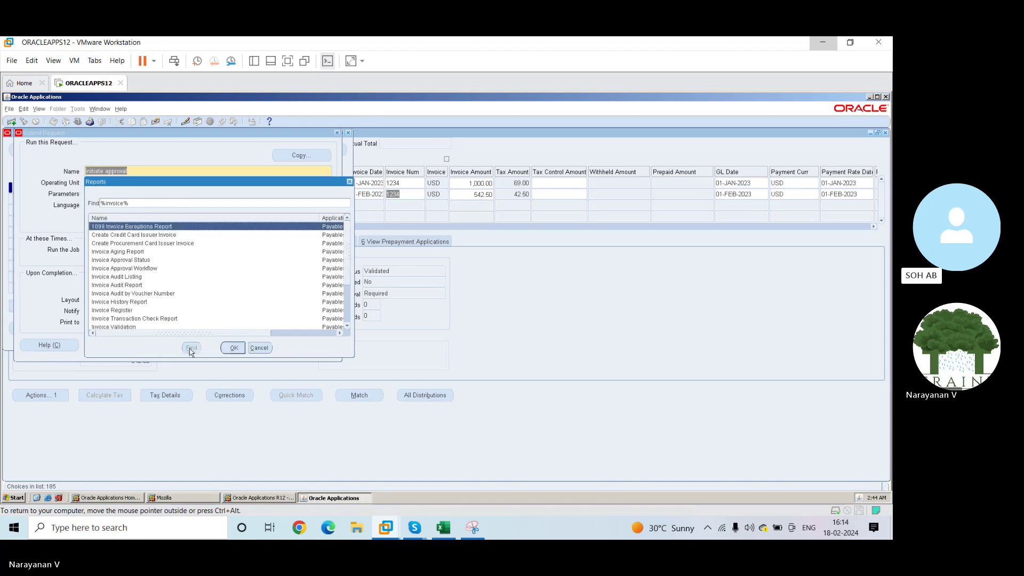
pyautogui.click(131, 261)
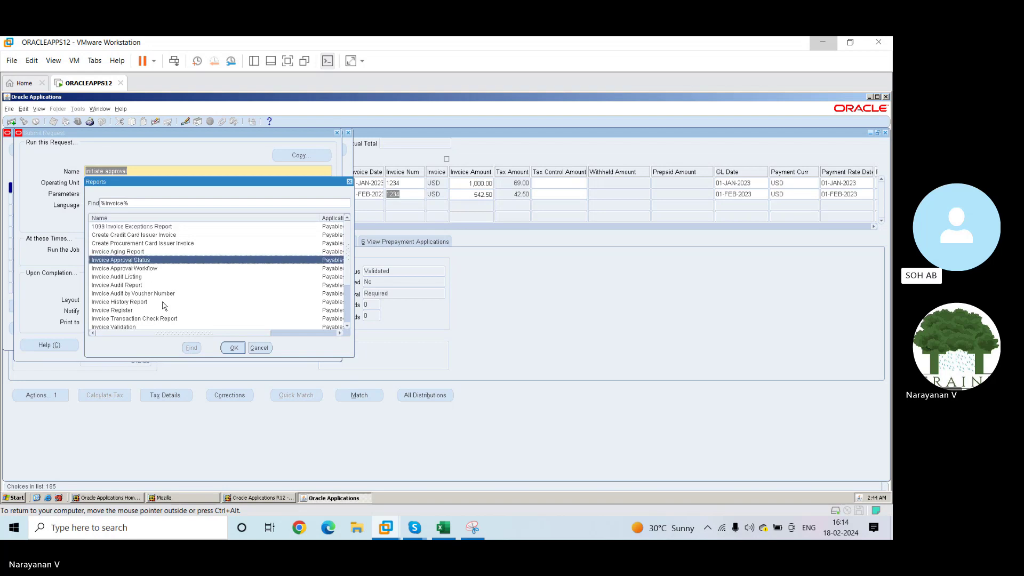
pyautogui.click(345, 327)
pyautogui.click(345, 327)
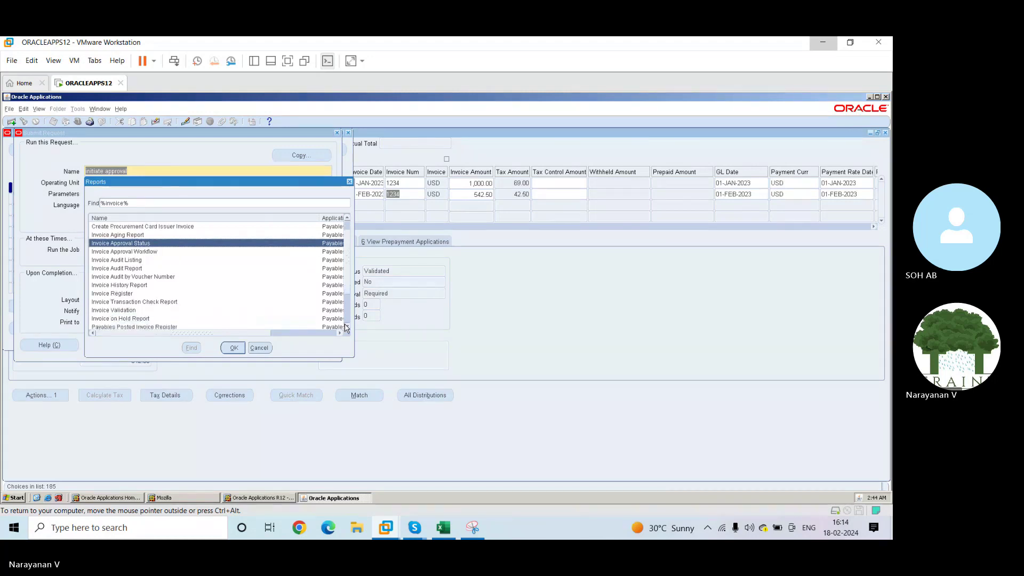
pyautogui.click(345, 327)
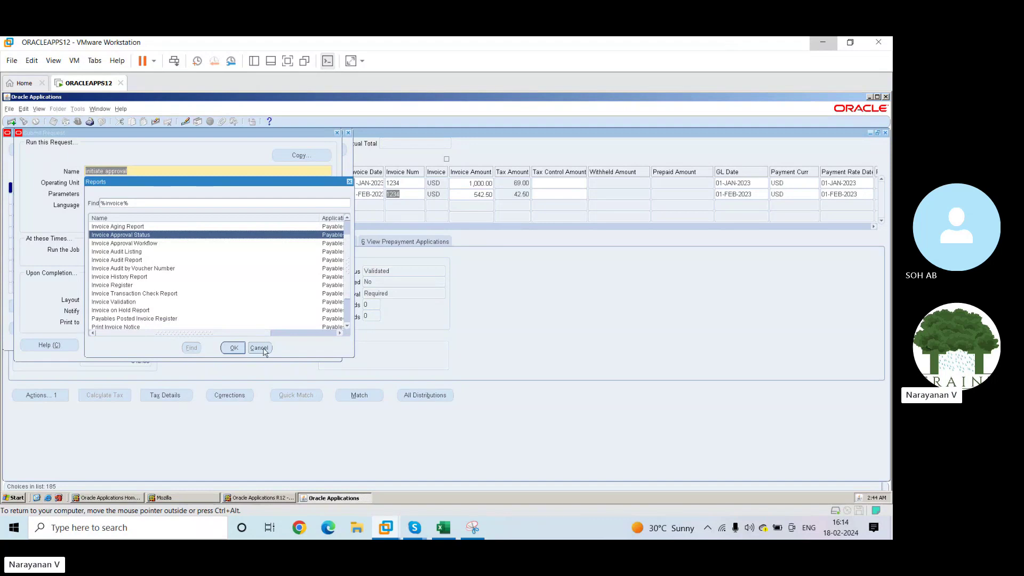
pyautogui.doubleClick(110, 203)
pyautogui.write('approval%')
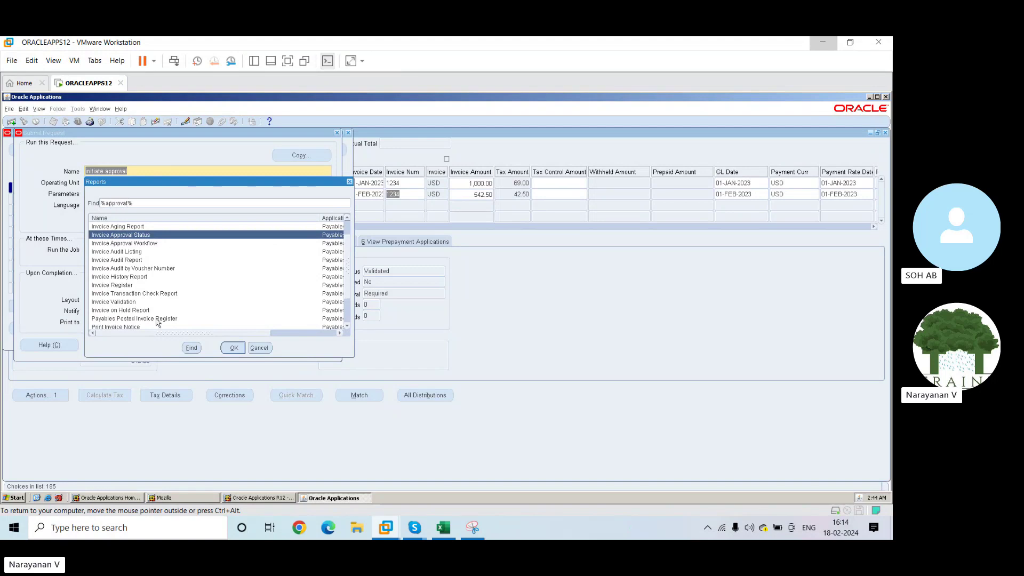
pyautogui.click(190, 349)
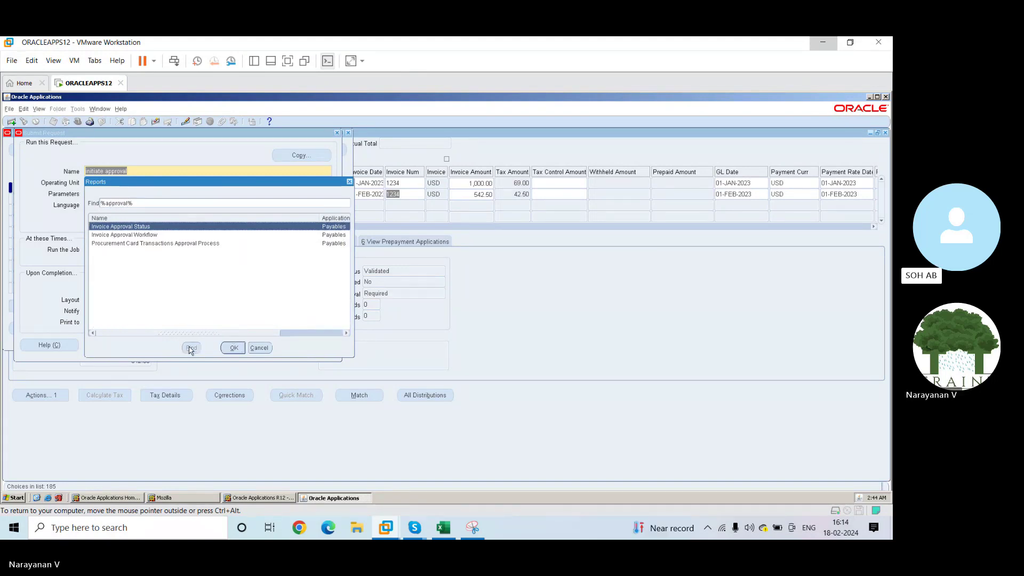
pyautogui.click(232, 348)
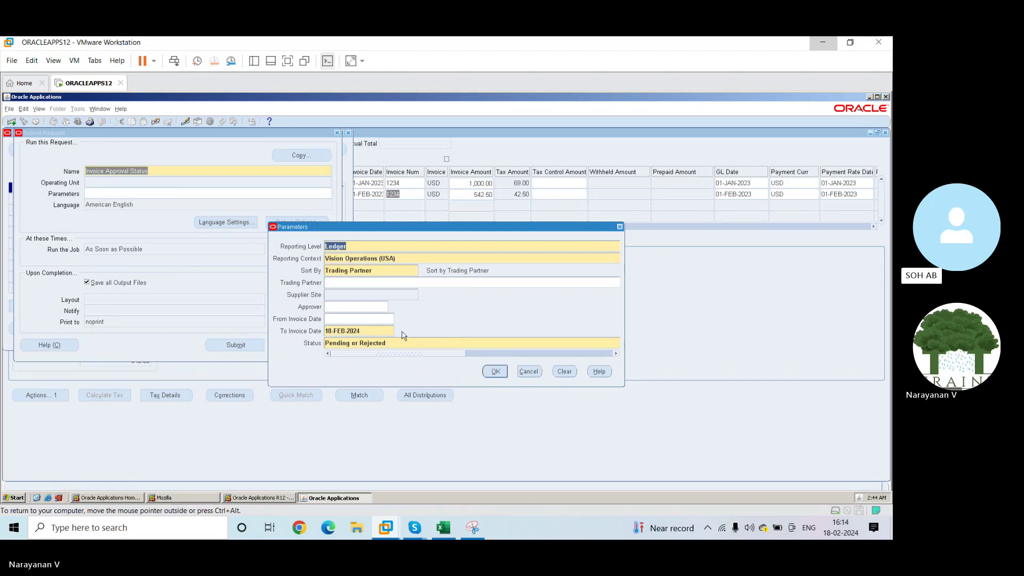
pyautogui.click(537, 374)
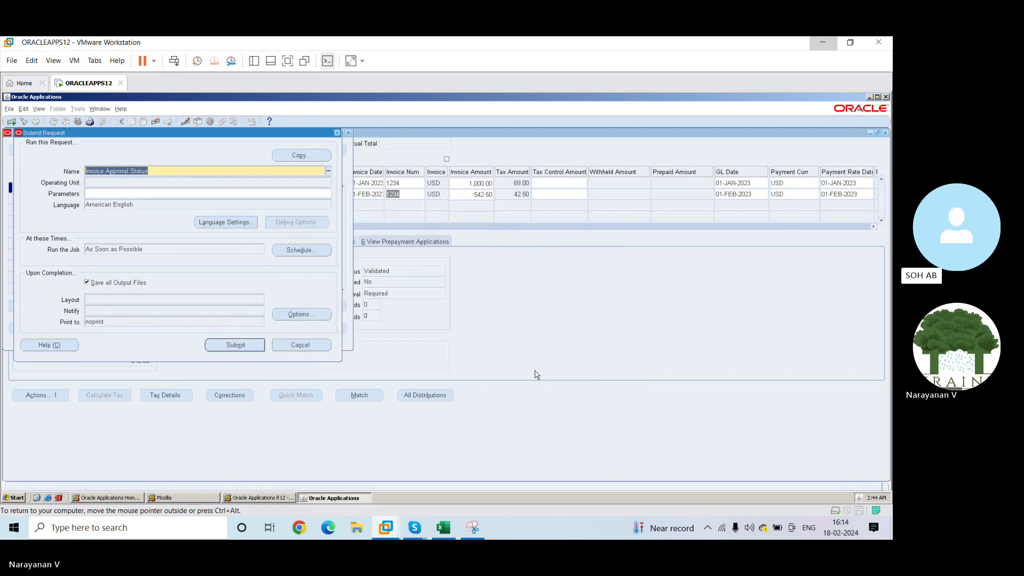
pyautogui.click(300, 344)
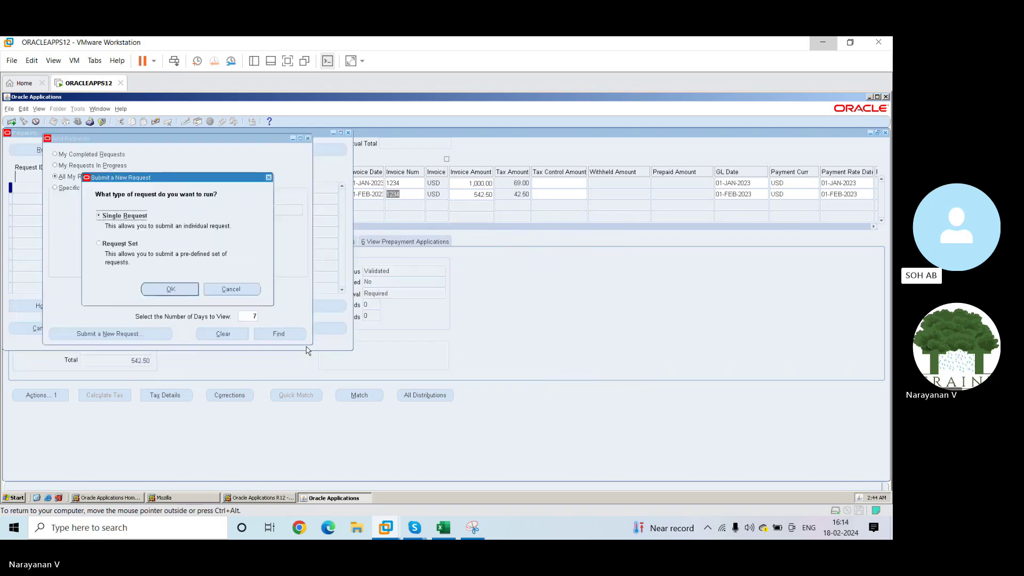
pyautogui.click(232, 289)
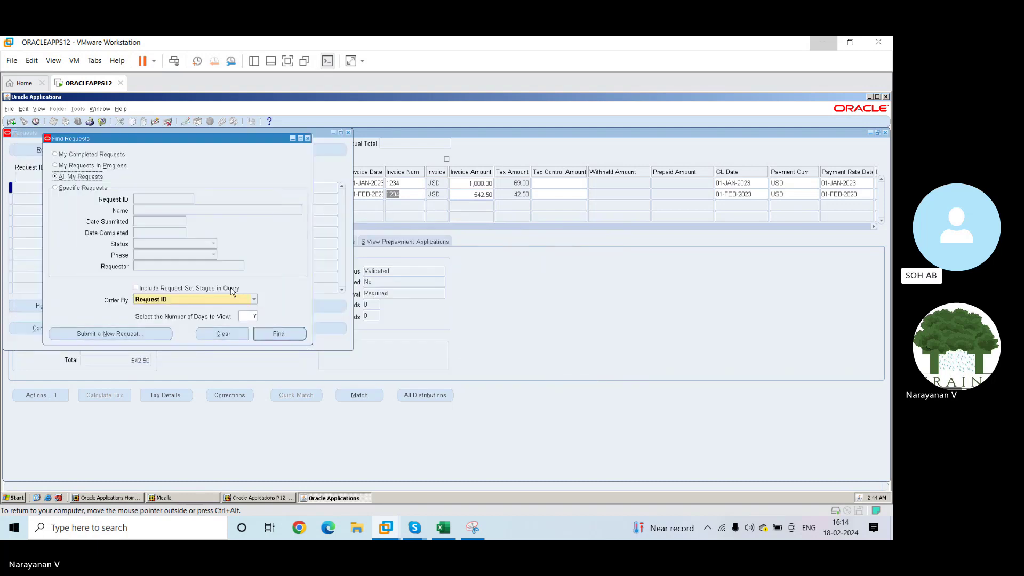
# Start a new single request and choose the Invoice Approval Workflow program from the list of reports.
pyautogui.click(130, 334)
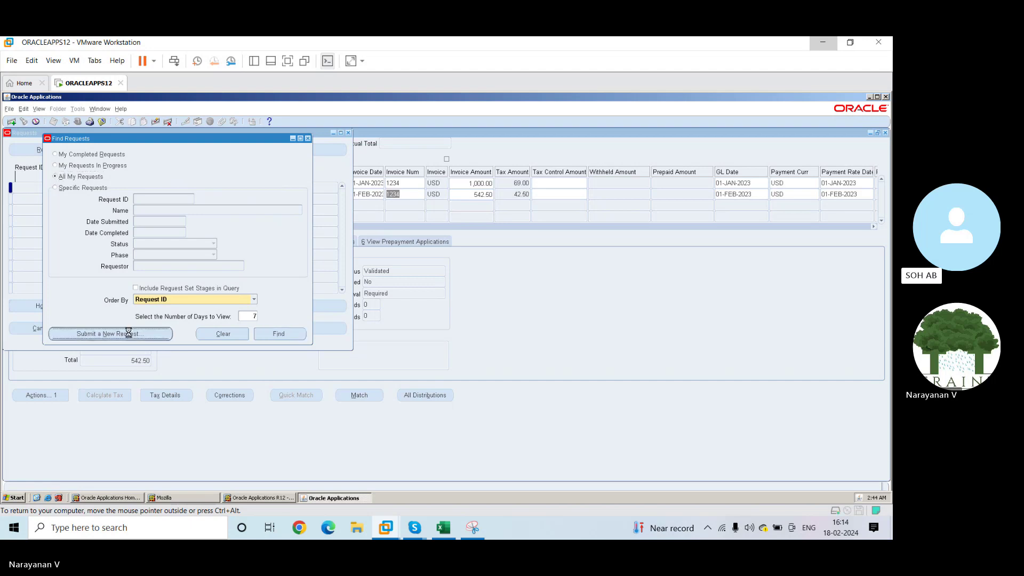
pyautogui.click(168, 288)
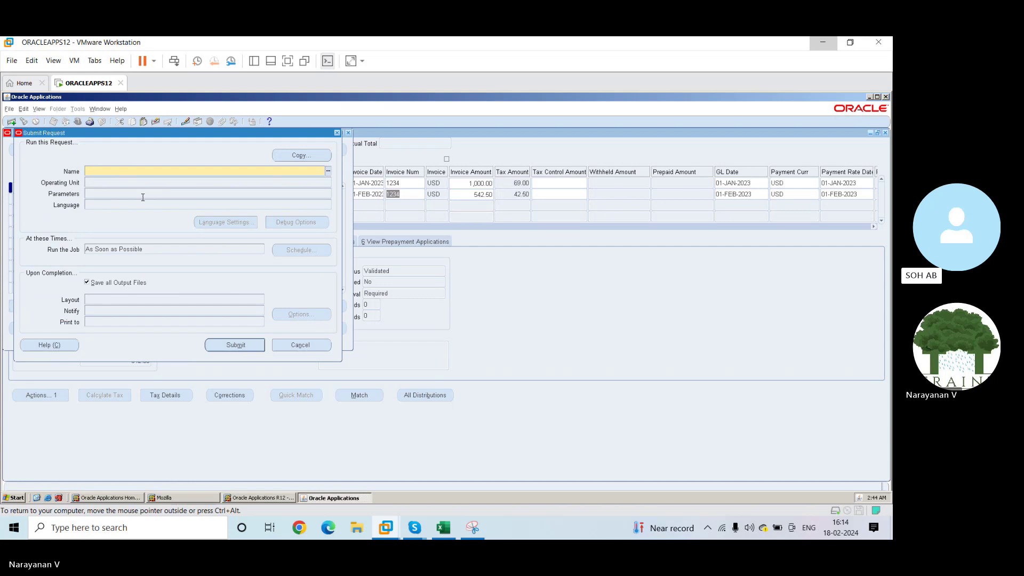
pyautogui.write('initiate%')
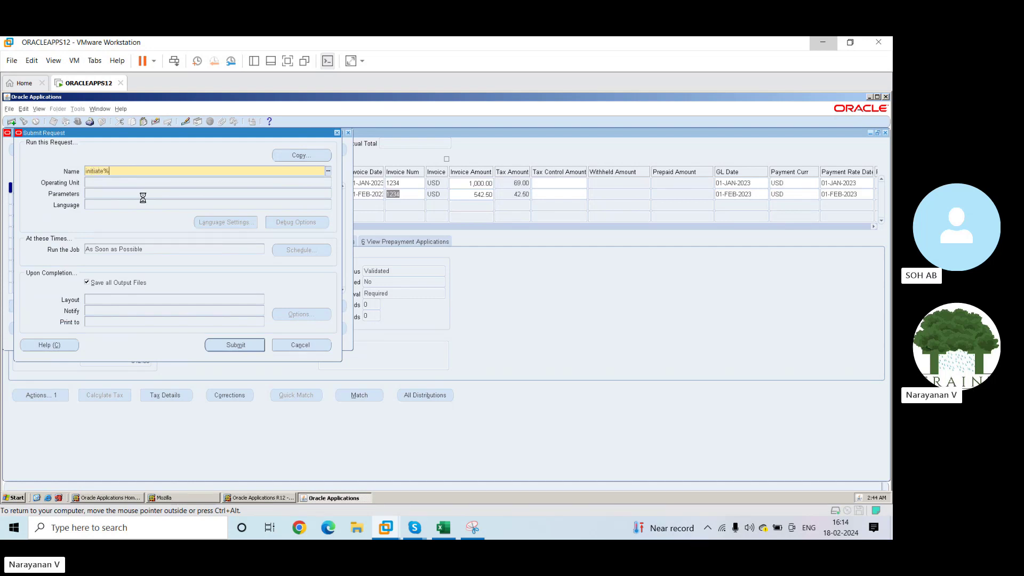
pyautogui.press('Tab')
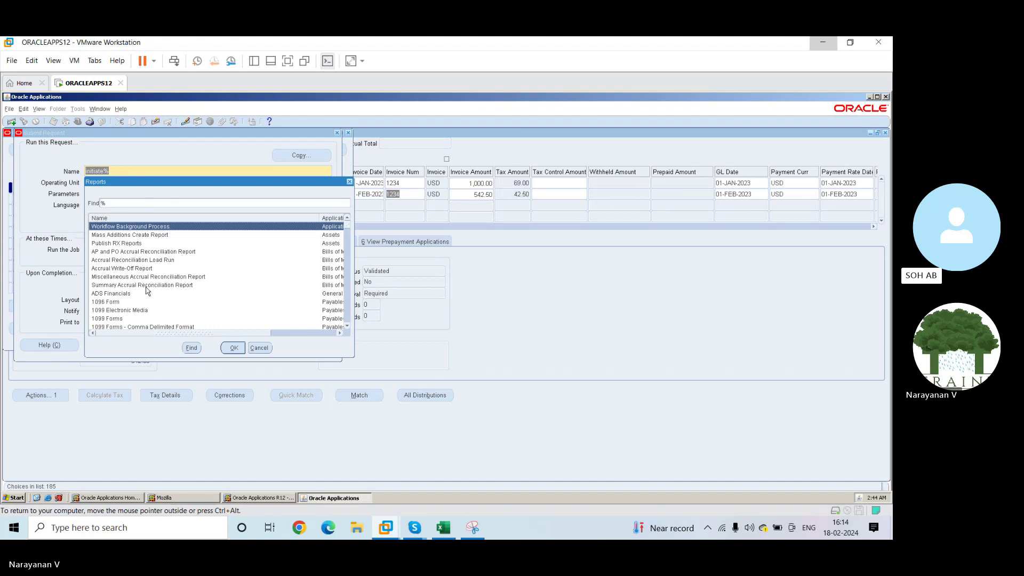
pyautogui.click(347, 326)
pyautogui.click(347, 326)
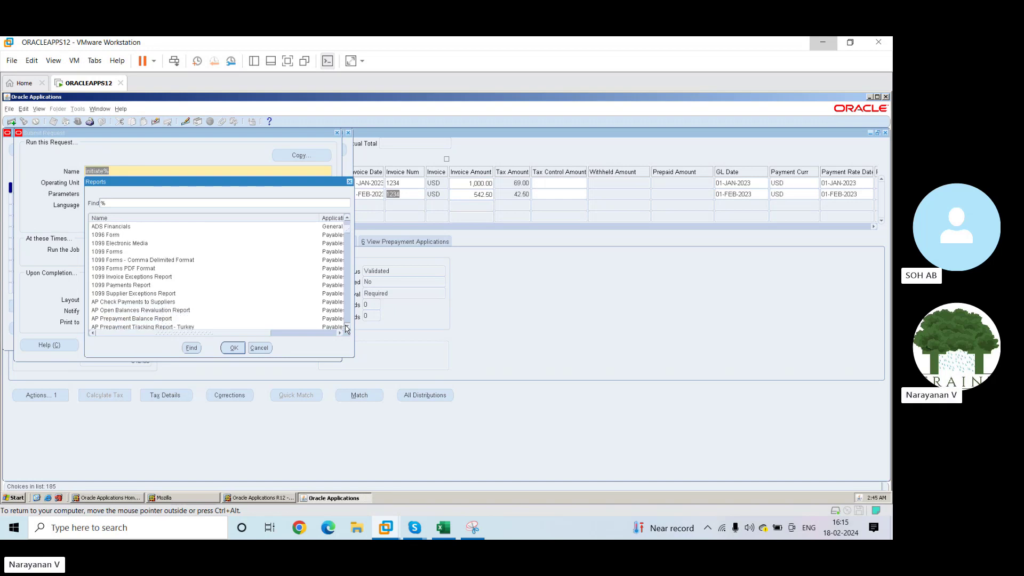
pyautogui.click(347, 329)
pyautogui.click(347, 328)
pyautogui.click(347, 328)
pyautogui.click(347, 329)
pyautogui.click(347, 328)
pyautogui.click(347, 329)
pyautogui.click(347, 329)
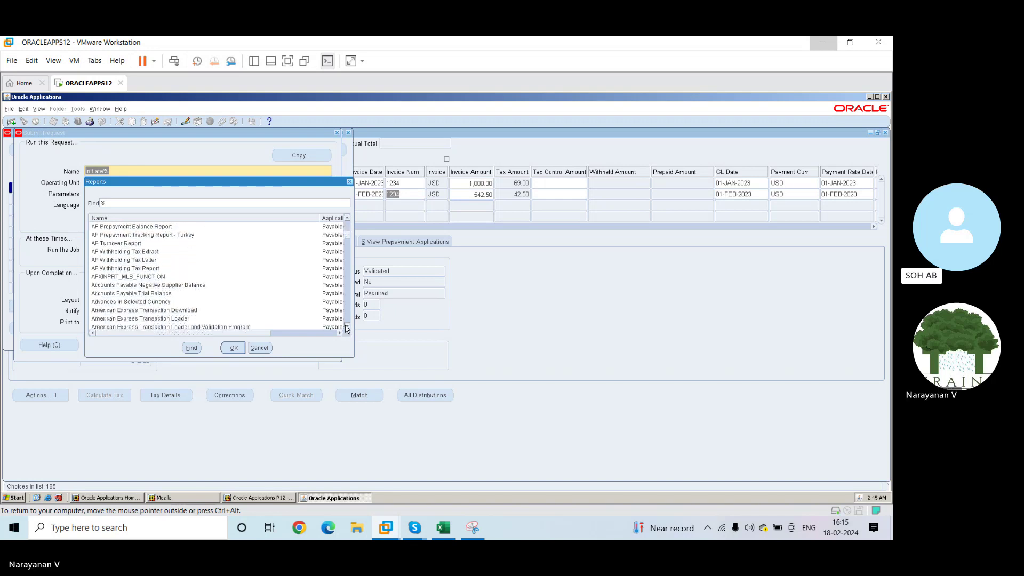
pyautogui.click(347, 328)
pyautogui.click(347, 328)
pyautogui.click(347, 329)
pyautogui.click(347, 328)
pyautogui.click(347, 329)
pyautogui.click(347, 328)
pyautogui.click(347, 328)
pyautogui.click(347, 328)
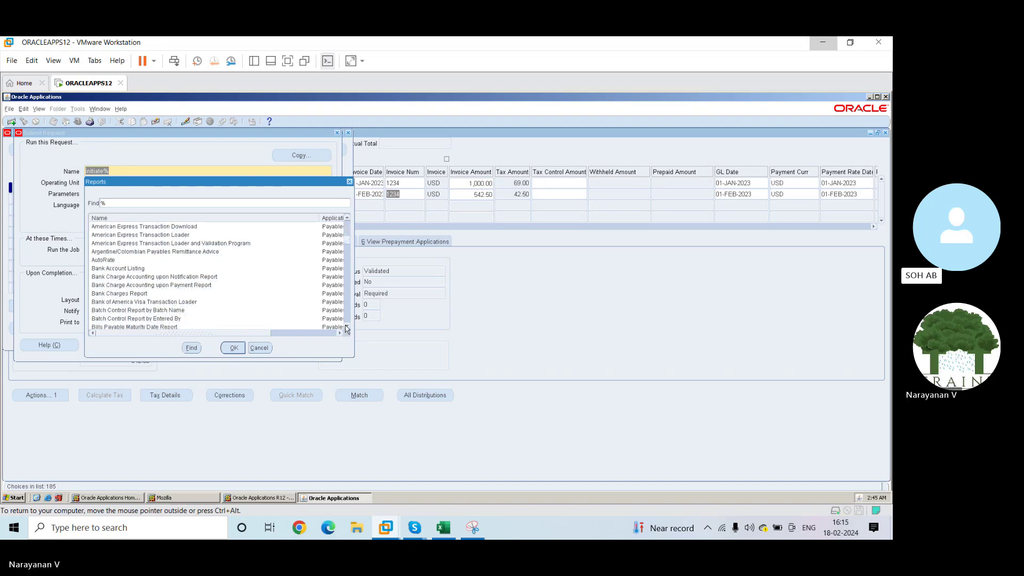
pyautogui.click(347, 329)
pyautogui.click(347, 328)
pyautogui.click(347, 329)
pyautogui.click(347, 328)
pyautogui.click(347, 329)
pyautogui.click(347, 329)
pyautogui.click(347, 329)
pyautogui.click(347, 329)
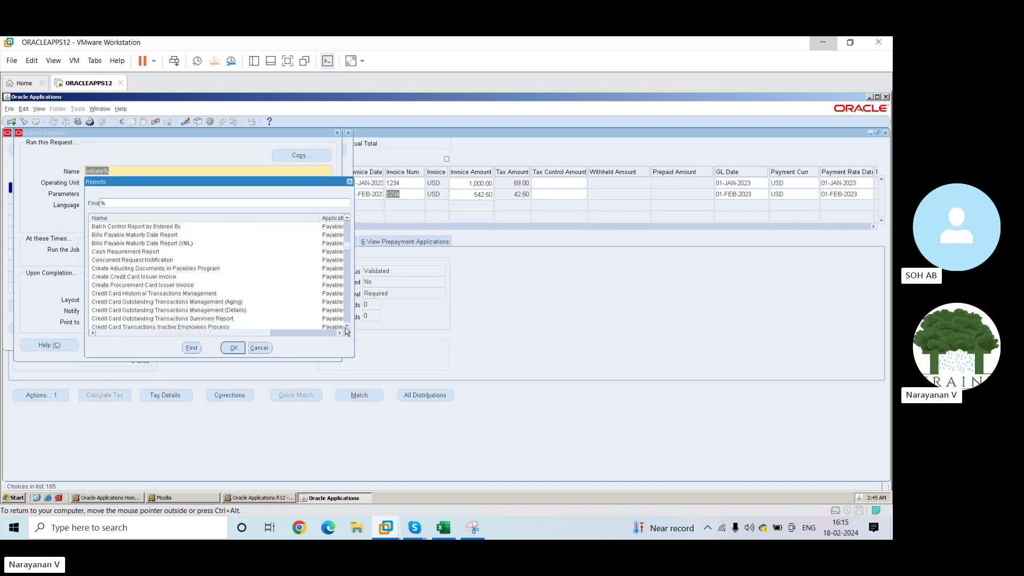
pyautogui.click(347, 328)
pyautogui.click(347, 328)
pyautogui.click(347, 328)
pyautogui.click(347, 329)
pyautogui.click(347, 328)
pyautogui.click(347, 328)
pyautogui.click(347, 328)
pyautogui.click(347, 329)
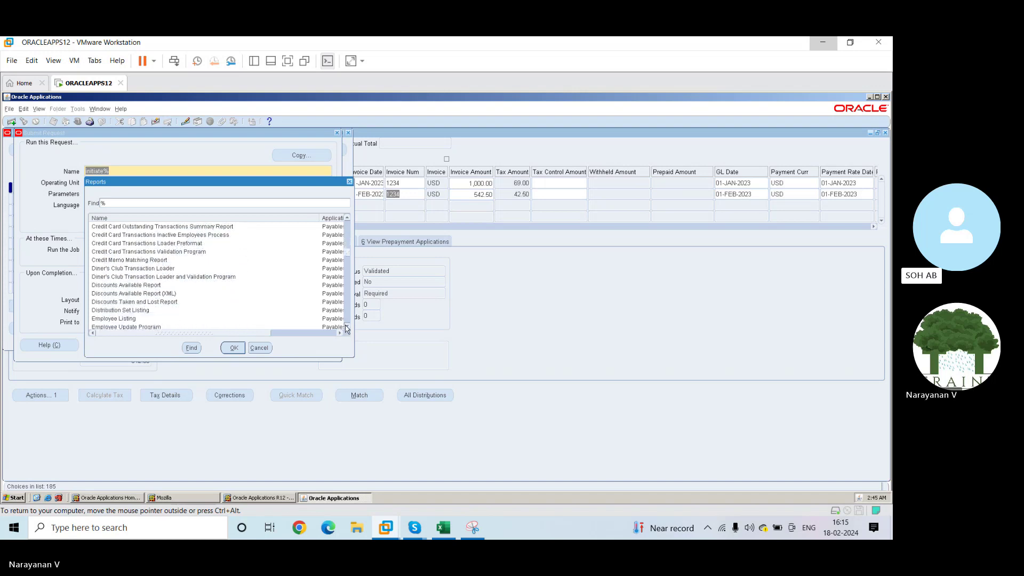
pyautogui.click(347, 329)
pyautogui.click(348, 328)
pyautogui.click(347, 329)
pyautogui.click(347, 329)
pyautogui.click(347, 329)
pyautogui.click(347, 329)
pyautogui.click(347, 328)
pyautogui.click(347, 328)
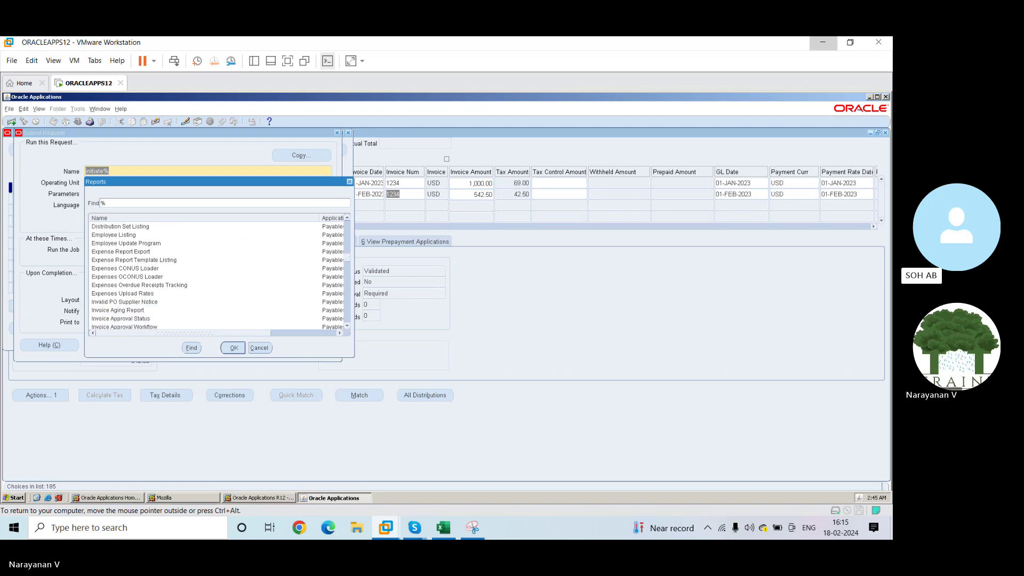
pyautogui.click(347, 328)
pyautogui.click(347, 329)
pyautogui.click(347, 329)
pyautogui.click(347, 328)
pyautogui.click(347, 328)
pyautogui.click(347, 329)
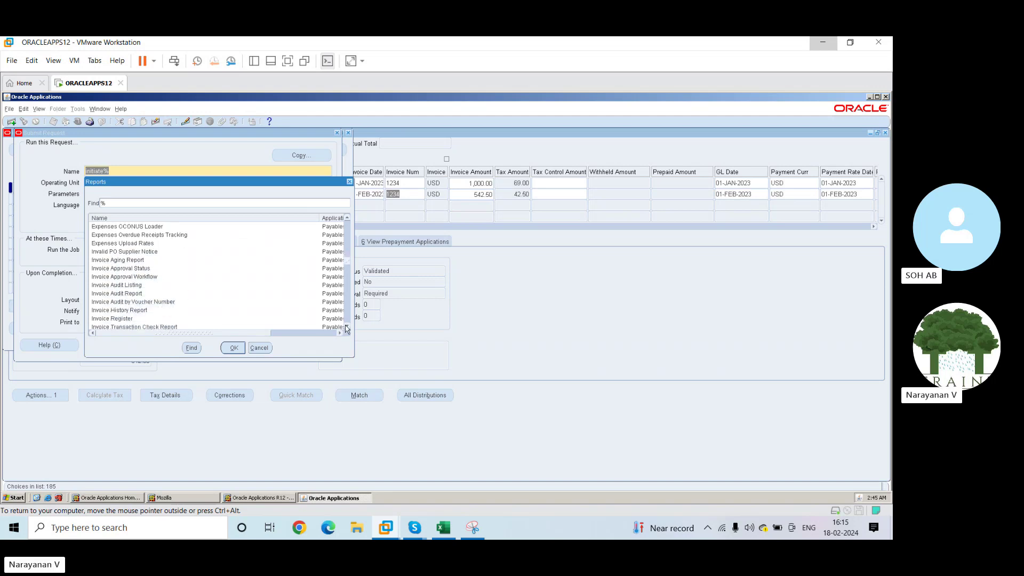
pyautogui.click(123, 277)
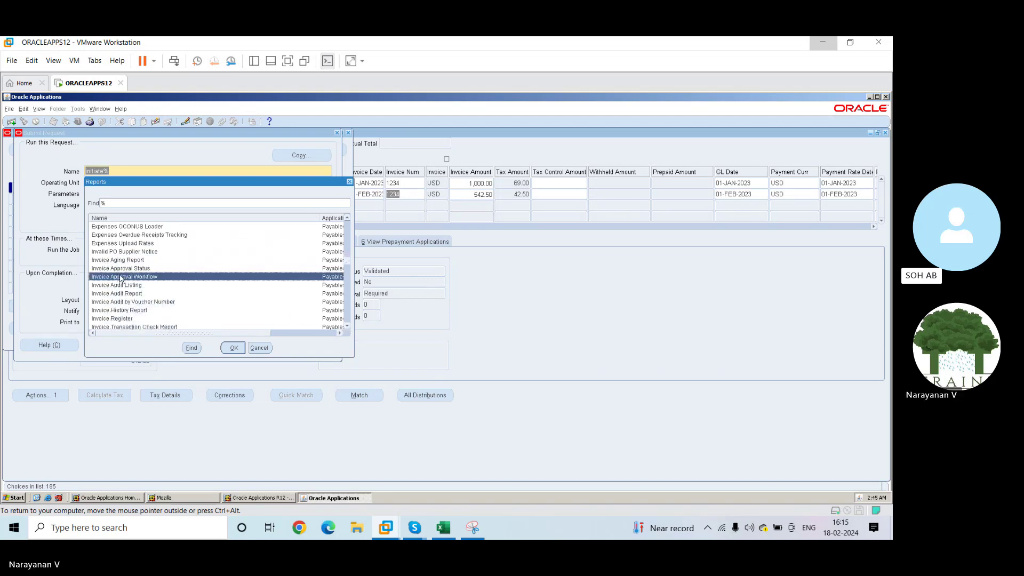
pyautogui.click(231, 348)
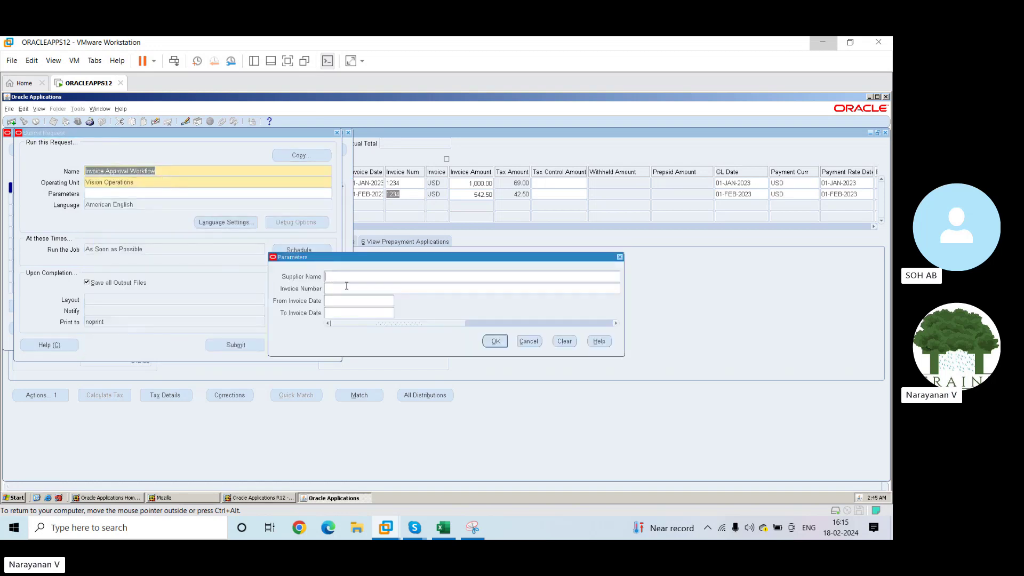
# Set the request parameters to supplier 3M Health Care, invoice number 1234 and invoice dates from 01-FEB-2023 to 18-FEB-2024.
pyautogui.write('3M')
pyautogui.press('Tab')
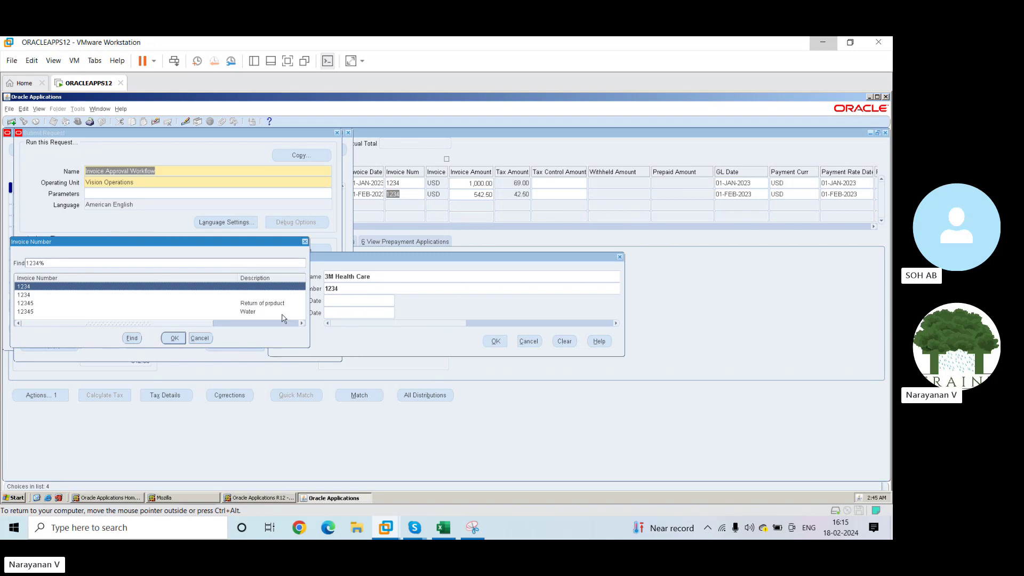
pyautogui.press('Return')
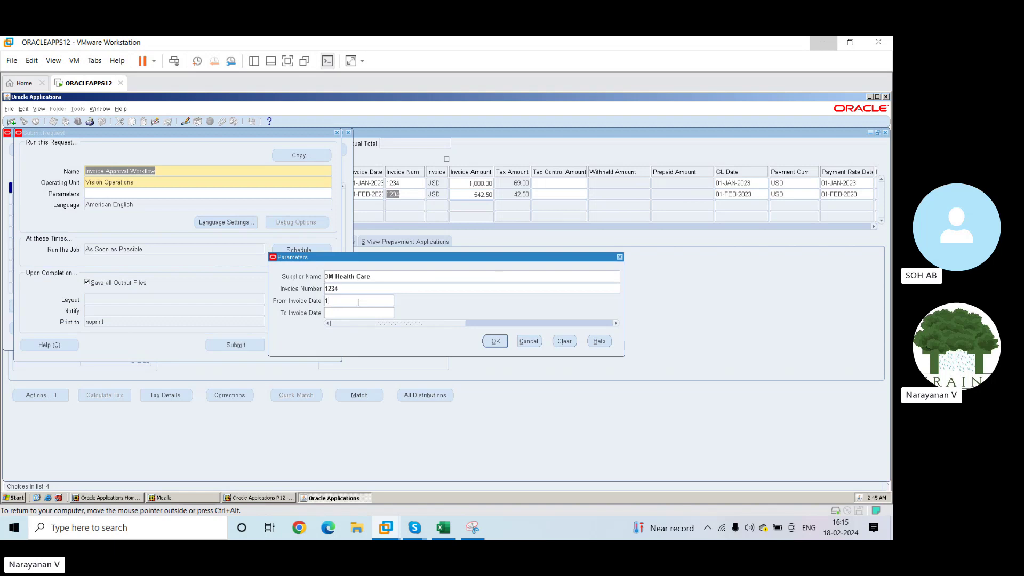
pyautogui.write('1-fe')
pyautogui.press('Tab')
pyautogui.write('18-feb-2024')
pyautogui.press('Tab')
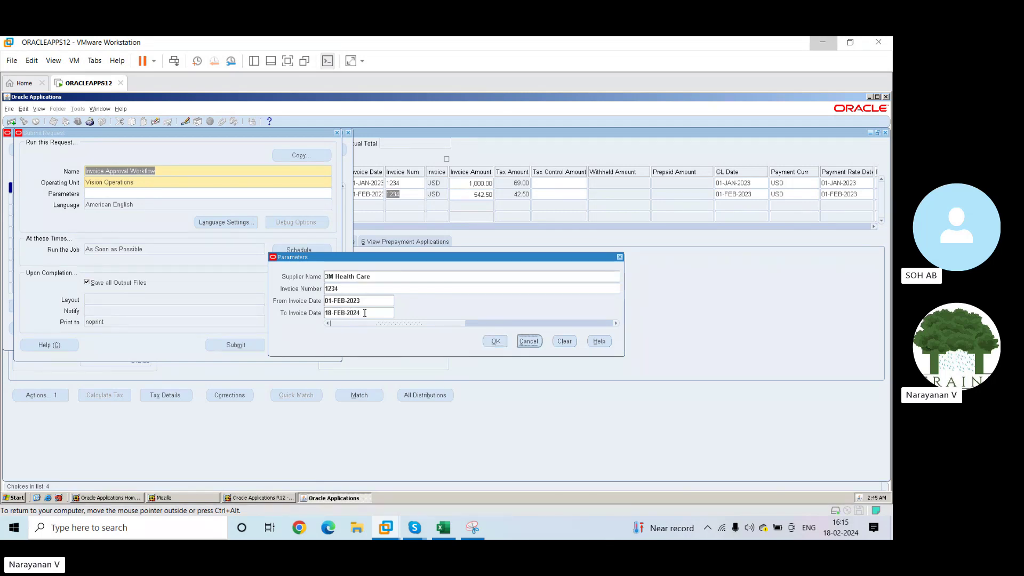
pyautogui.click(493, 342)
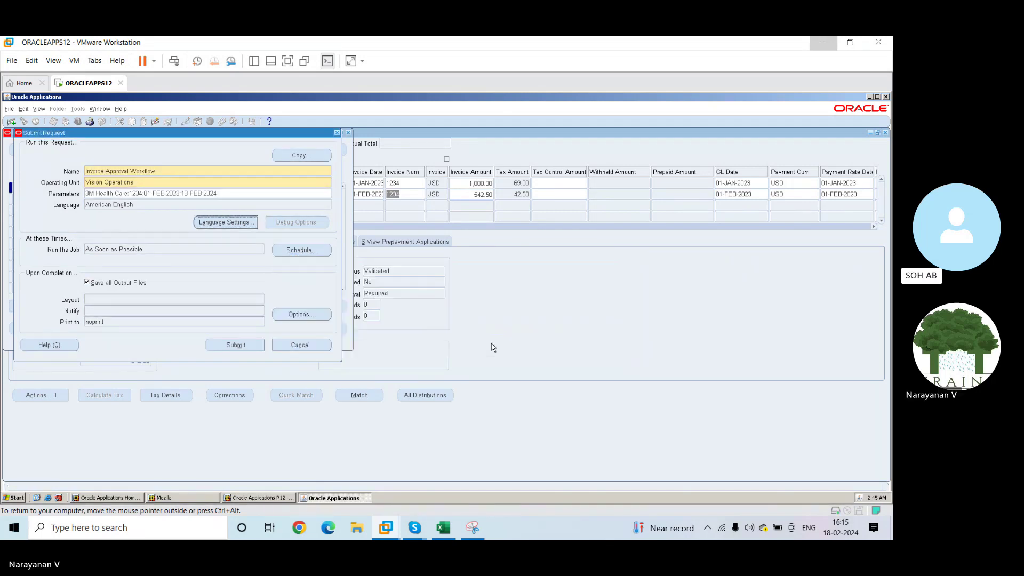
# Submit the Invoice Approval Workflow request without submitting another, and list all own requests.
pyautogui.click(249, 346)
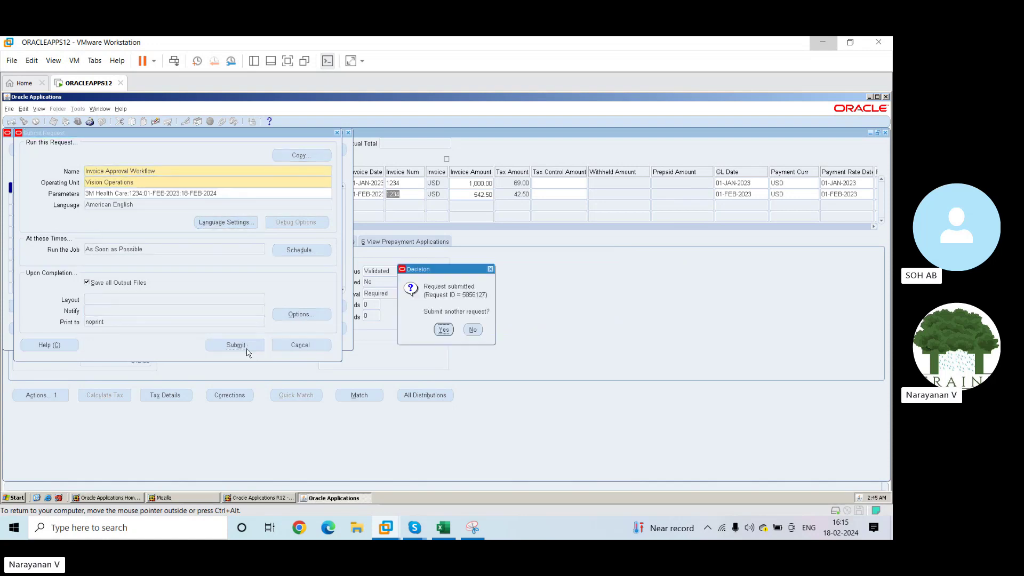
pyautogui.click(472, 329)
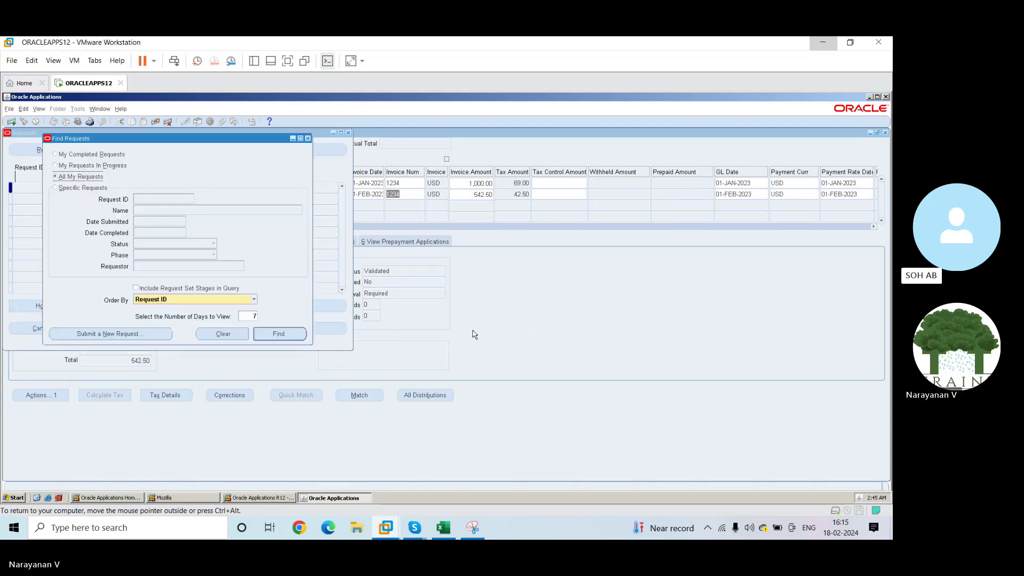
pyautogui.click(287, 334)
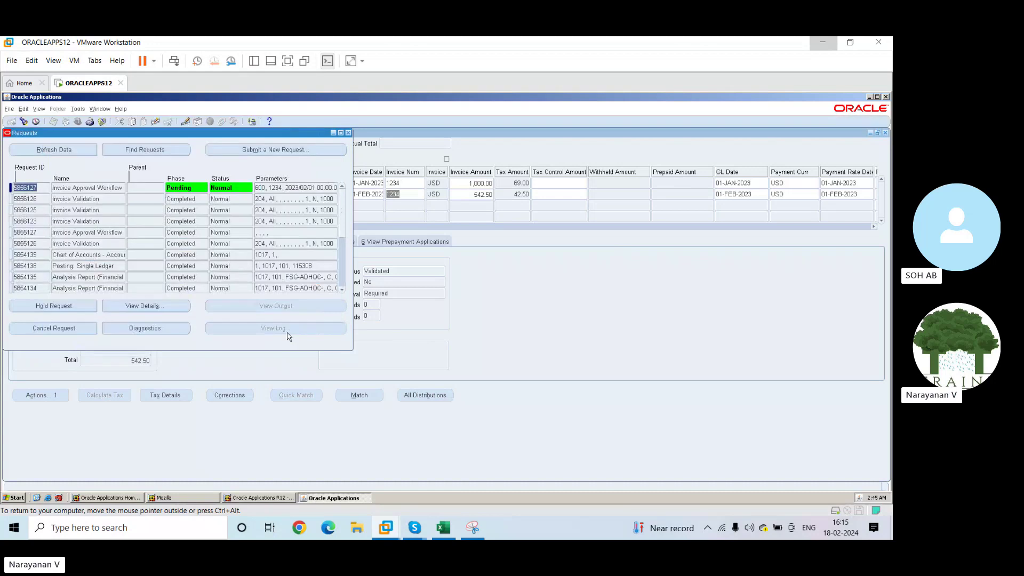
# Refresh the Requests list until the Invoice Approval Workflow request finishes, and close the list.
pyautogui.click(73, 148)
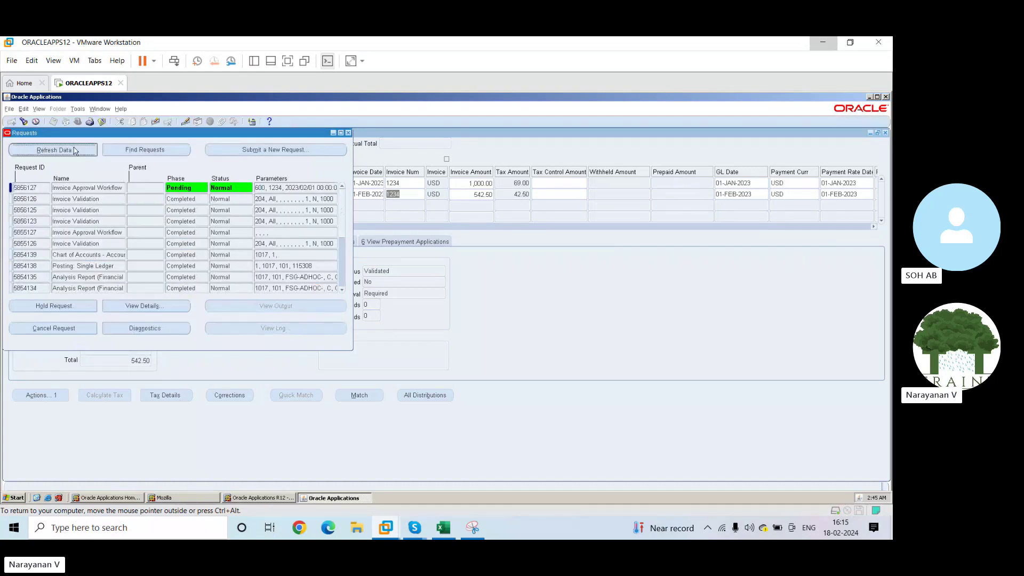
pyautogui.click(74, 149)
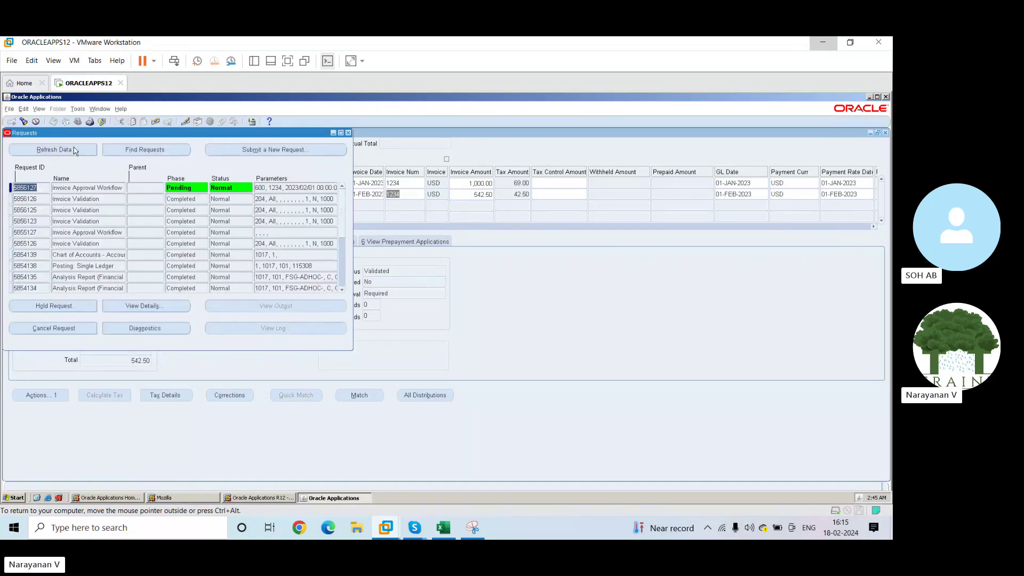
pyautogui.click(75, 151)
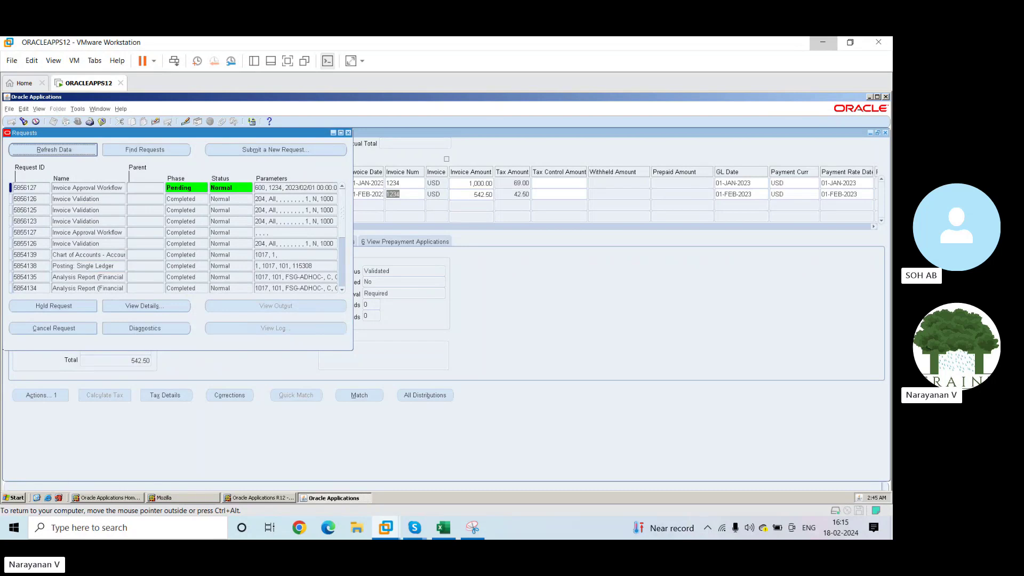
pyautogui.click(77, 152)
pyautogui.click(75, 151)
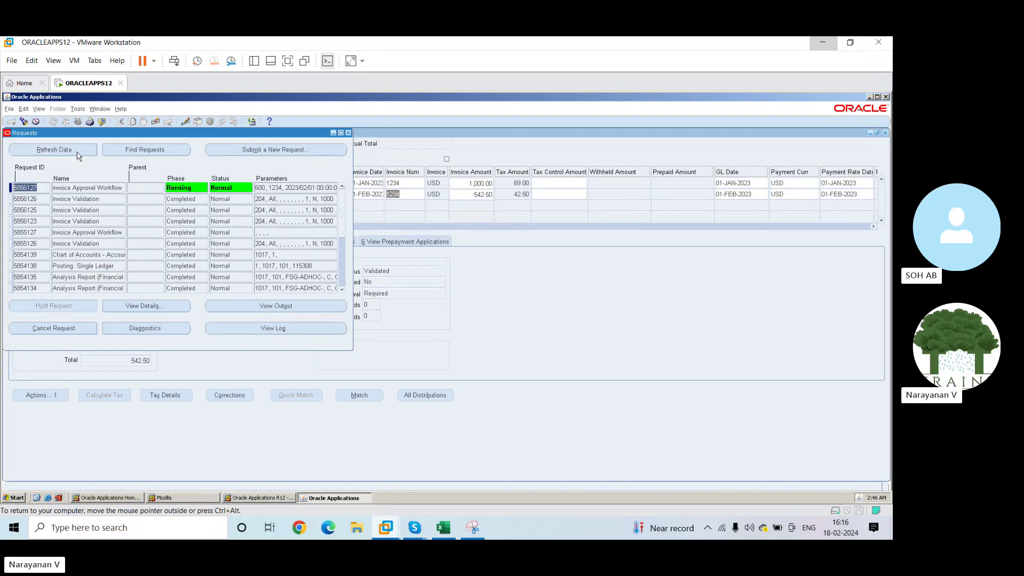
pyautogui.click(77, 154)
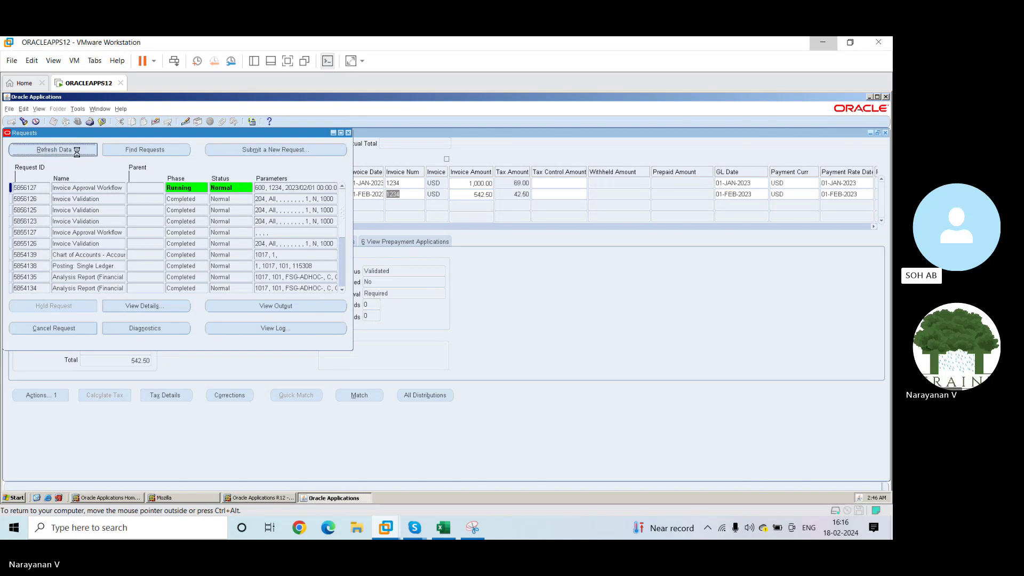
pyautogui.click(76, 152)
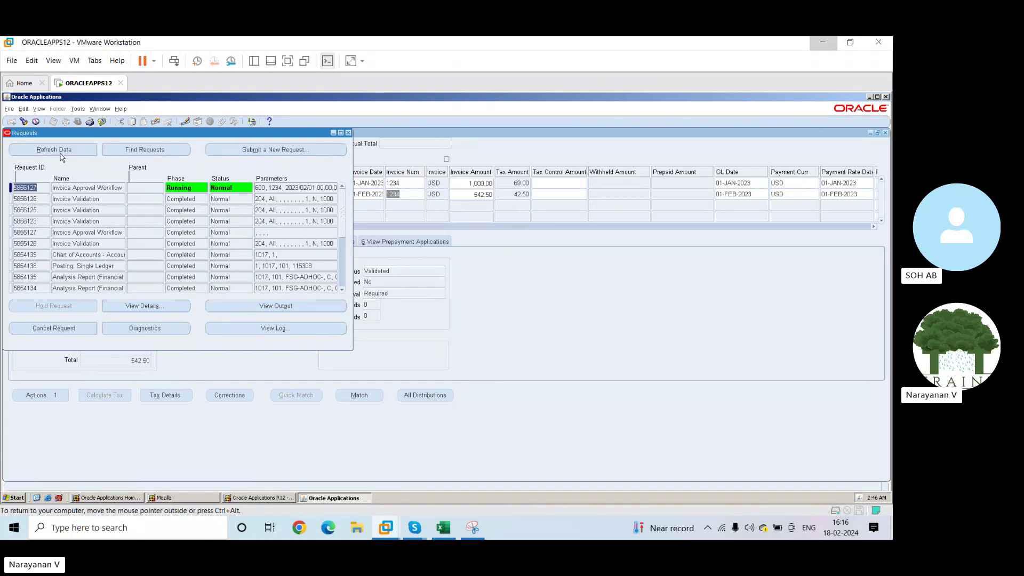
pyautogui.click(60, 153)
pyautogui.click(73, 150)
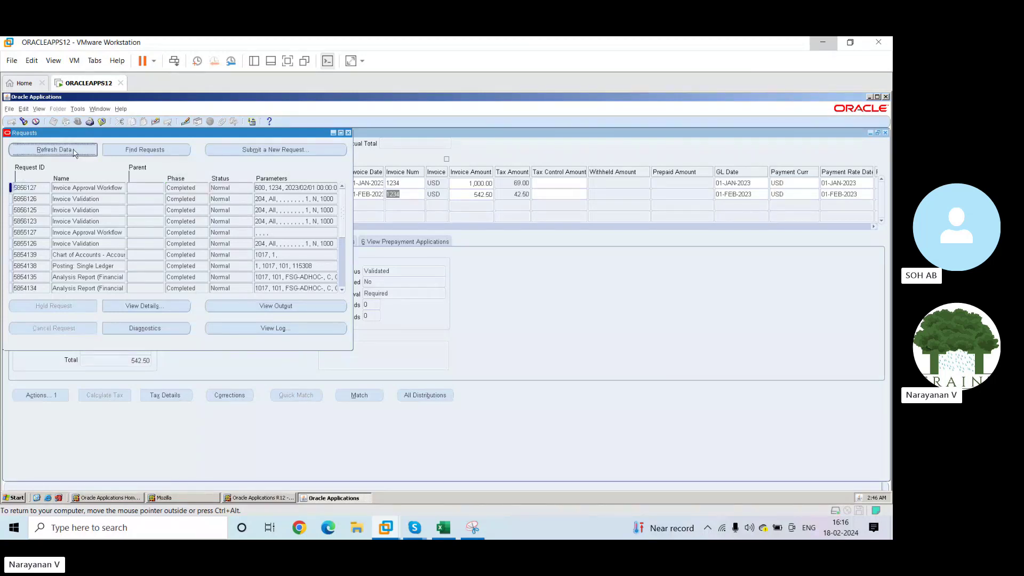
pyautogui.click(73, 149)
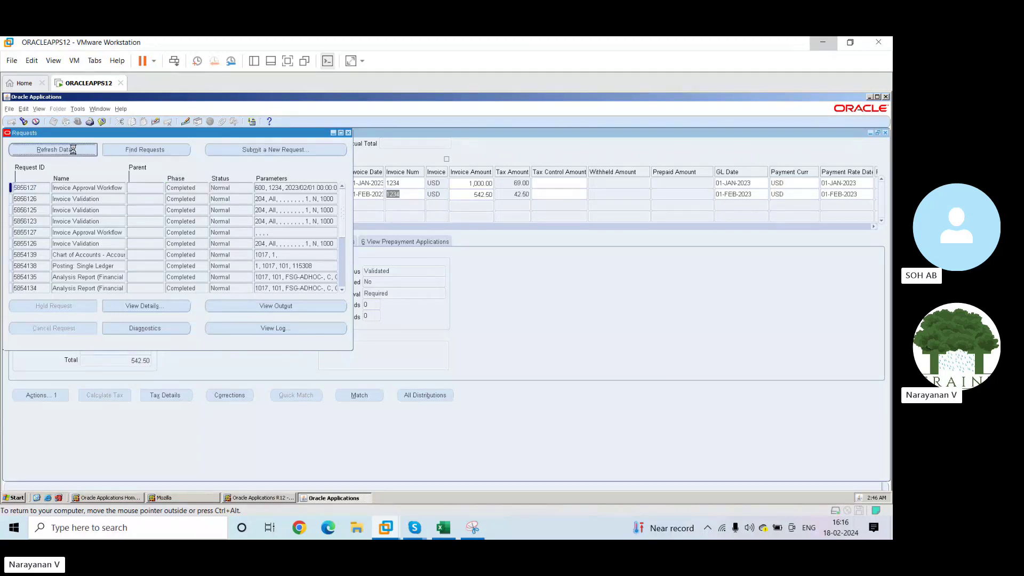
pyautogui.click(348, 133)
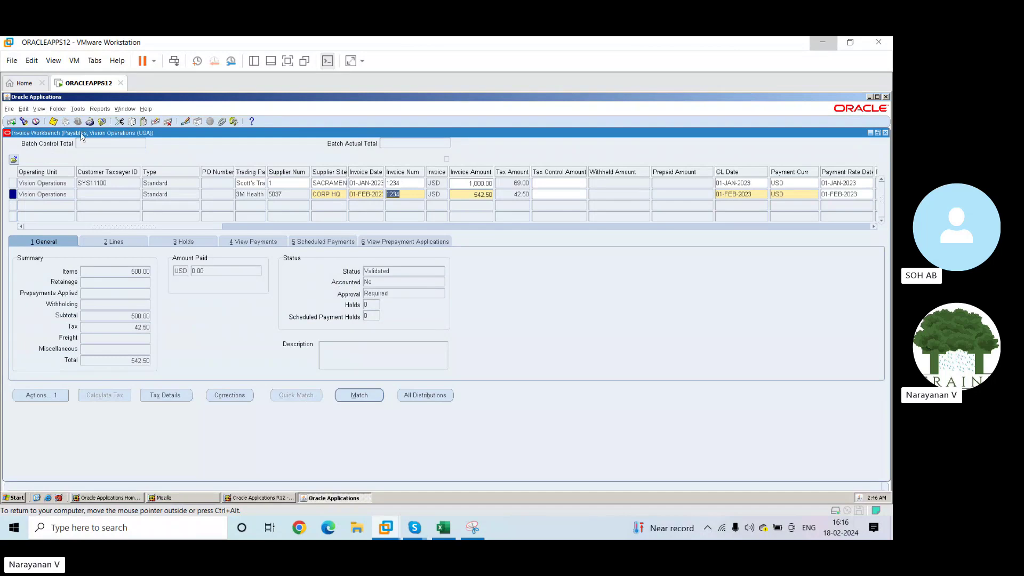
# Find all invoices of supplier 3M Health Care in the Invoice Workbench.
pyautogui.click(24, 122)
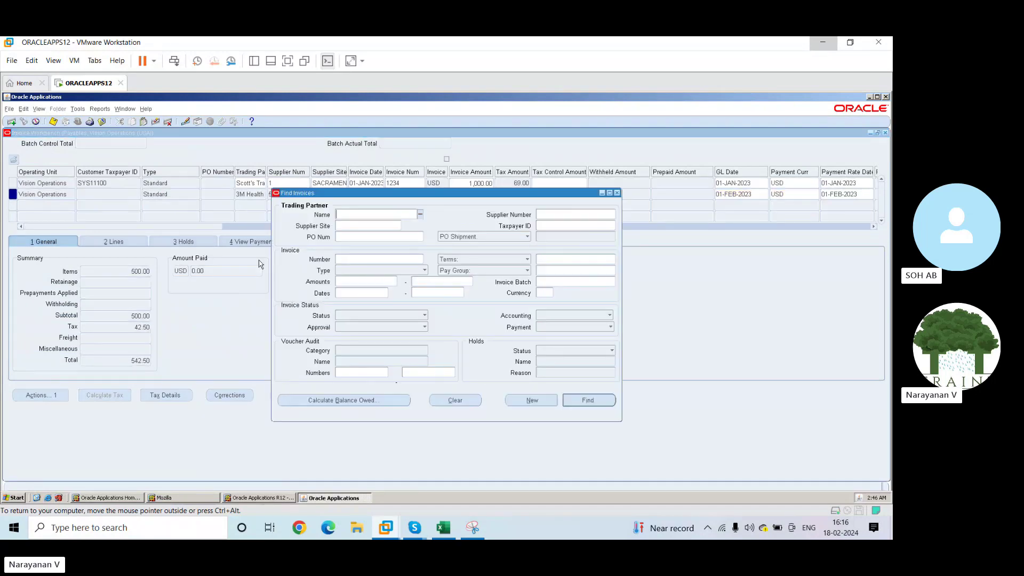
pyautogui.click(573, 215)
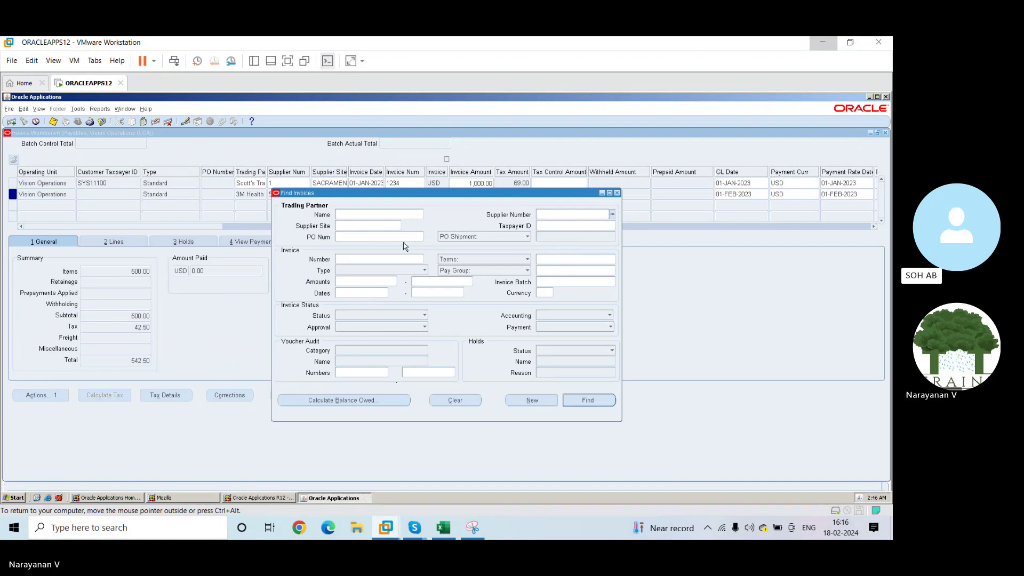
pyautogui.click(393, 217)
pyautogui.write('3M')
pyautogui.press('Tab')
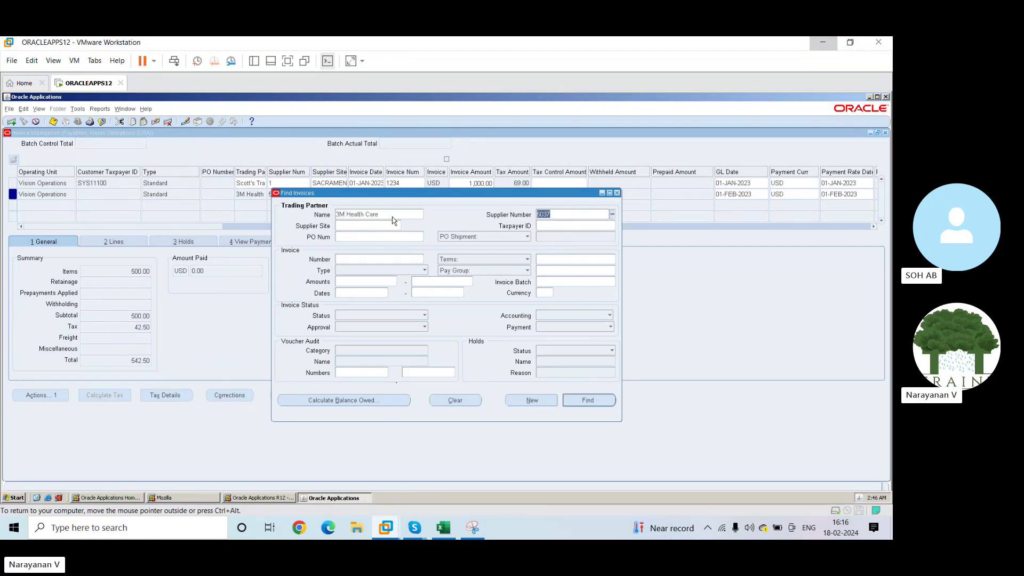
pyautogui.click(581, 404)
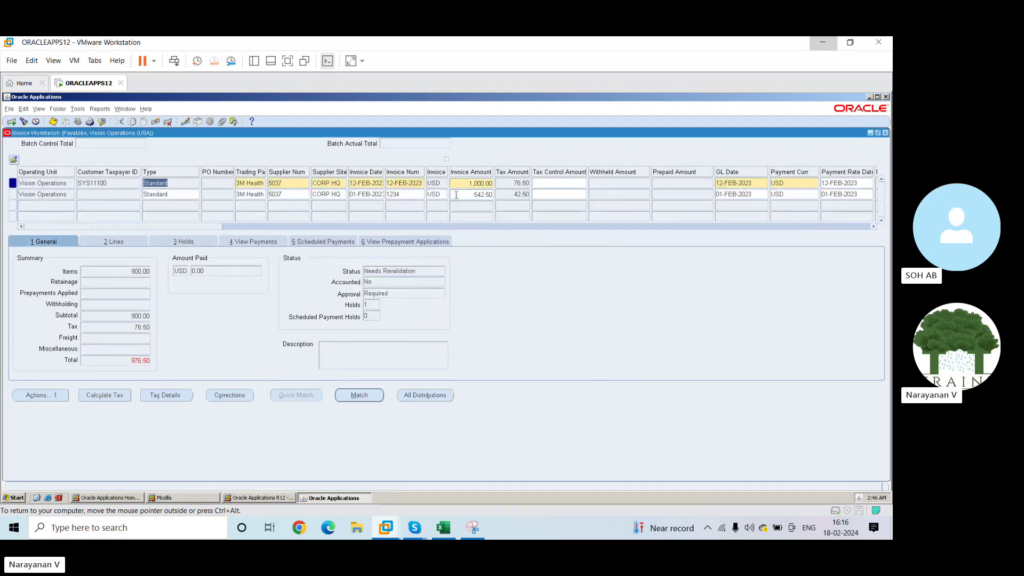
# Select invoice 1234 dated 01-FEB-2023 and check its approval status, dismissing any error.
pyautogui.click(457, 195)
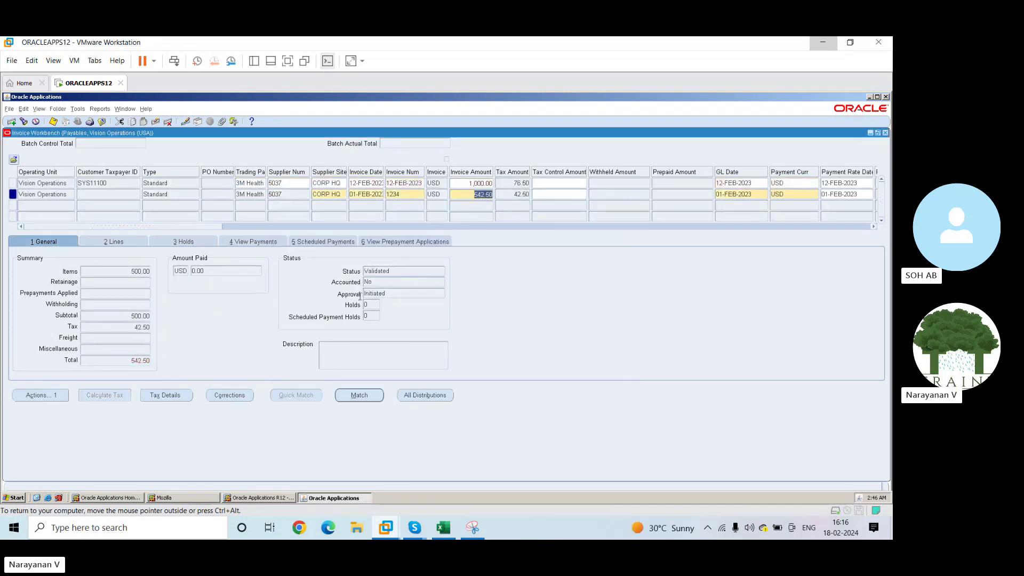
pyautogui.click(404, 292)
pyautogui.hotkey('ctrl', 's')
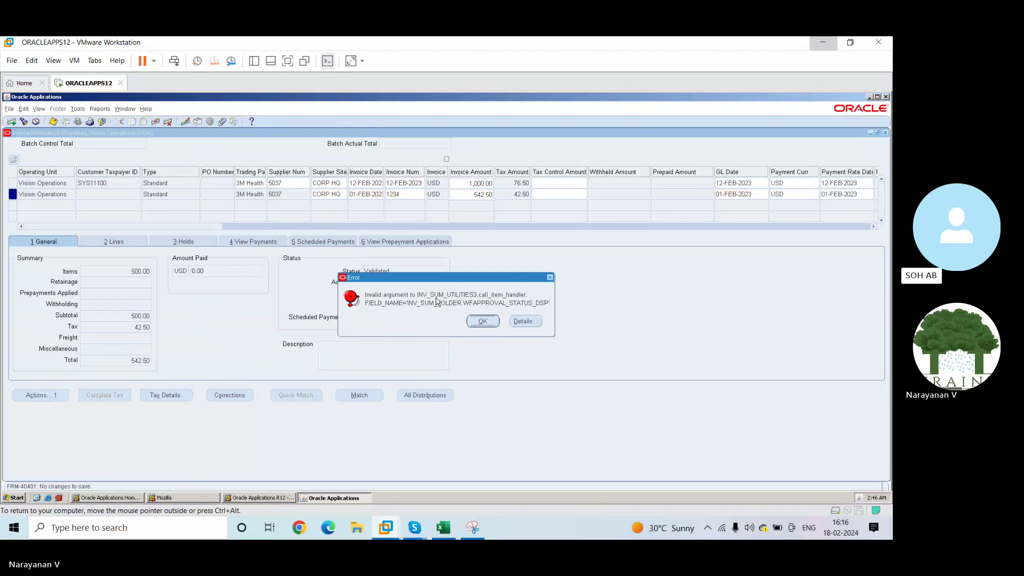
pyautogui.click(483, 321)
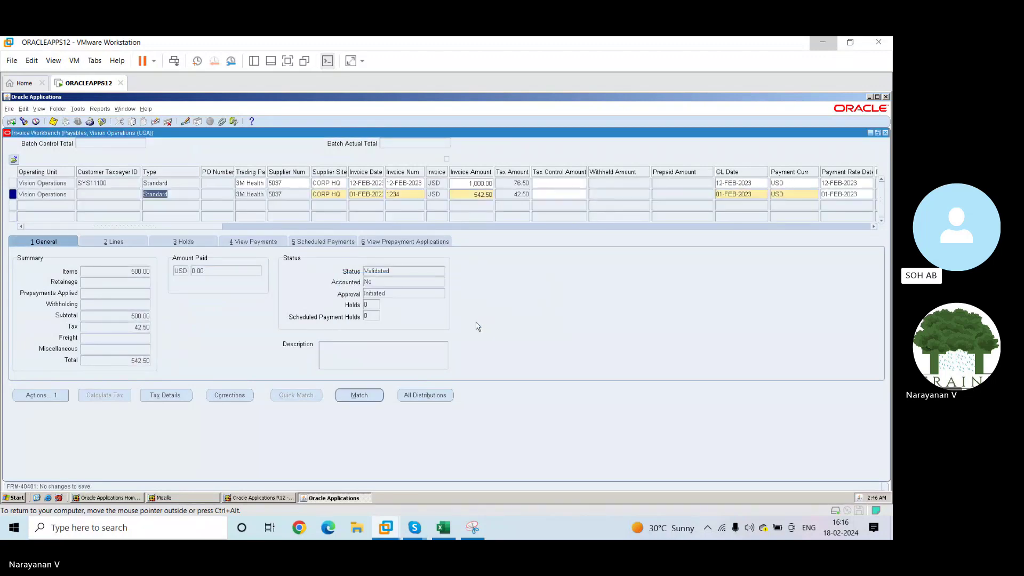
# Switch to Snipping Tool and capture the Invoice Workbench from its title bar down to the action buttons, including the invoice summary and status.
pyautogui.click(472, 527)
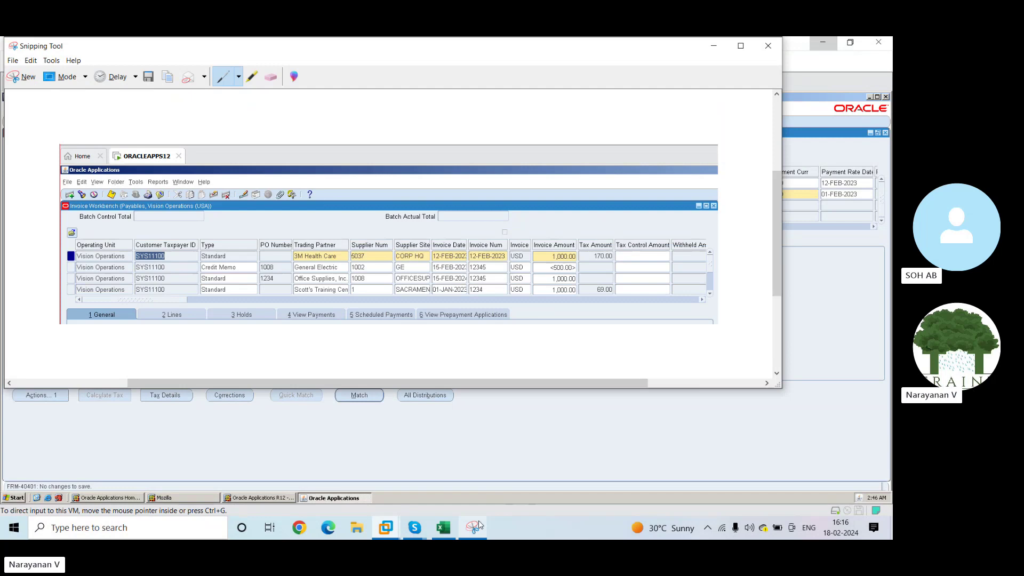
pyautogui.click(21, 76)
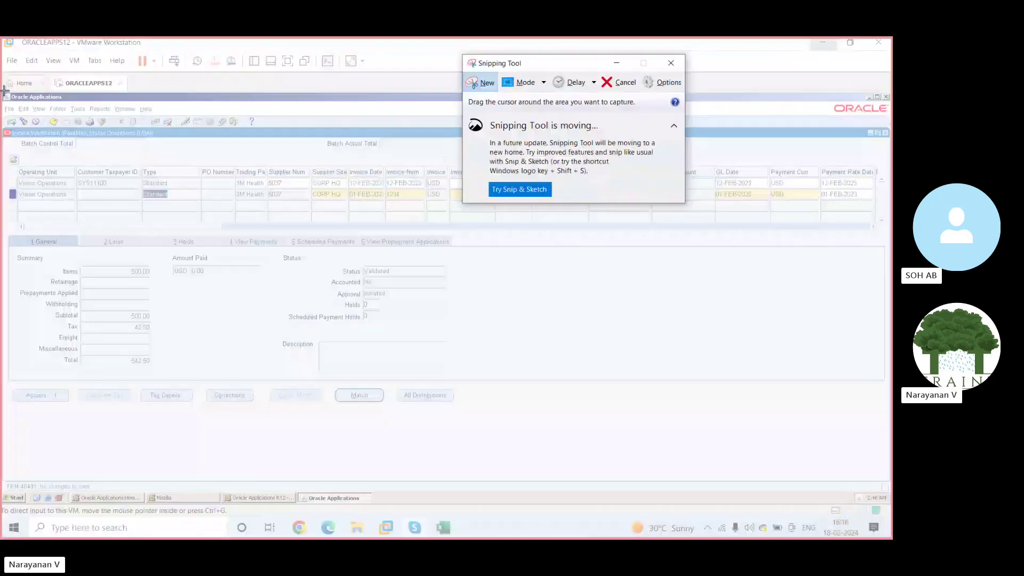
pyautogui.moveTo(5, 91); pyautogui.dragTo(867, 247)
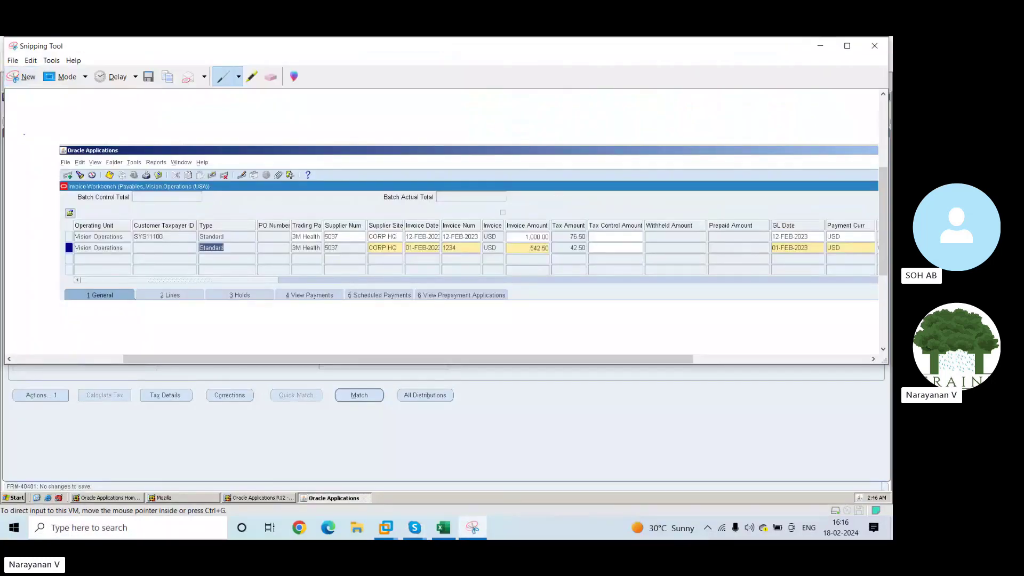
pyautogui.click(15, 78)
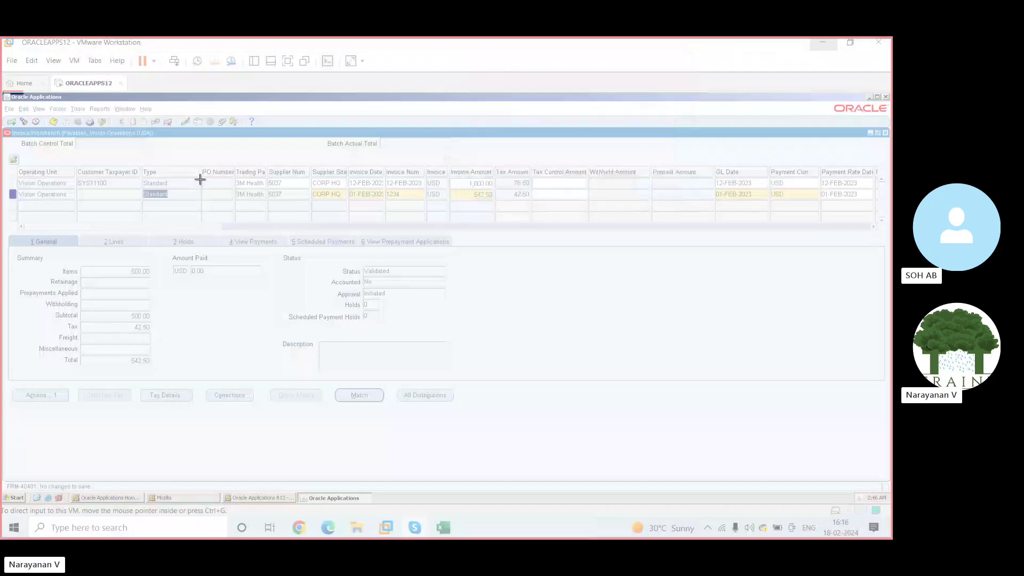
pyautogui.moveTo(3, 91); pyautogui.dragTo(604, 417)
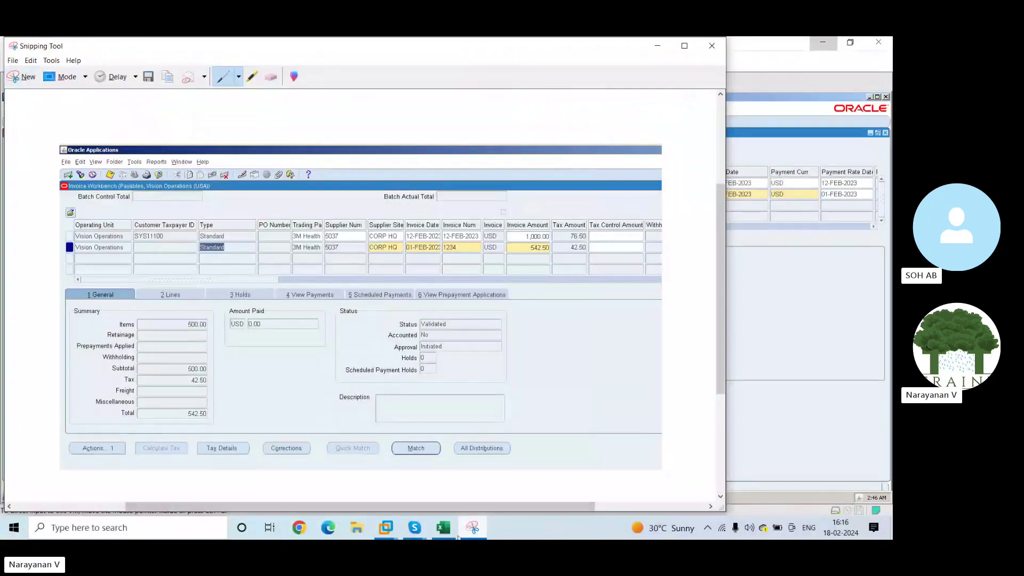
# Paste the snip into the AP sheet of the Excel workbook, shrink it, and place it from about cell M1 beside the earlier screenshot.
pyautogui.click(451, 533)
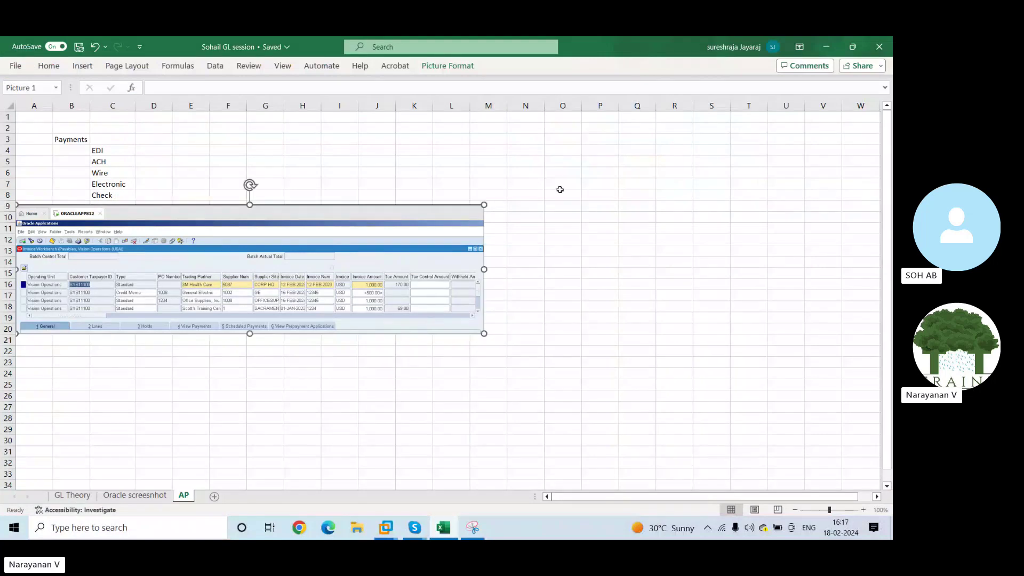
pyautogui.click(516, 123)
pyautogui.hotkey('ctrl', 'v')
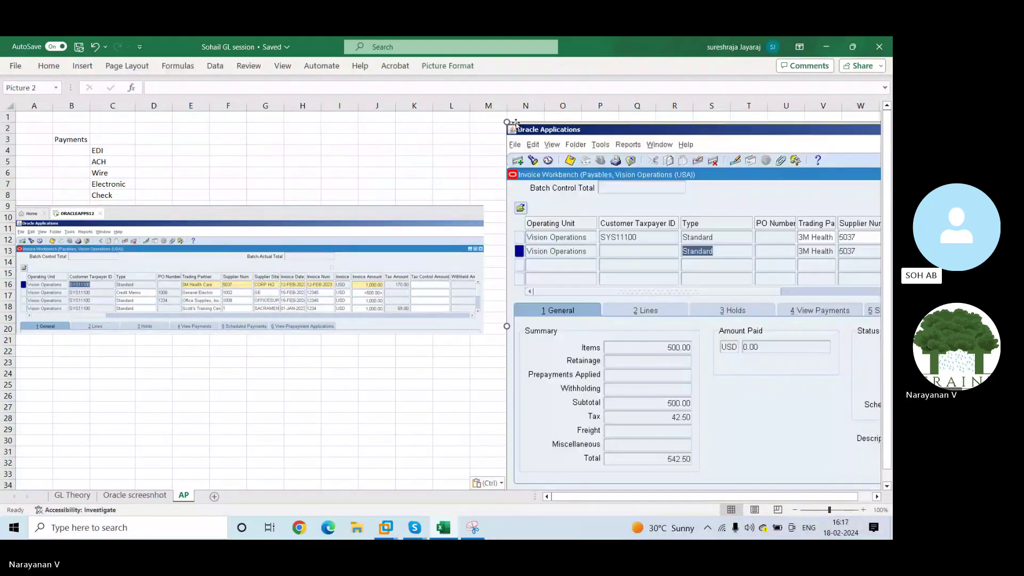
pyautogui.moveTo(506, 121); pyautogui.dragTo(507, 149)
pyautogui.moveTo(549, 210); pyautogui.dragTo(532, 208)
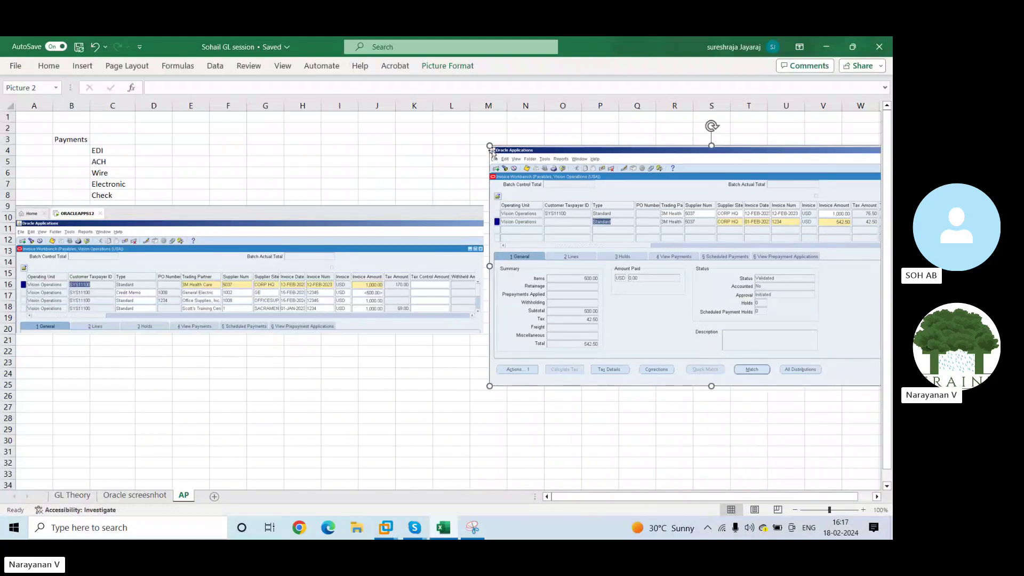
pyautogui.moveTo(490, 148); pyautogui.dragTo(678, 245)
pyautogui.moveTo(775, 296); pyautogui.dragTo(582, 168)
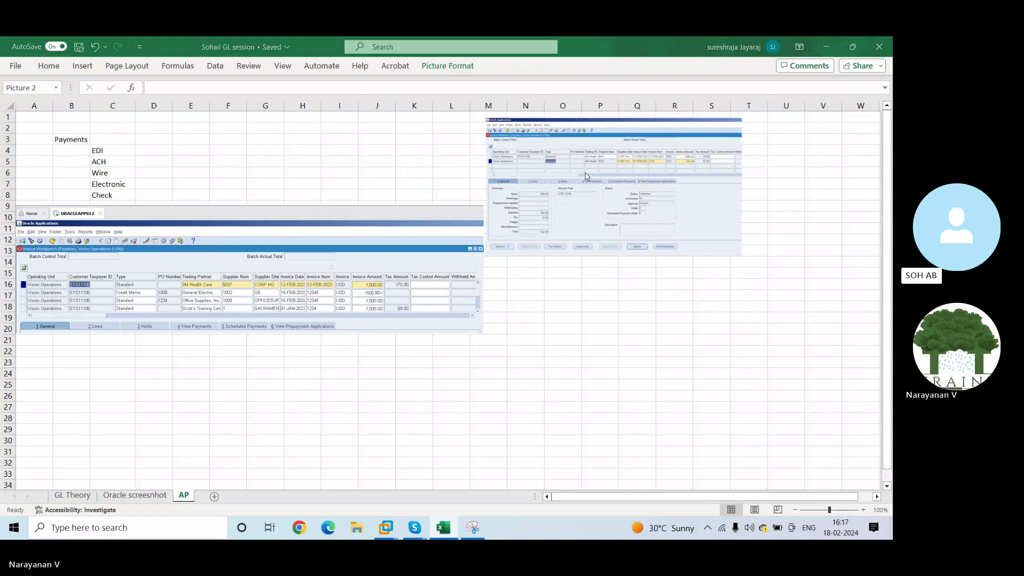
# Switch back to Oracle Applications in the virtual machine and close the Invoice Workbench.
pyautogui.hotkey('alt', 'Tab')
pyautogui.hotkey('alt', 'Tab')
pyautogui.hotkey('alt', 'Tab')
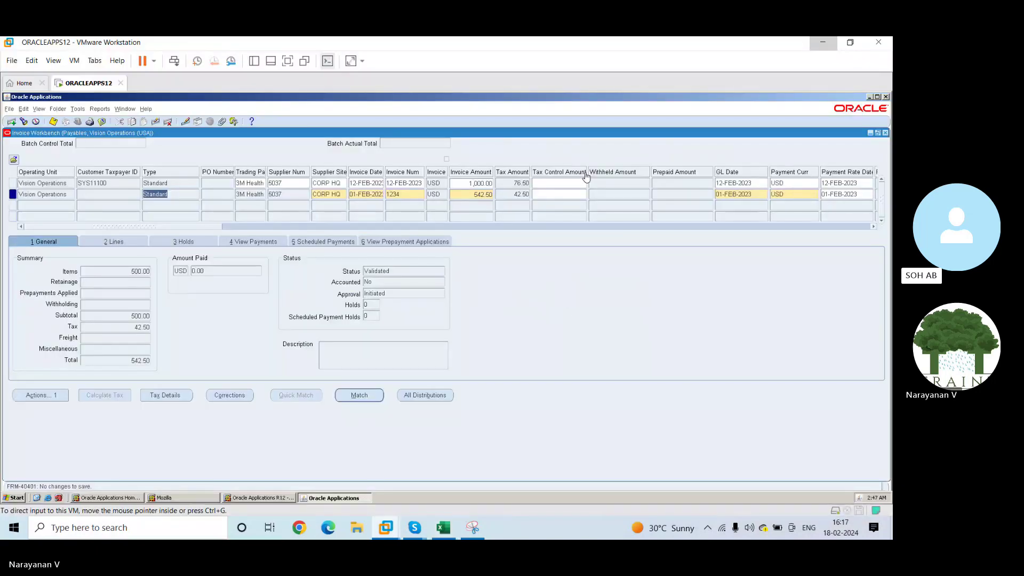
pyautogui.click(885, 133)
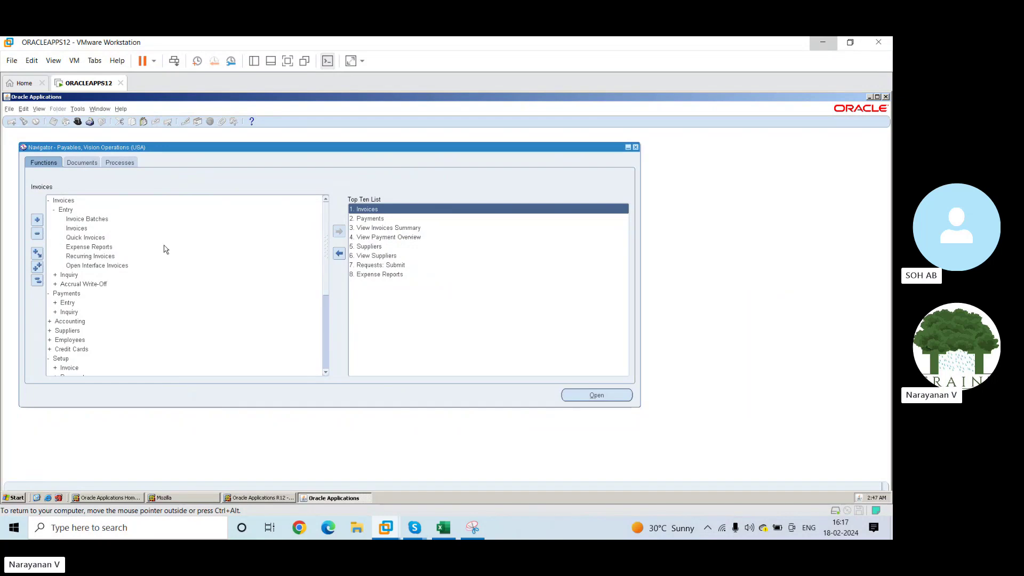
# Switch to the Approvals Management Administrator responsibility, view its Administrator Dashboard, close it, and look over the Navigator.
pyautogui.click(77, 122)
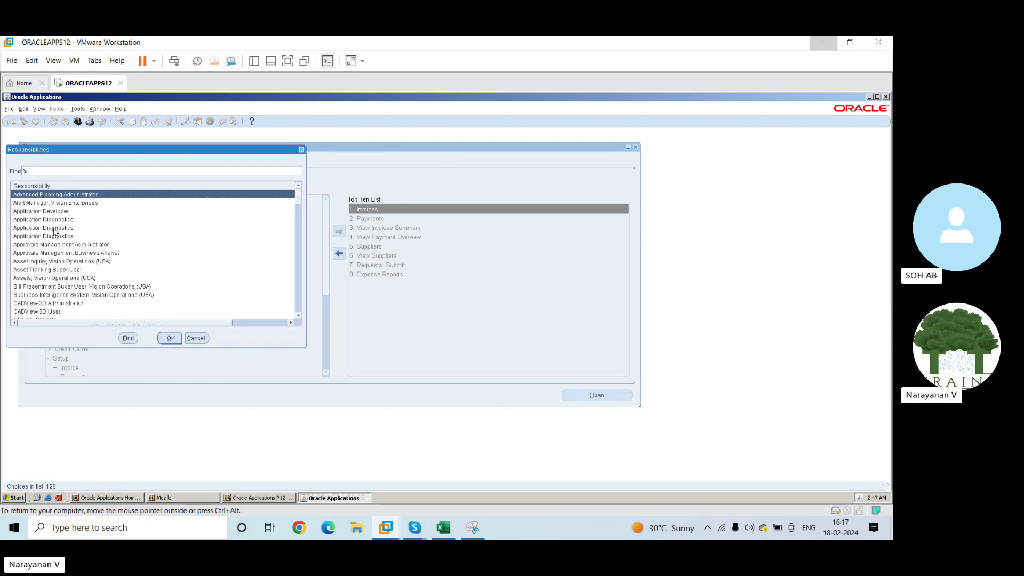
pyautogui.click(54, 245)
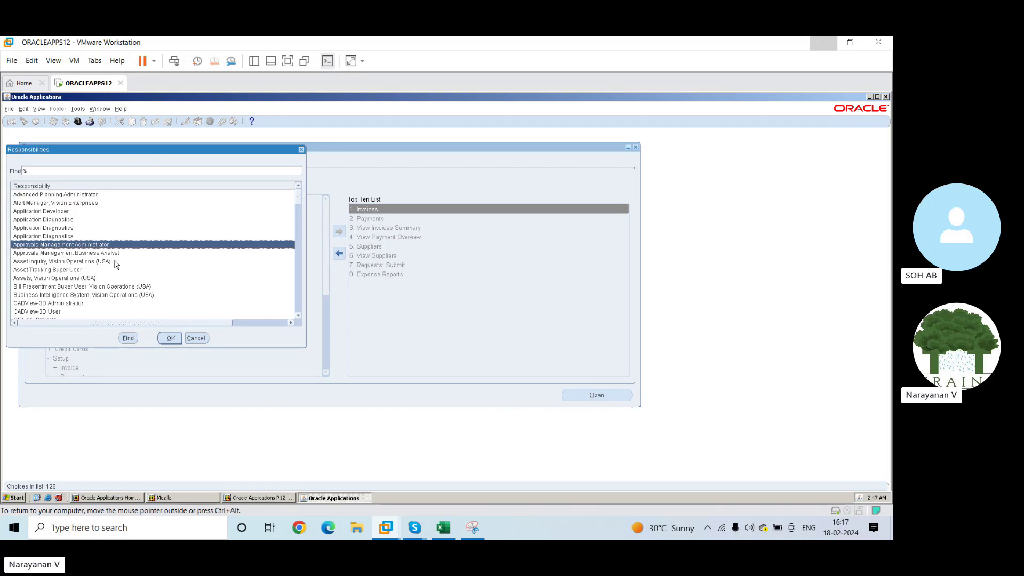
pyautogui.click(169, 339)
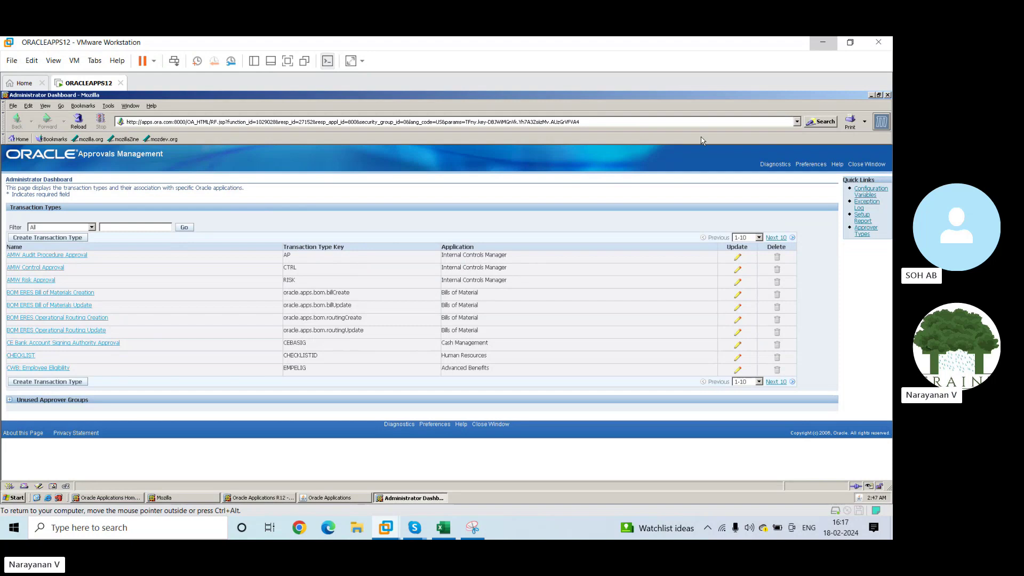
pyautogui.click(887, 95)
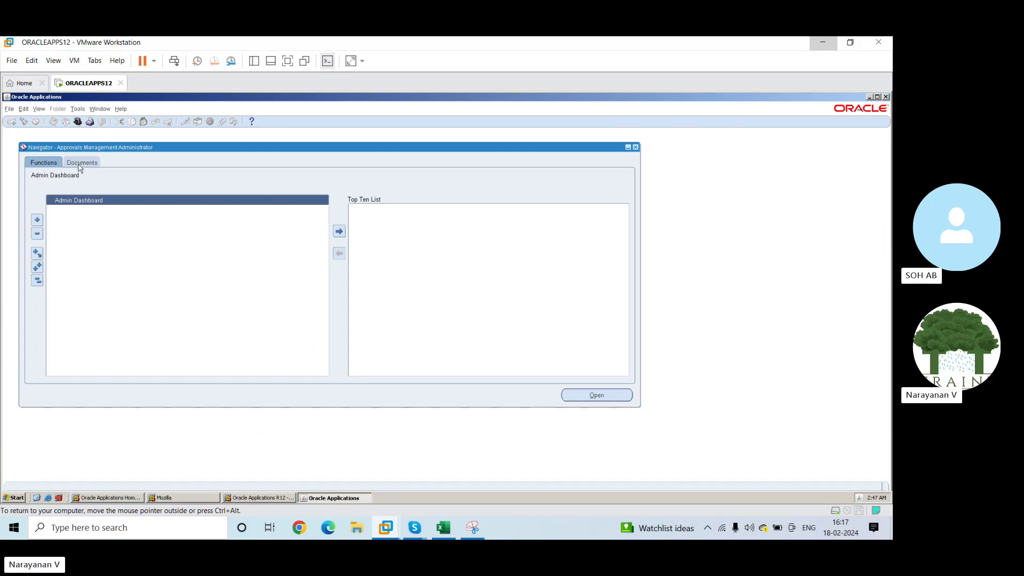
pyautogui.click(78, 167)
pyautogui.click(48, 163)
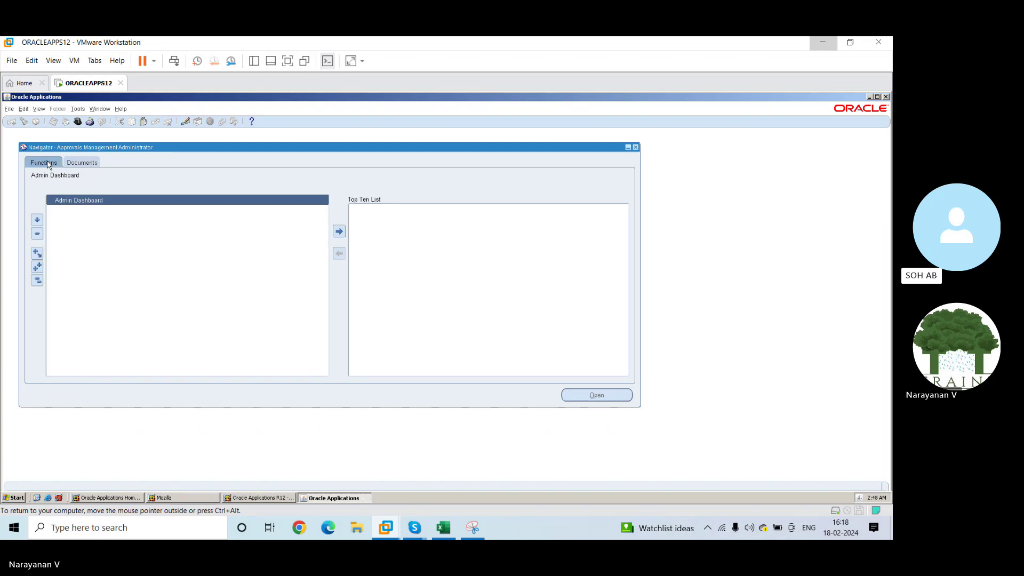
# Browse the responsibilities list, filter it by "pay", and switch to the Payments Setup Administrator responsibility.
pyautogui.click(77, 121)
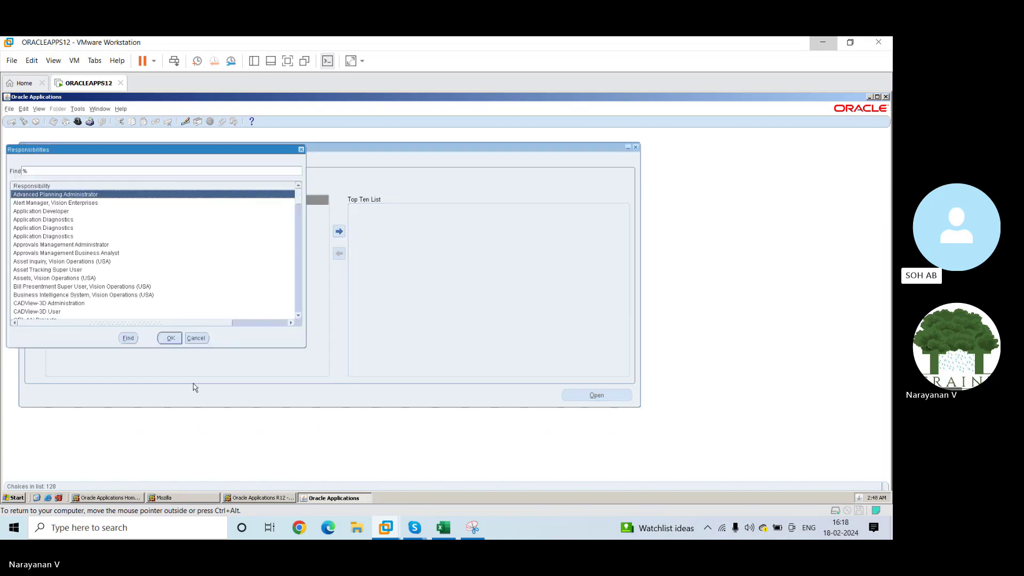
pyautogui.click(75, 288)
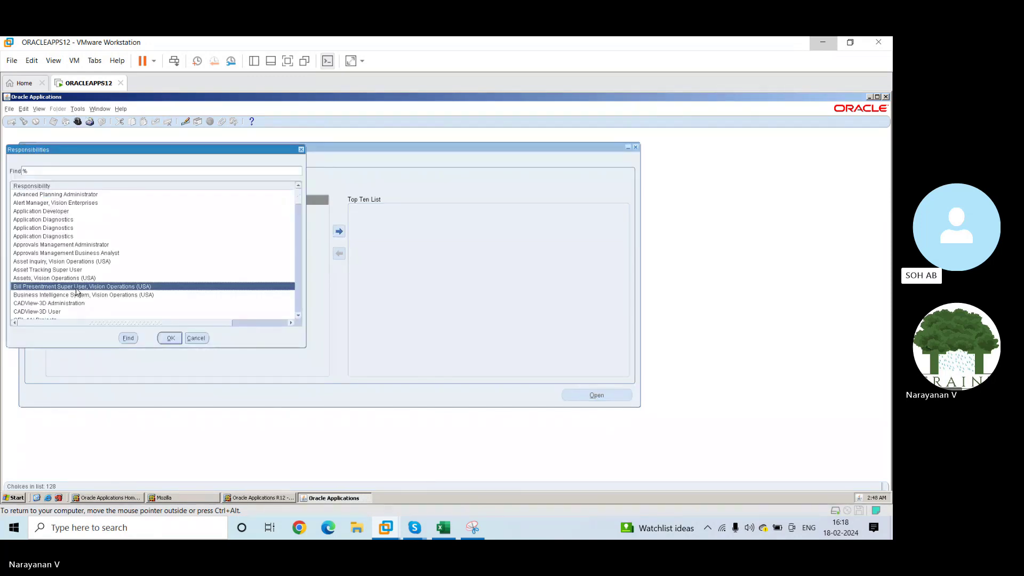
pyautogui.press('Down')
pyautogui.press('Down')
pyautogui.press('Down')
pyautogui.press('Down')
pyautogui.press('Down')
pyautogui.press('Down')
pyautogui.press('Down')
pyautogui.press('Down')
pyautogui.press('Down')
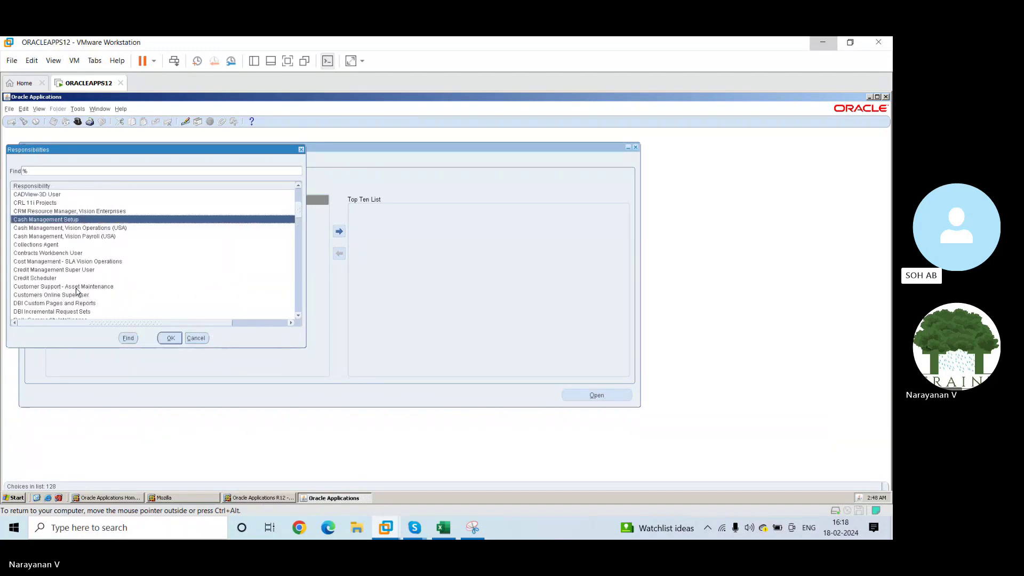
pyautogui.press('Down')
pyautogui.press('Down')
pyautogui.press('Down')
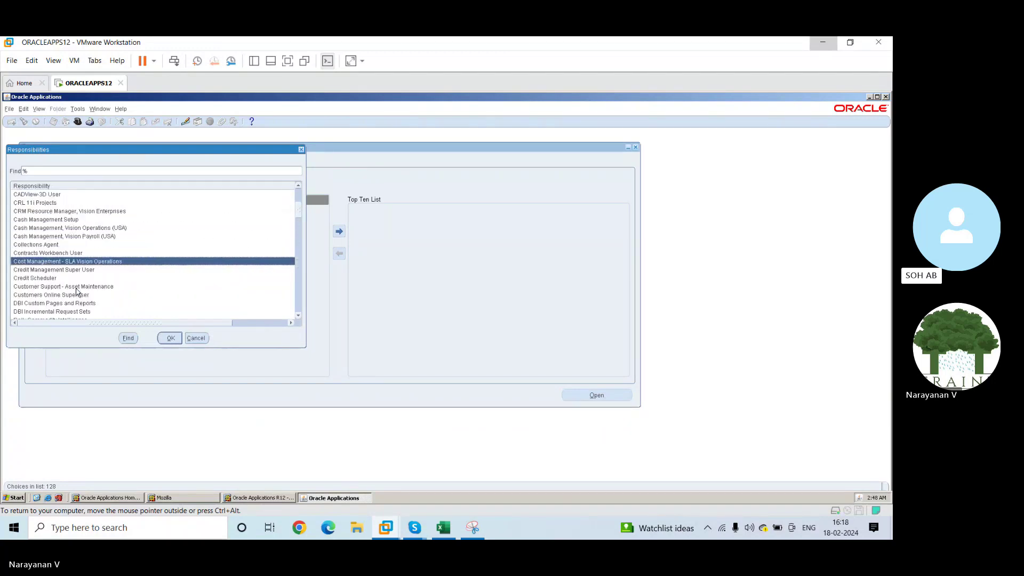
pyautogui.press('Down')
pyautogui.press('Down')
pyautogui.press('Down')
pyautogui.press('Down')
pyautogui.press('Down')
pyautogui.press('Down')
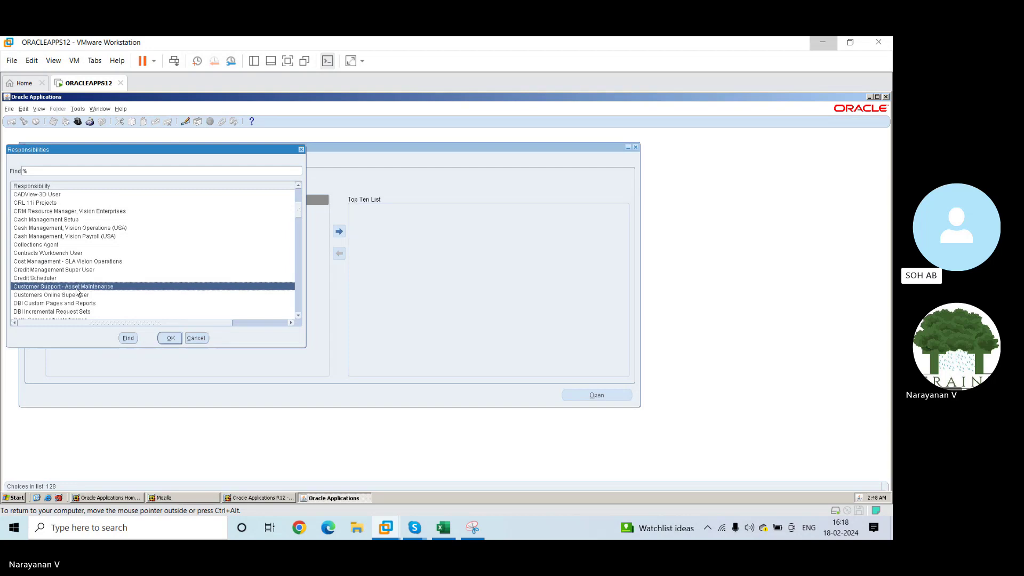
pyautogui.press('Down')
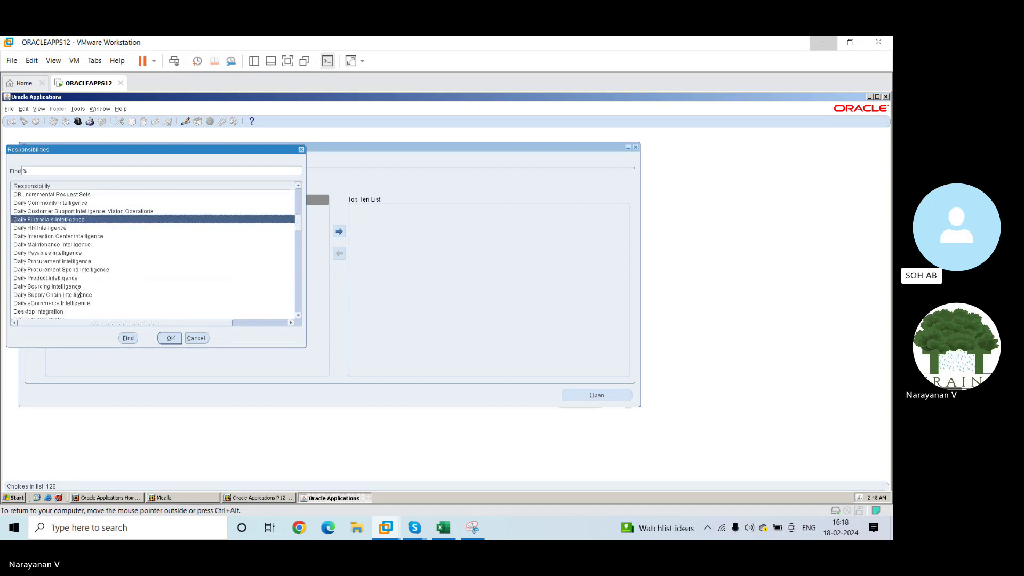
pyautogui.press('Down')
pyautogui.write('pay')
pyautogui.press('Down')
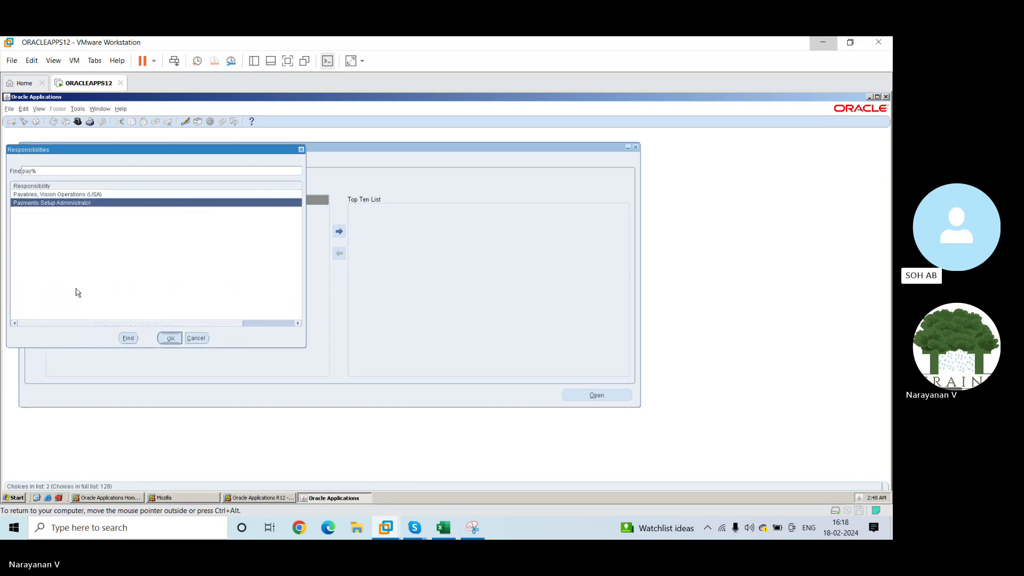
pyautogui.press('Return')
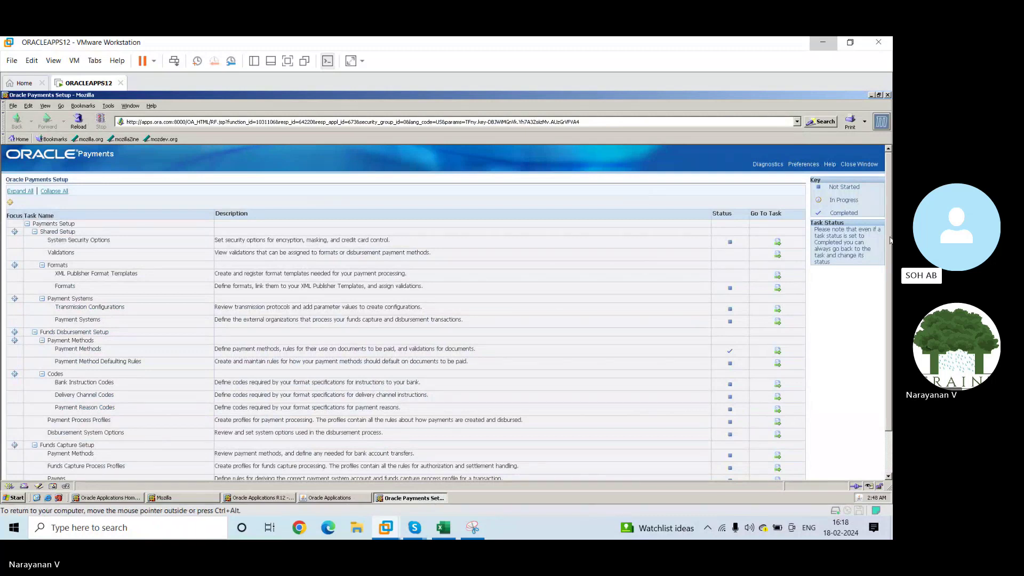
# Look through the Oracle Payments Setup task list, collapse all its tasks, and close the page.
pyautogui.scroll(-3, 889, 240)
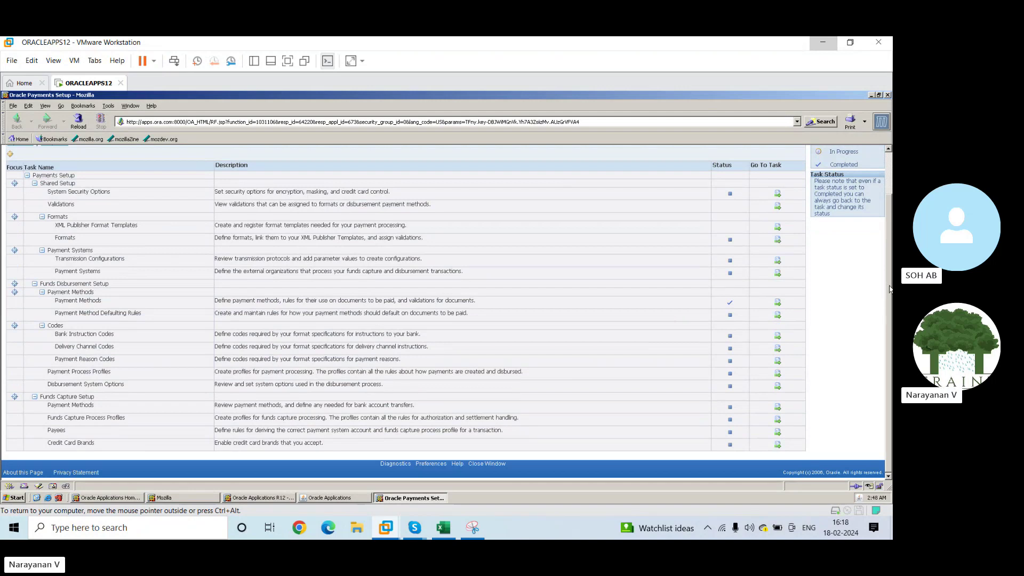
pyautogui.scroll(1, 890, 277)
pyautogui.scroll(2, 889, 277)
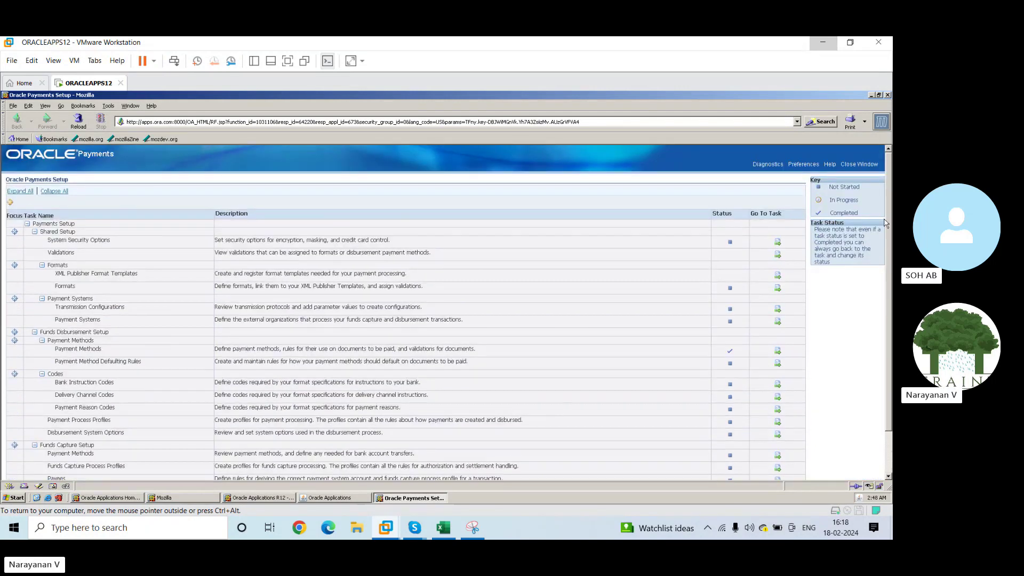
pyautogui.doubleClick(847, 201)
pyautogui.click(57, 191)
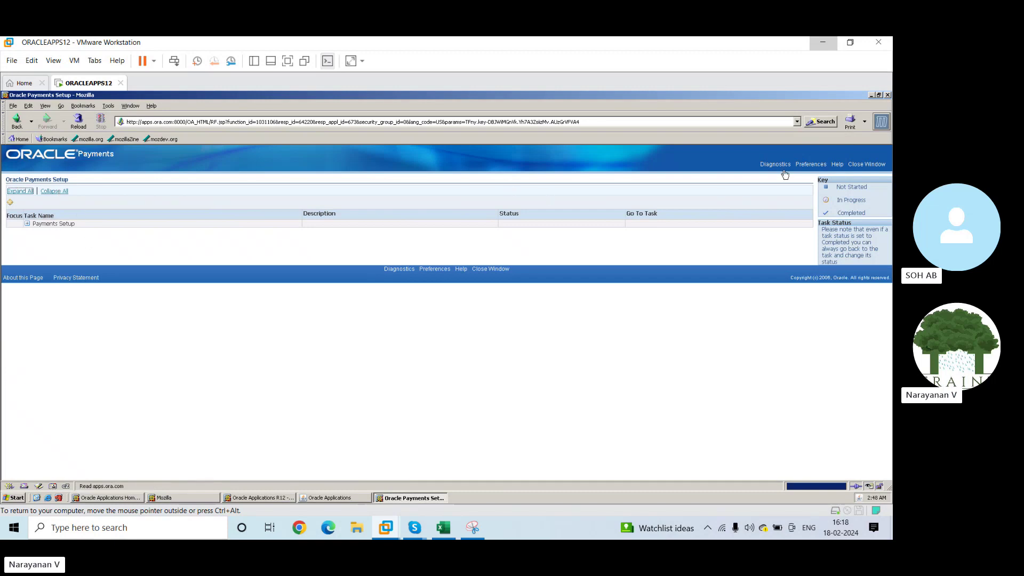
pyautogui.click(855, 165)
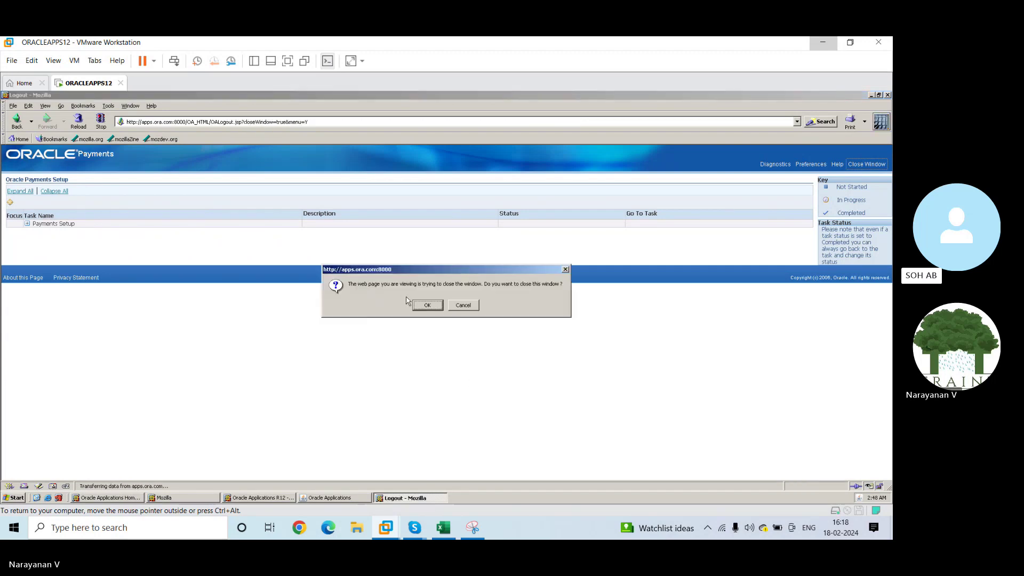
pyautogui.click(423, 306)
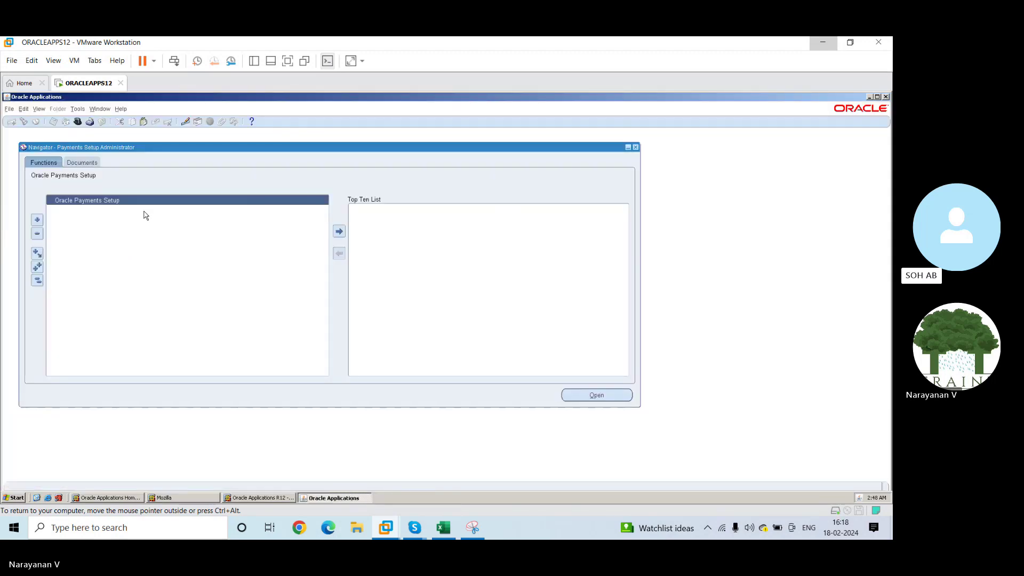
# Browse the responsibilities list, switch to Functional Administrator, view its Grants page, and close it.
pyautogui.click(78, 122)
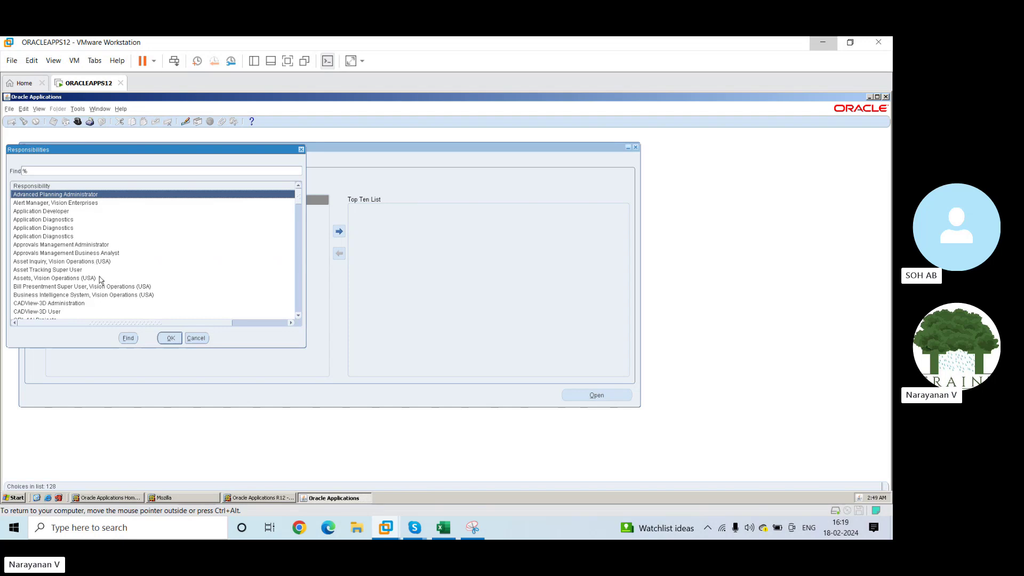
pyautogui.click(126, 295)
pyautogui.press('Down')
pyautogui.press('Down')
pyautogui.press('Down')
pyautogui.press('Down')
pyautogui.press('Down')
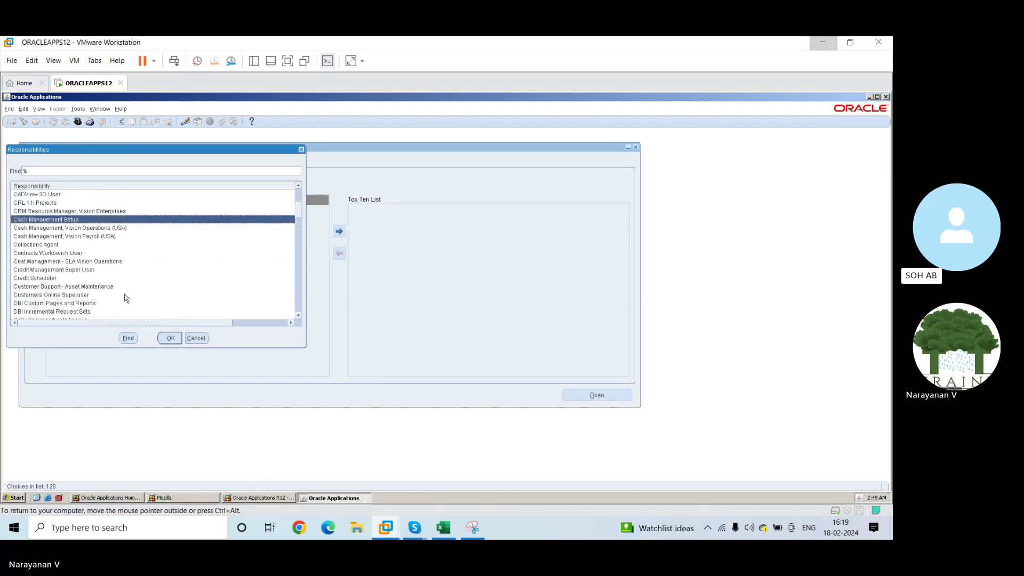
pyautogui.press('Down')
pyautogui.press('Down')
pyautogui.press('Down')
pyautogui.press('Down')
pyautogui.press('Down')
pyautogui.press('Down')
pyautogui.press('Down')
pyautogui.press('Down')
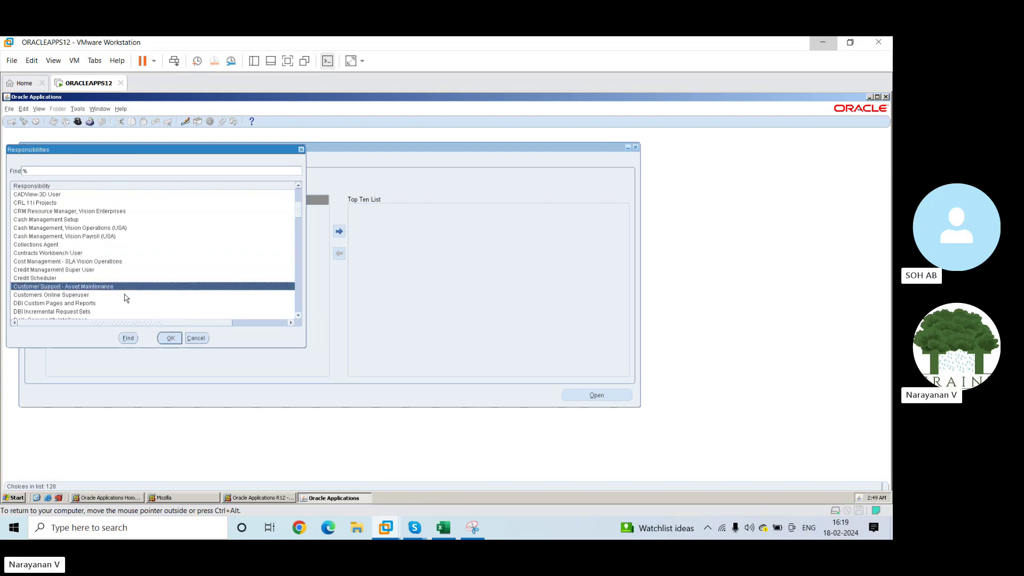
pyautogui.press('Down')
pyautogui.press('Down')
pyautogui.press('Down')
pyautogui.press('Down')
pyautogui.press('Down')
pyautogui.press('Down')
pyautogui.press('Down')
pyautogui.press('Down')
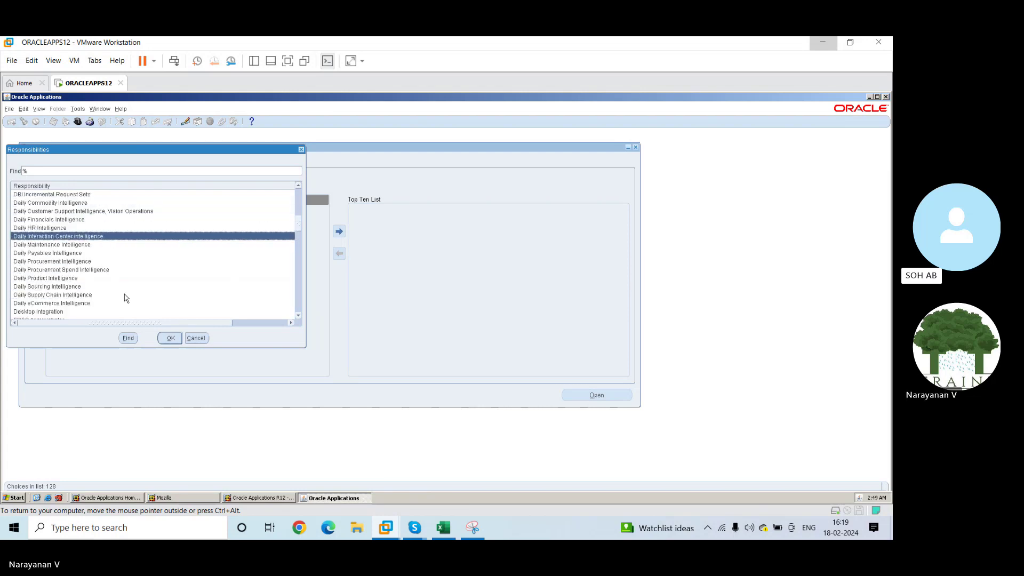
pyautogui.press('Down')
pyautogui.press('Down')
pyautogui.press('Down')
pyautogui.press('Down')
pyautogui.press('Down')
pyautogui.press('Down')
pyautogui.press('Down')
pyautogui.press('Down')
pyautogui.press('Down')
pyautogui.press('Down')
pyautogui.press('Down')
pyautogui.press('Down')
pyautogui.press('Down')
pyautogui.press('Down')
pyautogui.press('Down')
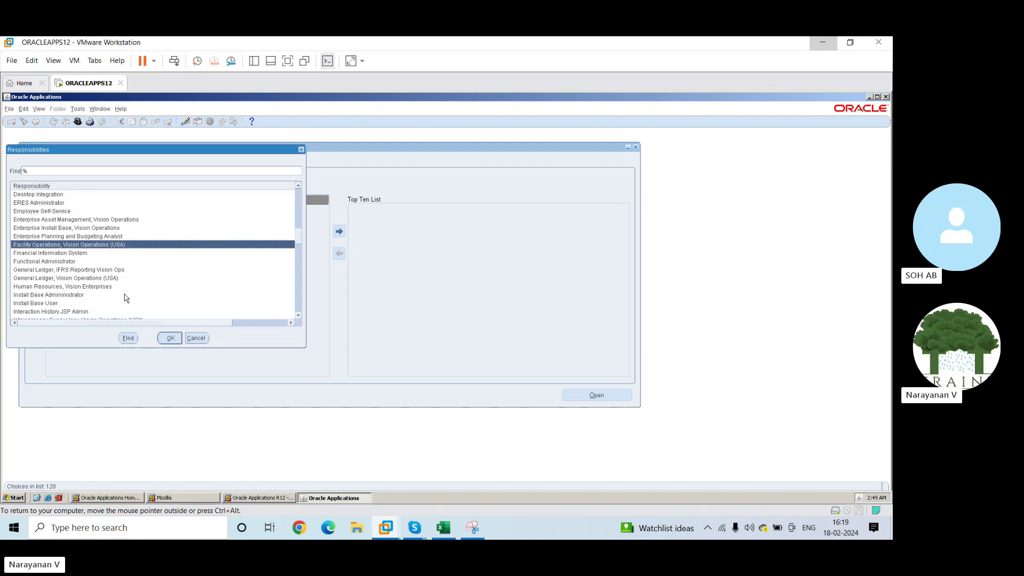
pyautogui.press('Down')
pyautogui.press('Down')
pyautogui.press('Down')
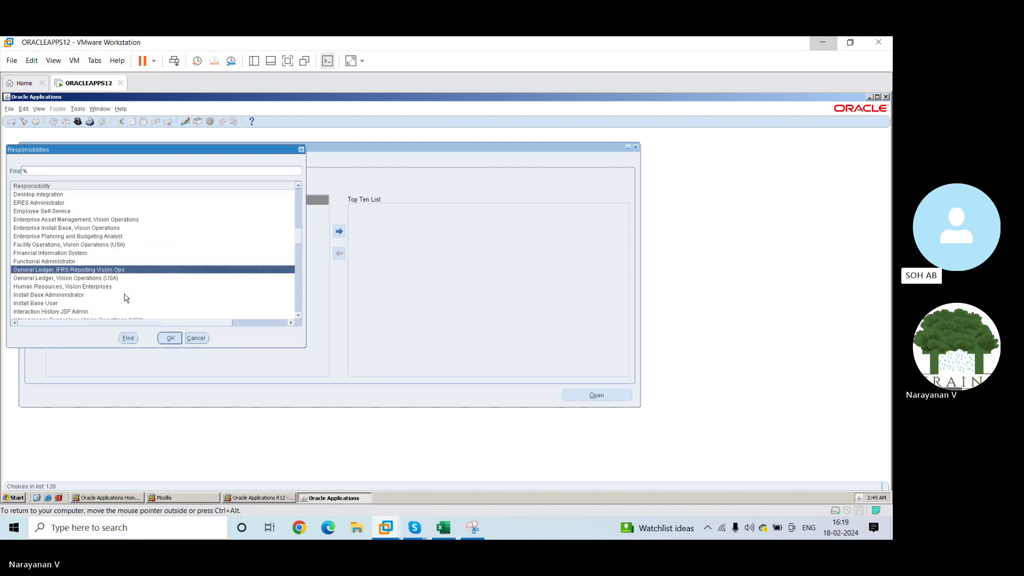
pyautogui.press('Down')
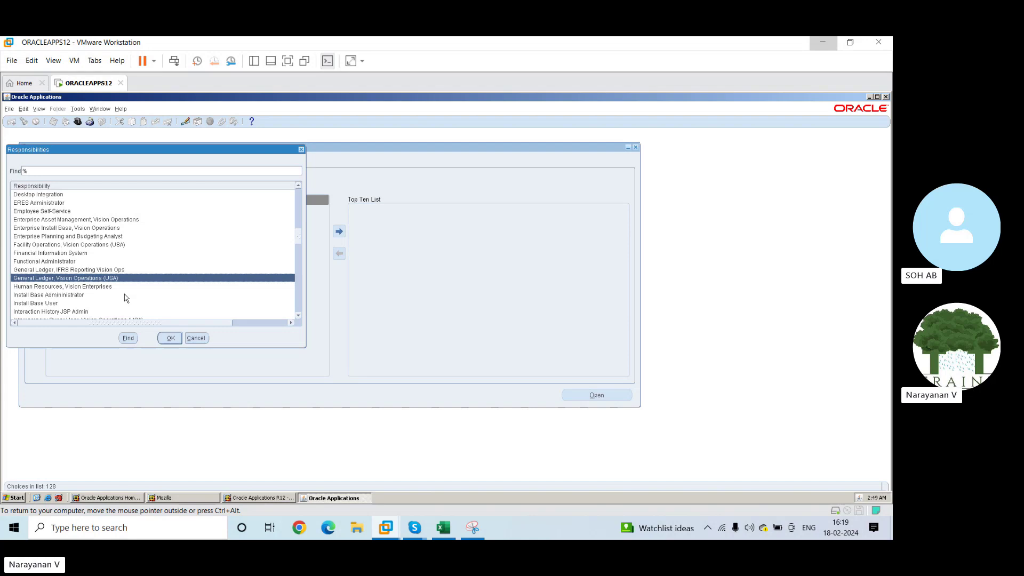
pyautogui.press('Up')
pyautogui.press('Up')
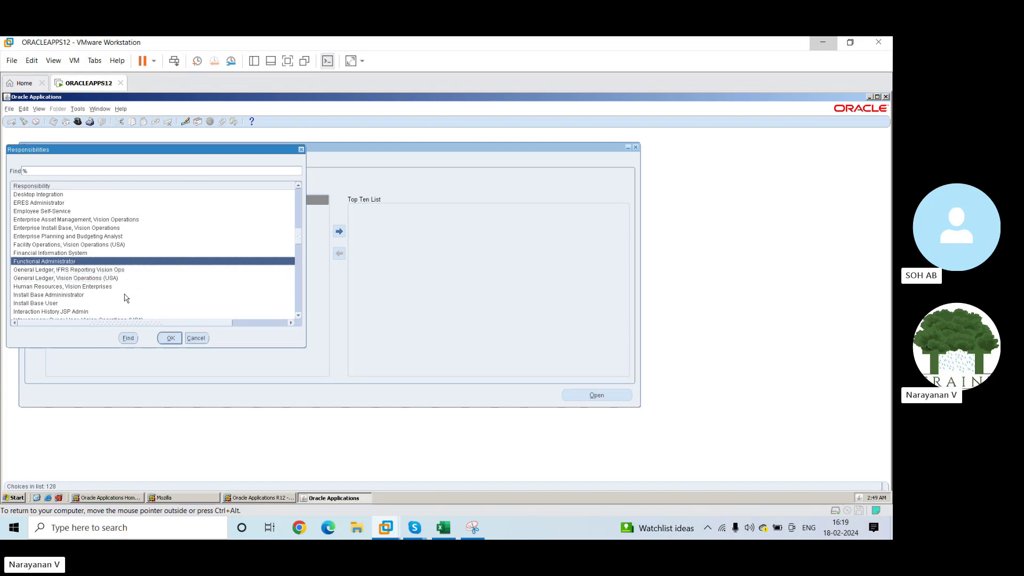
pyautogui.press('Return')
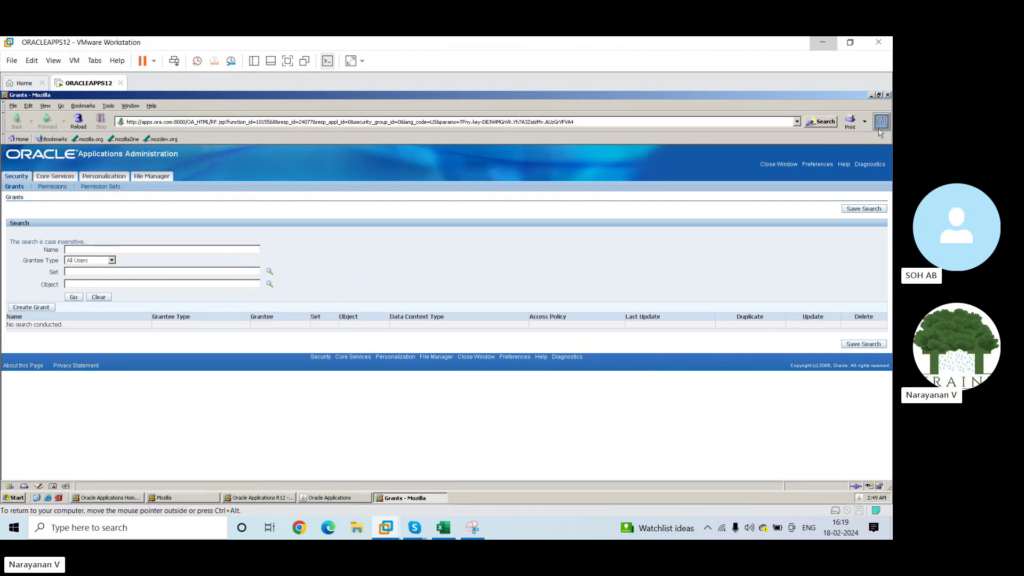
pyautogui.click(887, 96)
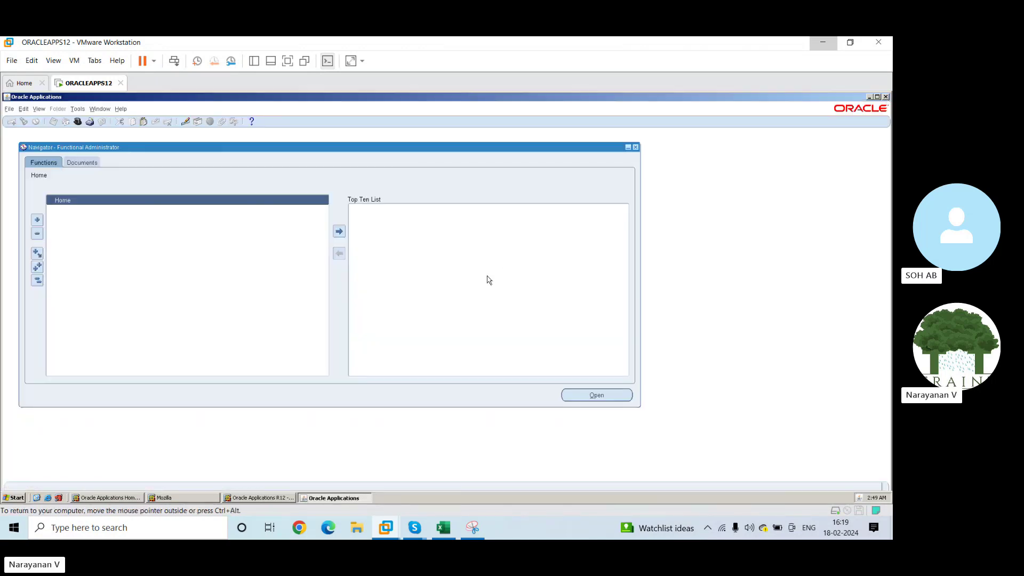
# Filter the responsibilities by "pay" and switch to Payables, Vision Operations (USA).
pyautogui.click(76, 121)
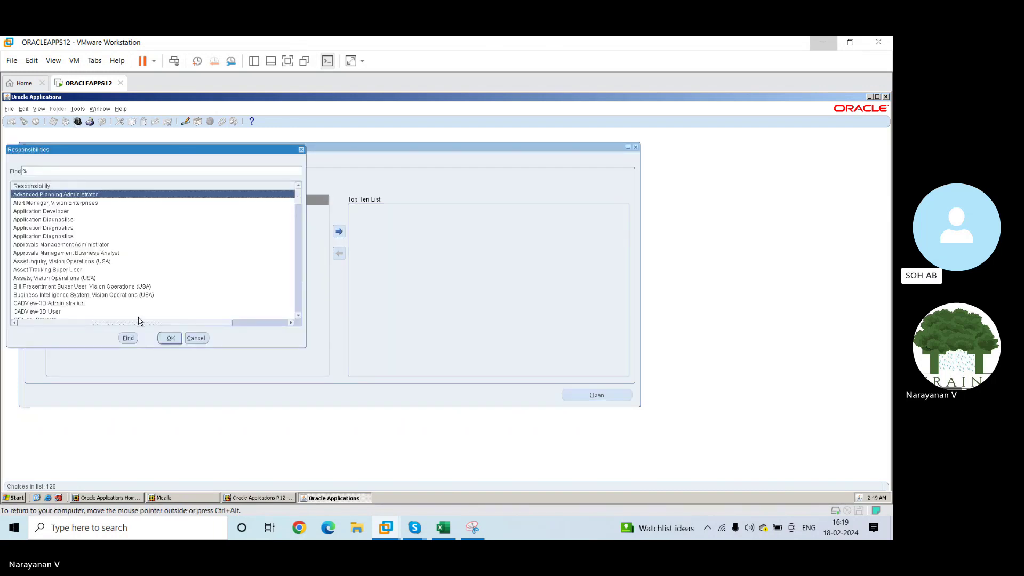
pyautogui.write('pay')
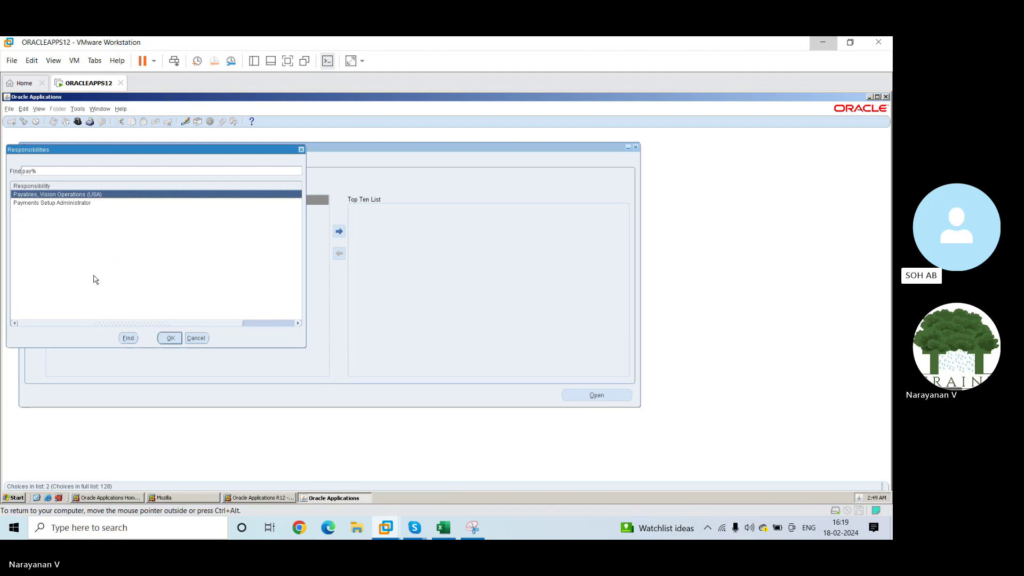
pyautogui.click(171, 338)
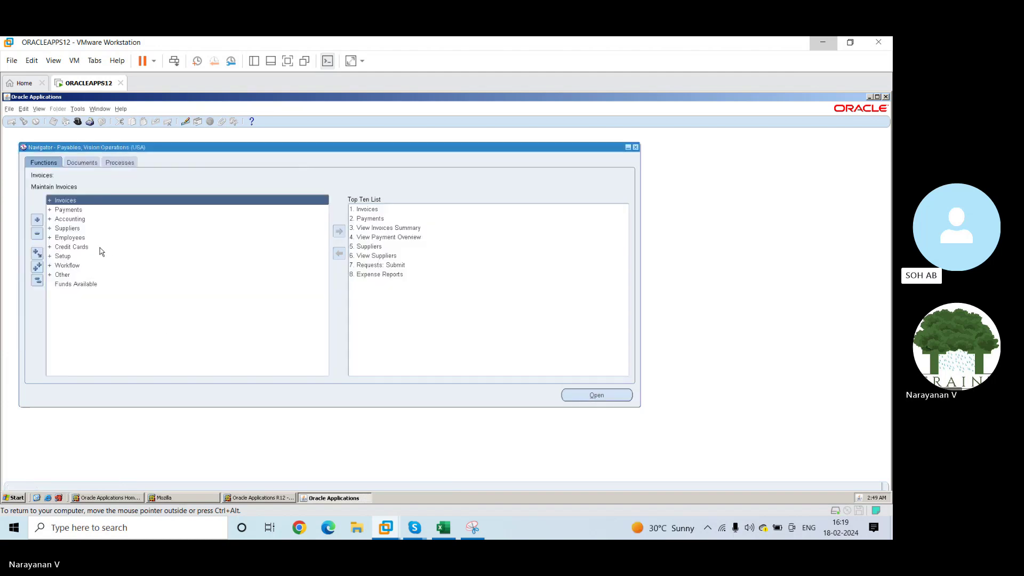
# Open the Worklist under Workflow, look through its open notifications, and close the page.
pyautogui.doubleClick(66, 266)
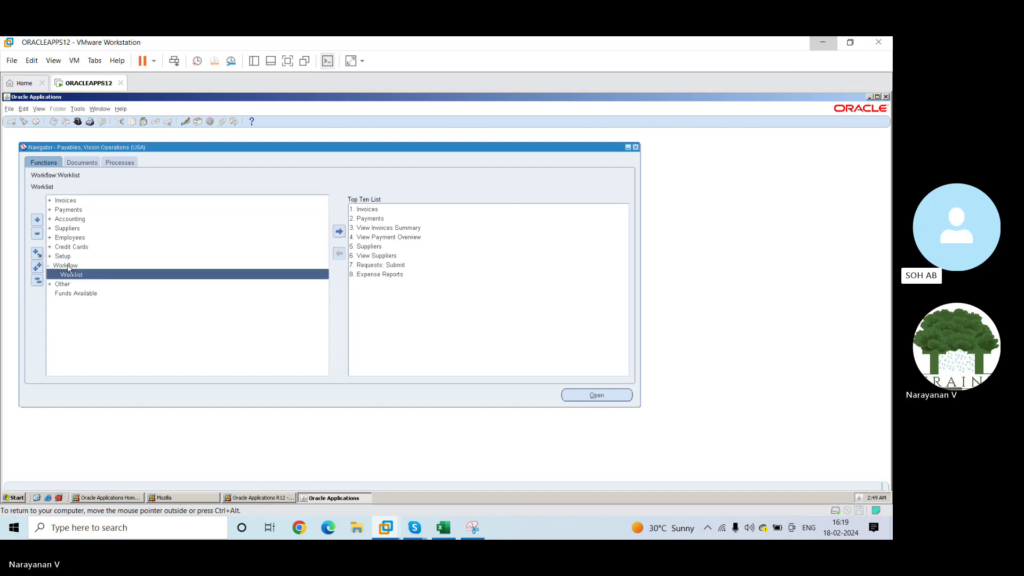
pyautogui.doubleClick(98, 275)
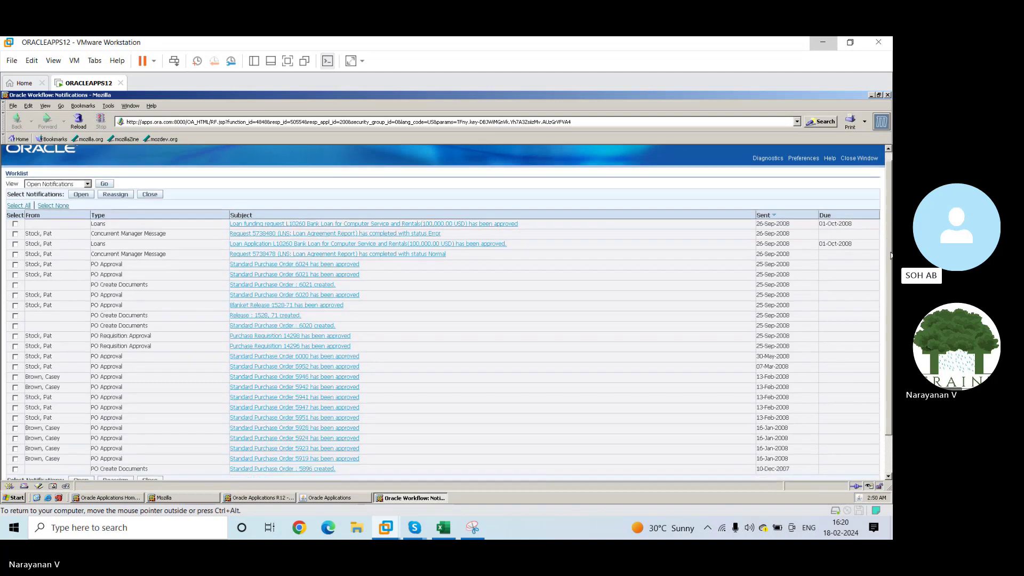
pyautogui.scroll(-2, 888, 240)
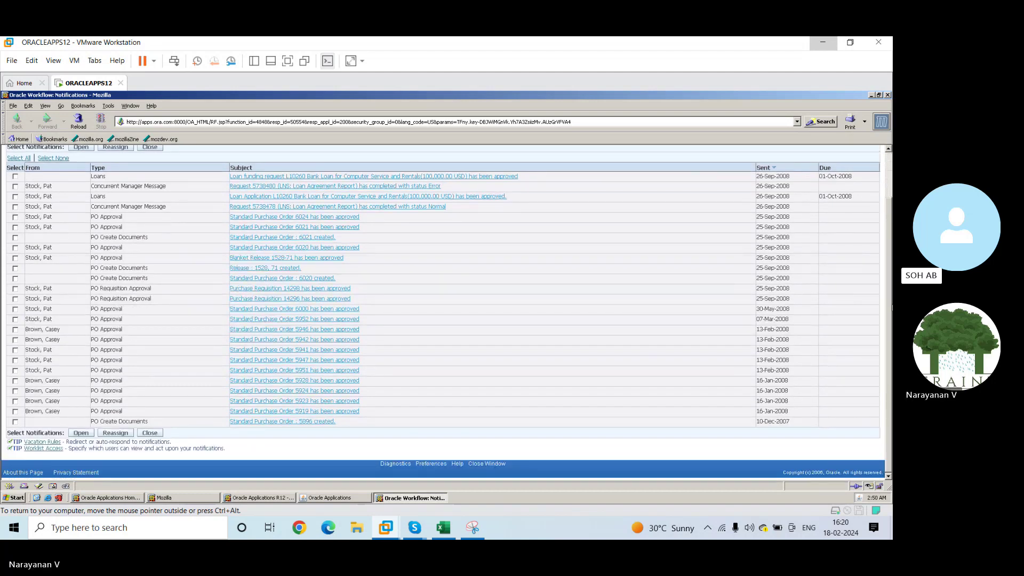
pyautogui.scroll(2, 886, 200)
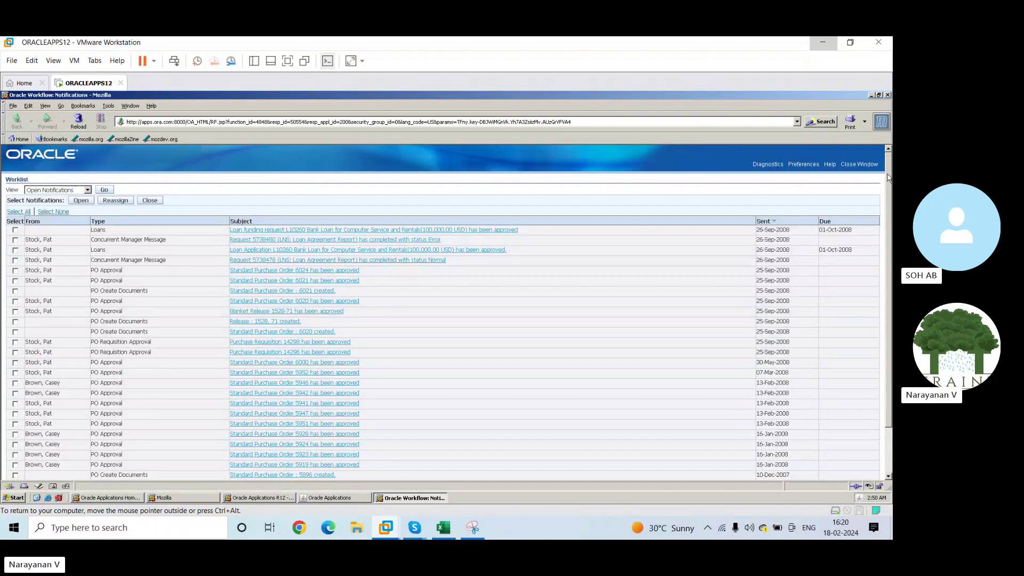
pyautogui.click(864, 167)
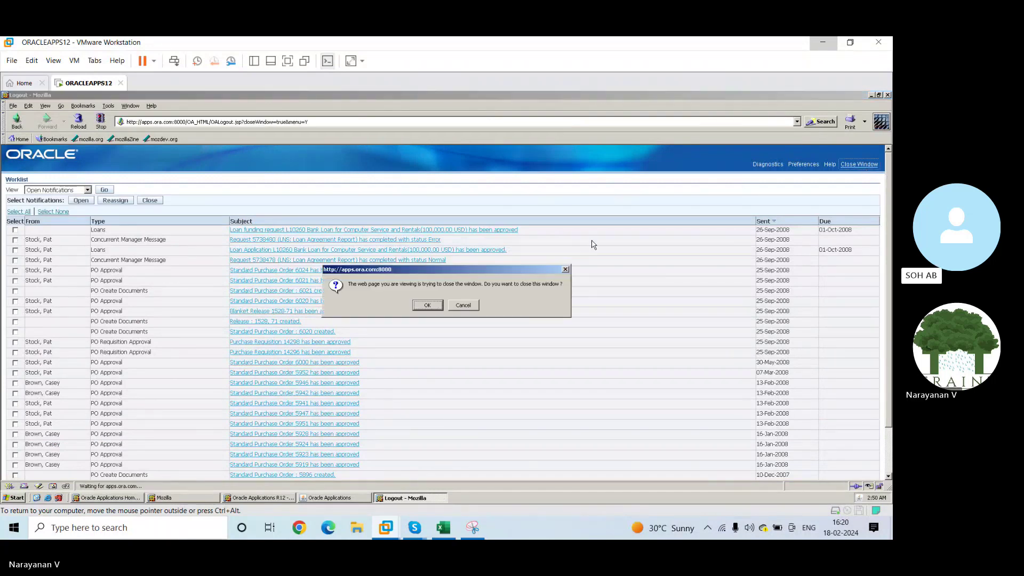
pyautogui.click(421, 305)
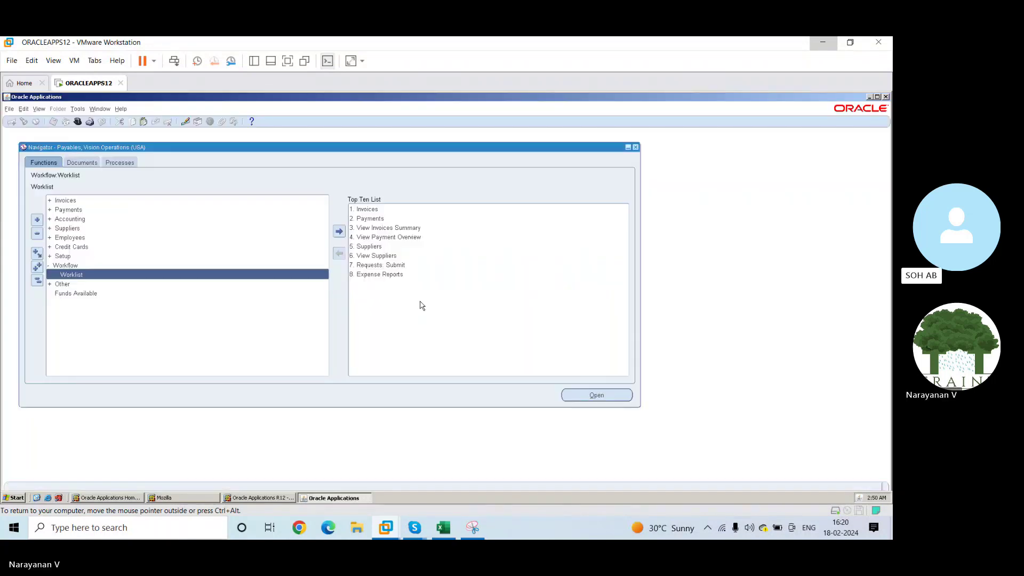
# Expand the Other functions and their Requests entry in the Navigator, and open the Funds Available inquiry.
pyautogui.click(63, 285)
pyautogui.doubleClick(63, 285)
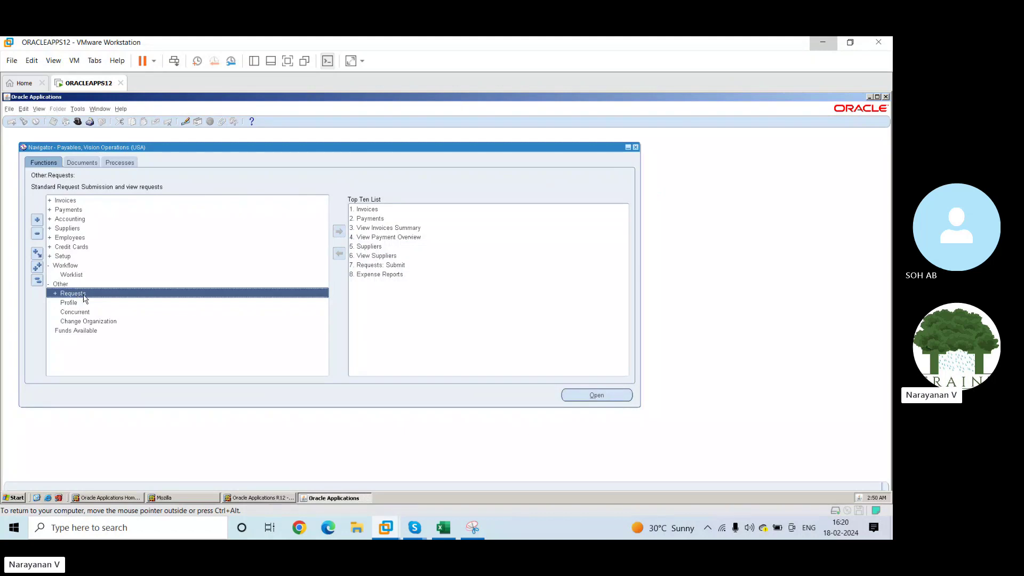
pyautogui.doubleClick(82, 294)
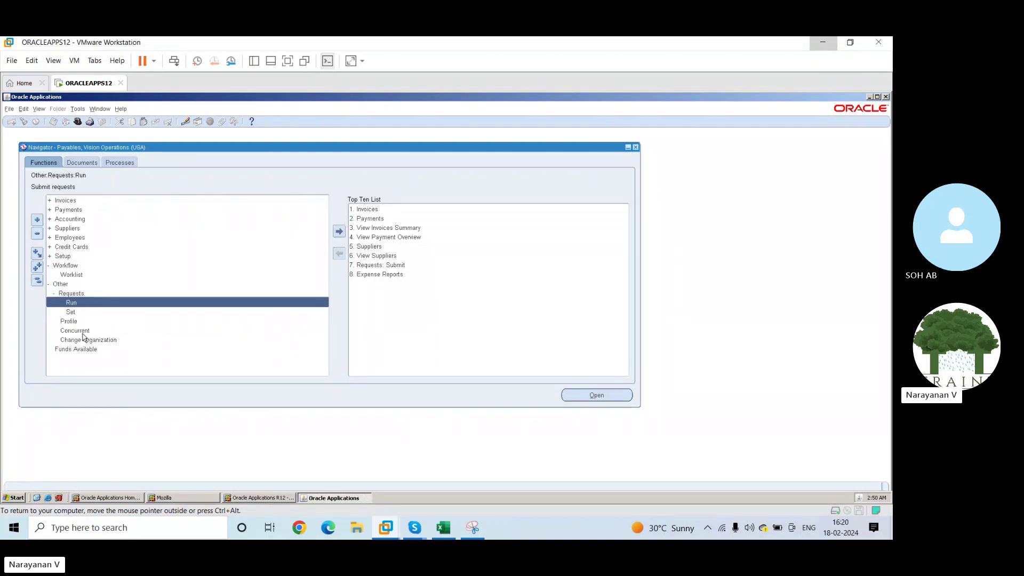
pyautogui.doubleClick(80, 350)
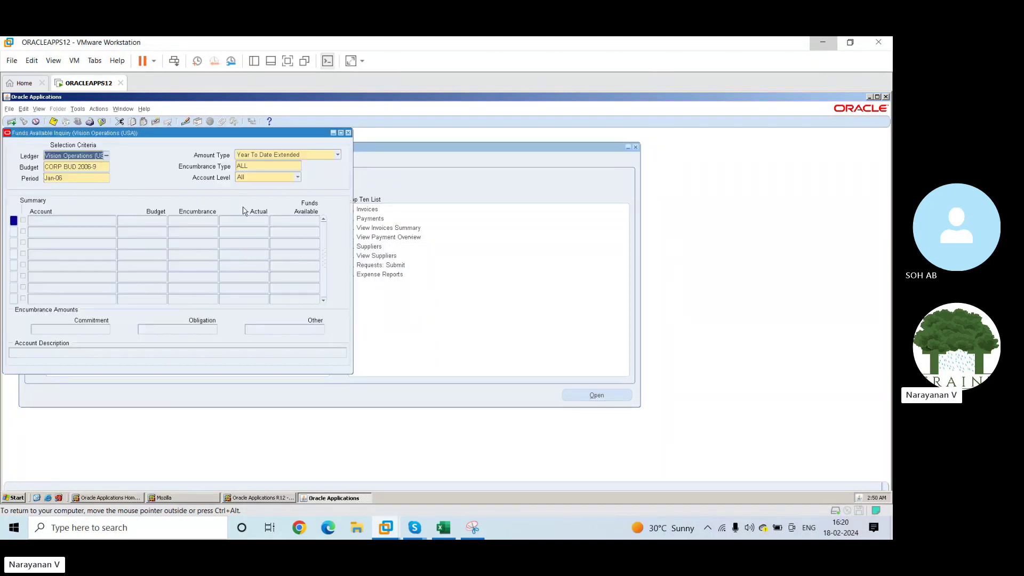
# Close the Funds Available inquiry, and open the first Approval Workflow function under the Invoice setup.
pyautogui.click(348, 133)
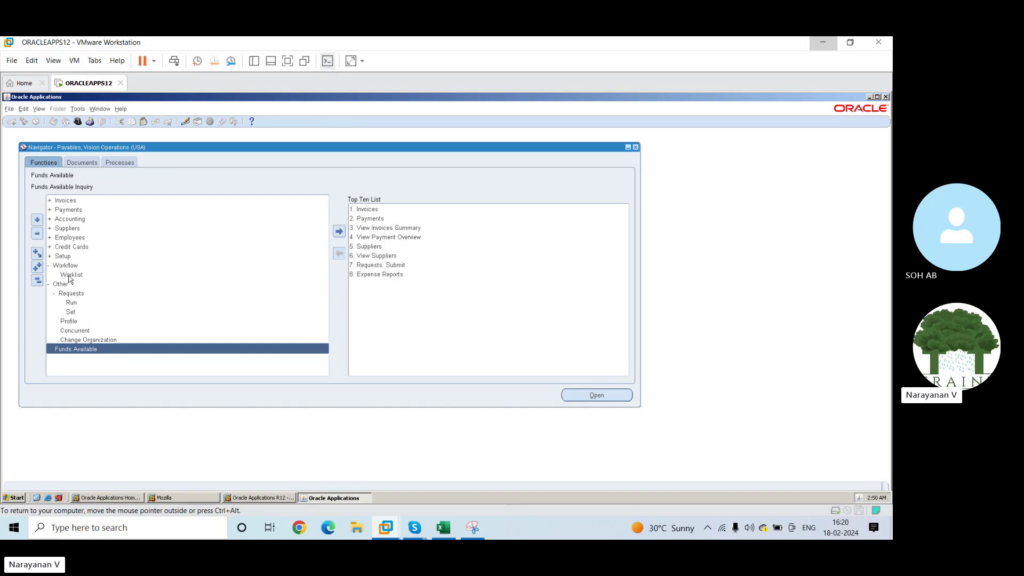
pyautogui.doubleClick(60, 258)
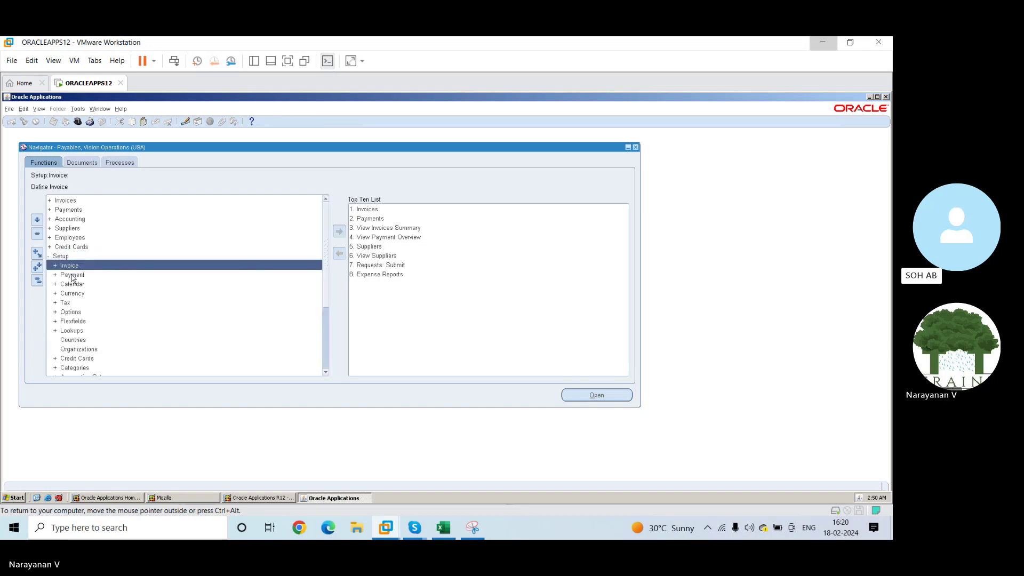
pyautogui.doubleClick(79, 266)
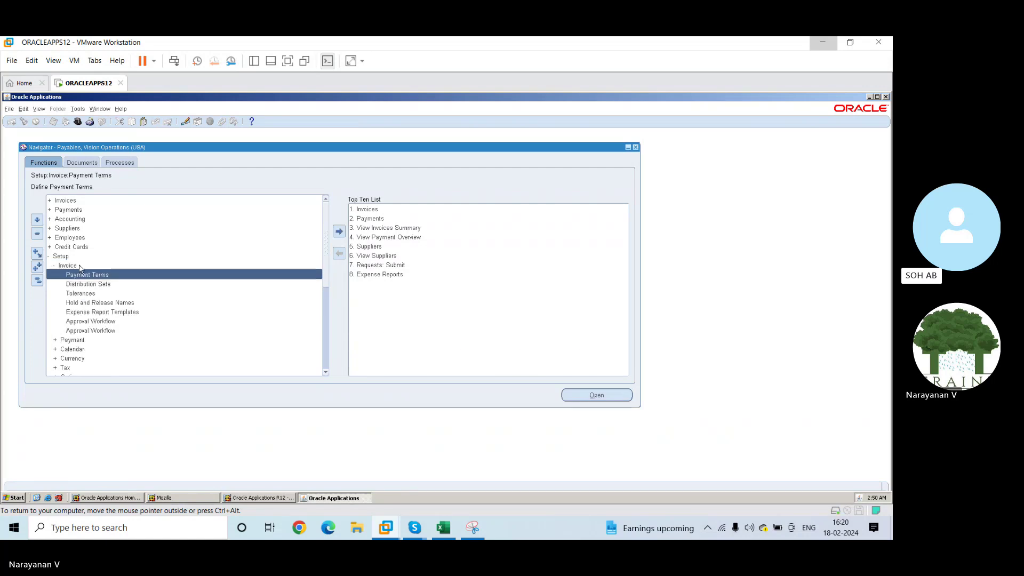
pyautogui.doubleClick(93, 321)
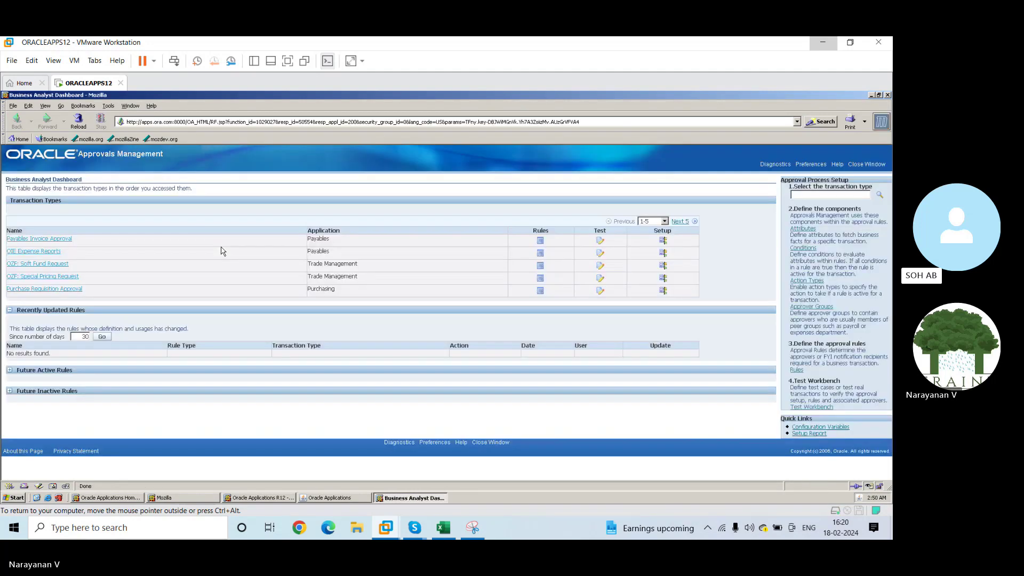
# Review the Payables Invoice Approval transaction type's item classes, mandatory attributes and configuration variables, and close the Approvals Management window.
pyautogui.click(59, 240)
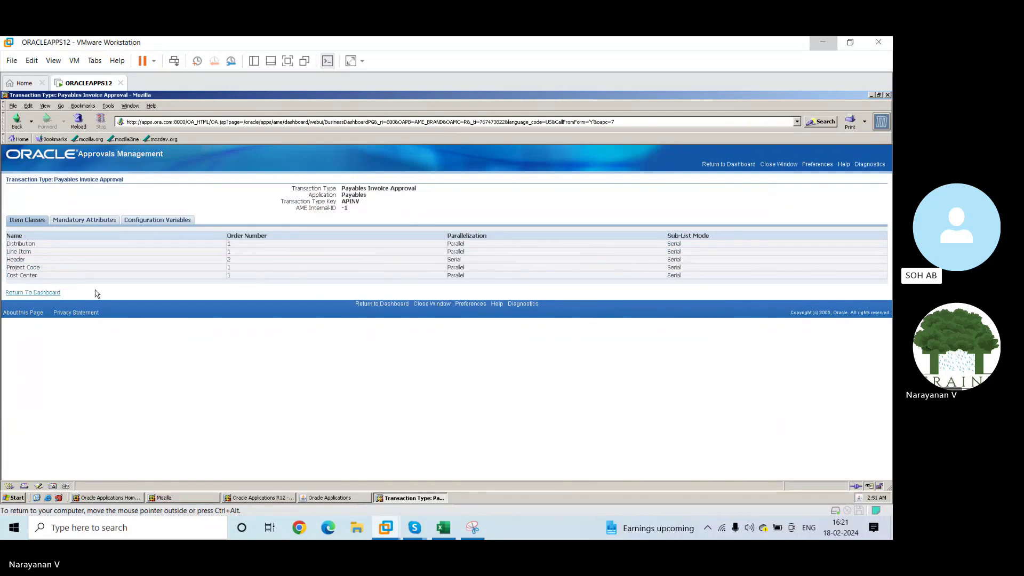
pyautogui.click(101, 221)
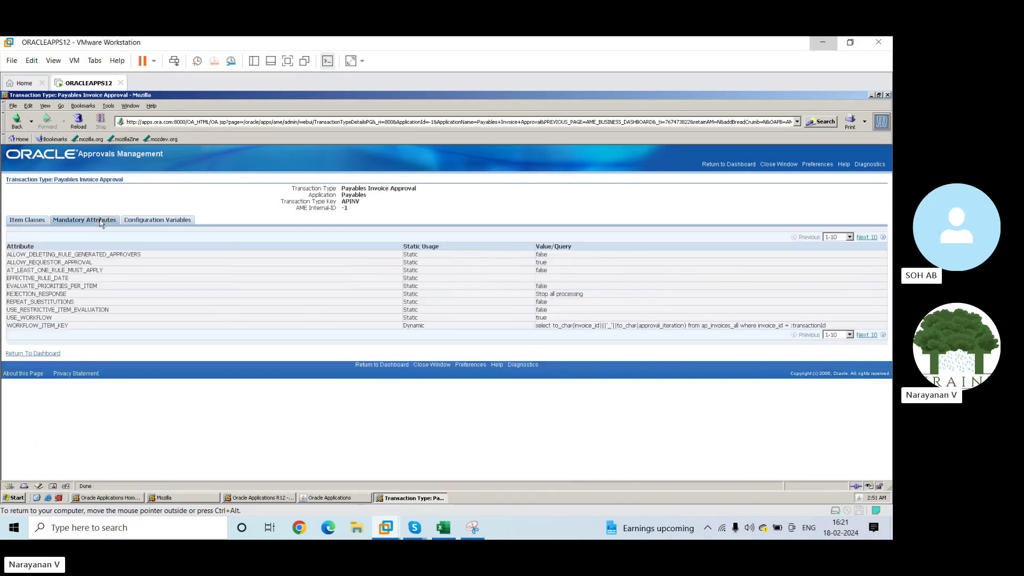
pyautogui.click(151, 220)
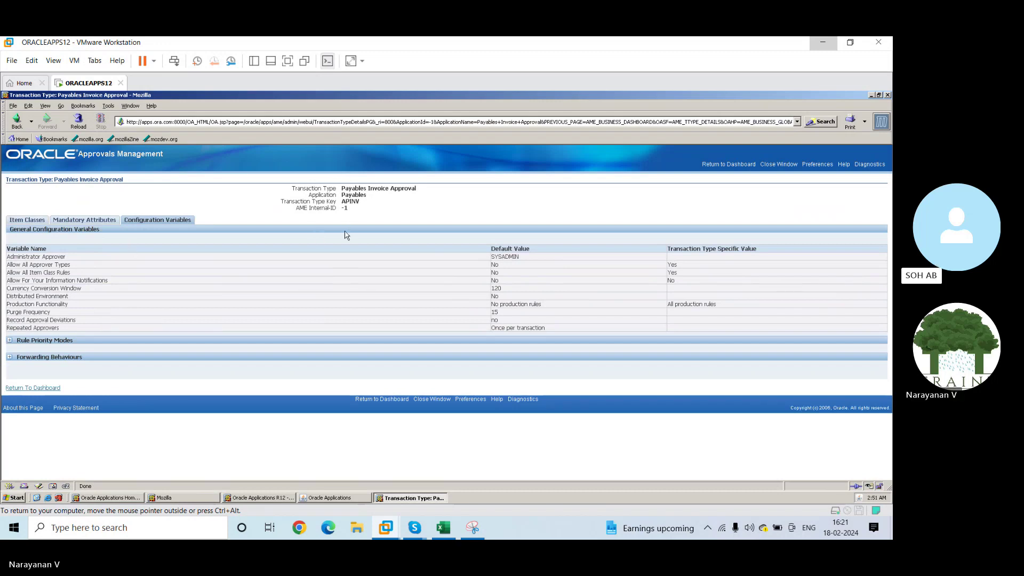
pyautogui.click(29, 390)
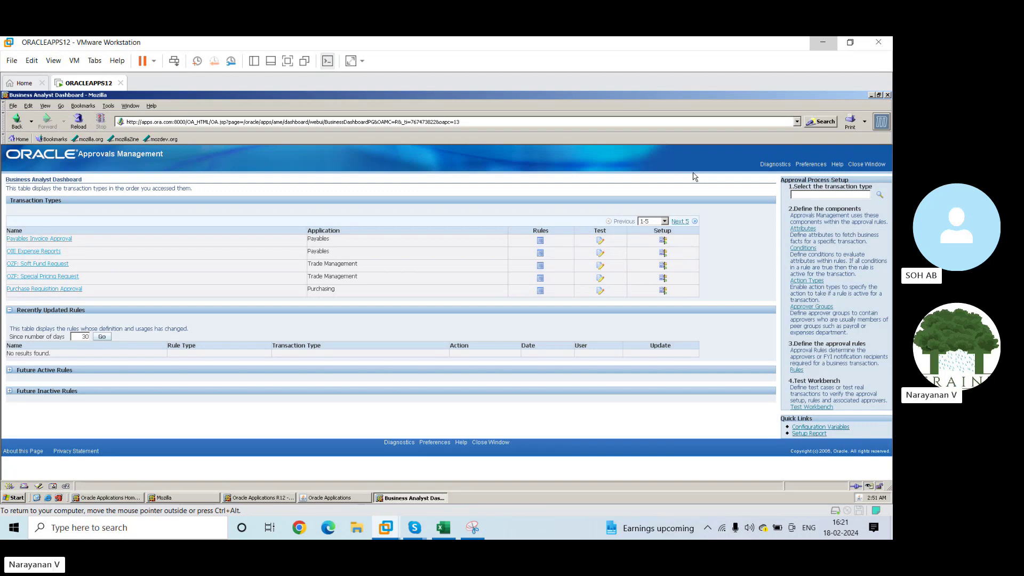
pyautogui.click(851, 165)
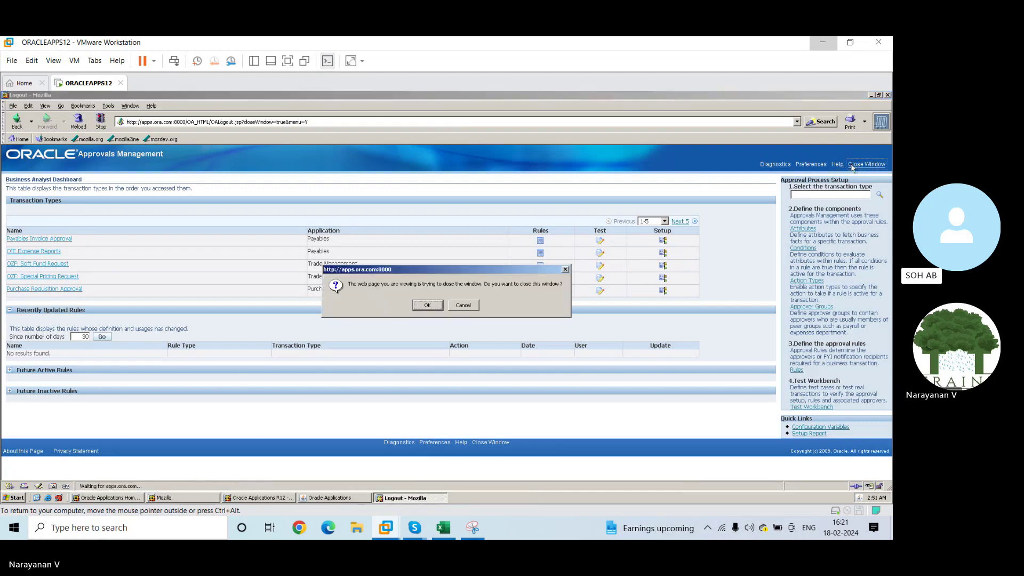
pyautogui.click(431, 306)
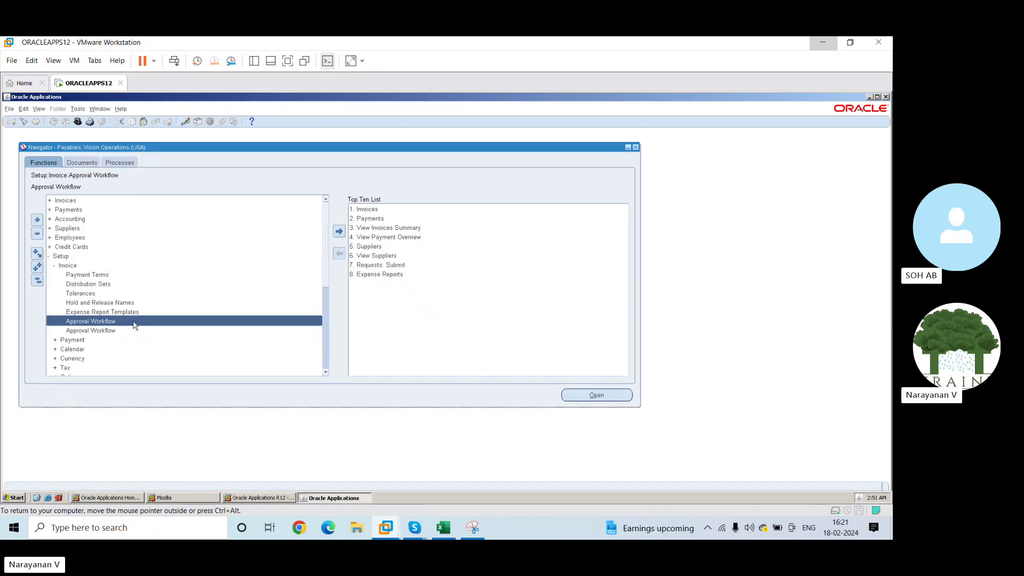
# Try the second Approval Workflow function, close its page, and view and close the Invoice Hold and Release Names form.
pyautogui.doubleClick(110, 330)
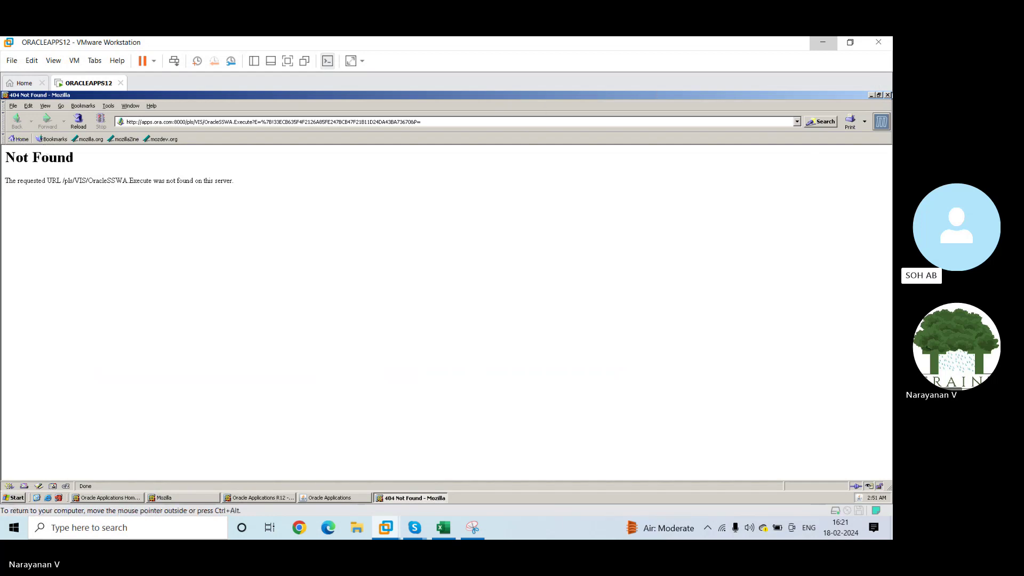
pyautogui.click(887, 95)
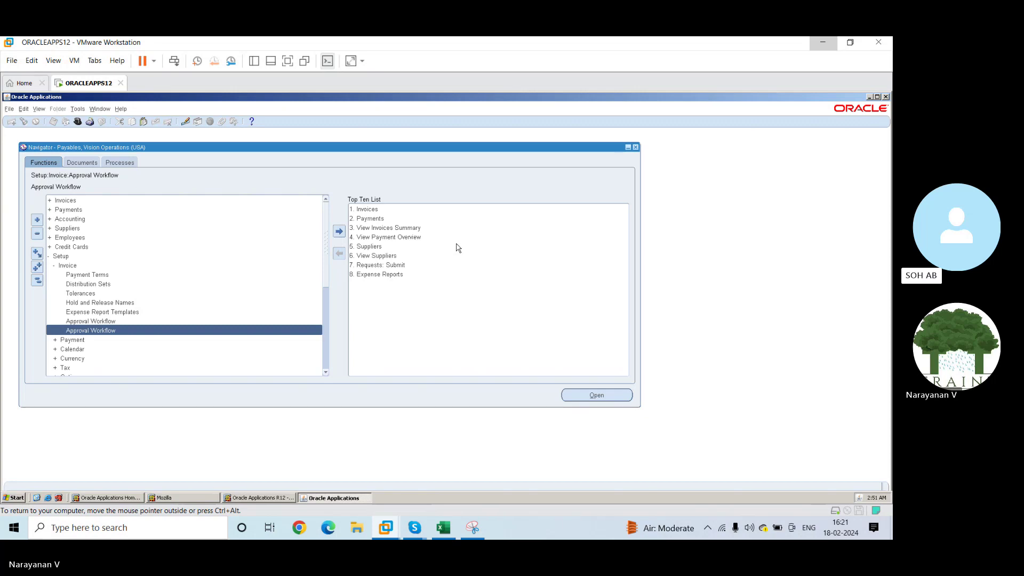
pyautogui.doubleClick(90, 303)
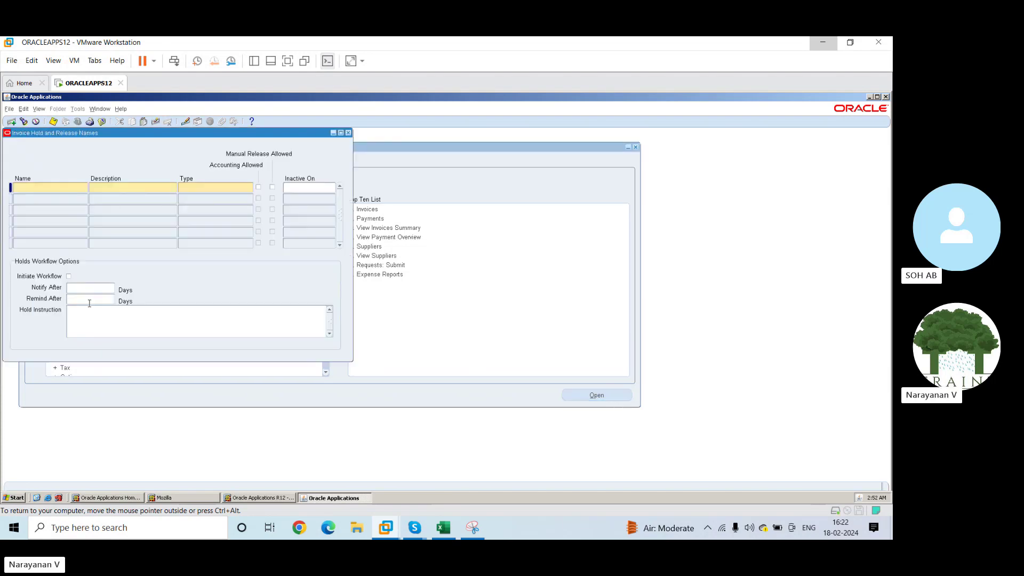
pyautogui.click(348, 133)
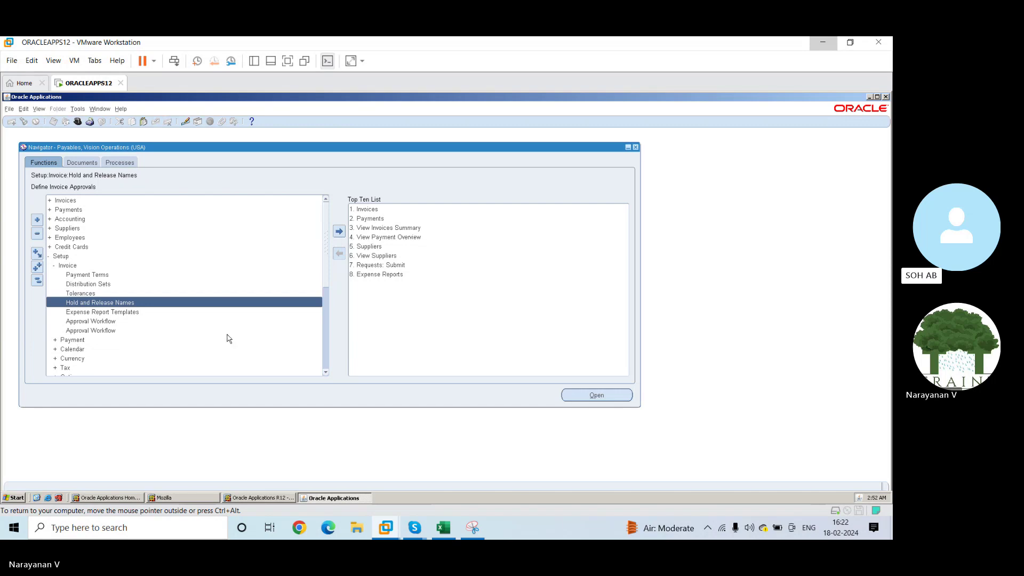
# Expand Categories under Setup, and the Inquiry and Entry functions under Invoices in the Navigator.
pyautogui.moveTo(326, 264); pyautogui.dragTo(328, 318)
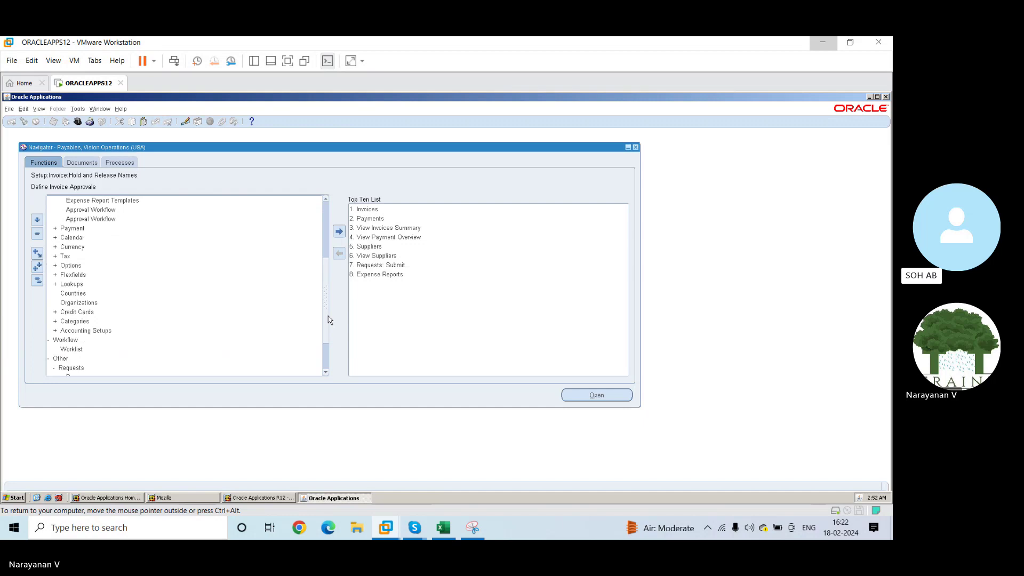
pyautogui.doubleClick(84, 322)
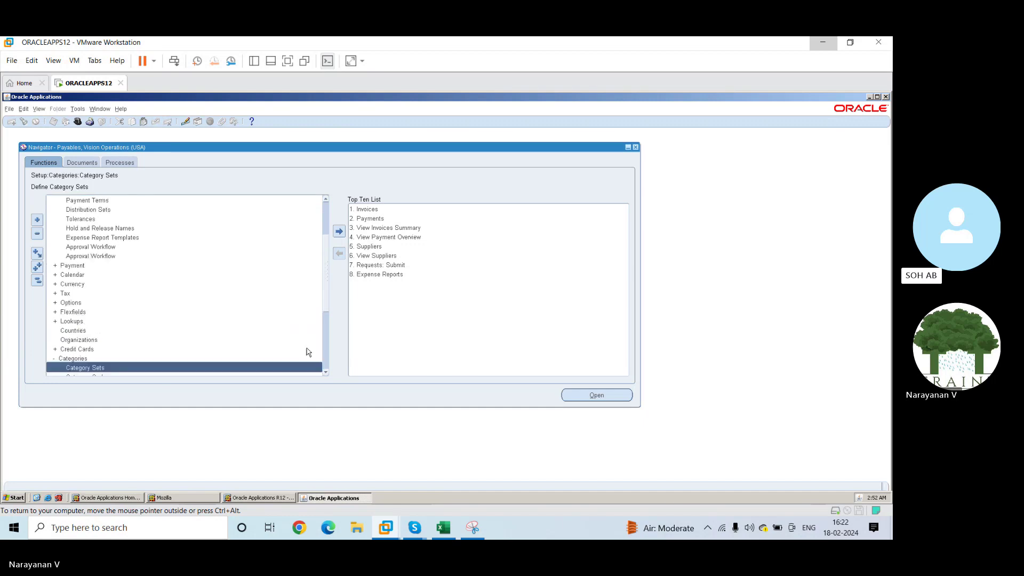
pyautogui.moveTo(328, 291); pyautogui.dragTo(320, 188)
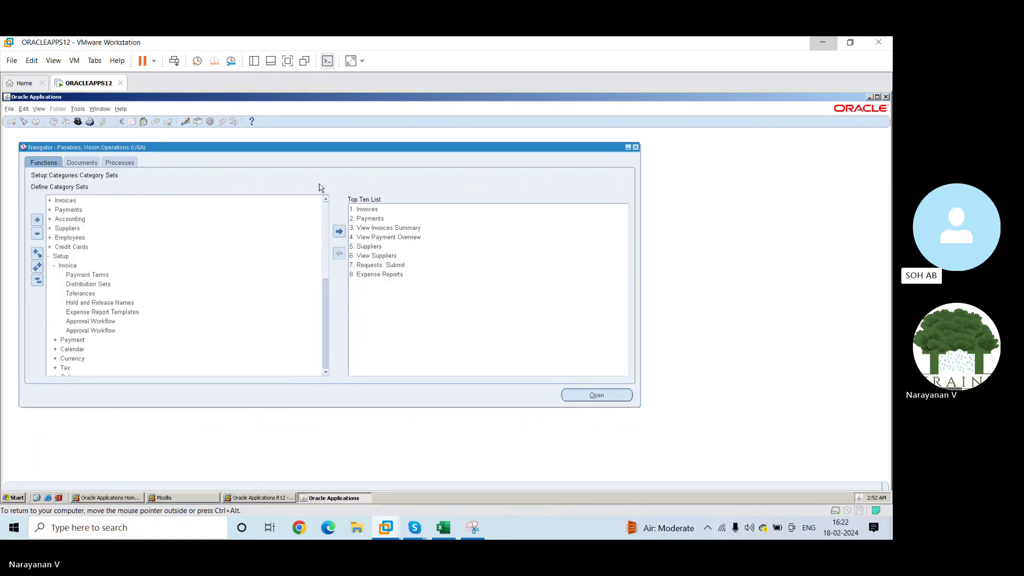
pyautogui.doubleClick(65, 201)
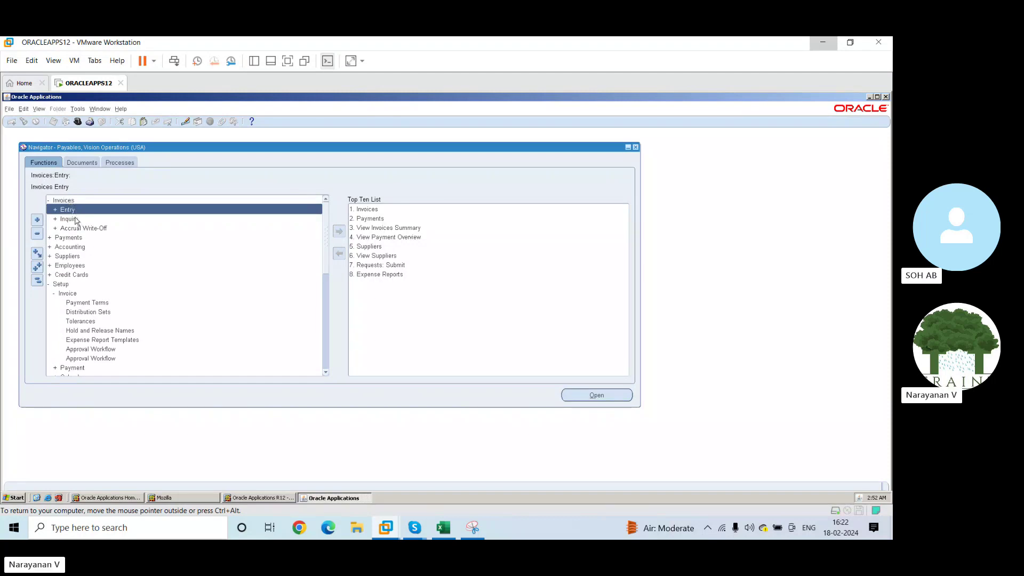
pyautogui.doubleClick(70, 220)
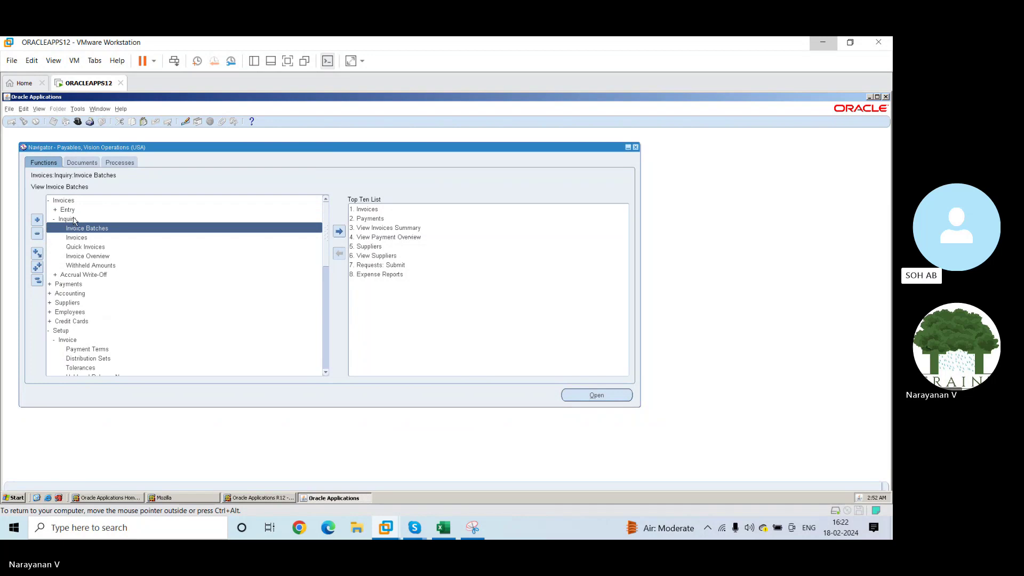
pyautogui.doubleClick(69, 210)
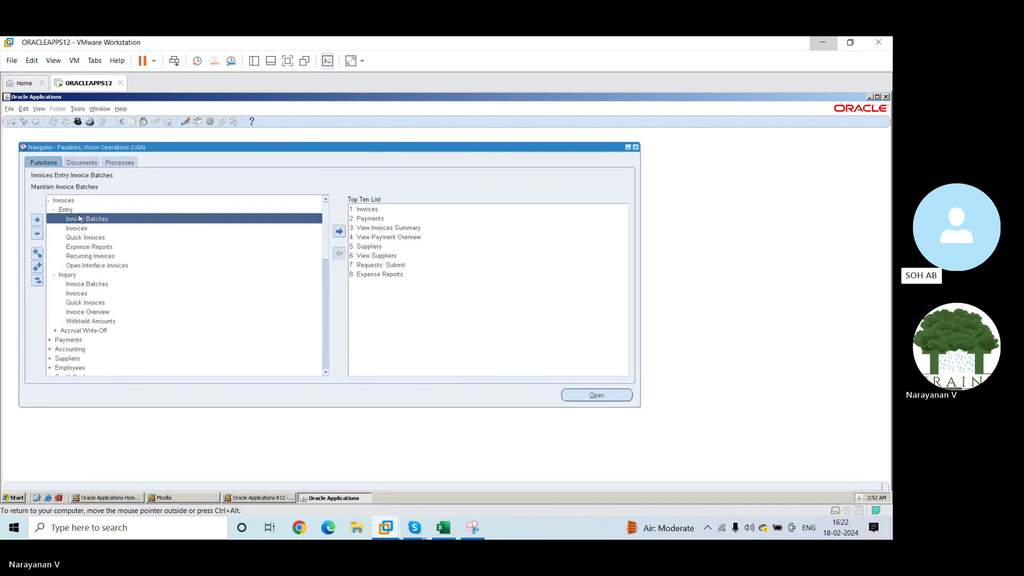
# Open Open Interface Invoices under invoice Entry, view its Lines form, and close both forms.
pyautogui.doubleClick(100, 266)
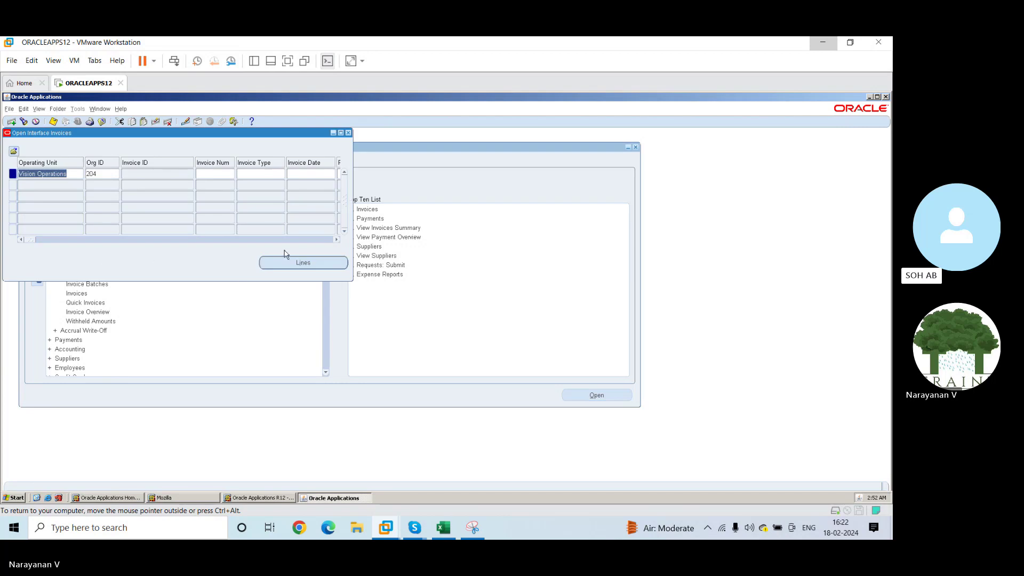
pyautogui.click(297, 263)
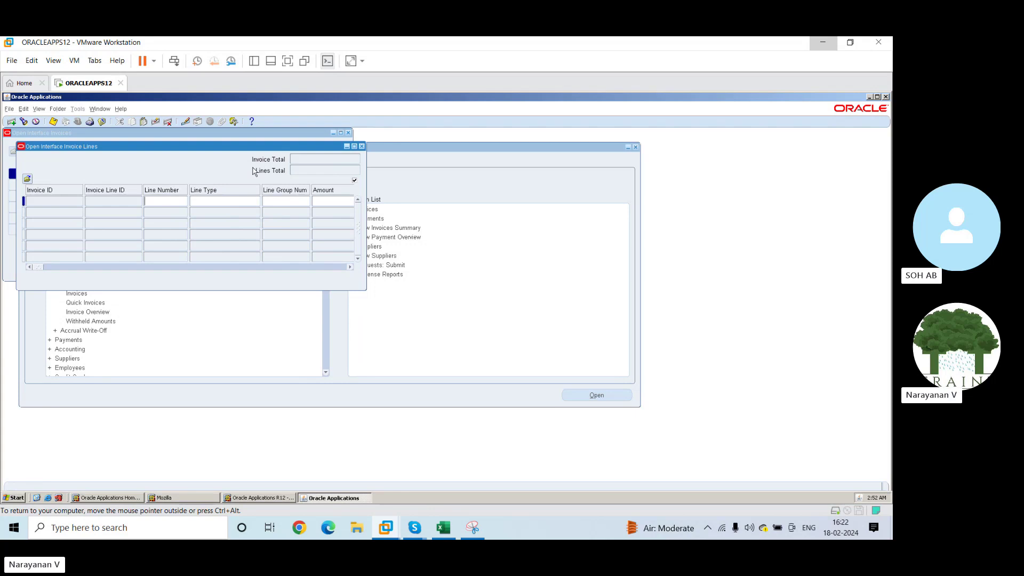
pyautogui.click(362, 147)
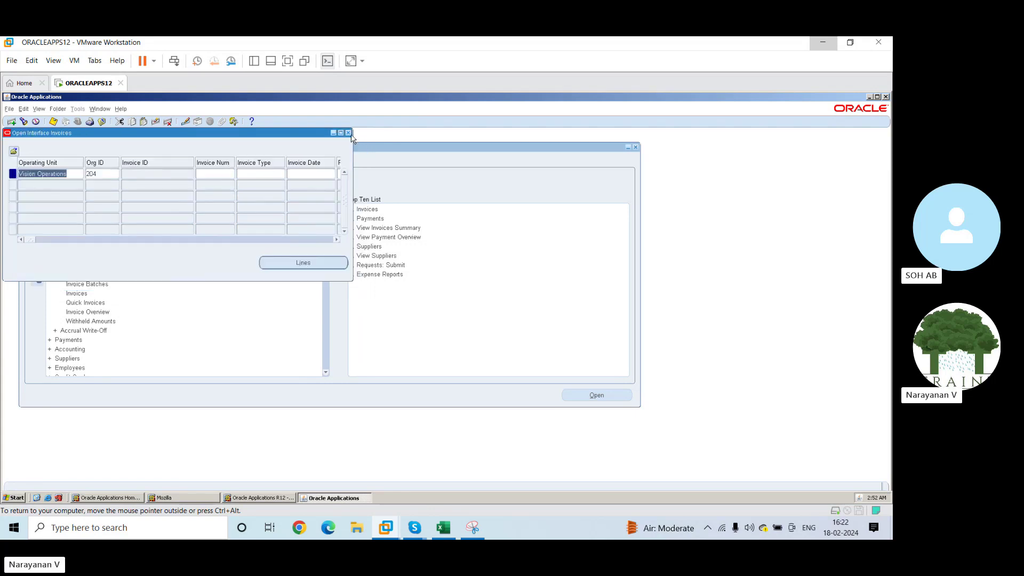
pyautogui.click(348, 133)
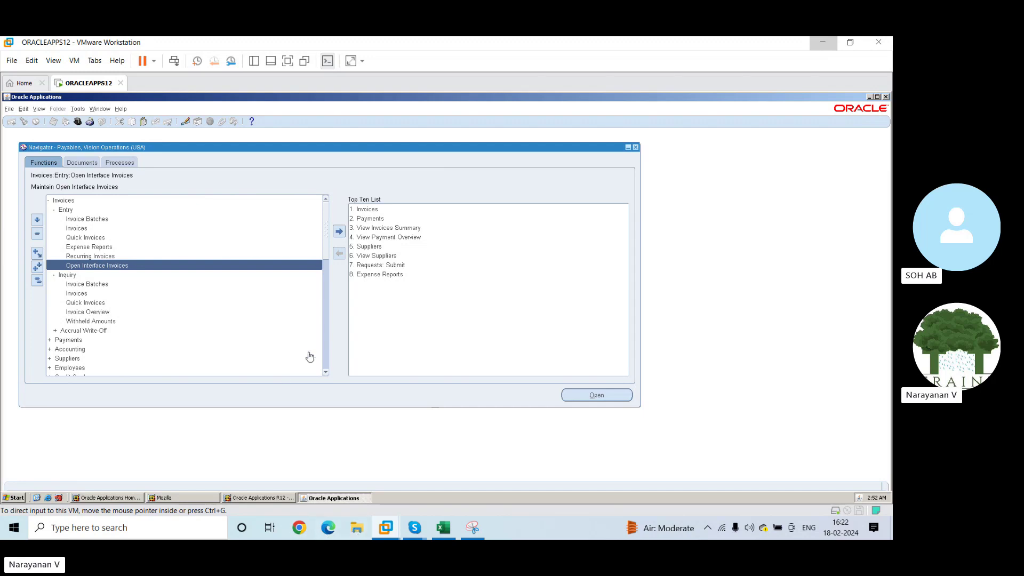
# Switch to File Explorer and open the R12.2 AP_SG theory1 PDF from the Training material folder within Documents.
pyautogui.press('super+e')
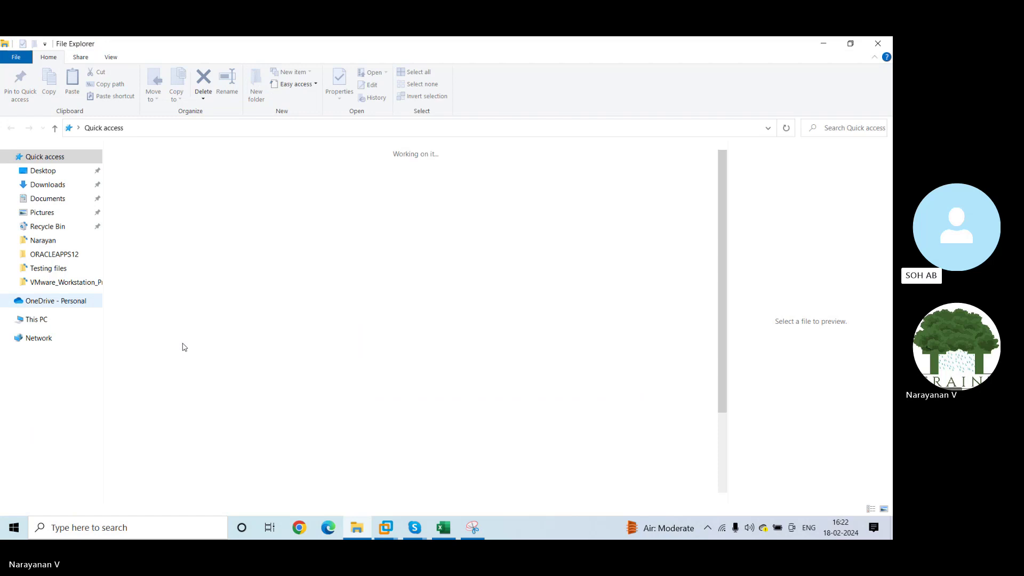
pyautogui.click(58, 205)
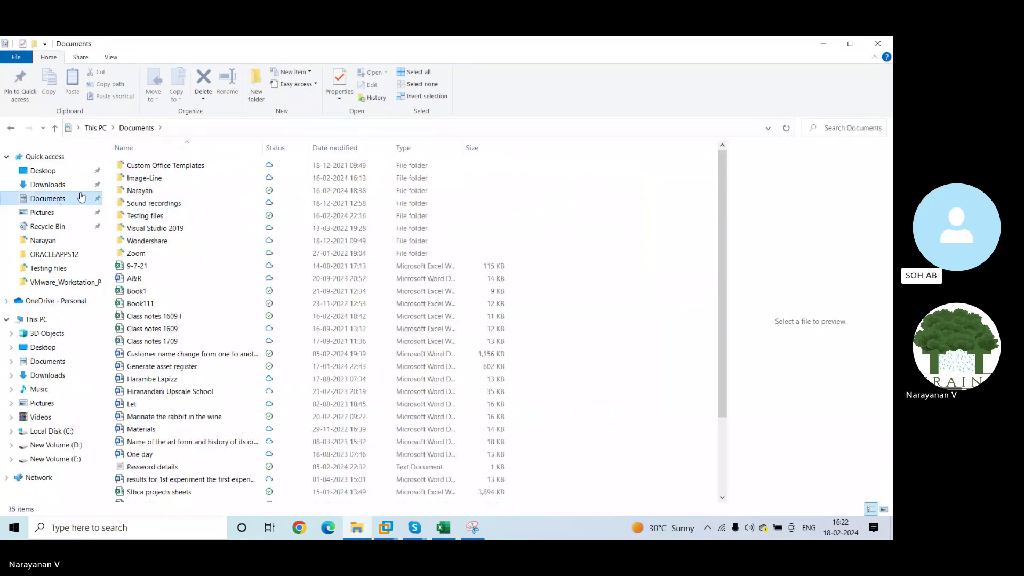
pyautogui.doubleClick(155, 190)
pyautogui.click(162, 170)
pyautogui.doubleClick(161, 171)
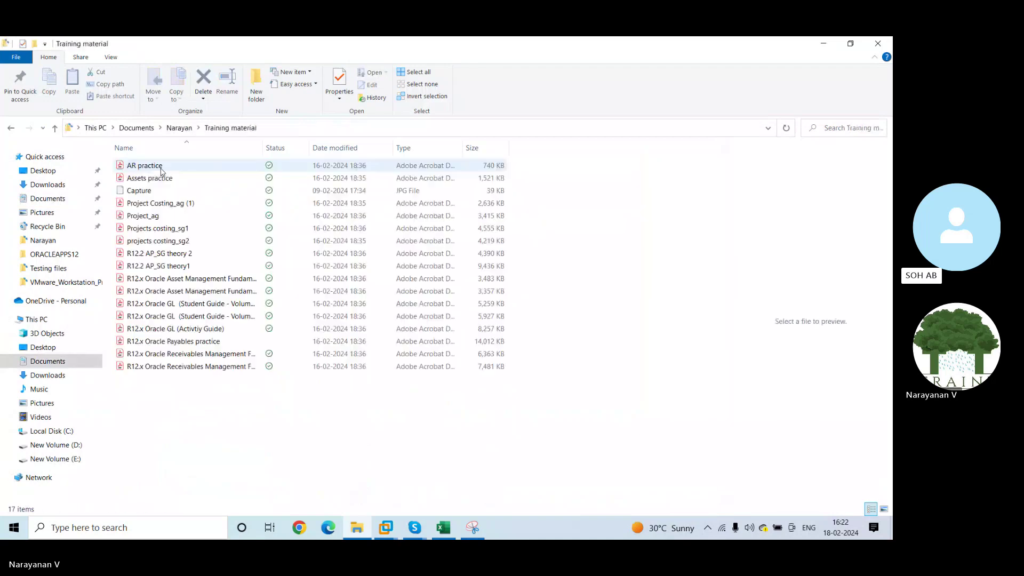
pyautogui.doubleClick(178, 265)
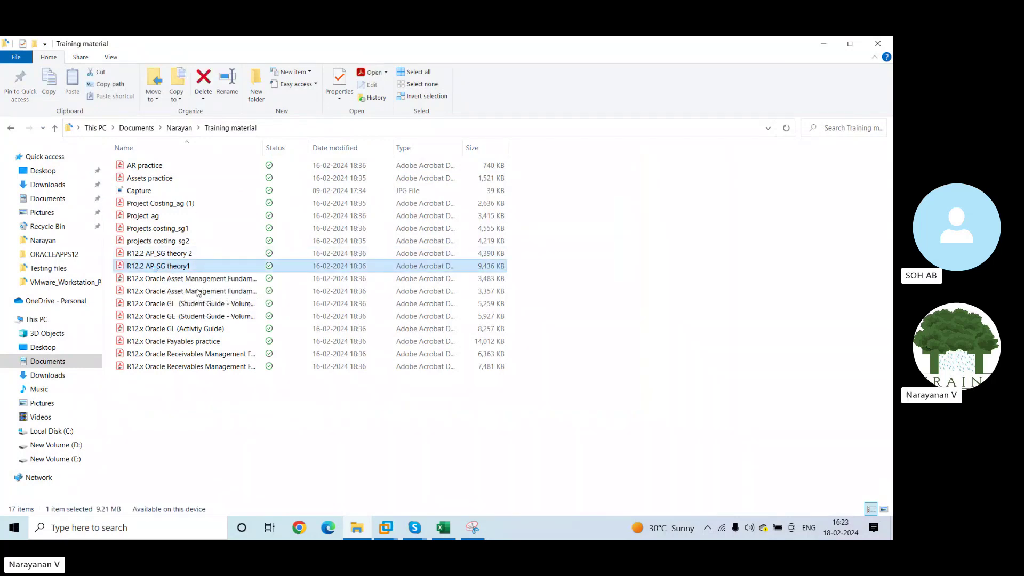
pyautogui.hotkey('alt', 'p')
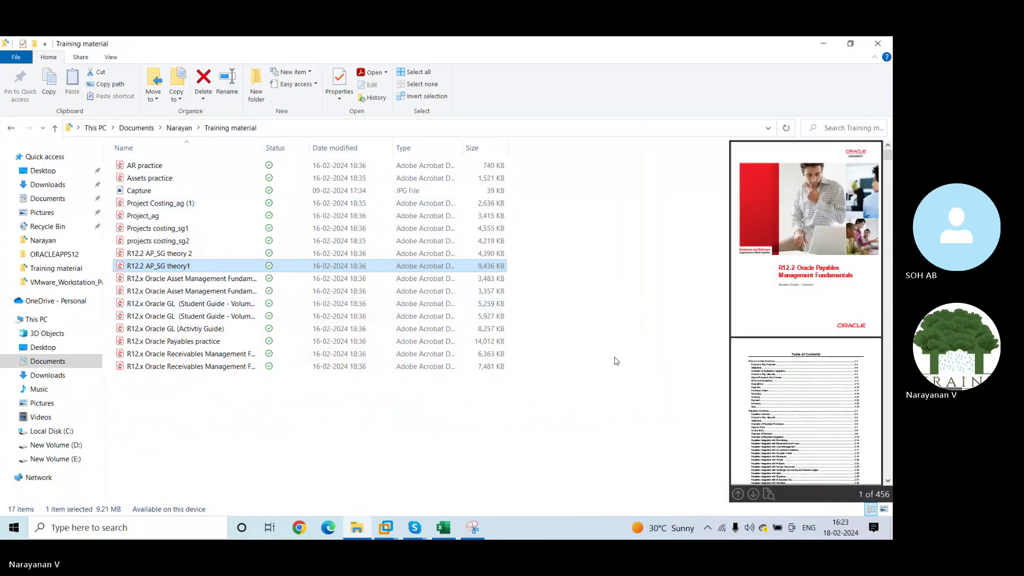
pyautogui.press('Return')
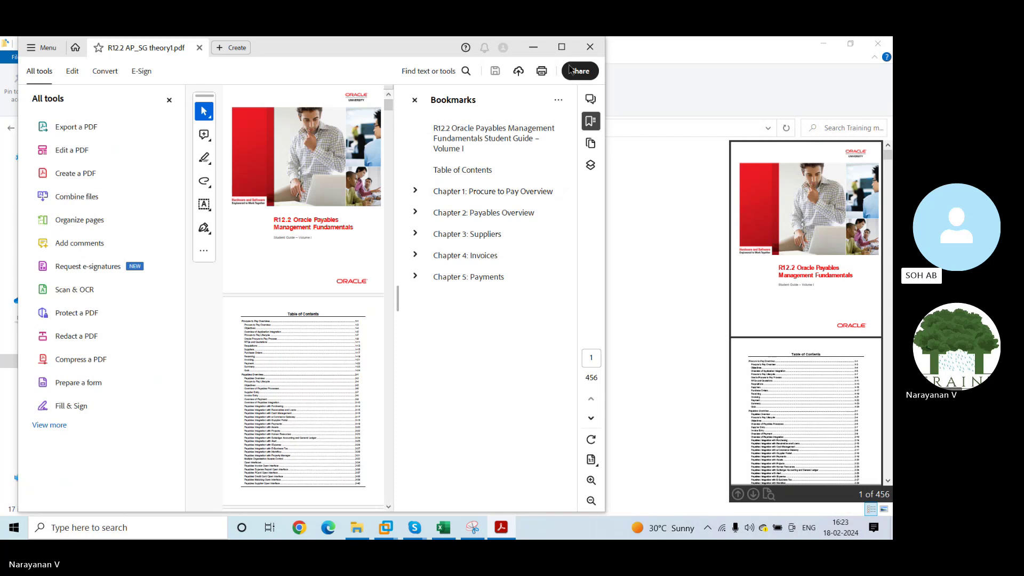
# Open Chapter 4: Invoices in the maximized guide and examine its pages through to the notification from approvers section.
pyautogui.click(480, 257)
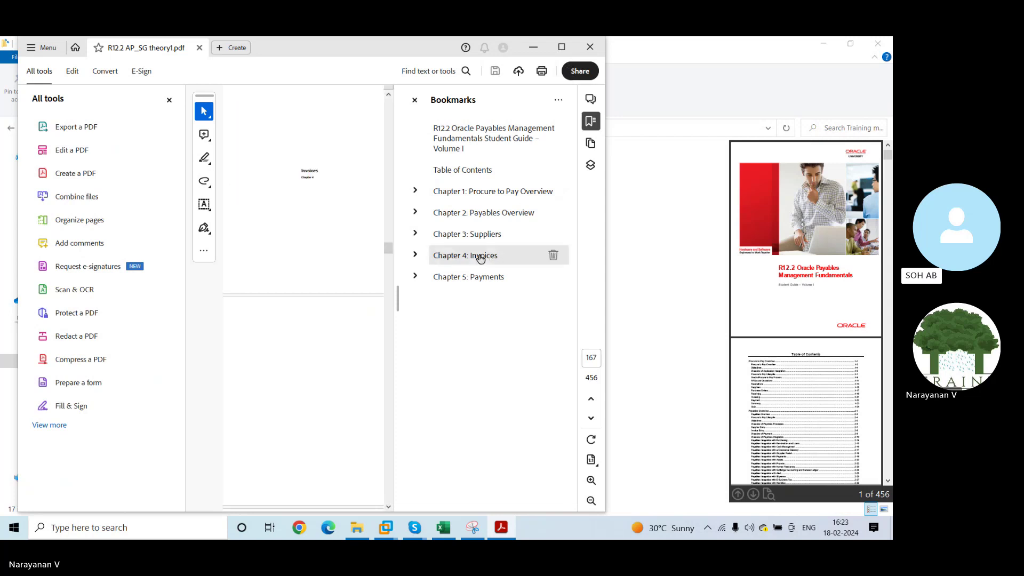
pyautogui.click(561, 47)
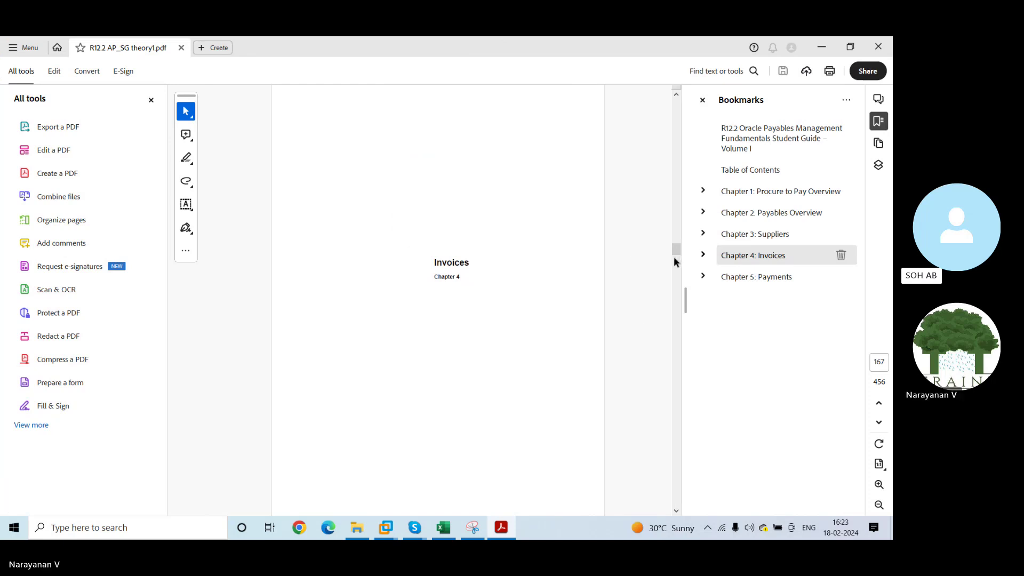
pyautogui.moveTo(674, 261); pyautogui.dragTo(676, 265)
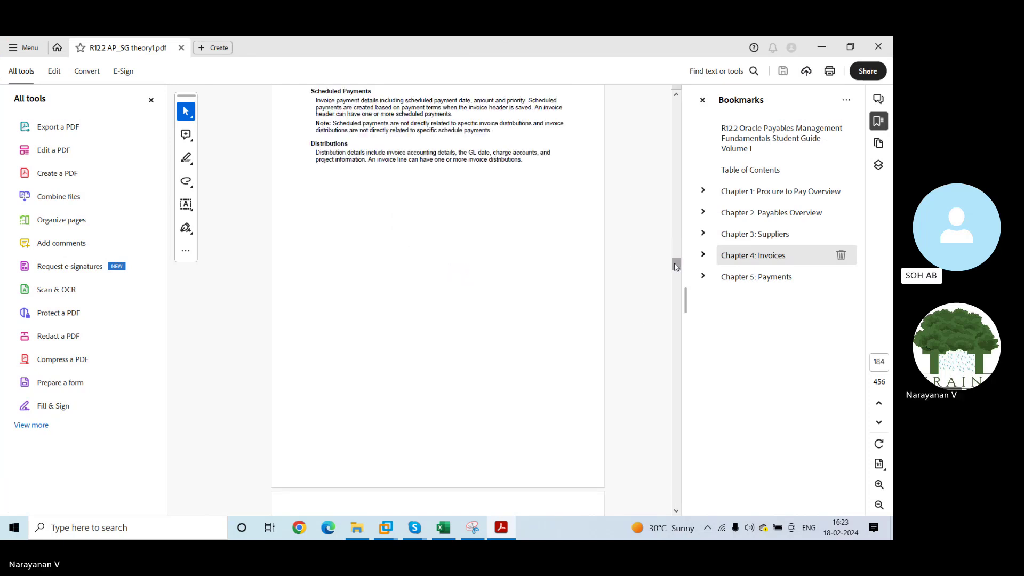
pyautogui.moveTo(675, 266); pyautogui.dragTo(675, 263)
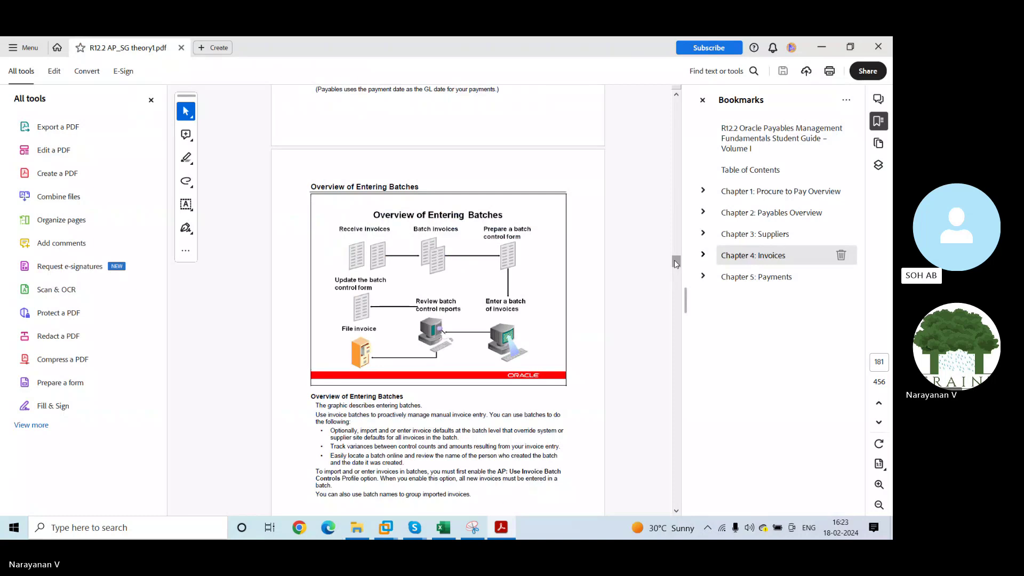
pyautogui.moveTo(675, 264); pyautogui.dragTo(676, 292)
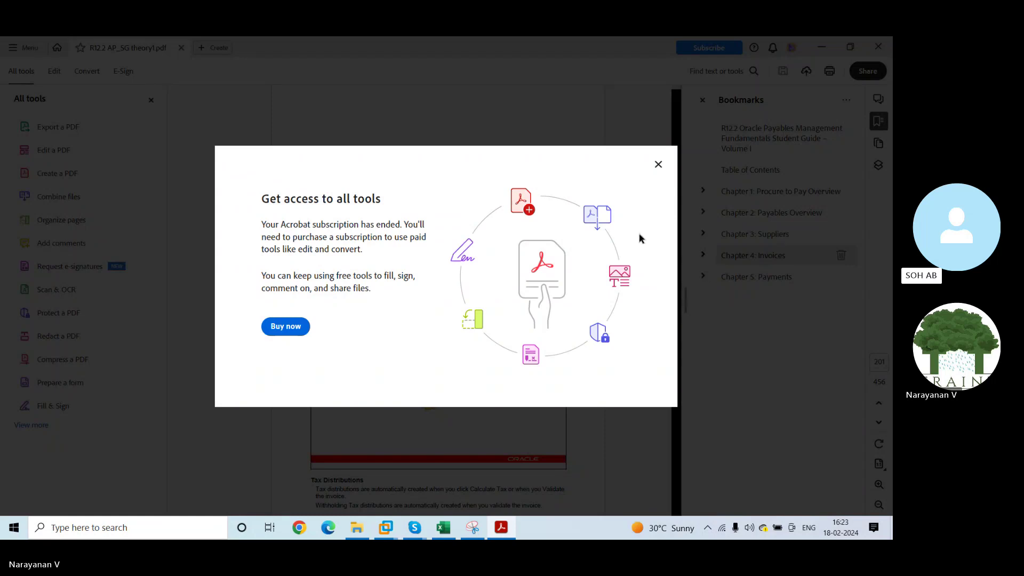
pyautogui.click(658, 165)
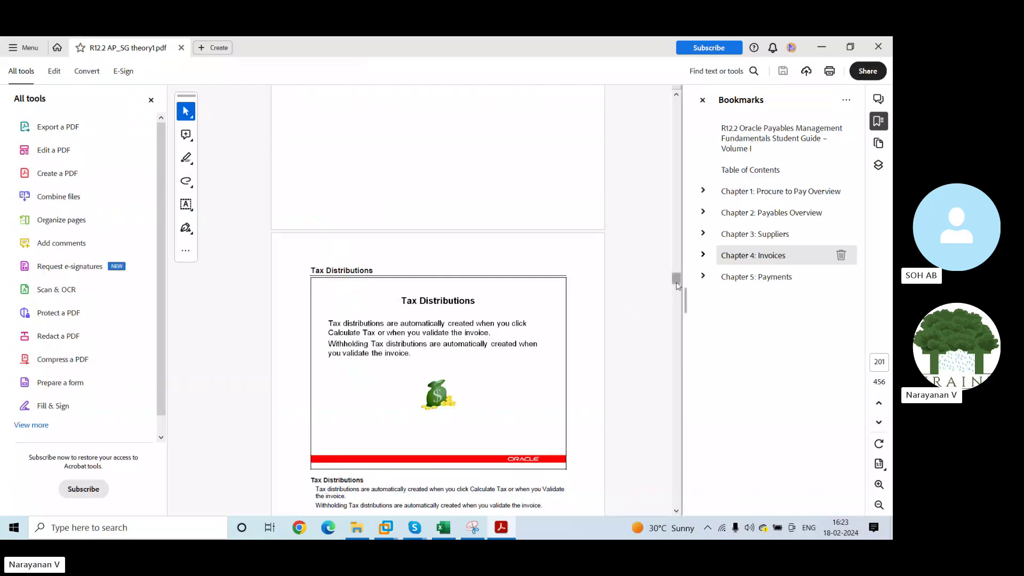
pyautogui.scroll(-10, 678, 289)
pyautogui.moveTo(676, 288); pyautogui.dragTo(677, 308)
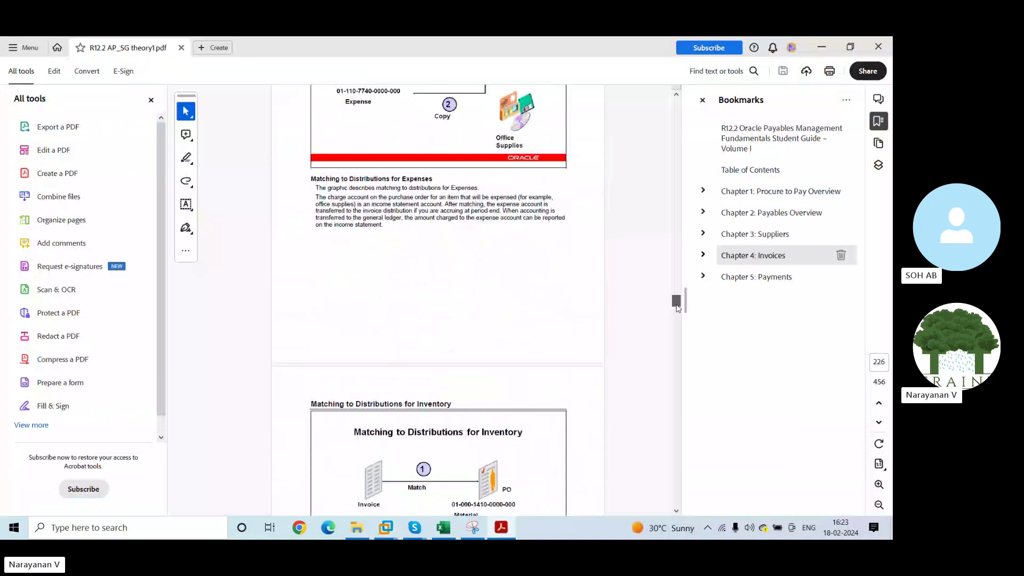
pyautogui.moveTo(677, 307); pyautogui.dragTo(677, 333)
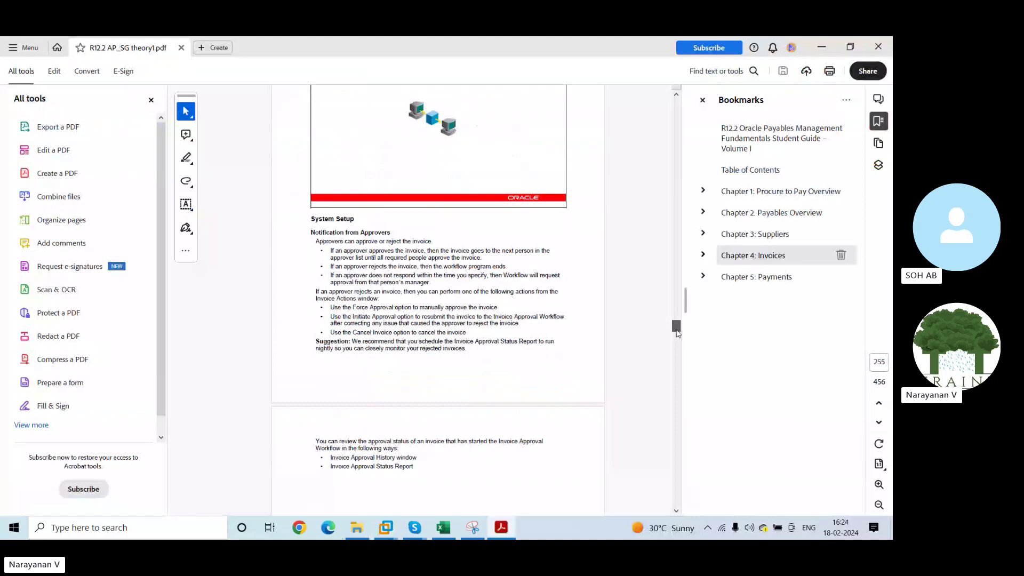
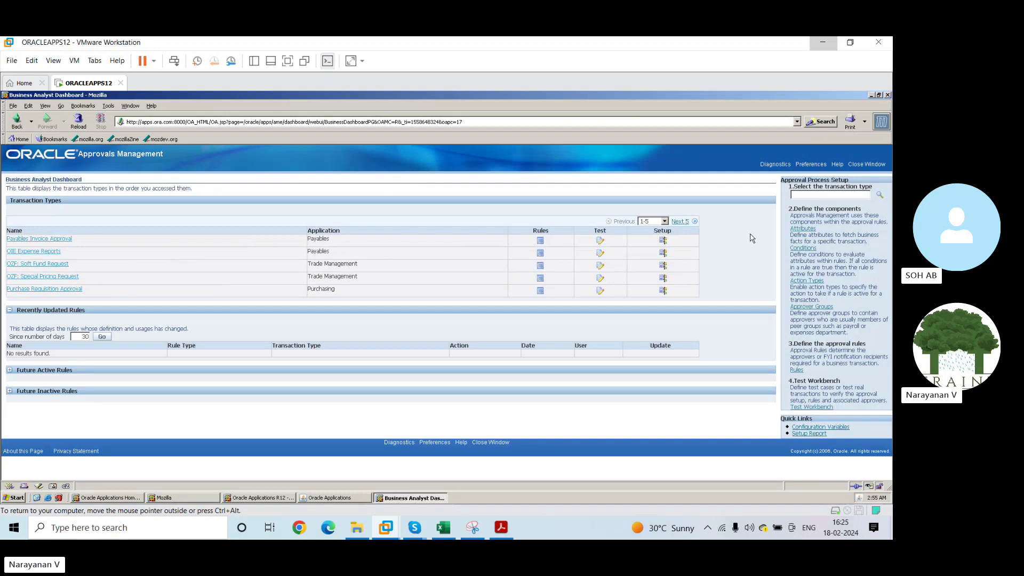
# Browse the transaction types on the Business Analyst Dashboard through entries 21-25 and close the dashboard window.
pyautogui.click(683, 222)
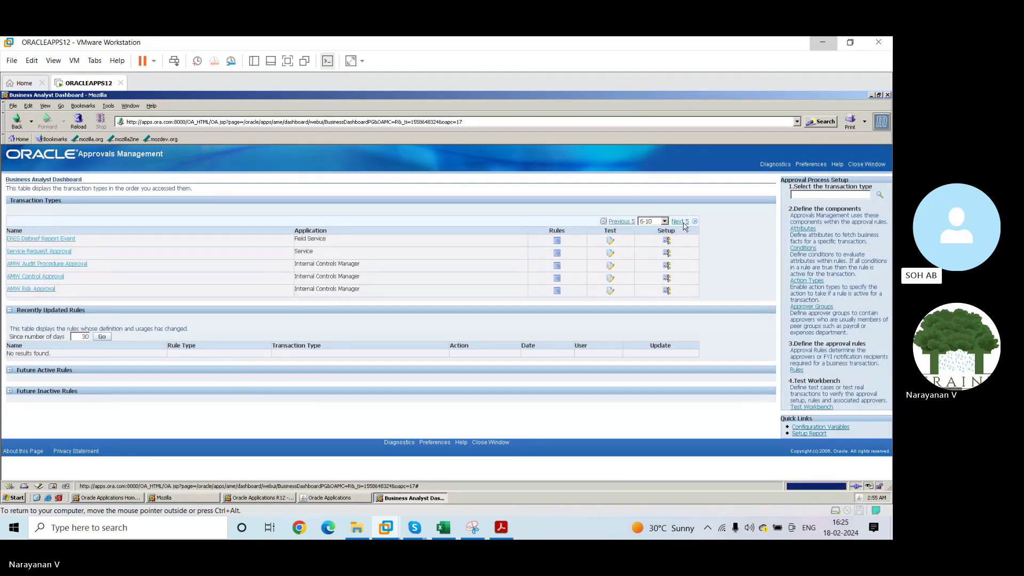
pyautogui.click(683, 223)
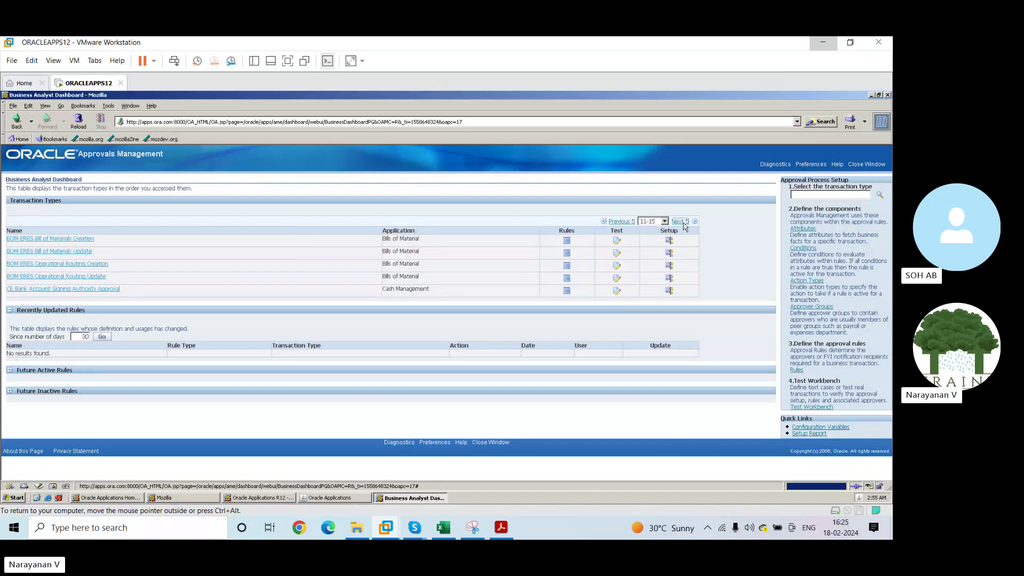
pyautogui.click(683, 223)
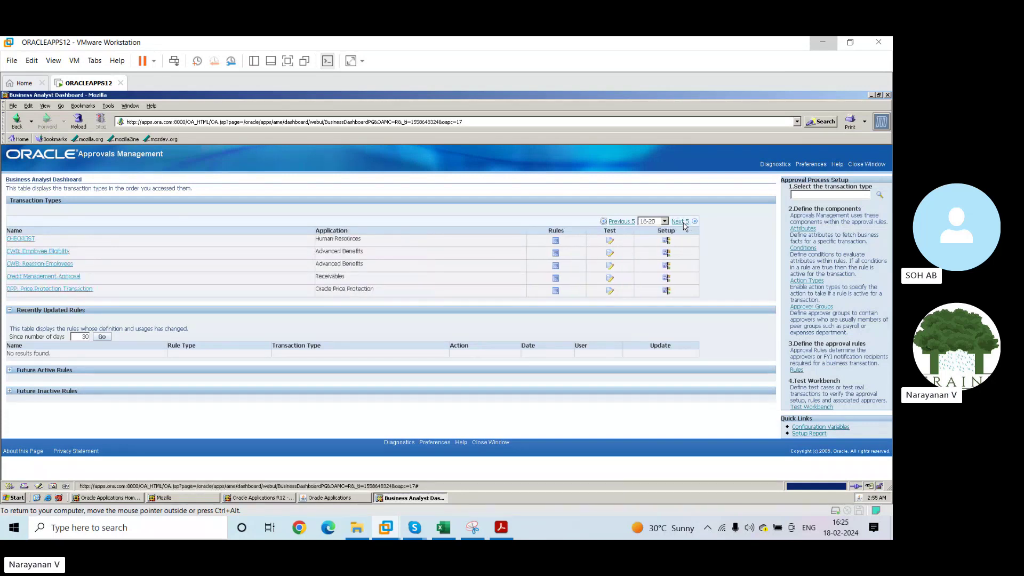
pyautogui.click(683, 222)
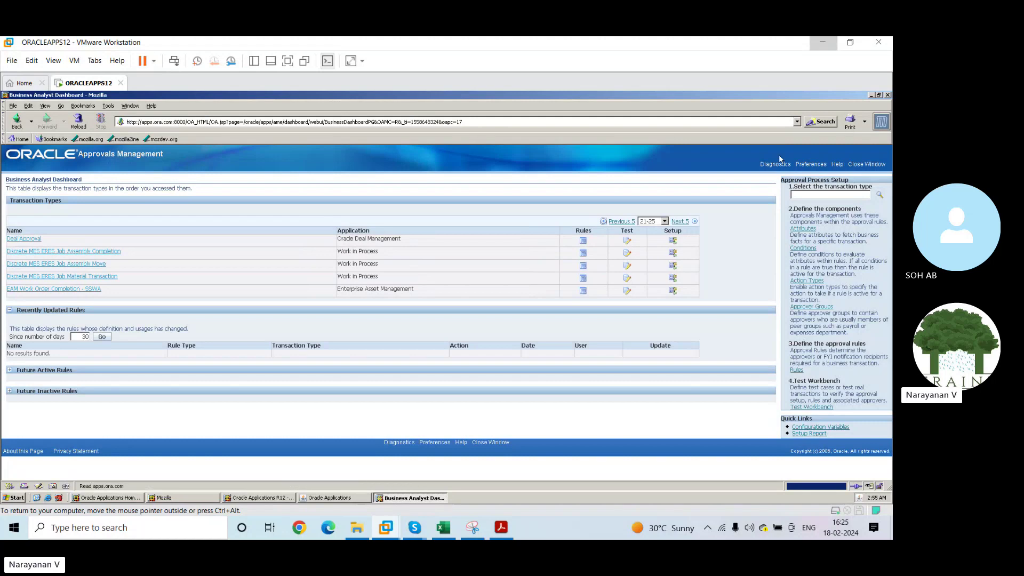
pyautogui.click(857, 164)
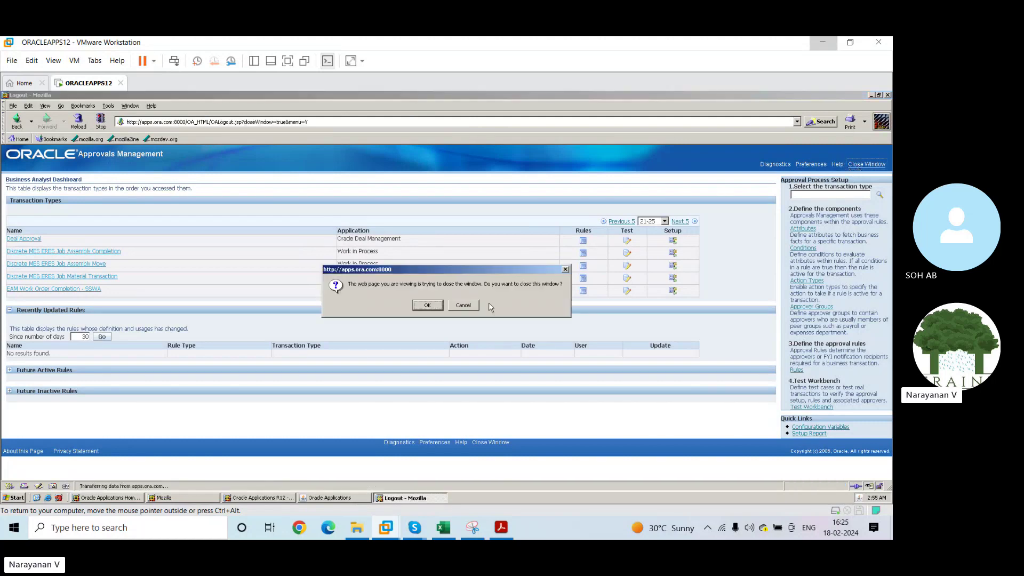
pyautogui.click(436, 306)
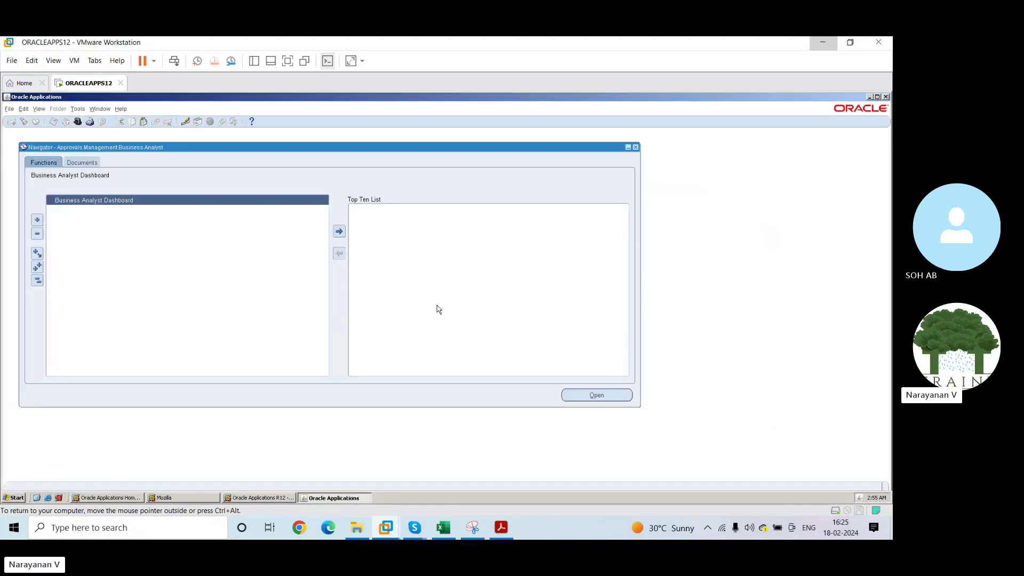
# Open the responsibilities list and search it for %force%.
pyautogui.click(77, 122)
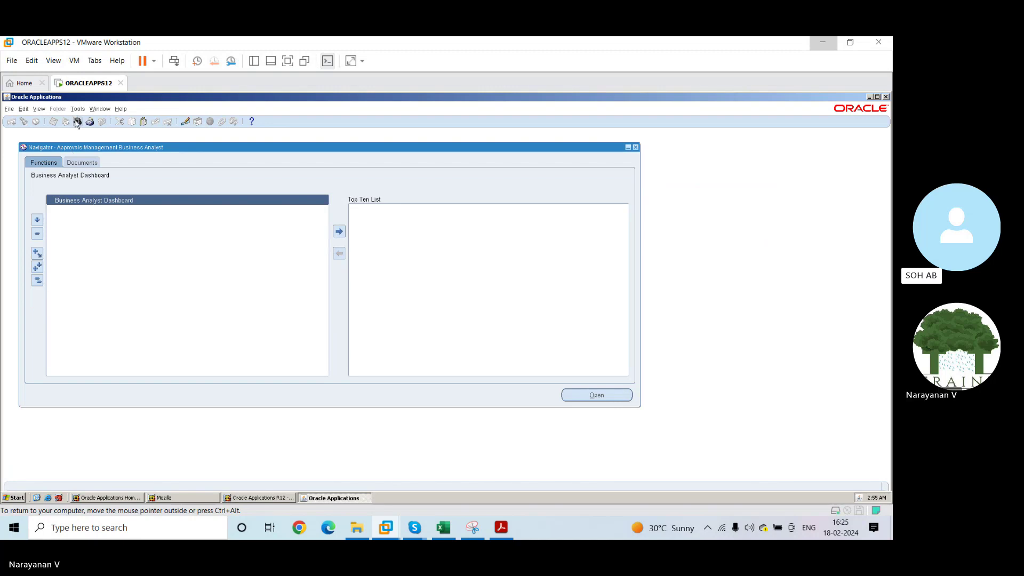
pyautogui.write('f')
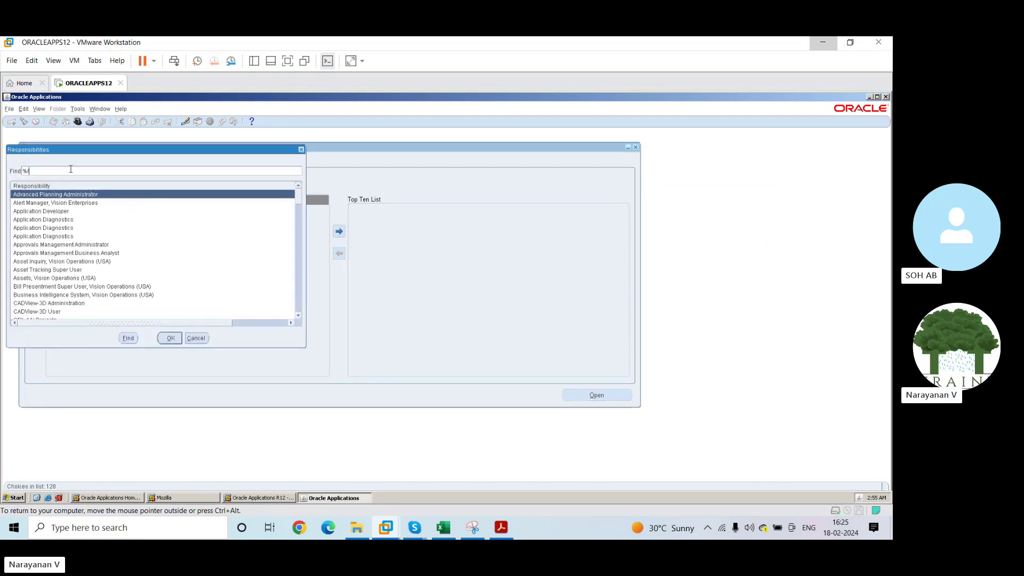
pyautogui.write('orce%')
pyautogui.press('Return')
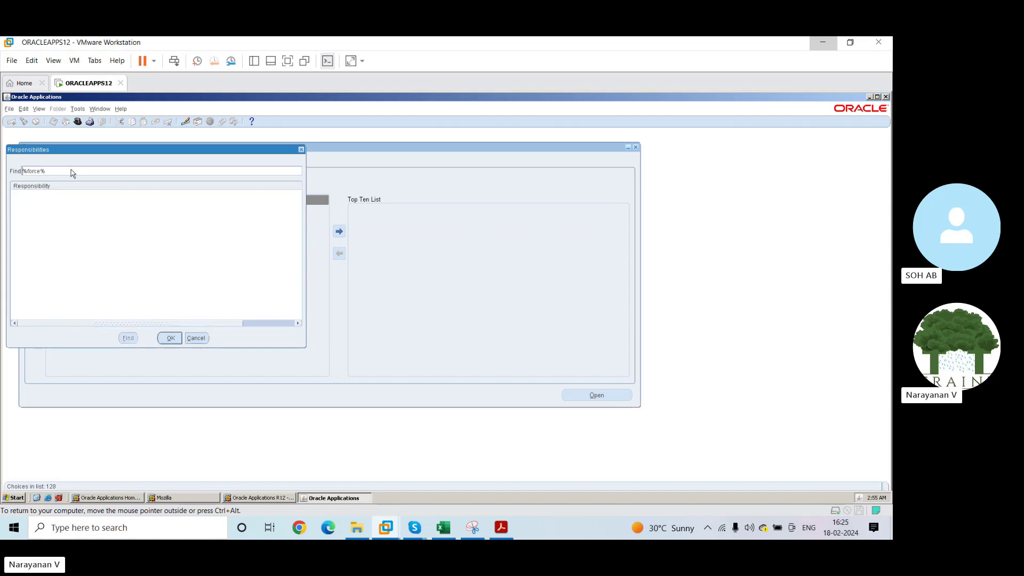
# Search the responsibilities for %approval%, switch to Approvals Management Administrator, and view and close its Administrator Dashboard.
pyautogui.click(64, 169)
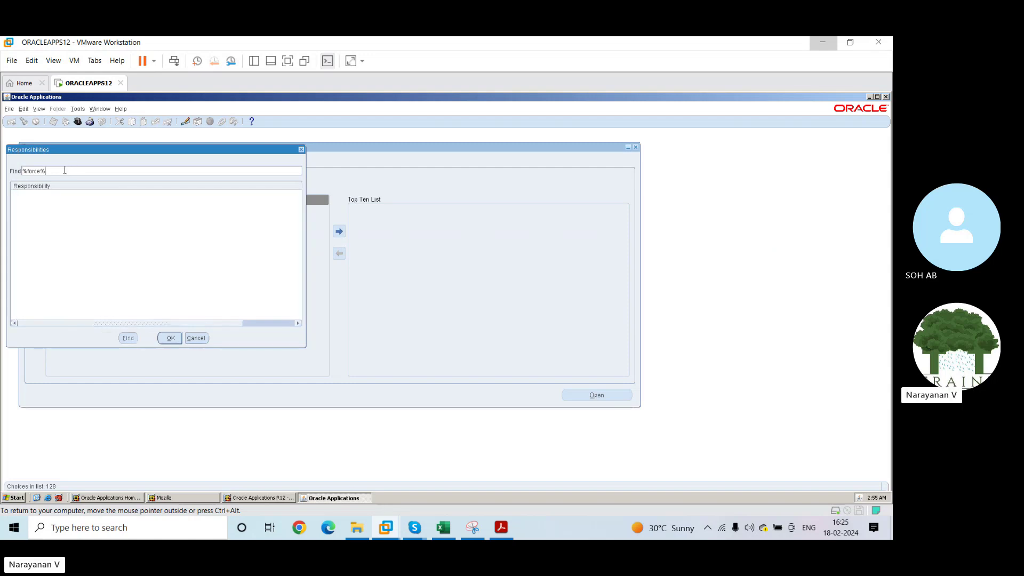
pyautogui.press('BackSpace')
pyautogui.write('%approval')
pyautogui.press('Return')
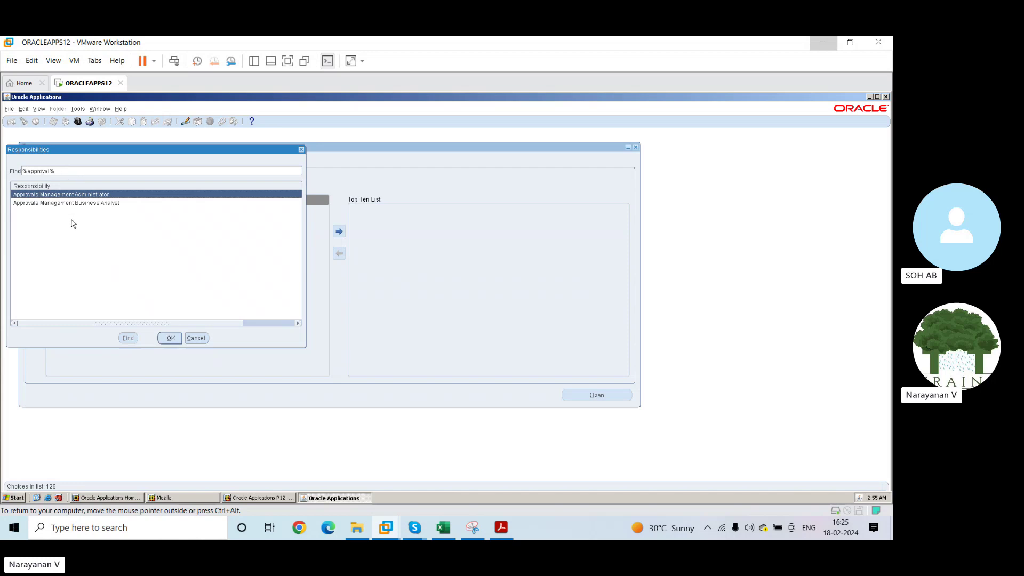
pyautogui.click(169, 338)
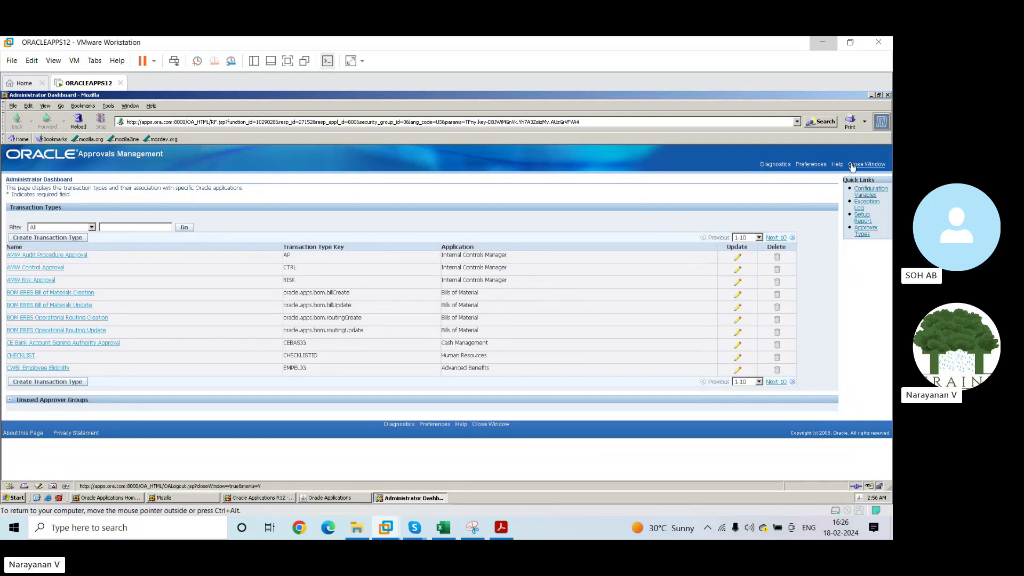
pyautogui.click(874, 160)
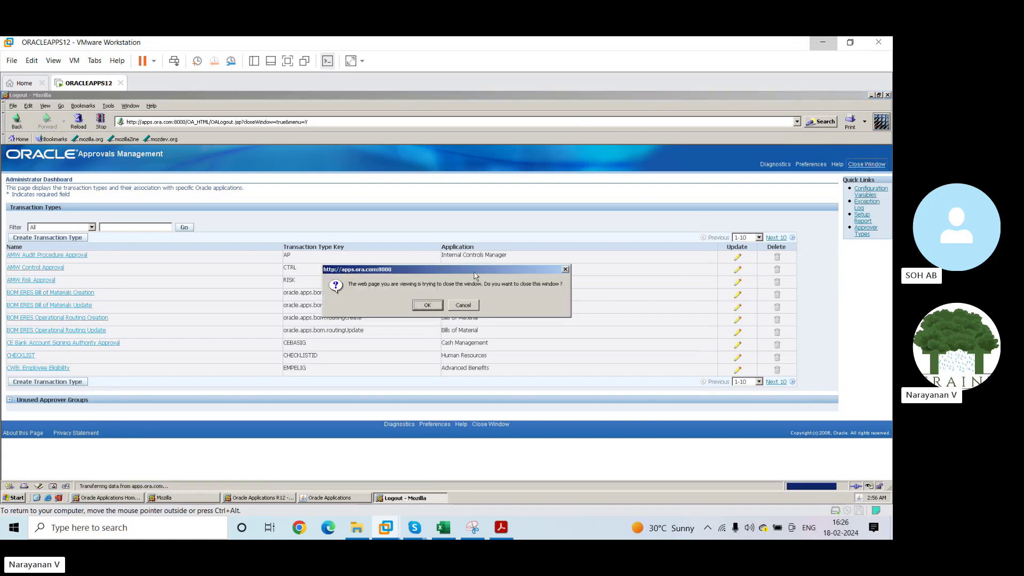
pyautogui.click(426, 305)
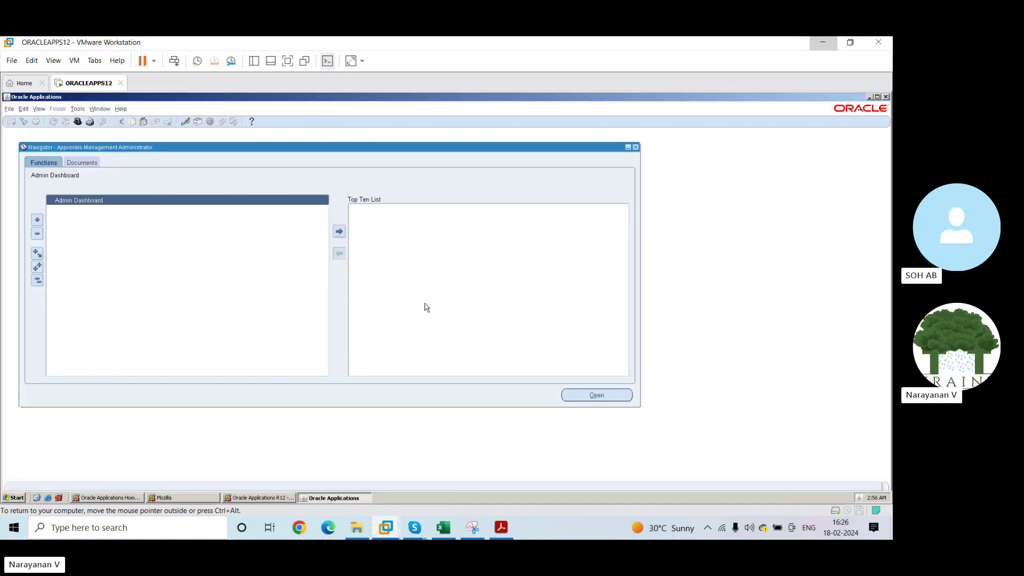
# Switch to the Payables, Vision Operations (USA) responsibility, view its Procure to Pay process diagram, and return to the function list.
pyautogui.click(78, 122)
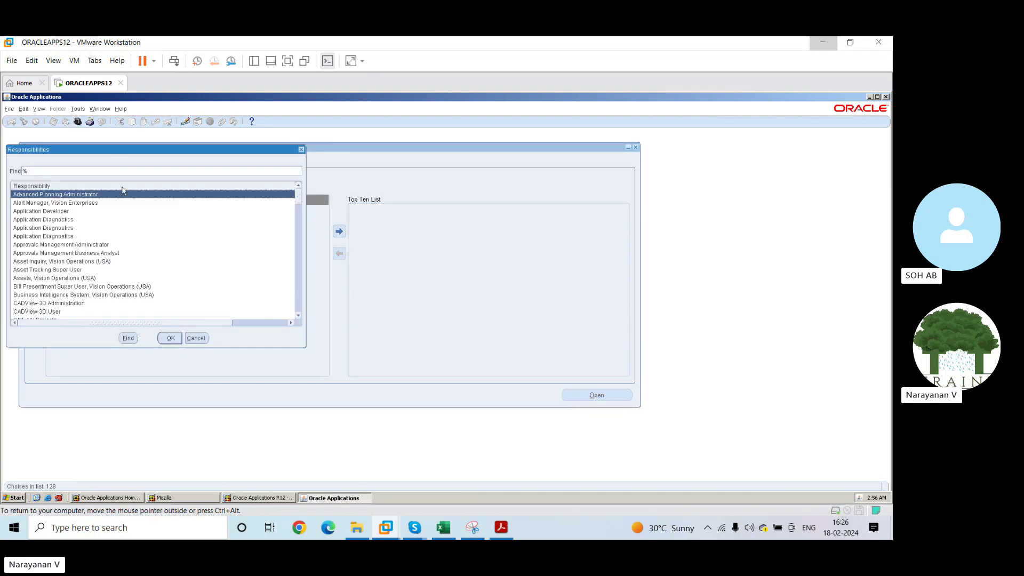
pyautogui.write('pay')
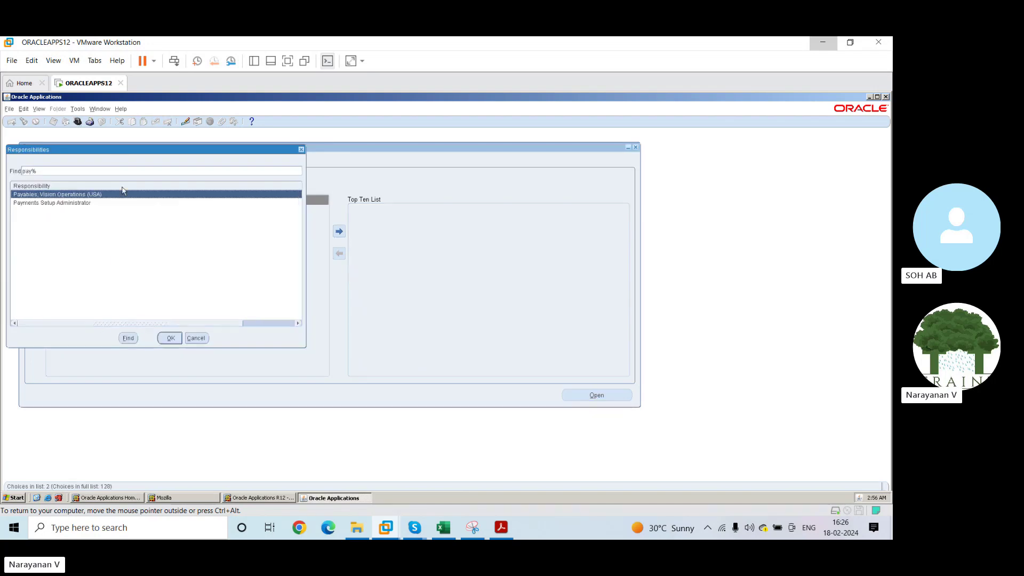
pyautogui.click(171, 338)
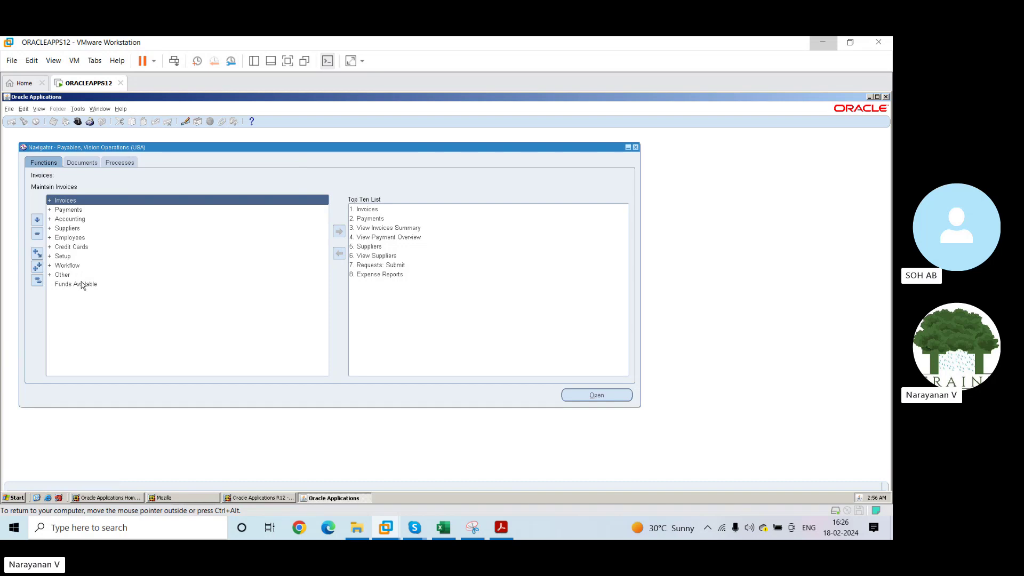
pyautogui.click(81, 162)
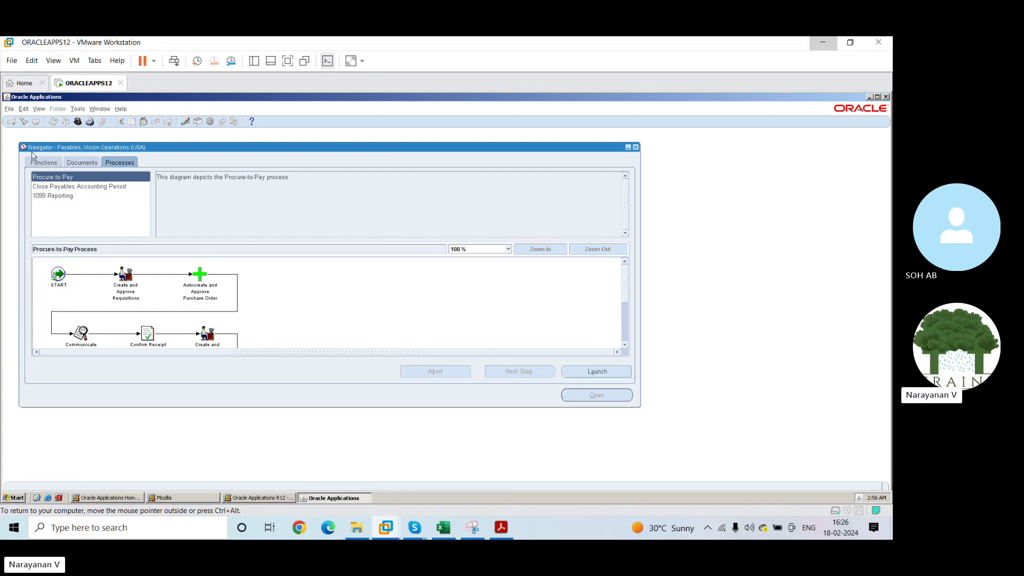
pyautogui.click(64, 199)
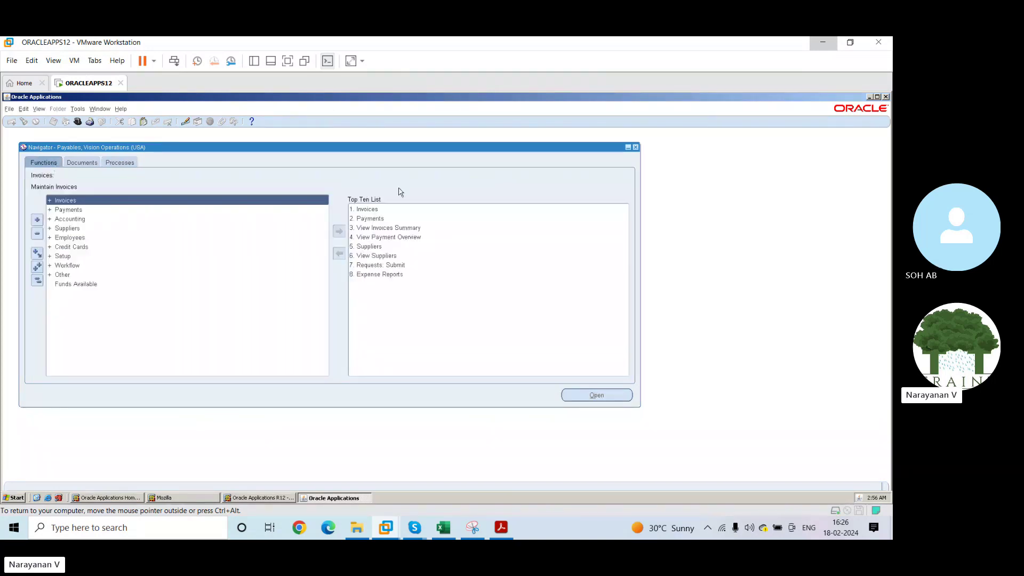
# Open the Invoice Workbench, query invoice number 1234, and select the 3M Health invoice.
pyautogui.click(366, 210)
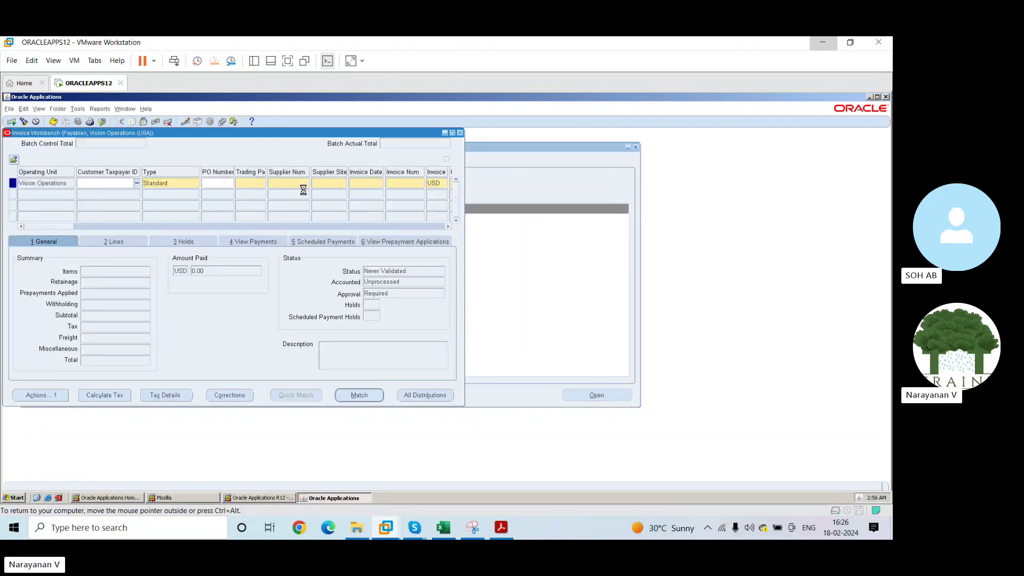
pyautogui.press('F11')
pyautogui.click(400, 184)
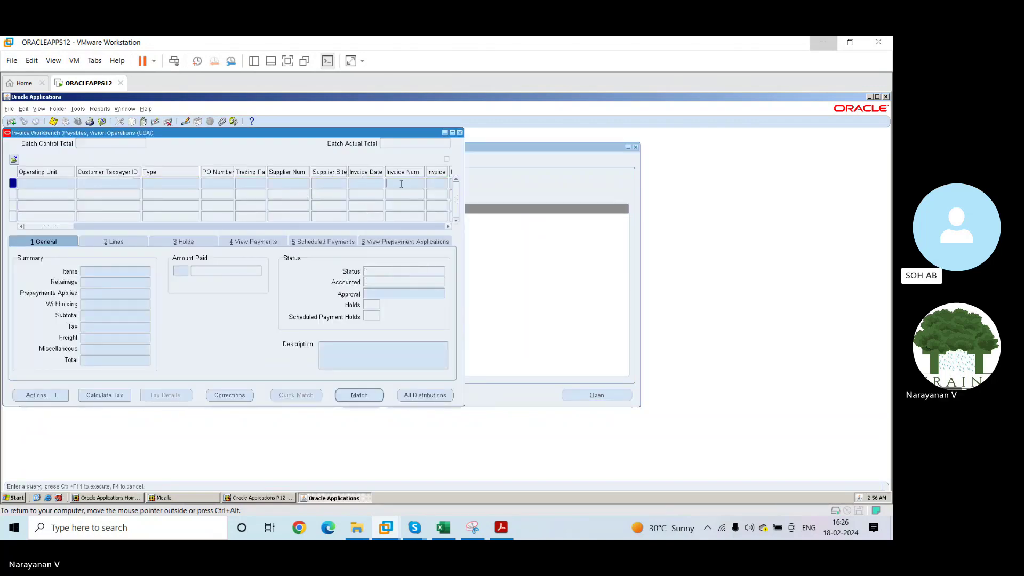
pyautogui.write('1234')
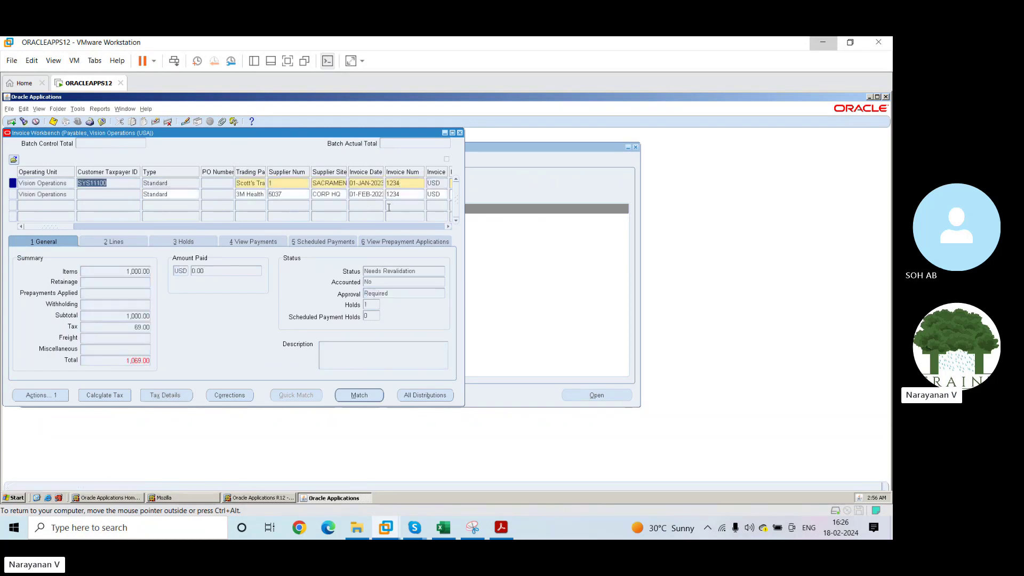
pyautogui.click(404, 194)
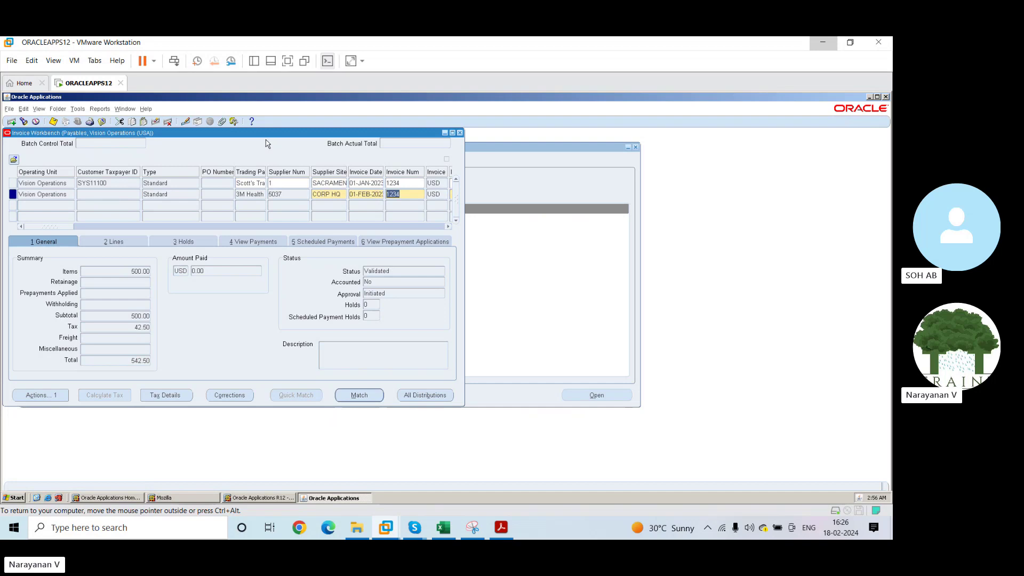
# Try to view the invoice approval history of the 3M Health invoice and dismiss the error.
pyautogui.click(99, 109)
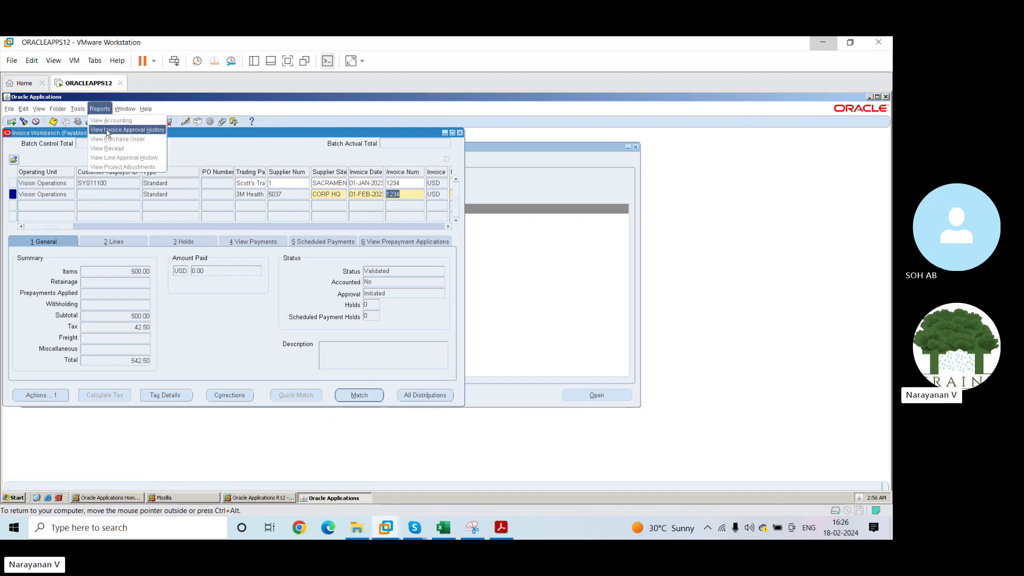
pyautogui.click(106, 130)
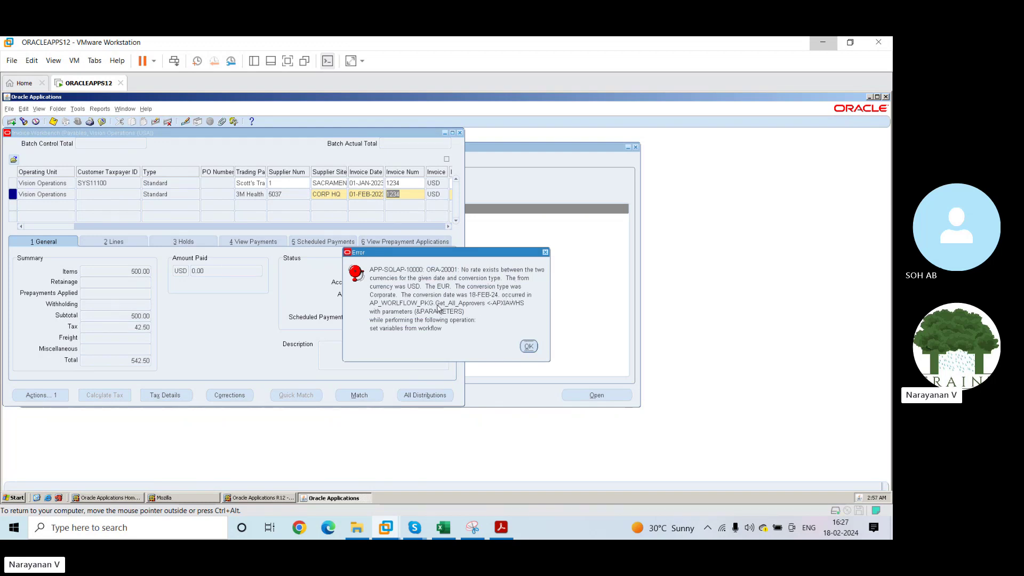
pyautogui.click(527, 347)
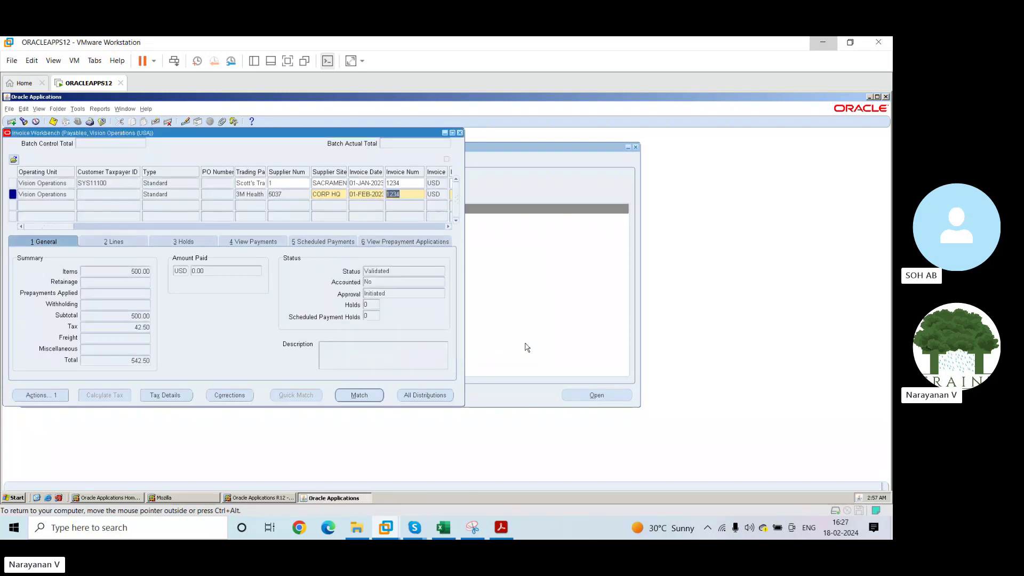
# Enlarge the Invoice Workbench, check the guide's Invoice Approval Workflow Program page in Acrobat, and return to the workbench.
pyautogui.click(453, 133)
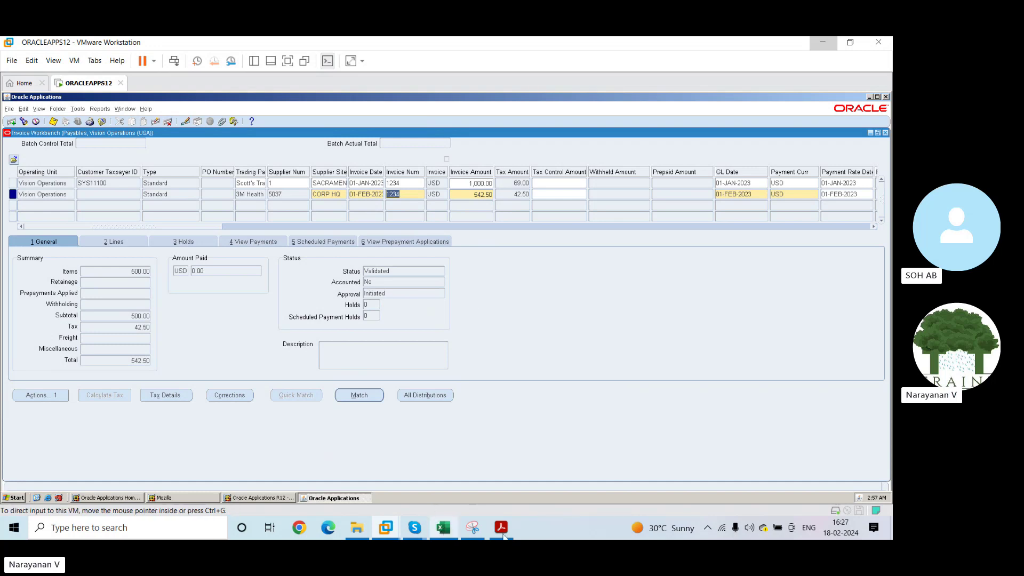
pyautogui.moveTo(509, 536)
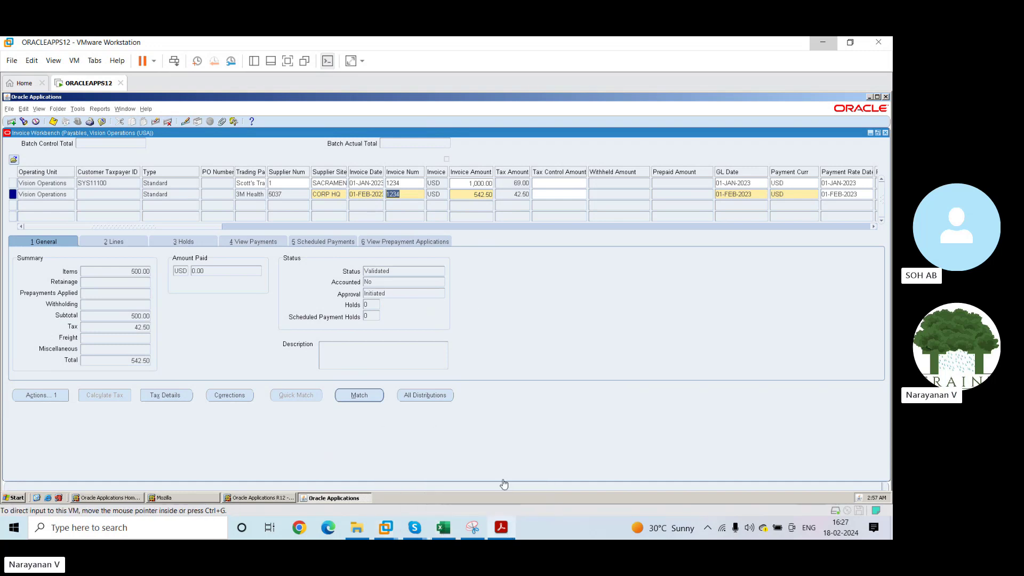
pyautogui.click(501, 527)
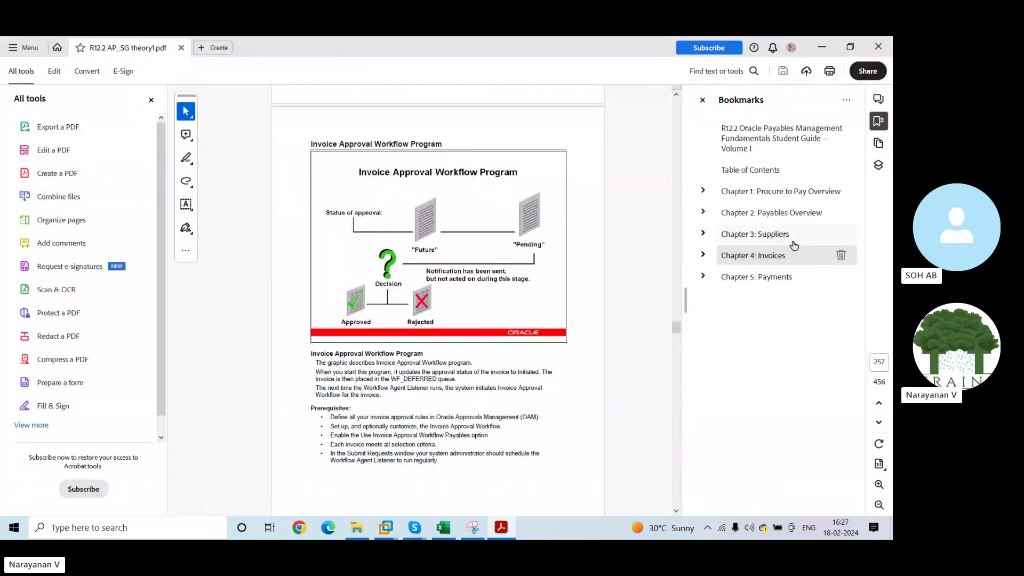
pyautogui.click(821, 46)
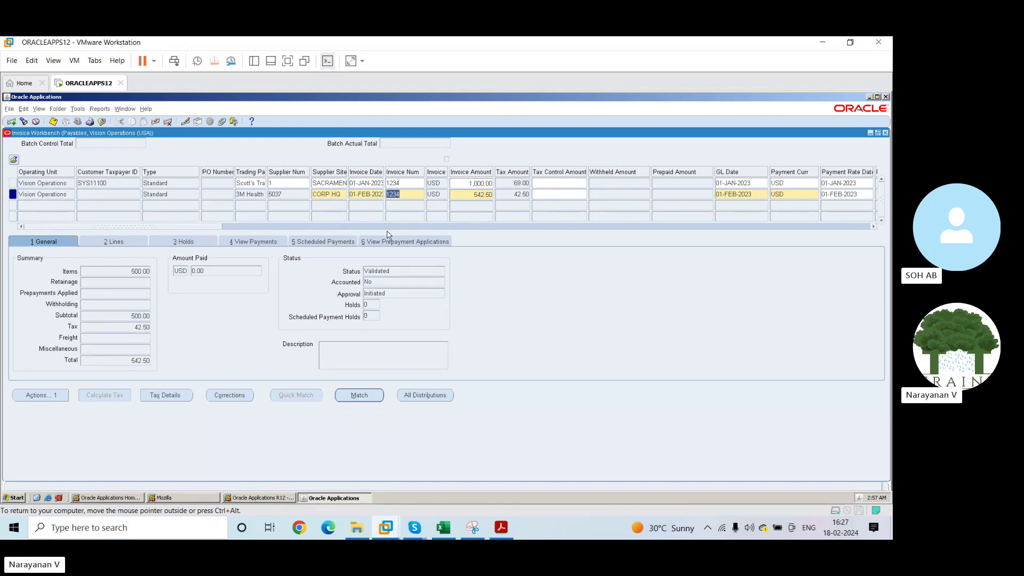
# Try to pay the unapproved 3M Health invoice in full, dismiss the notes, and cancel the invoice actions.
pyautogui.click(61, 397)
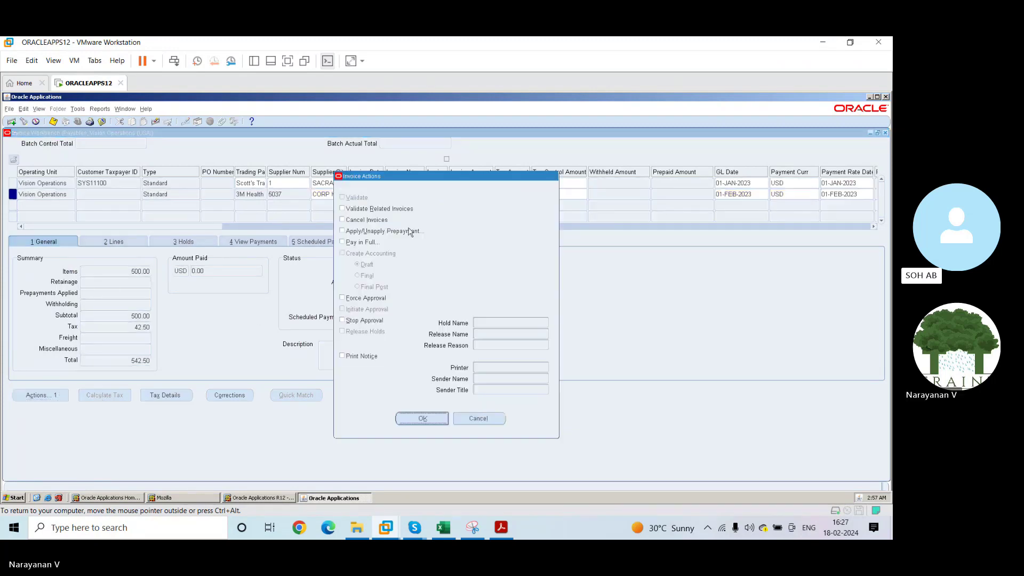
pyautogui.click(342, 243)
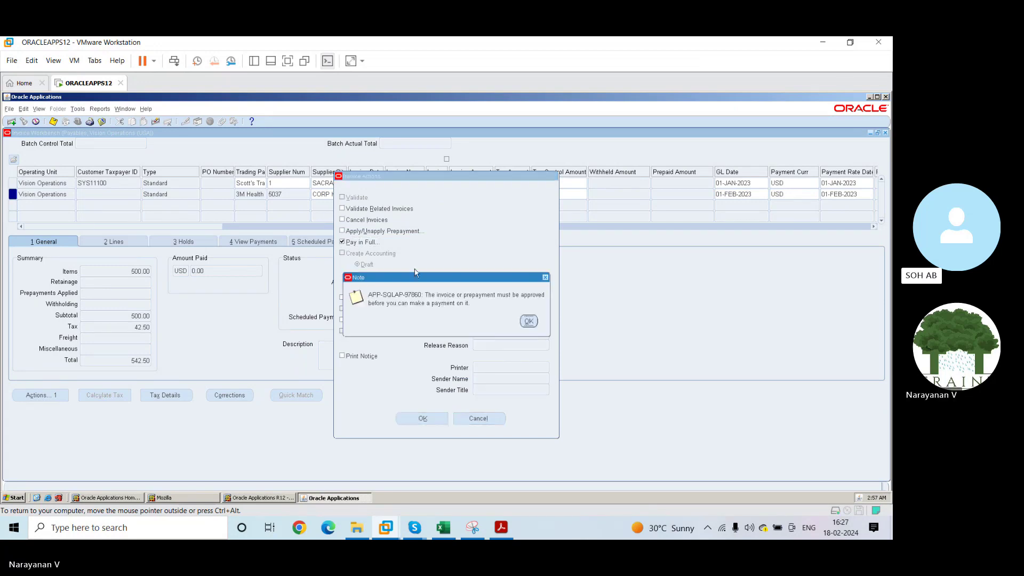
pyautogui.click(528, 321)
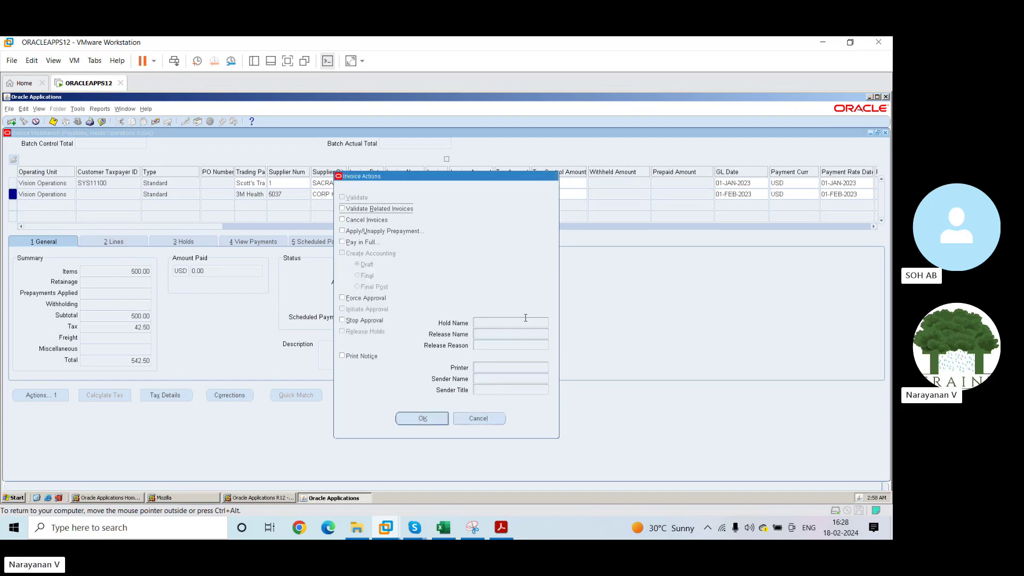
pyautogui.click(342, 242)
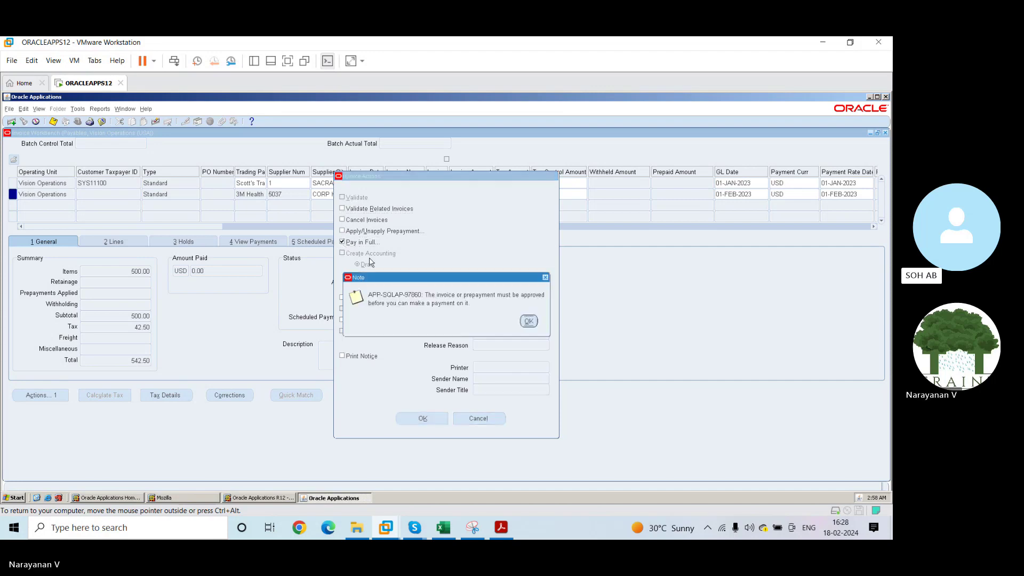
pyautogui.click(528, 321)
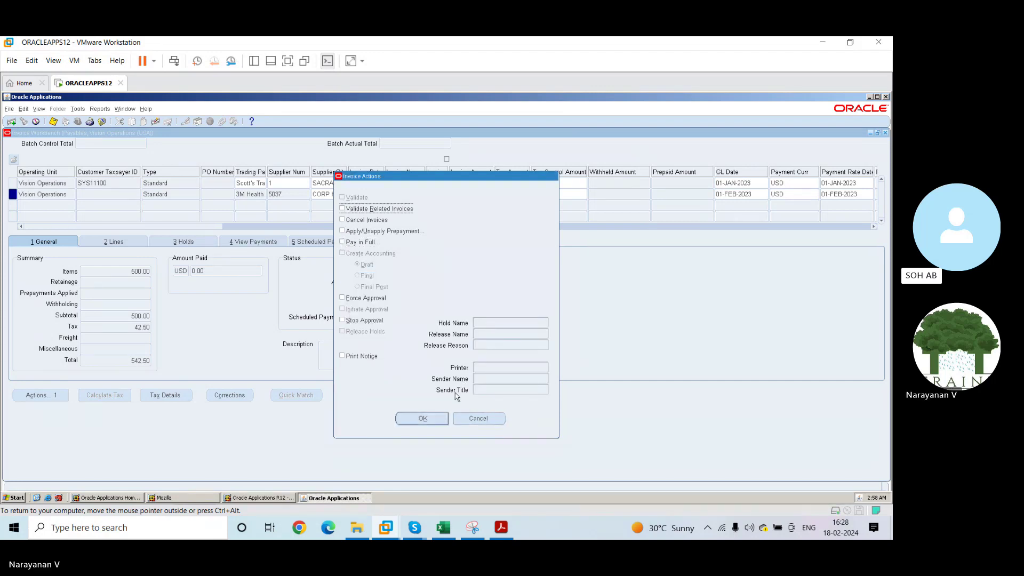
pyautogui.click(469, 417)
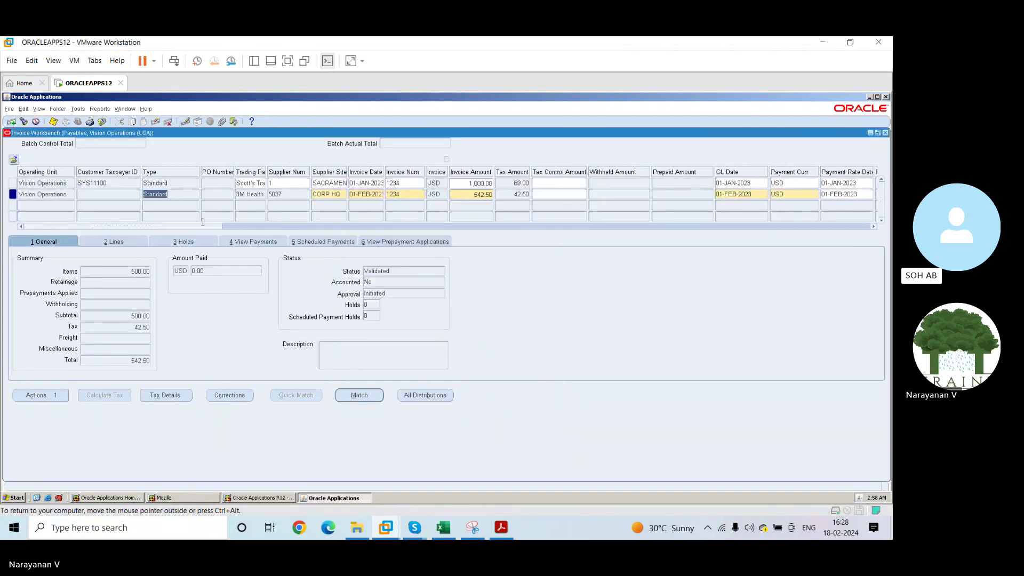
# Force approve the 3M Health invoice and confirm stopping its pending approval workflows.
pyautogui.click(40, 394)
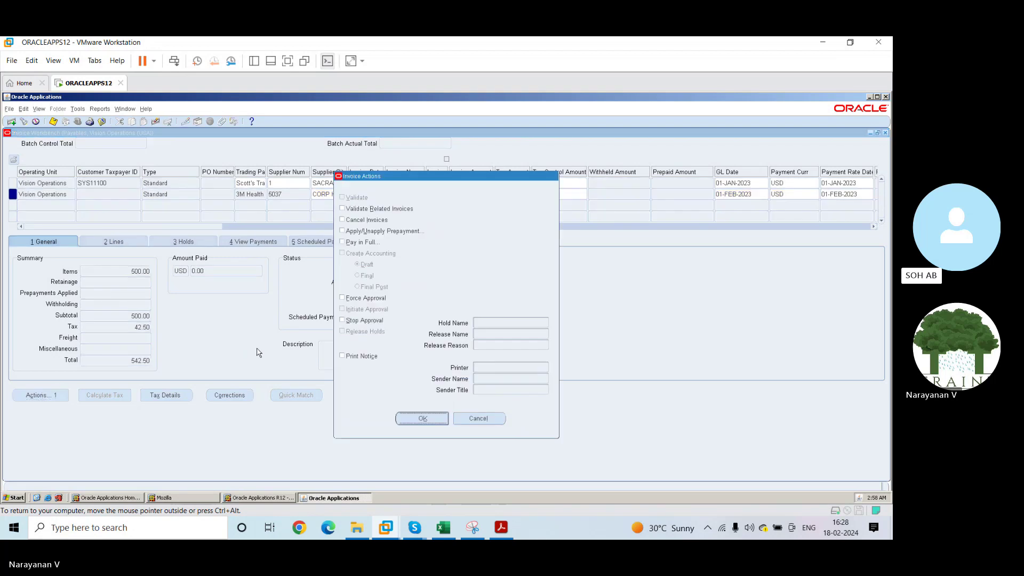
pyautogui.click(343, 299)
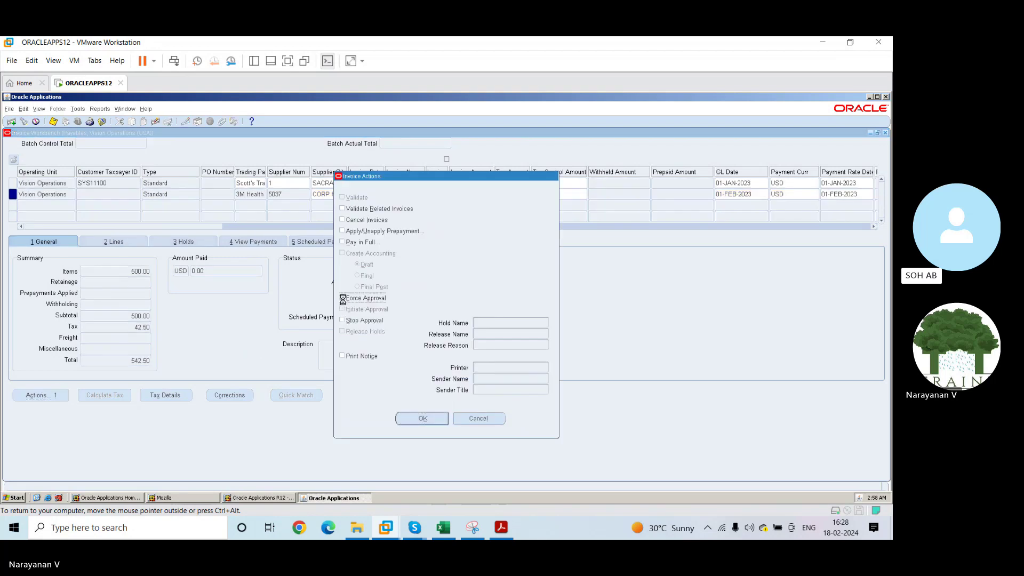
pyautogui.click(432, 418)
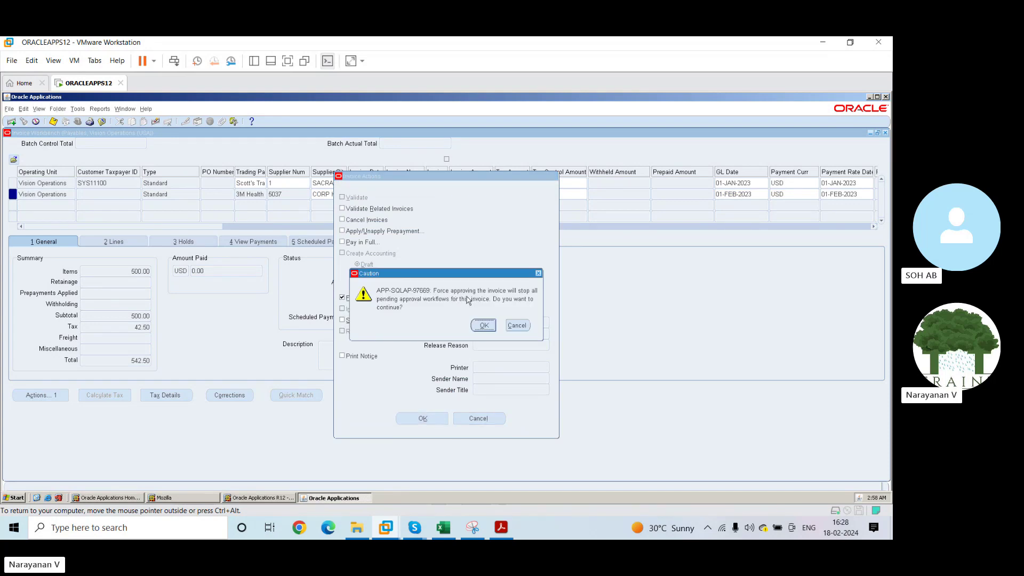
pyautogui.click(484, 326)
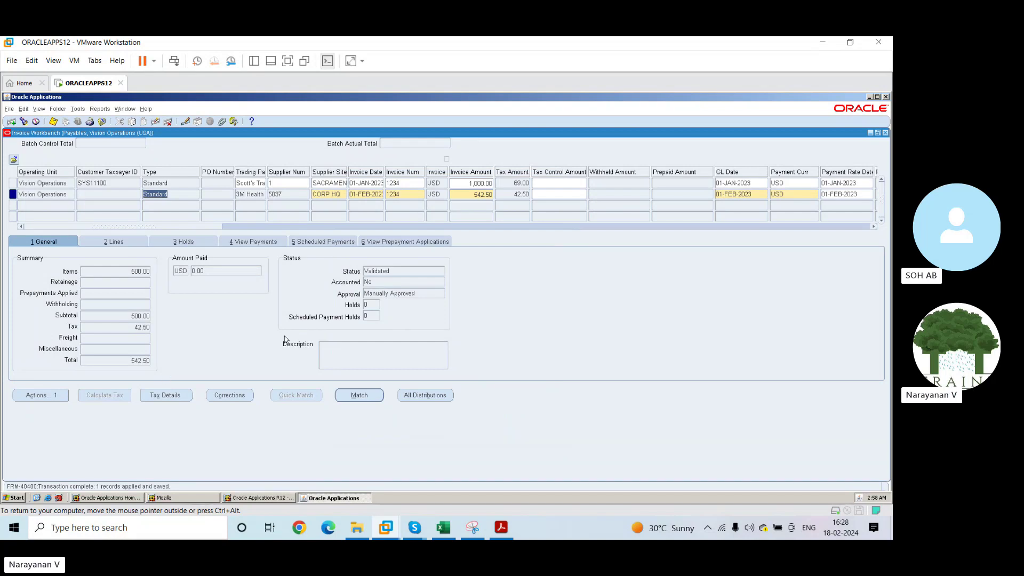
# Review which invoice actions are available for the force-approved 3M Health invoice and close them without applying any.
pyautogui.click(46, 396)
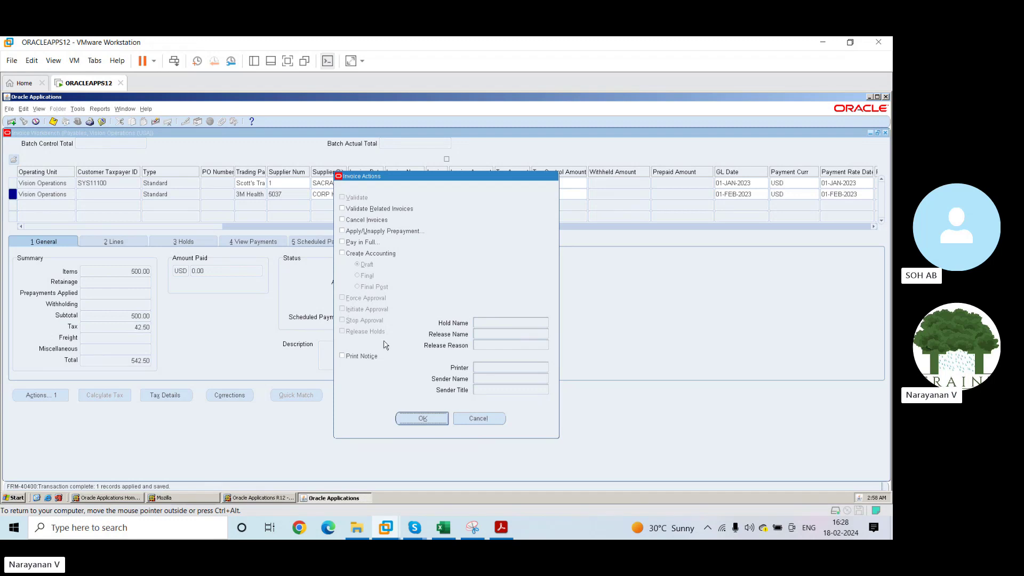
pyautogui.click(477, 419)
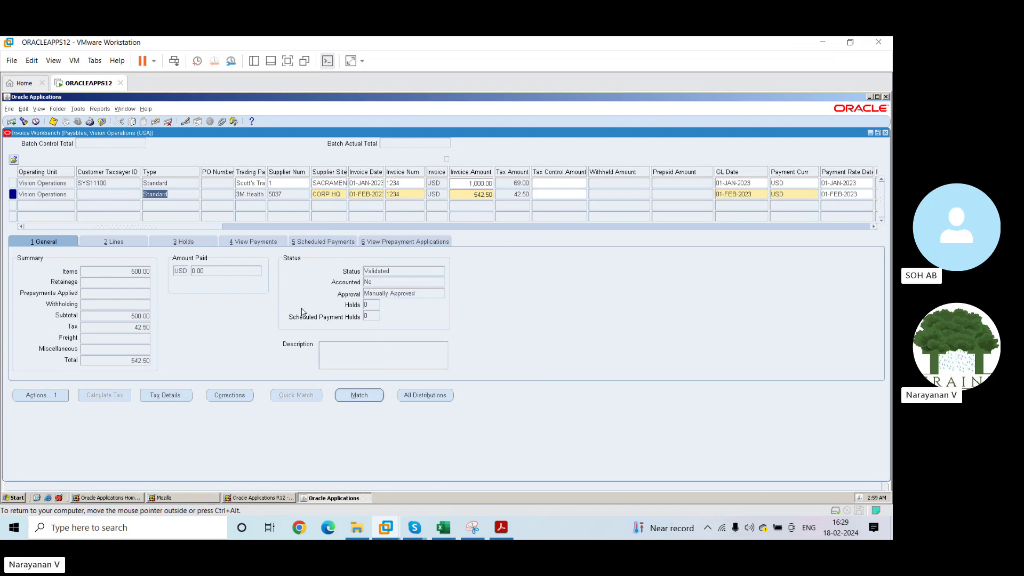
pyautogui.click(38, 396)
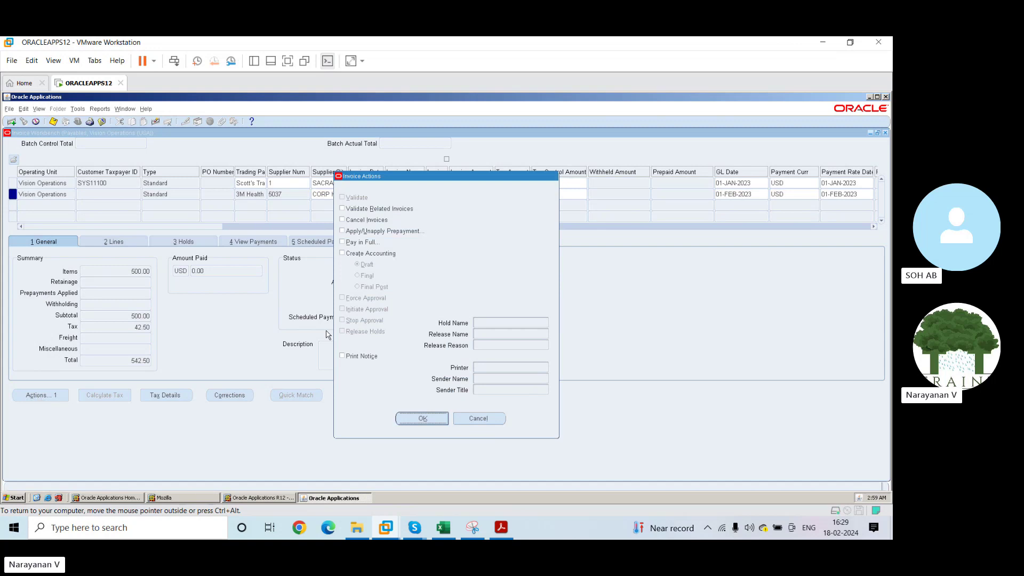
pyautogui.click(476, 419)
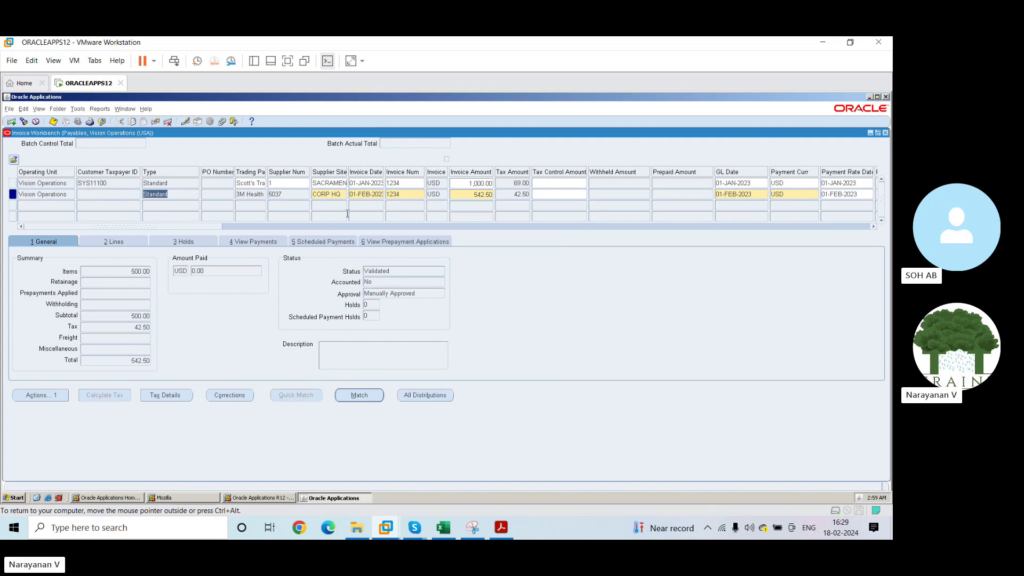
# Run Pay in Full on the 3M Health invoice, enlarge the Payments window, and check the trading partner and address.
pyautogui.click(47, 393)
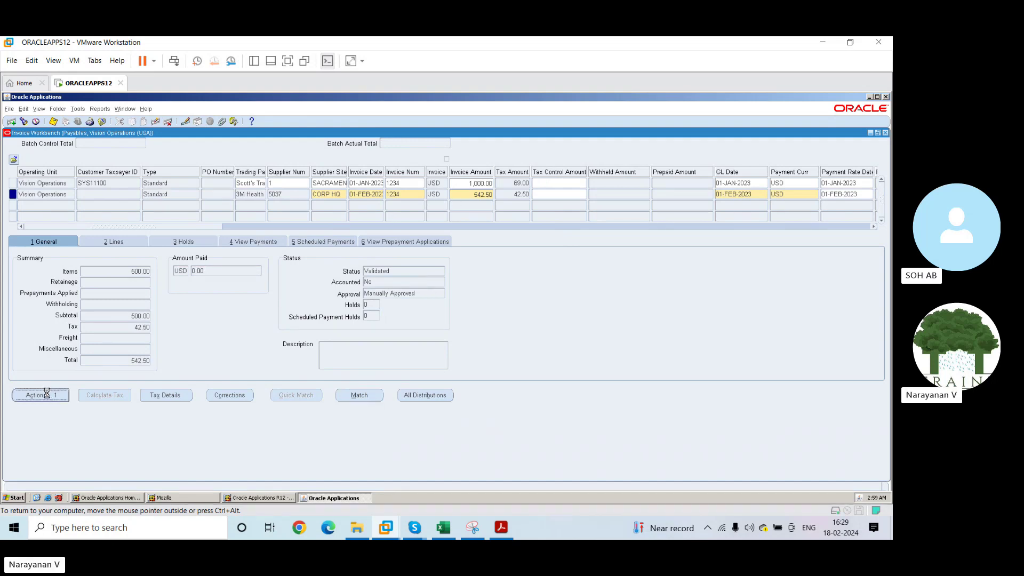
pyautogui.click(342, 243)
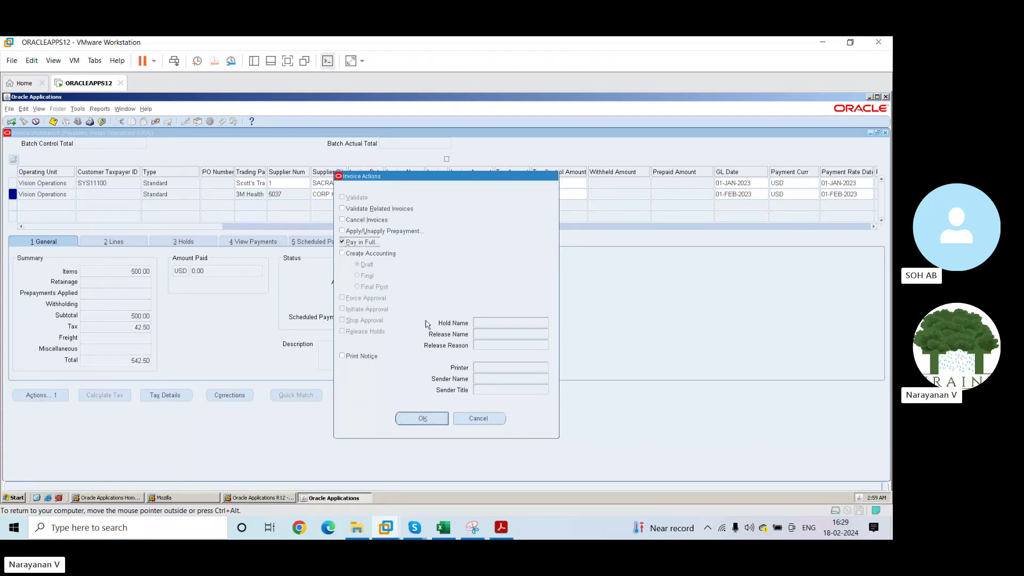
pyautogui.press('Return')
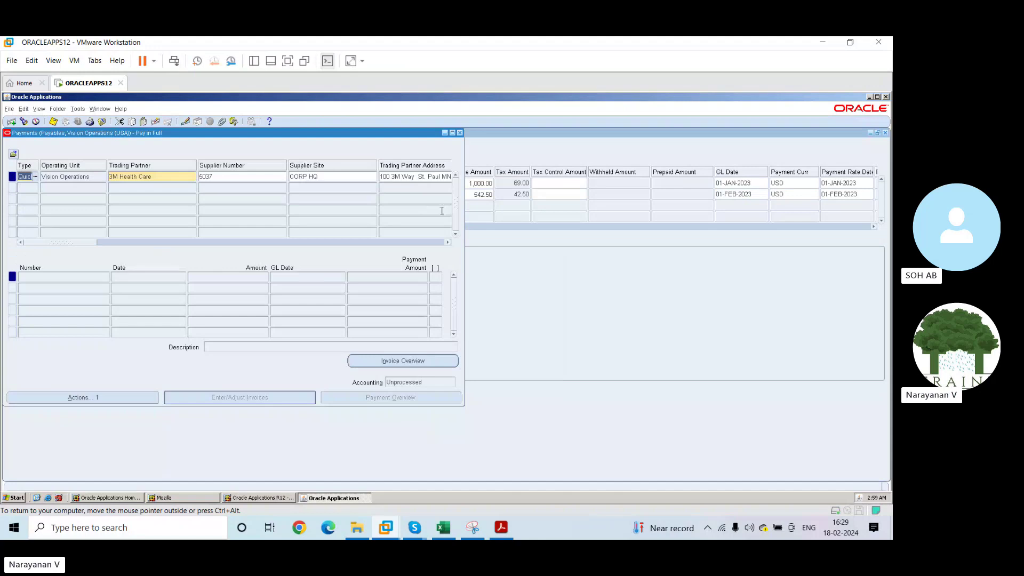
pyautogui.click(452, 133)
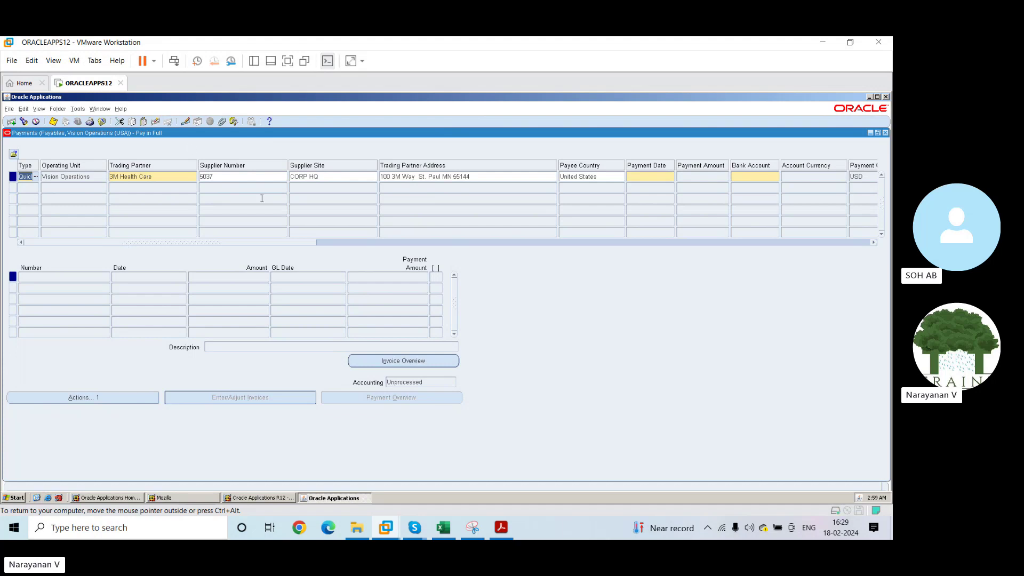
pyautogui.click(186, 178)
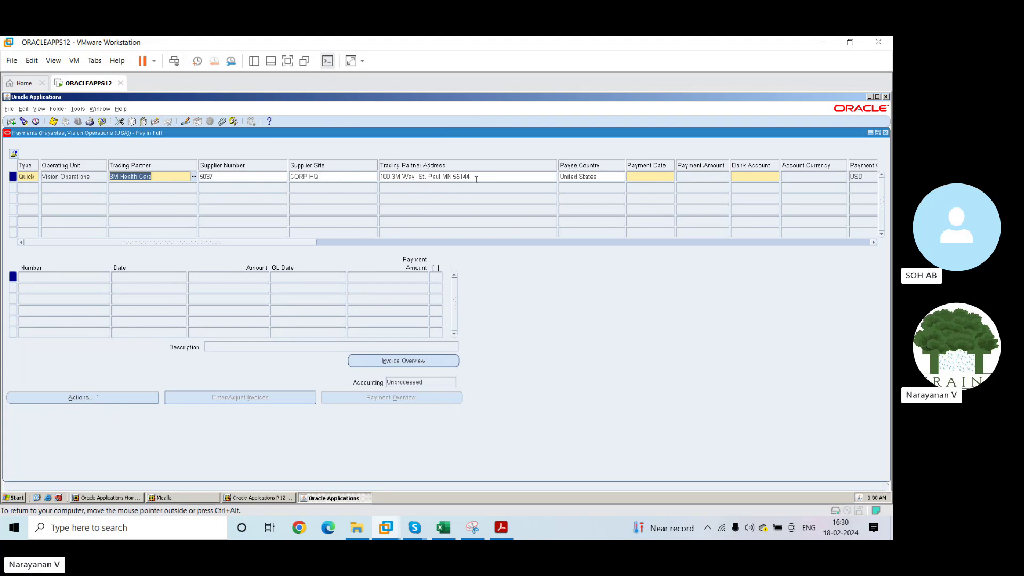
pyautogui.click(497, 179)
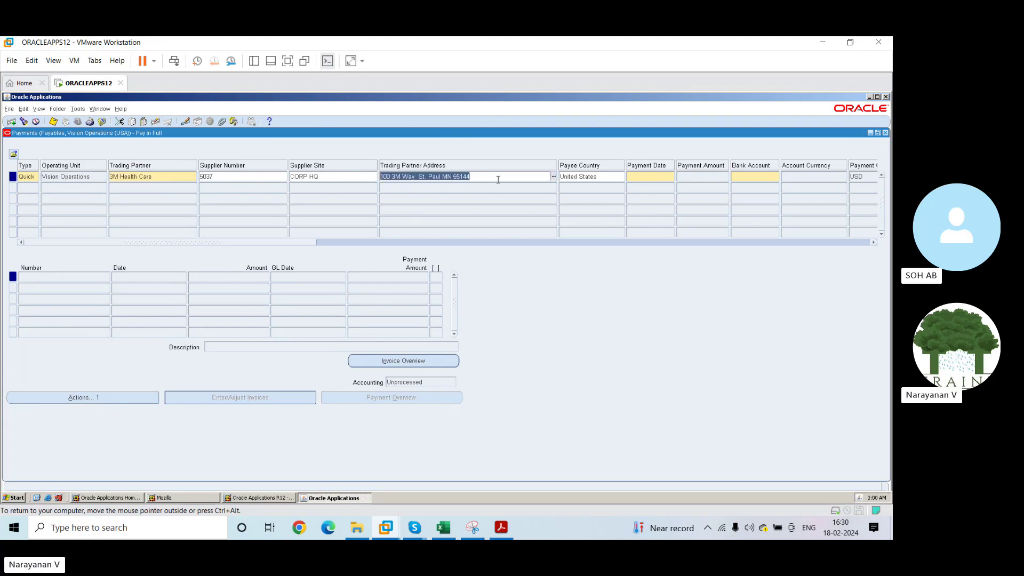
# Set the payment date of the 3M Health Care payment to 18-FEB-2023.
pyautogui.click(646, 176)
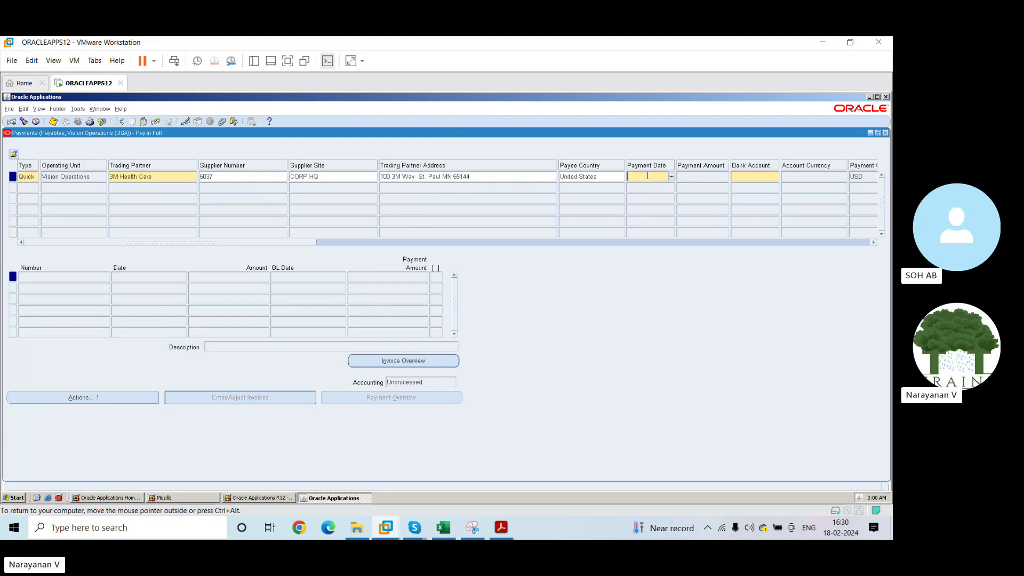
pyautogui.write('1')
pyautogui.write('8-02')
pyautogui.write('0')
pyautogui.write('-')
pyautogui.write('2024')
pyautogui.press('BackSpace')
pyautogui.press('BackSpace')
pyautogui.press('BackSpace')
pyautogui.write('024')
pyautogui.press('Tab')
pyautogui.press('End')
pyautogui.press('BackSpace')
pyautogui.write('3')
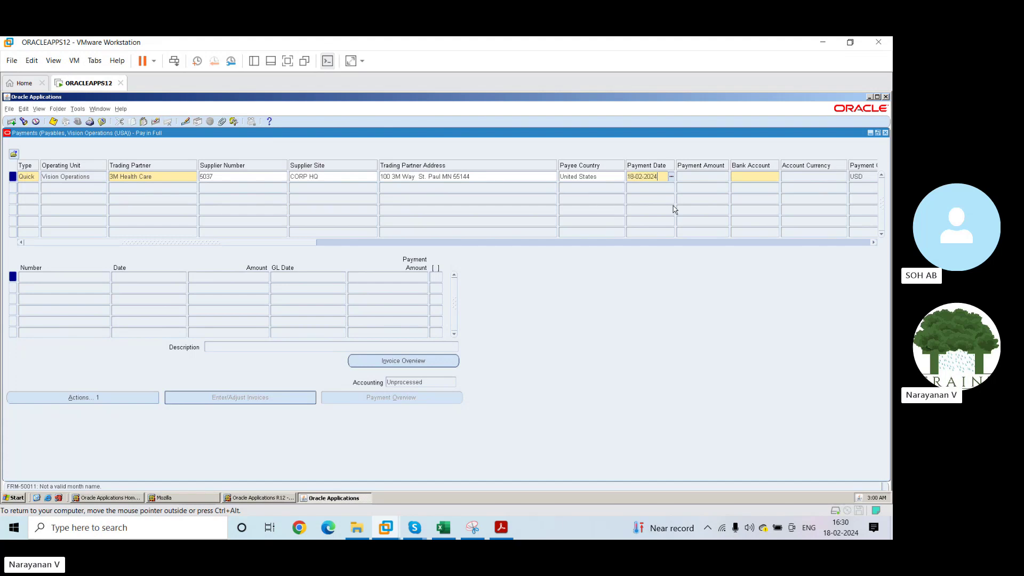
pyautogui.press('Tab')
pyautogui.press('End')
pyautogui.press('BackSpace')
pyautogui.press('BackSpace')
pyautogui.write('FEB')
pyautogui.press('Tab')
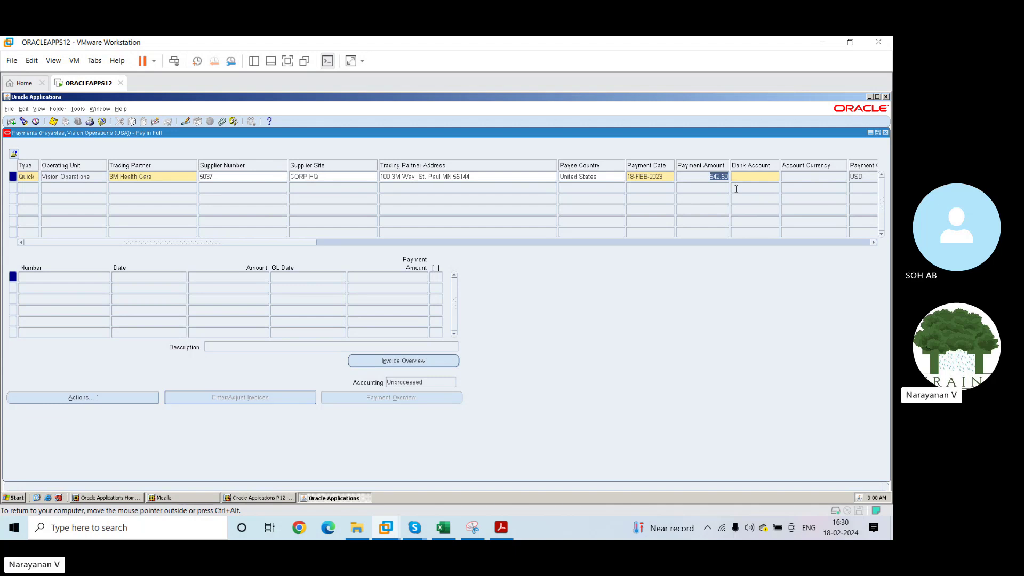
# Search the payment's bank account list for USD accounts and cancel without choosing one.
pyautogui.press('Tab')
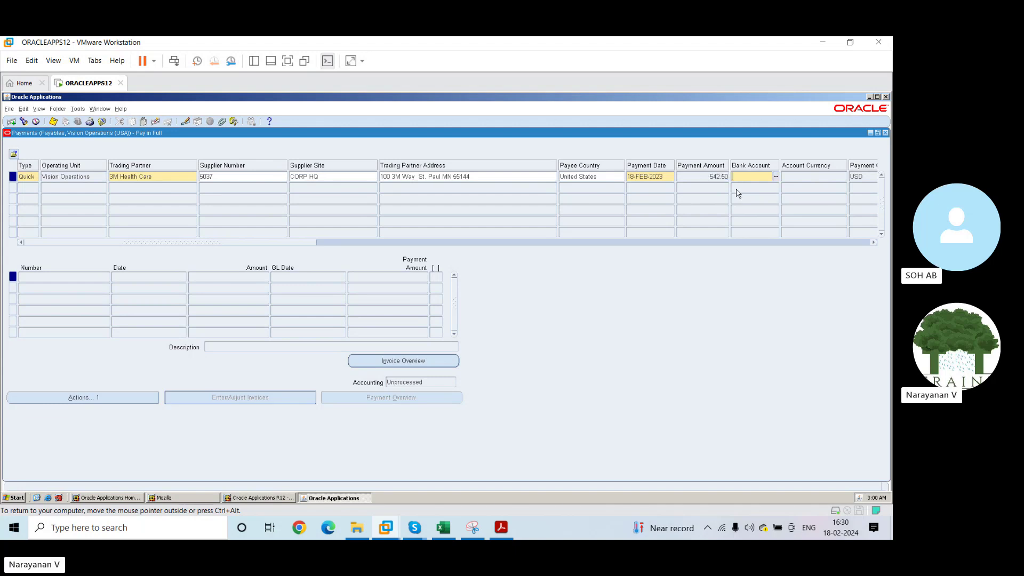
pyautogui.click(775, 179)
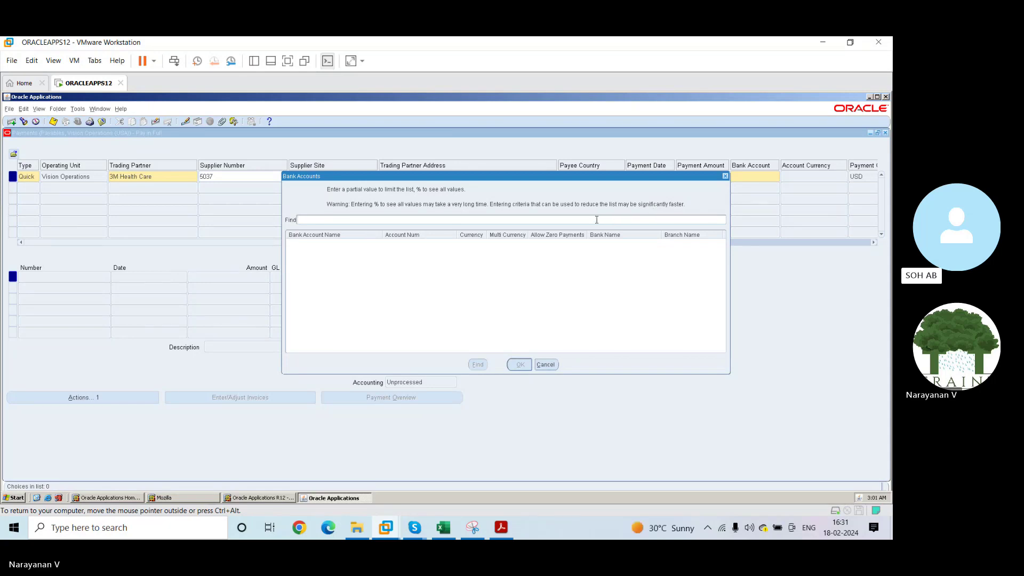
pyautogui.write('usd')
pyautogui.write('%')
pyautogui.write('%')
pyautogui.click(477, 364)
pyautogui.click(545, 364)
# Set the Payment Process Profile to SPS Check NCR Format and try to save the payment without a bank account.
pyautogui.press('Tab')
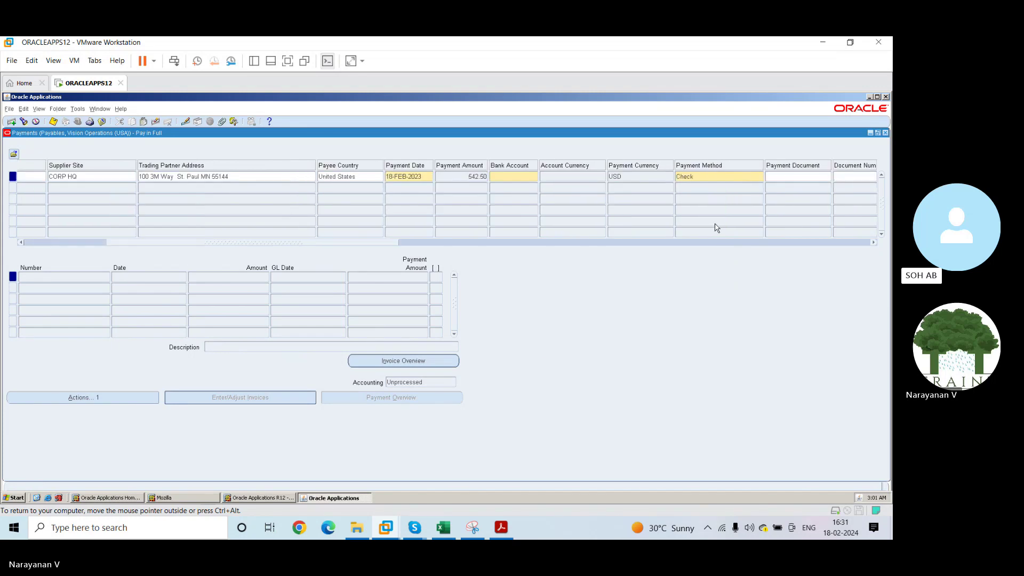
pyautogui.press('Tab')
pyautogui.press('Tab')
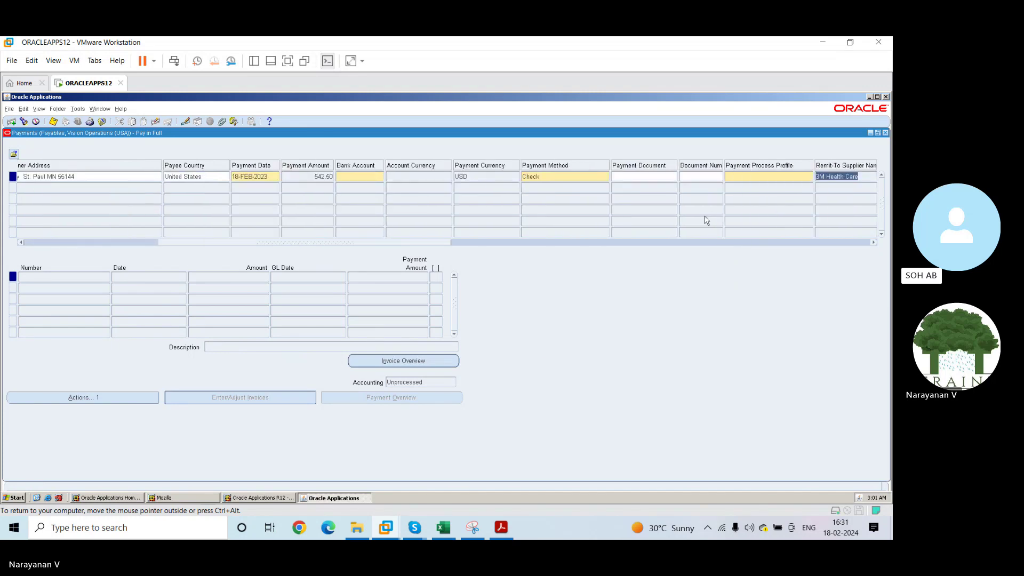
pyautogui.click(739, 177)
pyautogui.click(810, 180)
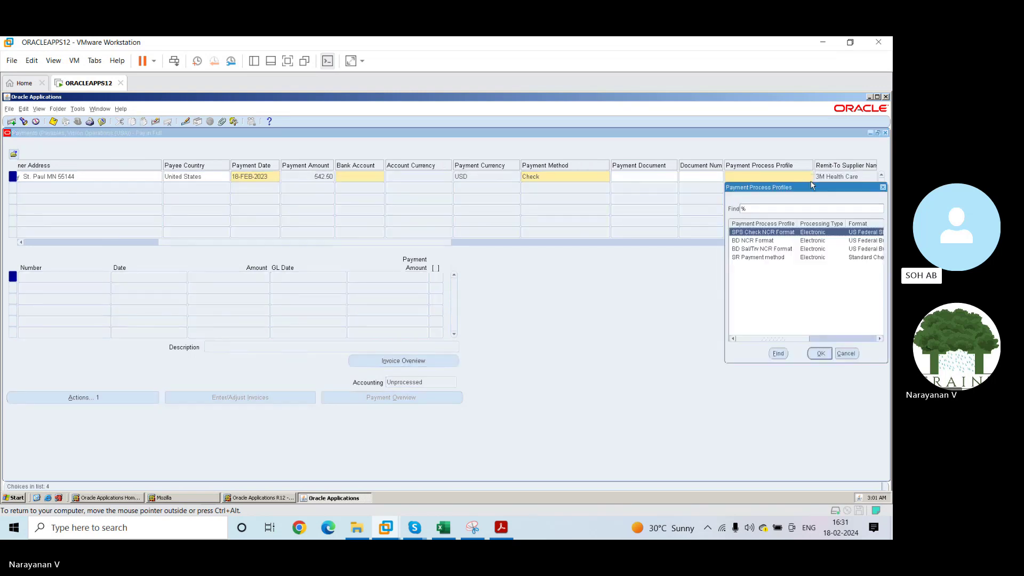
pyautogui.click(819, 353)
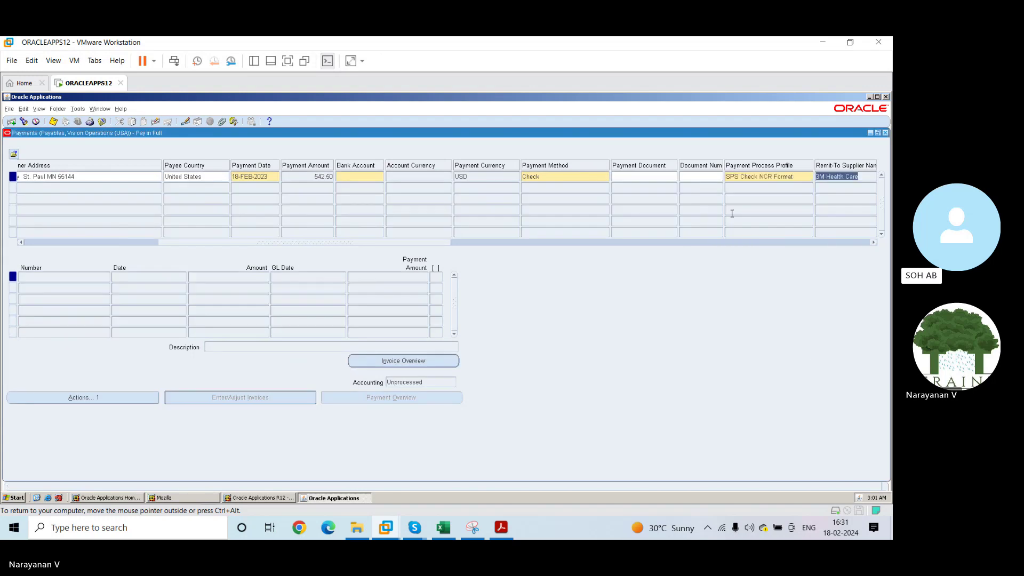
pyautogui.moveTo(394, 243); pyautogui.dragTo(123, 201)
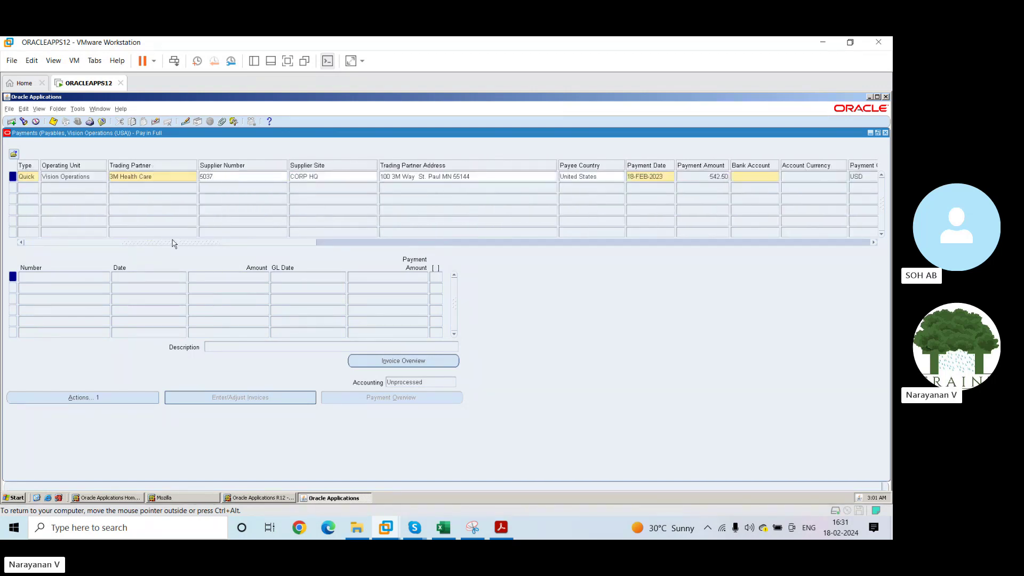
pyautogui.click(53, 121)
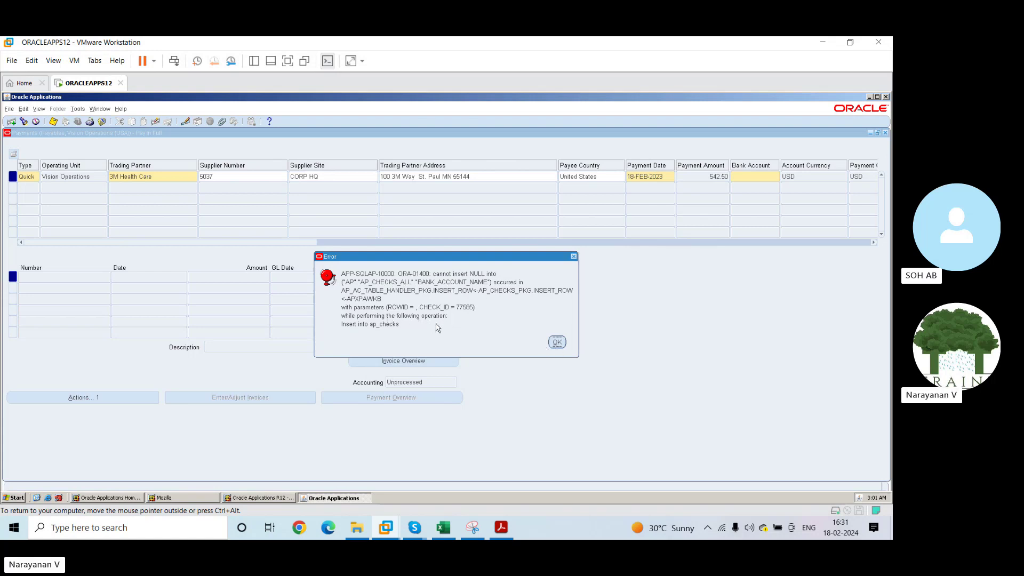
# Dismiss the error and set the 3M Health Care payment's bank account to Operating Account from the full account list.
pyautogui.click(556, 342)
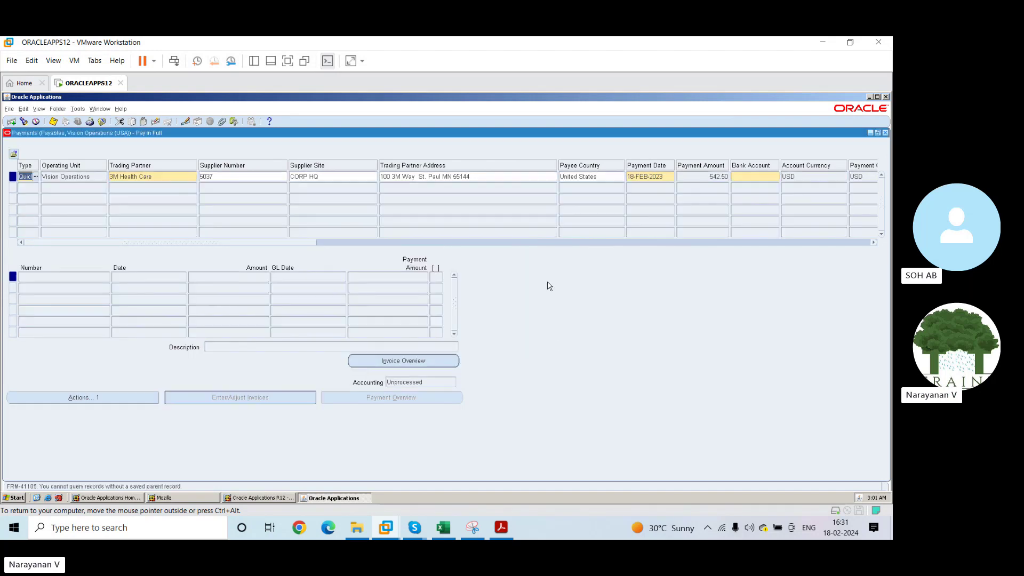
pyautogui.click(752, 177)
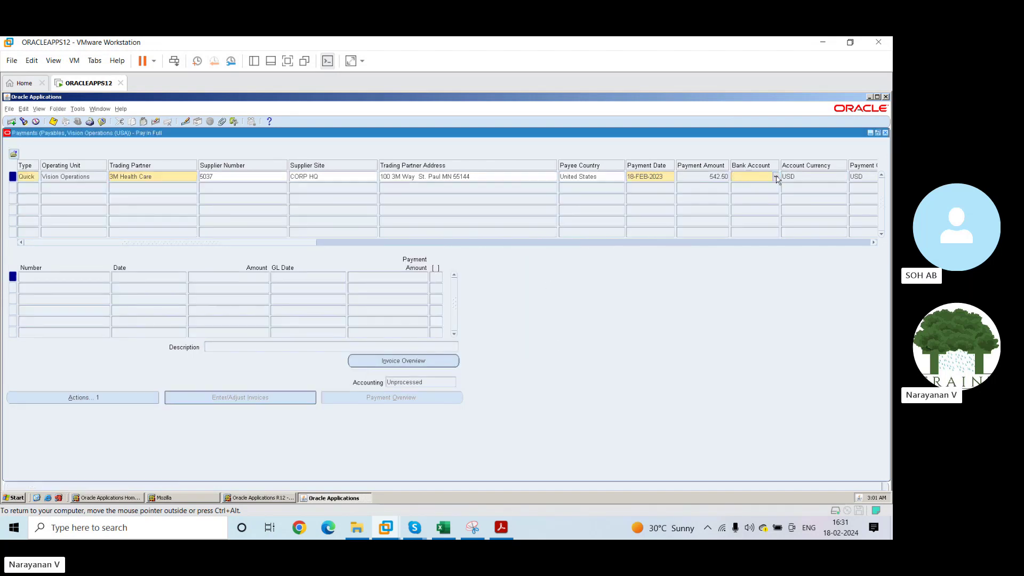
pyautogui.click(776, 178)
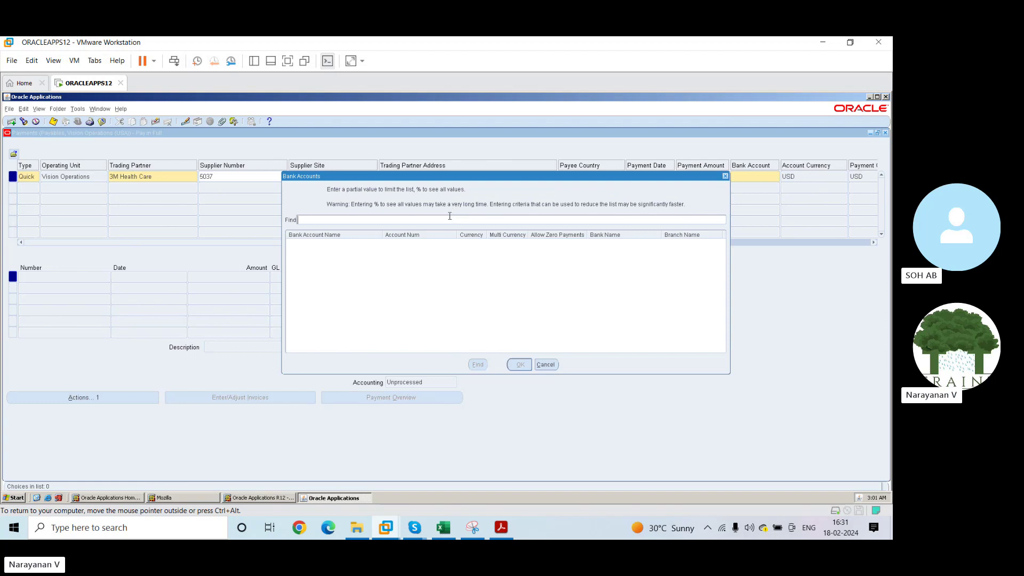
pyautogui.write('%')
pyautogui.click(477, 365)
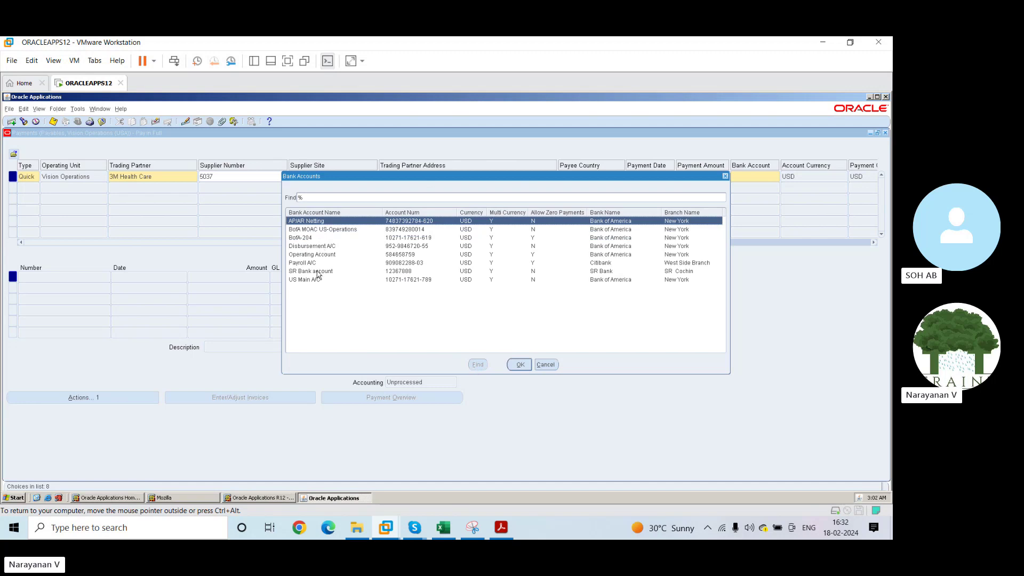
pyautogui.click(323, 256)
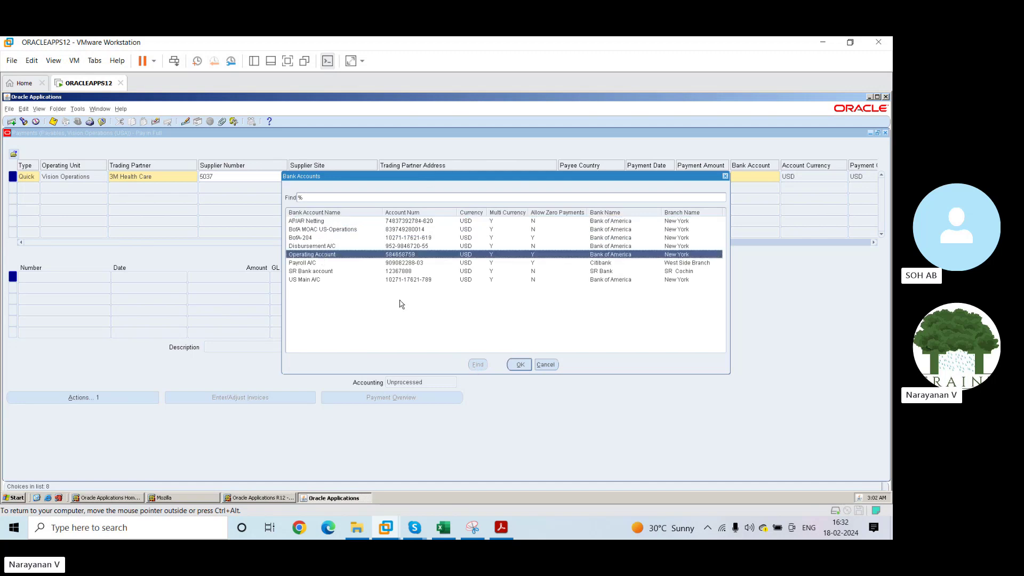
pyautogui.click(525, 365)
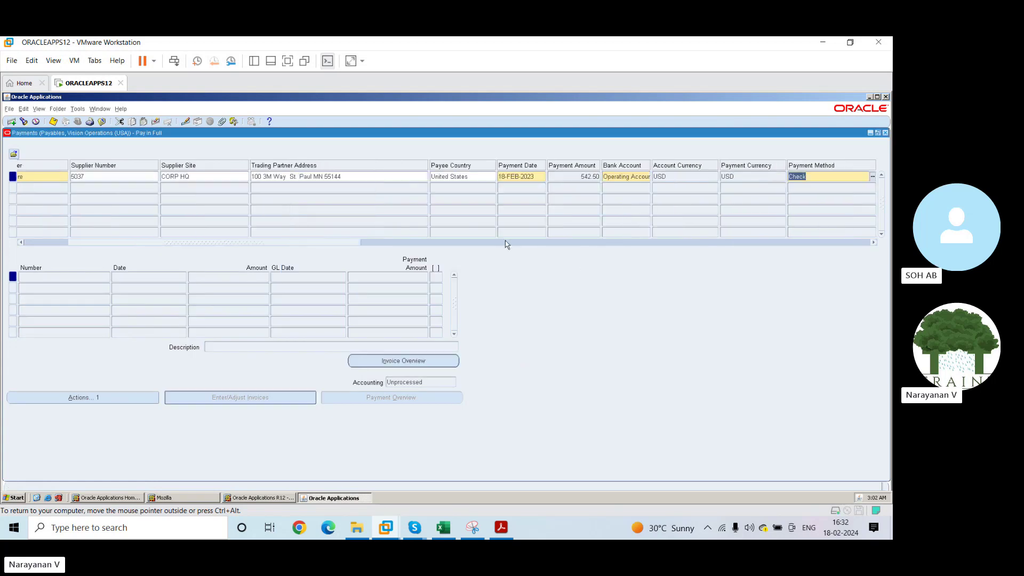
# Set the Payment Process Profile to Check - USD and try to save the payment without a payment document.
pyautogui.moveTo(325, 243); pyautogui.dragTo(491, 251)
pyautogui.click(508, 176)
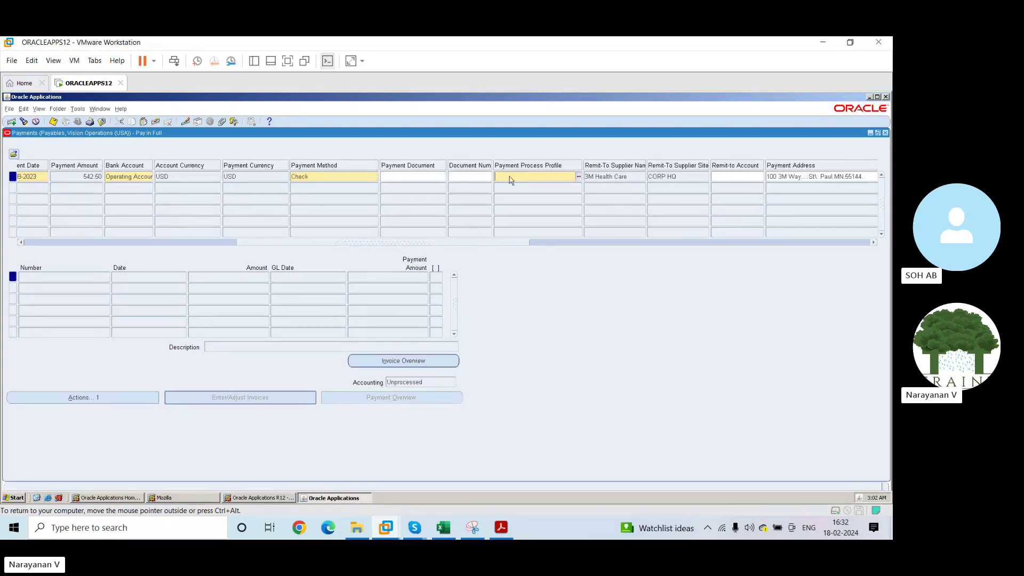
pyautogui.click(579, 176)
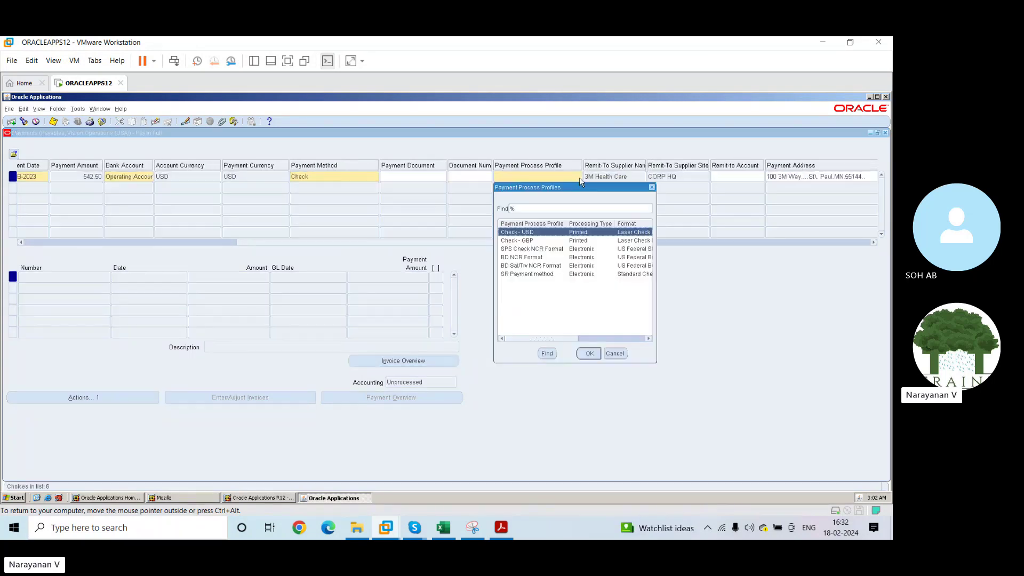
pyautogui.doubleClick(559, 234)
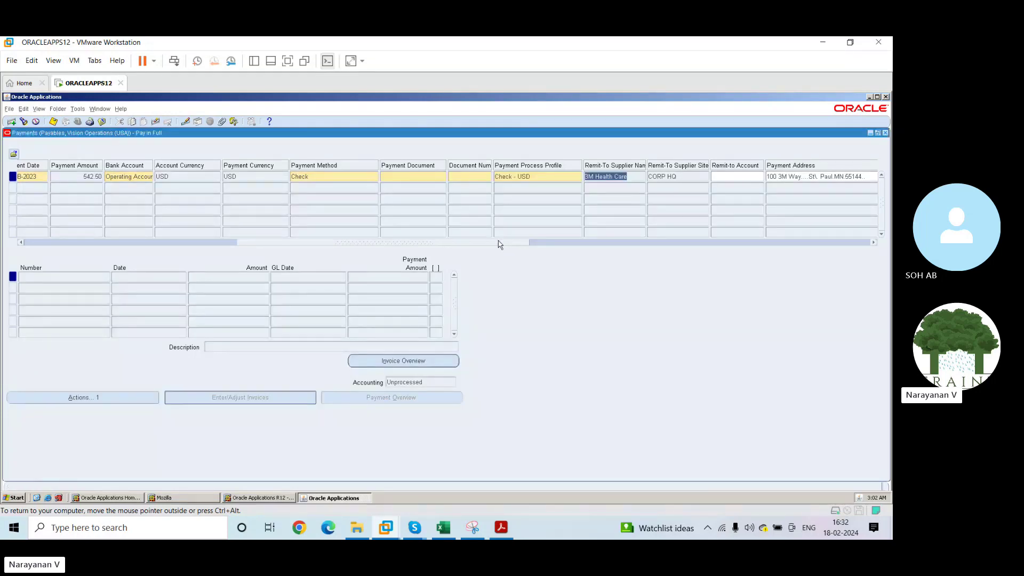
pyautogui.moveTo(500, 243); pyautogui.dragTo(104, 252)
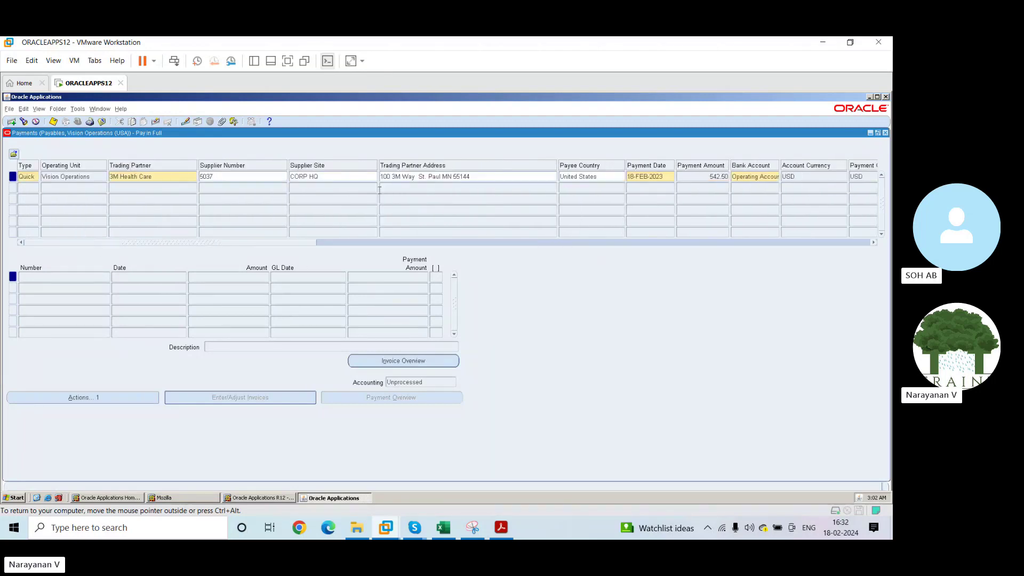
pyautogui.hotkey('ctrl', 's')
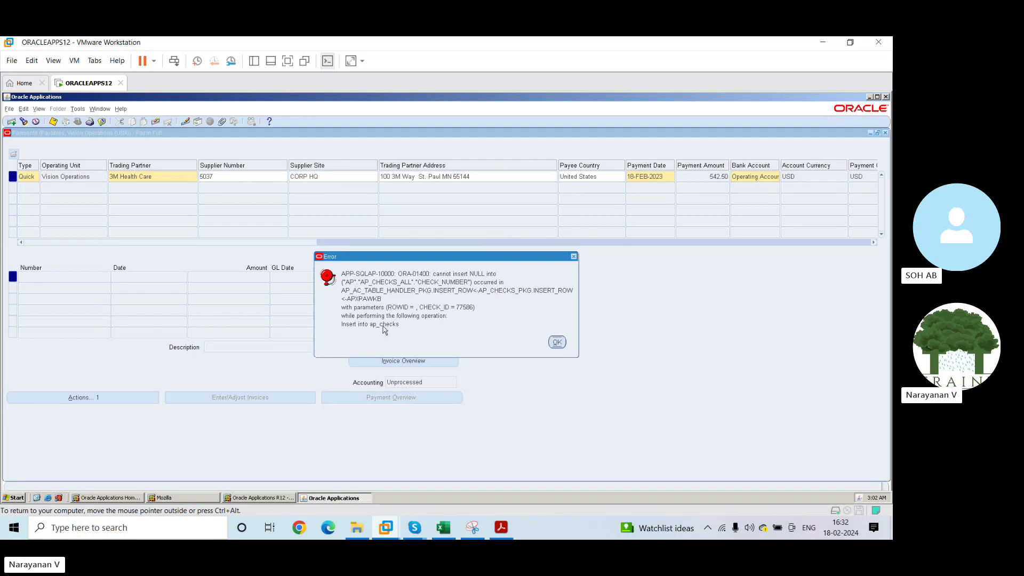
pyautogui.click(554, 342)
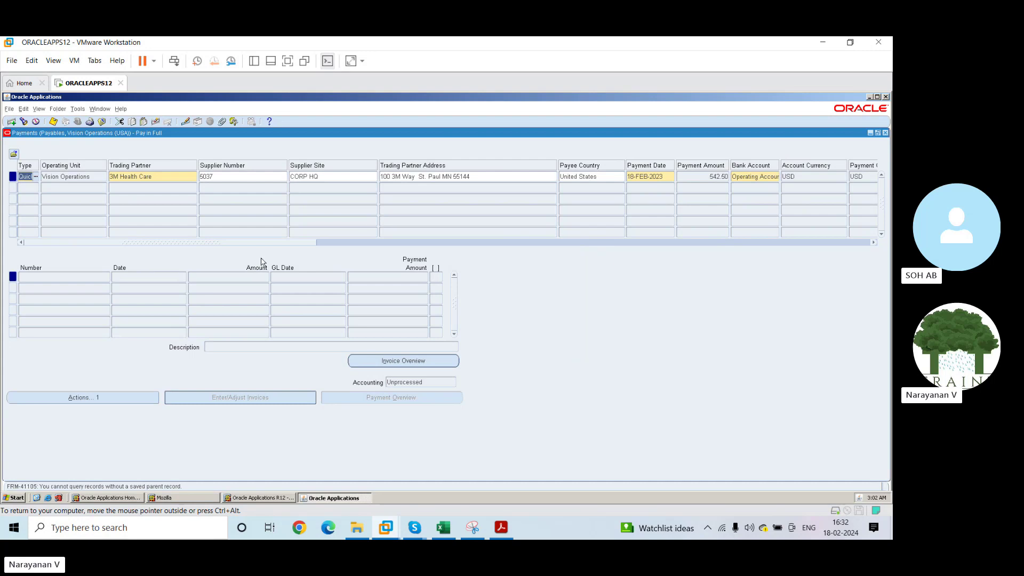
# Set the Payment Document to Check - Op Acct, accept the default document number, and save the payment.
pyautogui.moveTo(247, 244); pyautogui.dragTo(434, 235)
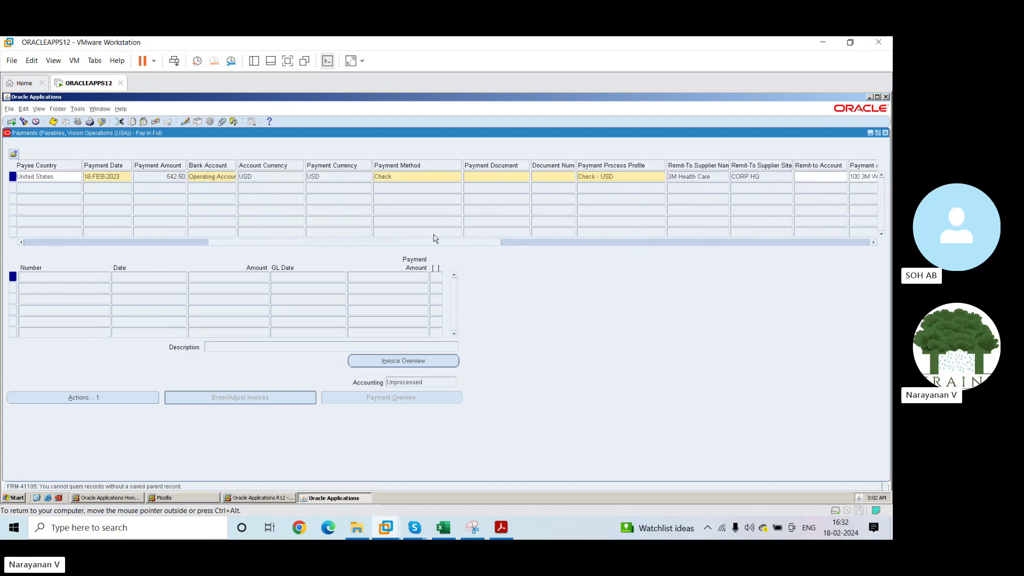
pyautogui.click(477, 177)
pyautogui.click(525, 177)
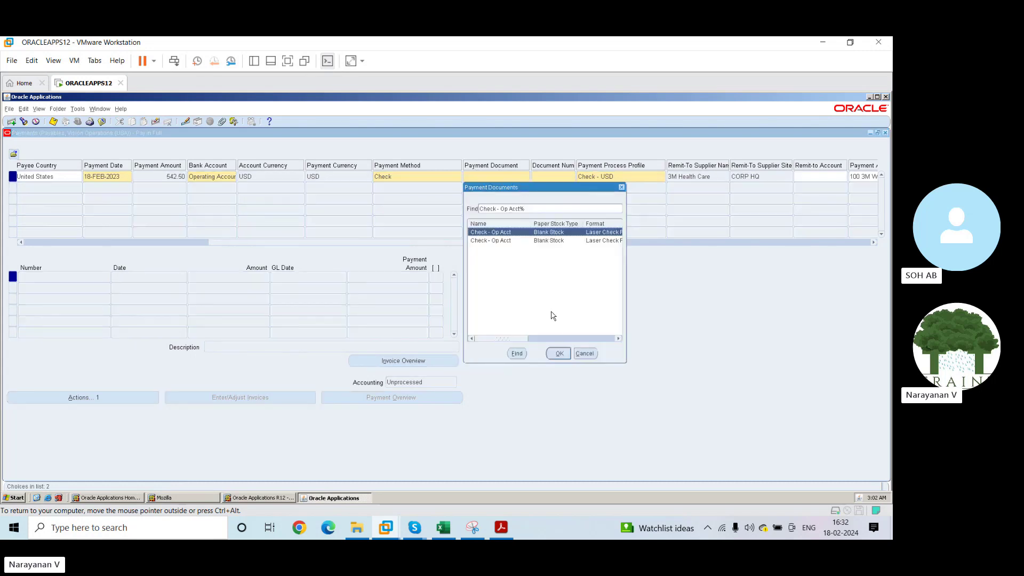
pyautogui.click(560, 354)
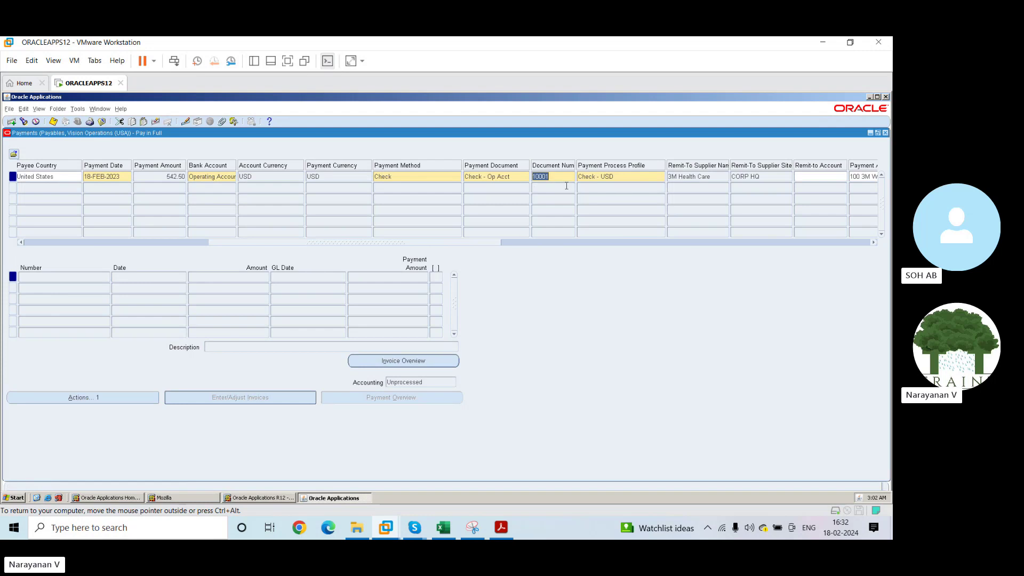
pyautogui.press('Tab')
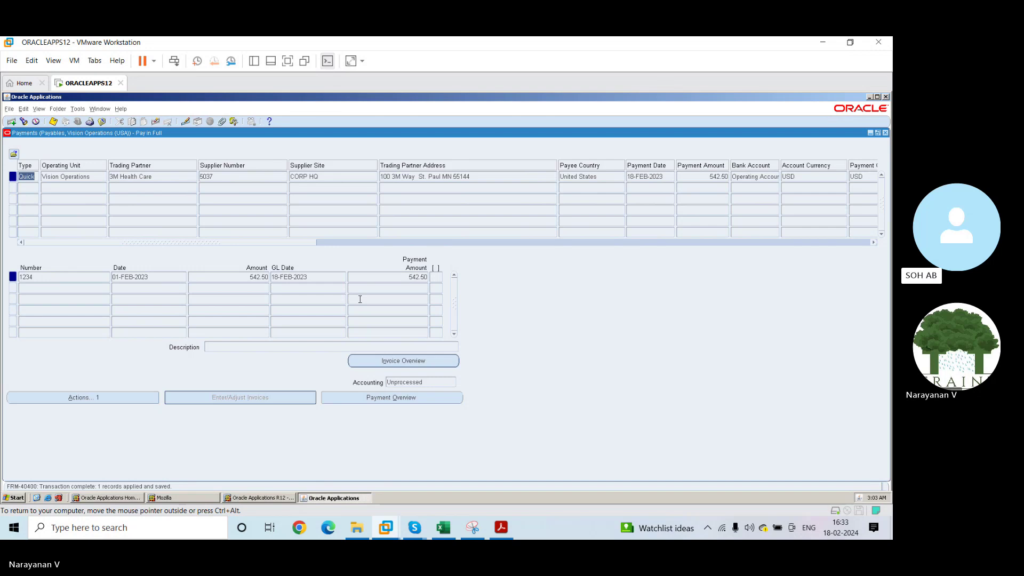
# Review the paid invoice's overview and its payment overview, checking the amount paid, and return to the invoice overview.
pyautogui.click(400, 361)
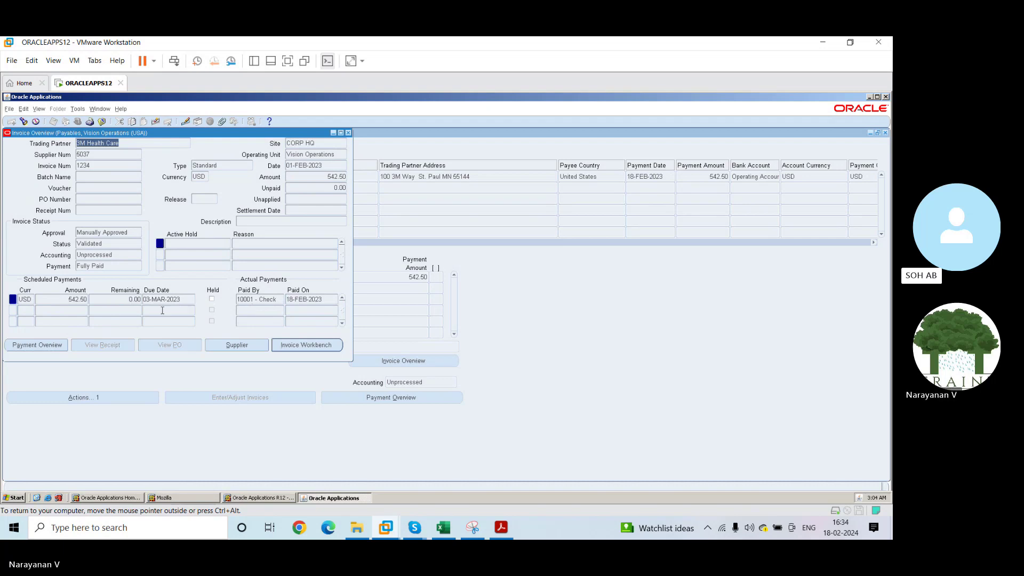
pyautogui.click(44, 345)
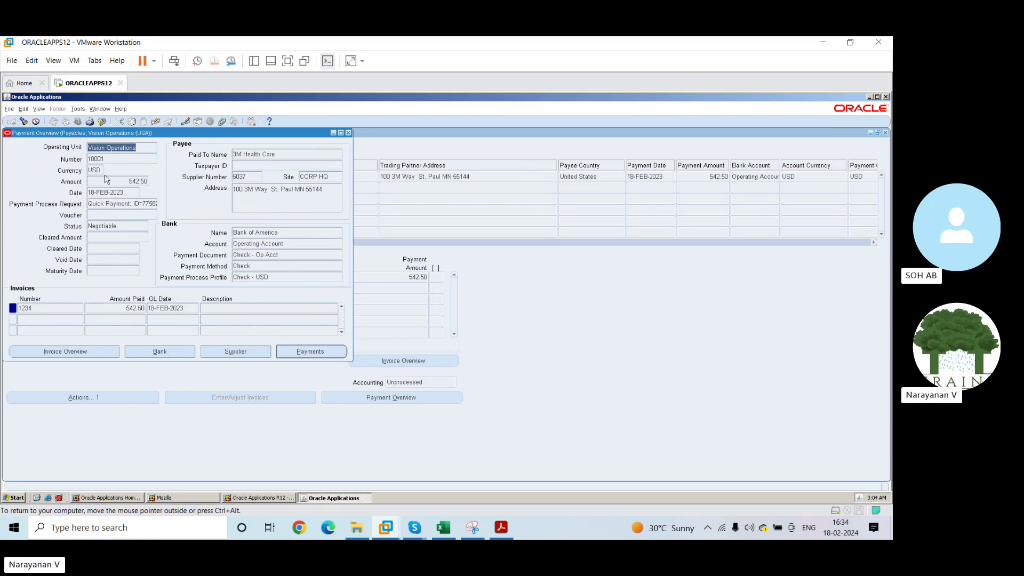
pyautogui.click(139, 307)
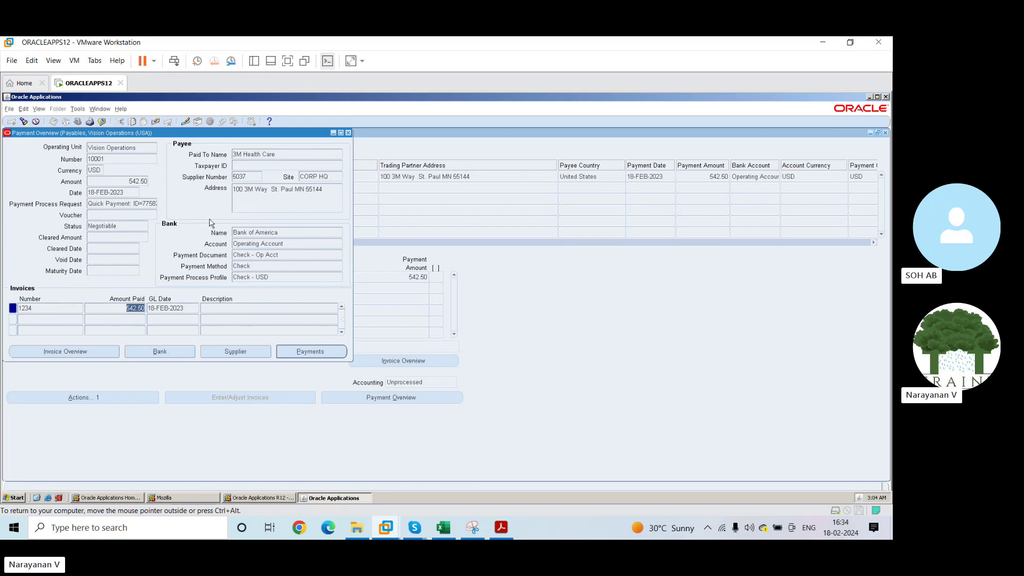
pyautogui.click(348, 133)
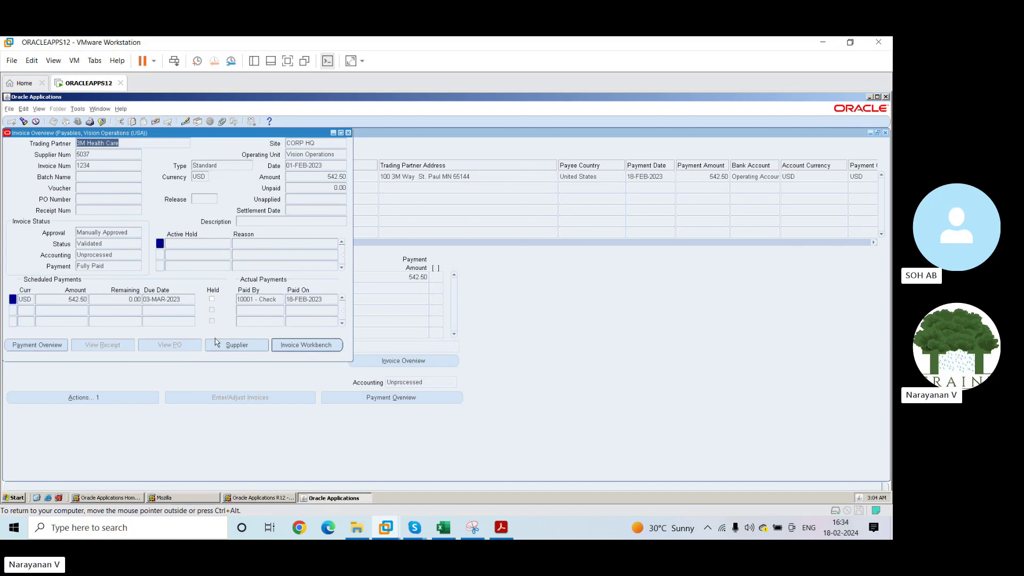
# Reopen the payment overview, view the bank account details of the payment, and close the account page.
pyautogui.click(54, 345)
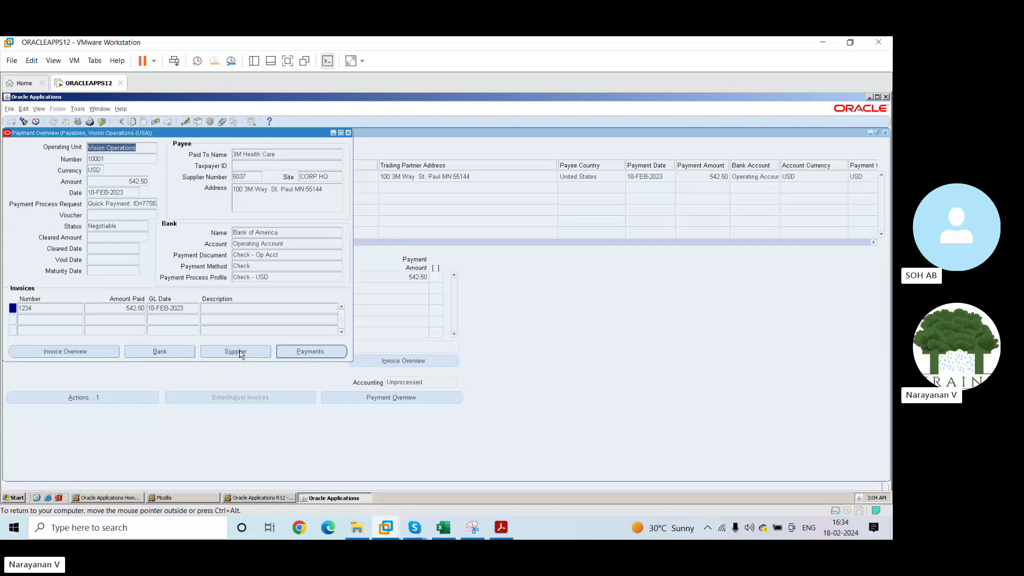
pyautogui.click(176, 353)
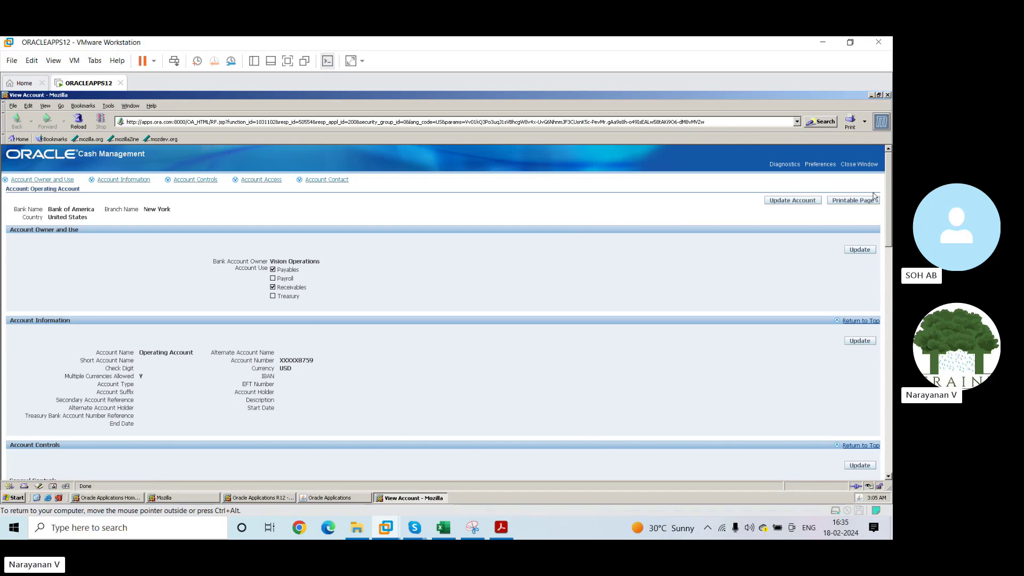
pyautogui.click(858, 164)
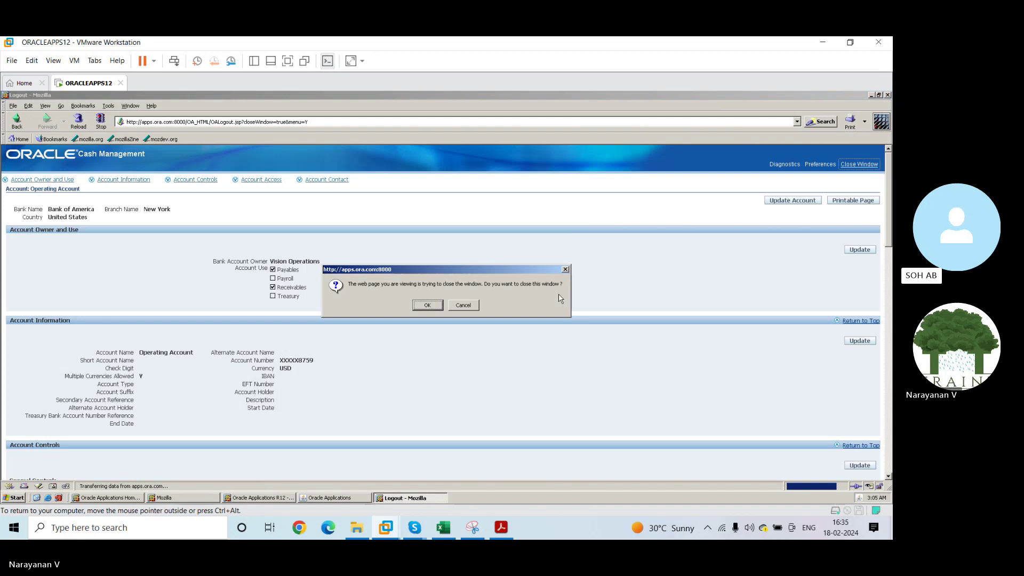
pyautogui.click(427, 305)
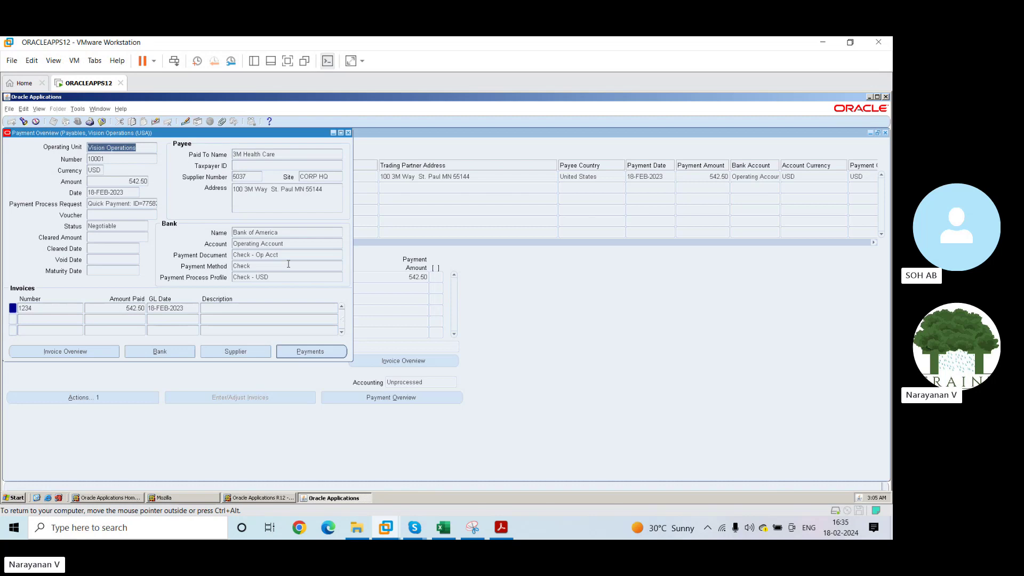
# Open the payment record from the payment overview and enlarge its window to review the payment and invoice lines.
pyautogui.click(324, 349)
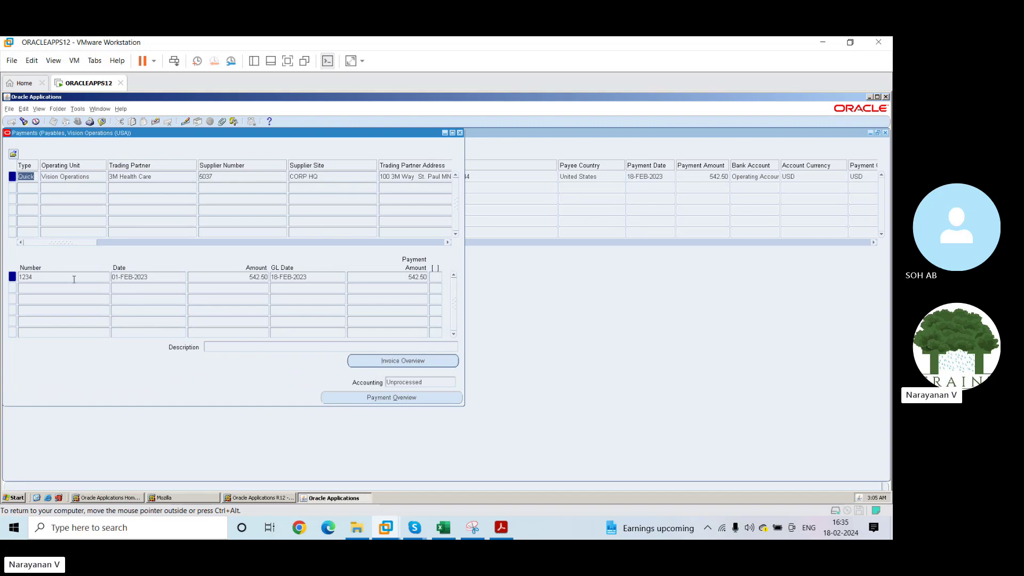
pyautogui.click(453, 134)
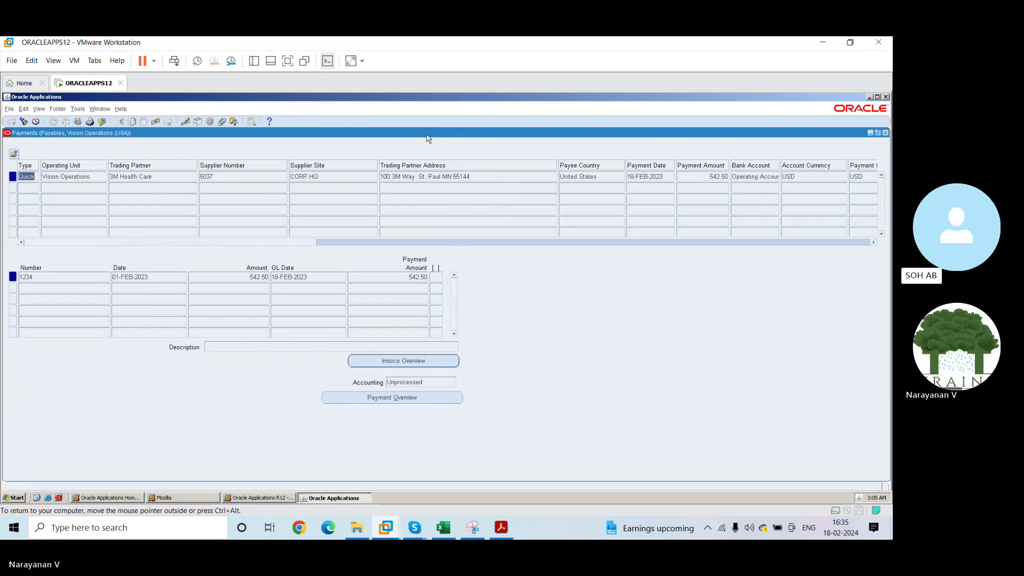
pyautogui.click(57, 186)
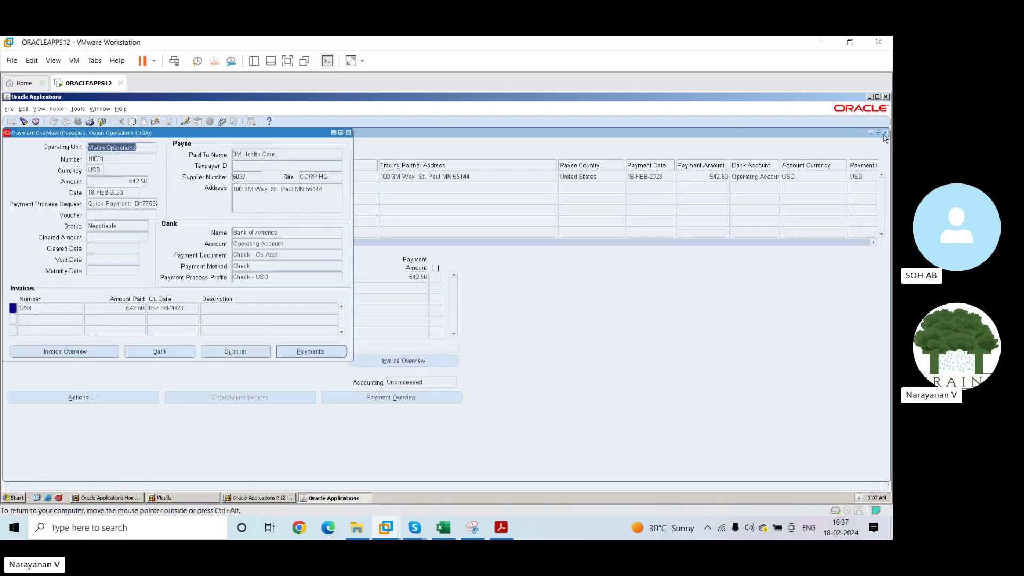
# Close the payment overview, invoice overview, Payments window and Invoice Workbench to return to the Navigator.
pyautogui.click(347, 133)
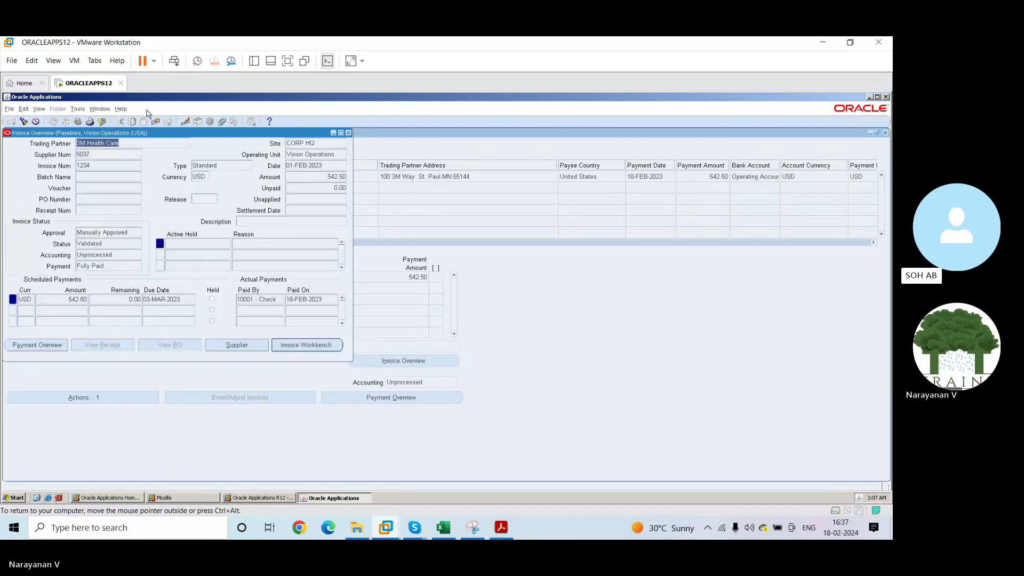
pyautogui.click(348, 133)
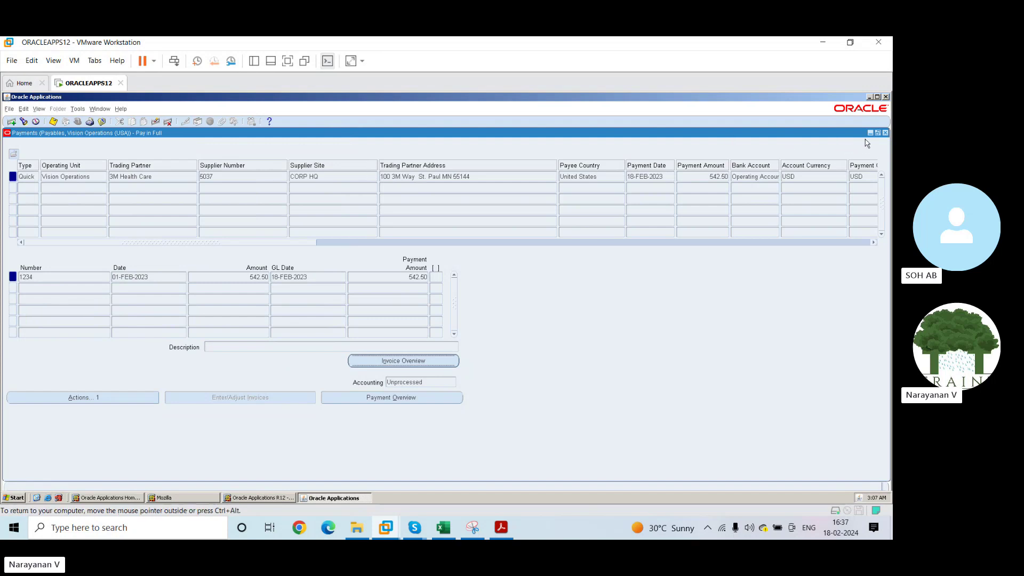
pyautogui.click(884, 133)
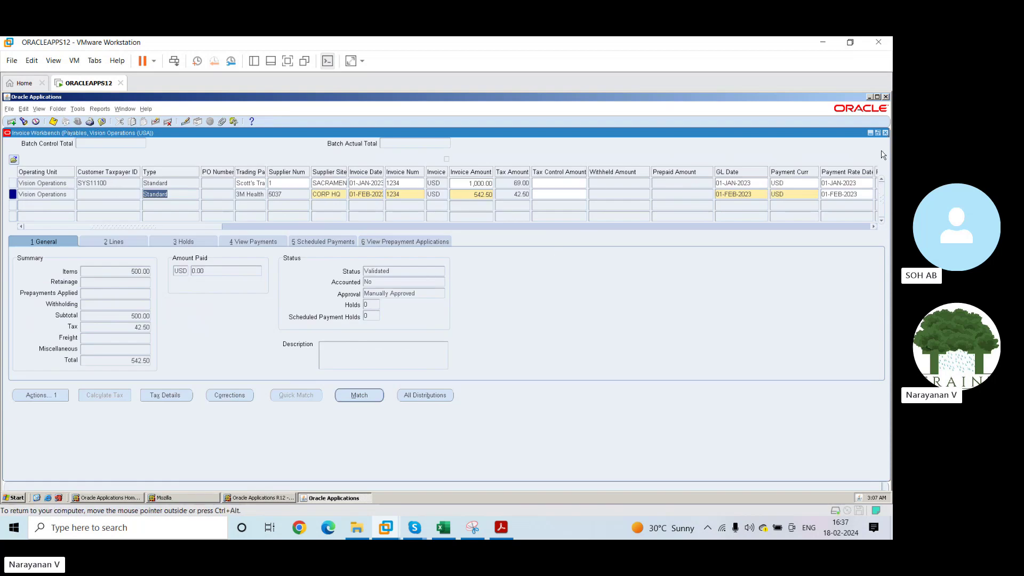
pyautogui.click(884, 133)
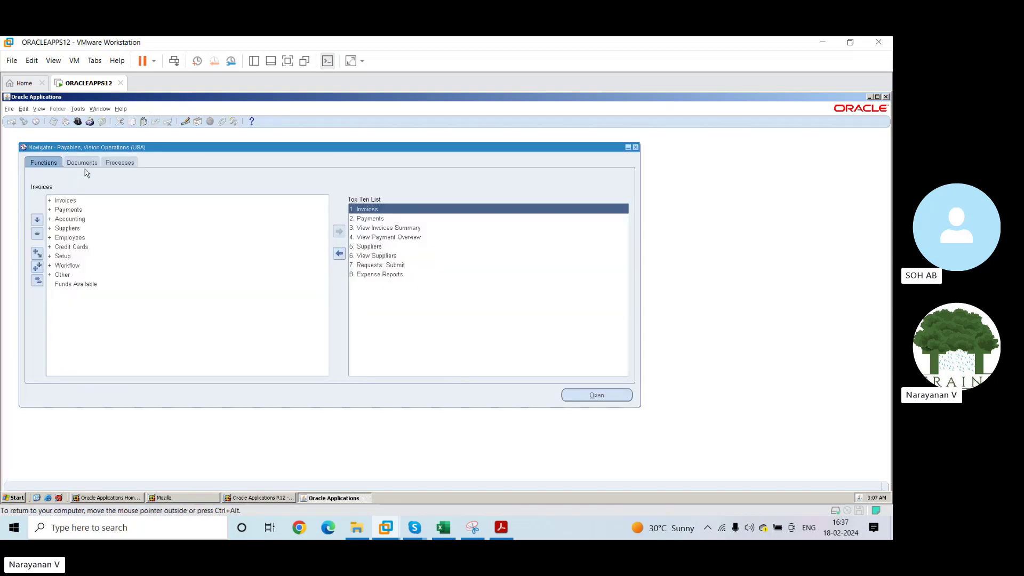
# Open the concurrent requests search and start submitting a new single request.
pyautogui.click(23, 109)
pyautogui.moveTo(39, 109)
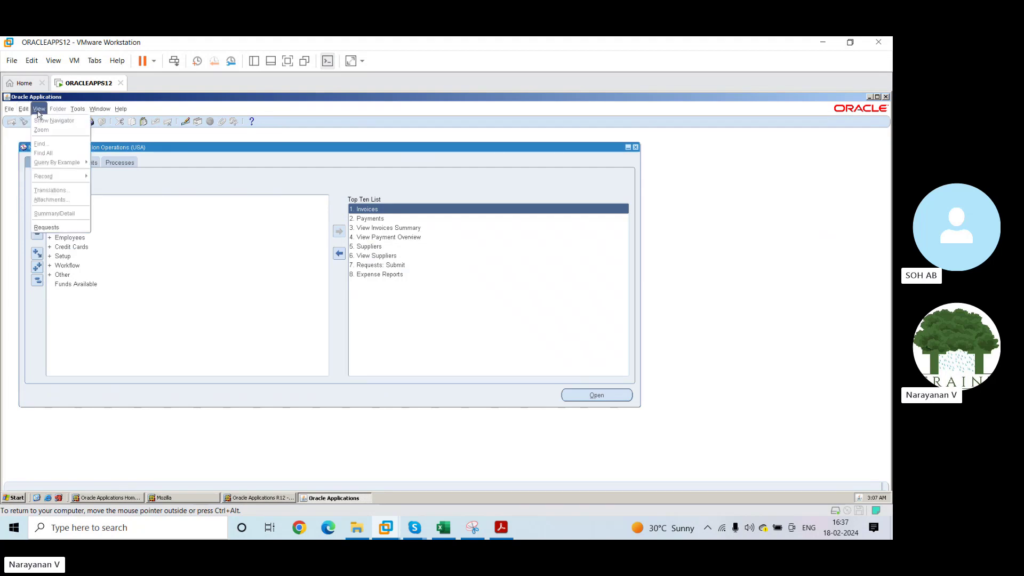
pyautogui.click(49, 227)
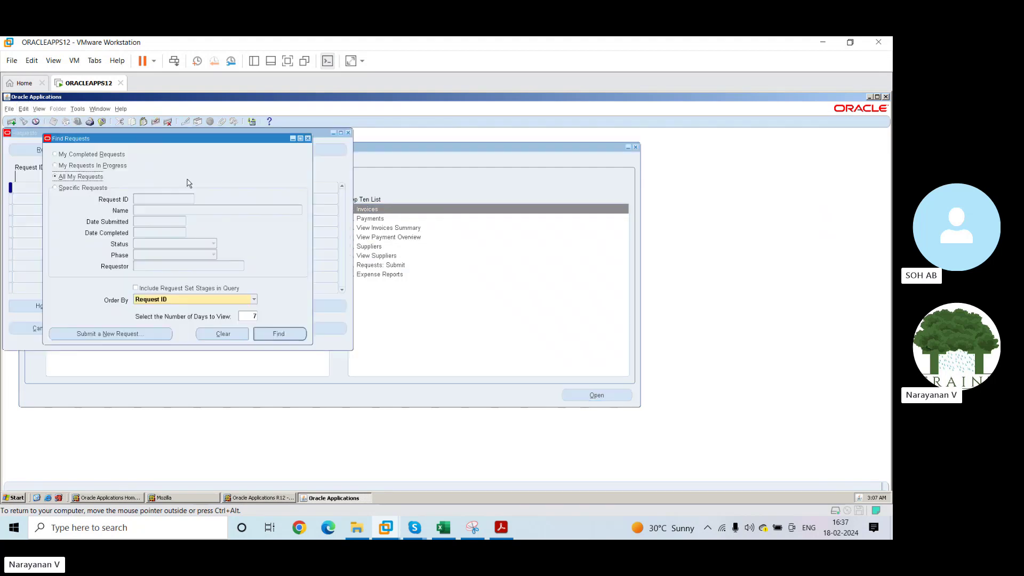
pyautogui.click(131, 336)
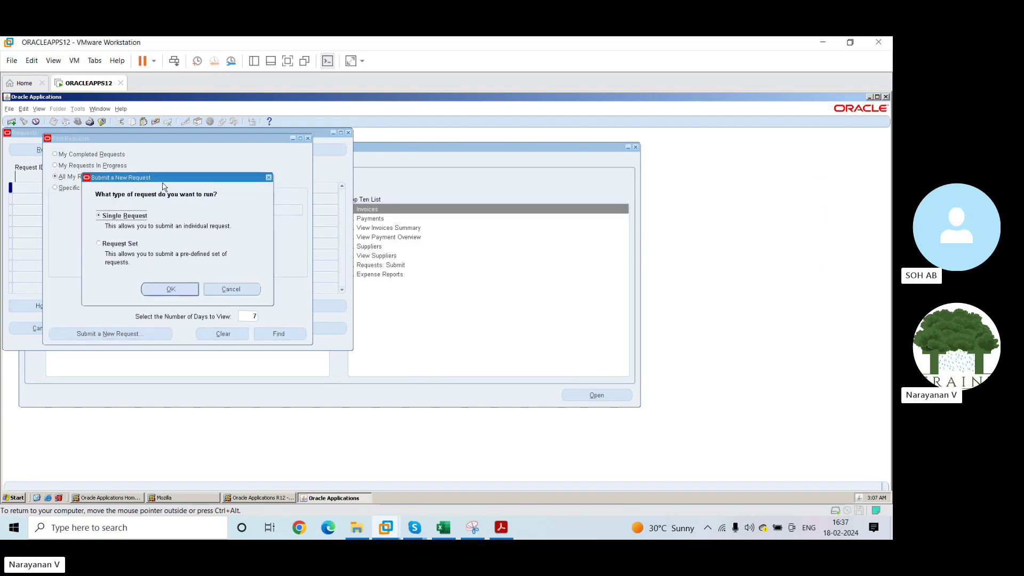
pyautogui.click(180, 291)
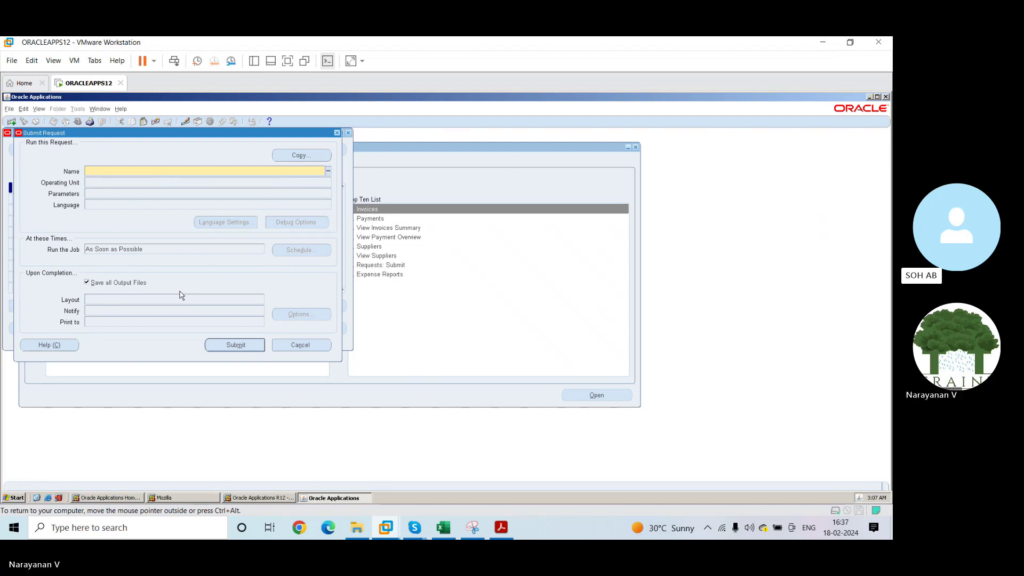
# Search the request names for create% and select the Create Accounting program.
pyautogui.write('create%')
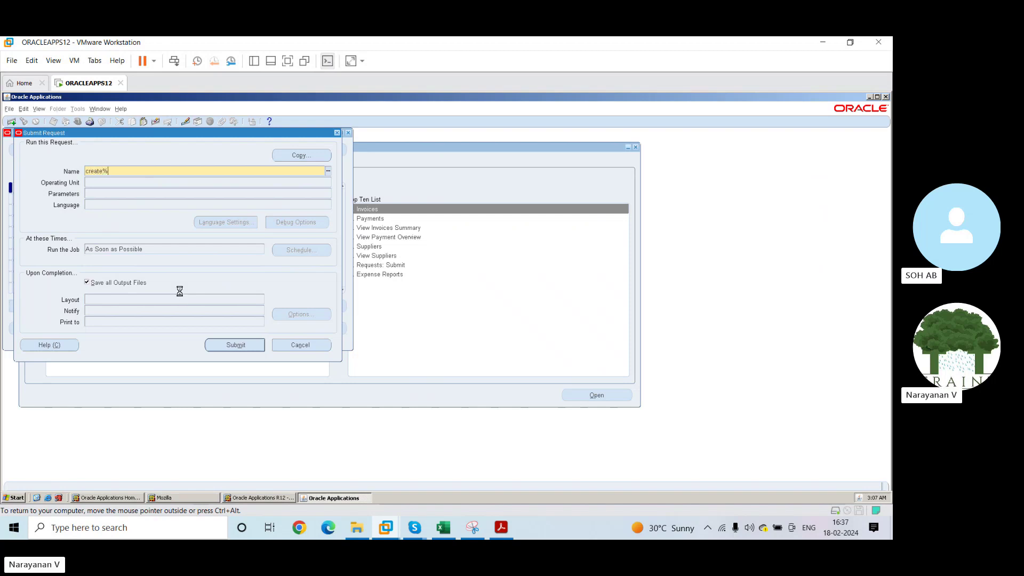
pyautogui.press('Tab')
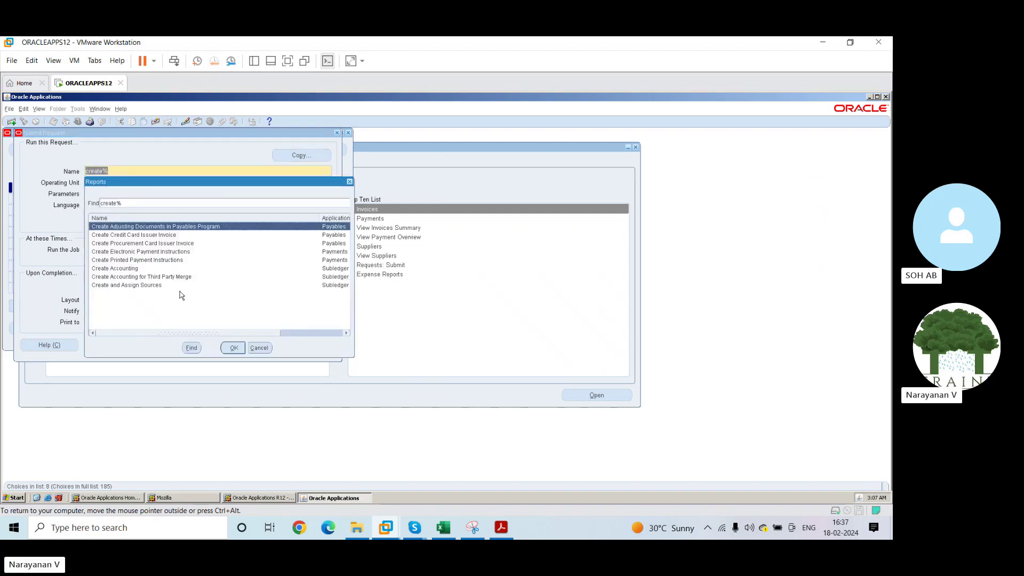
pyautogui.click(139, 269)
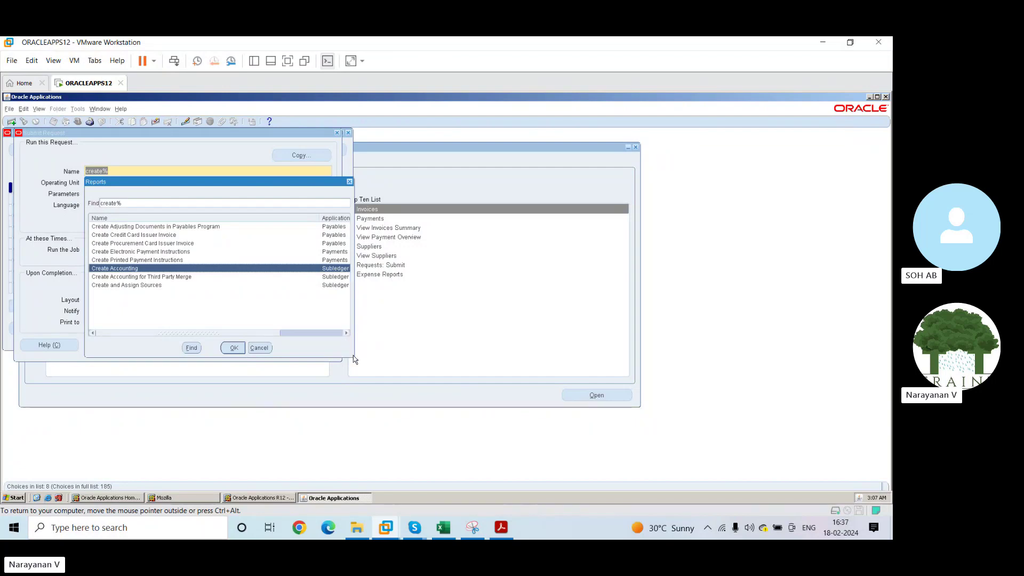
# Choose Create Accounting from the list of reports as the request to run.
pyautogui.moveTo(352, 357); pyautogui.dragTo(455, 368)
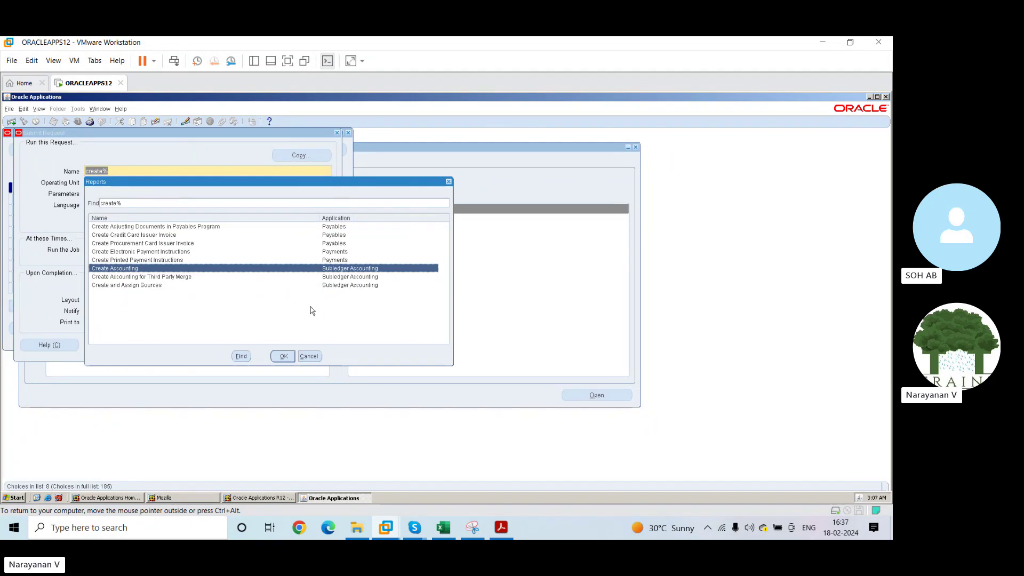
pyautogui.click(281, 356)
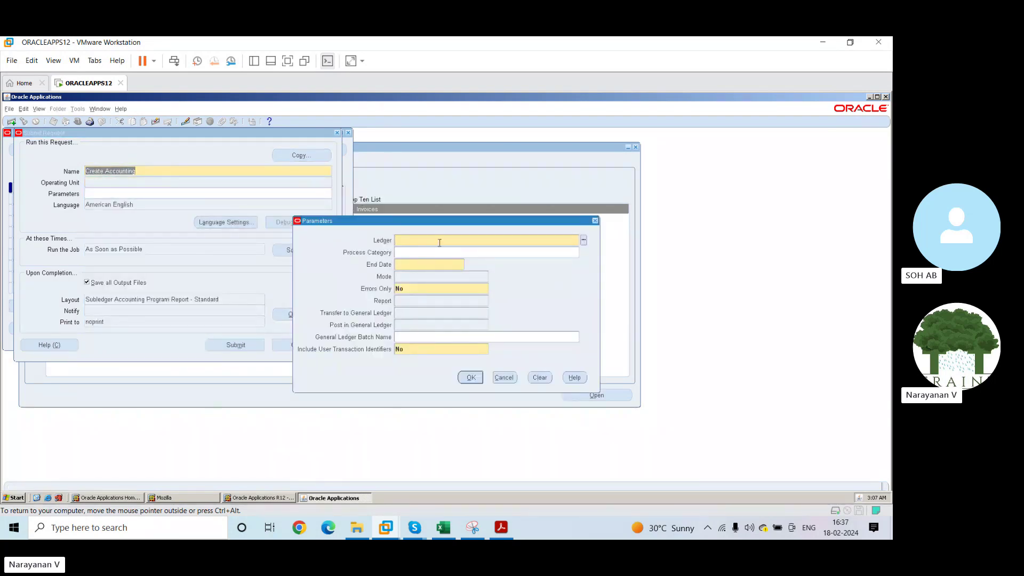
# Set the Ledger parameter of the Create Accounting request to Vision Services (USA).
pyautogui.write('viso')
pyautogui.press('Tab')
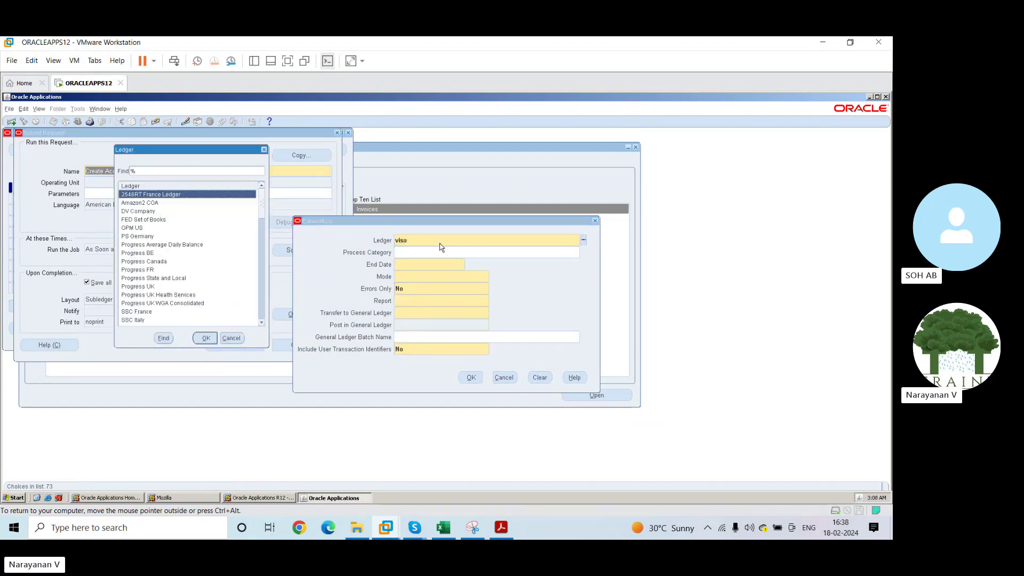
pyautogui.click(231, 338)
pyautogui.click(414, 238)
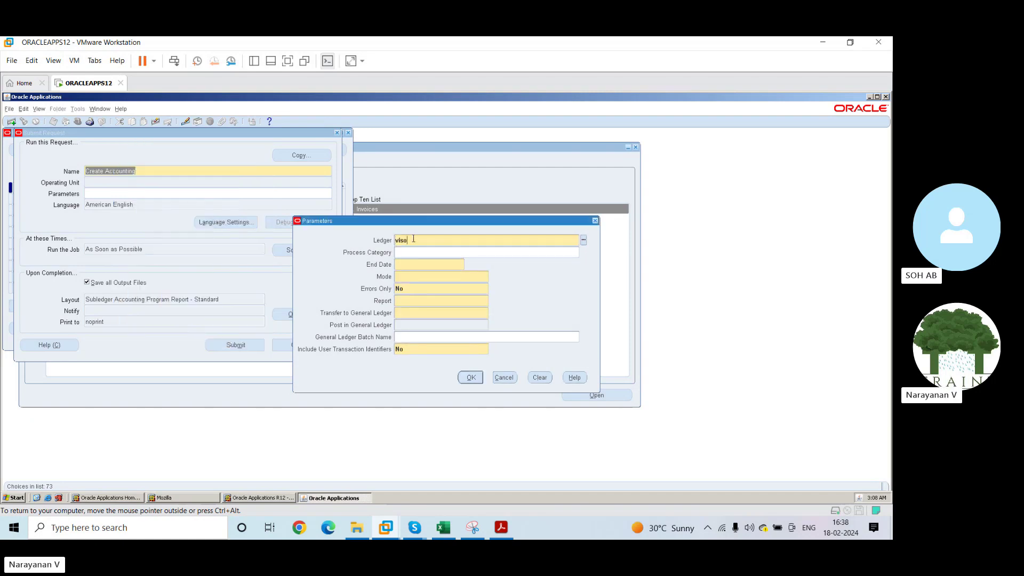
pyautogui.press('BackSpace')
pyautogui.write('i')
pyautogui.press('Tab')
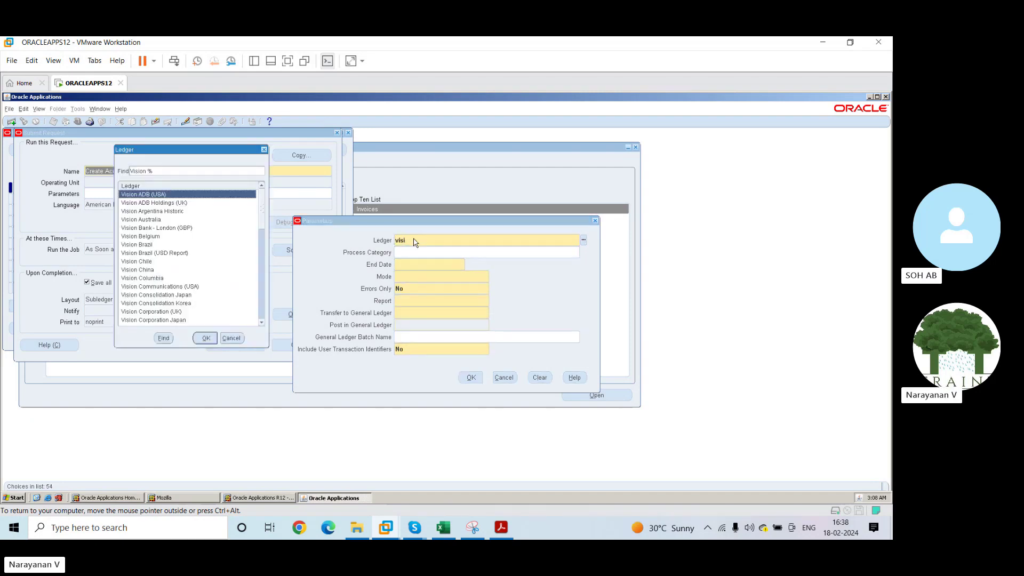
pyautogui.press('Down')
pyautogui.press('Down')
pyautogui.press('Down')
pyautogui.press('Down')
pyautogui.press('Down')
pyautogui.press('Down')
pyautogui.press('Down')
pyautogui.press('Down')
pyautogui.press('Down')
pyautogui.press('Down')
pyautogui.press('Down')
pyautogui.press('Down')
pyautogui.press('Down')
pyautogui.press('Down')
pyautogui.press('Down')
pyautogui.press('Down')
pyautogui.press('Down')
pyautogui.press('Down')
pyautogui.press('Down')
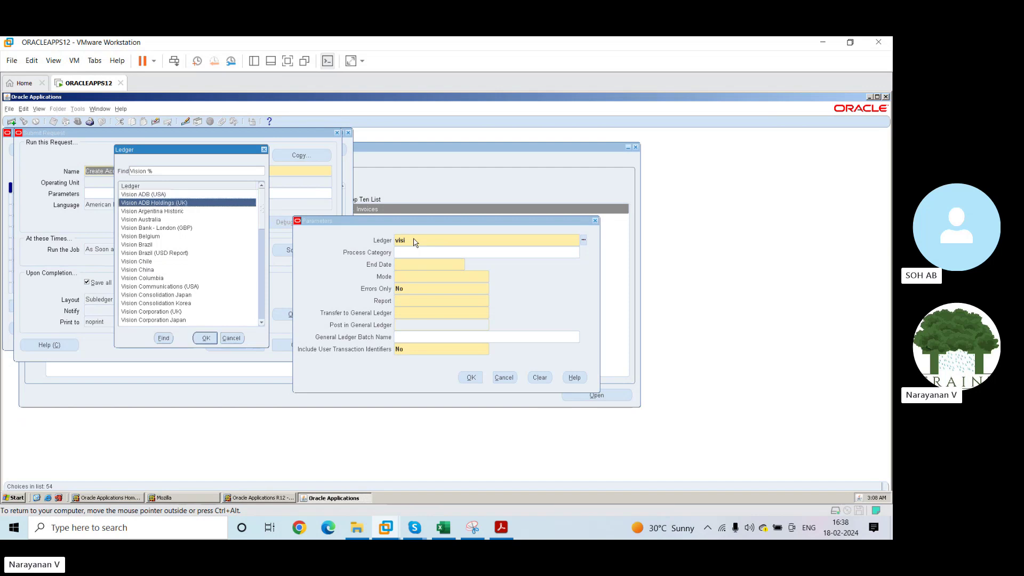
pyautogui.press('Down')
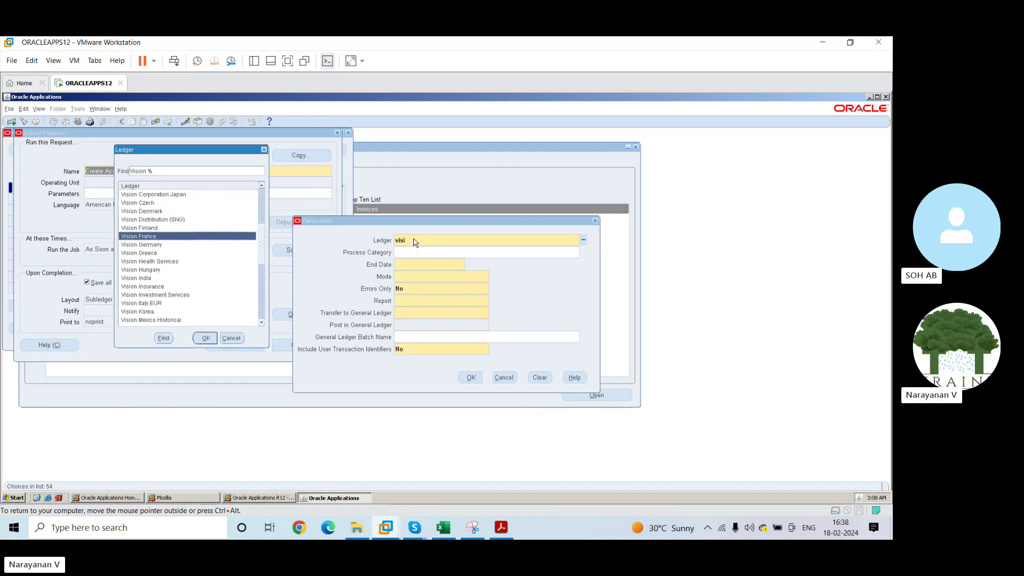
pyautogui.press('Down')
pyautogui.press('Down')
pyautogui.press('Down')
pyautogui.press('Down')
pyautogui.press('Down')
pyautogui.press('Down')
pyautogui.press('Down')
pyautogui.press('Down')
pyautogui.press('Down')
pyautogui.press('Down')
pyautogui.press('Down')
pyautogui.press('Down')
pyautogui.press('Down')
pyautogui.press('Down')
pyautogui.press('Down')
pyautogui.press('Down')
pyautogui.press('Down')
pyautogui.press('Down')
pyautogui.press('Down')
pyautogui.press('Down')
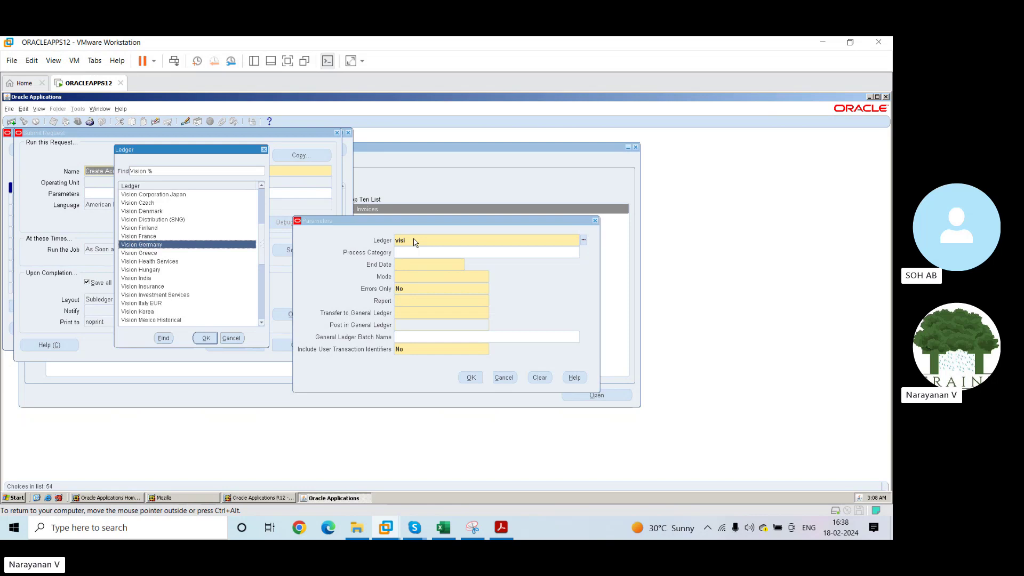
pyautogui.press('Down')
pyautogui.press('Down')
pyautogui.press('Down')
pyautogui.press('Down')
pyautogui.press('Down')
pyautogui.press('Down')
pyautogui.press('Down')
pyautogui.press('Down')
pyautogui.press('Down')
pyautogui.press('Down')
pyautogui.press('Down')
pyautogui.press('Down')
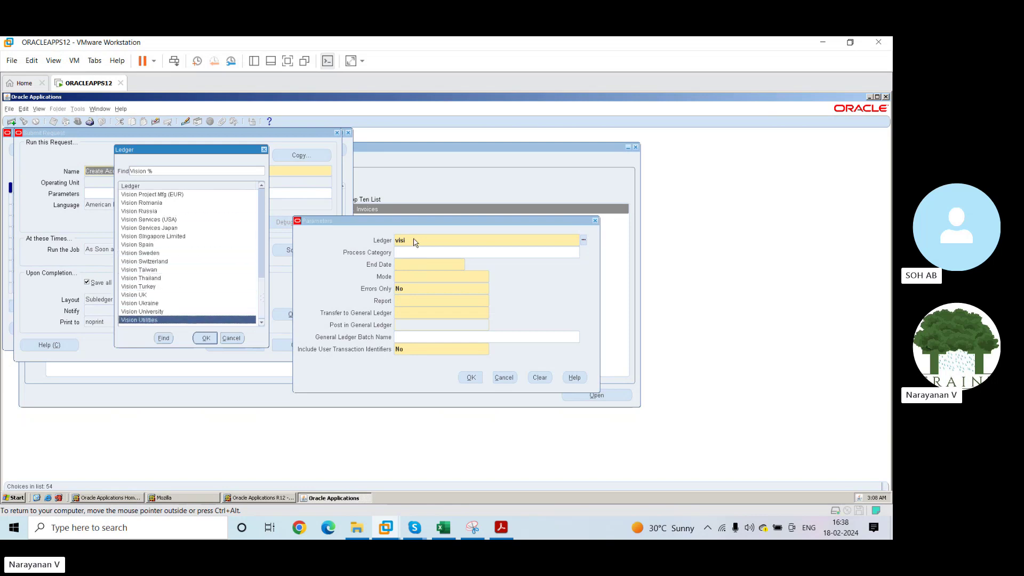
pyautogui.press('Up')
pyautogui.press('Up')
pyautogui.press('Up')
pyautogui.press('Up')
pyautogui.press('Up')
pyautogui.press('Up')
pyautogui.press('Up')
pyautogui.press('Up')
pyautogui.press('Up')
pyautogui.press('Up')
pyautogui.press('Up')
pyautogui.press('Up')
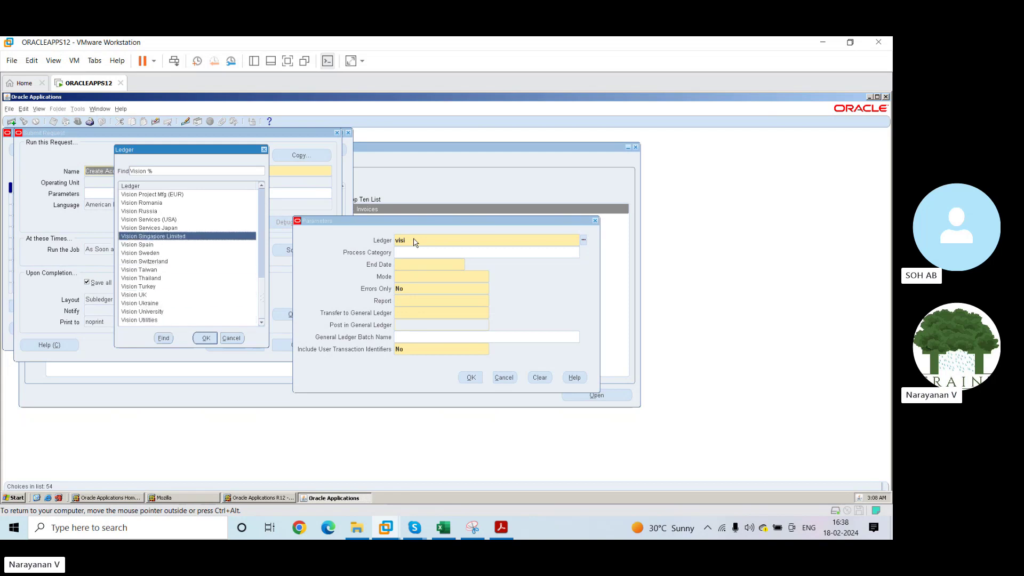
pyautogui.press('Return')
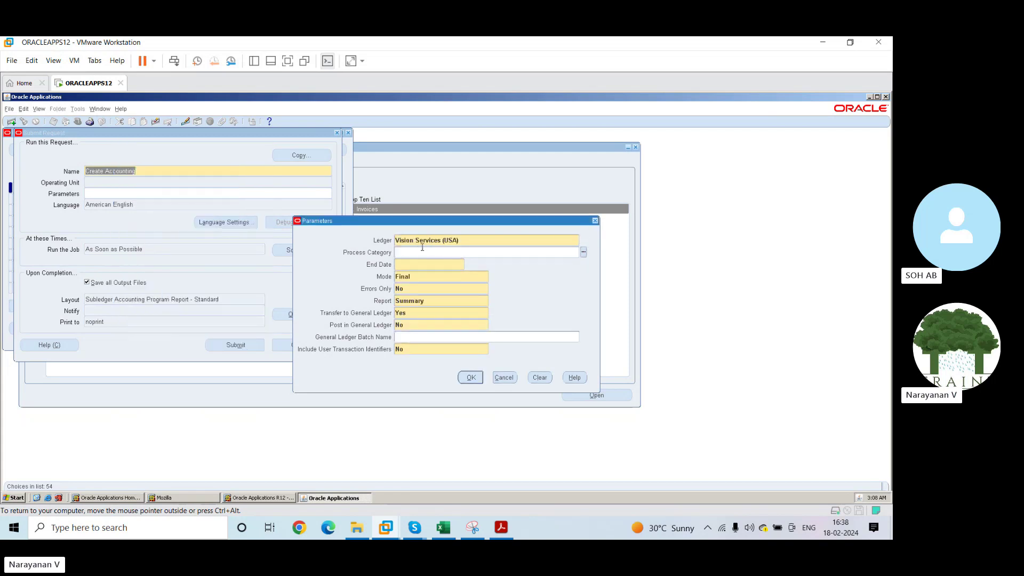
# Set the End Date parameter to 18-FEB-2023.
pyautogui.click(418, 264)
pyautogui.write('18-feb-')
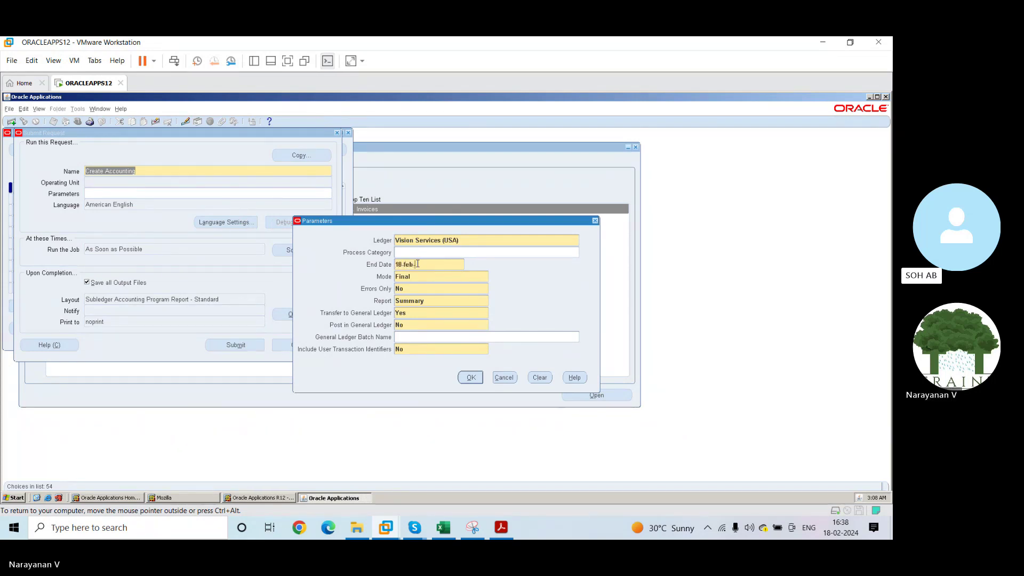
pyautogui.write('12023')
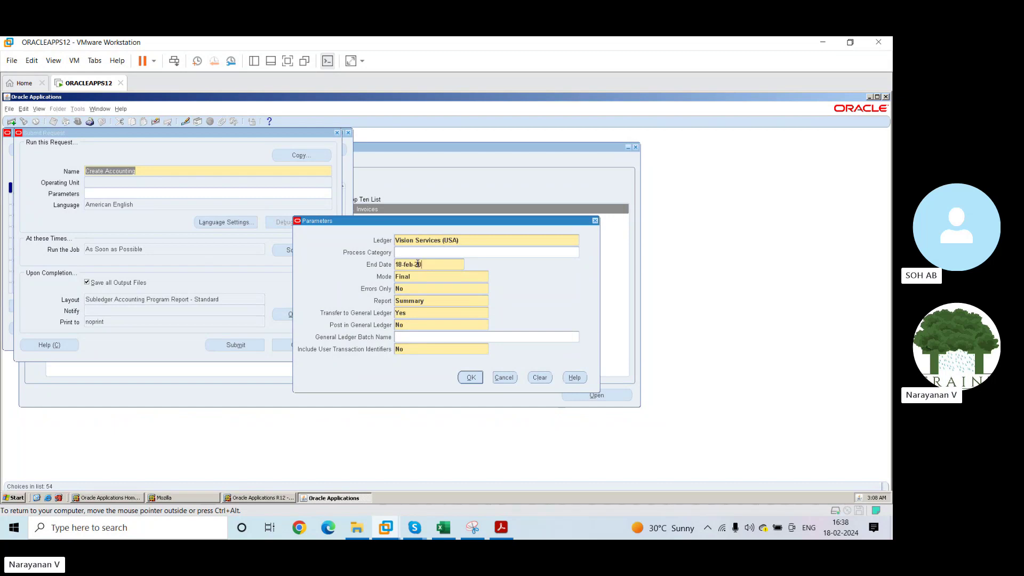
pyautogui.press('Tab')
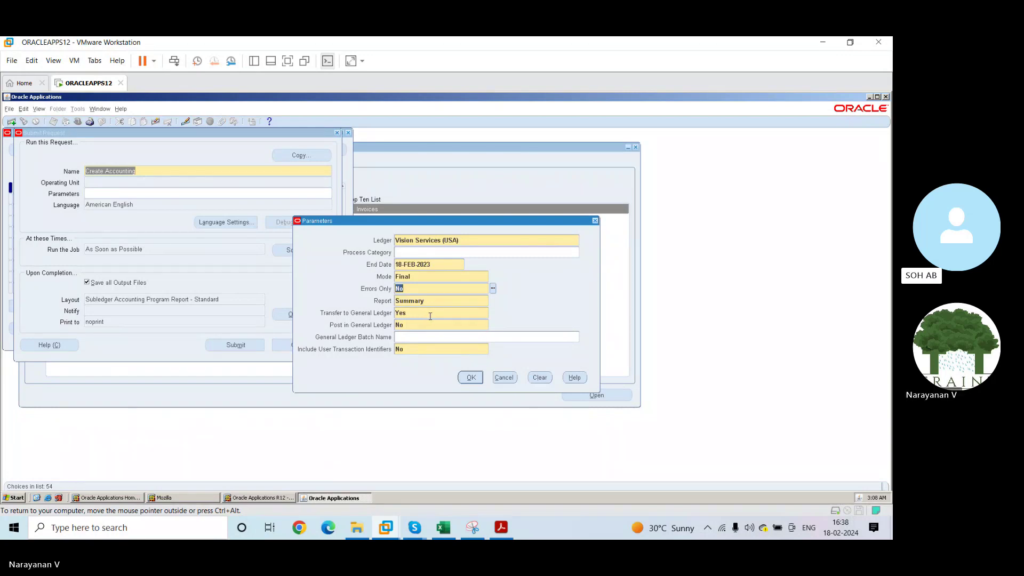
# Capture the Submit Request and Parameters windows as a snip with the Snipping Tool.
pyautogui.click(472, 528)
pyautogui.click(22, 79)
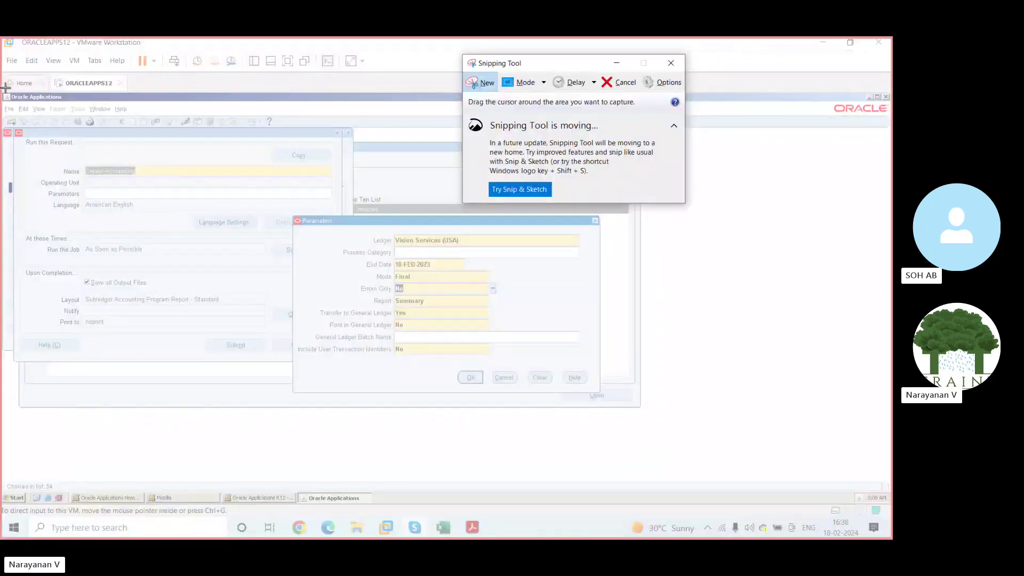
pyautogui.moveTo(4, 87); pyautogui.dragTo(635, 429)
# Switch to Excel, paste the snip into the AP sheet and resize it to start below the invoice workbench screenshot in column A.
pyautogui.click(442, 531)
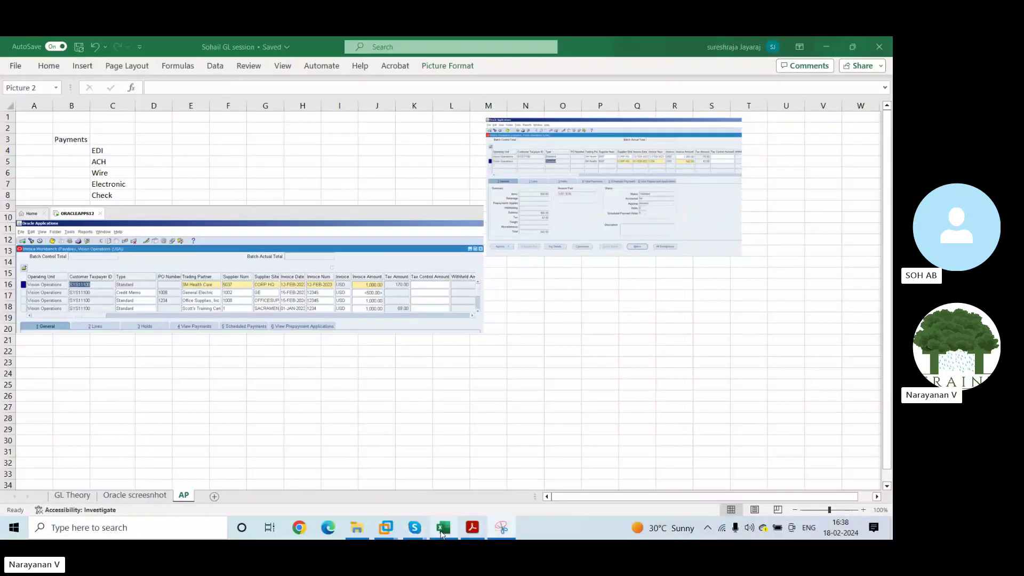
pyautogui.click(517, 273)
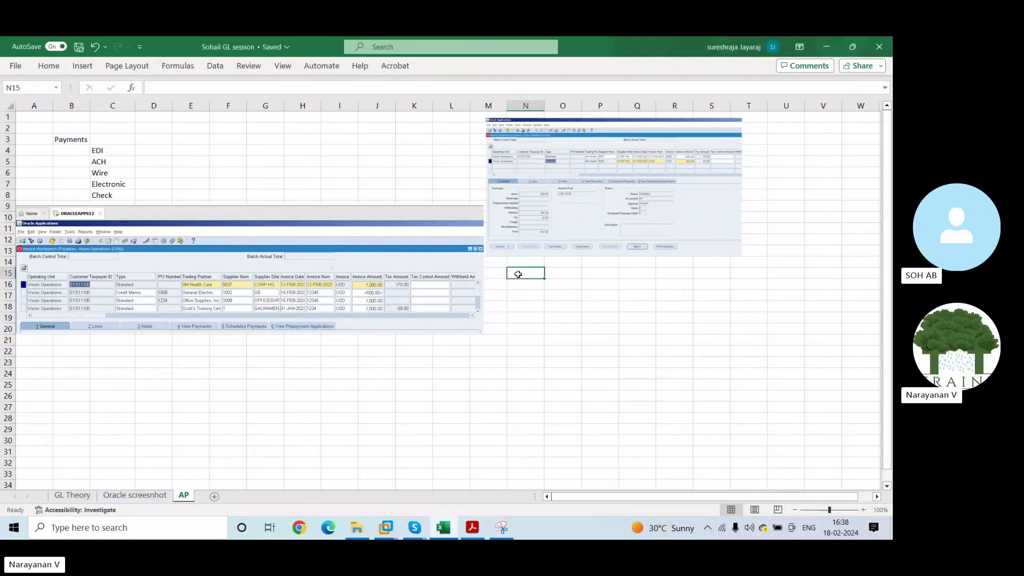
pyautogui.hotkey('ctrl', 'v')
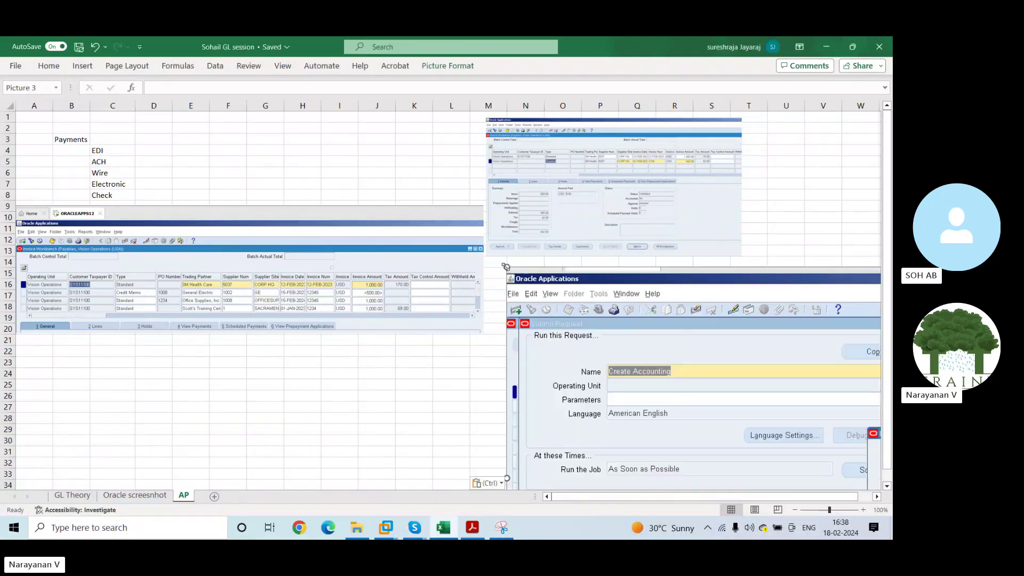
pyautogui.moveTo(508, 268); pyautogui.dragTo(22, 352)
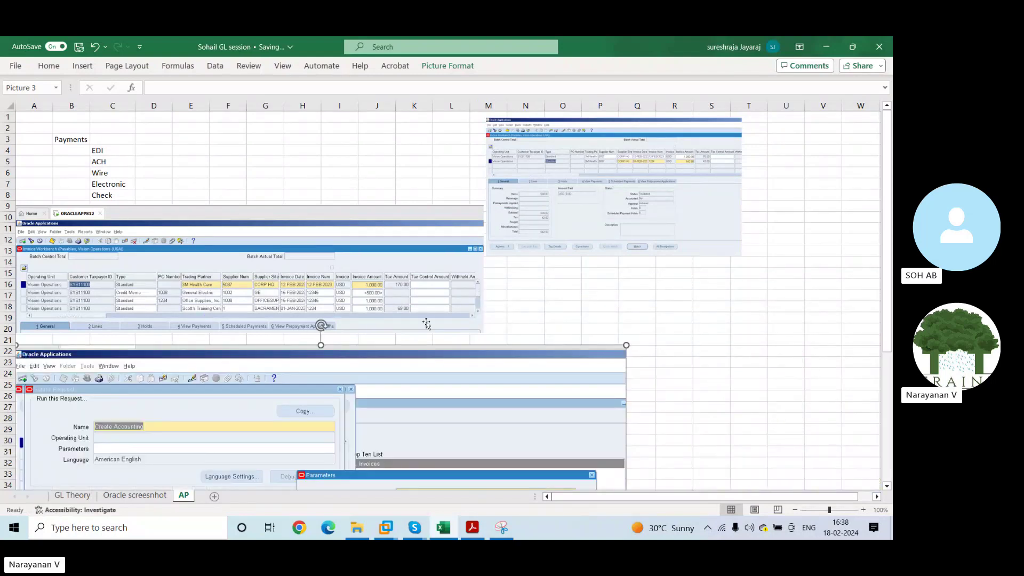
# Return to the ORACLEAPPS12 virtual machine, accept the parameters and submit the Create Accounting request without submitting another one.
pyautogui.moveTo(387, 531)
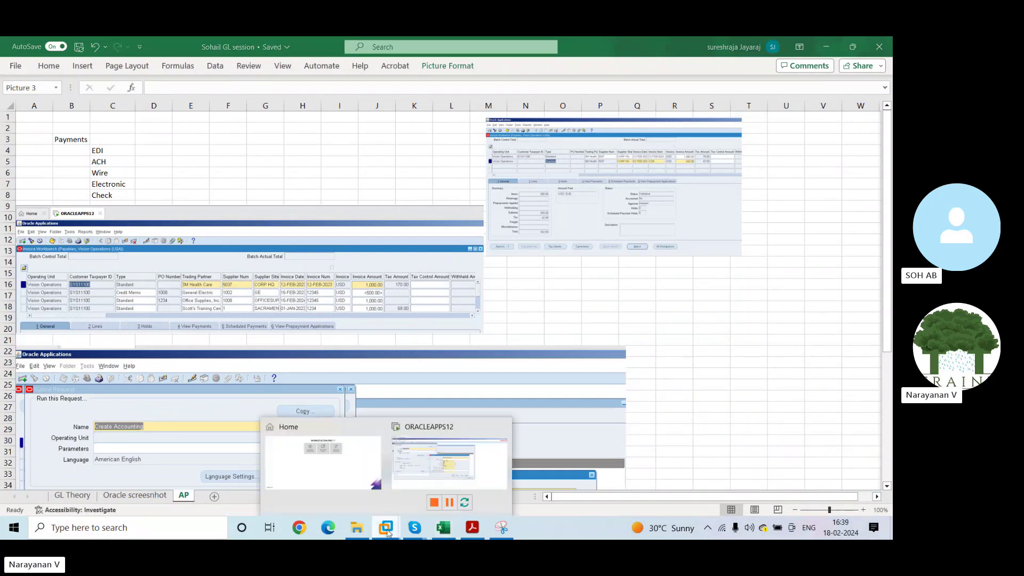
pyautogui.click(389, 503)
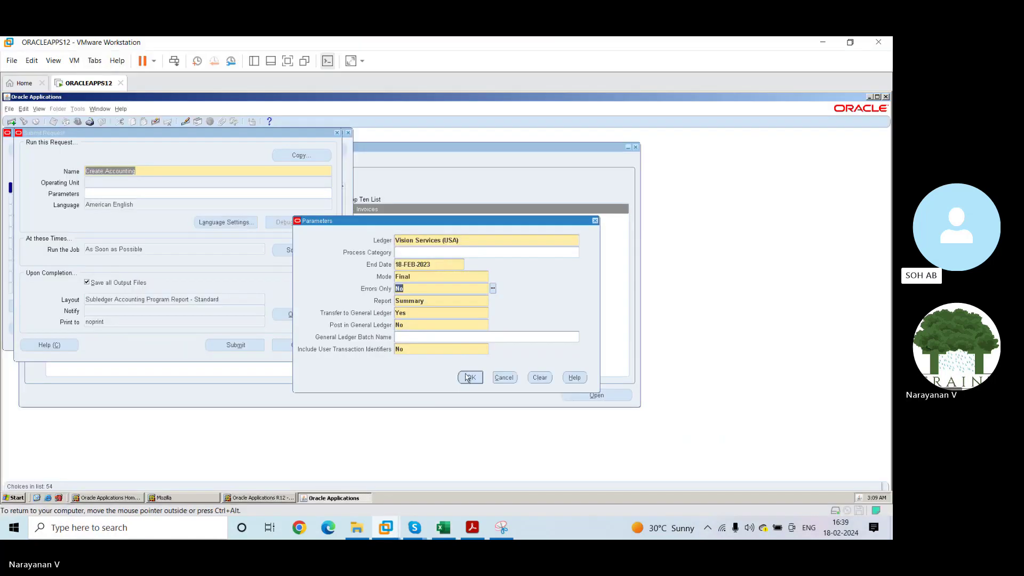
pyautogui.click(467, 376)
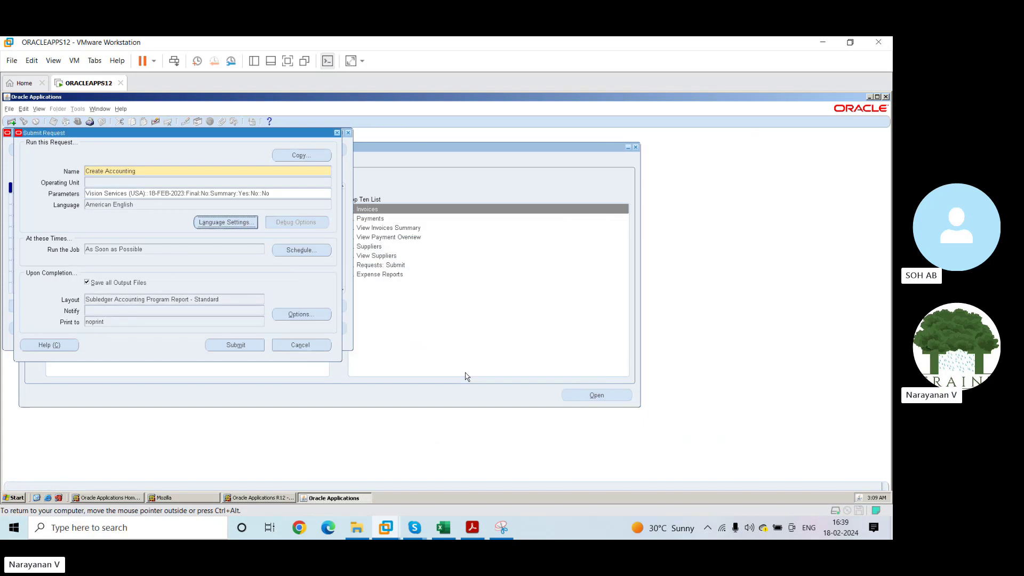
pyautogui.click(249, 342)
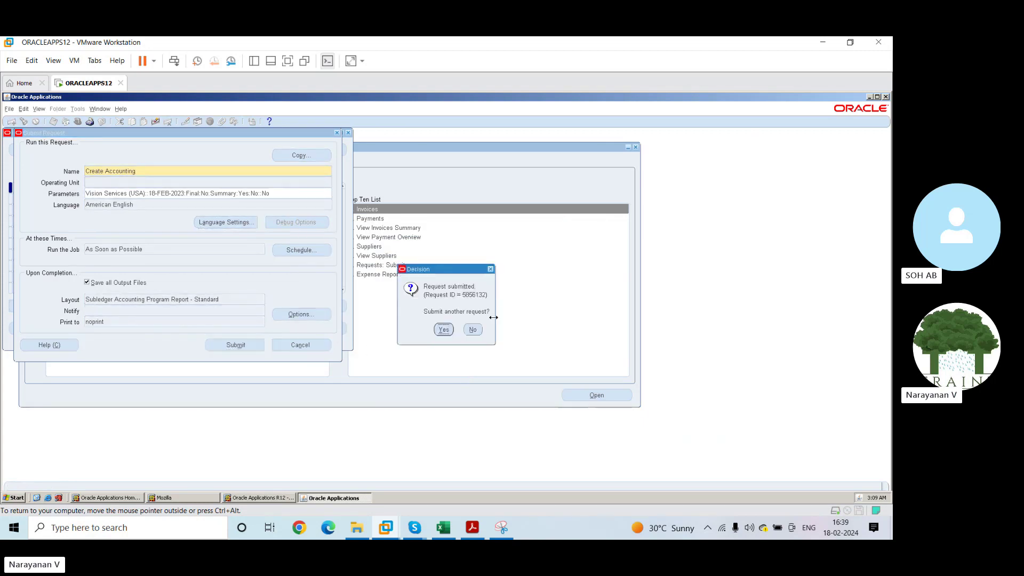
pyautogui.click(477, 330)
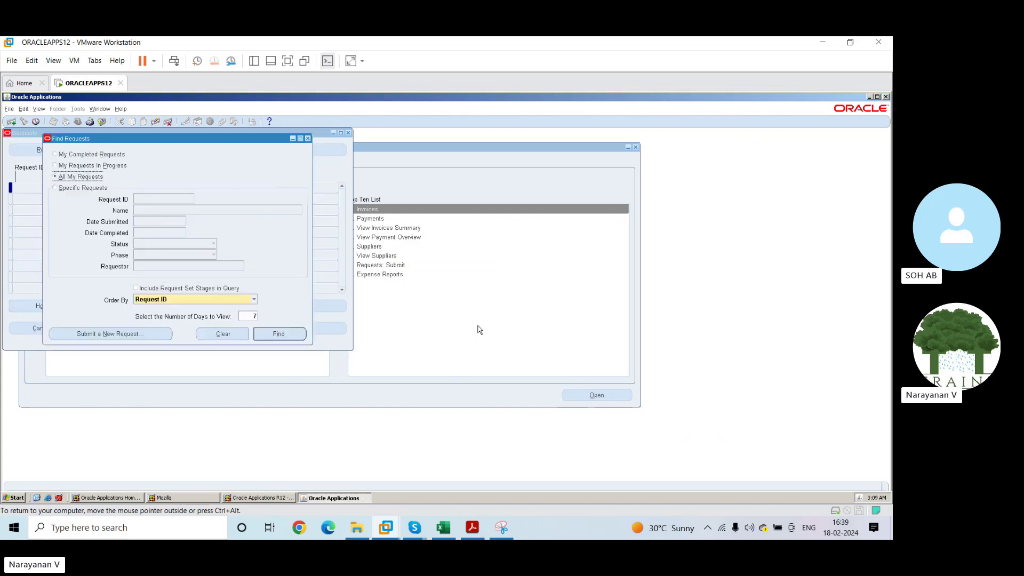
# Find all own requests and refresh the list repeatedly to check the phase and status of the Create Accounting request.
pyautogui.click(271, 333)
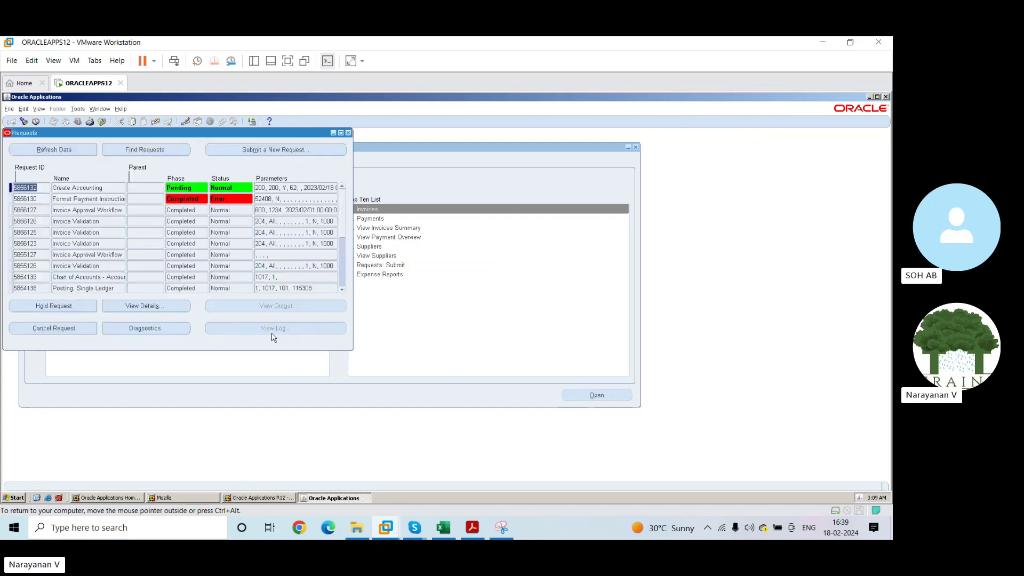
pyautogui.click(63, 152)
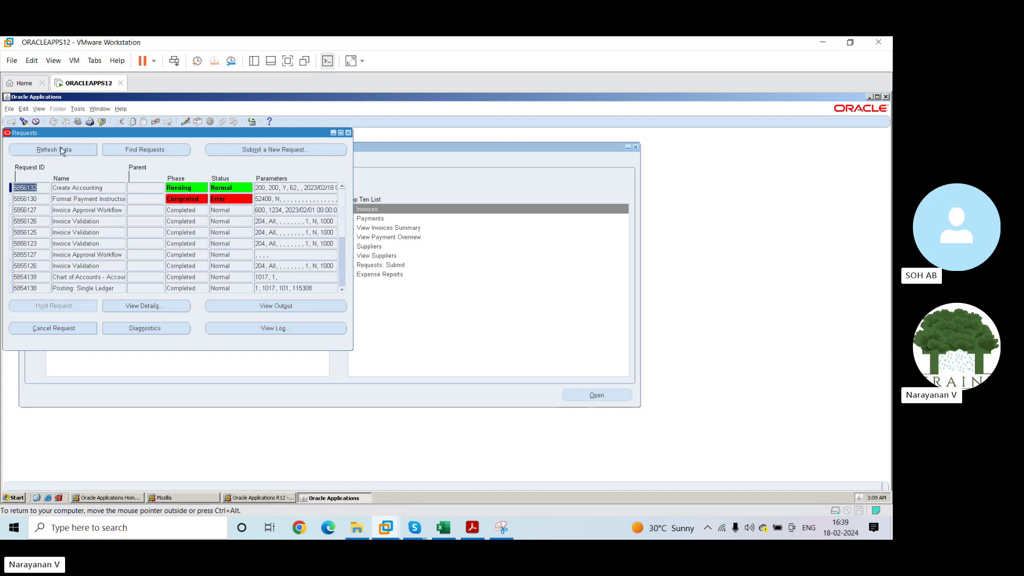
pyautogui.click(62, 151)
pyautogui.click(63, 151)
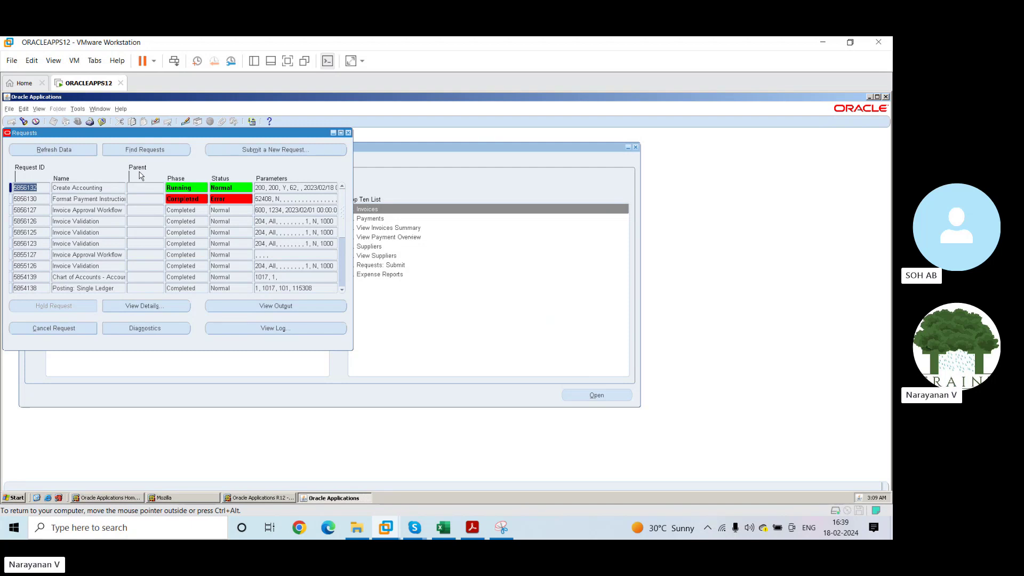
pyautogui.click(85, 155)
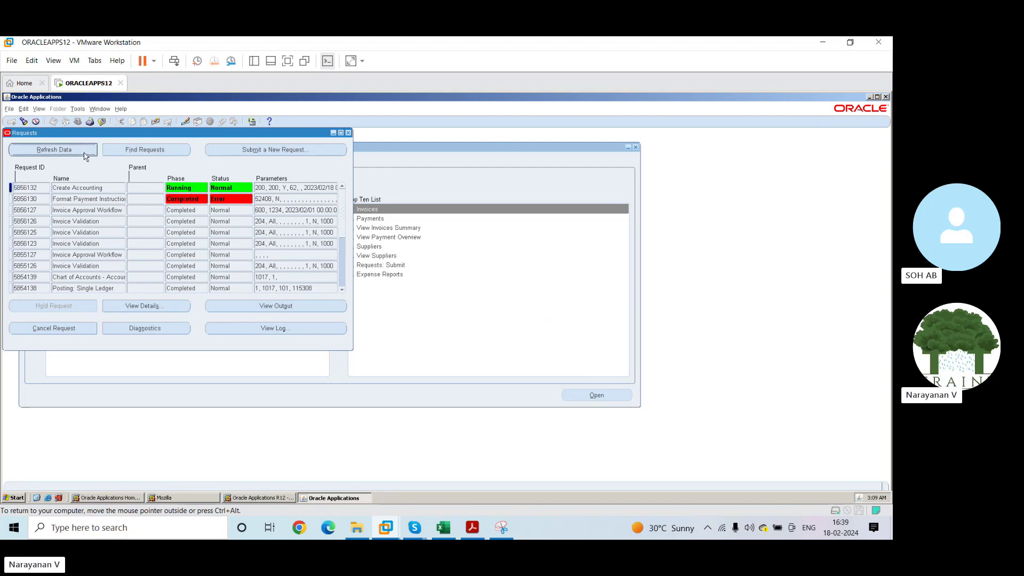
pyautogui.click(86, 155)
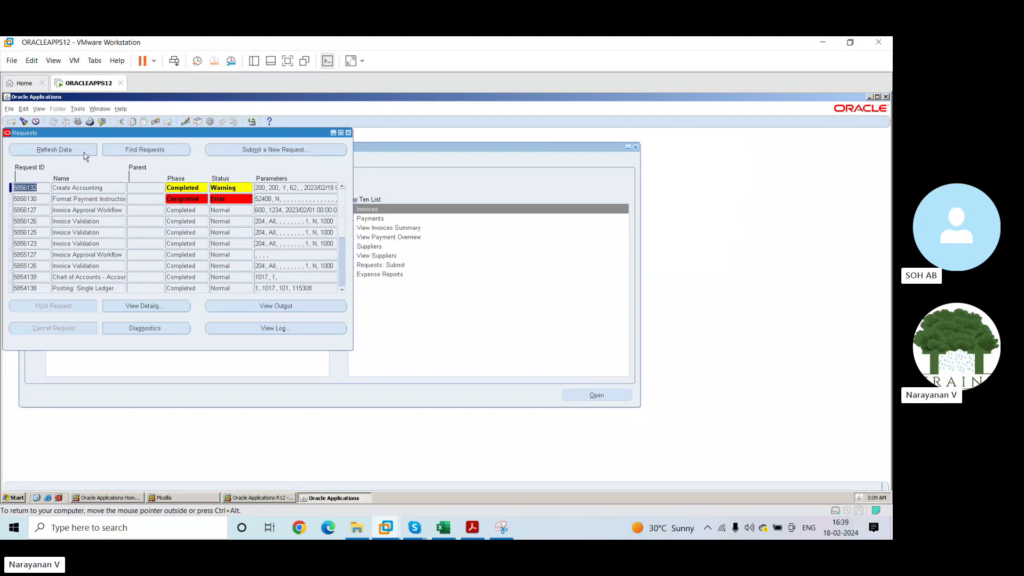
pyautogui.click(84, 155)
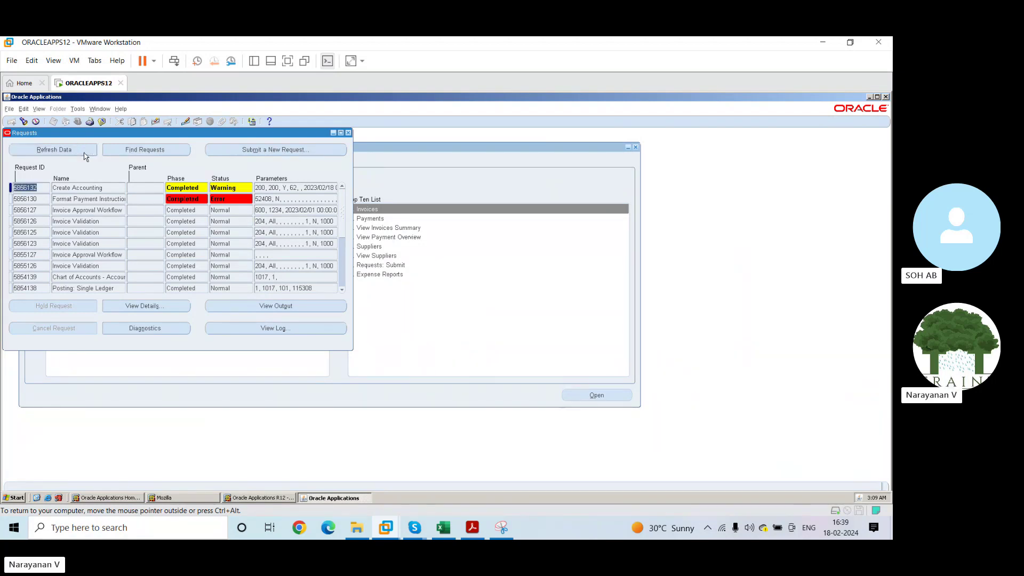
pyautogui.click(84, 154)
pyautogui.click(67, 152)
# View the output of the Create Accounting request, then close the output and the Requests window.
pyautogui.click(274, 308)
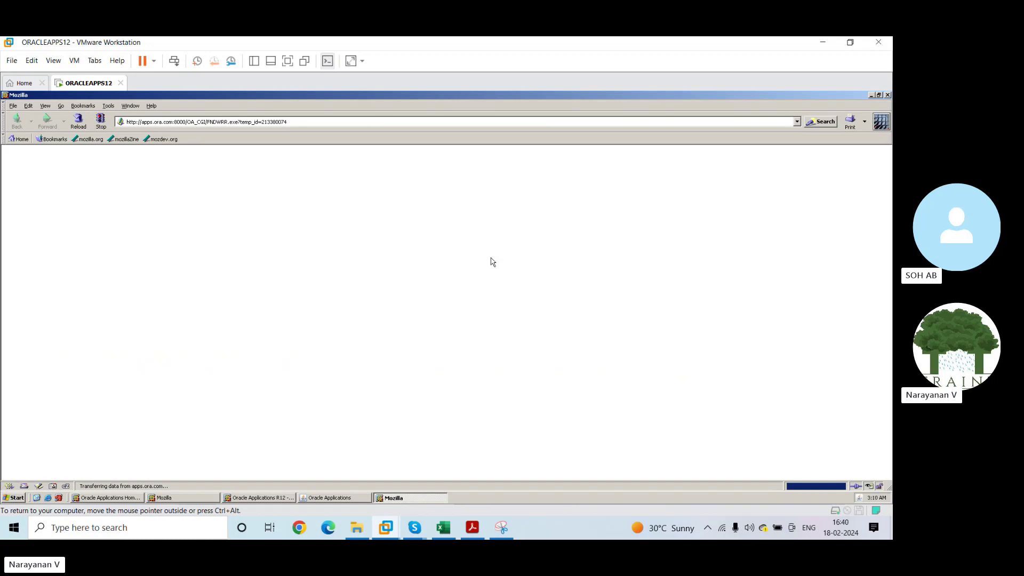
pyautogui.click(886, 95)
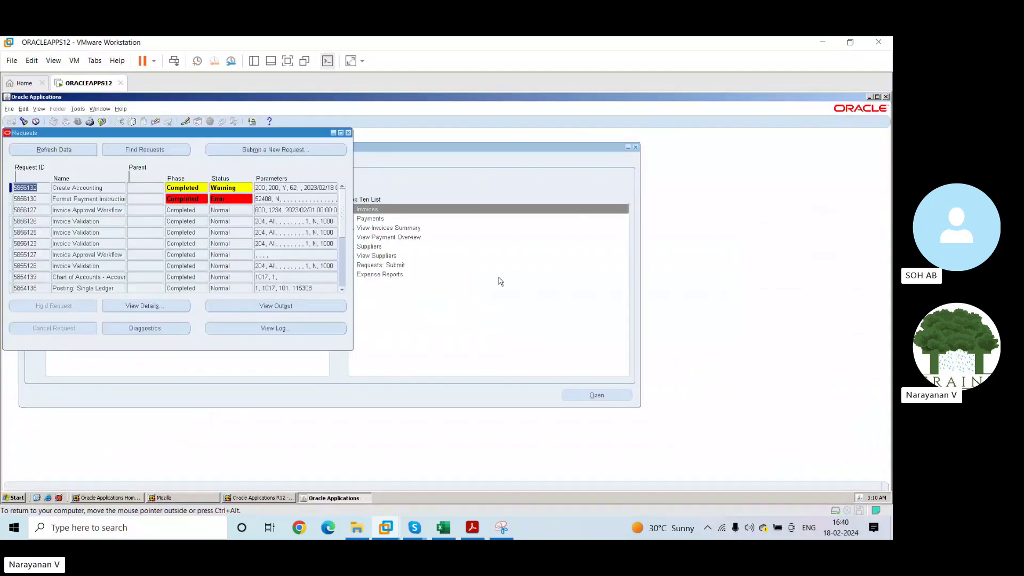
pyautogui.click(348, 133)
# Open the Invoice Workbench from the Top Ten List and query invoices with invoice number 1234.
pyautogui.click(407, 208)
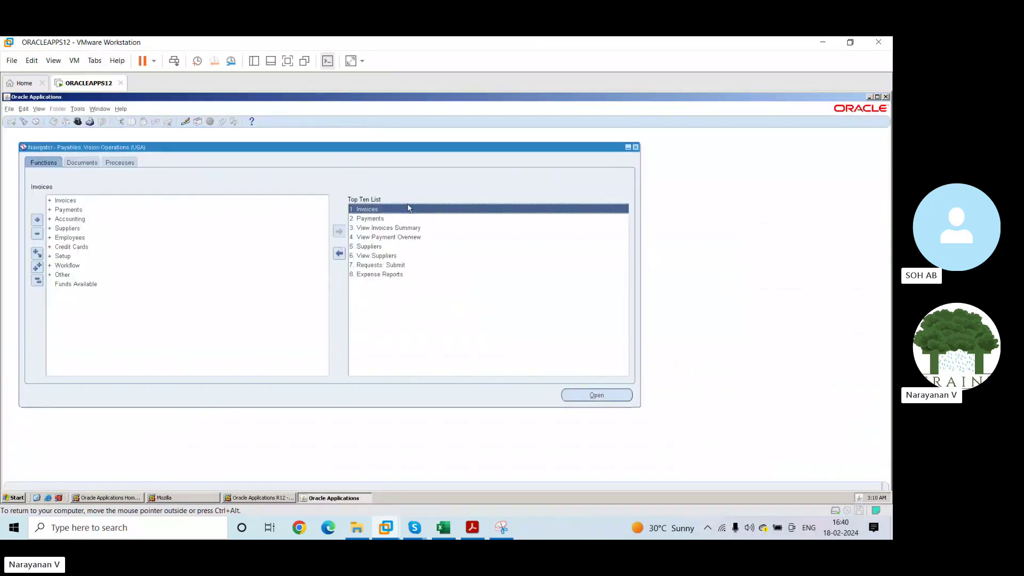
pyautogui.doubleClick(408, 208)
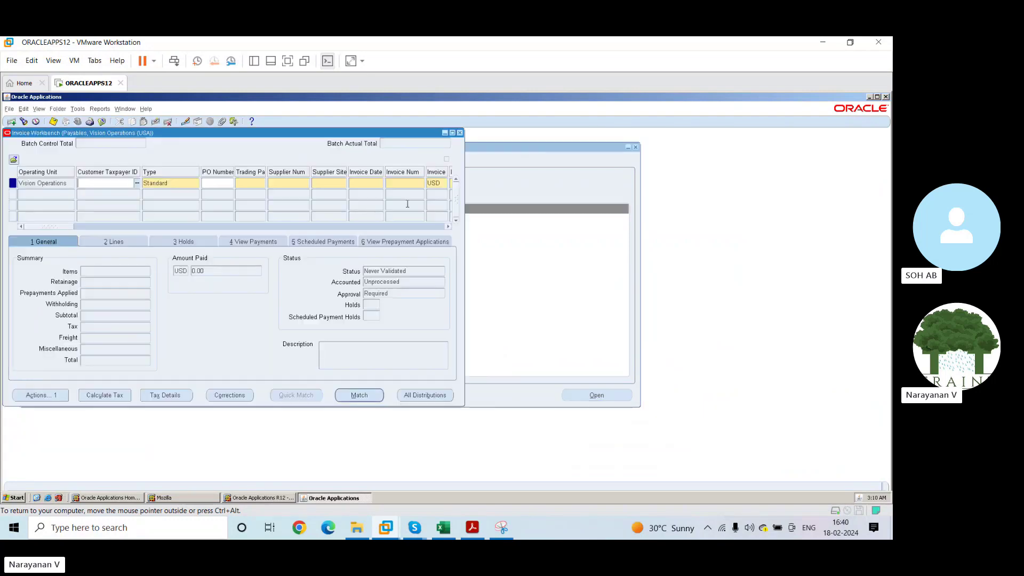
pyautogui.press('F11')
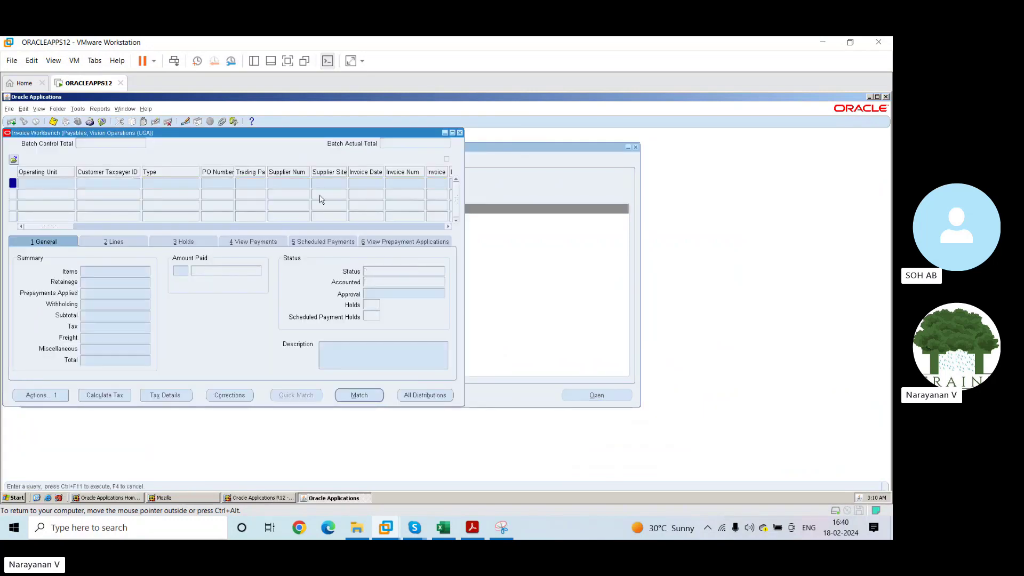
pyautogui.click(395, 181)
pyautogui.write('1233')
pyautogui.press('BackSpace')
pyautogui.write('4')
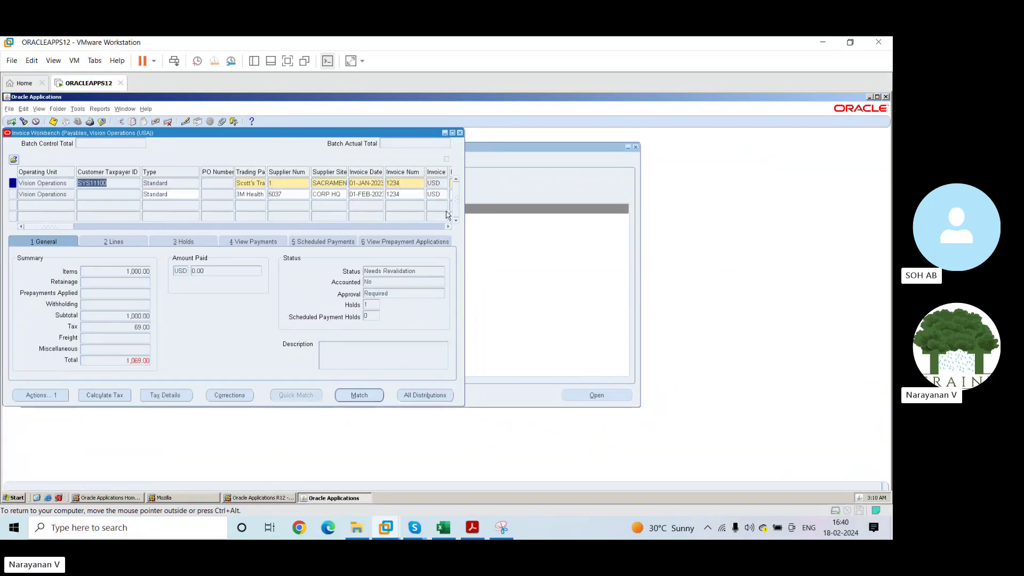
# Select the 3M Health Care invoice, maximize the Invoice Workbench and check the invoice's Accounted status.
pyautogui.click(393, 194)
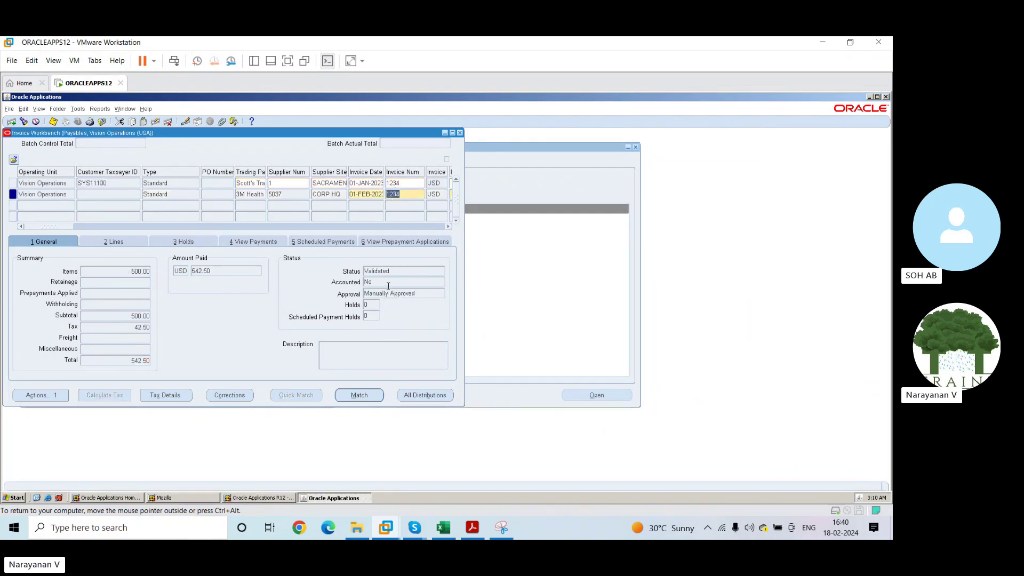
pyautogui.click(452, 133)
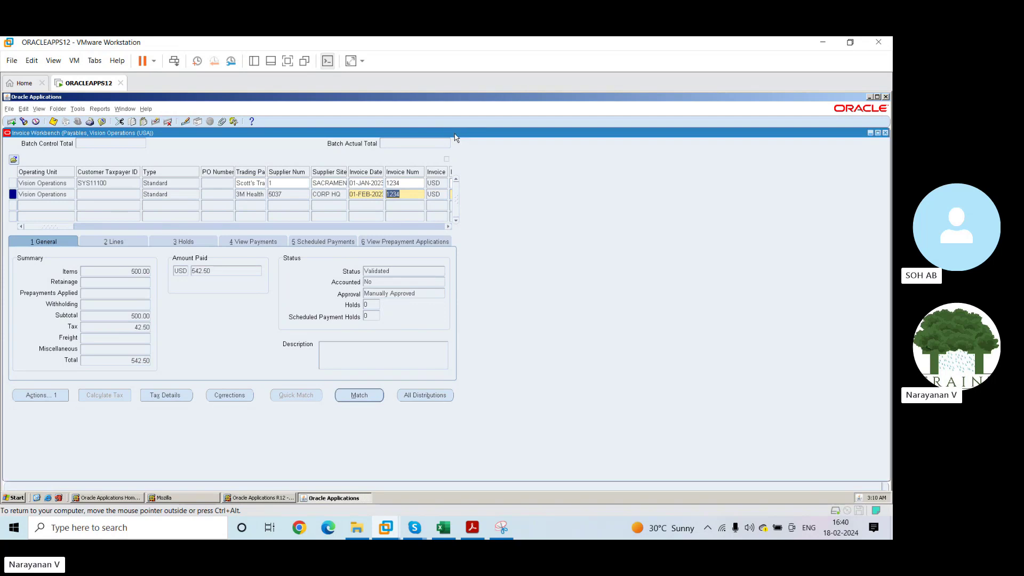
pyautogui.click(368, 282)
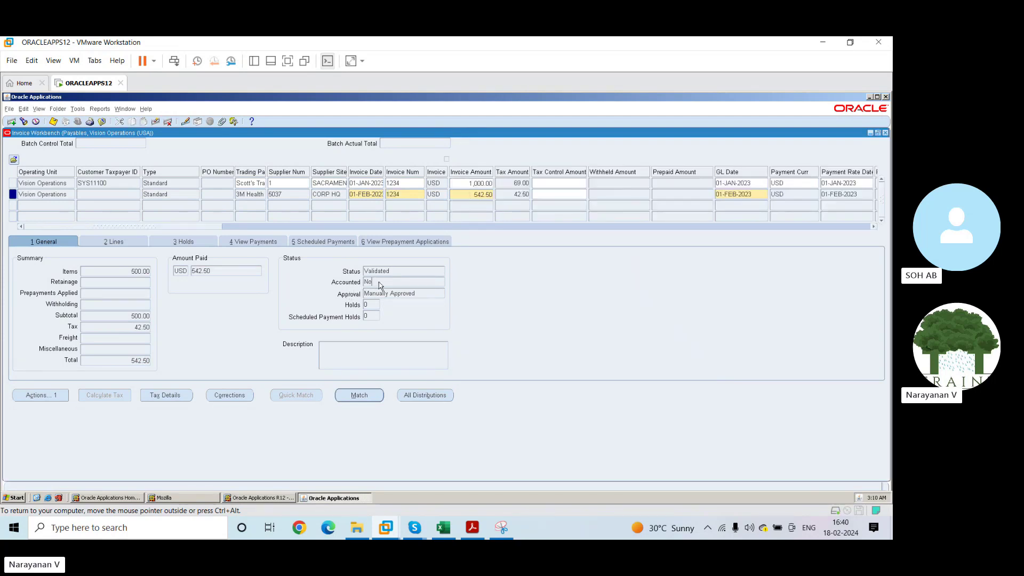
# View the invoice approval history of the 3M Health Care invoice, check its approver, and close the history.
pyautogui.click(99, 108)
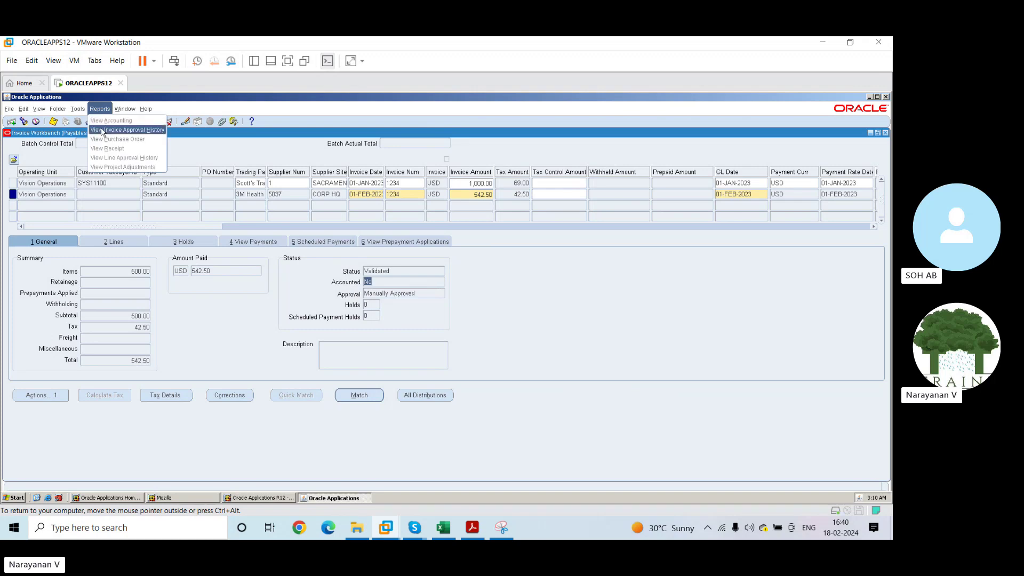
pyautogui.click(101, 128)
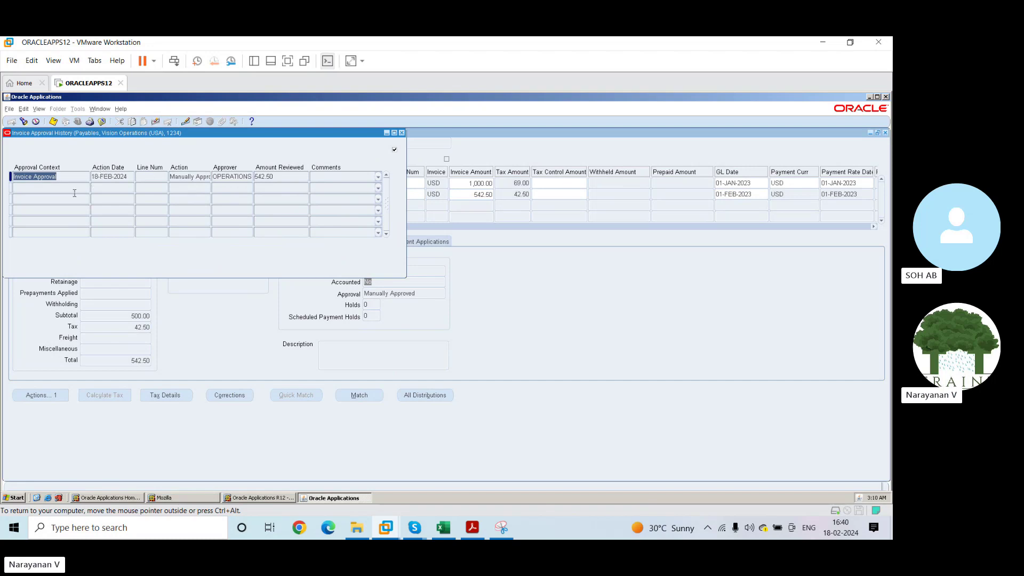
pyautogui.click(239, 177)
pyautogui.click(402, 133)
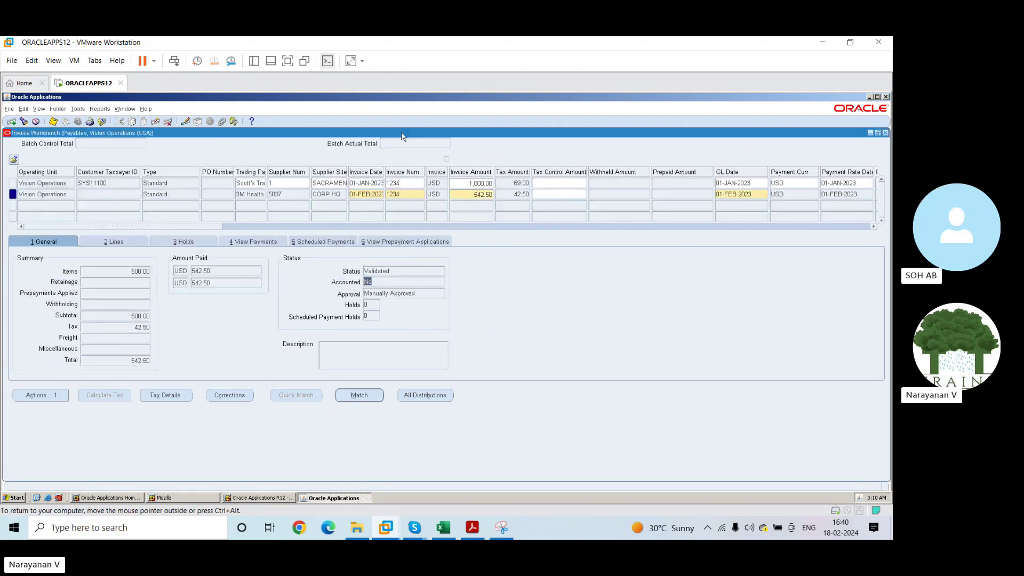
# Find all own requests, refresh the list and view the details of the Create Accounting request, then close the Requests window.
pyautogui.click(39, 110)
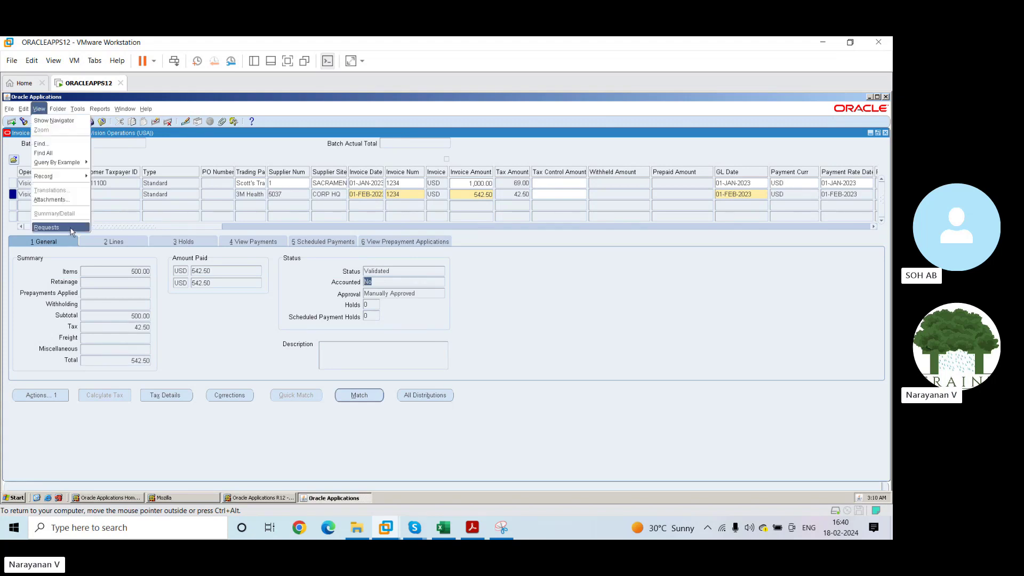
pyautogui.click(50, 227)
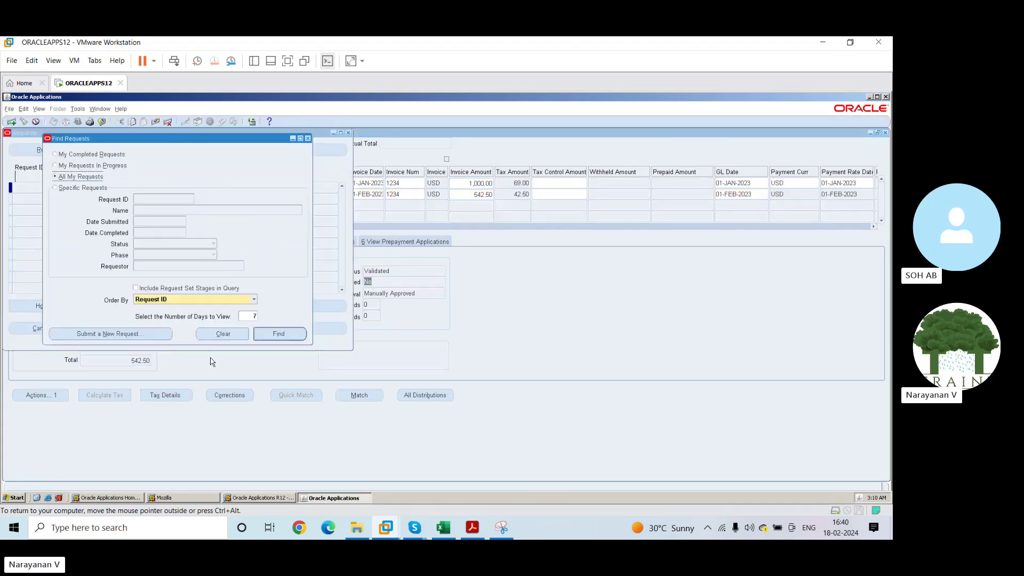
pyautogui.click(276, 334)
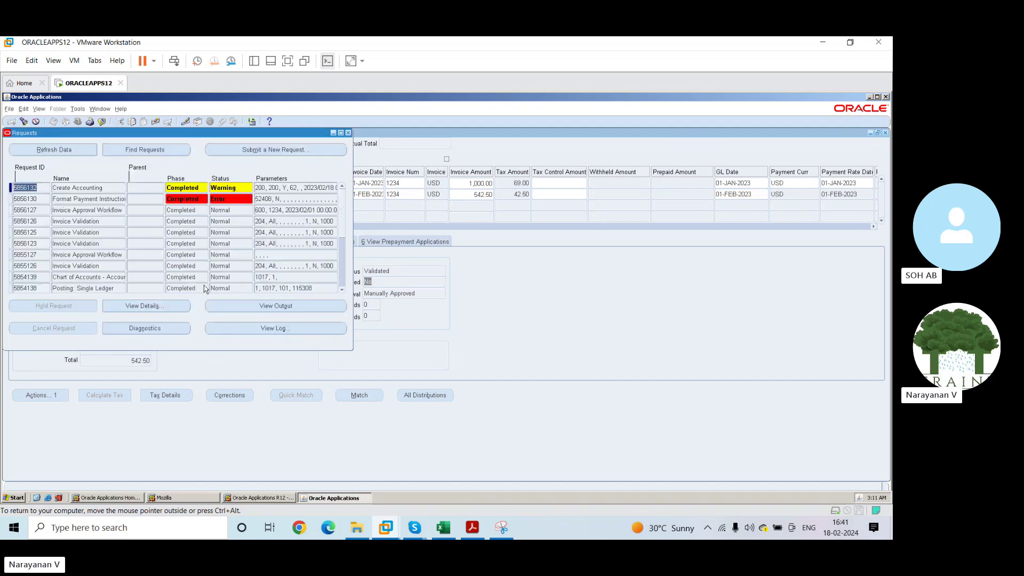
pyautogui.click(66, 149)
pyautogui.click(108, 190)
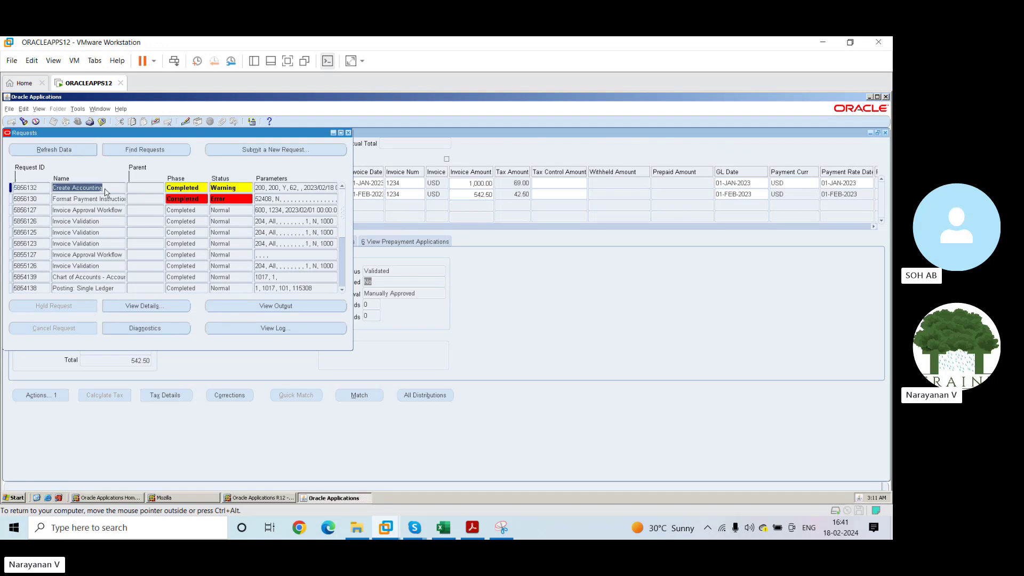
pyautogui.click(142, 310)
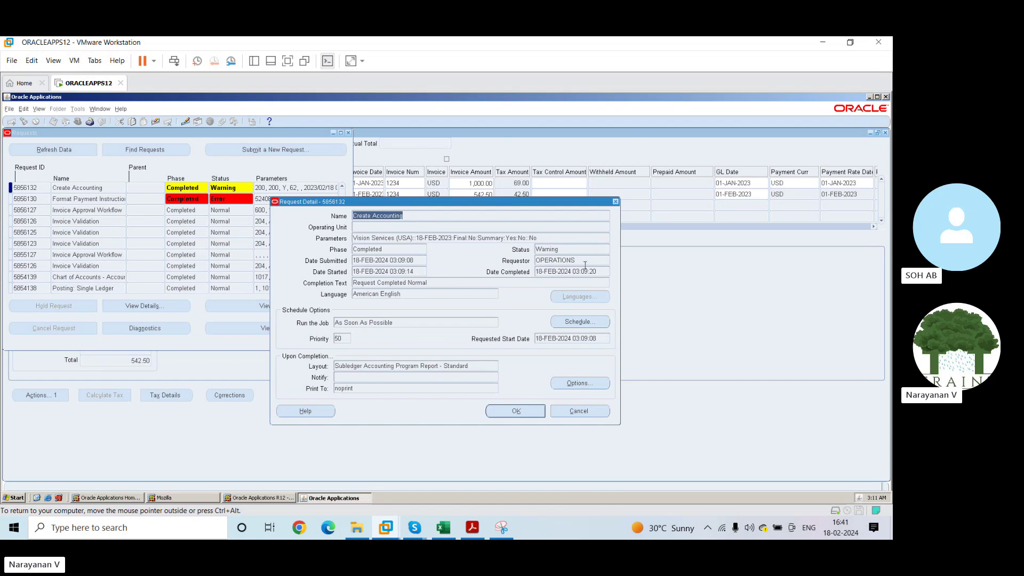
pyautogui.click(561, 414)
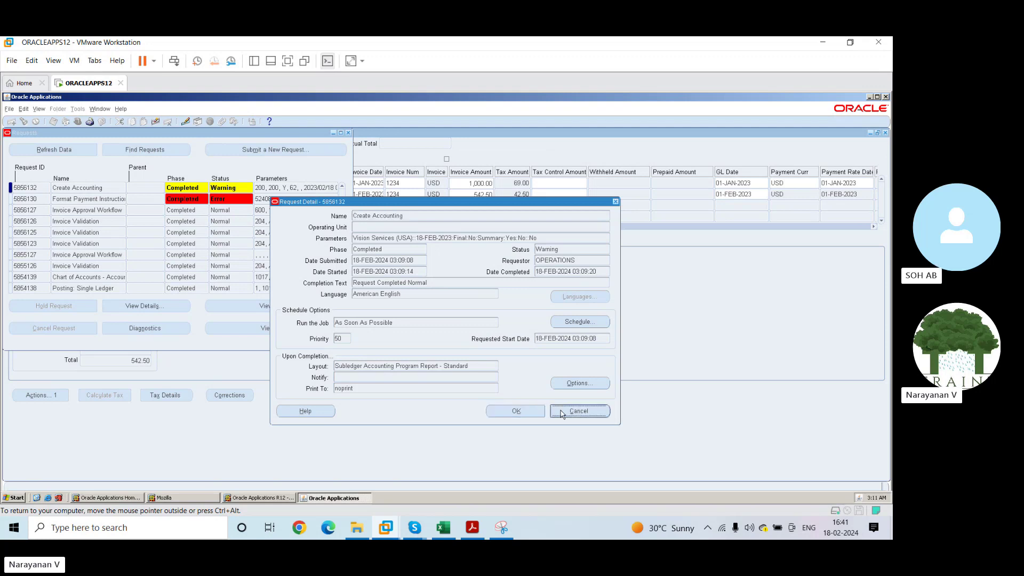
pyautogui.click(349, 133)
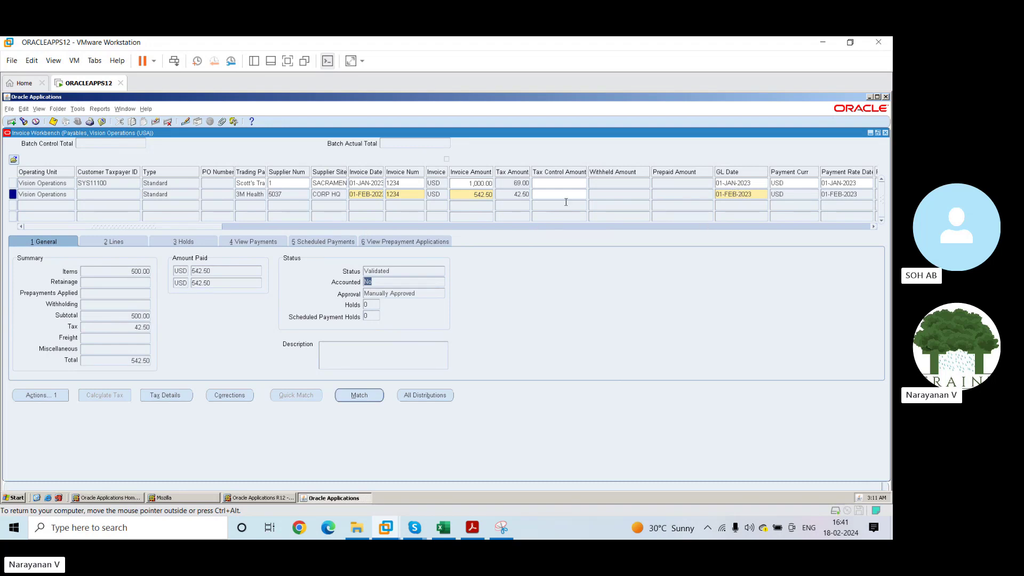
# Review the 3M Health Care invoice's lines, holds, payments, scheduled payments and prepayment applications, then return to its general summary.
pyautogui.click(378, 195)
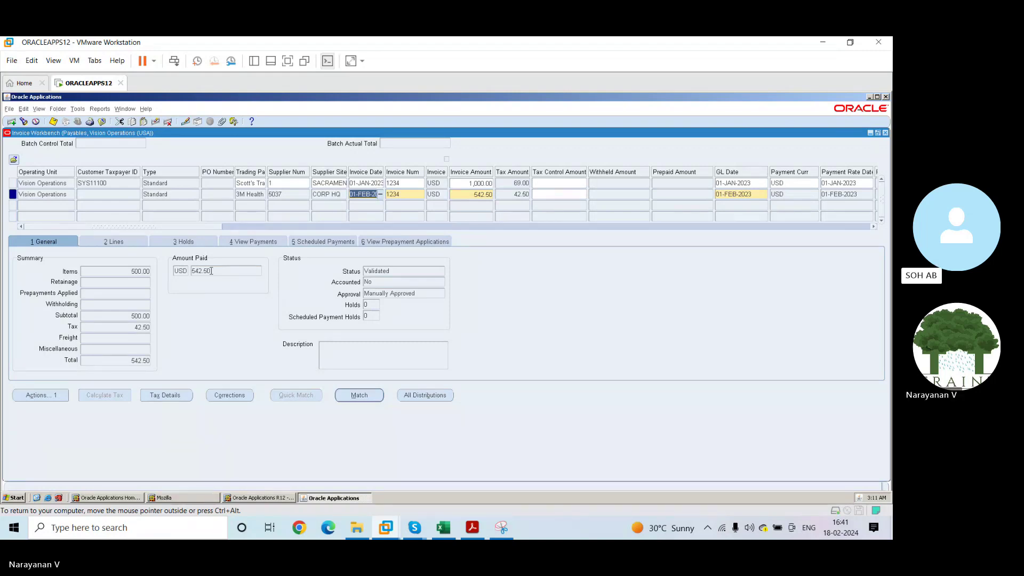
pyautogui.click(138, 244)
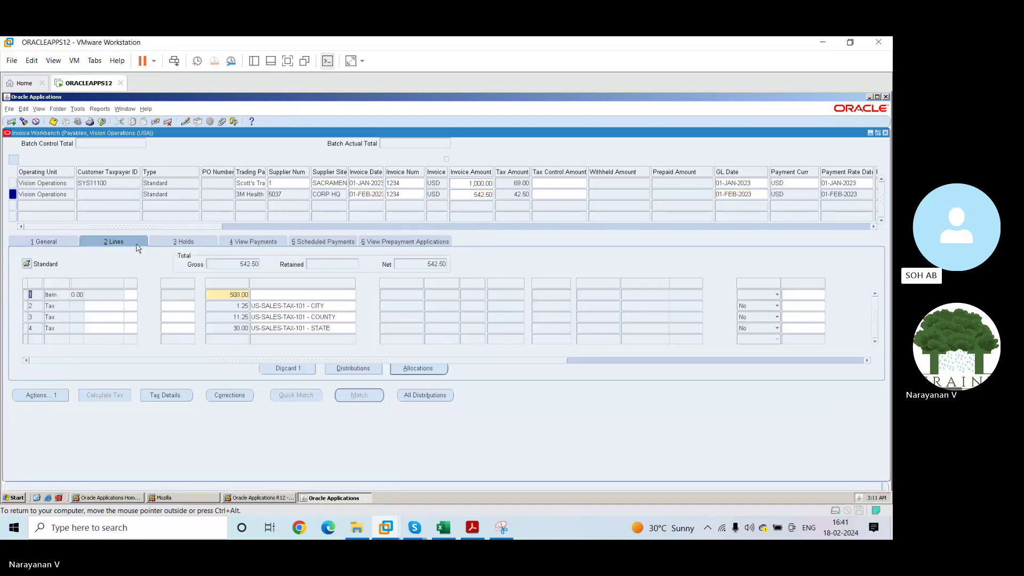
pyautogui.click(184, 245)
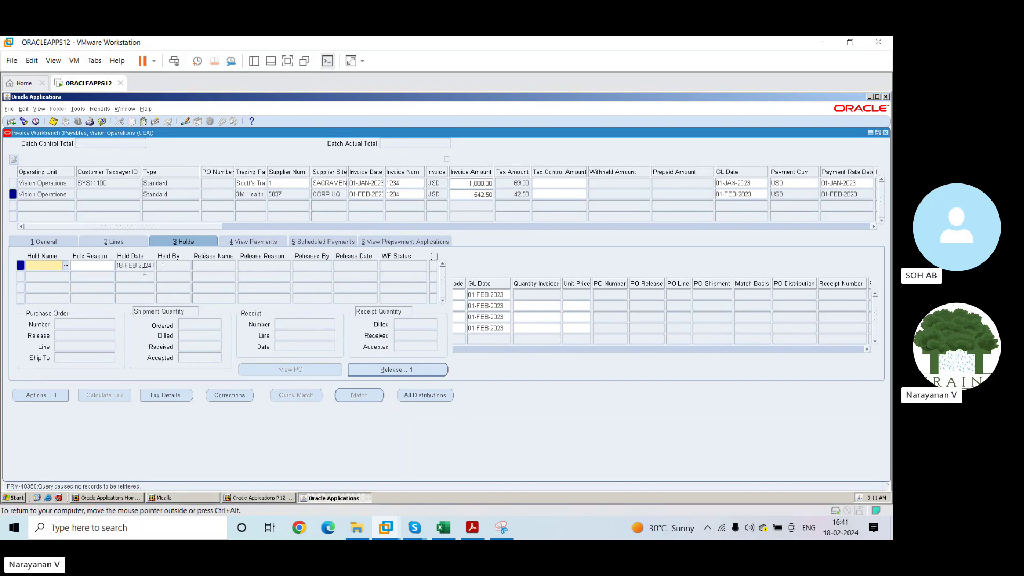
pyautogui.click(248, 242)
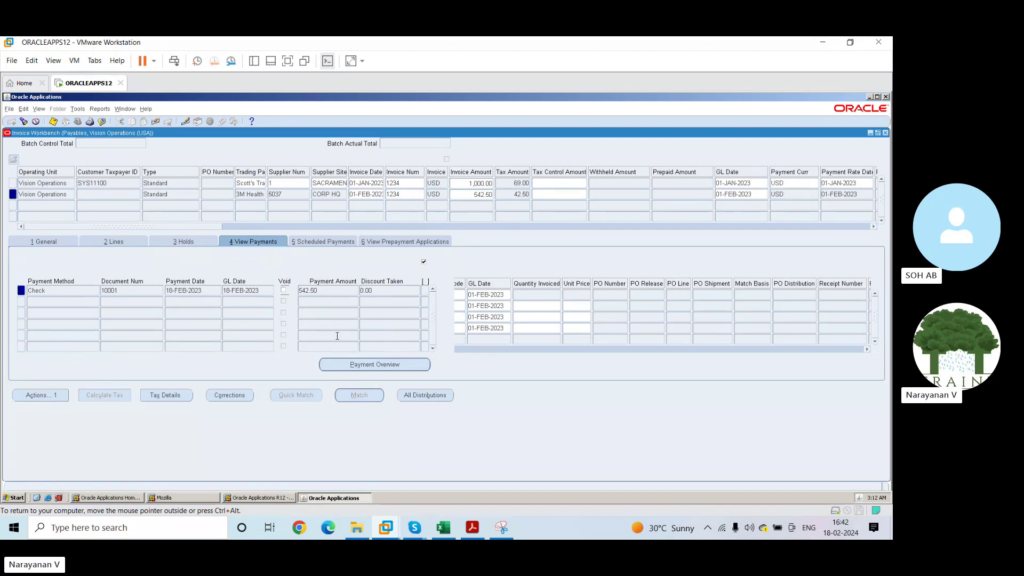
pyautogui.click(323, 242)
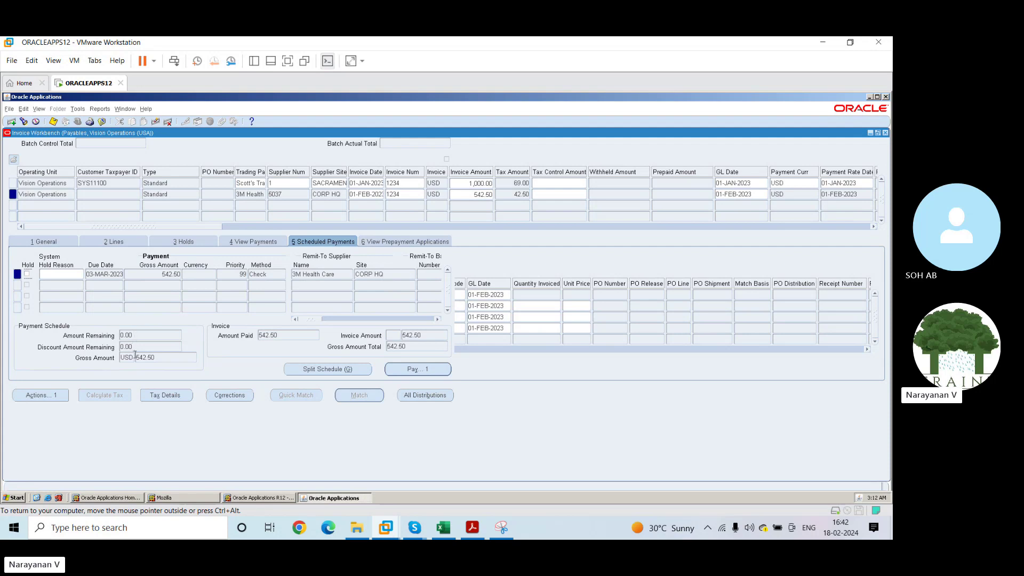
pyautogui.click(417, 243)
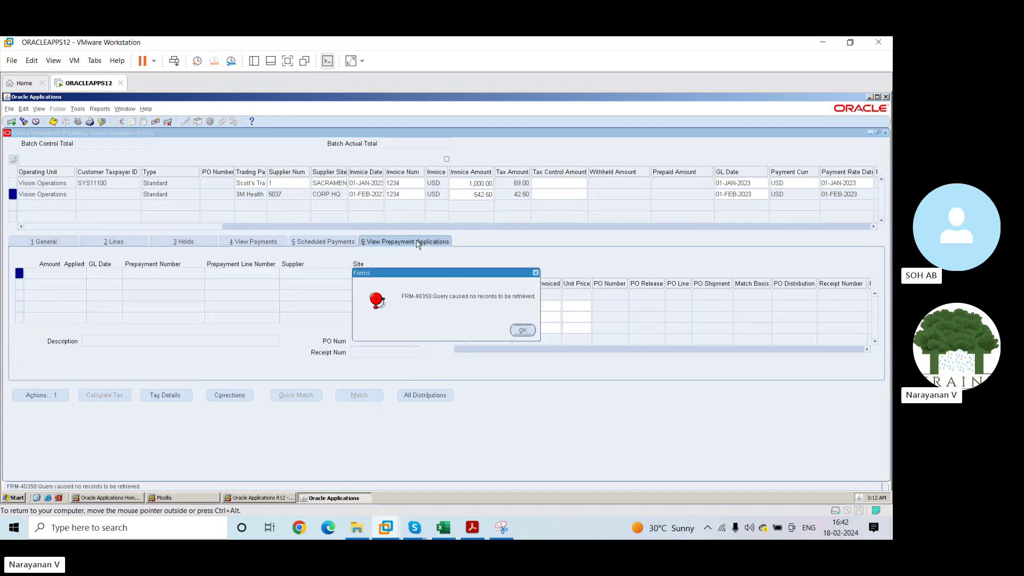
pyautogui.click(523, 330)
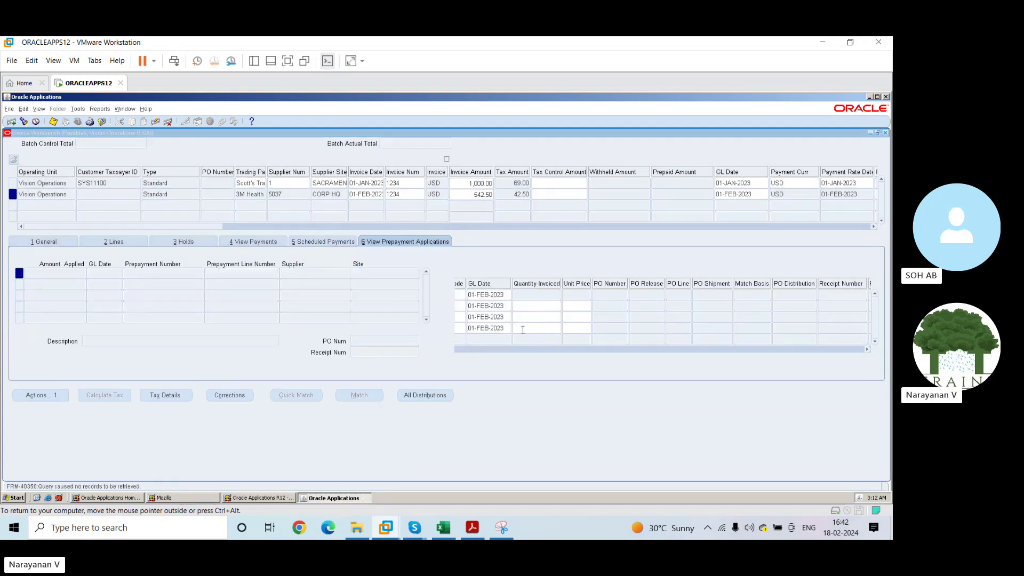
pyautogui.click(45, 241)
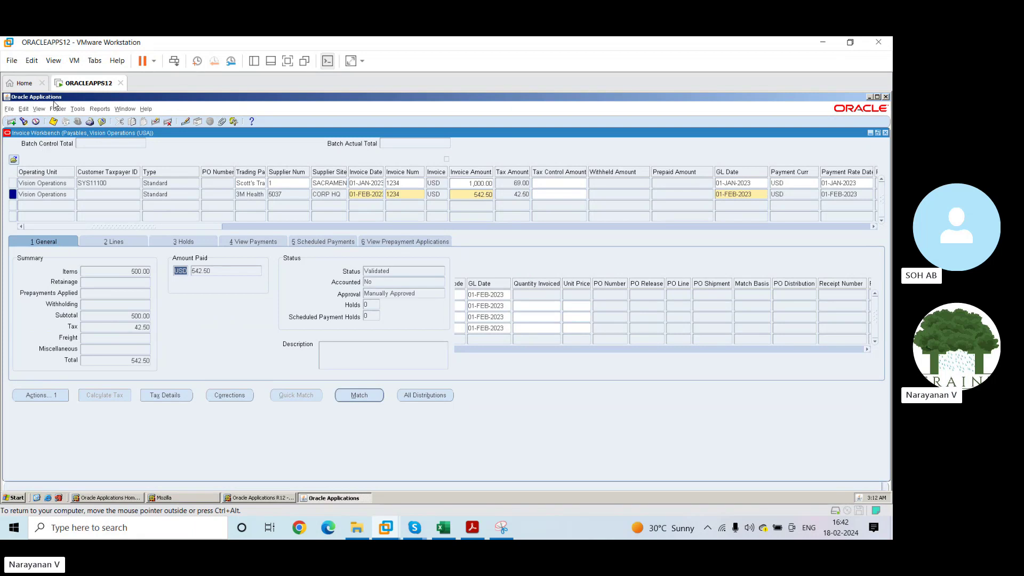
pyautogui.click(39, 108)
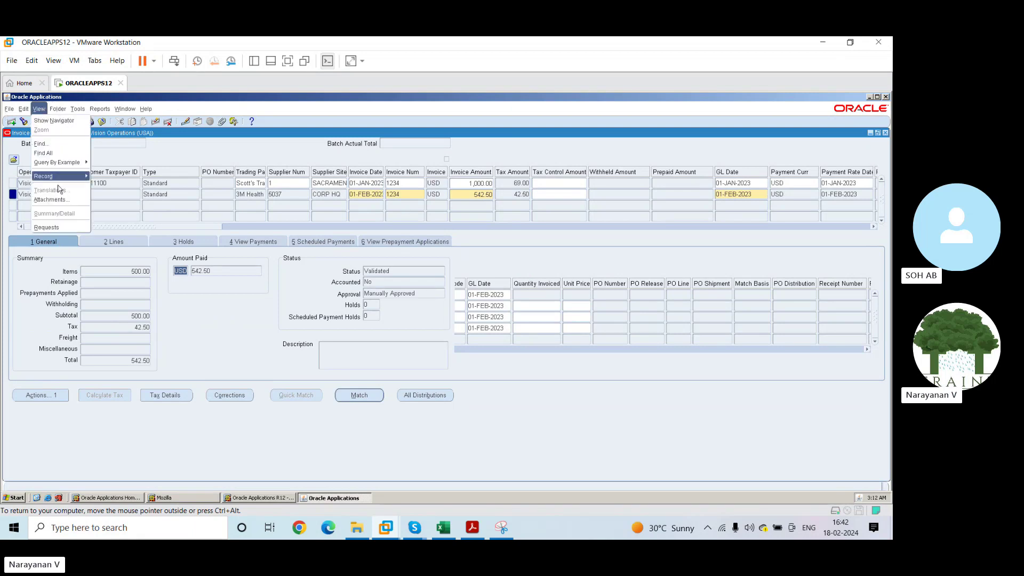
pyautogui.click(64, 228)
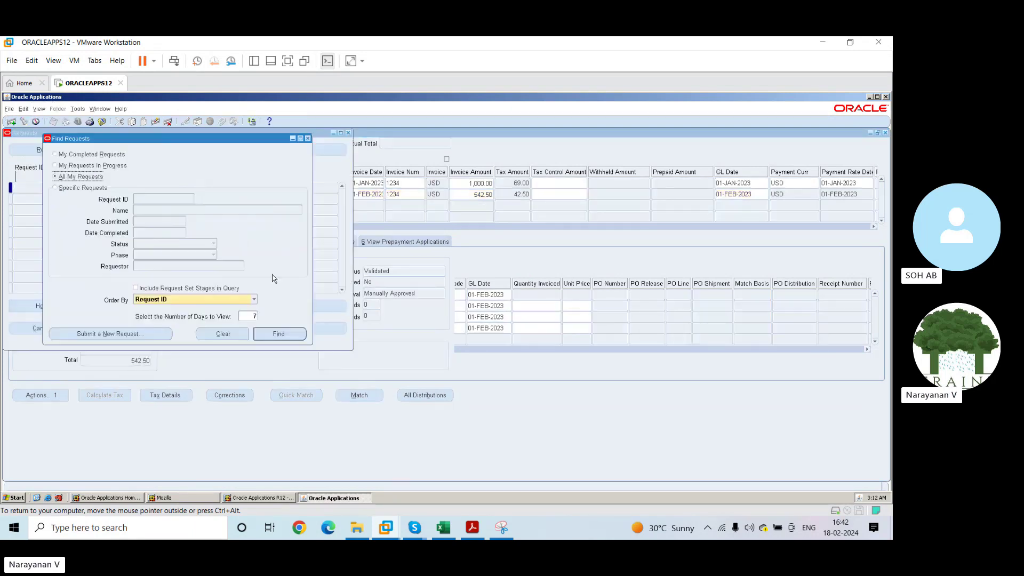
pyautogui.click(148, 334)
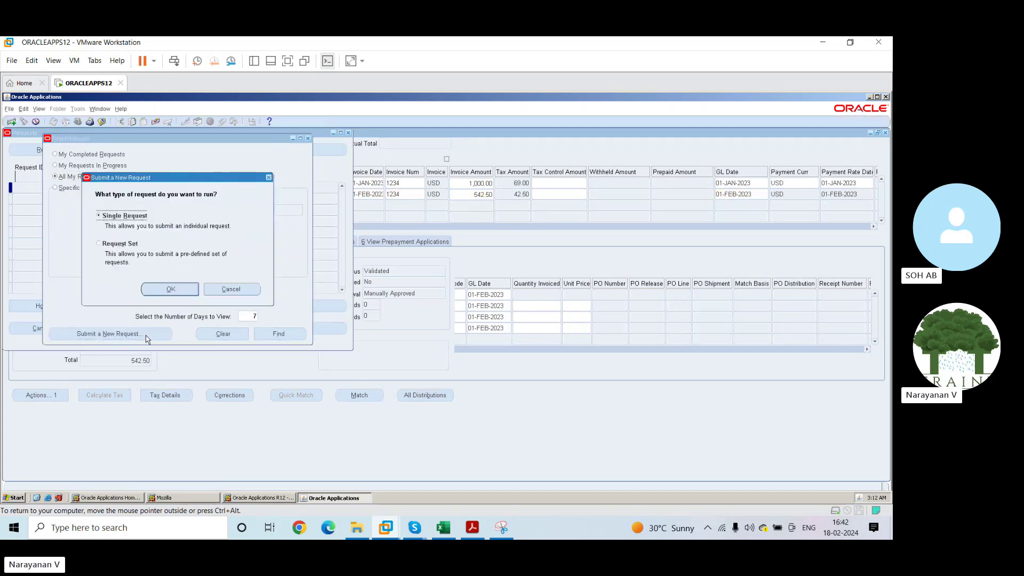
pyautogui.click(171, 290)
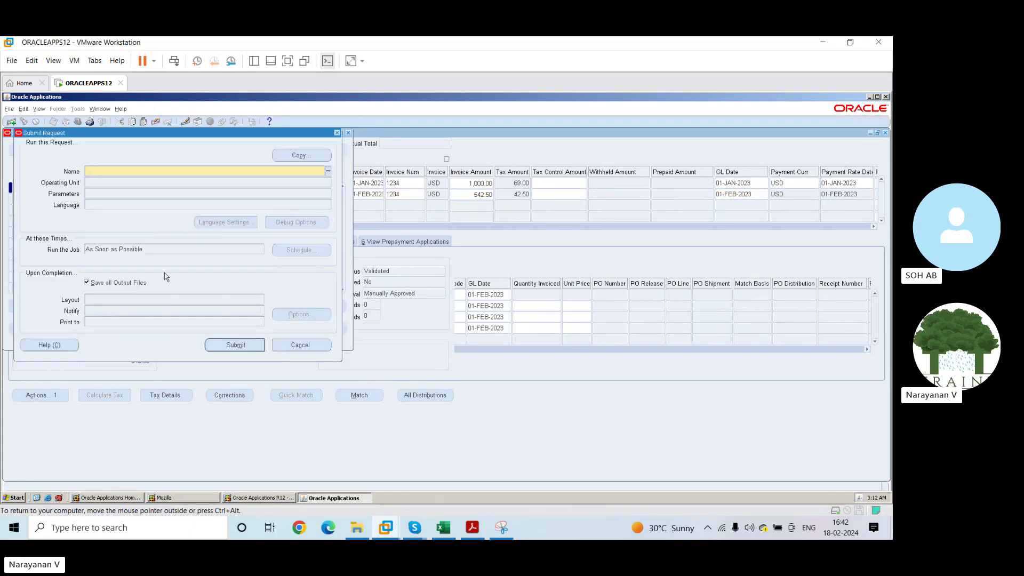
pyautogui.write('create accounting')
pyautogui.press('Tab')
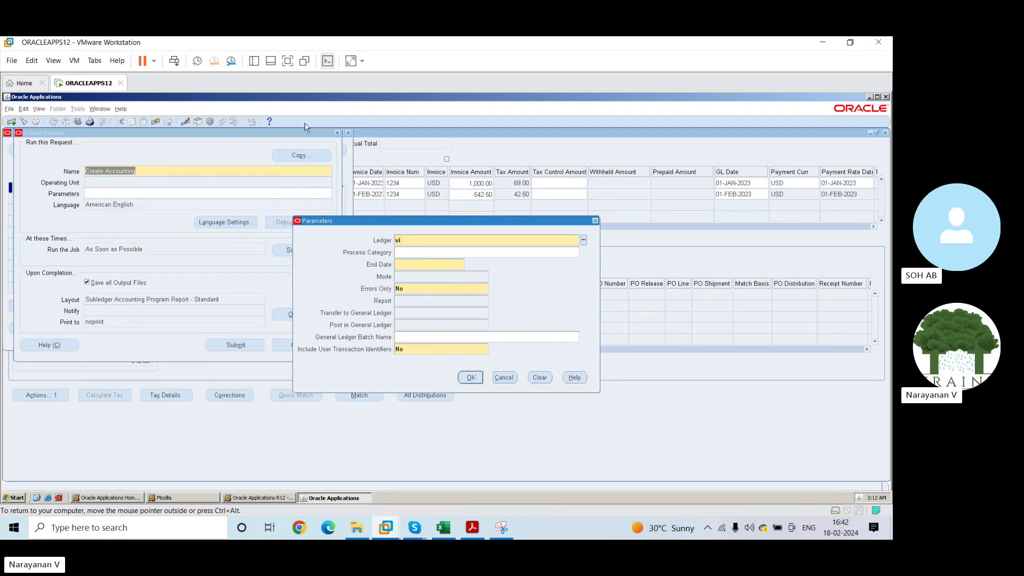
pyautogui.click(504, 381)
pyautogui.click(302, 349)
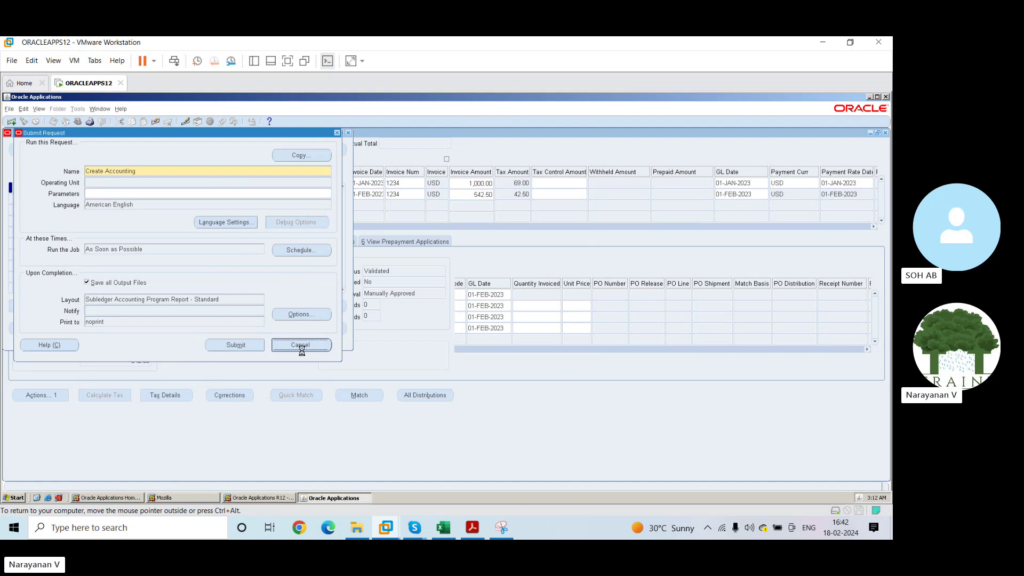
pyautogui.click(244, 290)
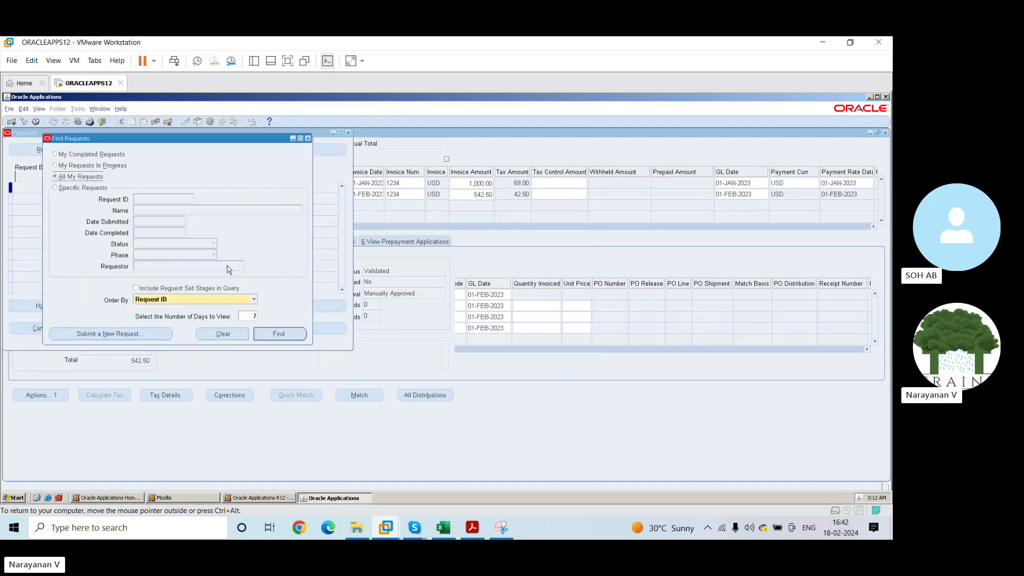
pyautogui.click(307, 139)
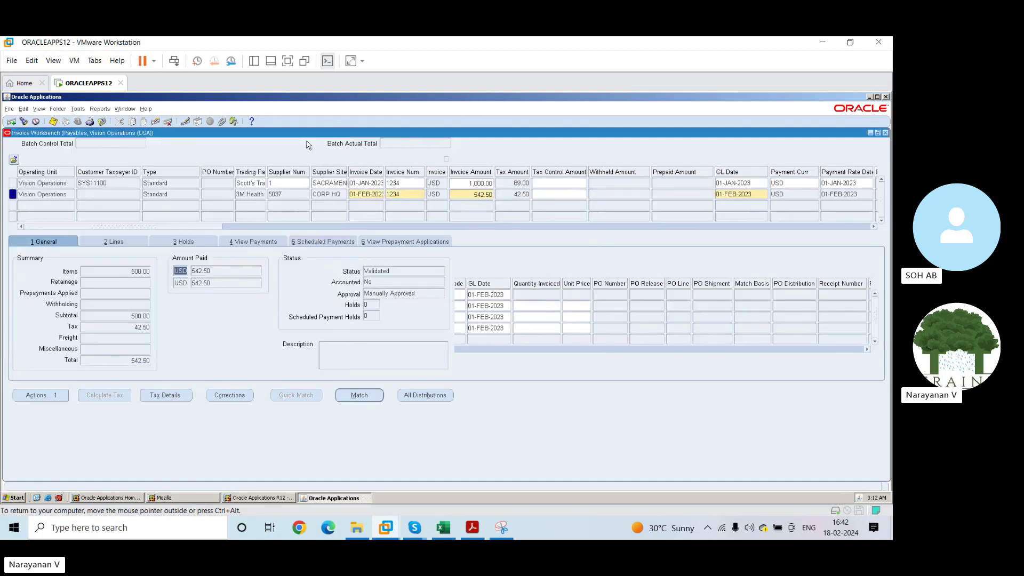
# Check the status of the 1,000.00 USD invoice from the SACRAMENTO supplier site, then close the Invoice Workbench.
pyautogui.click(46, 184)
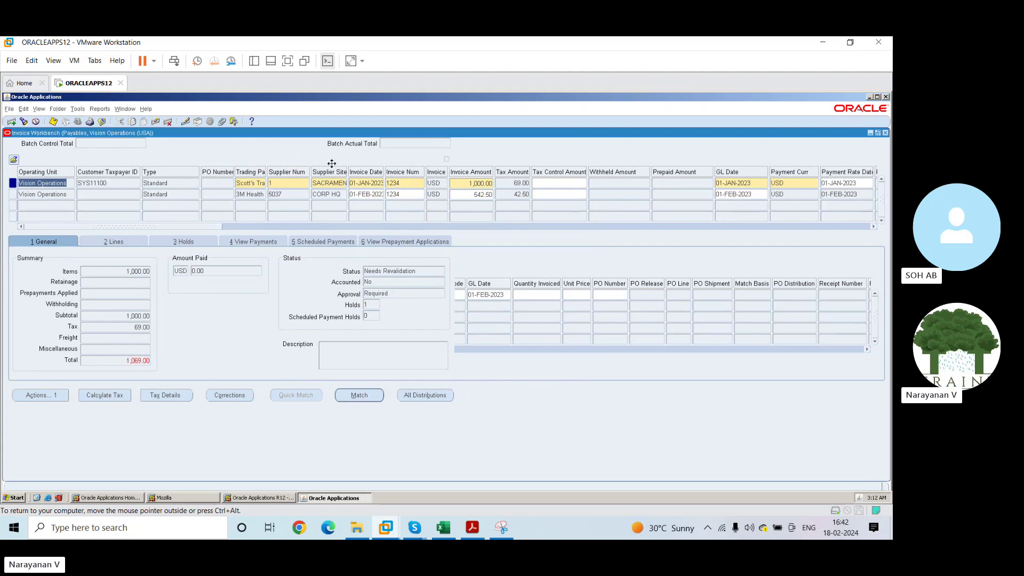
pyautogui.click(885, 134)
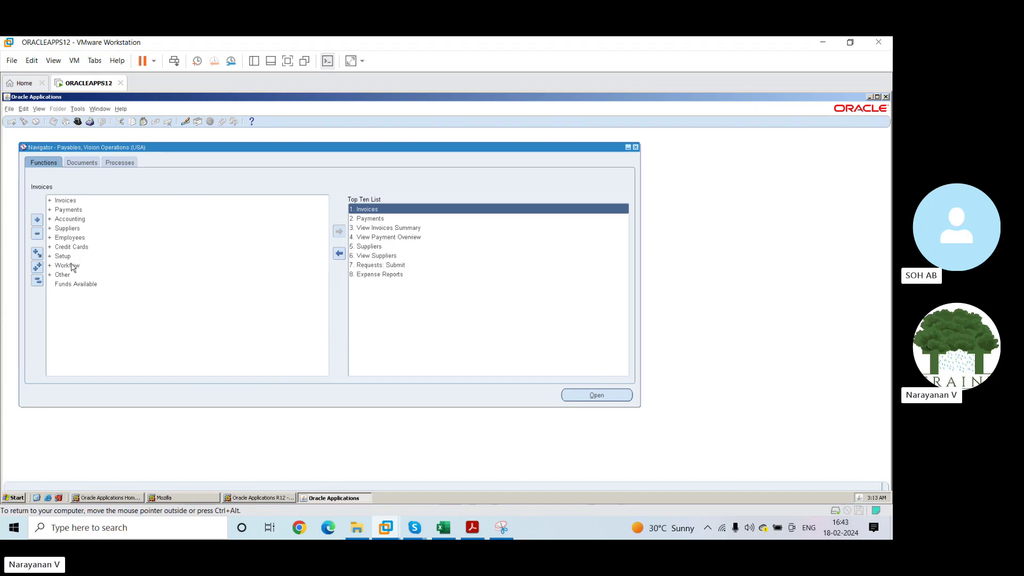
# Open the Accounting Events page under Subledger Accounting, look at its search fields, and close it again.
pyautogui.doubleClick(60, 201)
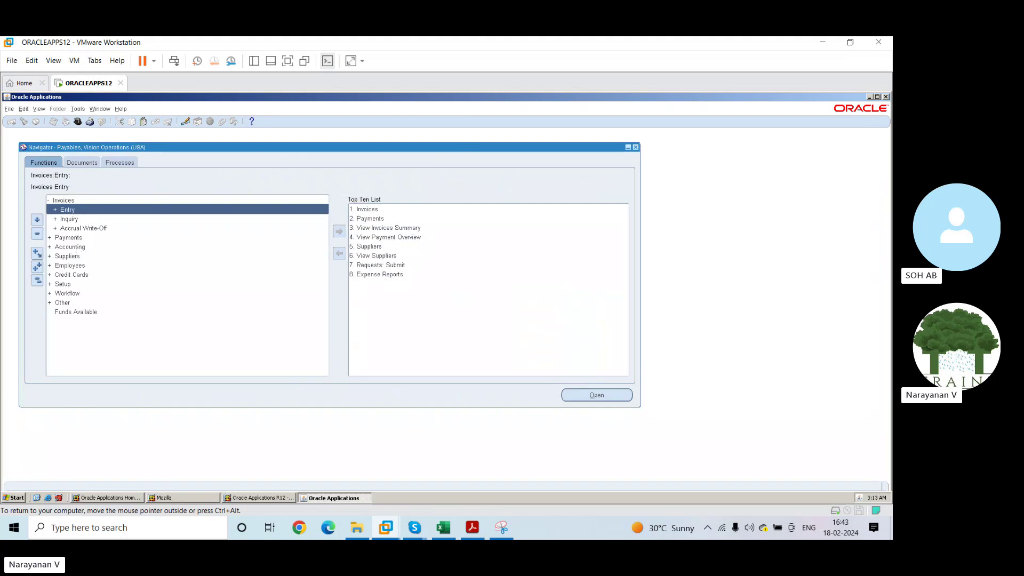
pyautogui.doubleClick(78, 248)
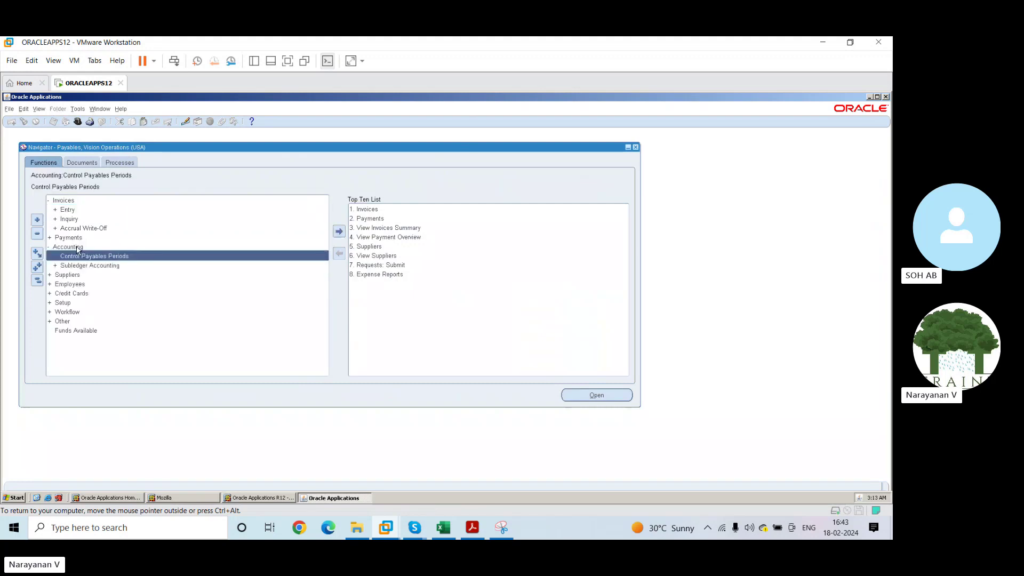
pyautogui.click(104, 267)
pyautogui.doubleClick(103, 267)
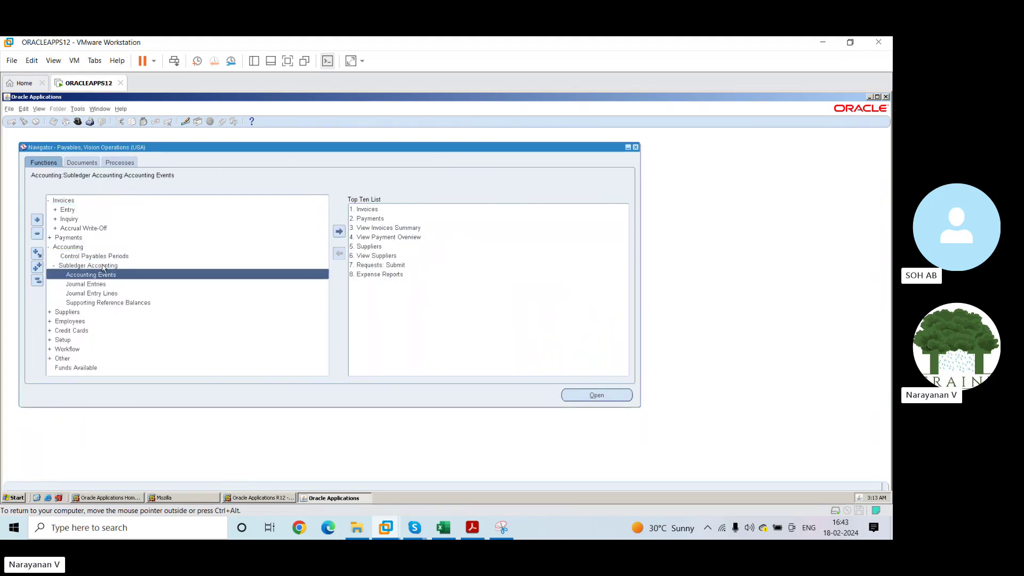
pyautogui.doubleClick(105, 275)
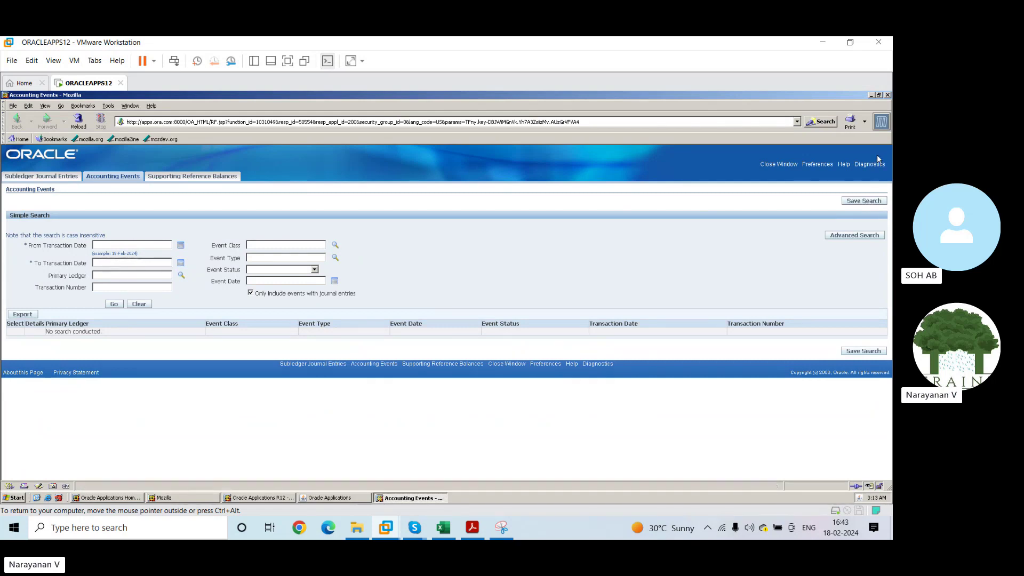
pyautogui.click(773, 164)
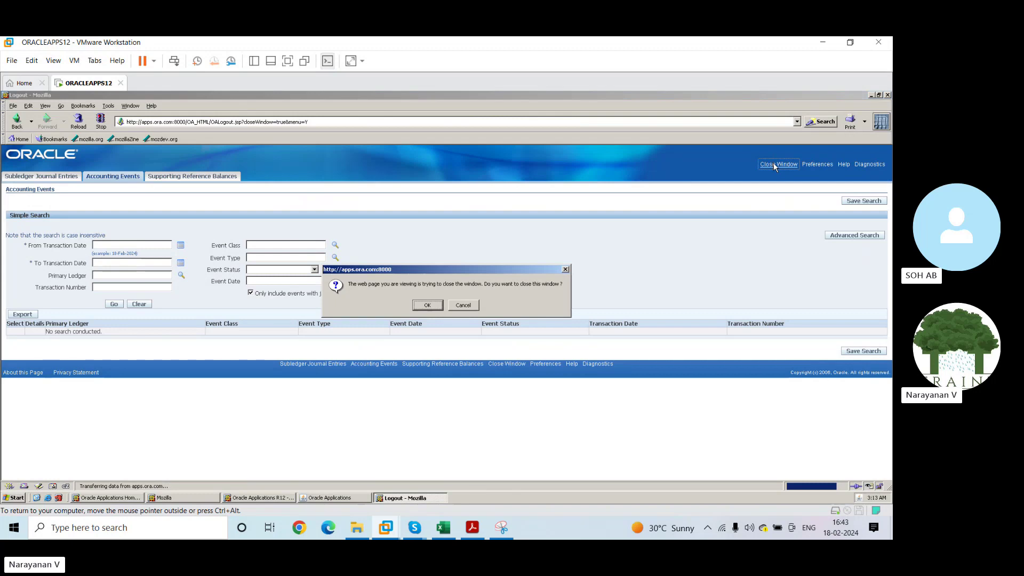
pyautogui.press('Return')
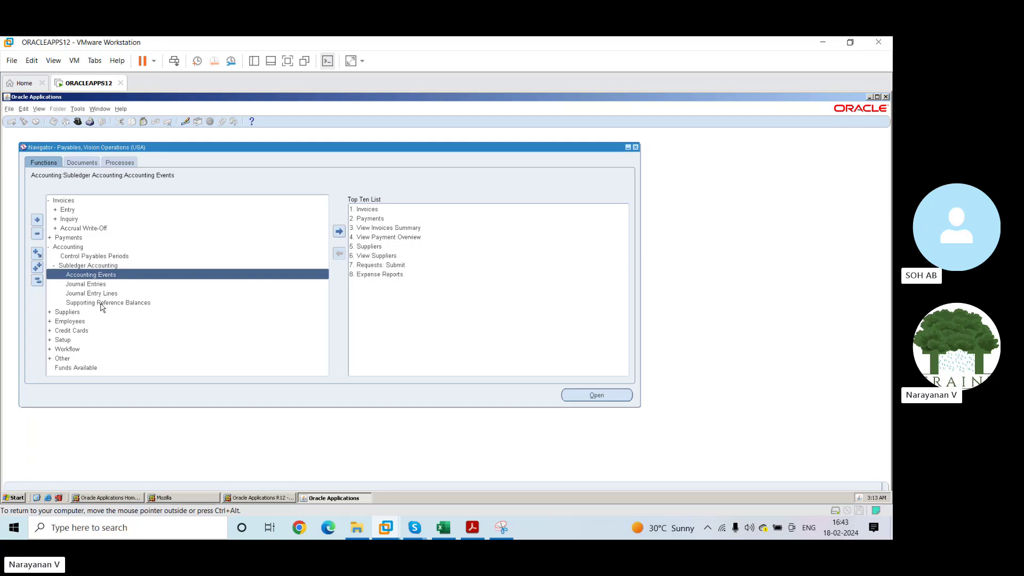
# Open Control Payables Periods for Vision Operations (USA) and review the statuses of the 2021 to 2023 periods.
pyautogui.doubleClick(85, 256)
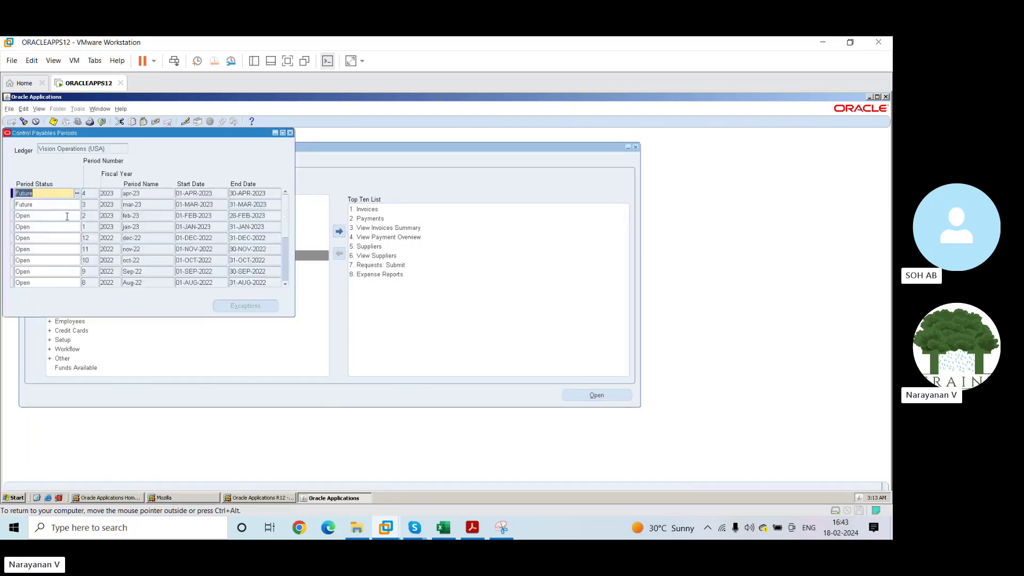
pyautogui.click(55, 283)
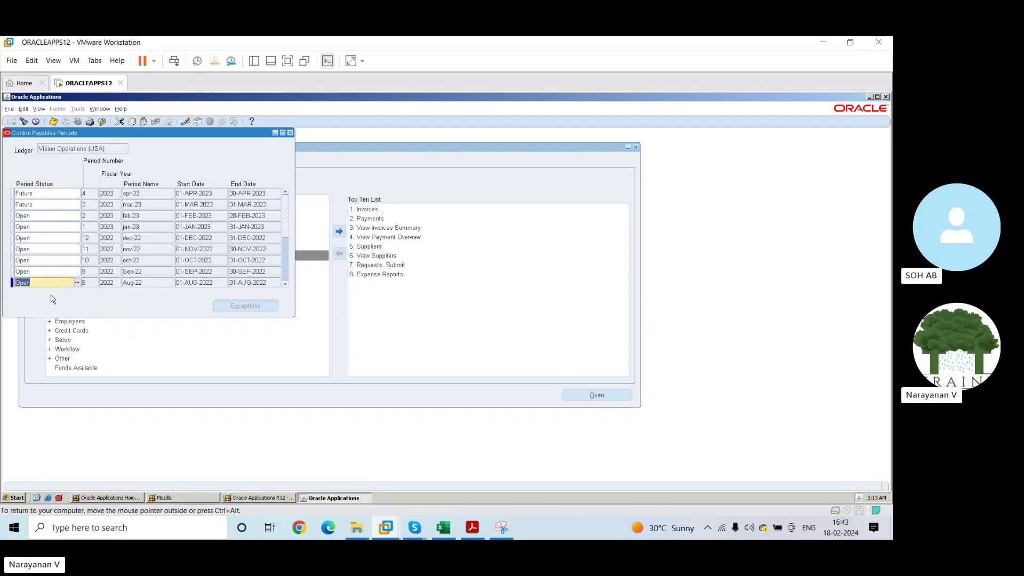
pyautogui.scroll(-3, 52, 301)
pyautogui.scroll(-3, 52, 302)
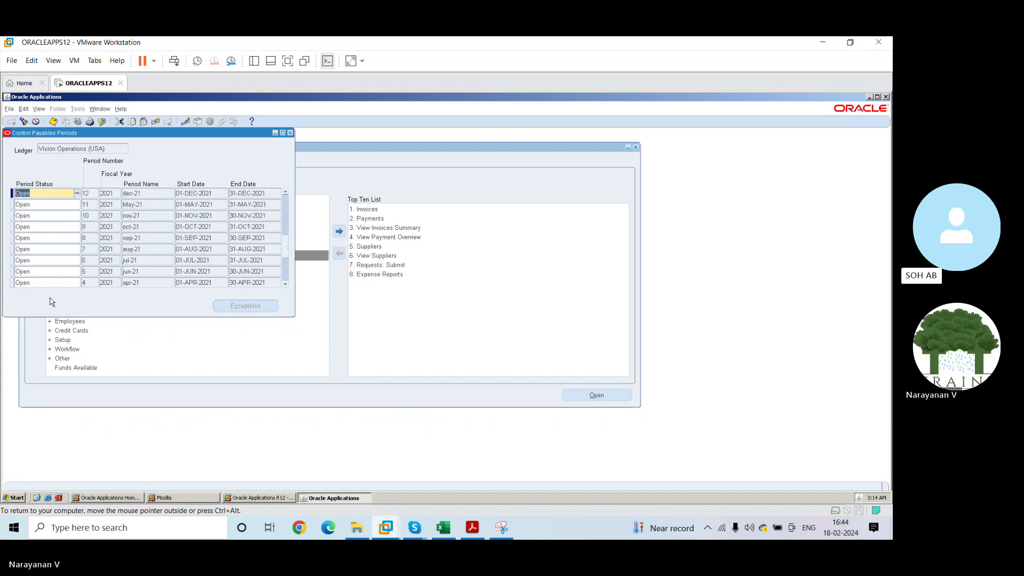
pyautogui.scroll(6, 52, 302)
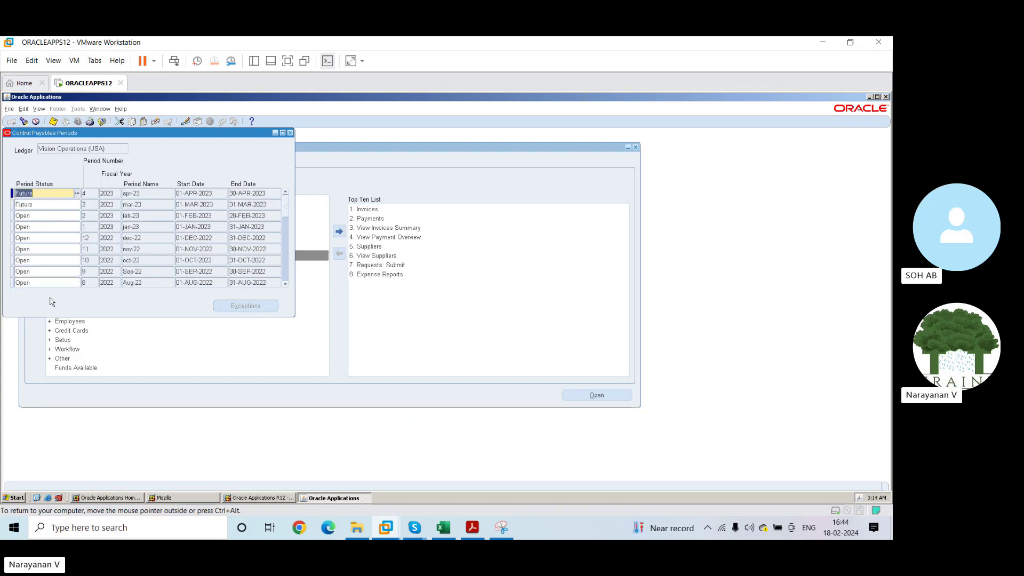
# Try to set the status of the feb-23 payables period to Closed and dismiss the note.
pyautogui.click(37, 216)
pyautogui.write('close')
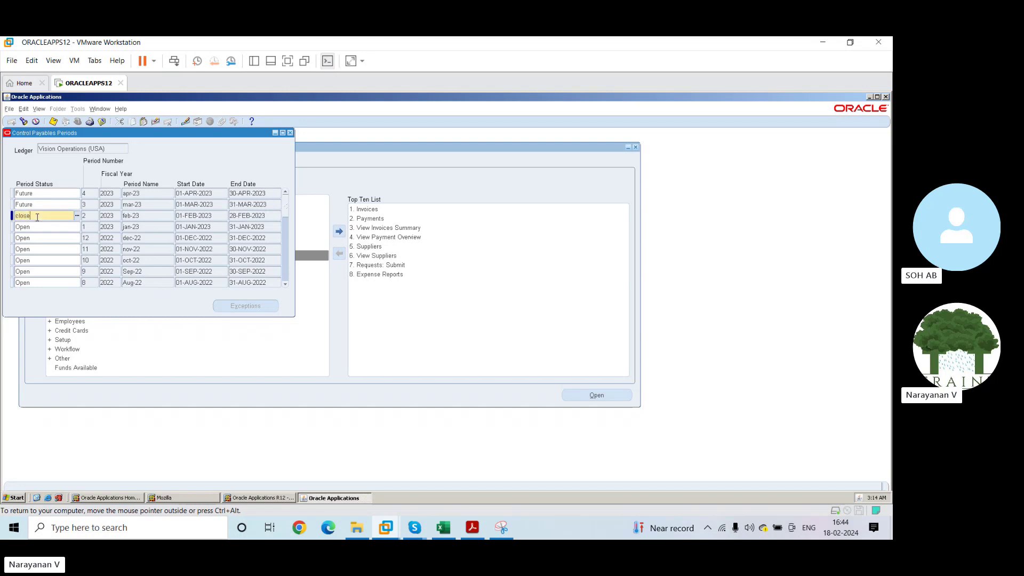
pyautogui.write('d')
pyautogui.press('Tab')
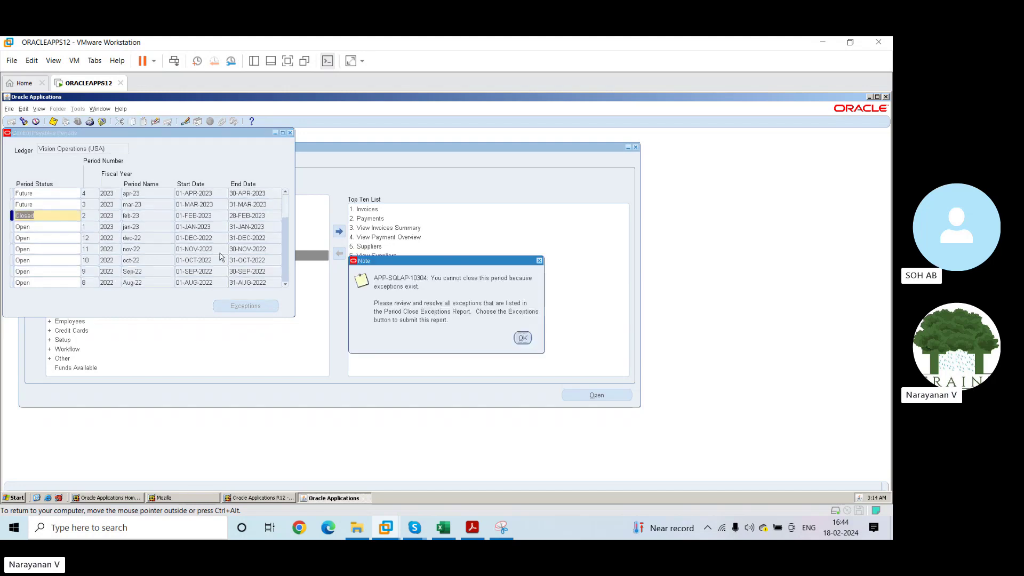
pyautogui.click(522, 338)
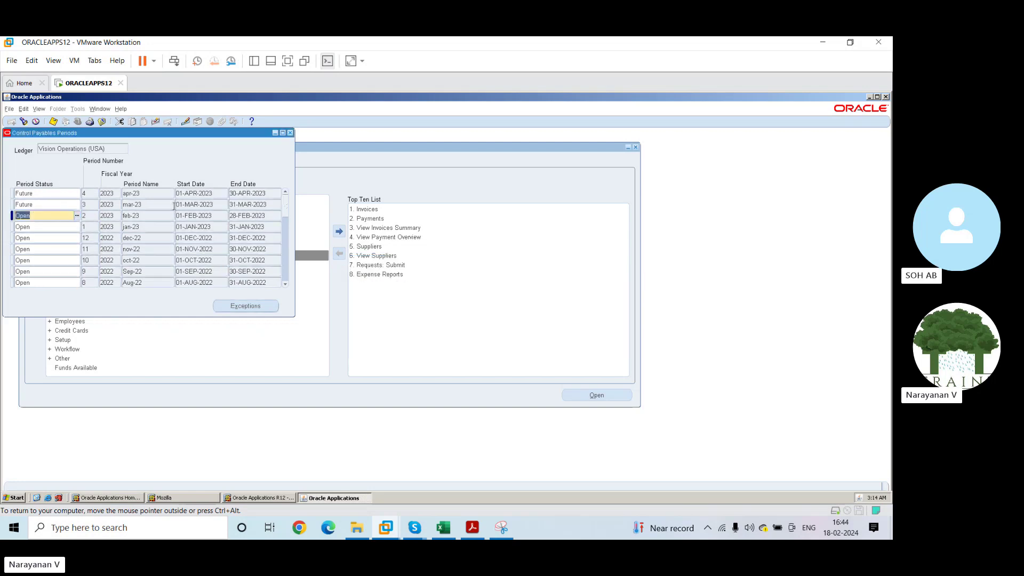
# Retry closing the feb-23 period by choosing Closed from the available period statuses, and dismiss the note.
pyautogui.click(78, 216)
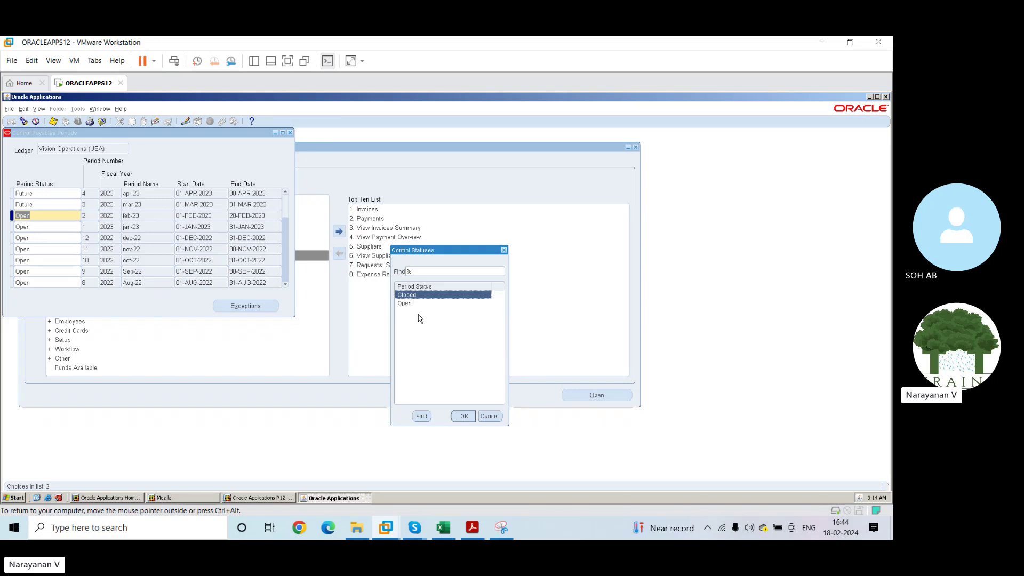
pyautogui.click(463, 417)
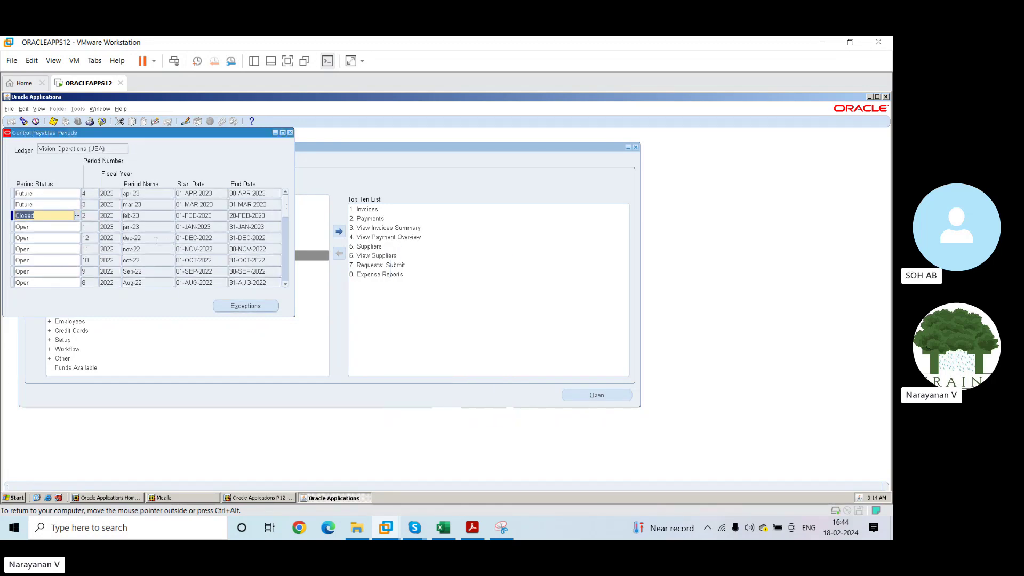
pyautogui.click(246, 308)
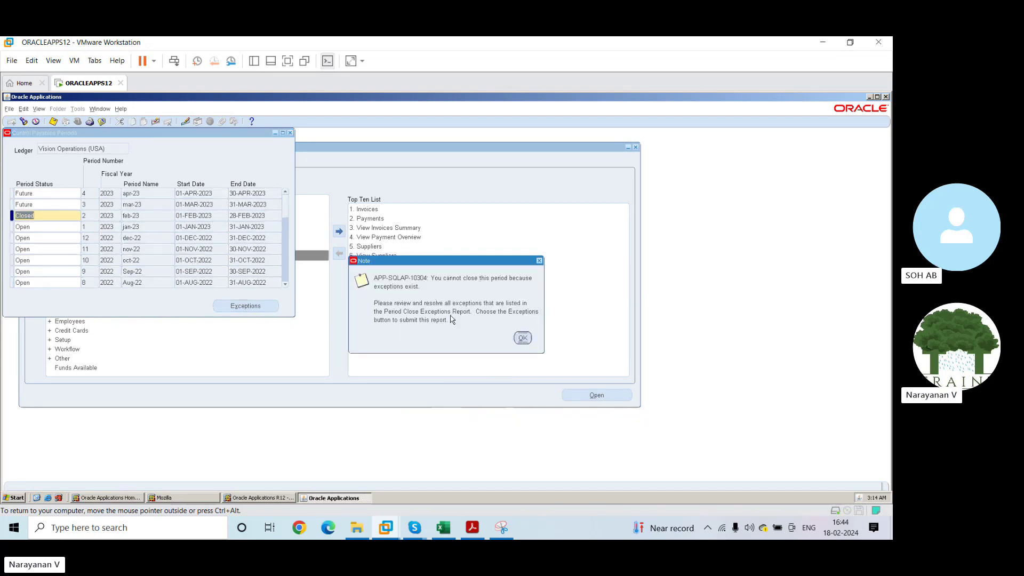
pyautogui.click(523, 338)
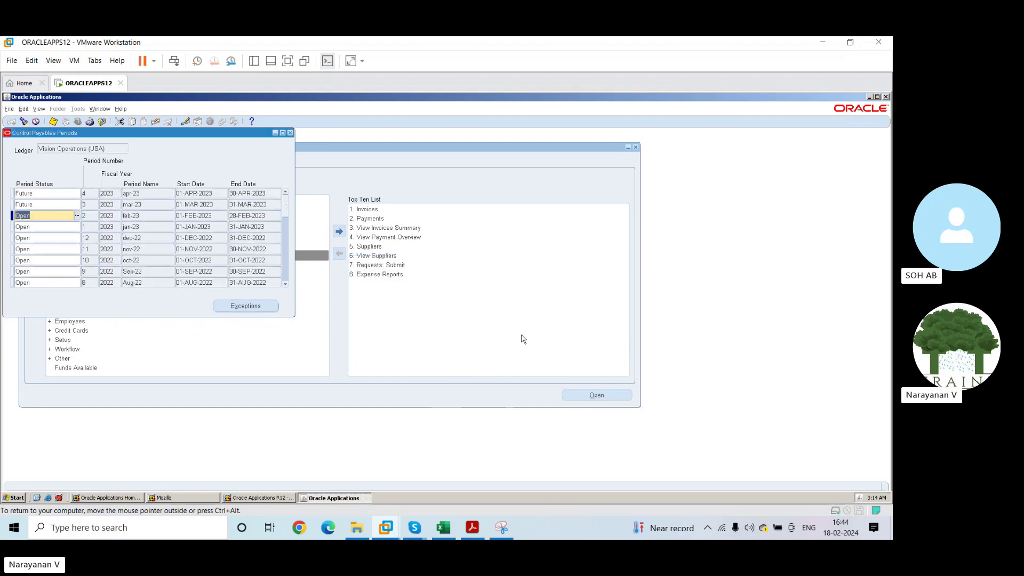
# Submit the Period Close Exceptions Report to review the exceptions for feb-23.
pyautogui.click(241, 307)
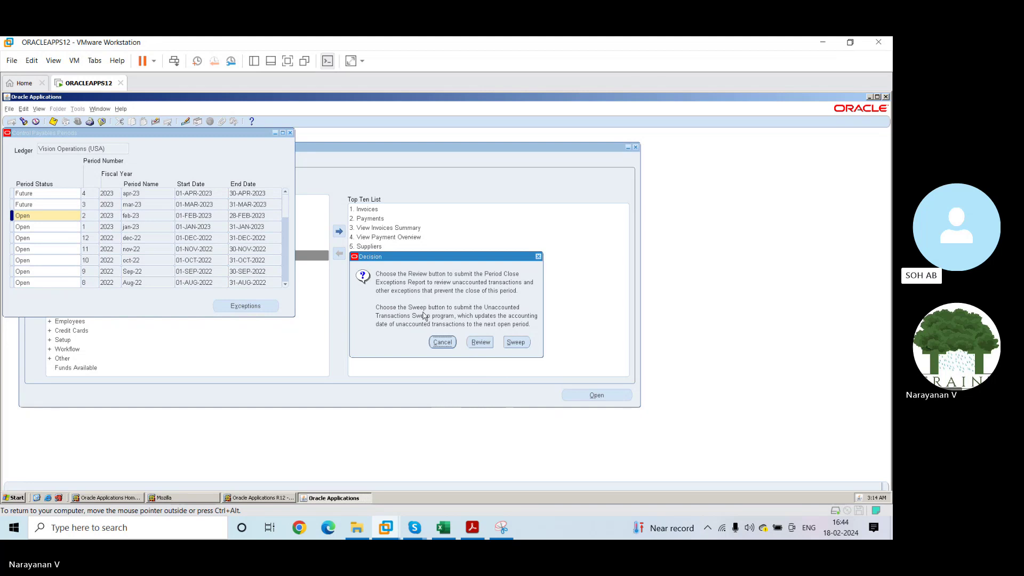
pyautogui.click(480, 342)
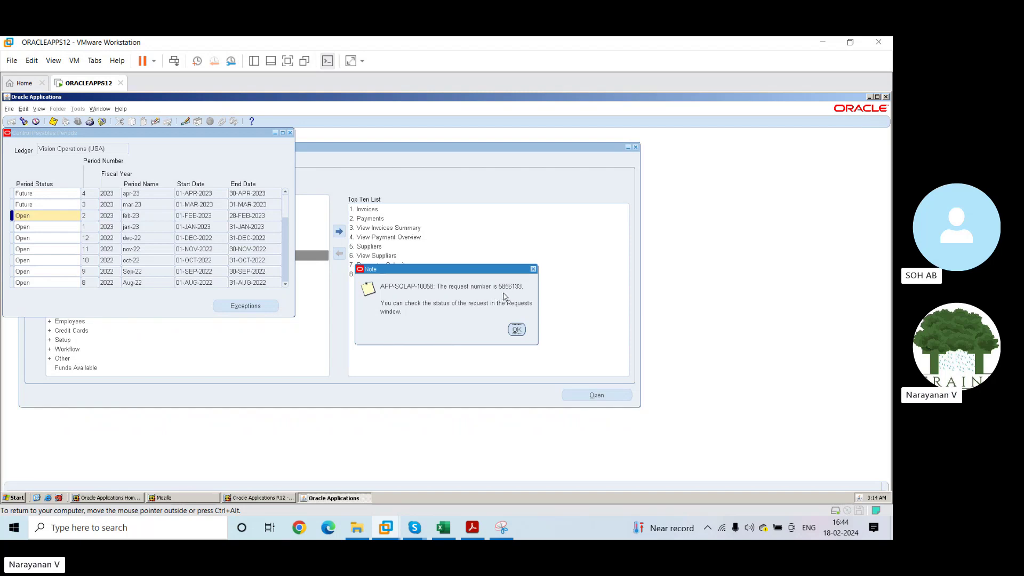
pyautogui.click(519, 330)
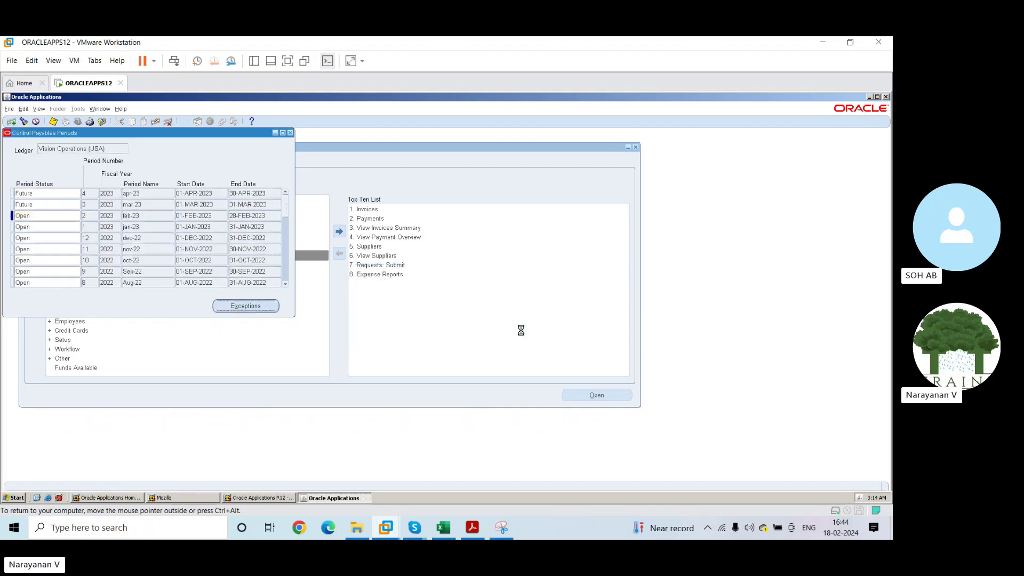
# Find all own requests, refresh them, read the output of the Period Close Exceptions Report, and close the output.
pyautogui.click(40, 110)
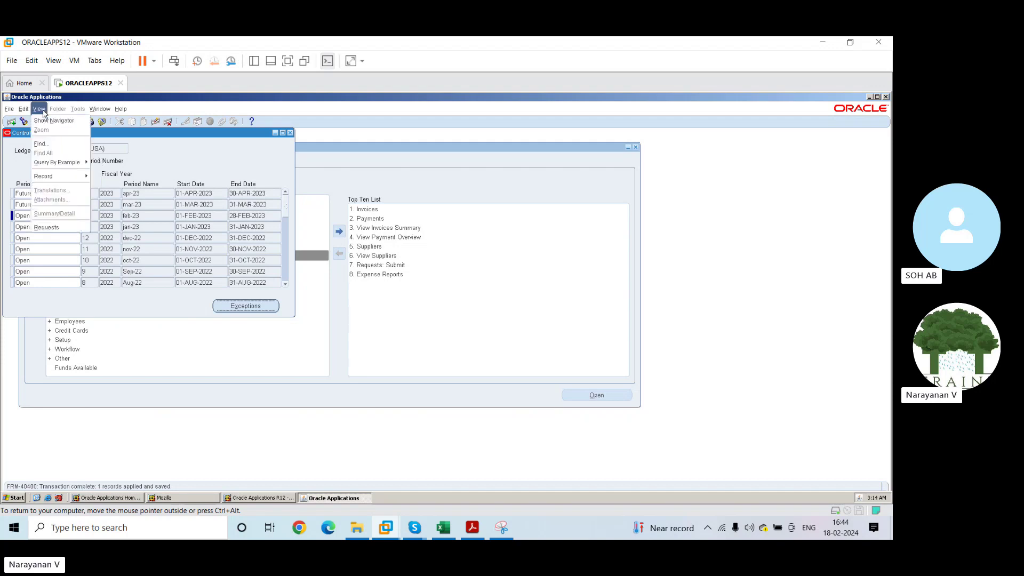
pyautogui.click(56, 226)
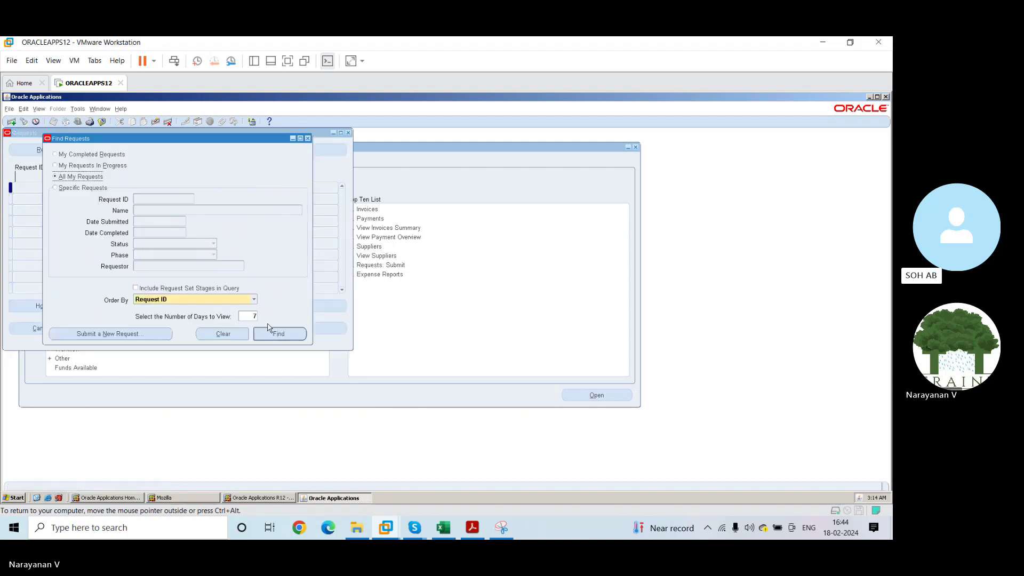
pyautogui.click(266, 334)
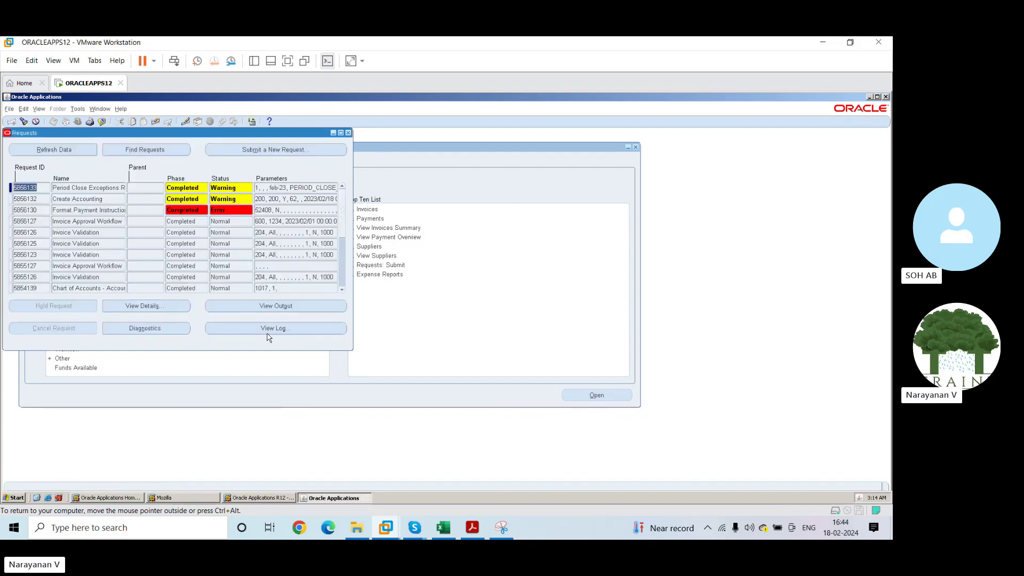
pyautogui.click(60, 151)
pyautogui.click(278, 307)
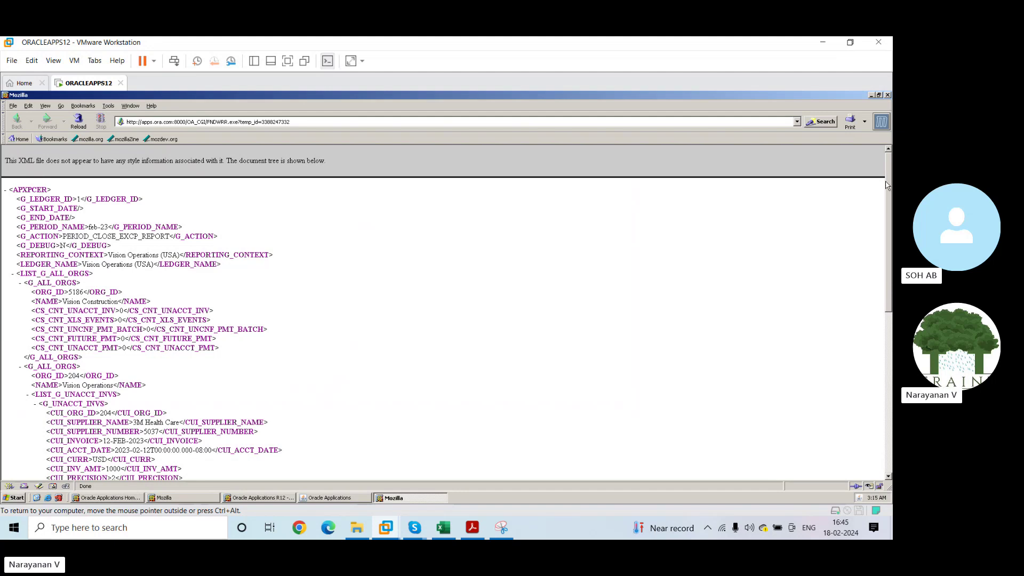
pyautogui.moveTo(890, 227); pyautogui.dragTo(878, 159)
pyautogui.click(886, 96)
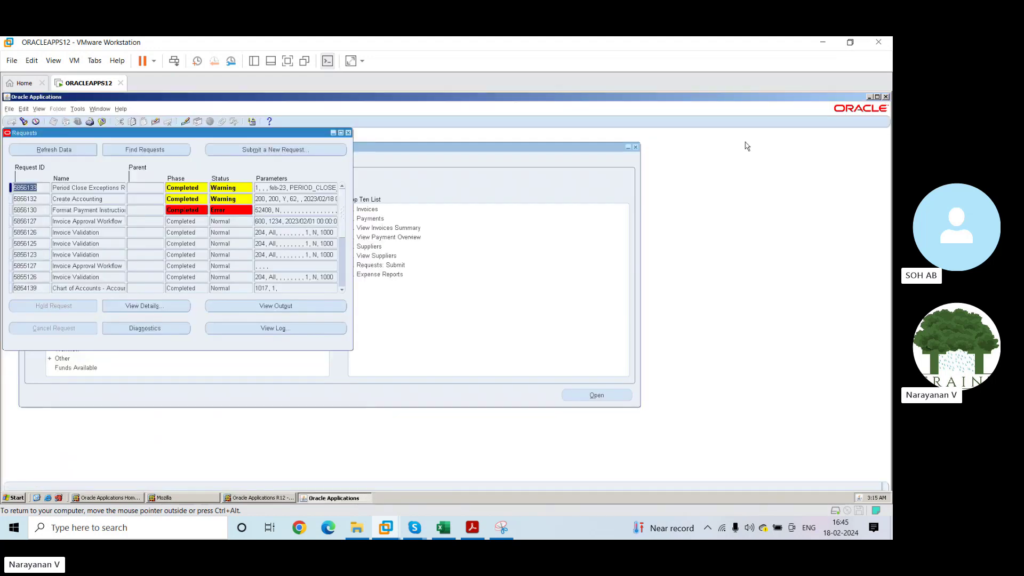
# Refresh the requests again, re-examine the unaccounted invoices in the Period Close Exceptions output, and close it.
pyautogui.click(77, 150)
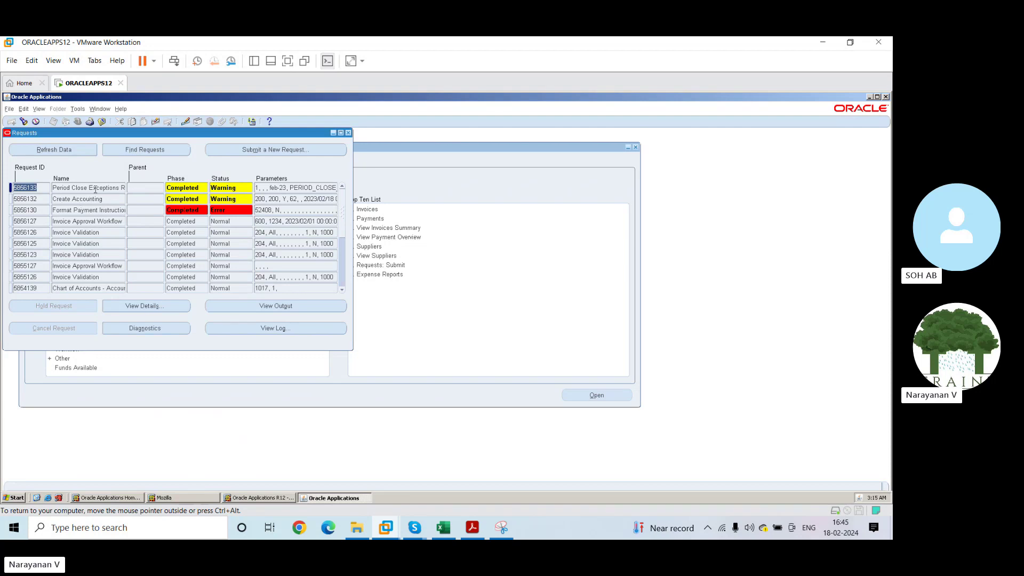
pyautogui.click(263, 310)
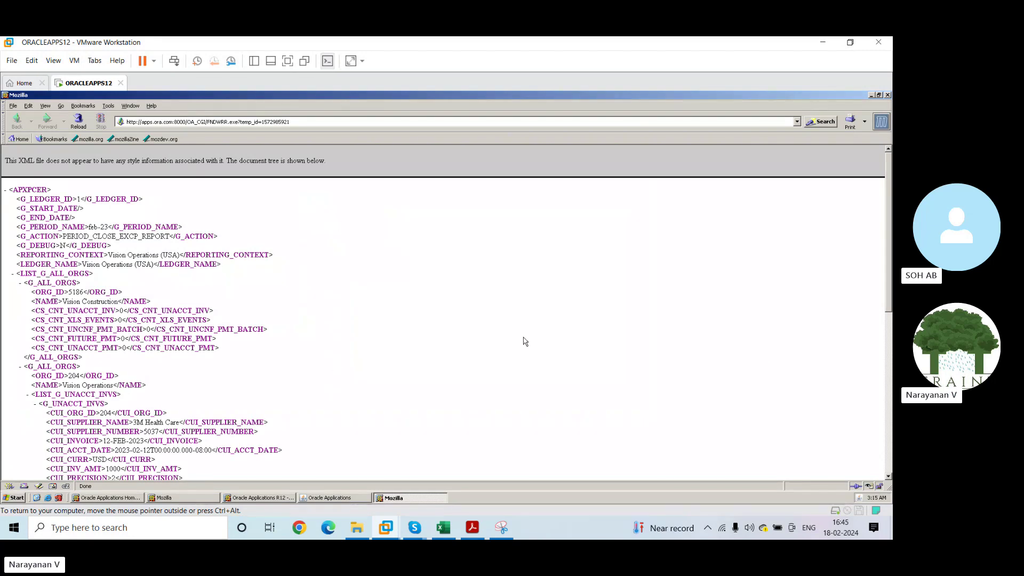
pyautogui.moveTo(892, 293); pyautogui.dragTo(858, 180)
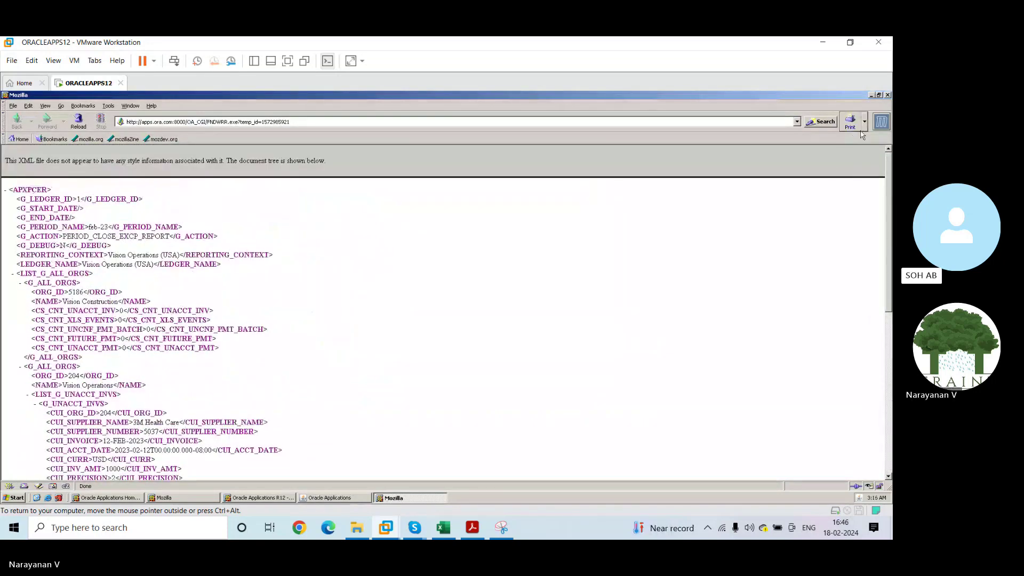
pyautogui.click(887, 96)
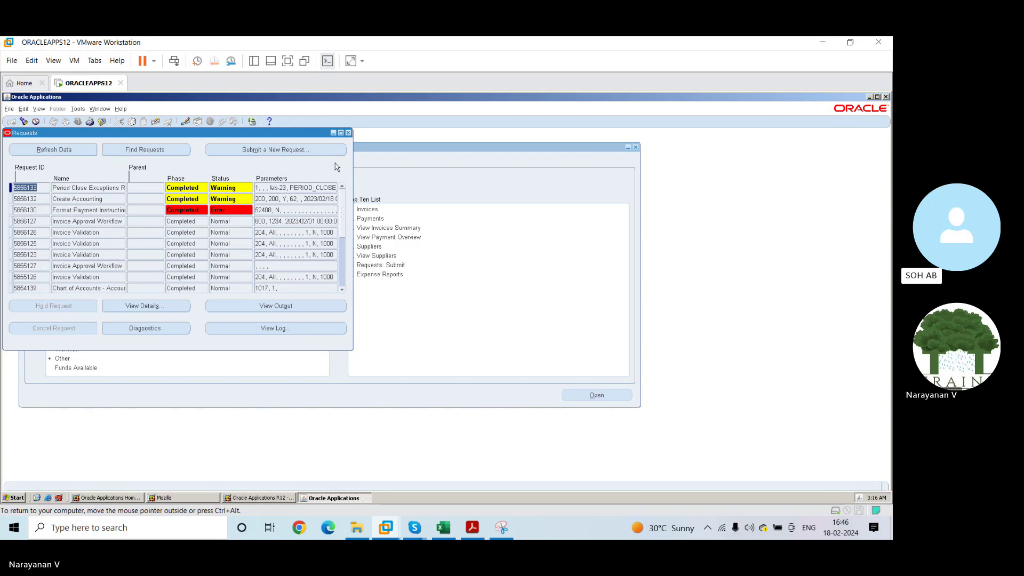
pyautogui.press('Delete')
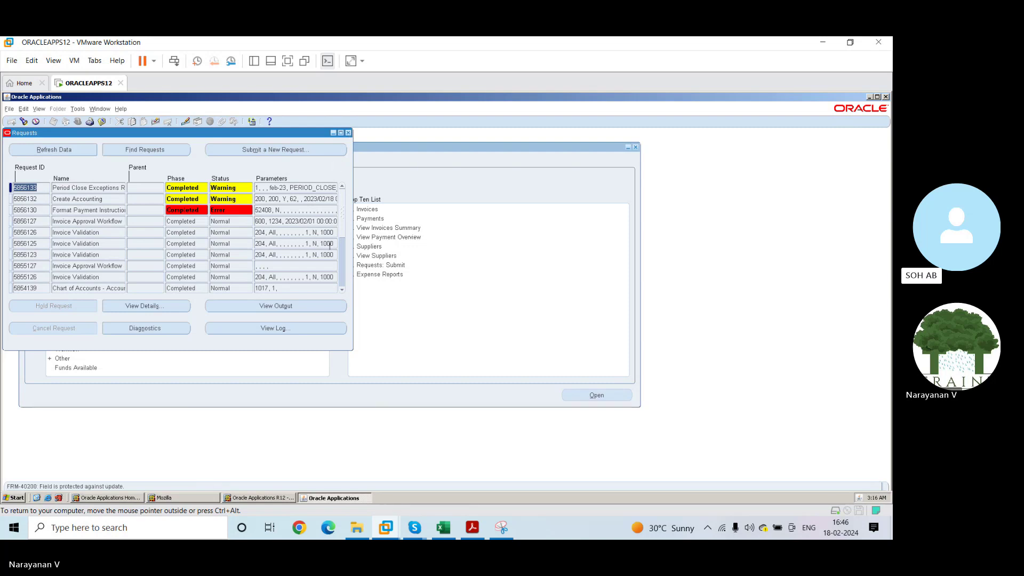
# Switch to Snipping Tool and capture a new snip of the Requests window listing the Period Close Exceptions request.
pyautogui.click(501, 528)
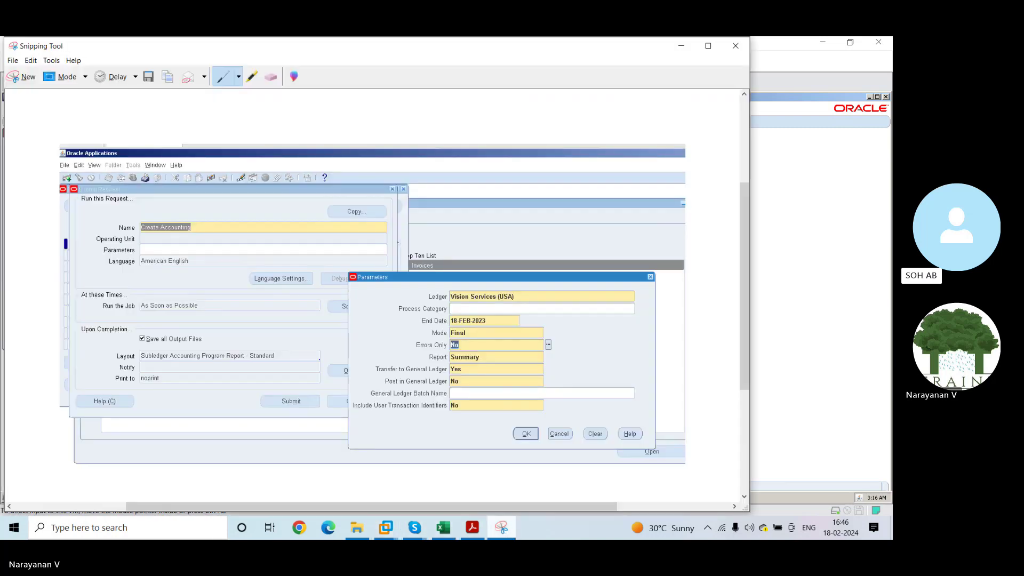
pyautogui.click(23, 80)
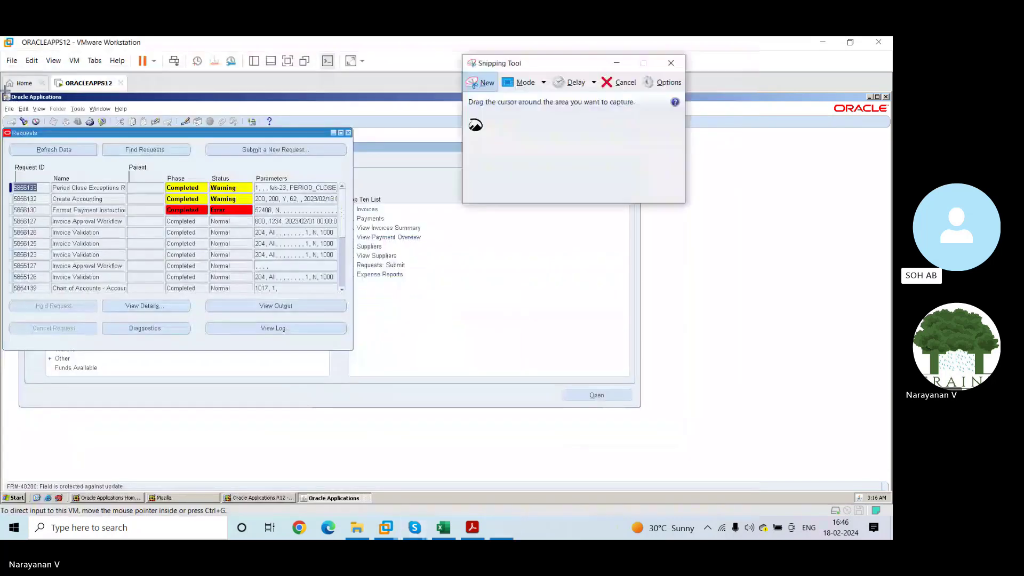
pyautogui.moveTo(3, 90); pyautogui.dragTo(434, 350)
# Switch to the Excel workbook and paste the Requests window snip at cell A53 of the AP sheet, below the existing screenshots.
pyautogui.click(443, 528)
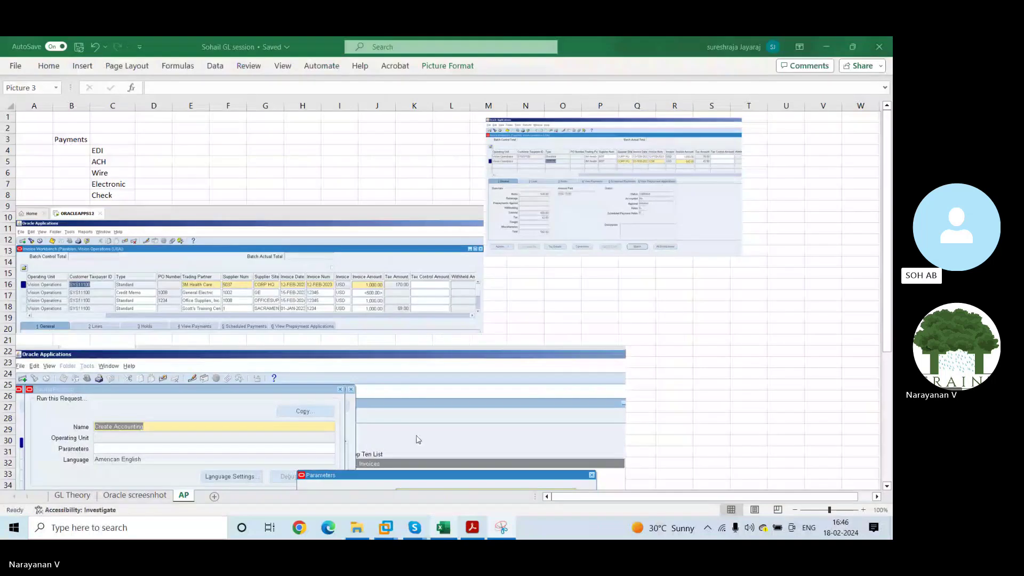
pyautogui.click(666, 292)
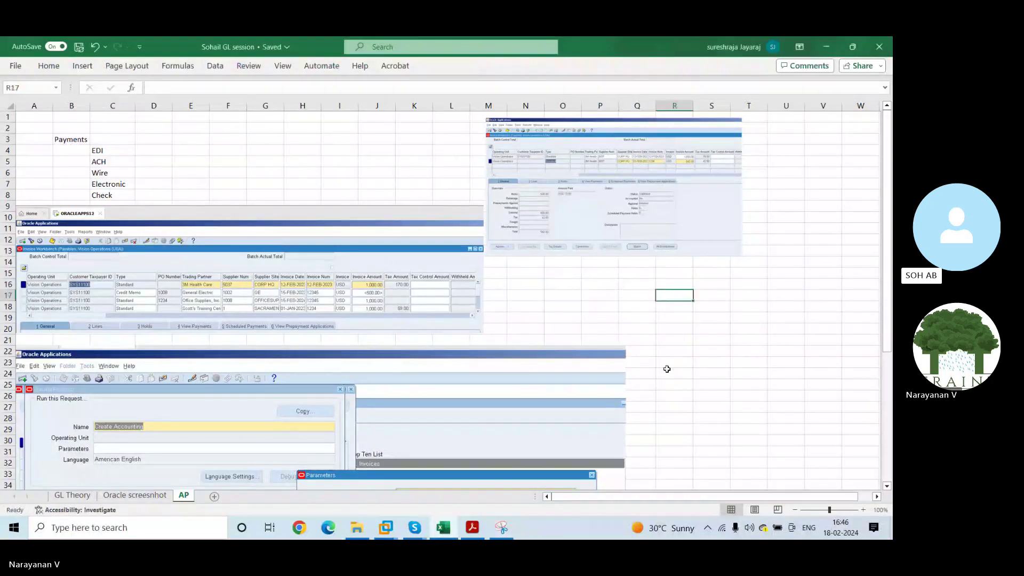
pyautogui.press('Right')
pyautogui.press('Down')
pyautogui.press('Down')
pyautogui.press('Down')
pyautogui.press('Down')
pyautogui.press('Down')
pyautogui.press('Down')
pyautogui.press('Down')
pyautogui.press('Down')
pyautogui.press('Down')
pyautogui.press('Down')
pyautogui.press('Down')
pyautogui.press('Down')
pyautogui.press('Down')
pyautogui.press('Down')
pyautogui.press('Down')
pyautogui.press('Down')
pyautogui.press('Down')
pyautogui.press('Down')
pyautogui.press('Down')
pyautogui.press('Down')
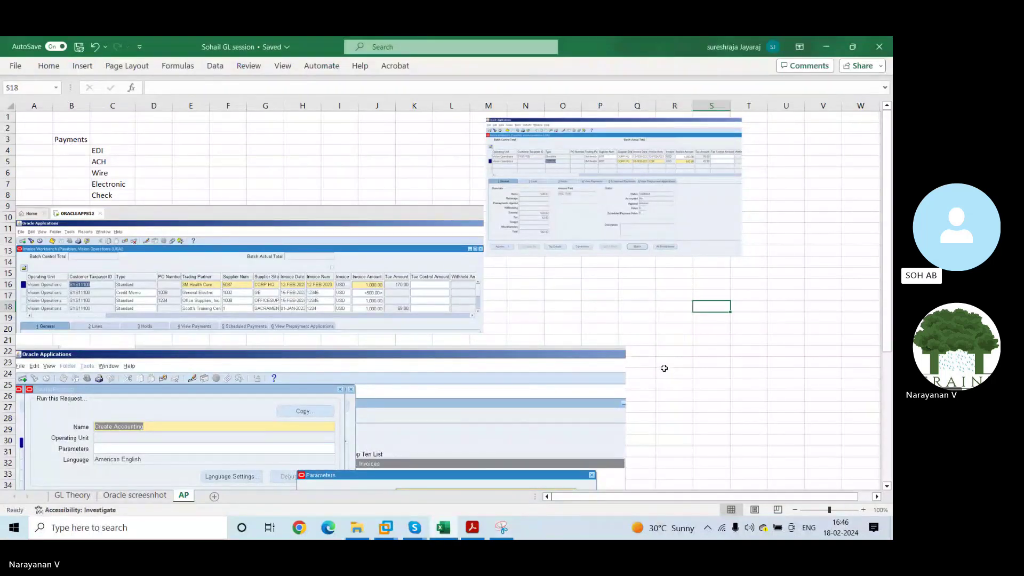
pyautogui.press('Down')
pyautogui.press('Down')
pyautogui.press('Down')
pyautogui.press('Down')
pyautogui.press('Down')
pyautogui.press('Down')
pyautogui.press('Down')
pyautogui.press('Down')
pyautogui.press('Down')
pyautogui.press('Down')
pyautogui.press('Down')
pyautogui.press('Down')
pyautogui.press('Down')
pyautogui.press('Down')
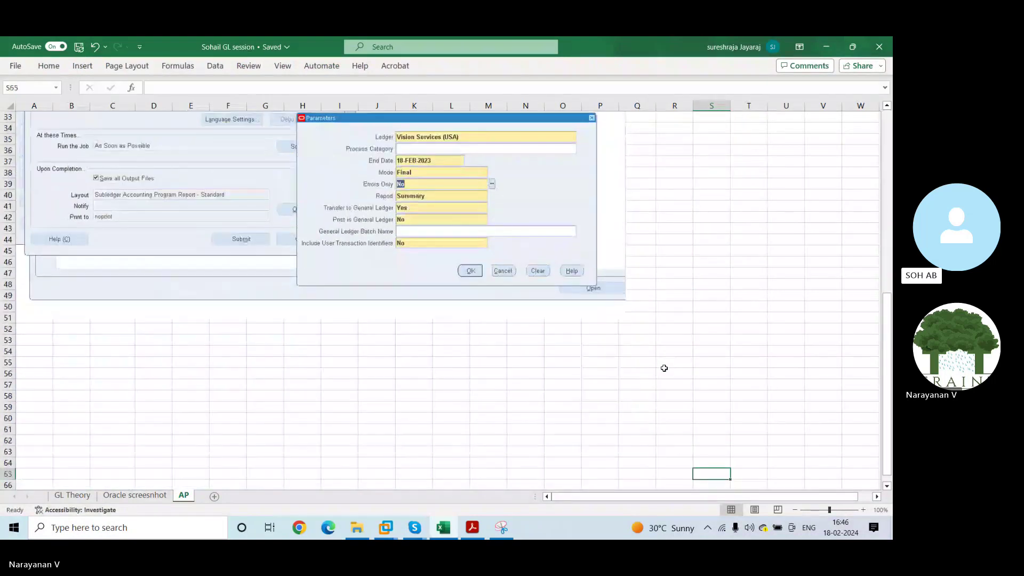
pyautogui.click(34, 341)
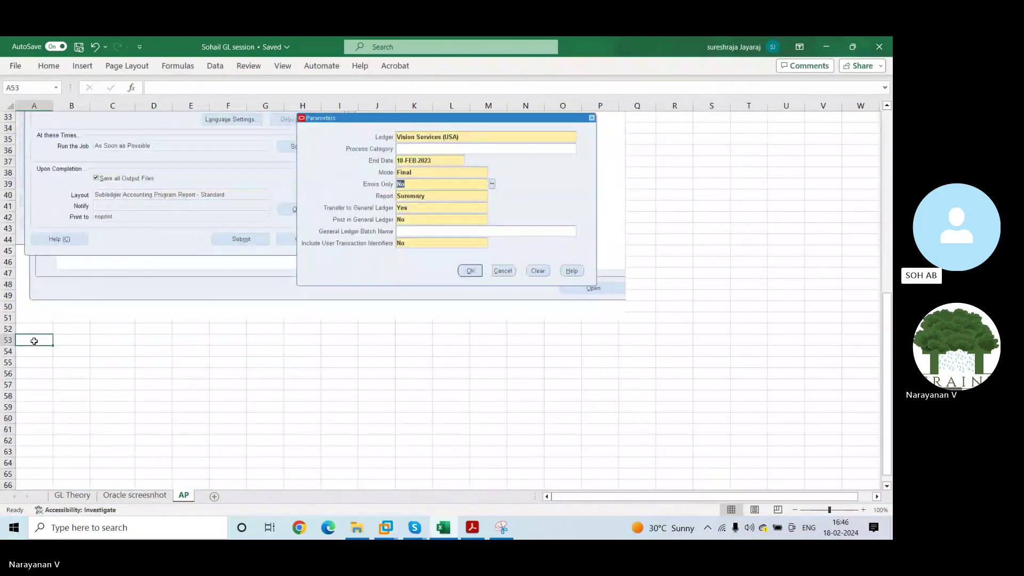
pyautogui.hotkey('ctrl', 'v')
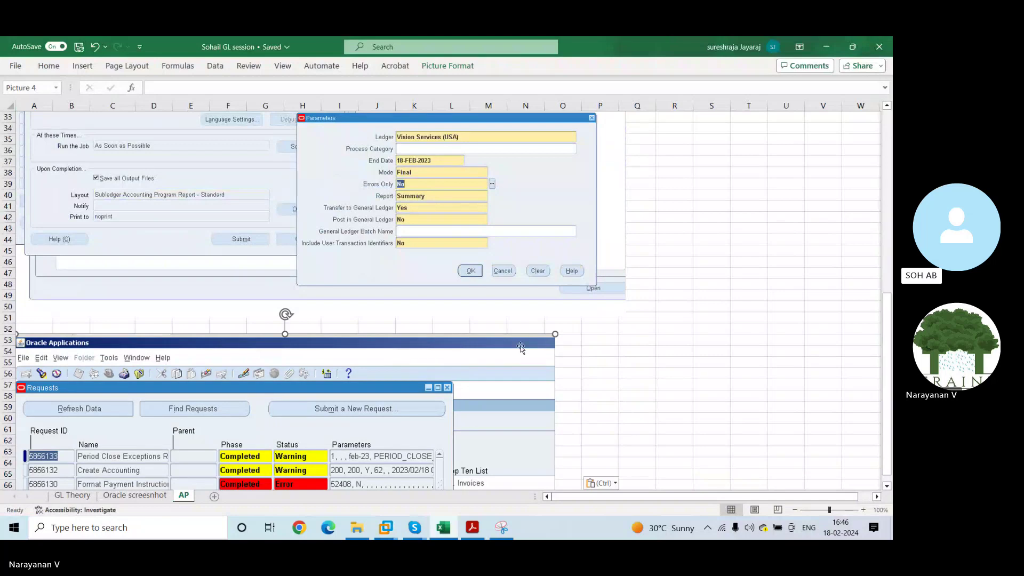
# Shrink the pasted Requests picture to about columns A to F, move it up to row 52, and minimize Snipping Tool.
pyautogui.moveTo(555, 334); pyautogui.dragTo(238, 357)
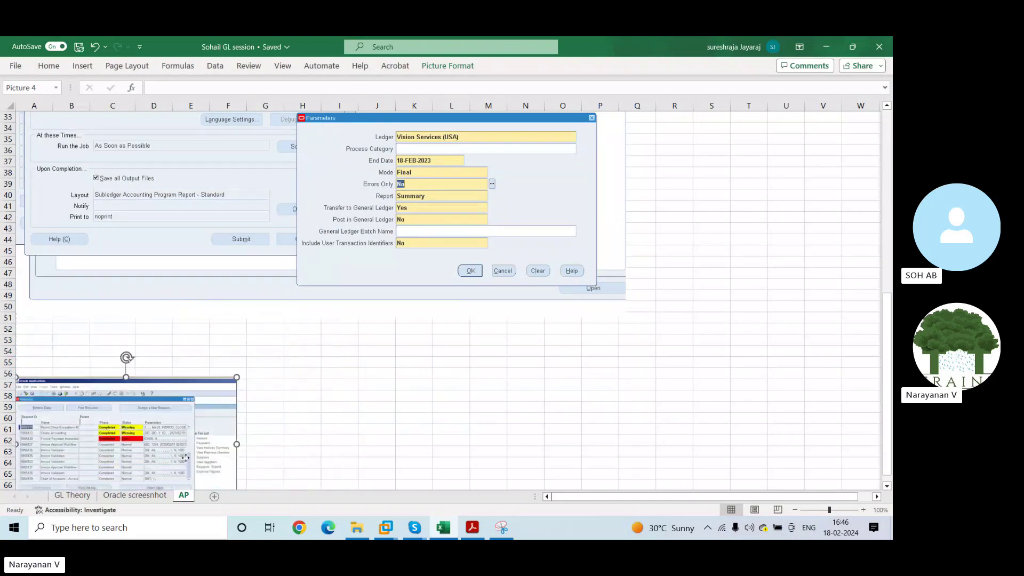
pyautogui.moveTo(185, 453); pyautogui.dragTo(188, 410)
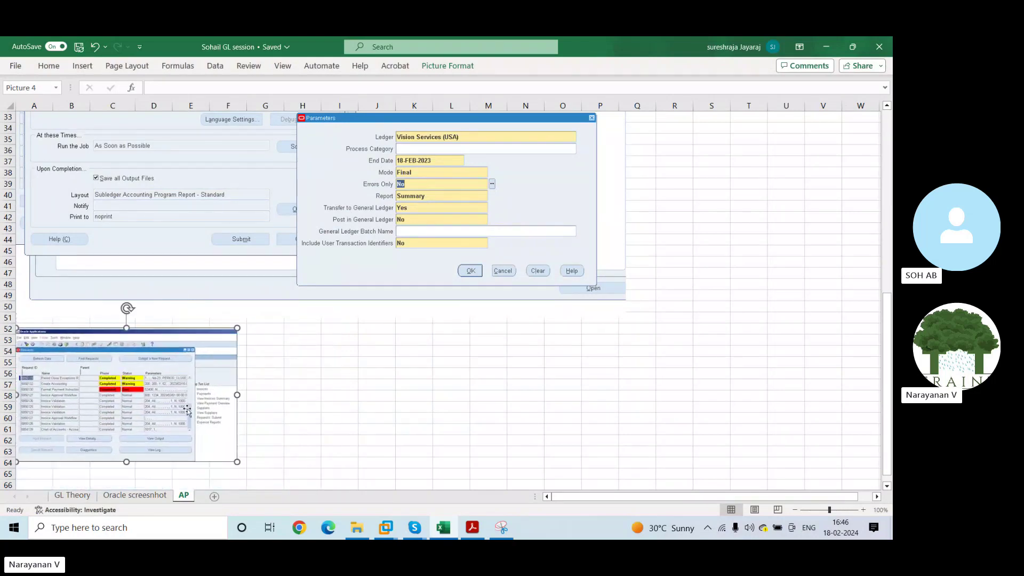
pyautogui.hotkey('alt', 'Tab')
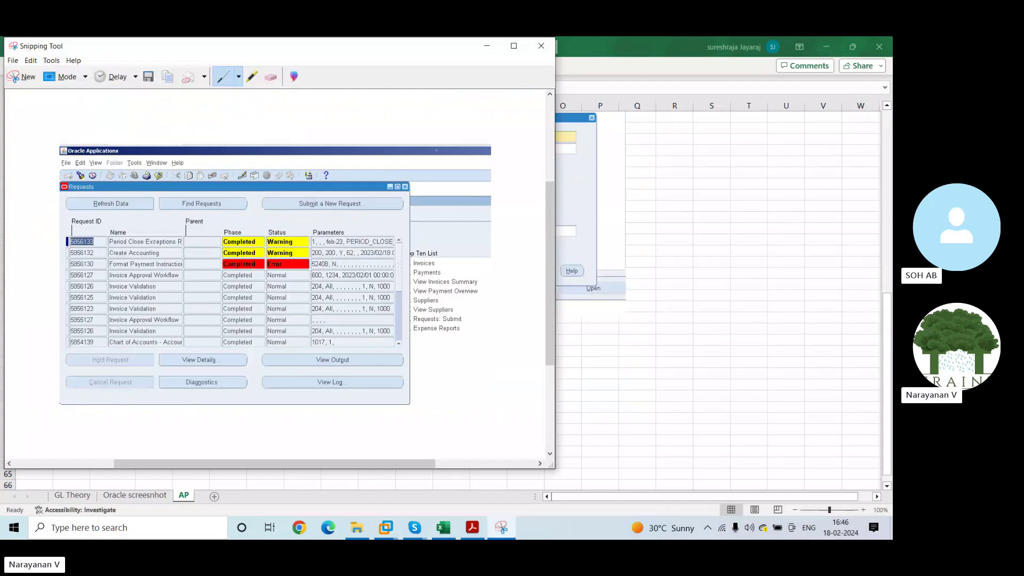
pyautogui.click(487, 46)
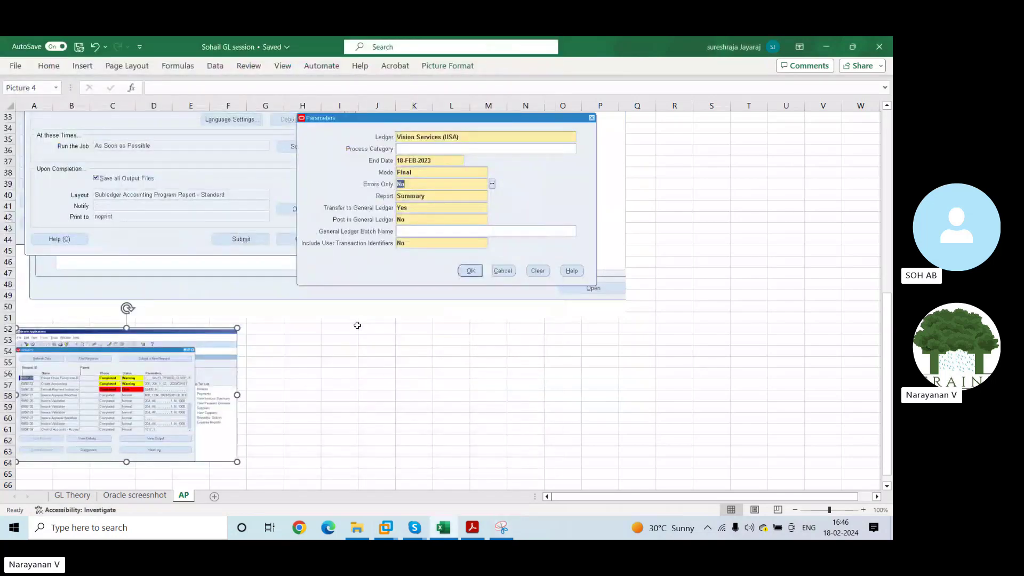
pyautogui.click(357, 325)
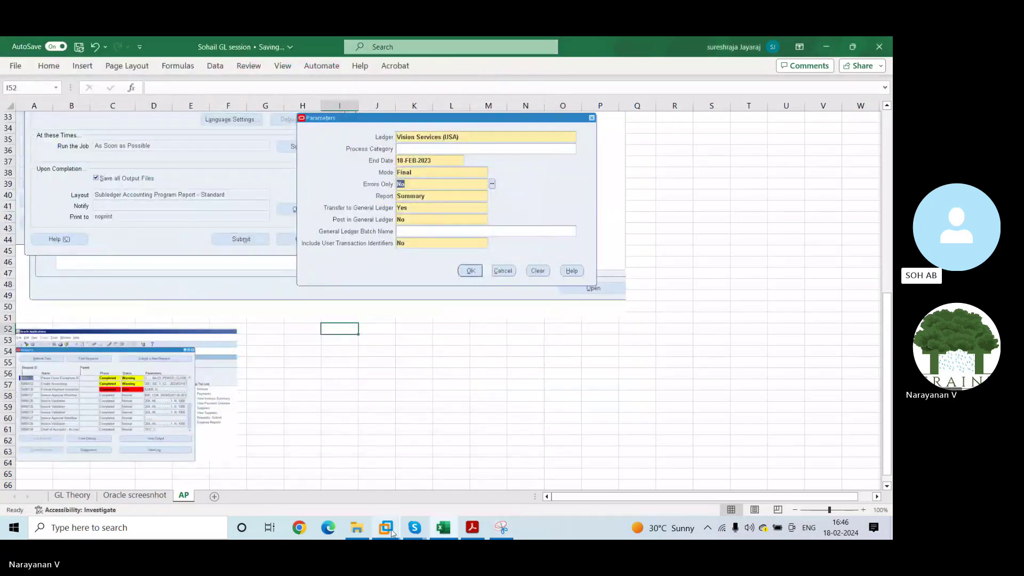
# Switch to the Oracle Applications virtual machine, close the Requests and Control Payables Periods windows, and reopen Control Payables Periods.
pyautogui.moveTo(392, 534)
pyautogui.click(409, 457)
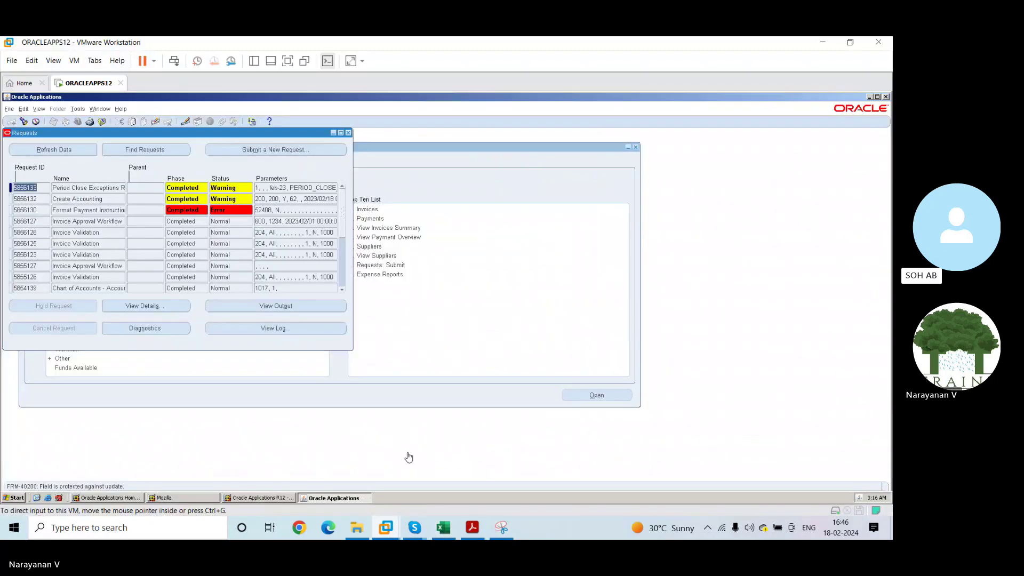
pyautogui.click(348, 133)
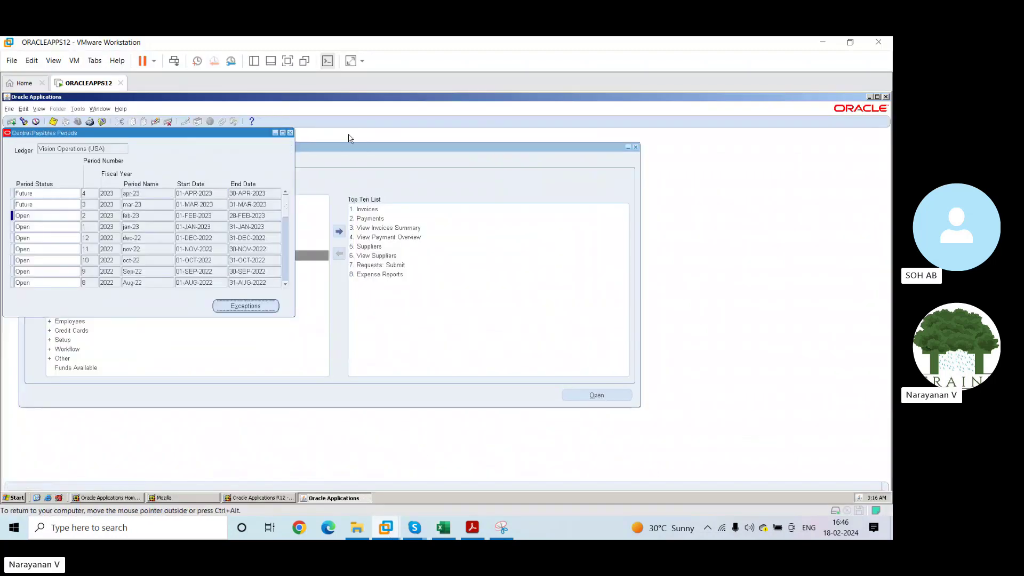
pyautogui.click(291, 133)
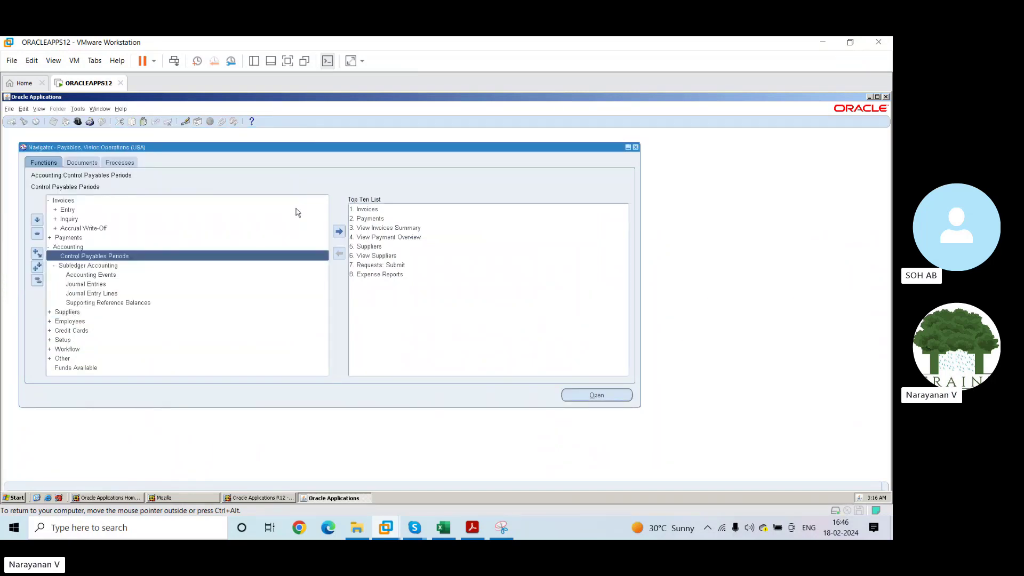
pyautogui.doubleClick(285, 256)
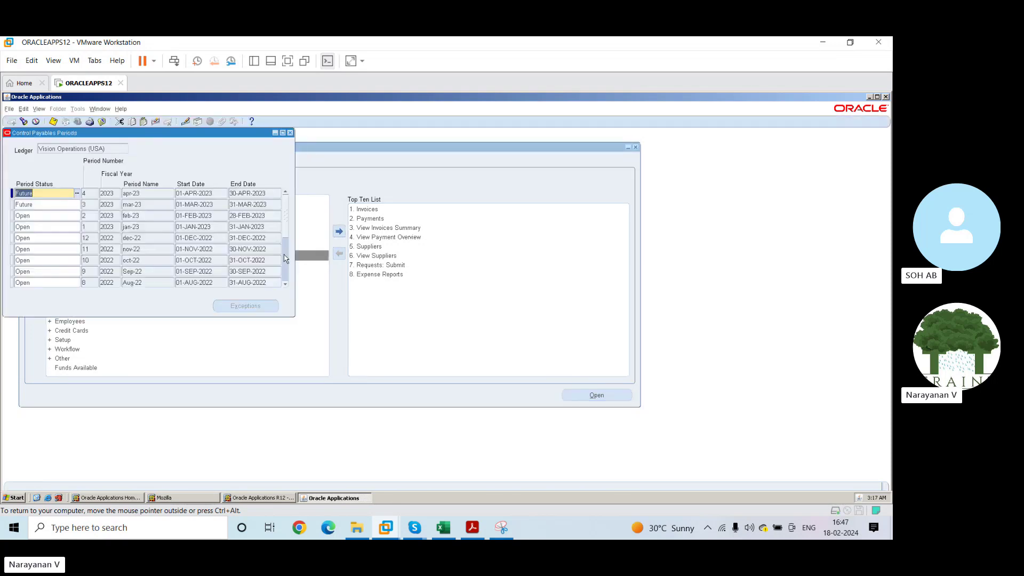
# Switch to Snipping Tool, capture a new snip of the Control Payables Periods window, and minimize the tool.
pyautogui.click(501, 527)
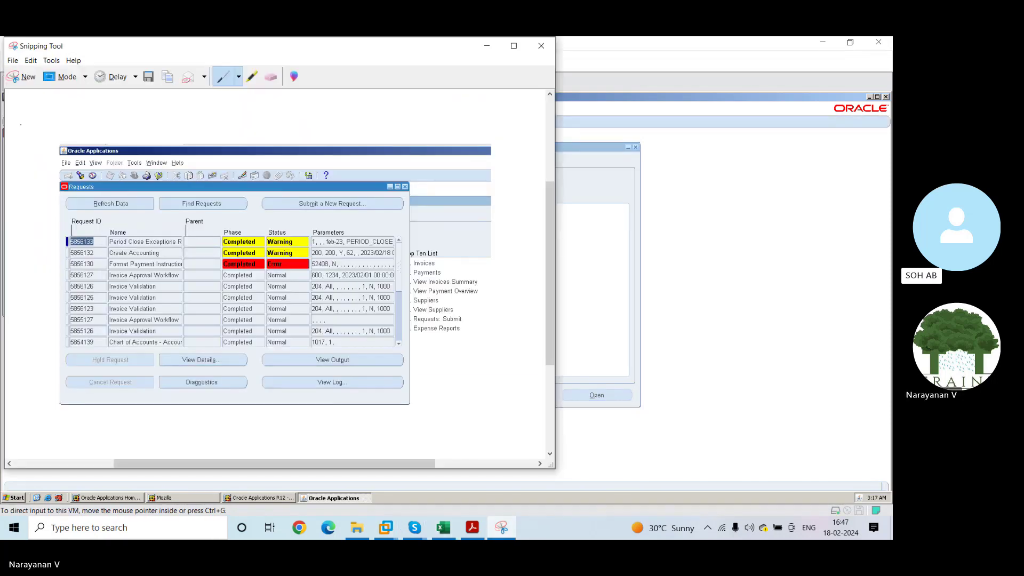
pyautogui.click(16, 77)
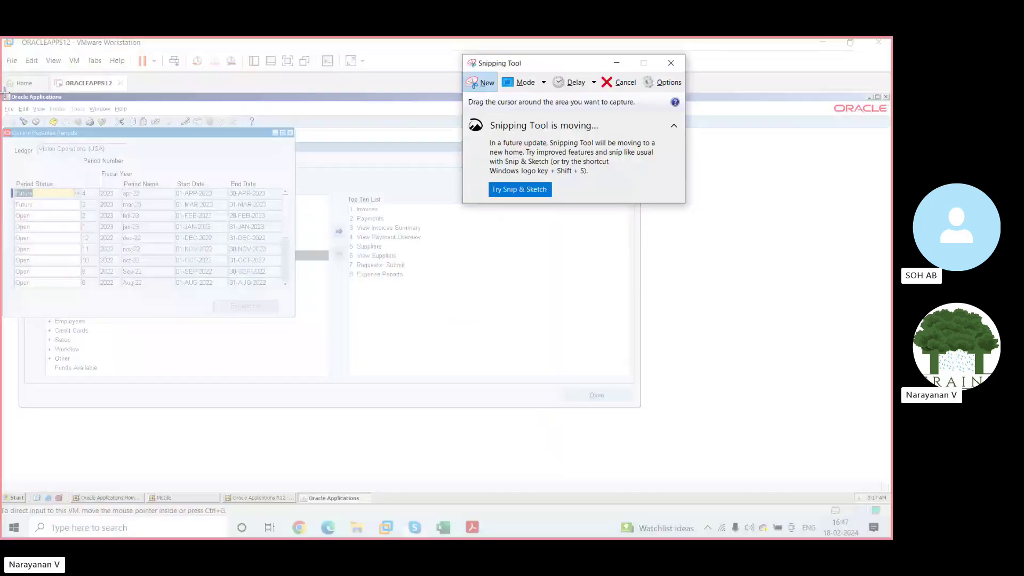
pyautogui.click(487, 80)
pyautogui.moveTo(3, 92); pyautogui.dragTo(267, 291)
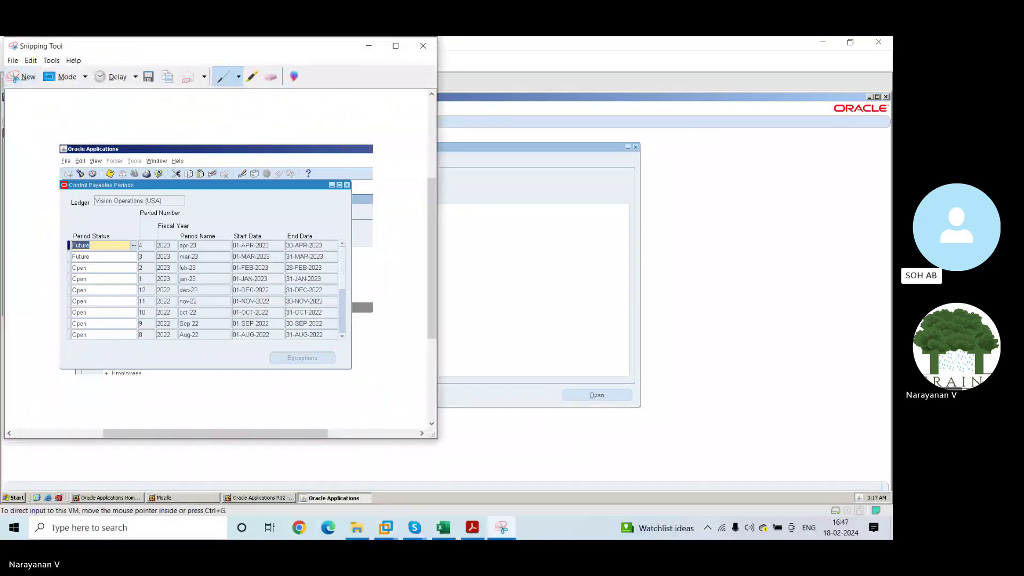
pyautogui.click(370, 47)
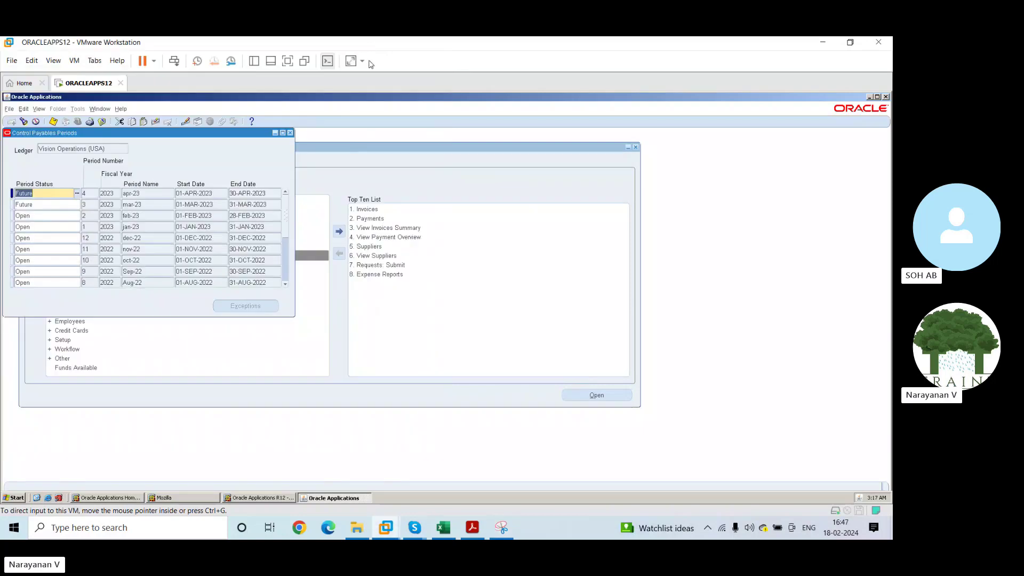
# Switch to Excel, paste the Control Payables Periods snip, reduce its size, and place it beside the Requests picture at row 52.
pyautogui.moveTo(445, 530)
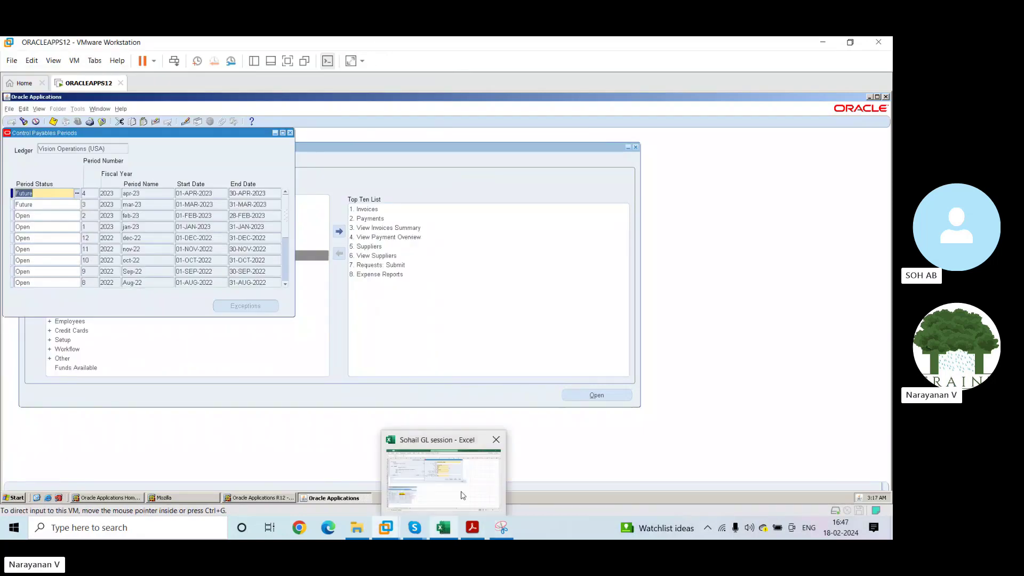
pyautogui.click(457, 493)
pyautogui.click(338, 350)
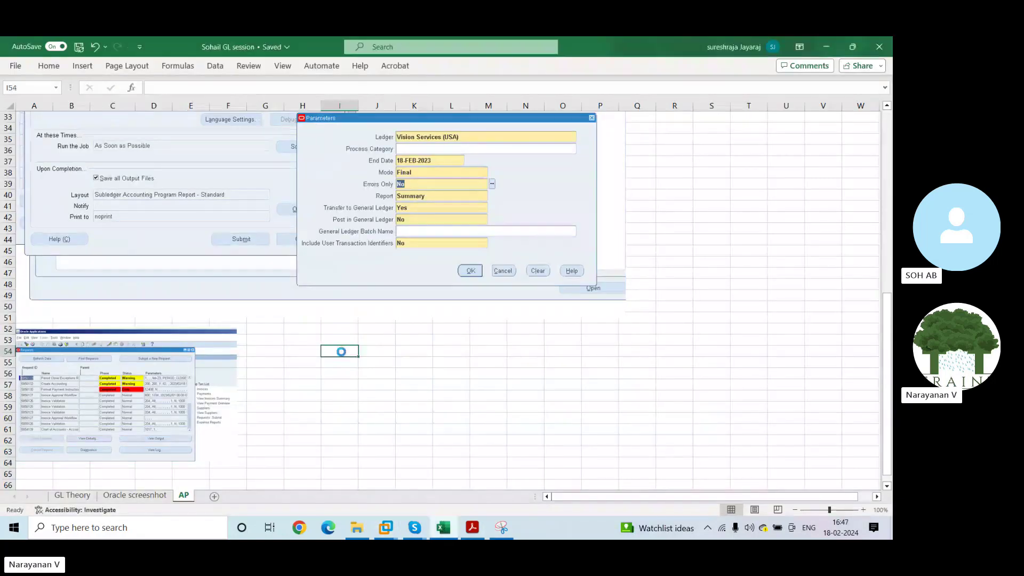
pyautogui.hotkey('ctrl', 'v')
pyautogui.moveTo(321, 345); pyautogui.dragTo(457, 445)
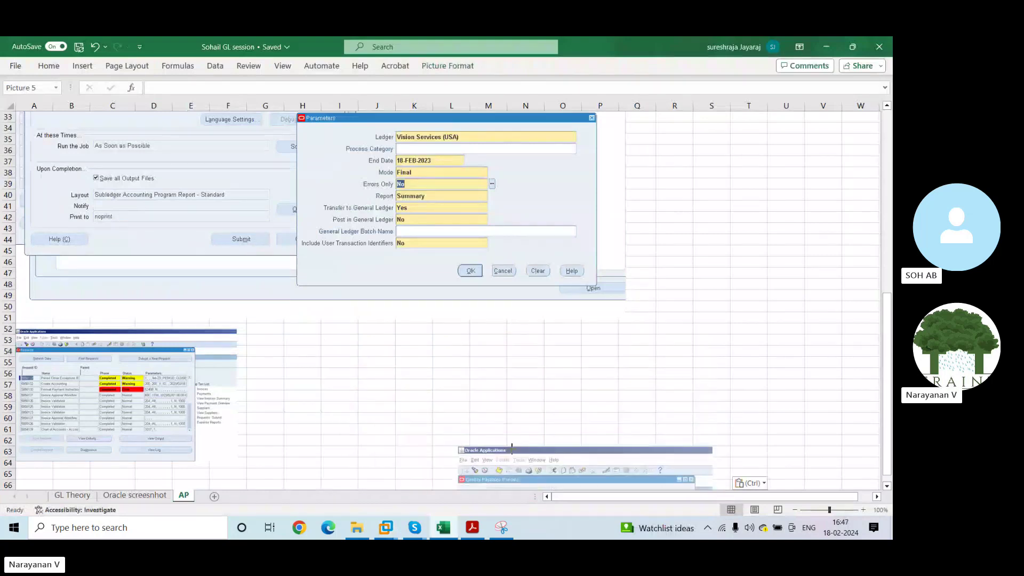
pyautogui.moveTo(539, 473); pyautogui.dragTo(331, 357)
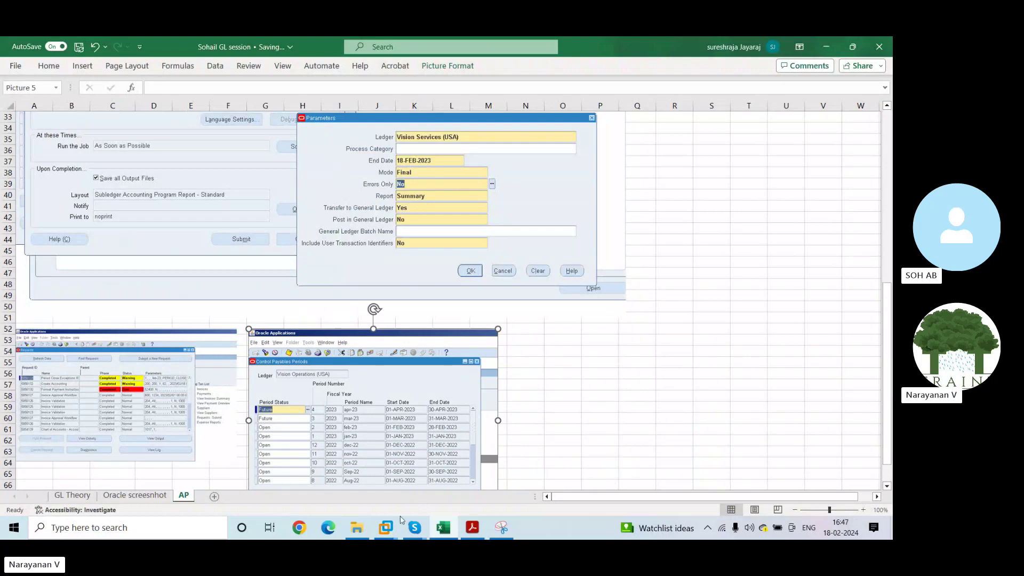
# Return to Oracle Applications, close Control Payables Periods, and start a new single request from the Find Requests window.
pyautogui.moveTo(392, 528)
pyautogui.click(421, 478)
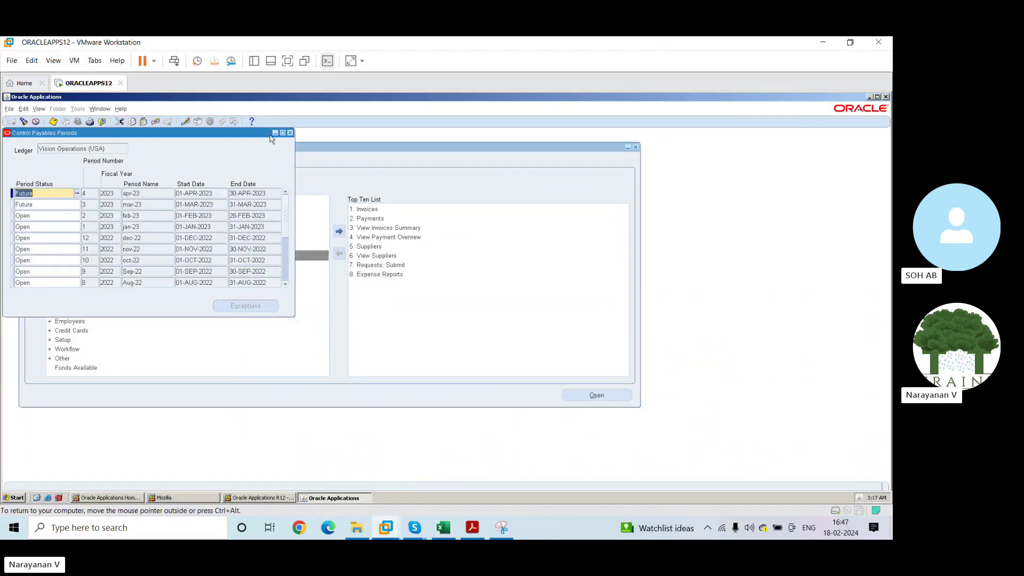
pyautogui.click(290, 132)
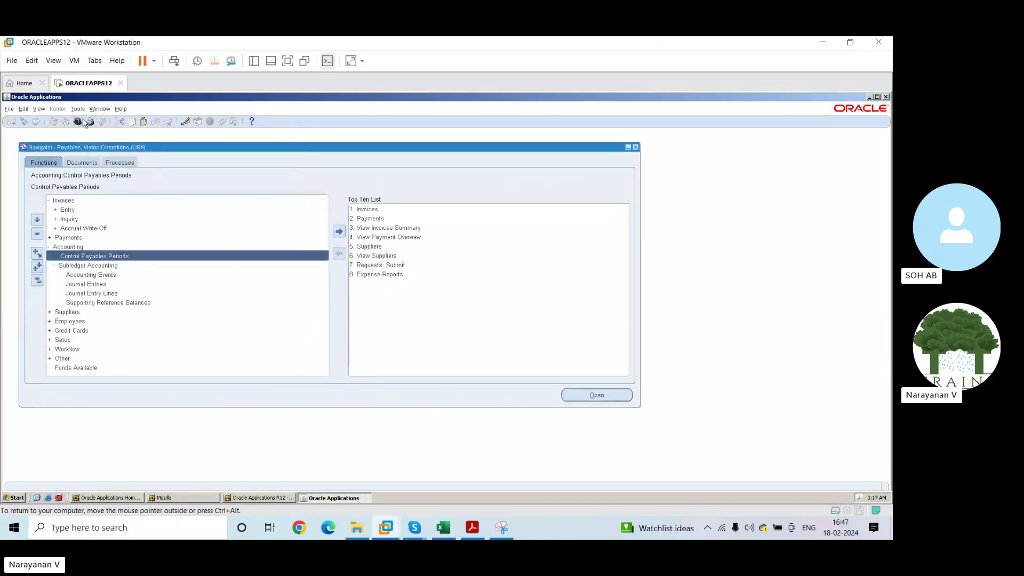
pyautogui.click(40, 110)
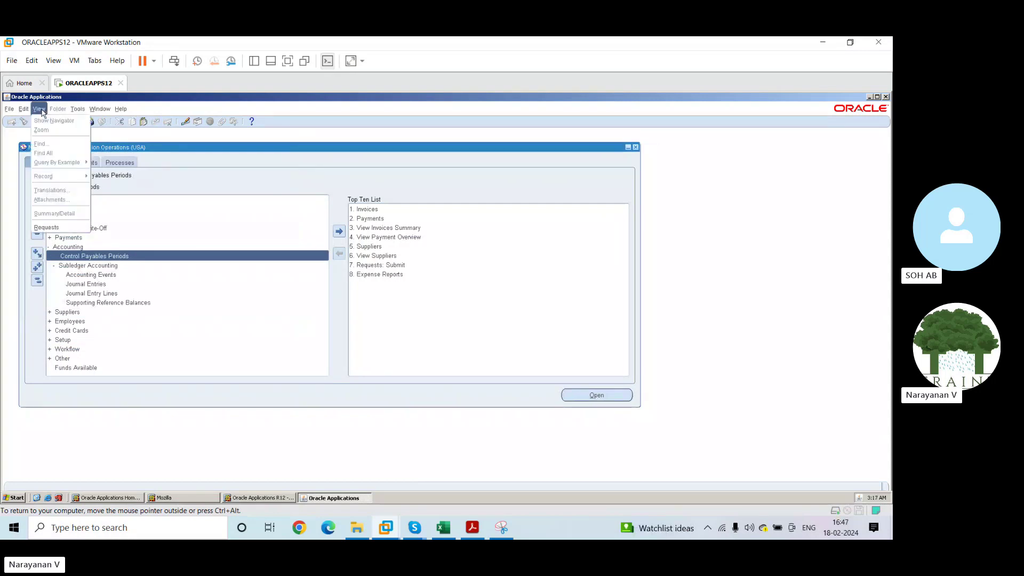
pyautogui.click(59, 228)
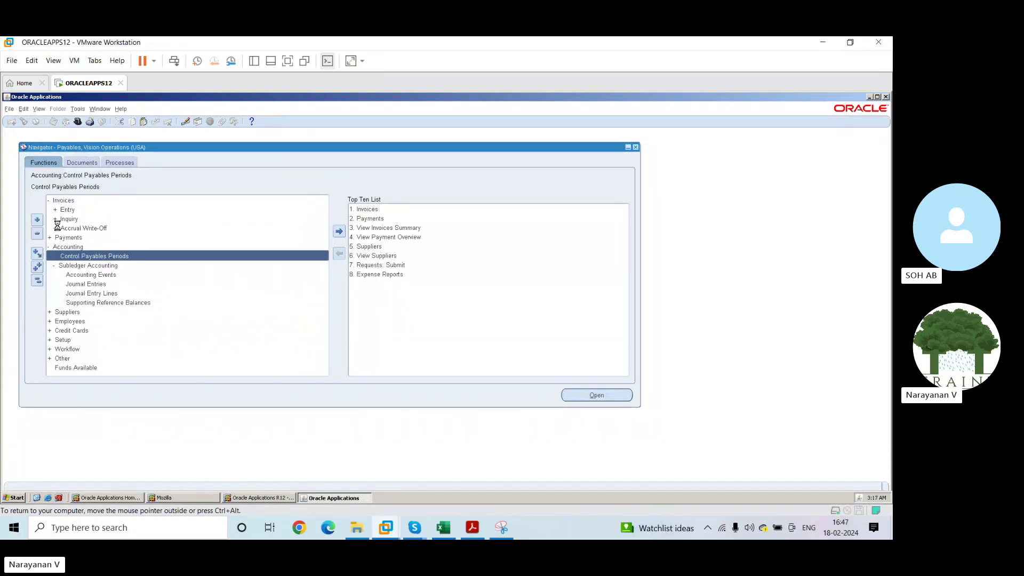
pyautogui.click(137, 334)
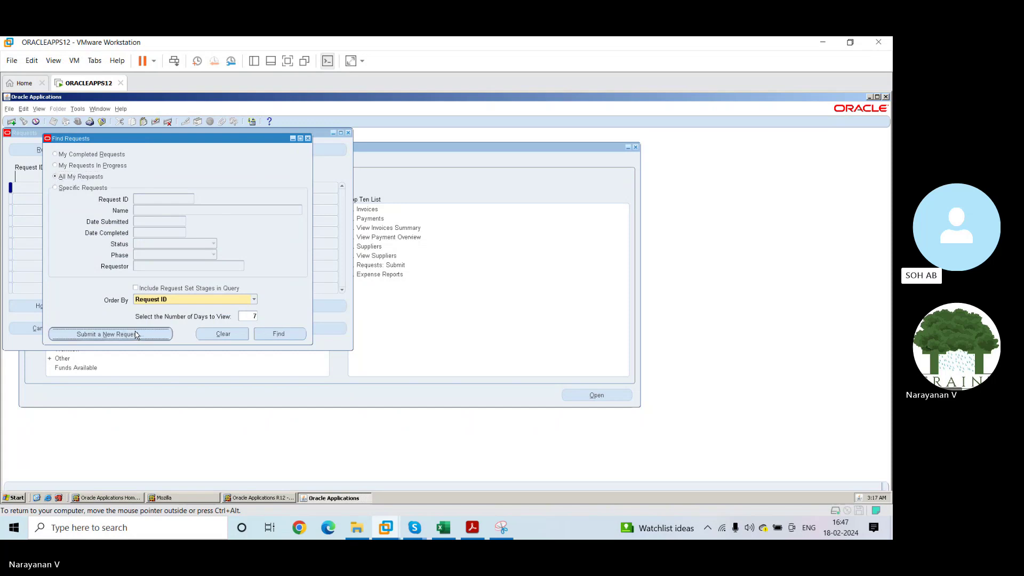
pyautogui.click(176, 292)
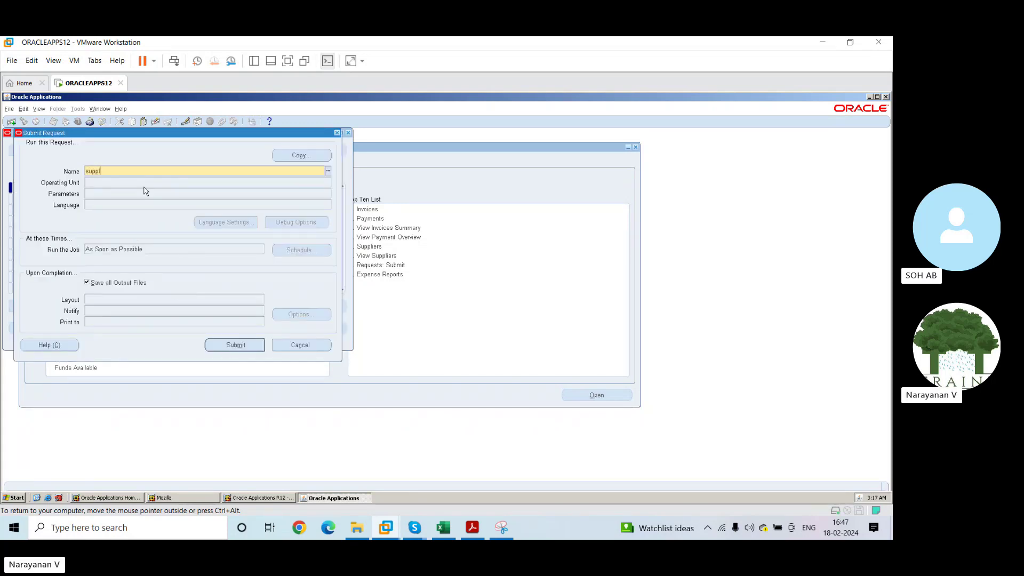
# Look up report names matching supplier% for the new request and highlight Suppliers Report in the list.
pyautogui.write('supplier%')
pyautogui.press('Tab')
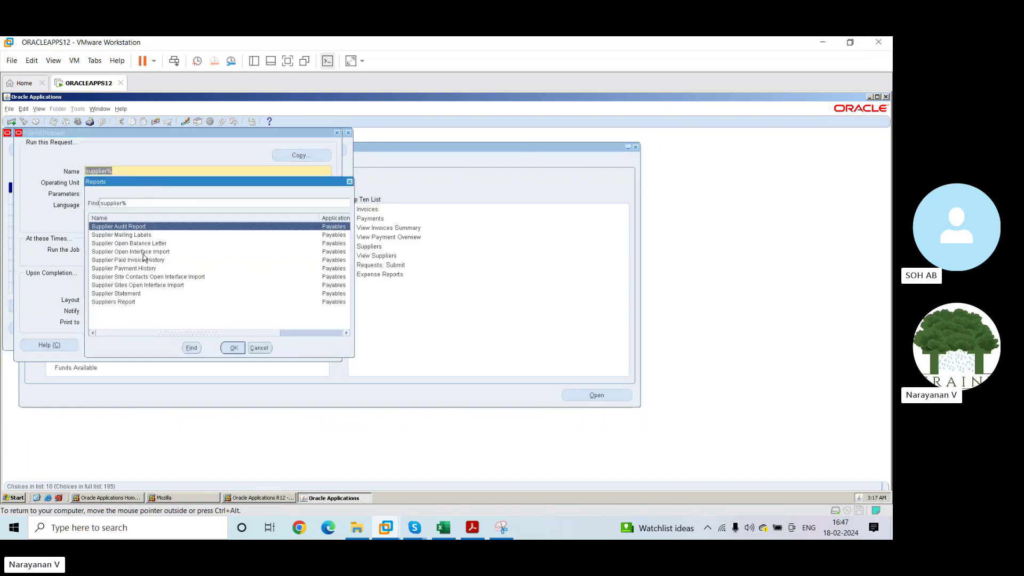
pyautogui.click(131, 301)
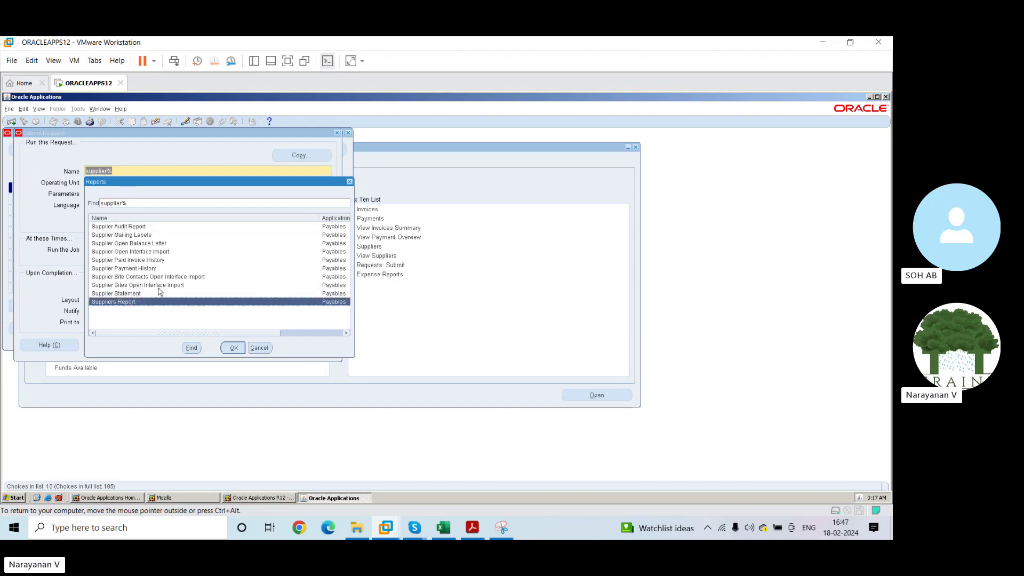
# Search the Reports list for agein% and cancel out of the list.
pyautogui.click(135, 203)
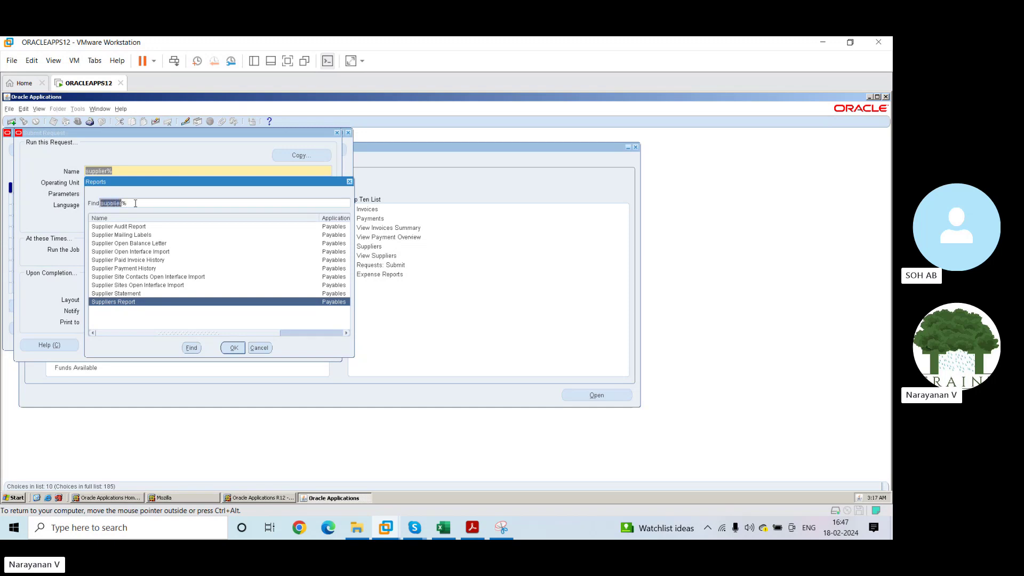
pyautogui.write('agein%')
pyautogui.click(193, 349)
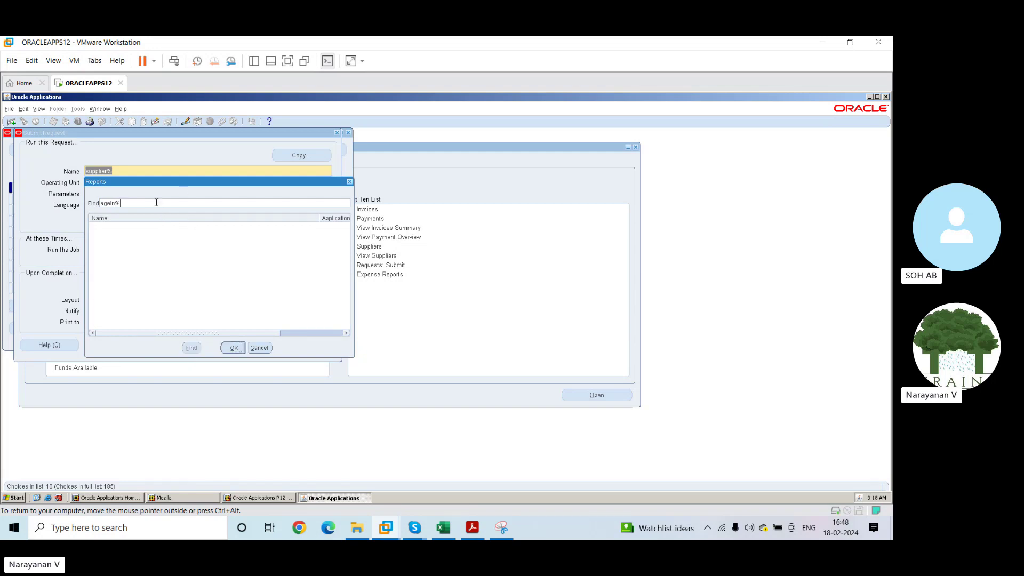
pyautogui.click(259, 348)
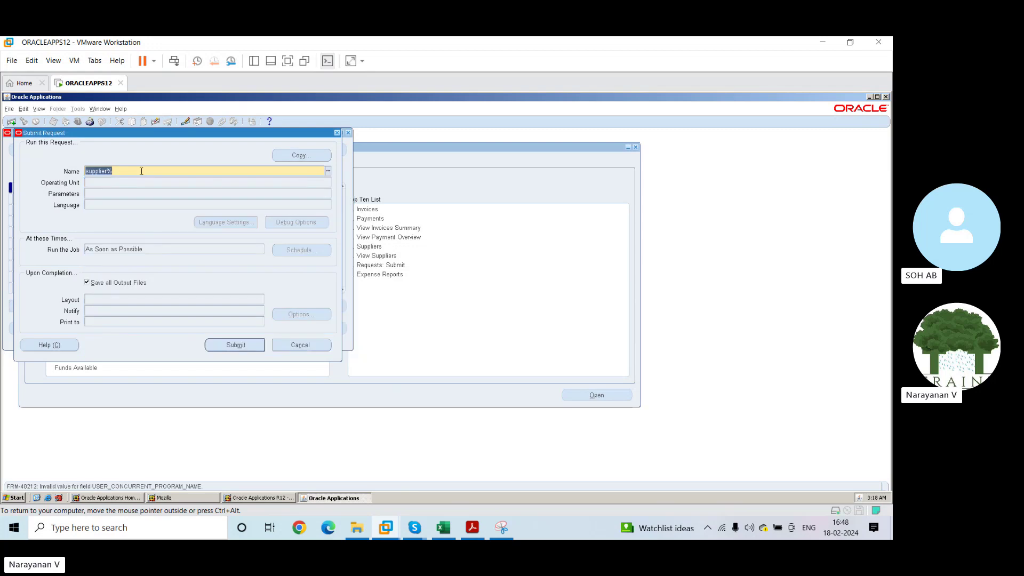
# Look up %ageing% as the request name and examine the available reports from the accrual reports down to Invoice Register.
pyautogui.write('%ageing%')
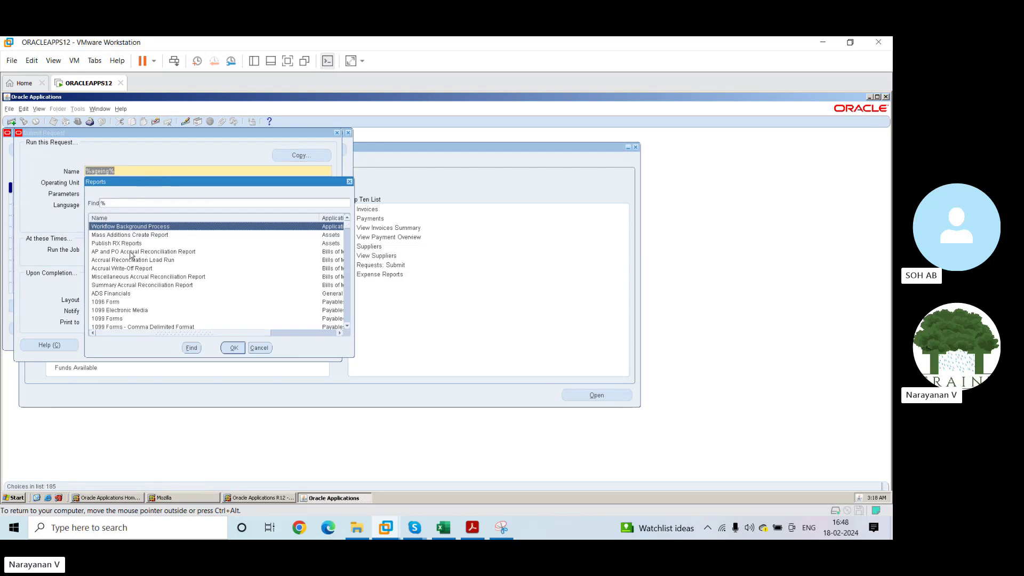
pyautogui.click(131, 278)
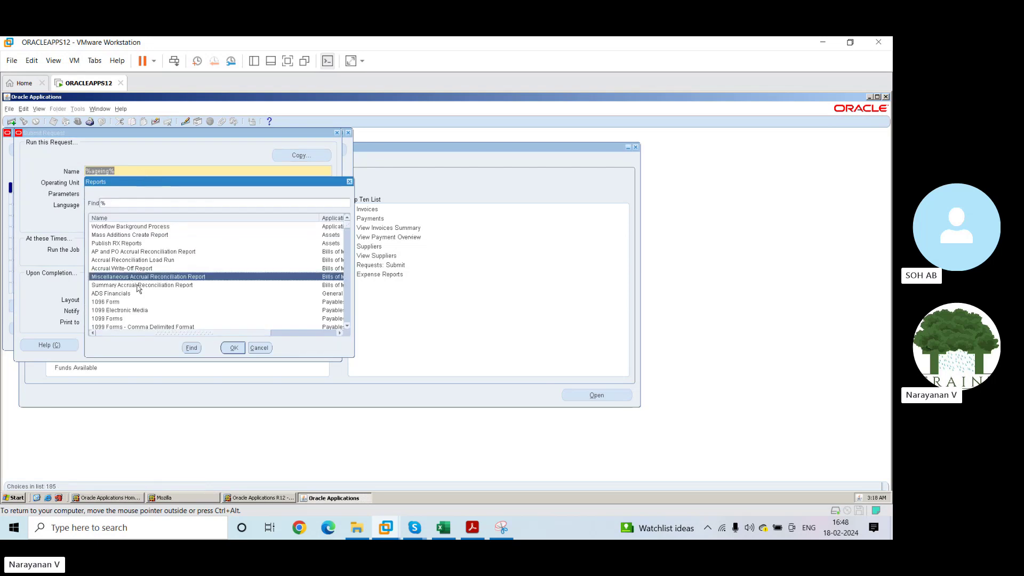
pyautogui.click(138, 285)
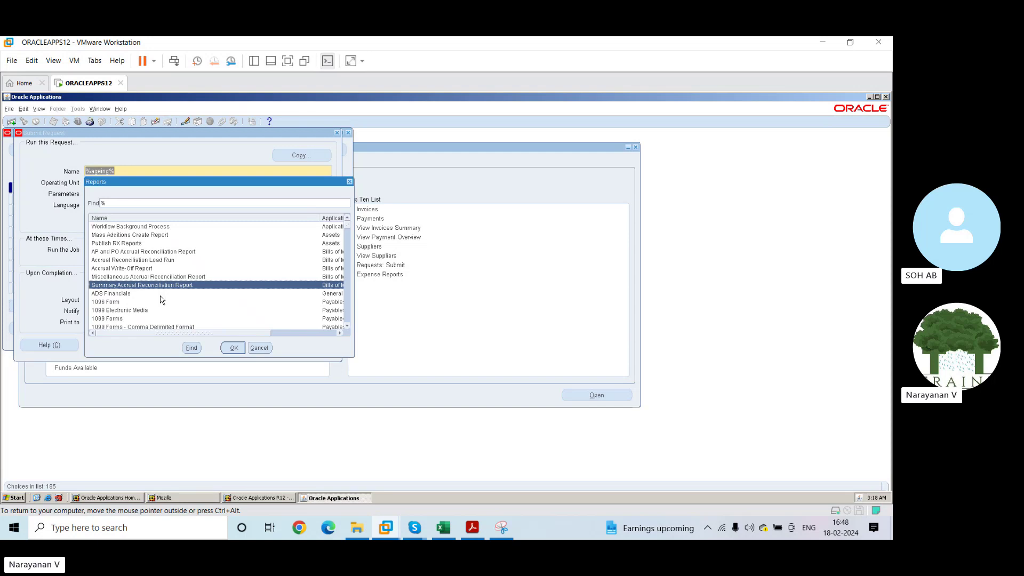
pyautogui.press('Down')
pyautogui.press('Down')
pyautogui.press('Down')
pyautogui.press('Down')
pyautogui.press('Down')
pyautogui.press('Down')
pyautogui.press('Down')
pyautogui.press('Down')
pyautogui.press('Down')
pyautogui.press('Down')
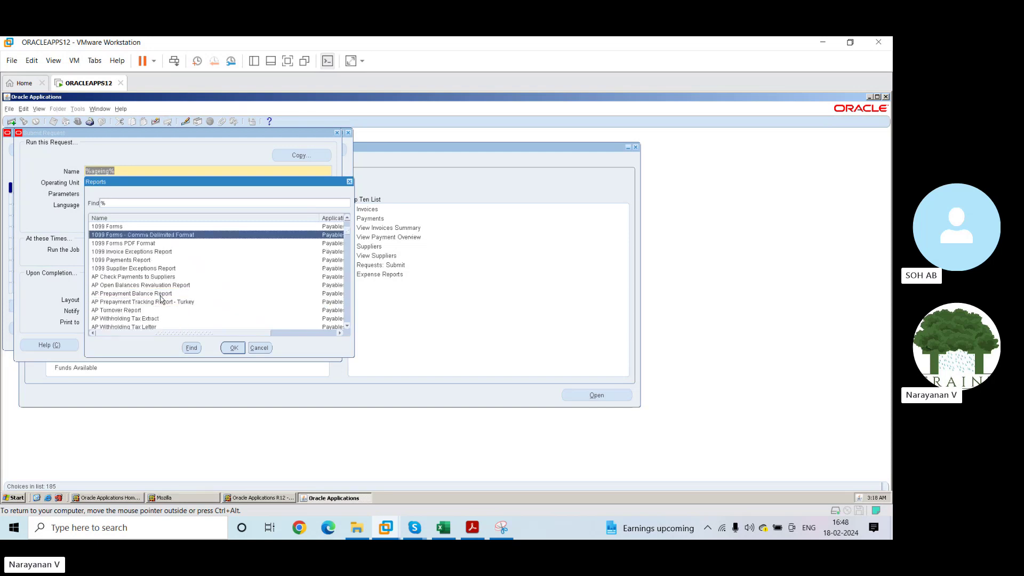
pyautogui.press('Down')
pyautogui.press('Down')
pyautogui.press('Down')
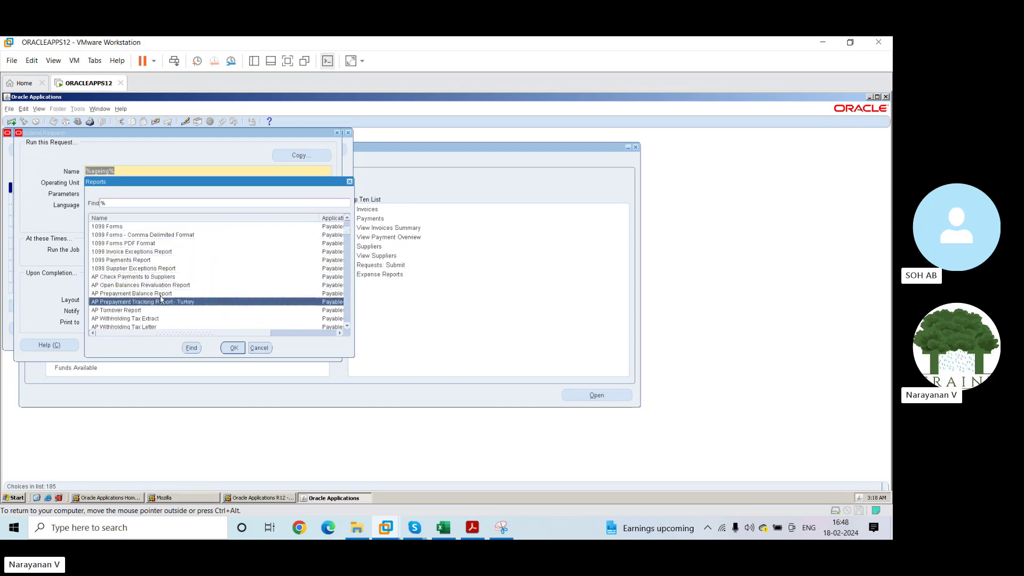
pyautogui.press('Down')
pyautogui.press('Down')
pyautogui.press('Down')
pyautogui.press('Down')
pyautogui.press('Down')
pyautogui.press('Down')
pyautogui.press('Down')
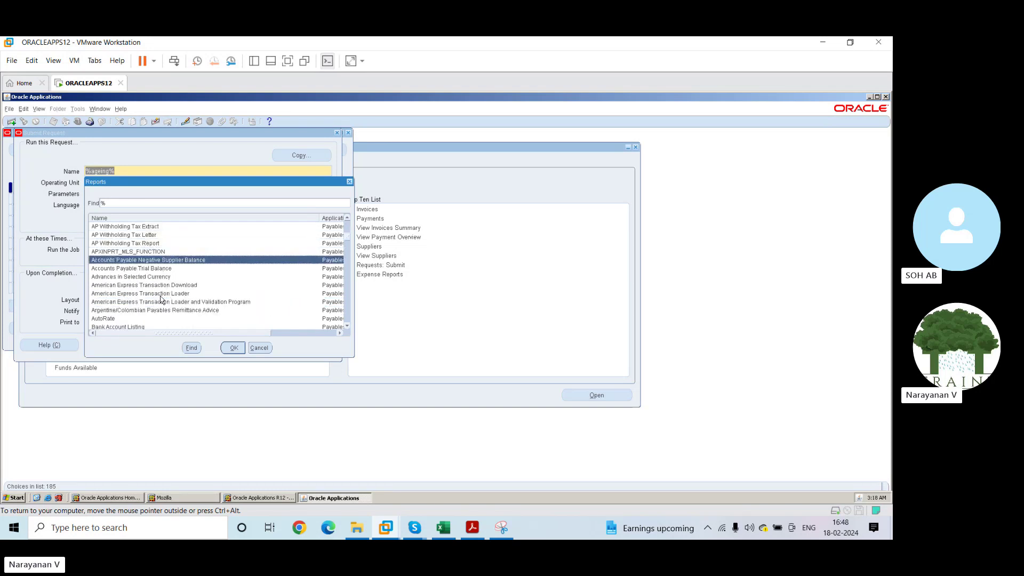
pyautogui.press('Down')
pyautogui.press('Down')
pyautogui.press('Down')
pyautogui.press('Down')
pyautogui.press('Down')
pyautogui.press('Down')
pyautogui.press('Down')
pyautogui.press('Down')
pyautogui.press('Down')
pyautogui.press('Down')
pyautogui.press('Down')
pyautogui.press('Down')
pyautogui.press('Down')
pyautogui.press('Down')
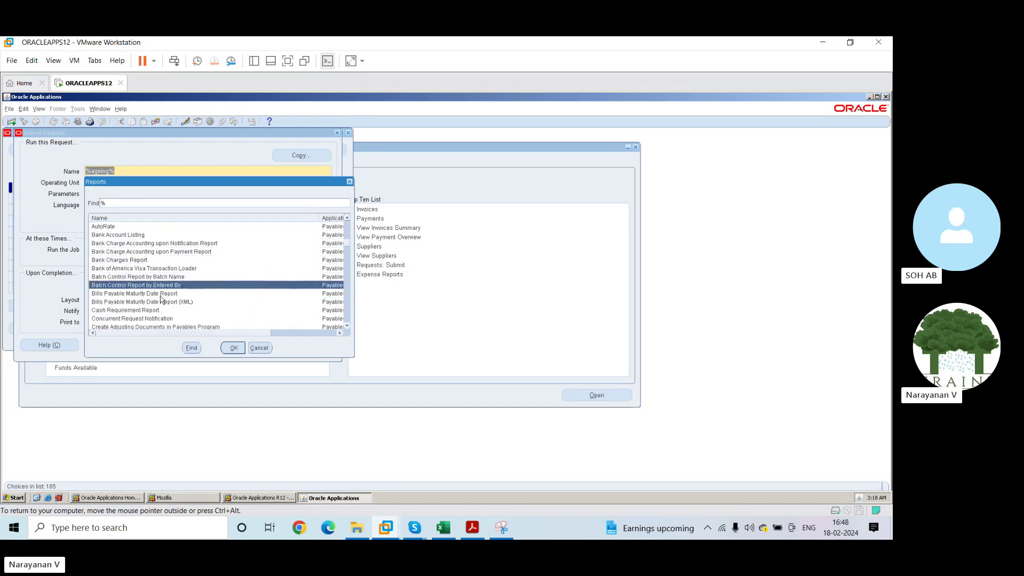
pyautogui.press('Down')
pyautogui.press('Down')
pyautogui.press('Down')
pyautogui.press('Down')
pyautogui.press('Down')
pyautogui.press('Down')
pyautogui.press('Down')
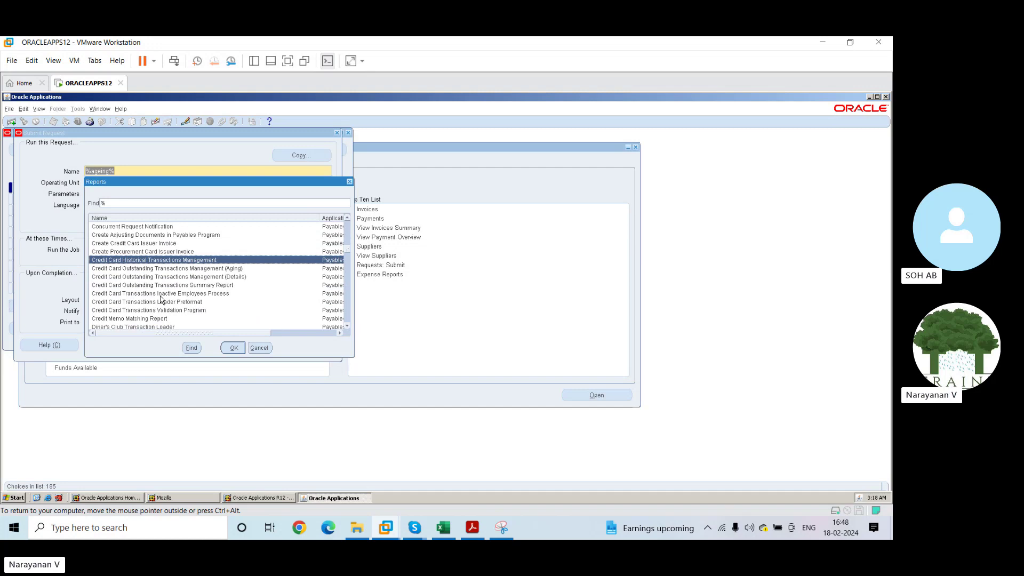
pyautogui.press('Down')
pyautogui.press('Down')
pyautogui.press('Down')
pyautogui.press('Down')
pyautogui.press('Down')
pyautogui.press('Down')
pyautogui.press('Down')
pyautogui.press('Down')
pyautogui.press('Down')
pyautogui.press('Down')
pyautogui.press('Down')
pyautogui.press('Down')
pyautogui.press('Down')
pyautogui.press('Down')
pyautogui.press('Down')
pyautogui.press('Down')
pyautogui.press('Down')
pyautogui.press('Down')
pyautogui.press('Down')
pyautogui.press('Down')
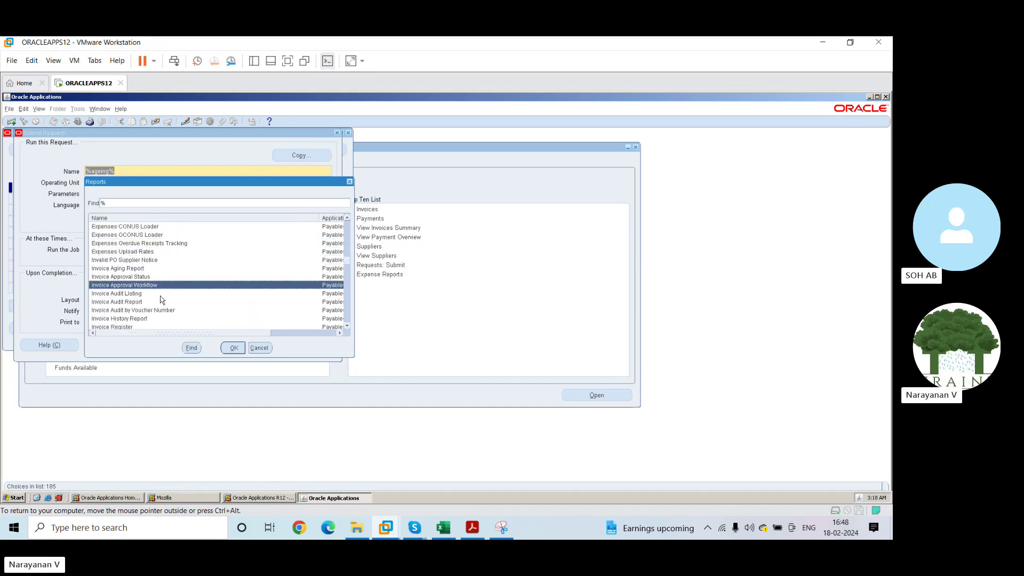
pyautogui.press('Down')
pyautogui.press('Down')
pyautogui.press('Down')
pyautogui.press('Down')
pyautogui.press('Down')
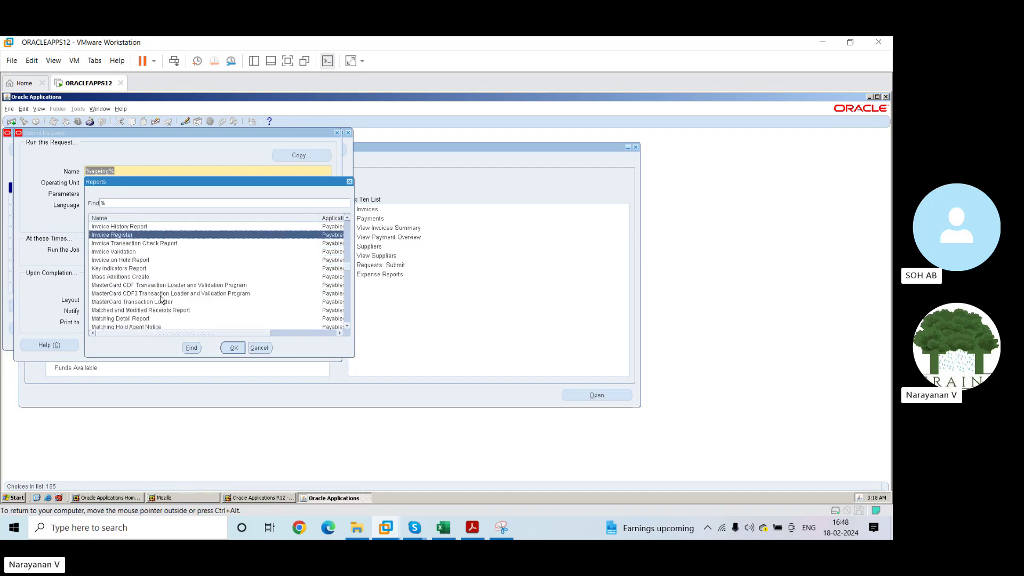
# Go back through the invoice reports and highlight Invoice Aging Report, Invoice Register and Invoice Approval Status in turn.
pyautogui.press('Up')
pyautogui.press('Up')
pyautogui.press('Up')
pyautogui.press('Up')
pyautogui.press('Up')
pyautogui.press('Up')
pyautogui.press('Up')
pyautogui.press('Up')
pyautogui.press('Up')
pyautogui.press('Up')
pyautogui.press('Up')
pyautogui.press('Up')
pyautogui.press('Up')
pyautogui.press('Up')
pyautogui.press('Up')
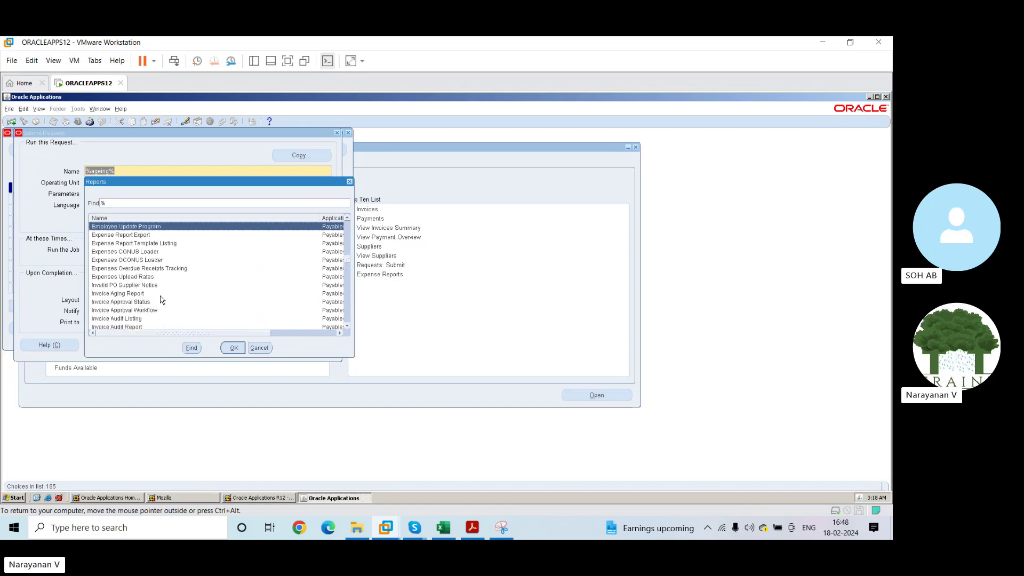
pyautogui.press('Down')
pyautogui.press('Down')
pyautogui.press('Down')
pyautogui.press('Down')
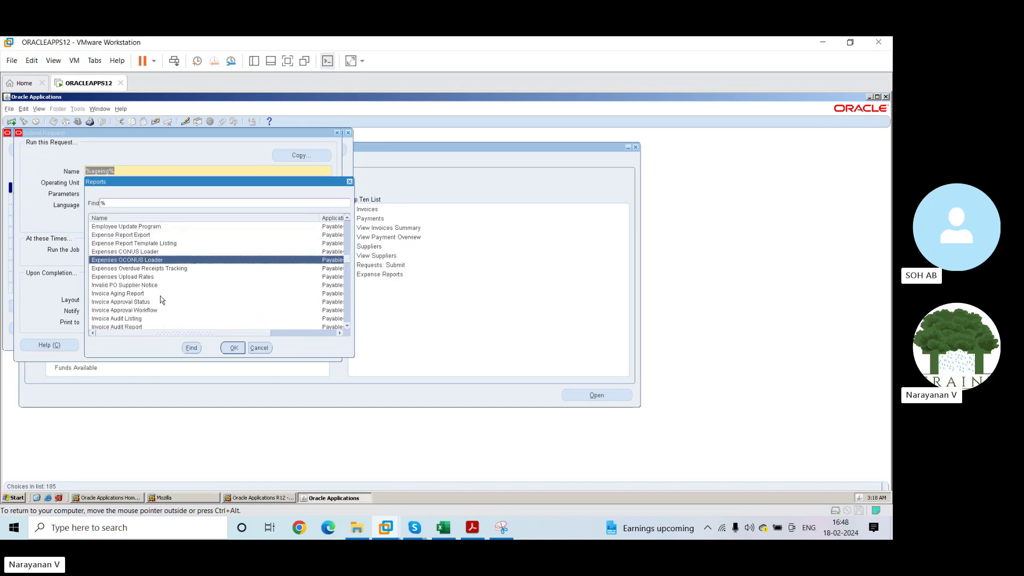
pyautogui.press('Down')
pyautogui.press('Down')
pyautogui.press('Down')
pyautogui.press('Down')
pyautogui.press('Down')
pyautogui.press('Down')
pyautogui.press('Down')
pyautogui.press('Down')
pyautogui.press('Down')
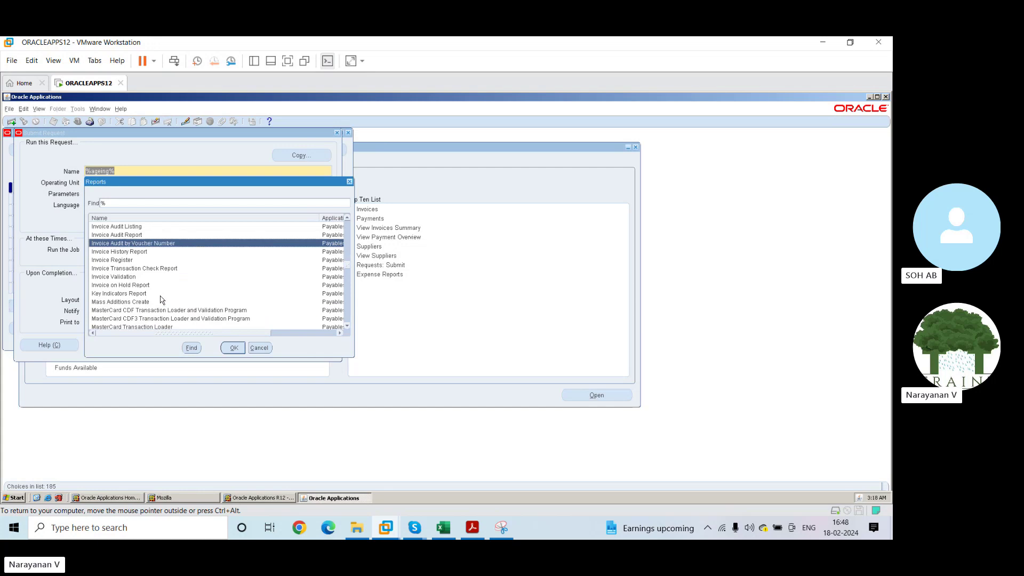
pyautogui.press('Up')
pyautogui.press('Up')
pyautogui.press('Up')
pyautogui.press('Up')
pyautogui.press('Up')
pyautogui.press('Up')
pyautogui.press('Up')
pyautogui.press('Up')
pyautogui.press('Up')
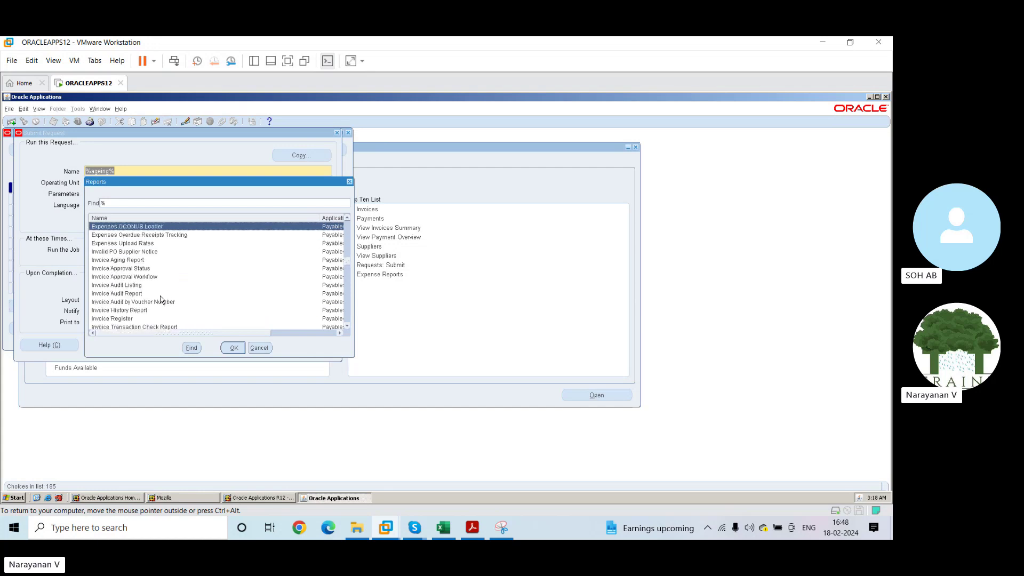
pyautogui.press('Down')
pyautogui.press('Down')
pyautogui.press('Down')
pyautogui.press('Down')
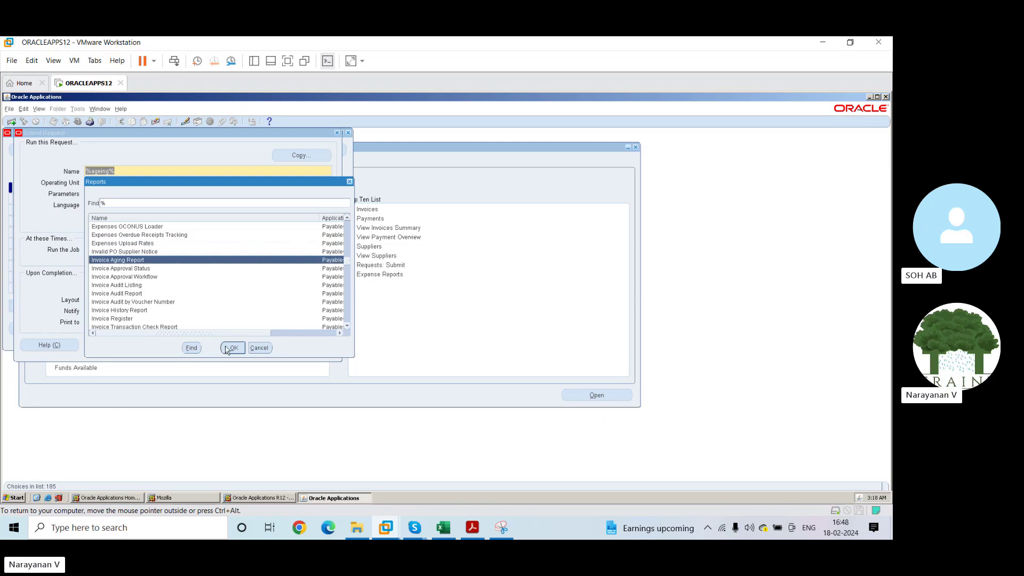
pyautogui.click(124, 319)
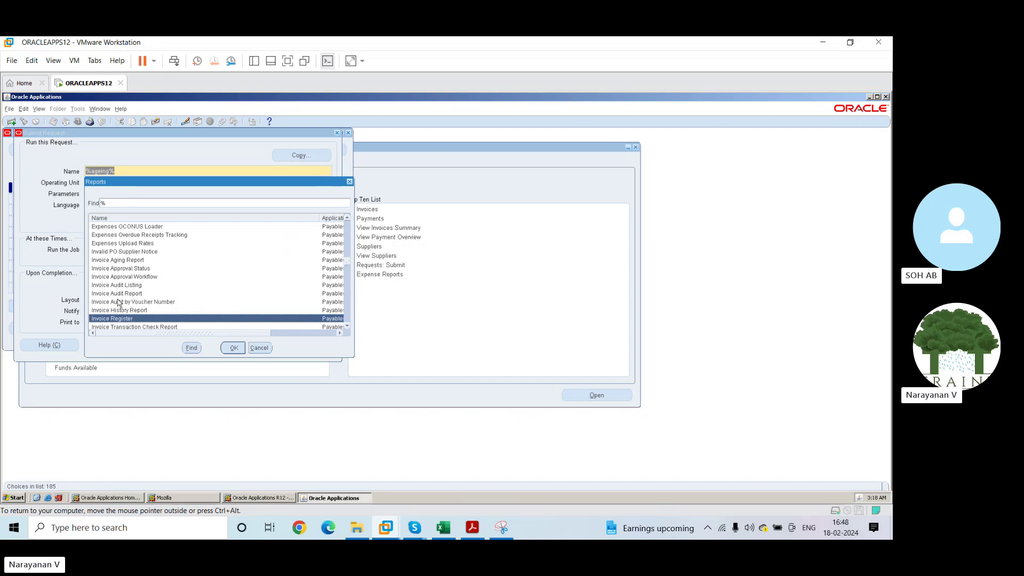
pyautogui.click(129, 270)
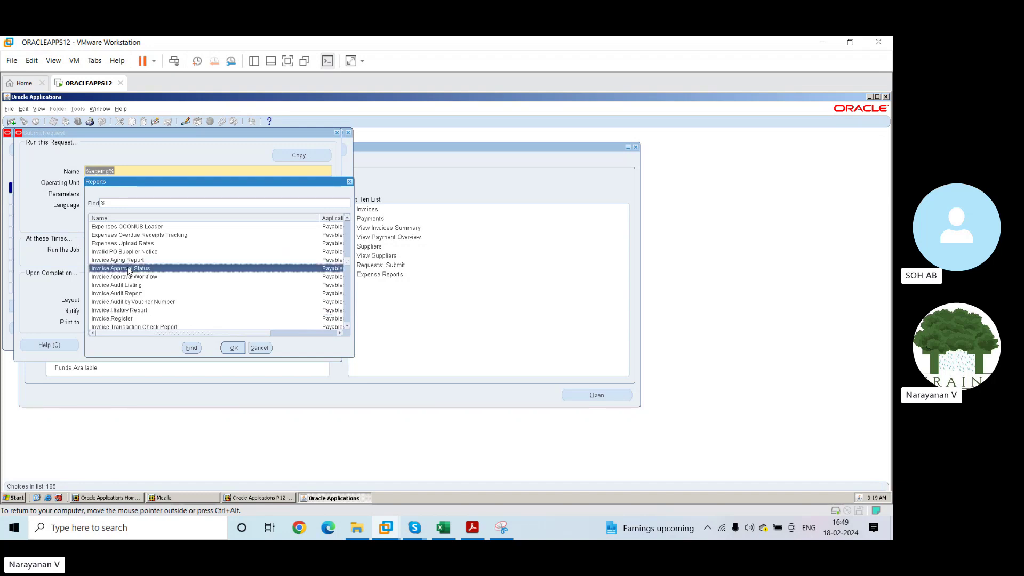
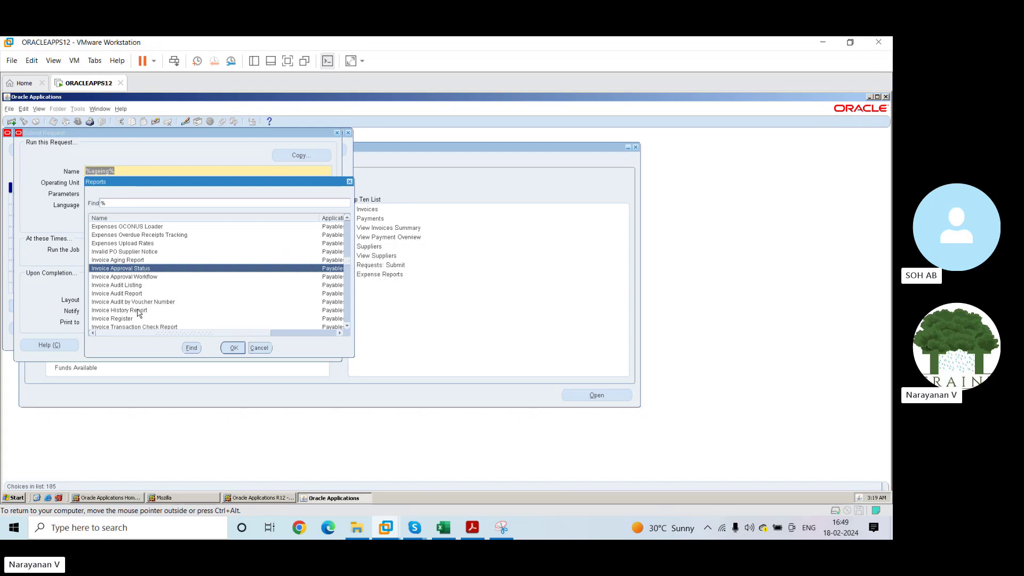
# Examine the available reports from Invoice Approval Status through the matching, payables and payment reports.
pyautogui.click(347, 326)
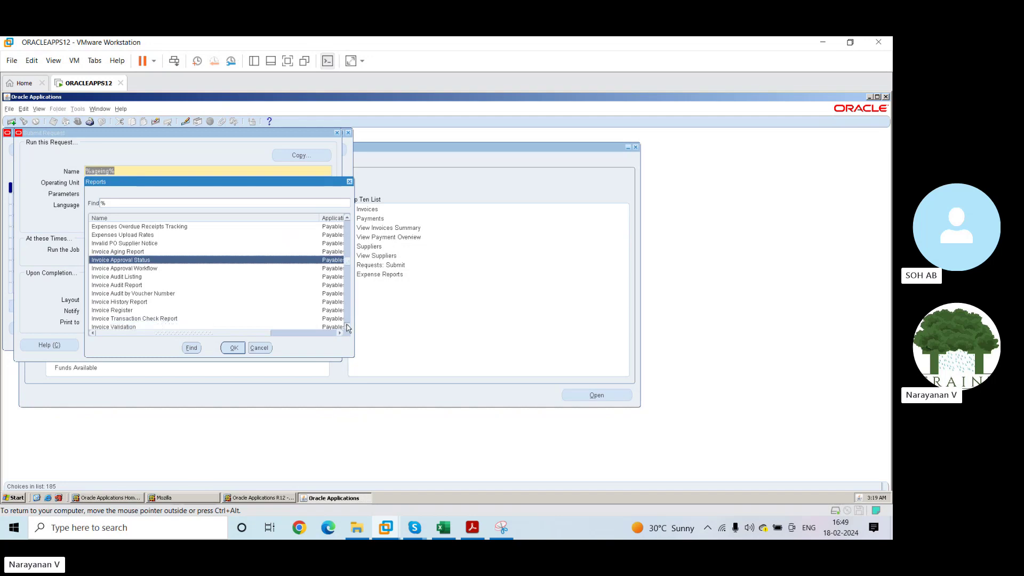
pyautogui.click(347, 326)
pyautogui.click(348, 328)
pyautogui.click(347, 327)
pyautogui.click(347, 328)
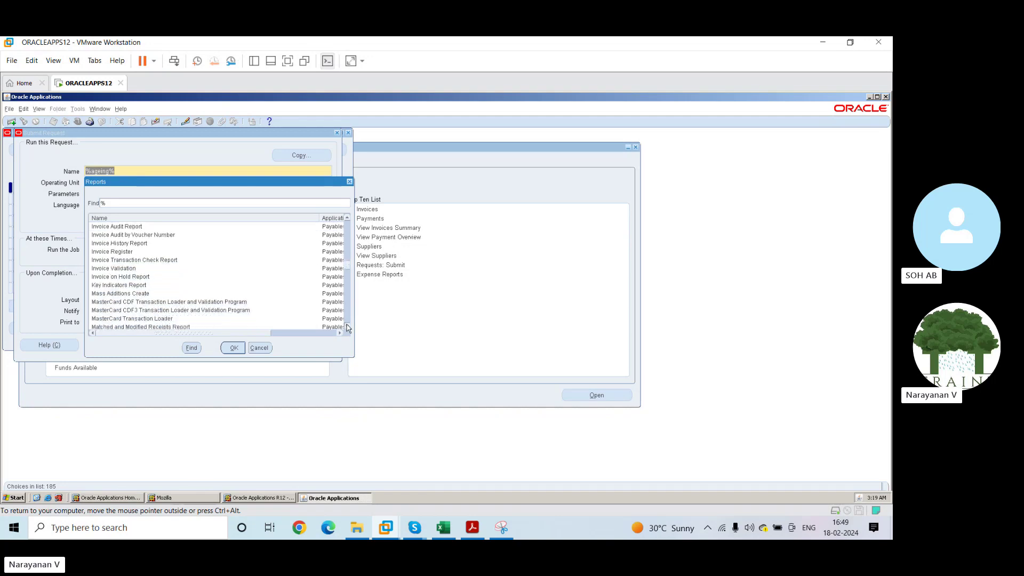
pyautogui.click(347, 327)
pyautogui.click(347, 328)
pyautogui.click(347, 327)
pyautogui.click(347, 328)
pyautogui.click(347, 328)
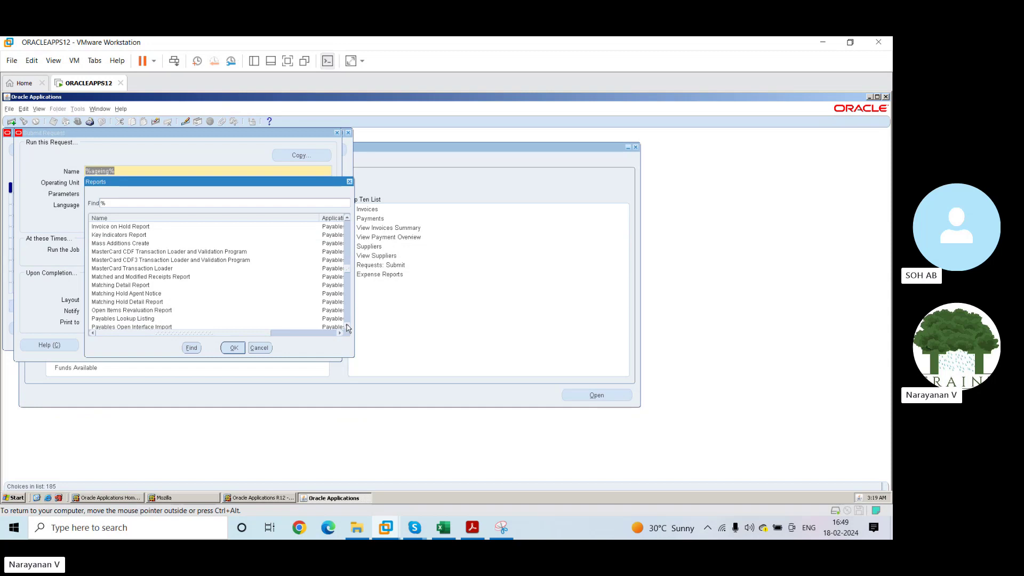
pyautogui.click(347, 327)
pyautogui.click(347, 328)
pyautogui.click(347, 328)
pyautogui.click(347, 328)
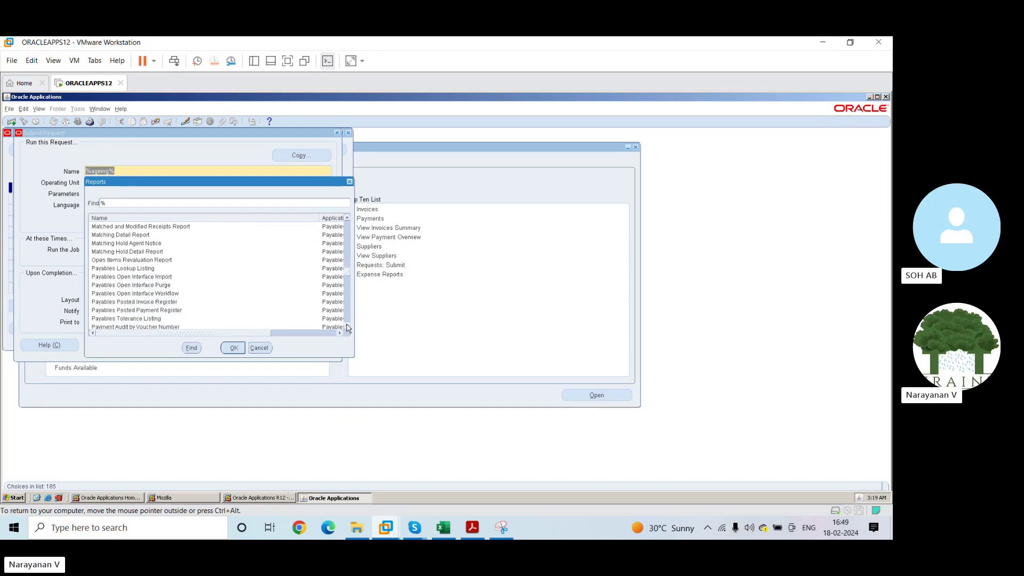
pyautogui.click(347, 327)
pyautogui.click(347, 328)
pyautogui.click(347, 327)
pyautogui.click(347, 327)
pyautogui.click(347, 327)
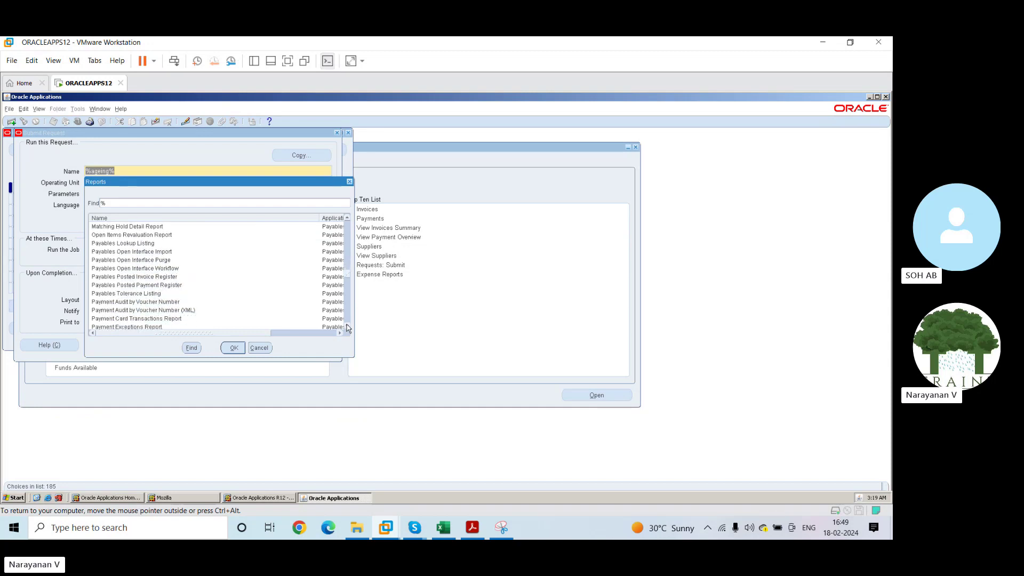
pyautogui.click(347, 327)
pyautogui.click(347, 328)
pyautogui.click(347, 327)
pyautogui.click(347, 328)
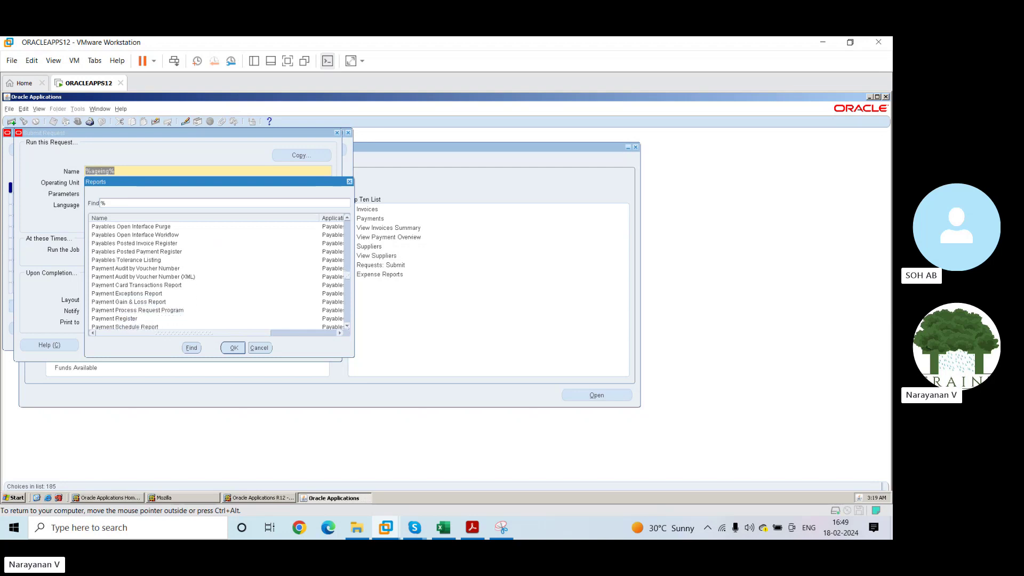
pyautogui.click(347, 327)
pyautogui.click(347, 327)
pyautogui.click(347, 328)
pyautogui.click(347, 327)
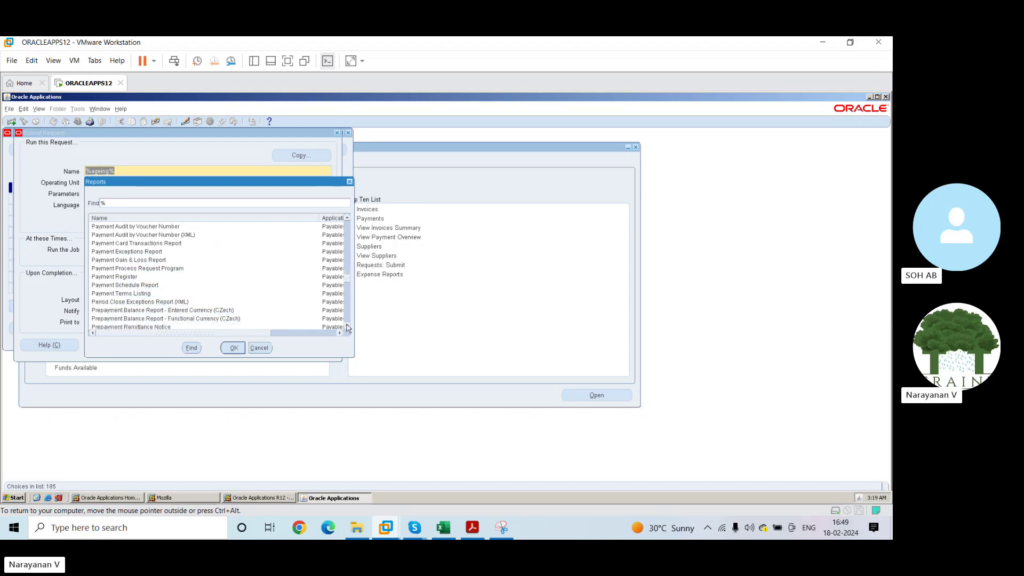
# Continue through the prepayment, procurement card and supplier reports, and highlight Supplier Statement and Suppliers Report in turn.
pyautogui.click(347, 328)
pyautogui.click(347, 327)
pyautogui.click(347, 327)
pyautogui.click(348, 327)
pyautogui.click(347, 327)
pyautogui.click(347, 327)
pyautogui.click(347, 327)
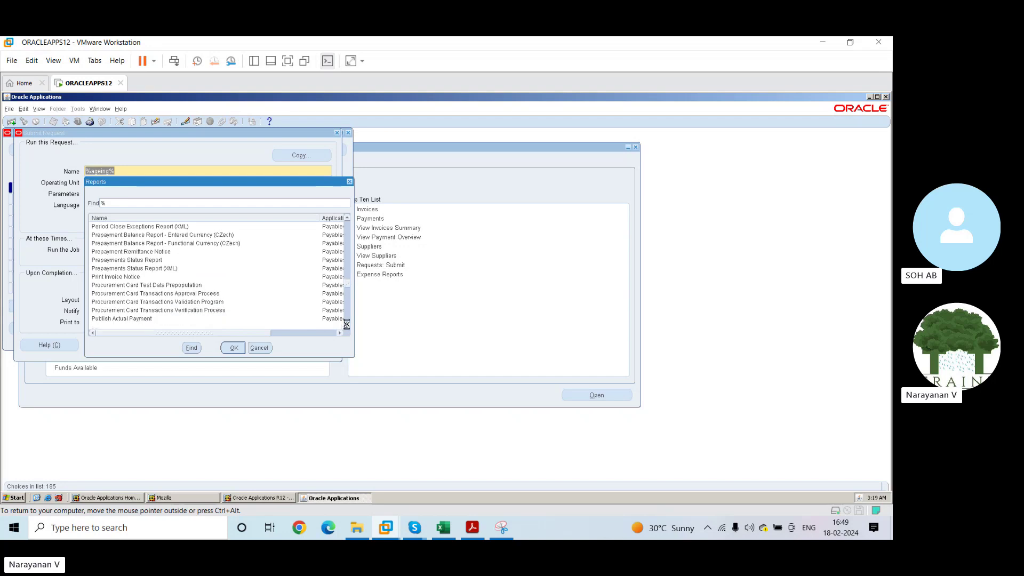
pyautogui.click(347, 327)
pyautogui.click(347, 327)
pyautogui.click(347, 327)
pyautogui.click(347, 327)
pyautogui.click(347, 328)
pyautogui.click(347, 327)
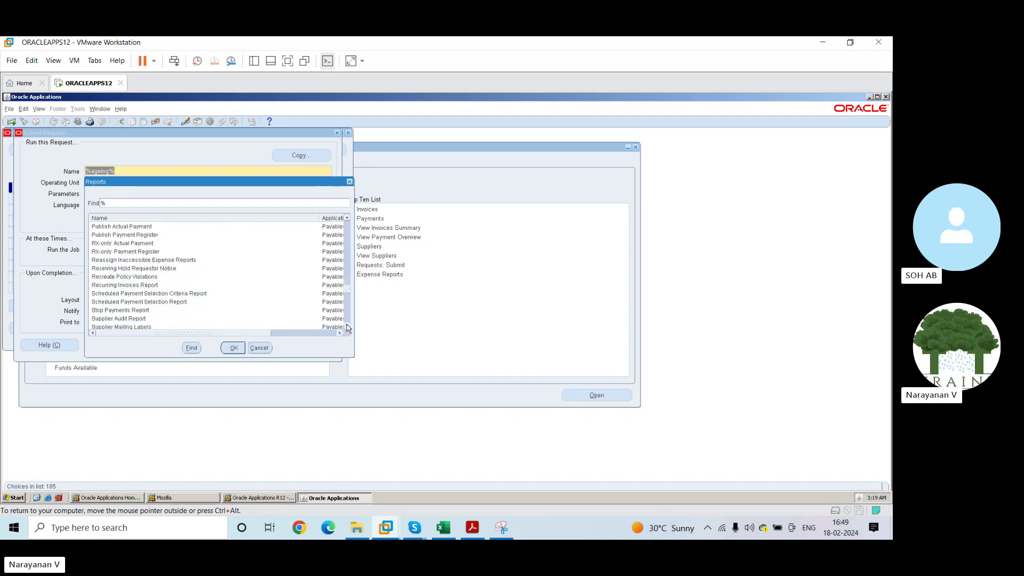
pyautogui.click(347, 328)
pyautogui.click(347, 328)
pyautogui.click(347, 327)
pyautogui.click(347, 327)
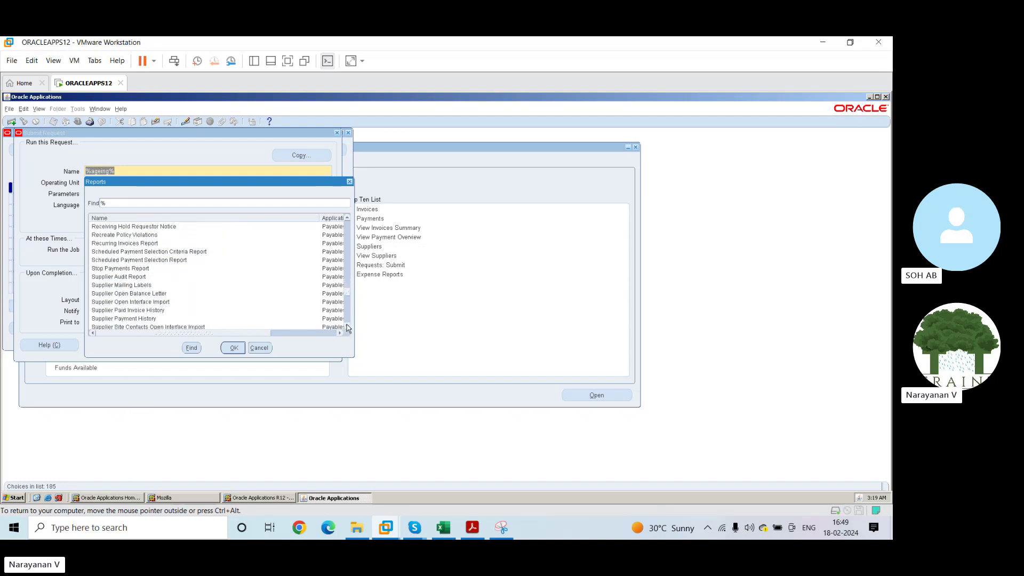
pyautogui.click(347, 328)
pyautogui.click(347, 328)
pyautogui.click(347, 327)
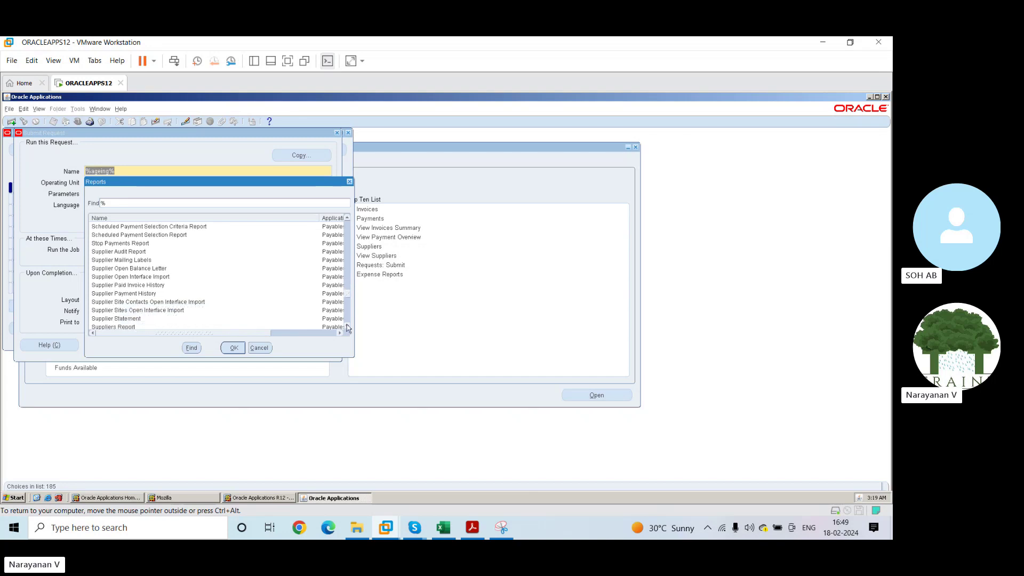
pyautogui.click(347, 327)
pyautogui.click(347, 327)
pyautogui.click(347, 328)
pyautogui.click(347, 327)
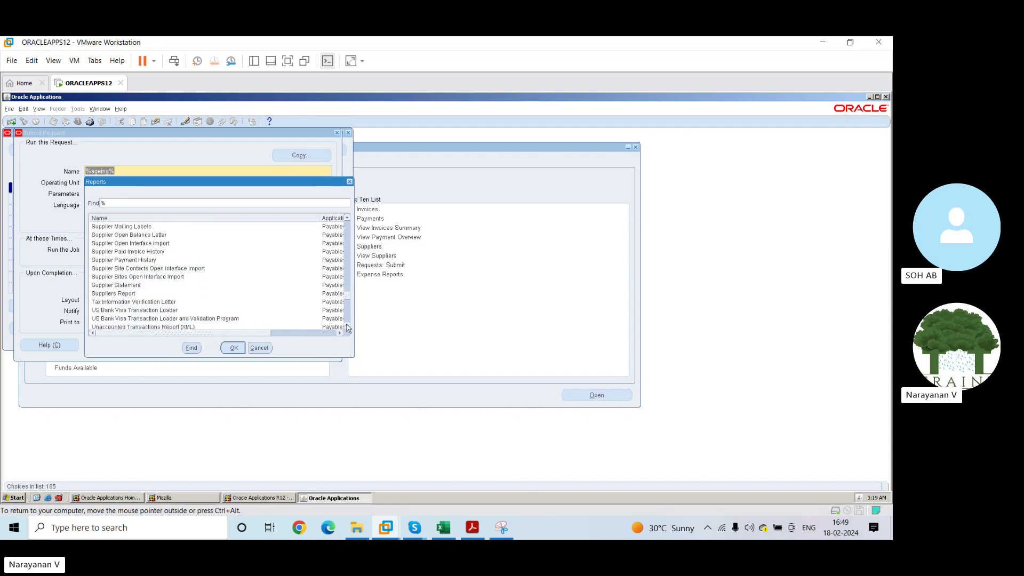
pyautogui.click(123, 286)
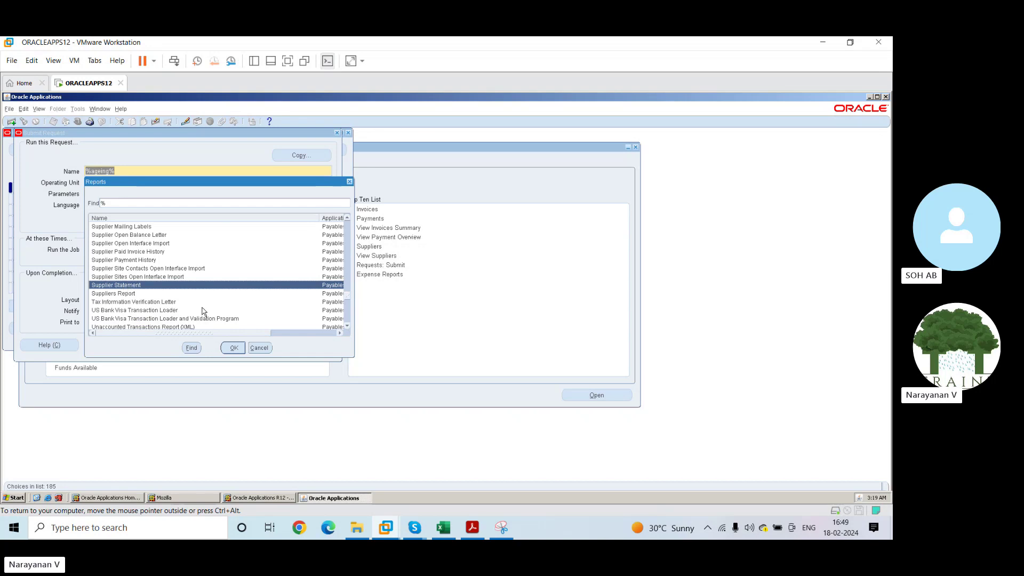
pyautogui.click(131, 295)
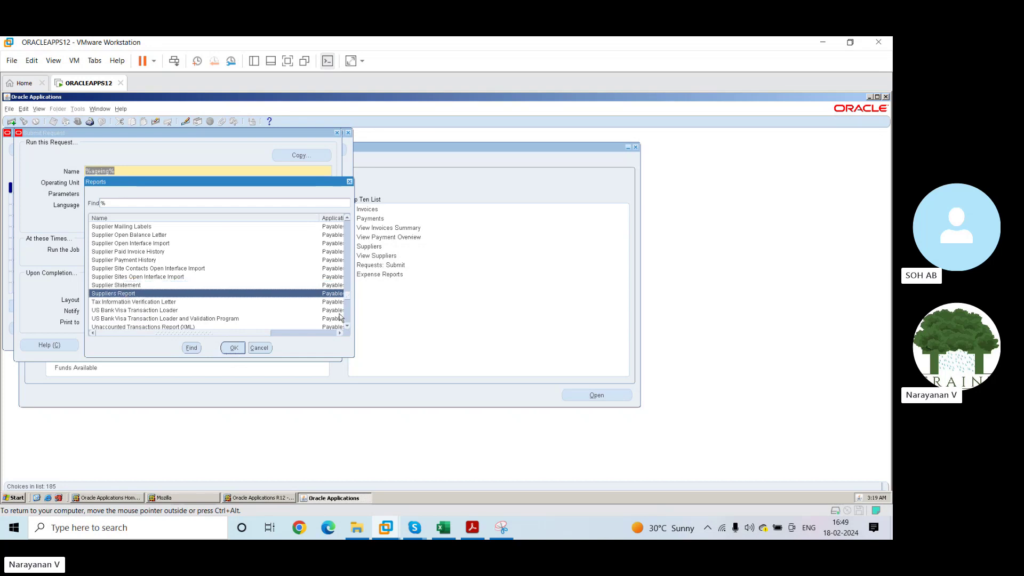
# Review the transaction loader, update and withholding tax reports that follow, and highlight Account Analysis Report.
pyautogui.click(347, 327)
pyautogui.click(347, 328)
pyautogui.click(347, 327)
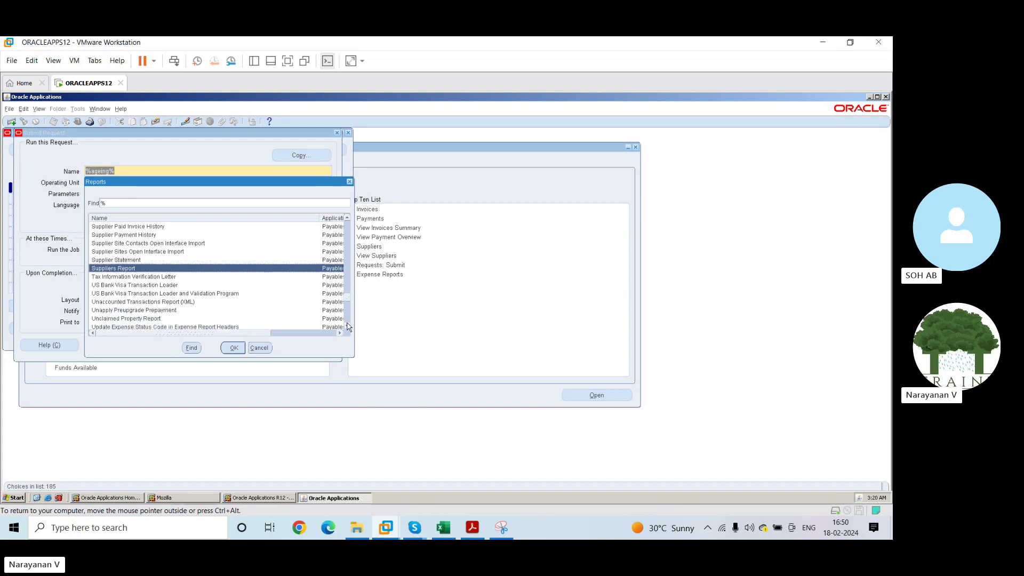
pyautogui.click(347, 328)
pyautogui.click(347, 327)
pyautogui.click(347, 327)
pyautogui.click(347, 328)
pyautogui.click(347, 327)
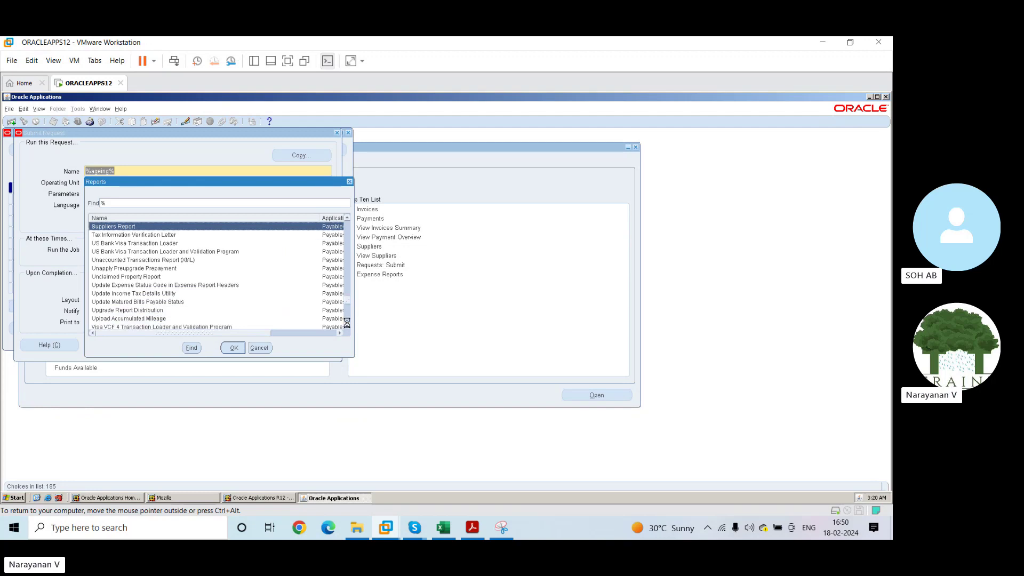
pyautogui.click(347, 327)
pyautogui.click(347, 327)
pyautogui.click(347, 327)
pyautogui.click(347, 327)
pyautogui.click(348, 328)
pyautogui.click(347, 327)
pyautogui.click(347, 327)
pyautogui.click(347, 328)
pyautogui.click(347, 328)
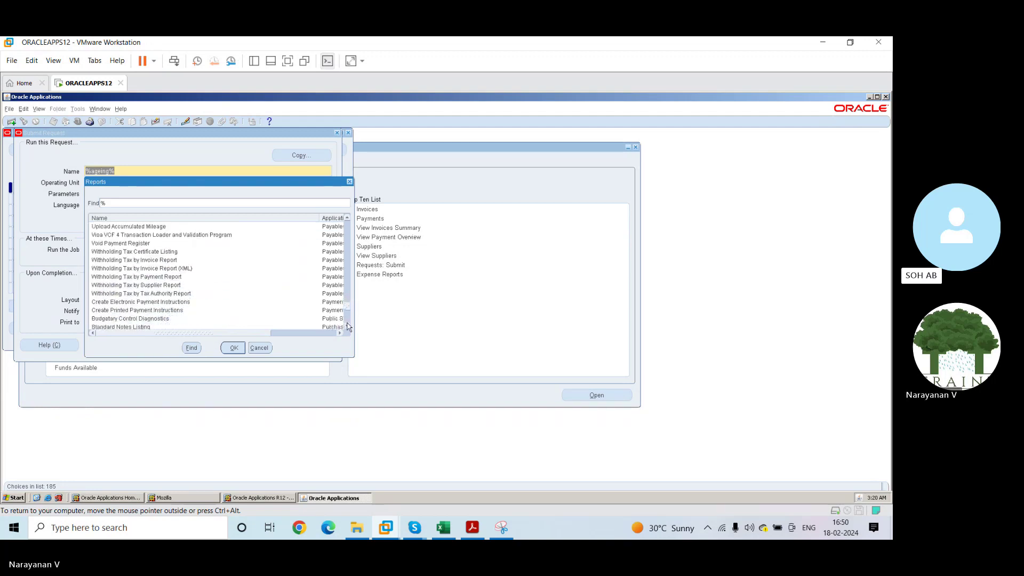
pyautogui.click(347, 328)
pyautogui.click(347, 328)
pyautogui.click(347, 327)
pyautogui.click(347, 328)
pyautogui.click(347, 327)
pyautogui.click(347, 327)
pyautogui.click(347, 327)
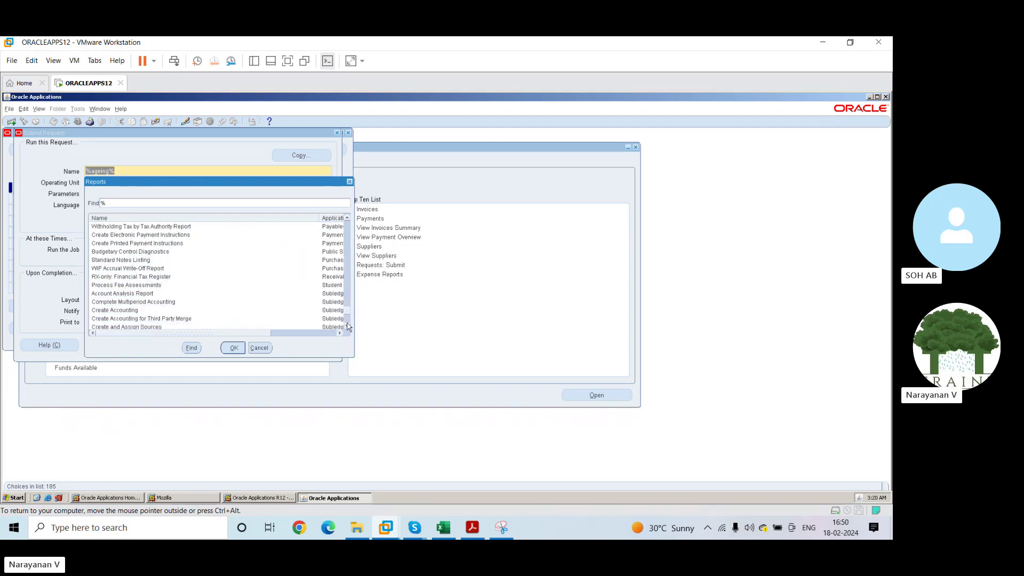
pyautogui.click(143, 295)
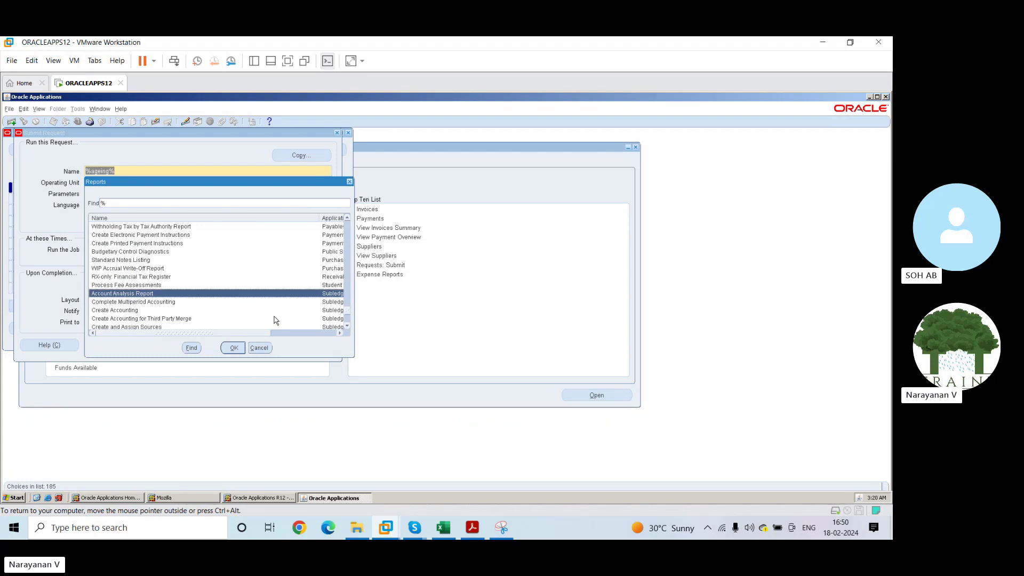
# Look through the subledger accounting reports after Account Analysis Report and highlight Subledger Accounting Balances Update.
pyautogui.click(347, 327)
pyautogui.click(348, 327)
pyautogui.click(348, 328)
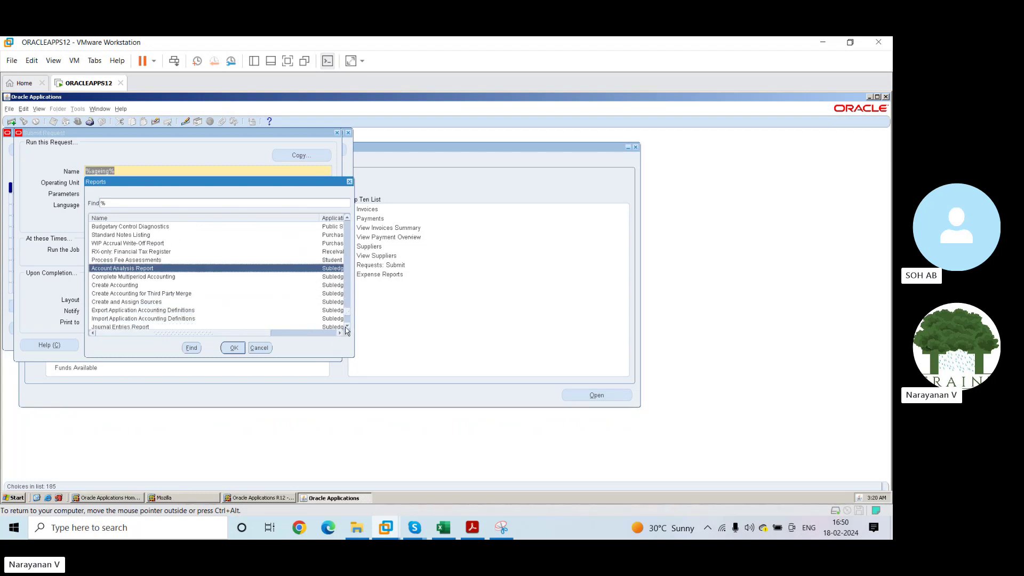
pyautogui.click(347, 327)
pyautogui.click(347, 327)
pyautogui.click(347, 327)
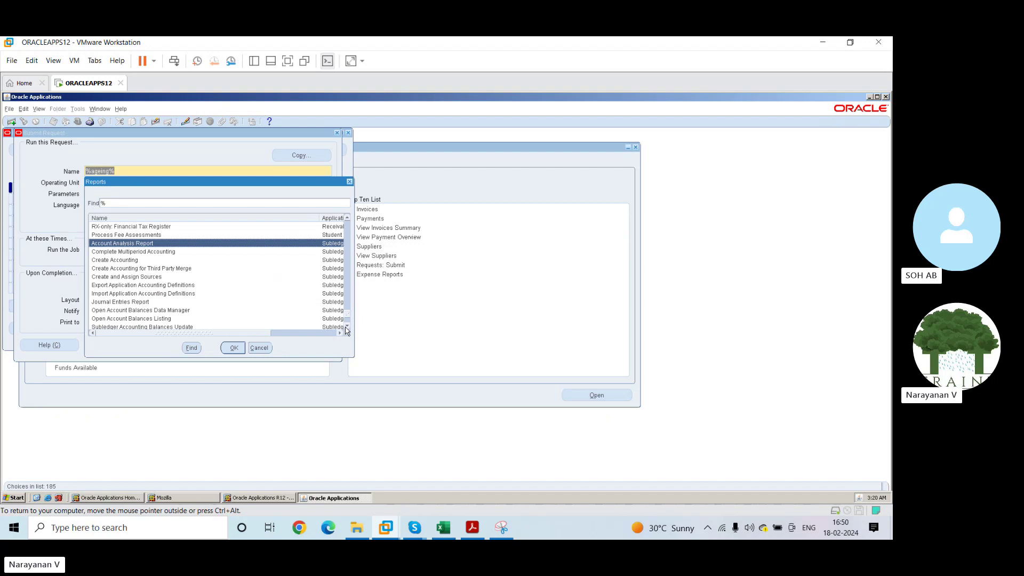
pyautogui.click(347, 327)
pyautogui.click(347, 327)
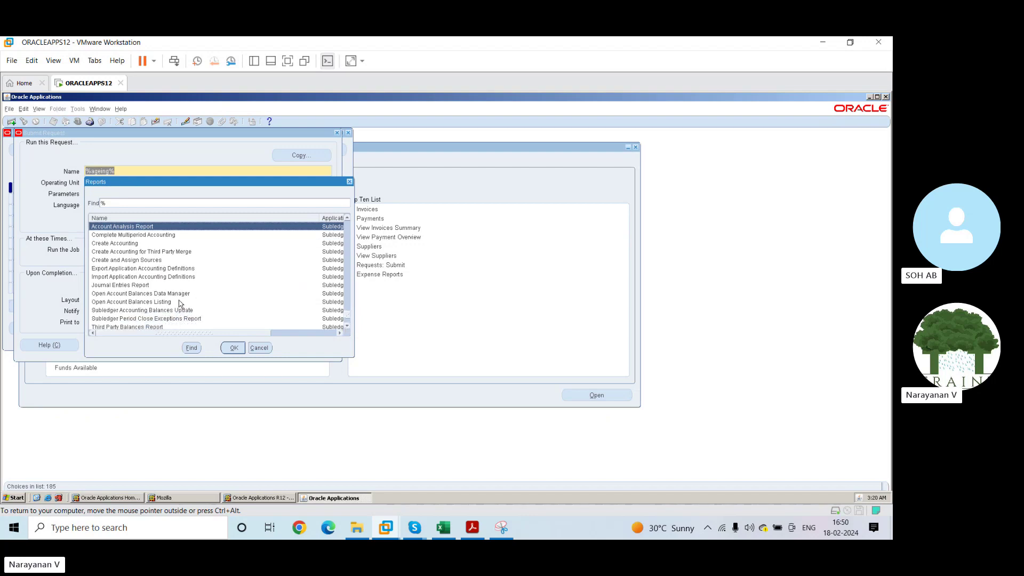
pyautogui.click(159, 310)
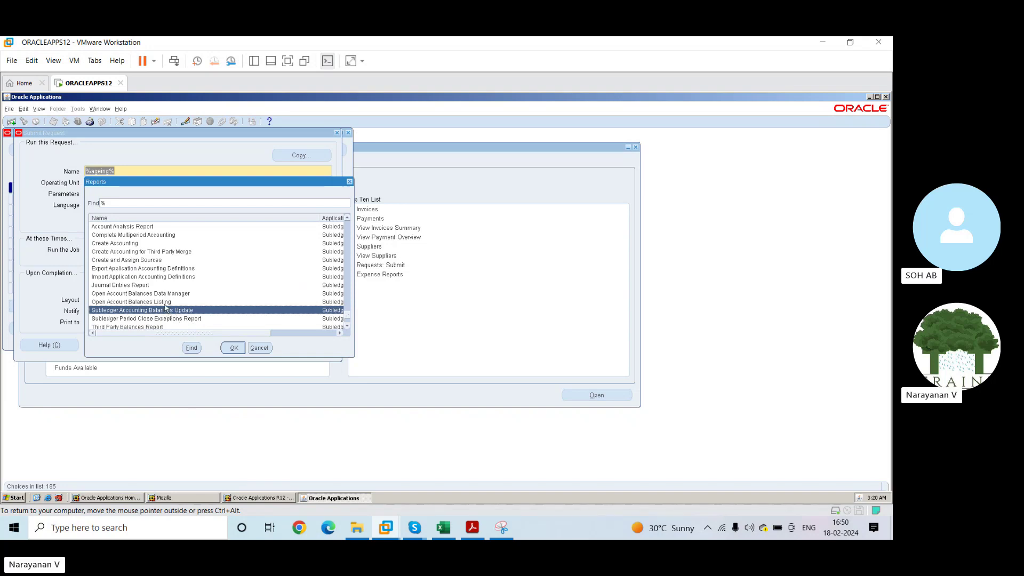
# Choose Open Account Balances Listing from the subledger reports as the request to run.
pyautogui.click(347, 327)
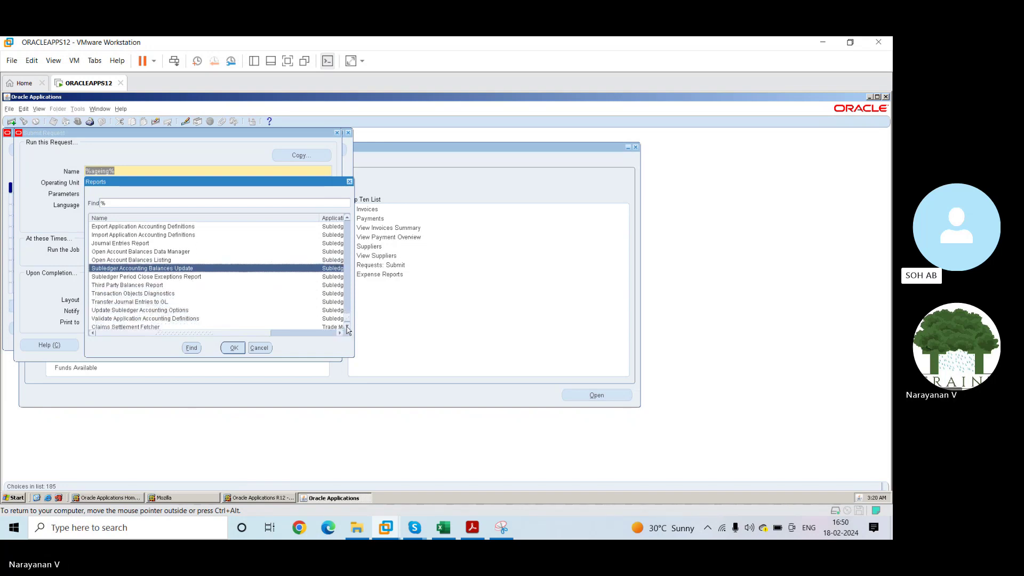
pyautogui.click(347, 326)
pyautogui.click(347, 326)
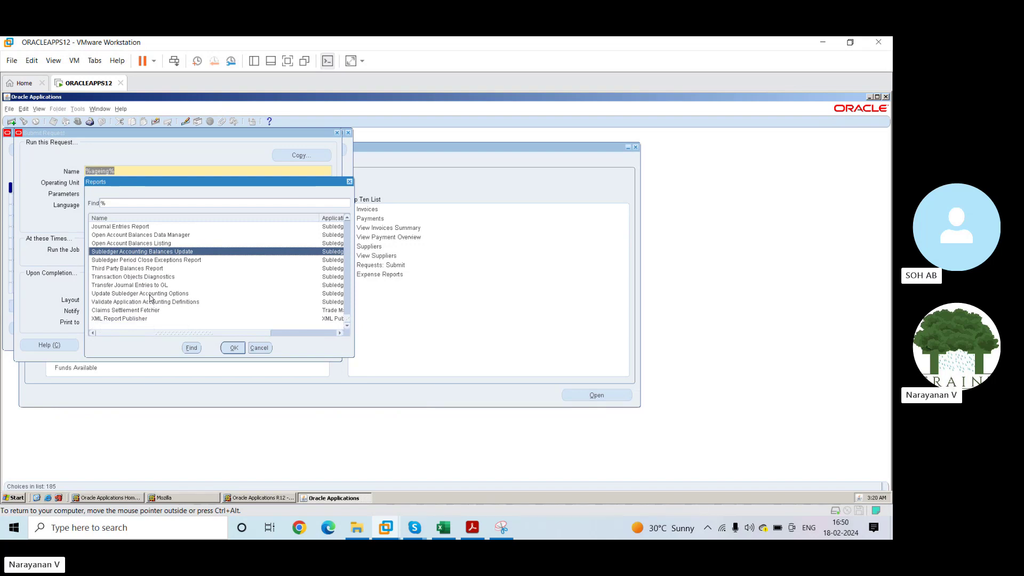
pyautogui.click(137, 243)
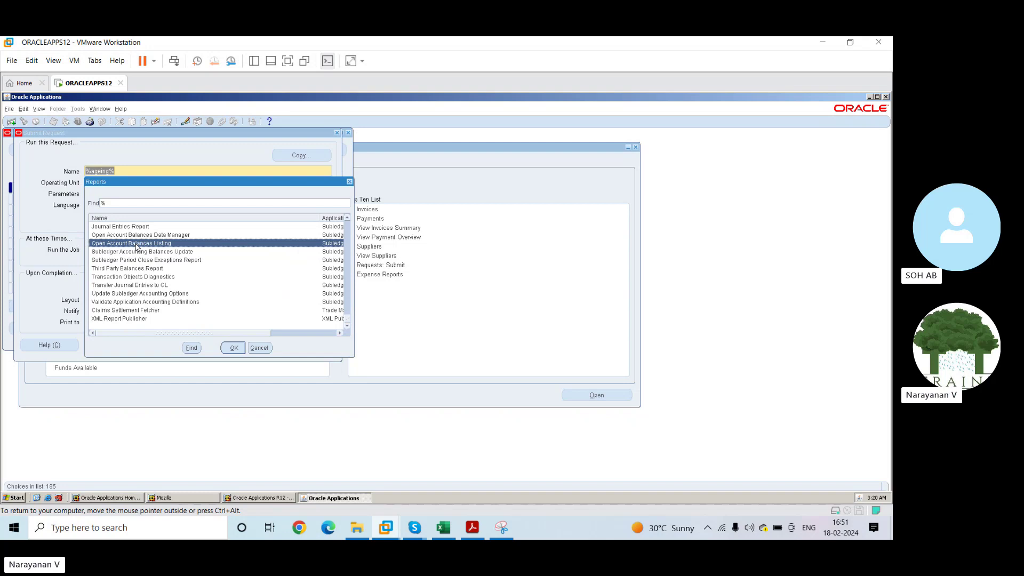
pyautogui.click(235, 348)
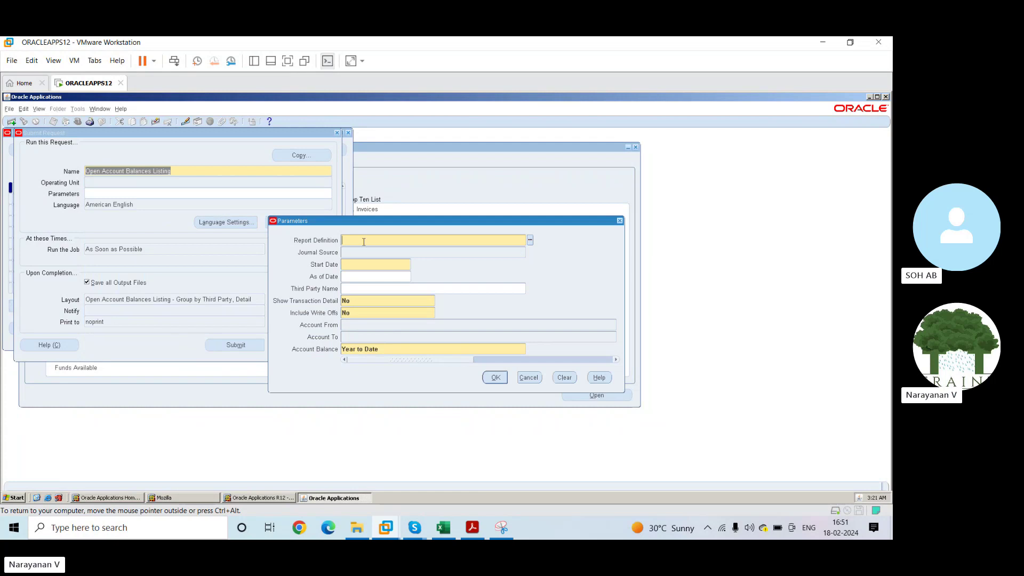
# Set the report definition parameter to Liabilities Payables, Vision Operations (USA).
pyautogui.click(530, 240)
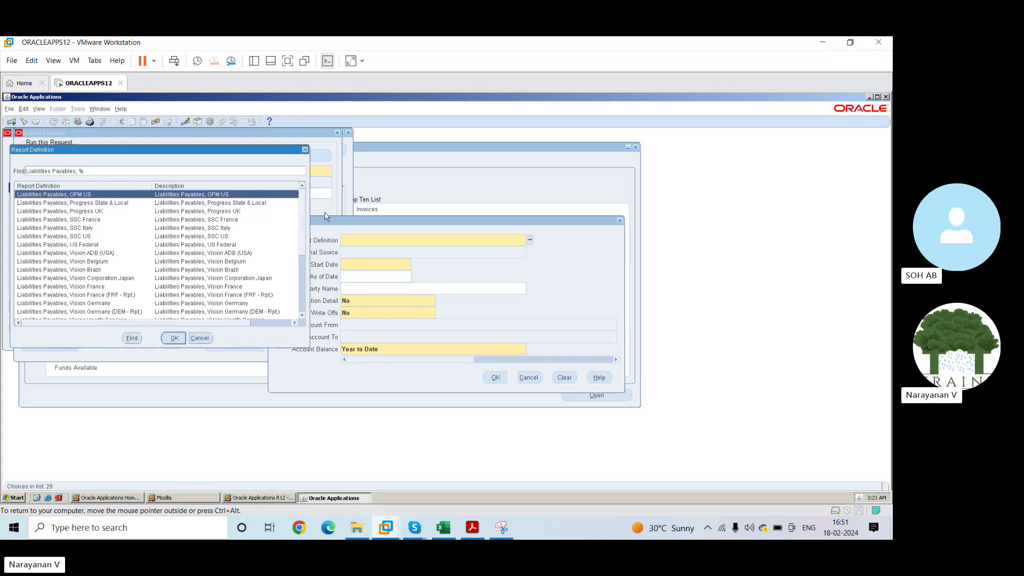
pyautogui.click(85, 278)
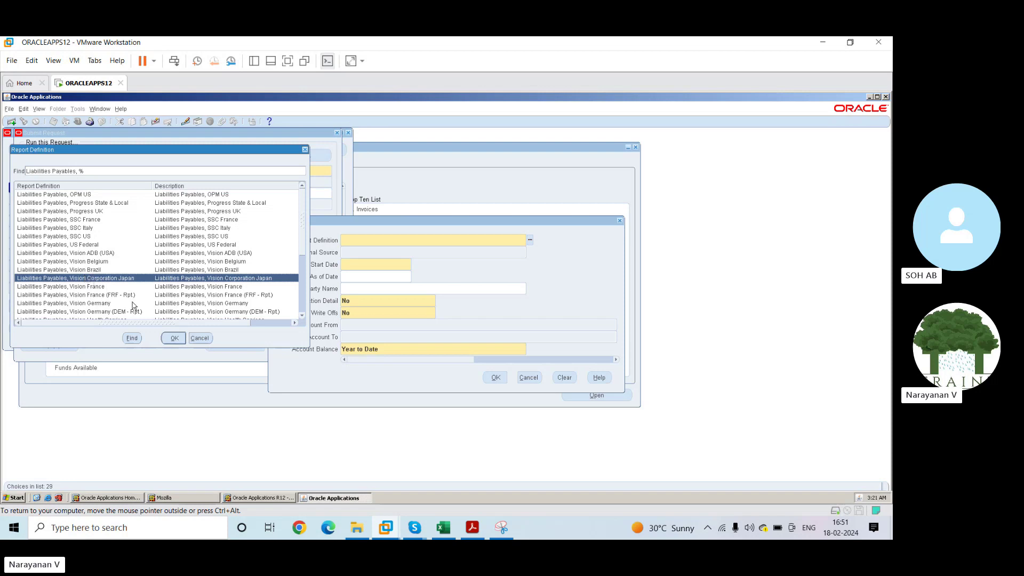
pyautogui.press('Down')
pyautogui.press('Down')
pyautogui.press('Down')
pyautogui.press('Down')
pyautogui.press('Down')
pyautogui.press('Down')
pyautogui.press('Down')
pyautogui.press('Down')
pyautogui.press('Down')
pyautogui.press('Down')
pyautogui.press('Down')
pyautogui.press('Down')
pyautogui.press('Down')
pyautogui.press('Down')
pyautogui.press('Down')
pyautogui.press('Down')
pyautogui.press('Down')
pyautogui.press('Down')
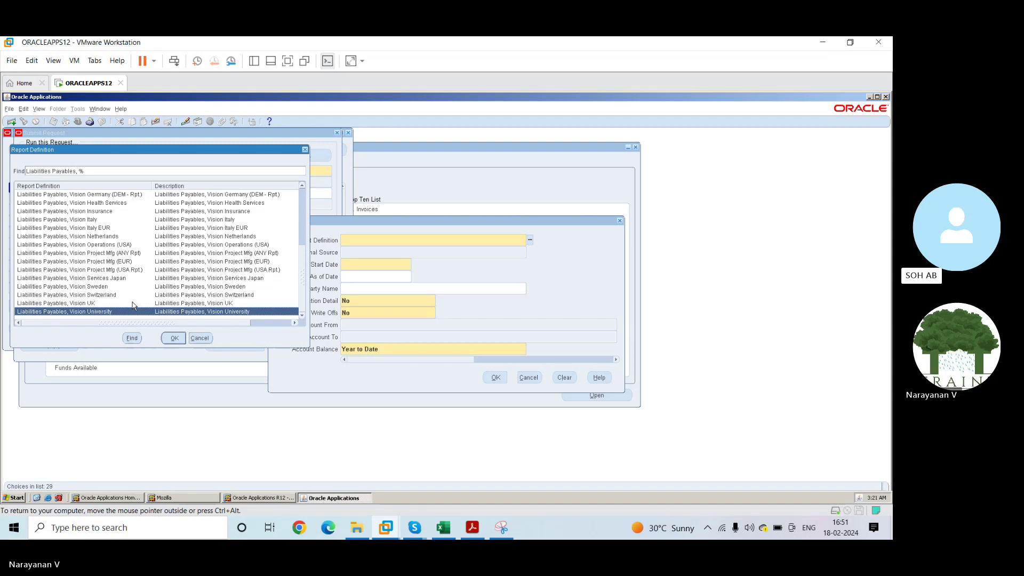
pyautogui.press('Up')
pyautogui.press('Up')
pyautogui.press('Up')
pyautogui.press('Up')
pyautogui.press('Up')
pyautogui.press('Up')
pyautogui.press('Up')
pyautogui.press('Up')
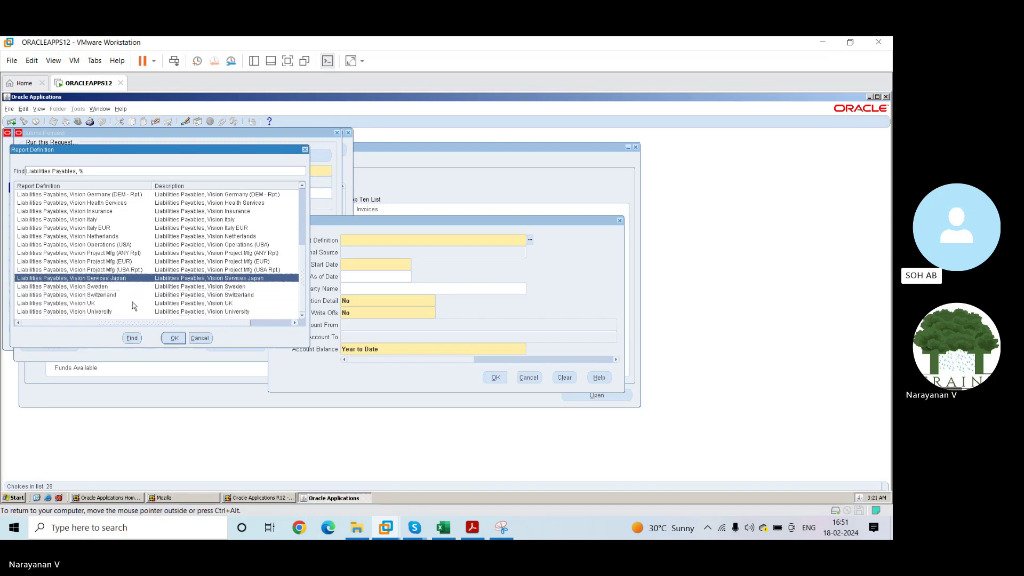
pyautogui.press('Return')
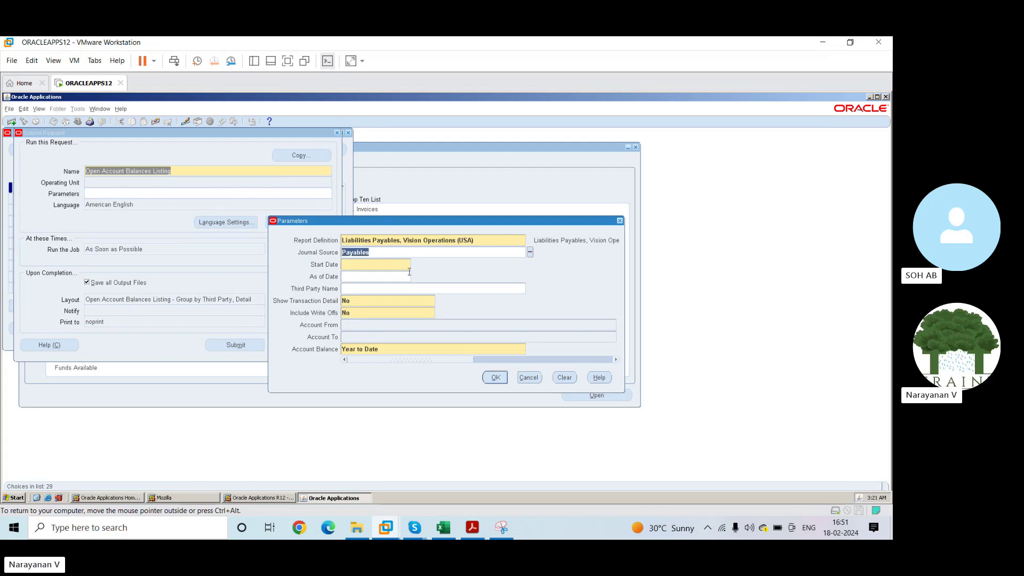
# Set the report's start date to 01-FEB-2023.
pyautogui.click(371, 265)
pyautogui.write('1')
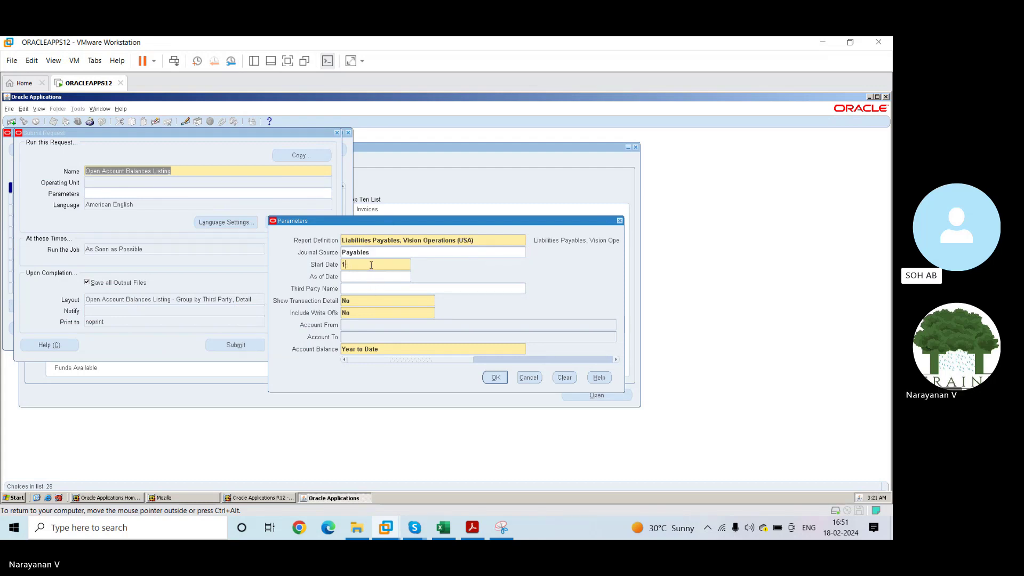
pyautogui.write('-feb-2023')
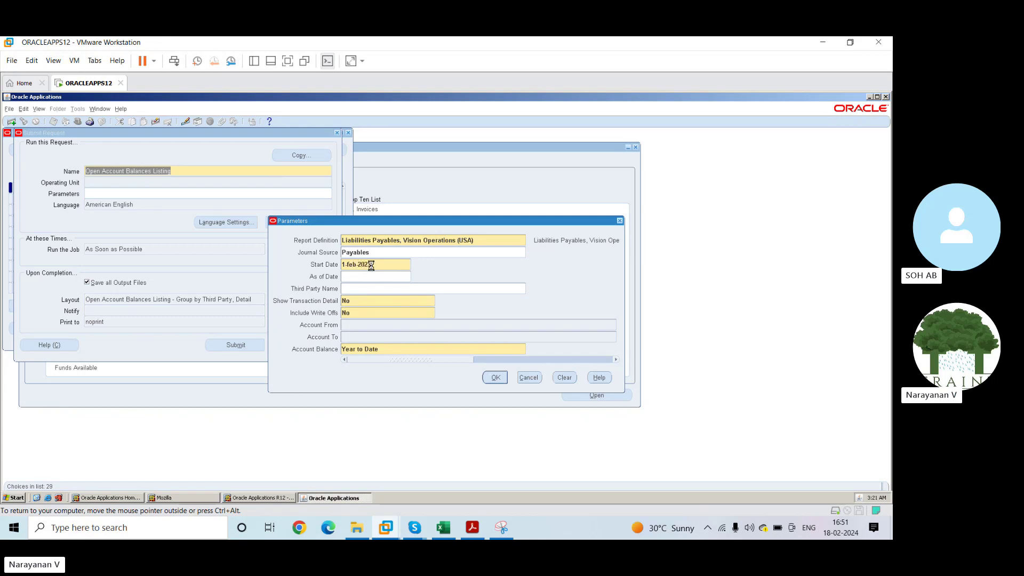
pyautogui.press('Tab')
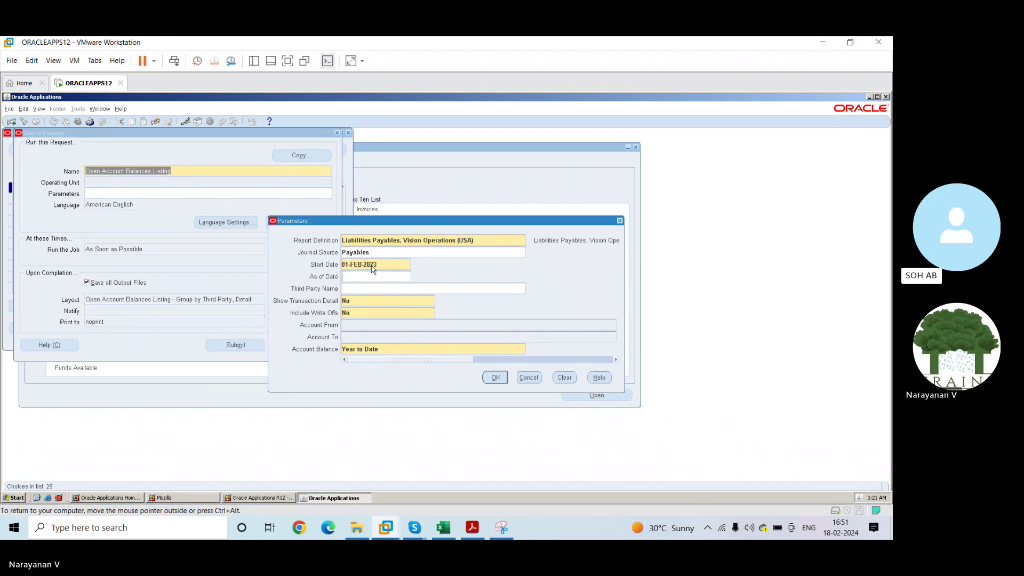
# Set the as of date to 28-FEB-2023, submit the Open Account Balances Listing request, and decline submitting another request.
pyautogui.write('28-feb-0')
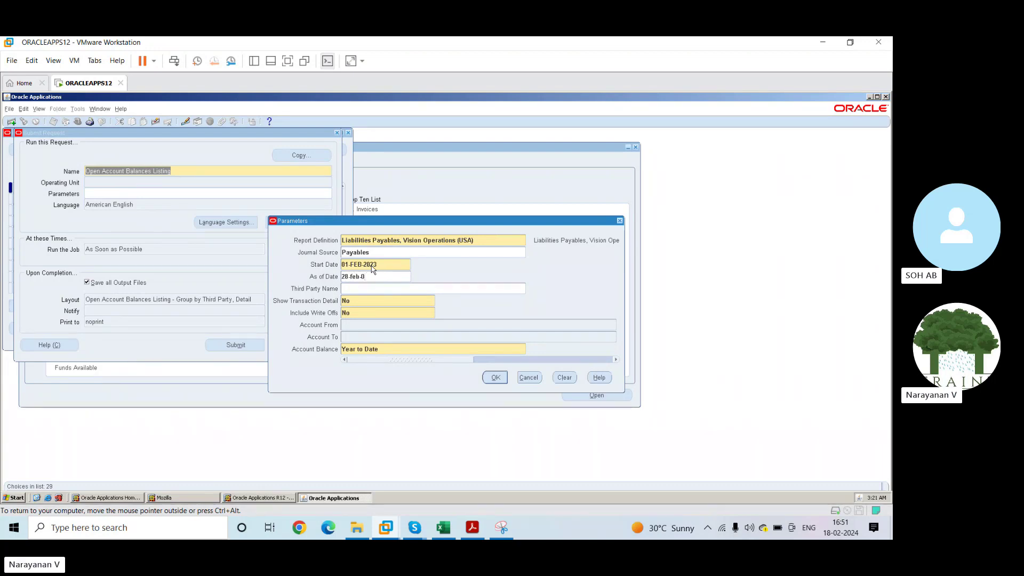
pyautogui.write('023')
pyautogui.press('Tab')
pyautogui.click(495, 377)
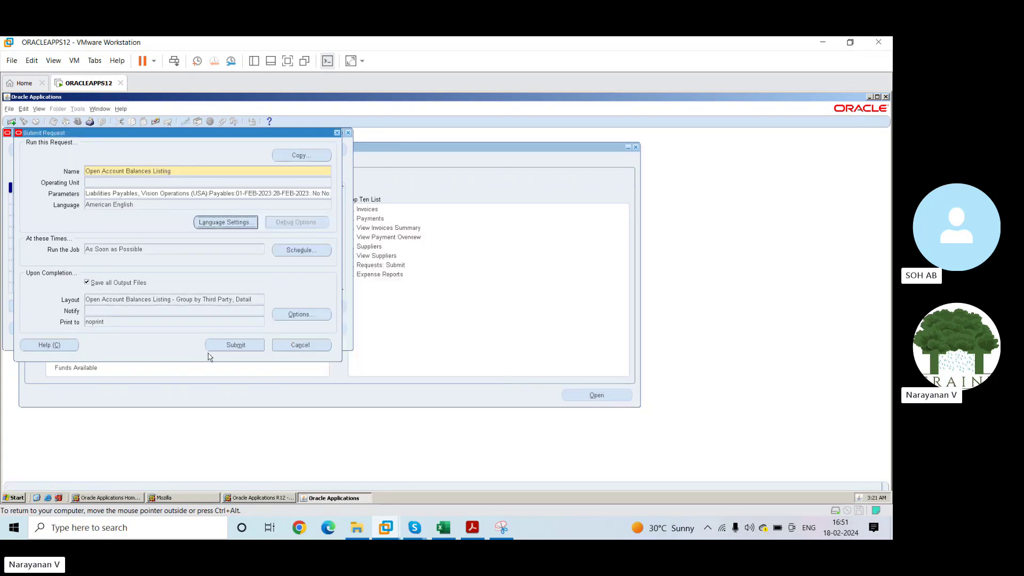
pyautogui.click(237, 345)
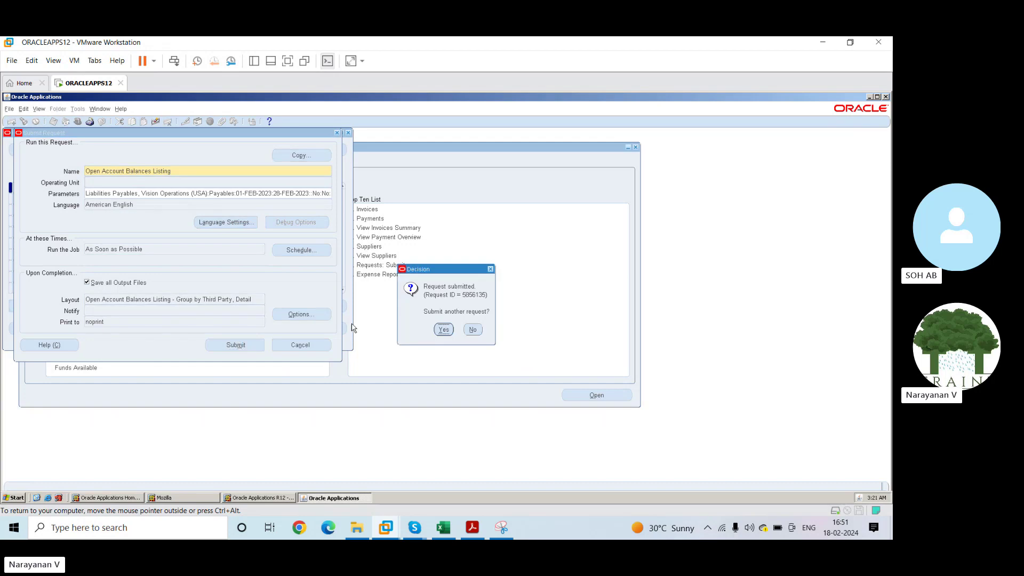
pyautogui.click(469, 330)
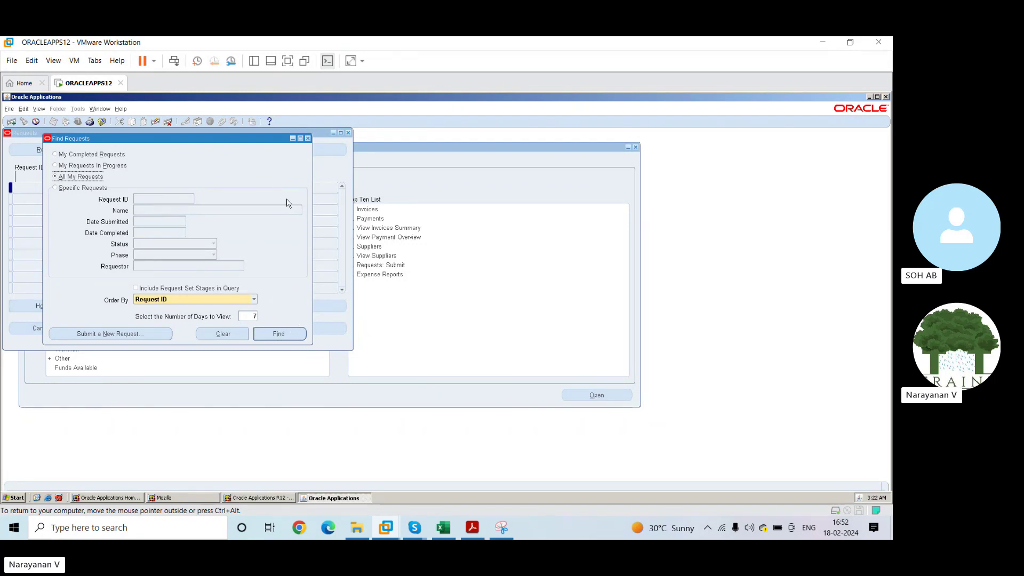
# Find all of my requests and open the output of the Open Account Balances Listing request.
pyautogui.click(292, 337)
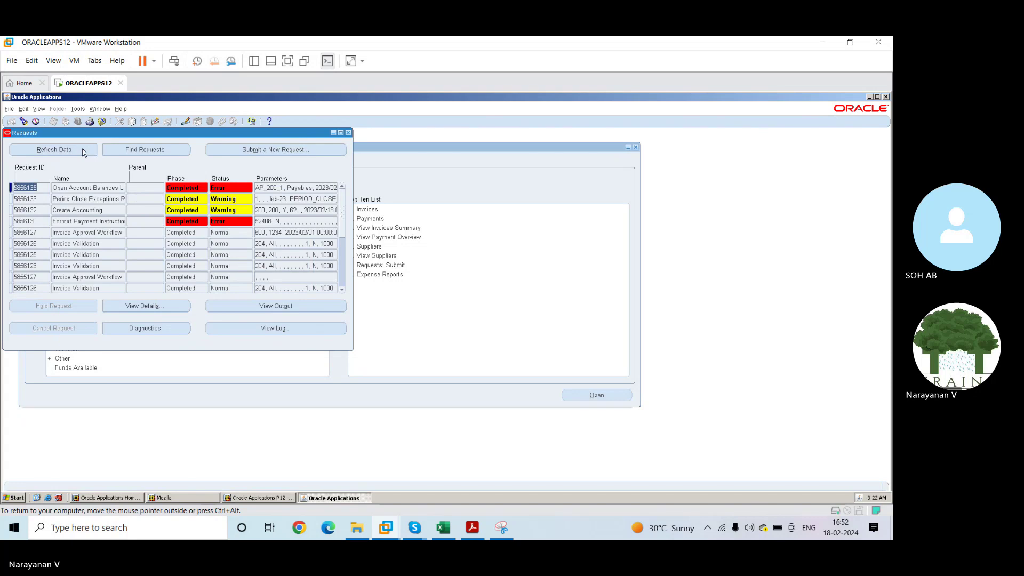
pyautogui.click(267, 308)
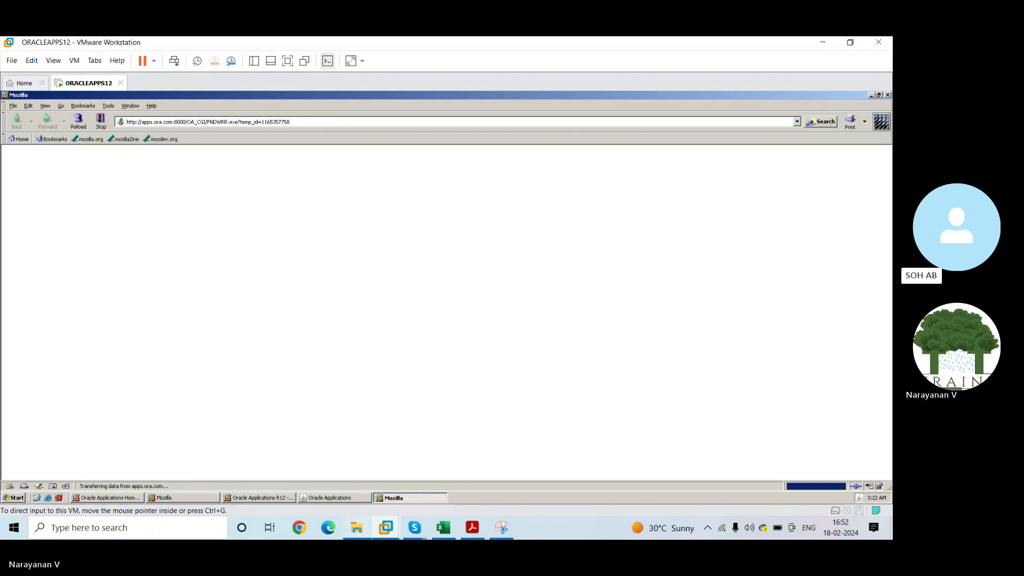
# Switch to File Explorer, look through the contents of the Documents folder, and put the window away.
pyautogui.click(358, 537)
pyautogui.click(181, 128)
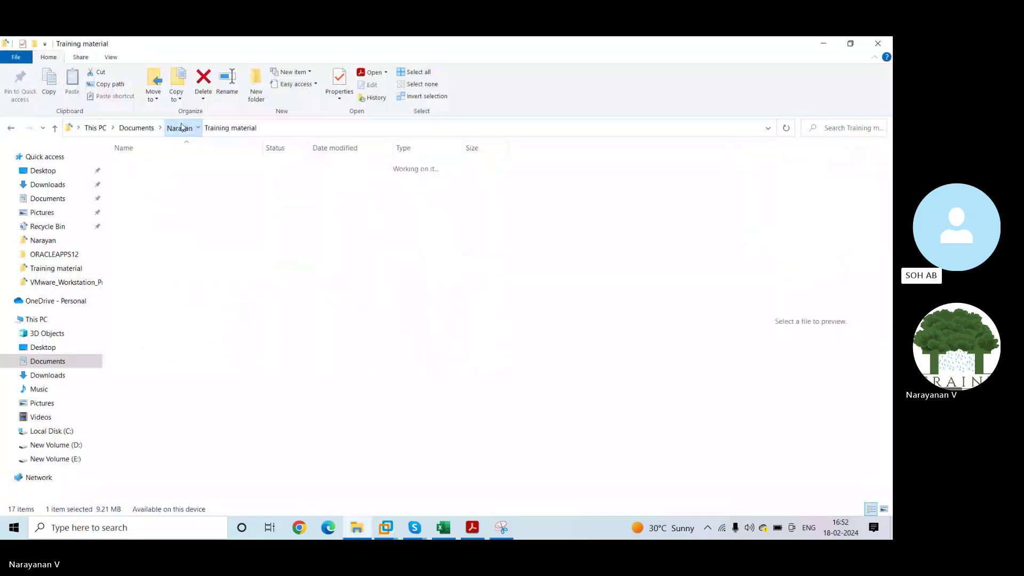
pyautogui.click(126, 129)
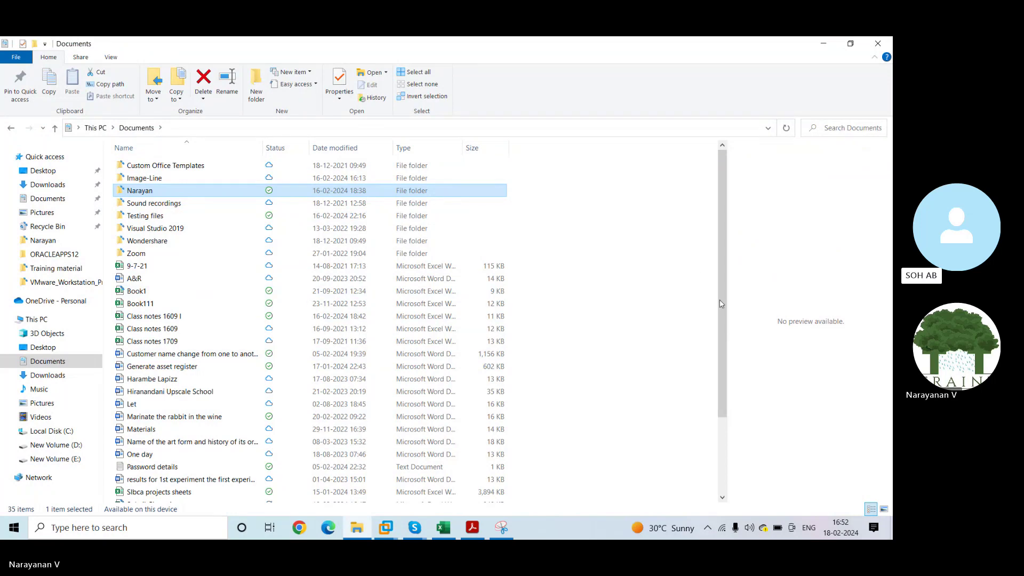
pyautogui.moveTo(722, 303); pyautogui.dragTo(729, 193)
pyautogui.click(851, 43)
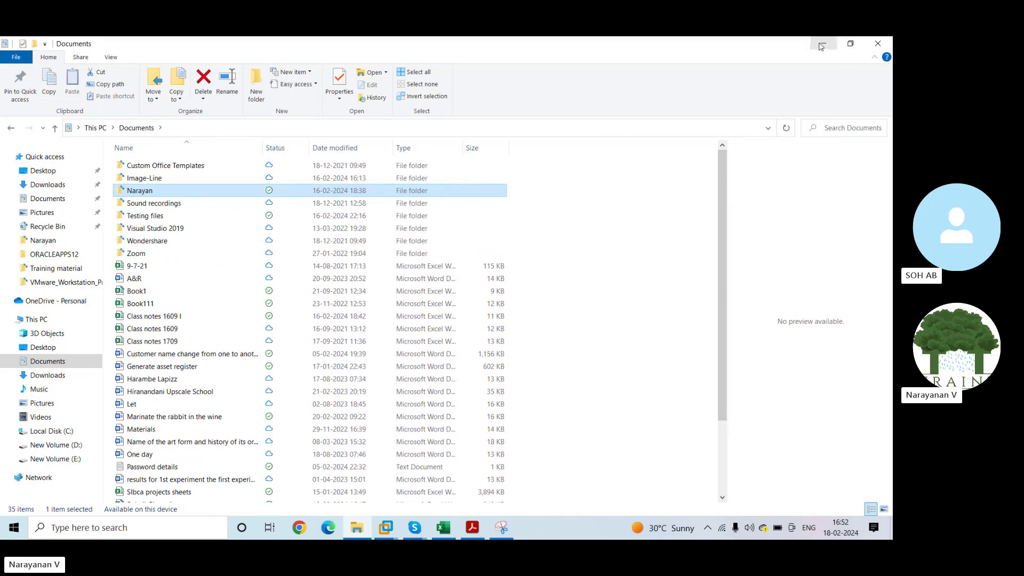
pyautogui.click(821, 45)
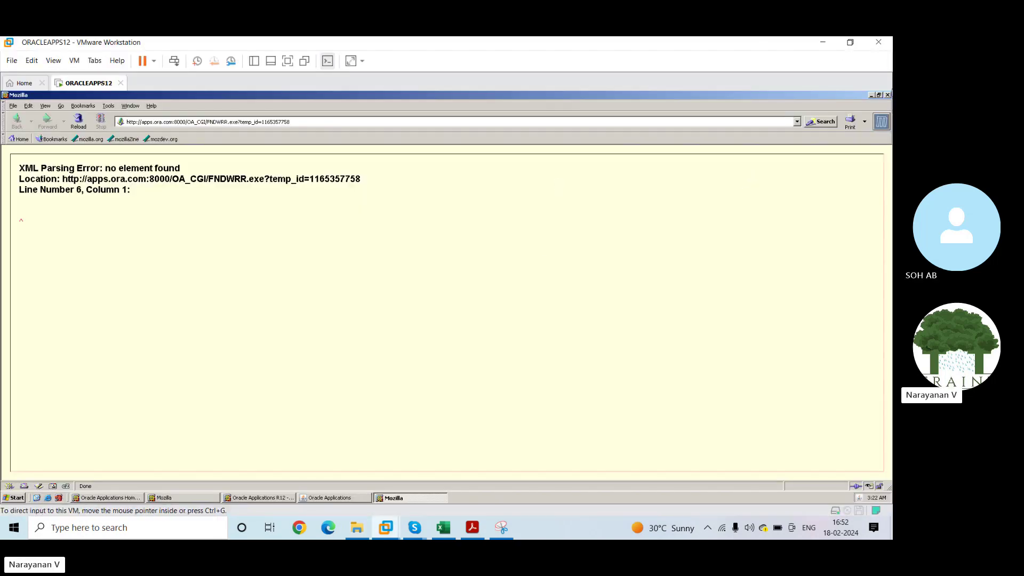
# Close the report output page and the list of requests to return to the payables navigator.
pyautogui.click(887, 96)
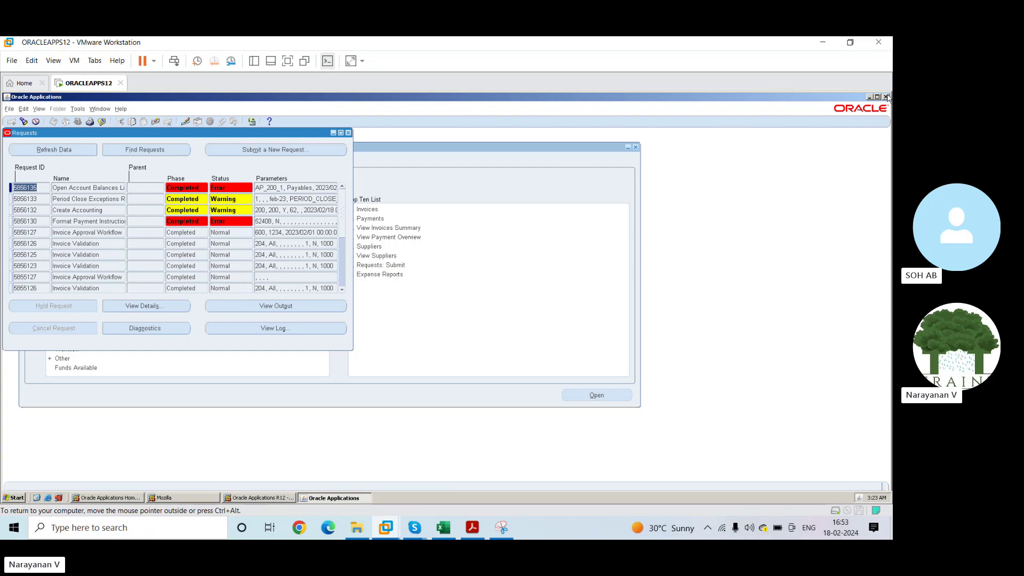
pyautogui.click(348, 133)
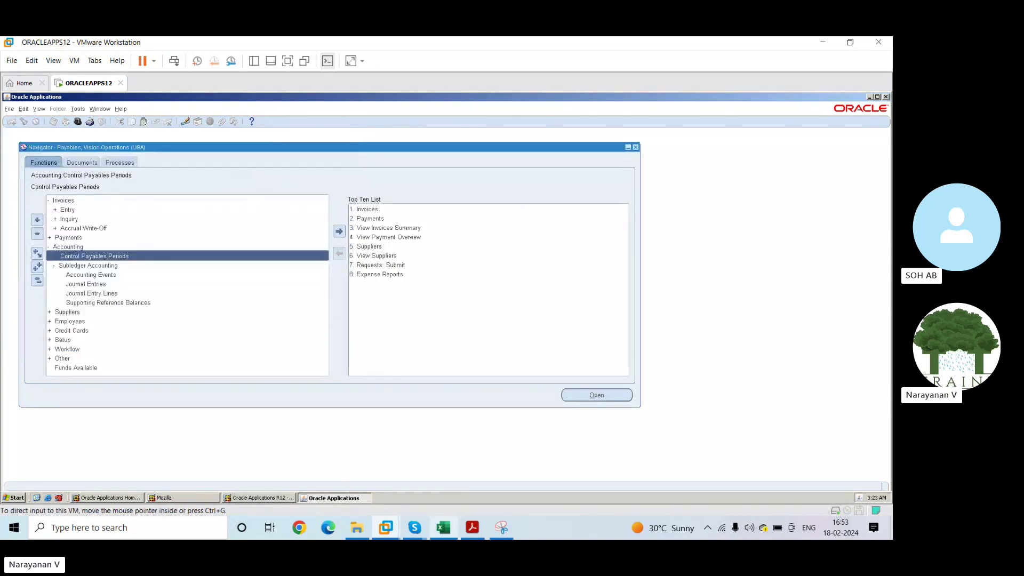
# Switch to the Excel workbook, add a new worksheet after AP, and enter 1.2M USD in C5.
pyautogui.click(443, 528)
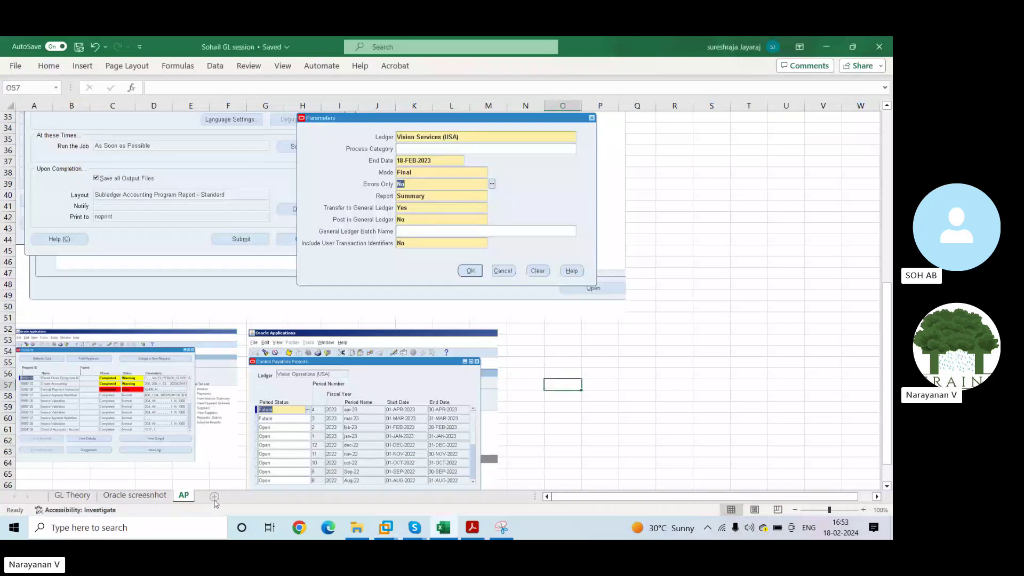
pyautogui.click(214, 497)
pyautogui.click(91, 159)
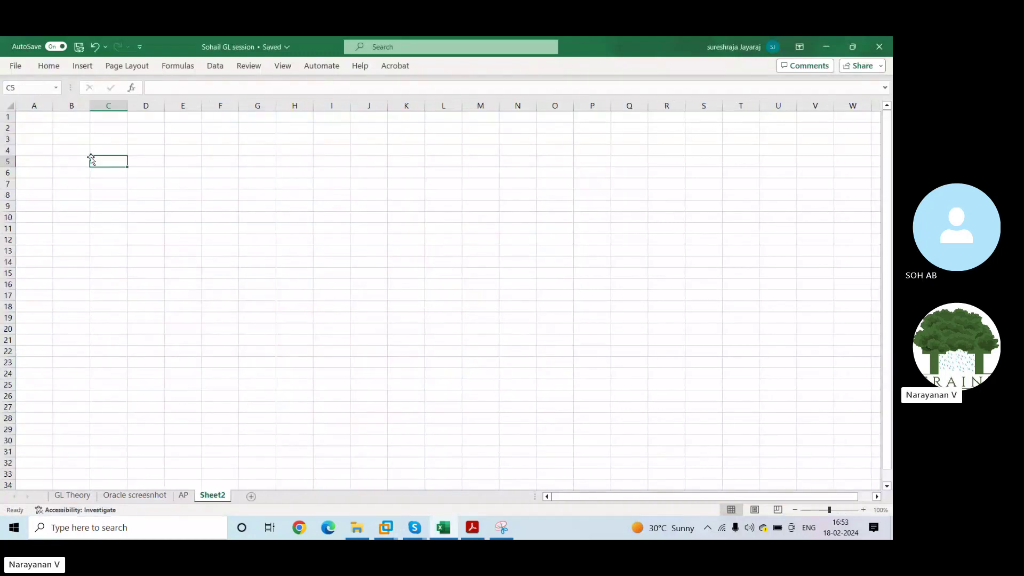
pyautogui.write('1')
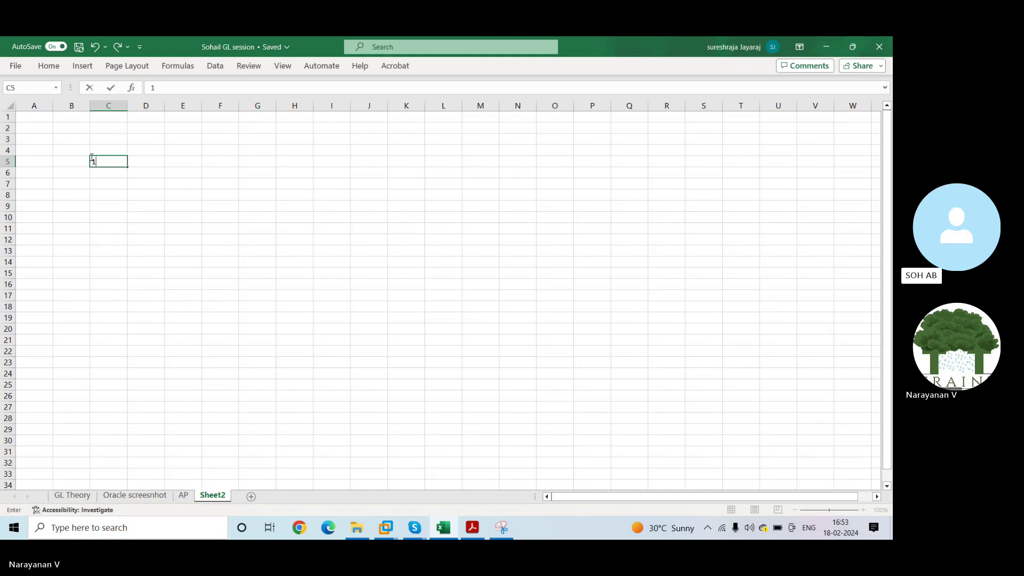
pyautogui.write('.2M USD')
pyautogui.press('Return')
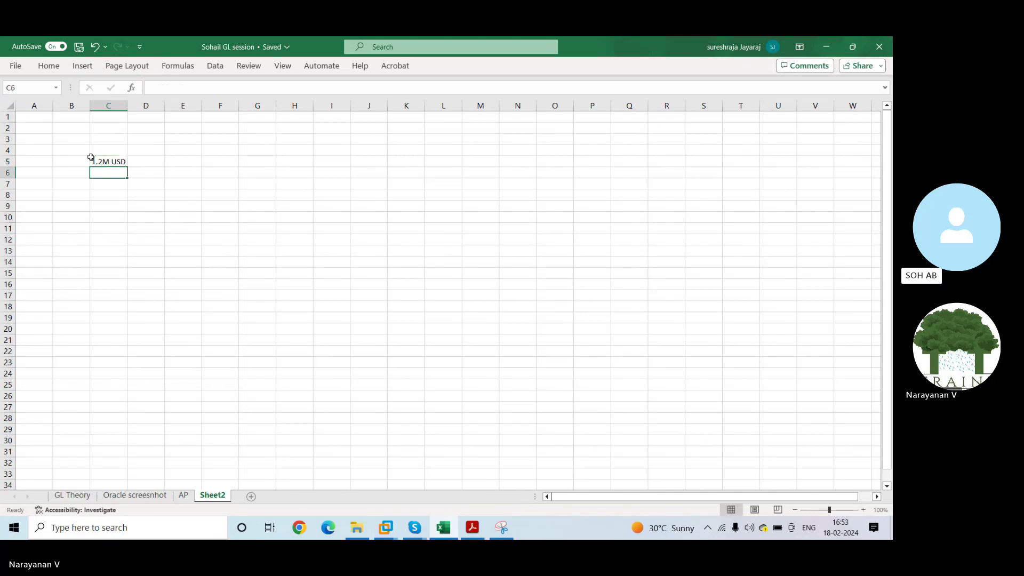
# Enter the placeholder names cdhsjc, ass, ndbasjbdv, sjchjv and sjkcbjsa in cells C7 to C11.
pyautogui.press('Return')
pyautogui.write('cdhsjc')
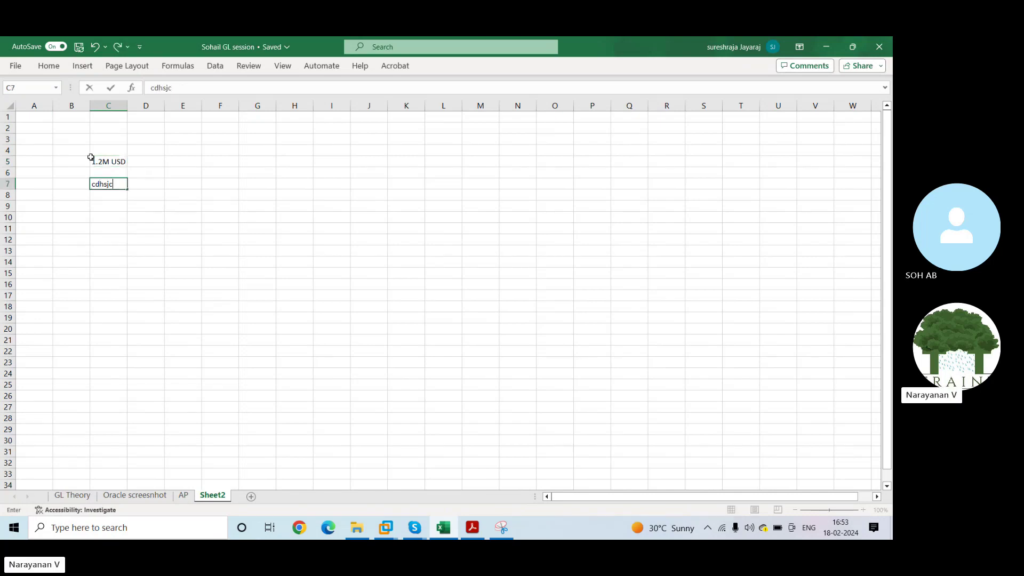
pyautogui.press('Return')
pyautogui.write('ass')
pyautogui.press('Return')
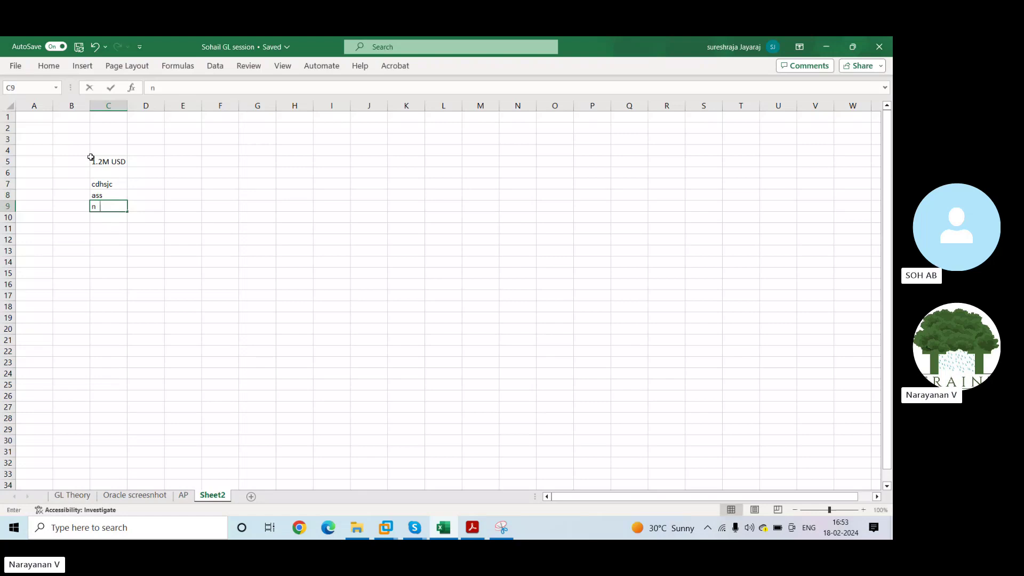
pyautogui.write('ndbasjbdv')
pyautogui.press('Return')
pyautogui.write('sjchjv')
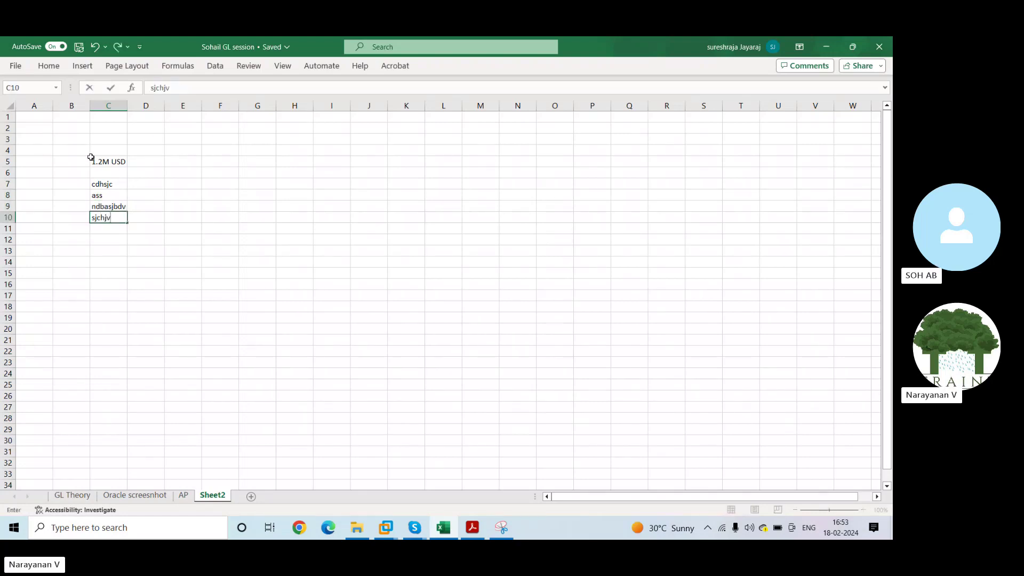
pyautogui.press('Return')
pyautogui.write('sjkcbjsa')
pyautogui.press('Tab')
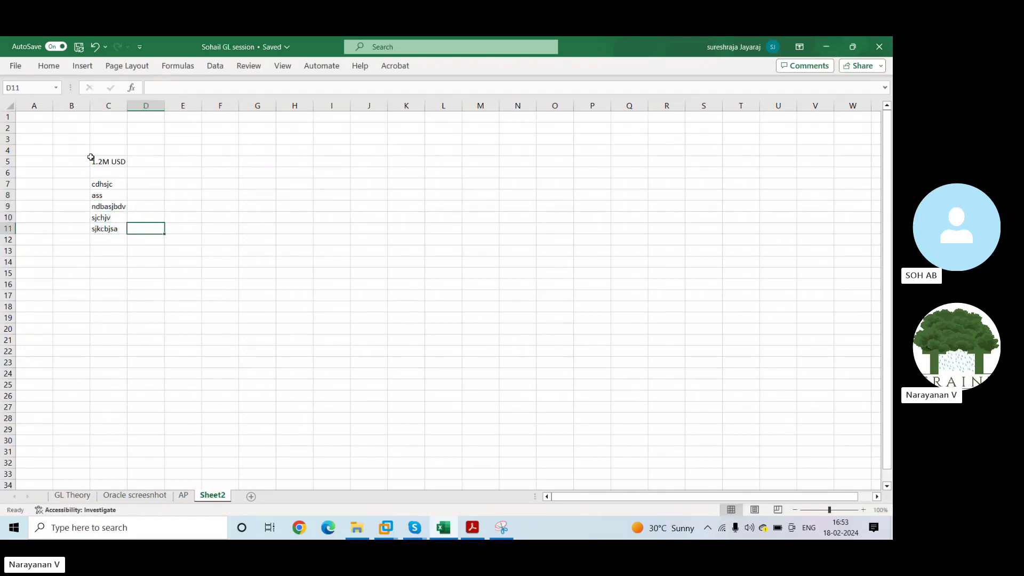
# Enter the amounts 0.5, 0.3, 0.2, 0.1 and 0.1 beside the placeholder names in D7 to D11.
pyautogui.press('Up')
pyautogui.press('Up')
pyautogui.press('Up')
pyautogui.press('Up')
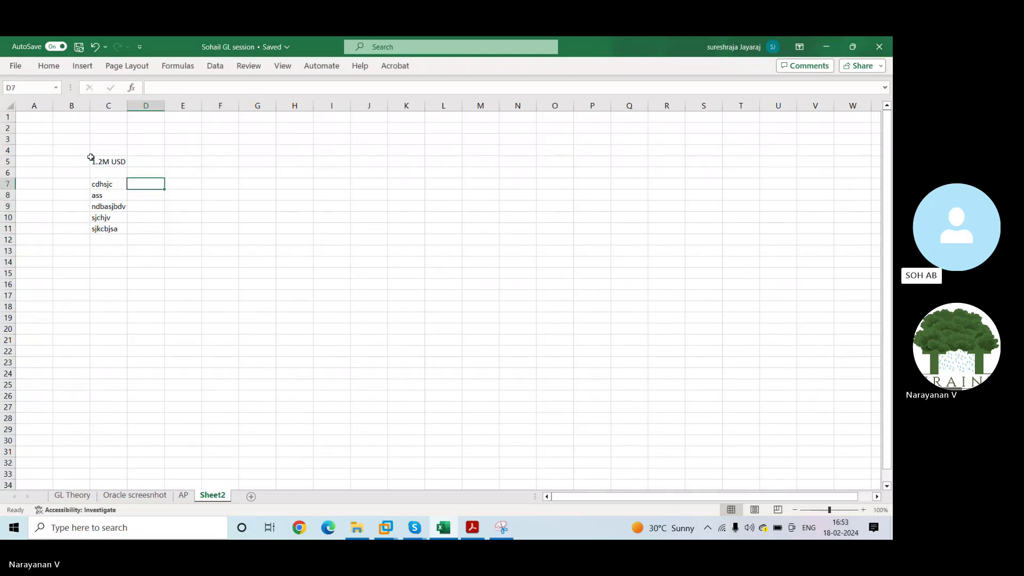
pyautogui.write('.5')
pyautogui.press('Return')
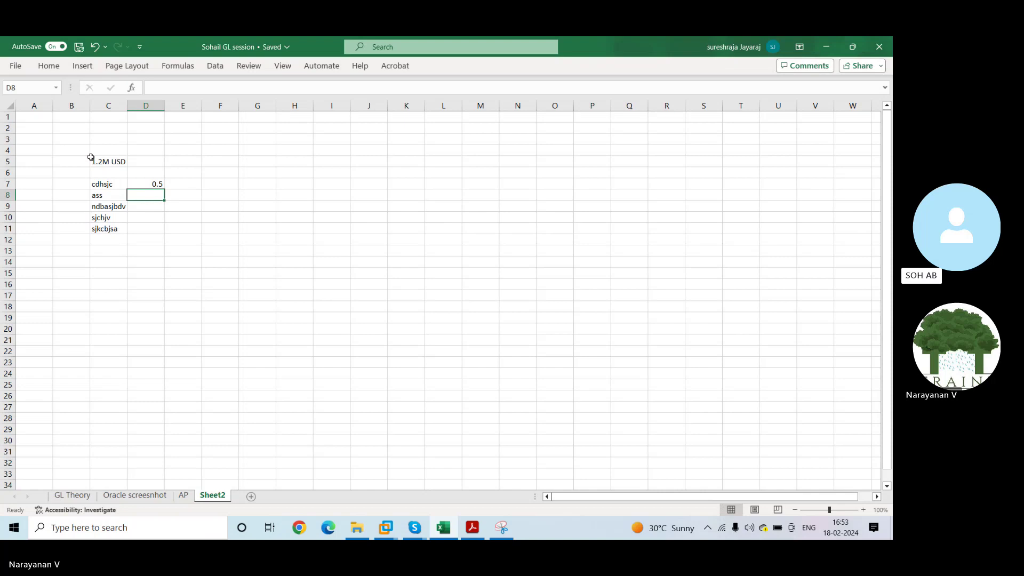
pyautogui.write('.3')
pyautogui.press('Return')
pyautogui.write('.2')
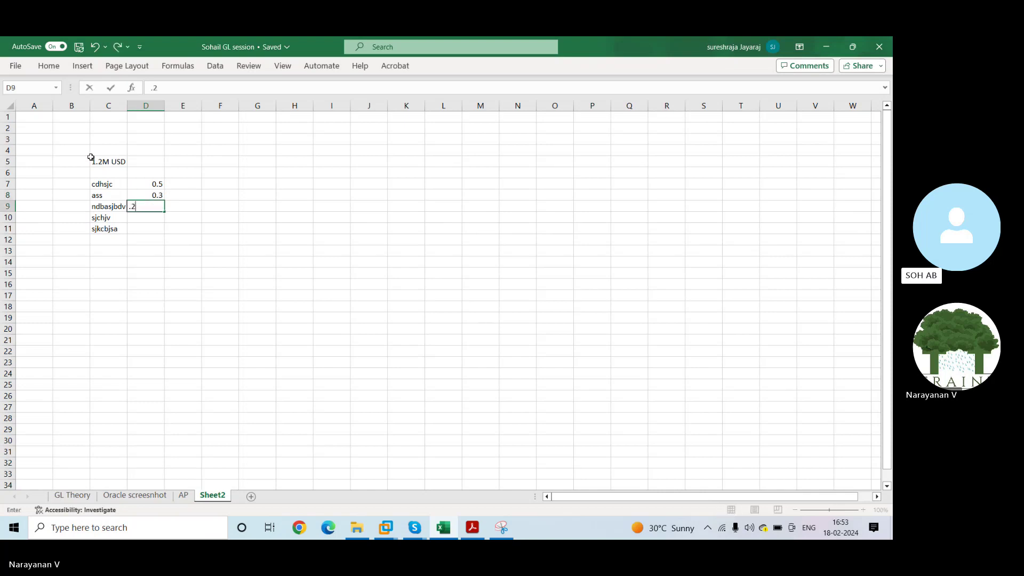
pyautogui.press('Return')
pyautogui.write('.1')
pyautogui.press('Return')
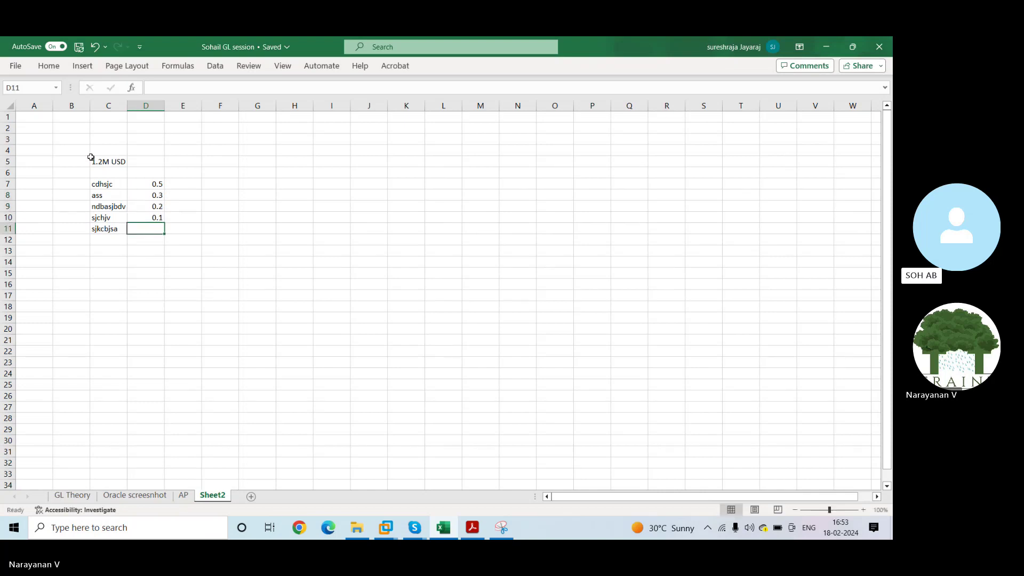
pyautogui.write('.1')
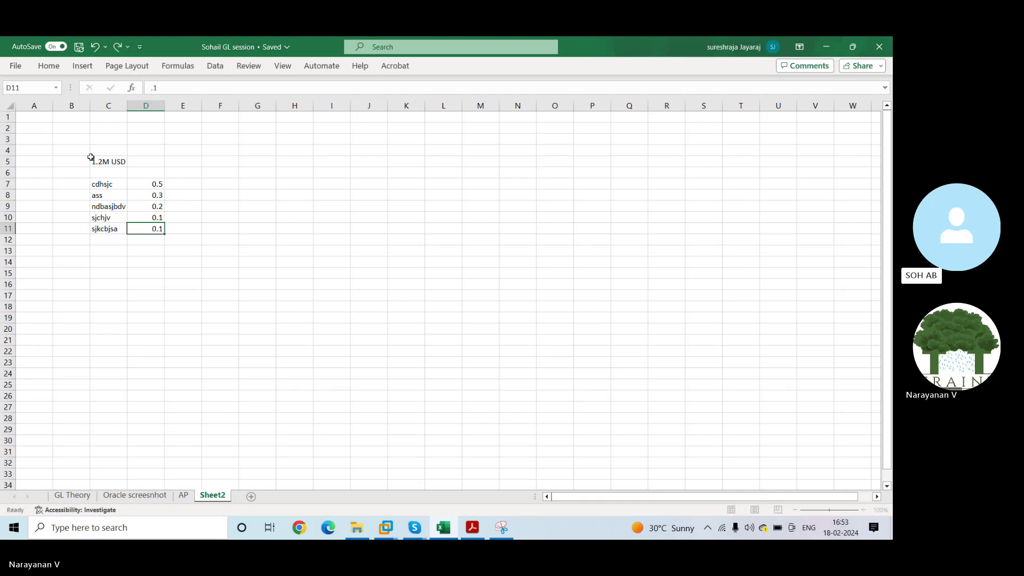
pyautogui.press('Return')
# Sum the amounts with AutoSum in D12 and place the label Total beside the sum in C12.
pyautogui.hotkey('alt', '=')
pyautogui.press('Return')
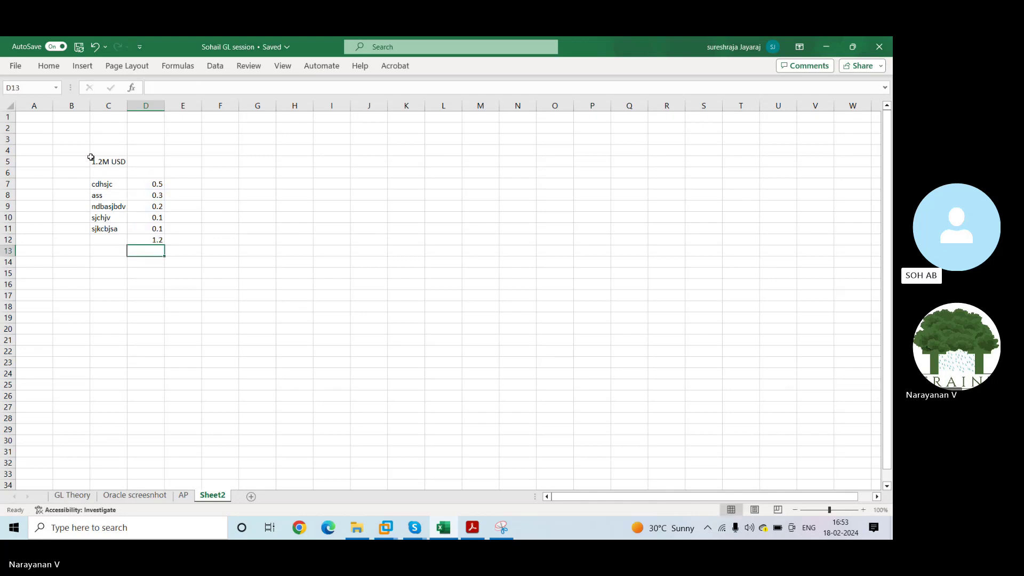
pyautogui.press('Left')
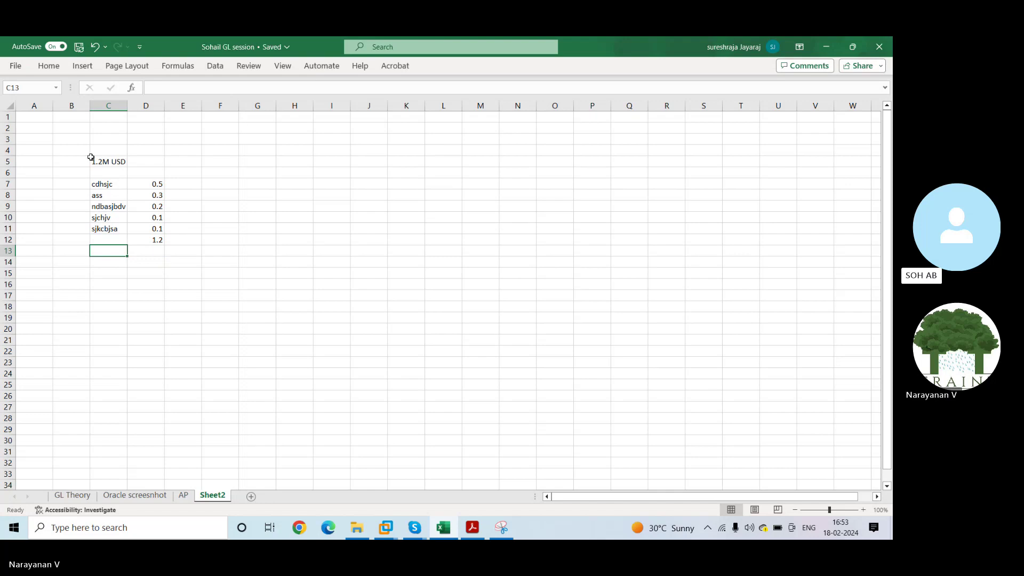
pyautogui.write('Total')
pyautogui.press('Right')
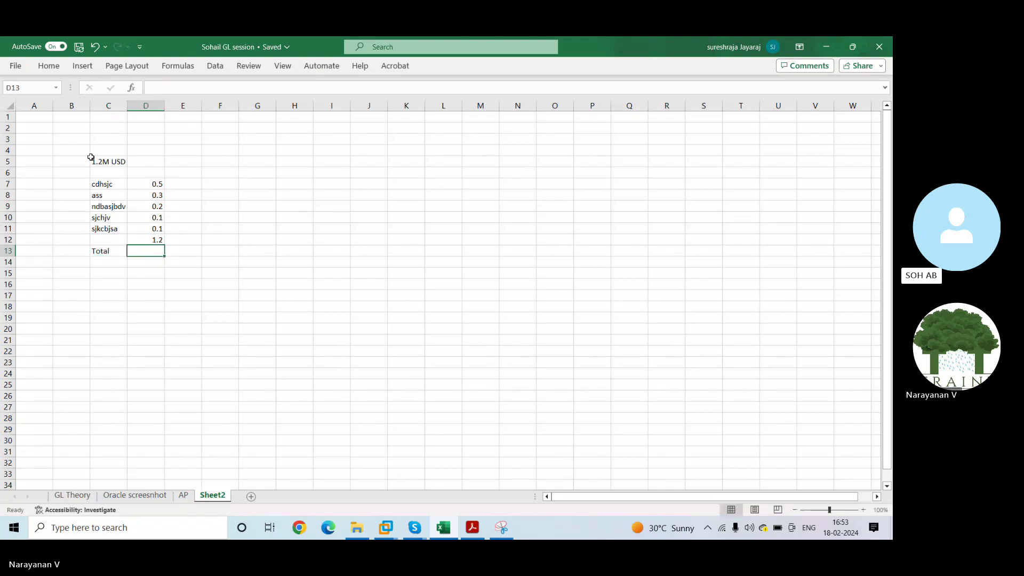
pyautogui.press('Left')
pyautogui.hotkey('ctrl', 'x')
pyautogui.press('Up')
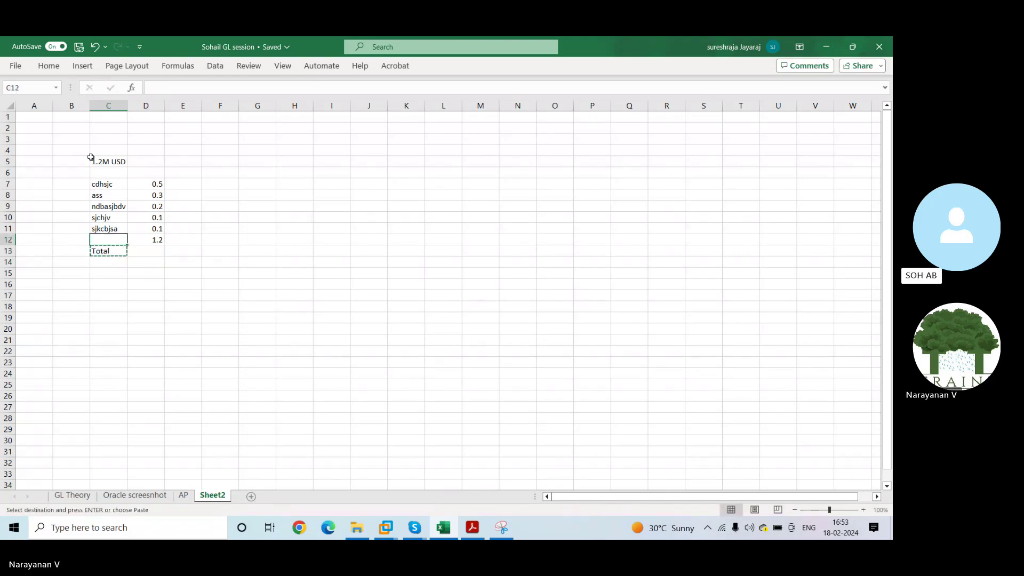
pyautogui.hotkey('ctrl', 'v')
# Copy 1.2M USD from C5 to D5 and replace the content of C5 with GL TB.
pyautogui.keyDown('ctrl'); pyautogui.click(91, 157); pyautogui.keyUp('ctrl')
pyautogui.hotkey('shift', 'Right')
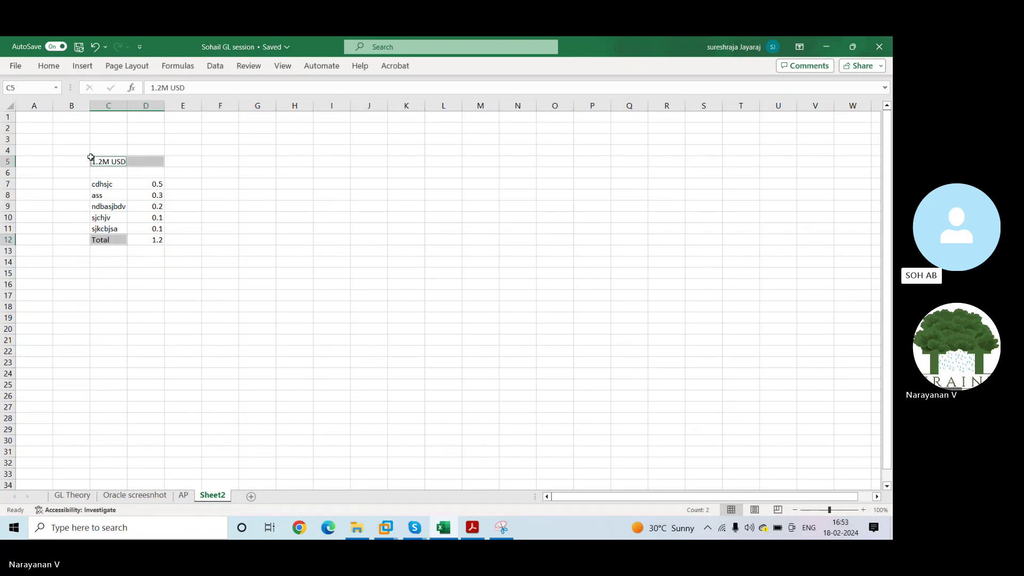
pyautogui.click(90, 157)
pyautogui.hotkey('ctrl', 'c')
pyautogui.press('Right')
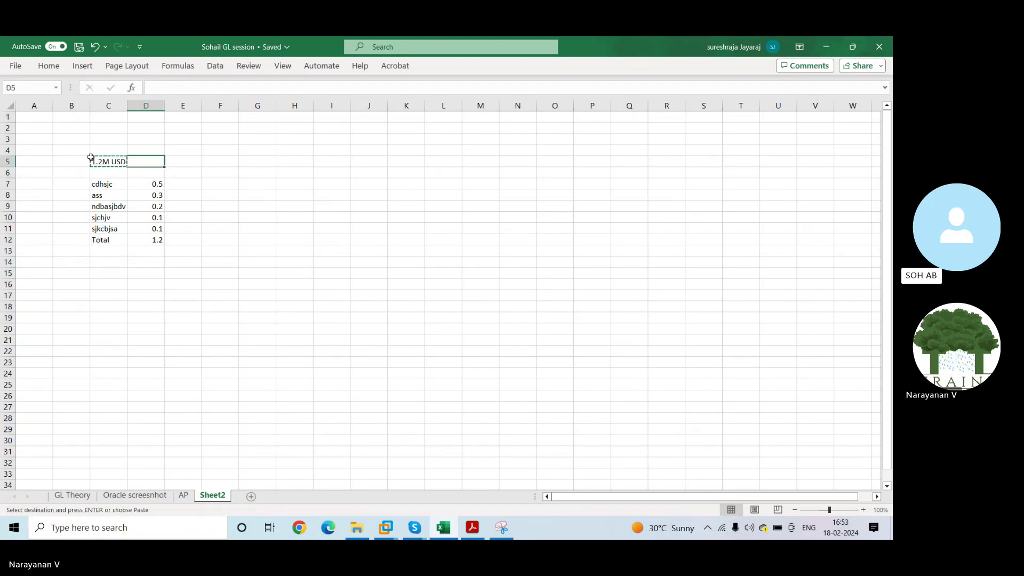
pyautogui.press('Return')
pyautogui.click(90, 157)
pyautogui.write('GL ')
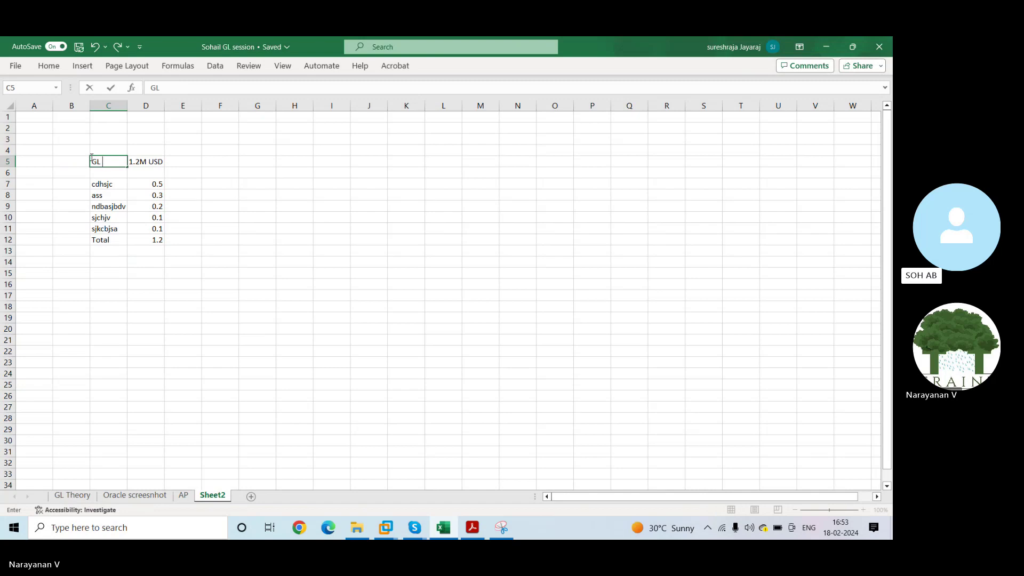
pyautogui.write('TB')
pyautogui.press('Right')
# Enter the label Liability in B5, beside the GL TB label.
pyautogui.press('Left')
pyautogui.press('Left')
pyautogui.write('Lia')
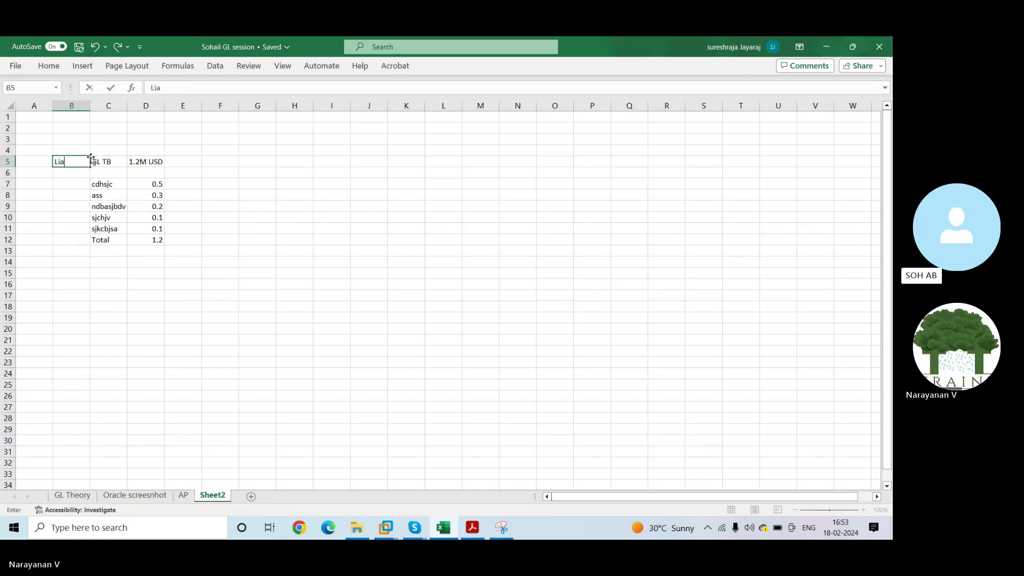
pyautogui.write('bility')
pyautogui.press('Right')
pyautogui.press('Left')
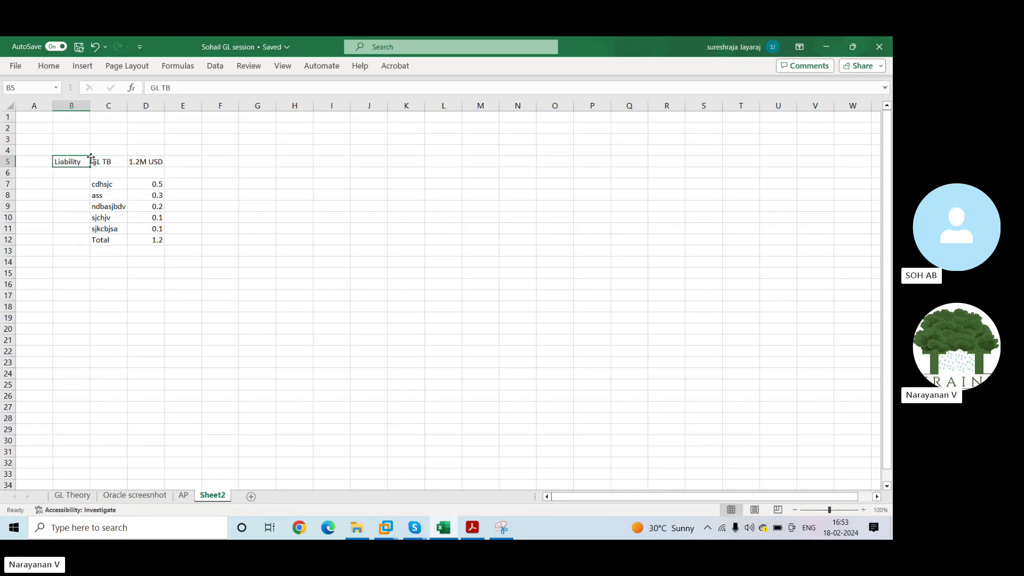
# Enter the period FEB 23 in B4, above the Liability label.
pyautogui.press('Up')
pyautogui.write('F')
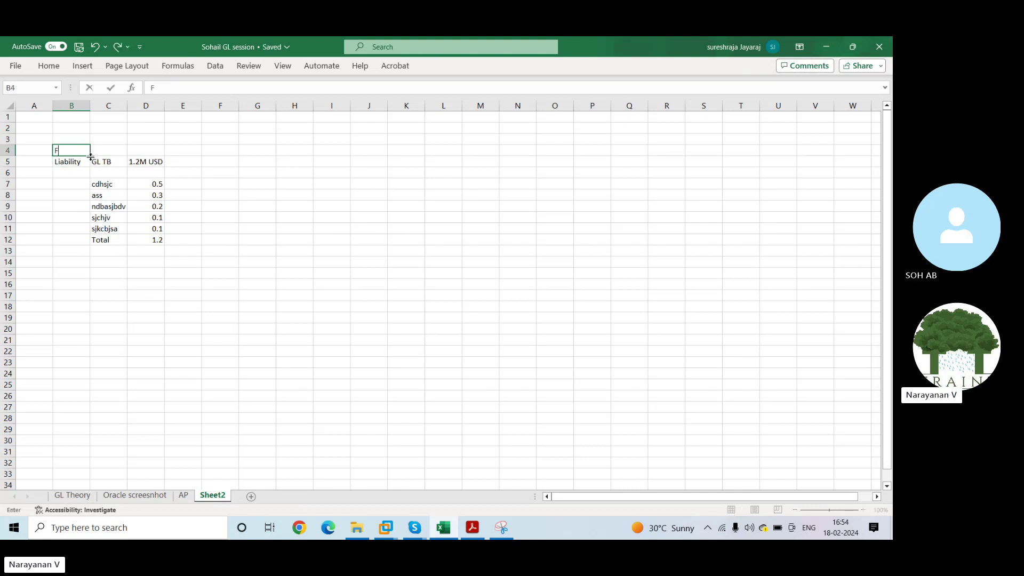
pyautogui.write('EB')
pyautogui.write(' 23')
pyautogui.press('Tab')
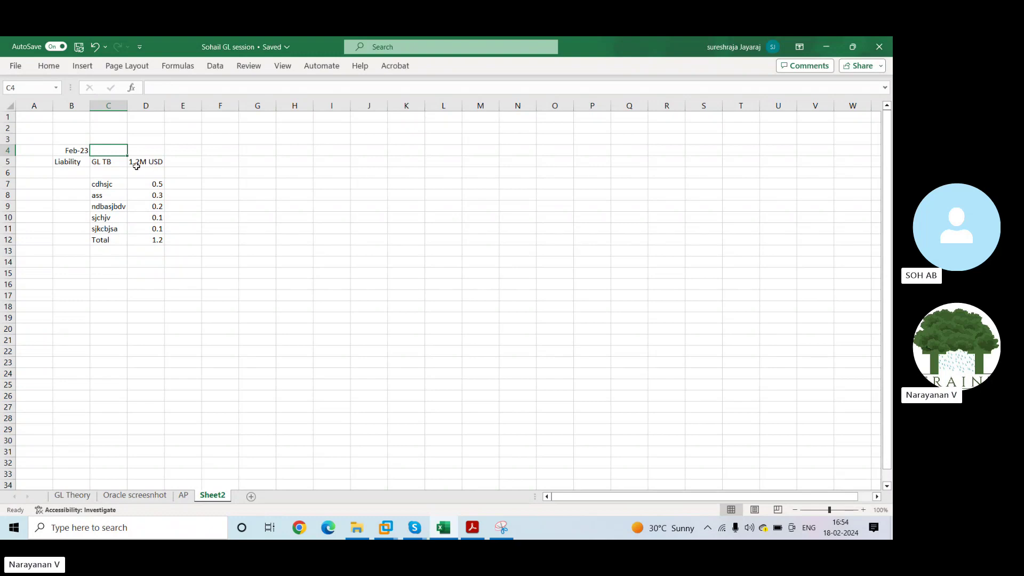
# Examine the GL TB liability balance in row 5 against the itemised names, amounts and total in C7 to D12.
pyautogui.moveTo(63, 160); pyautogui.dragTo(173, 179)
pyautogui.press('Right')
pyautogui.press('Right')
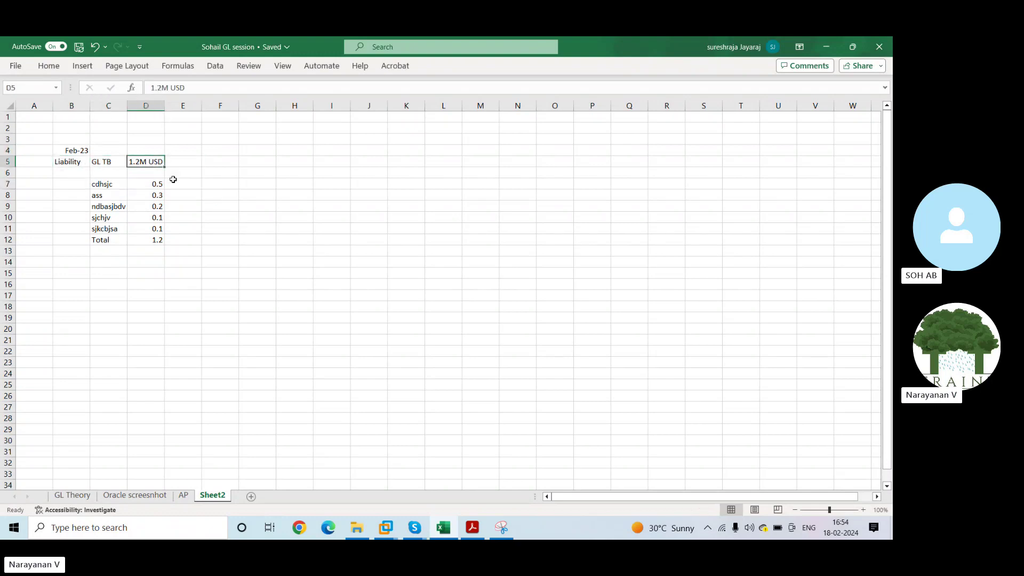
pyautogui.press('Down')
pyautogui.press('Down')
pyautogui.press('Left')
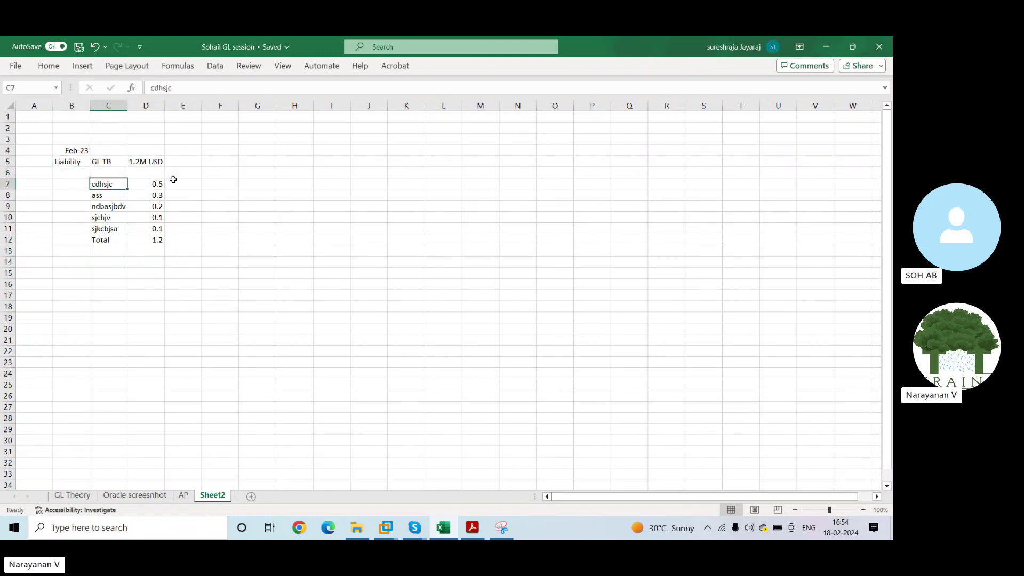
pyautogui.press('Down')
pyautogui.press('Down')
pyautogui.press('Down')
pyautogui.press('Down')
pyautogui.press('Down')
pyautogui.press('Up')
pyautogui.press('Up')
pyautogui.press('Up')
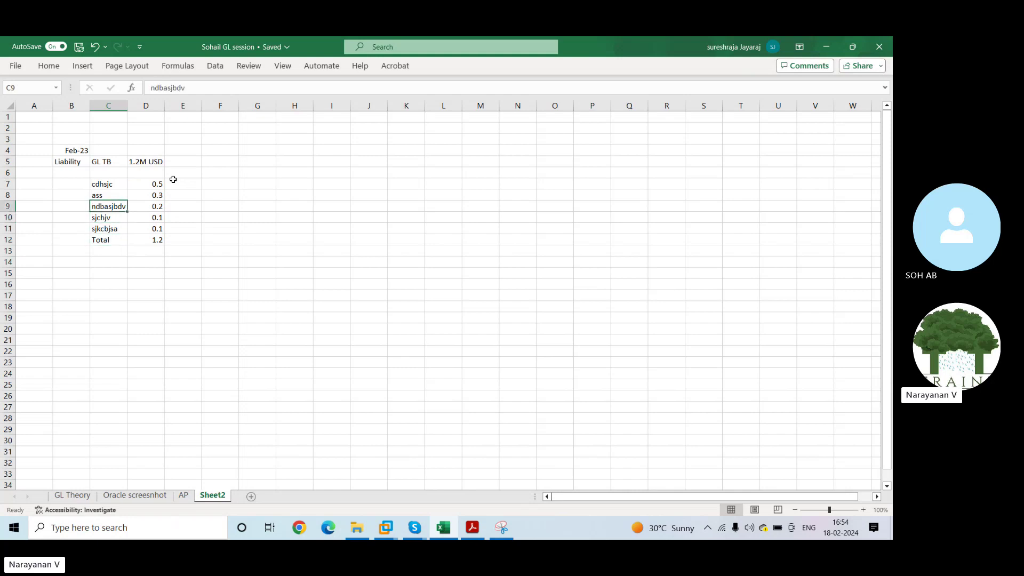
pyautogui.press('Up')
pyautogui.press('Up')
pyautogui.hotkey('shift', 'Down')
pyautogui.hotkey('shift', 'Down')
pyautogui.hotkey('shift', 'Down')
pyautogui.hotkey('shift', 'Down')
pyautogui.hotkey('shift', 'Down')
pyautogui.press('Right')
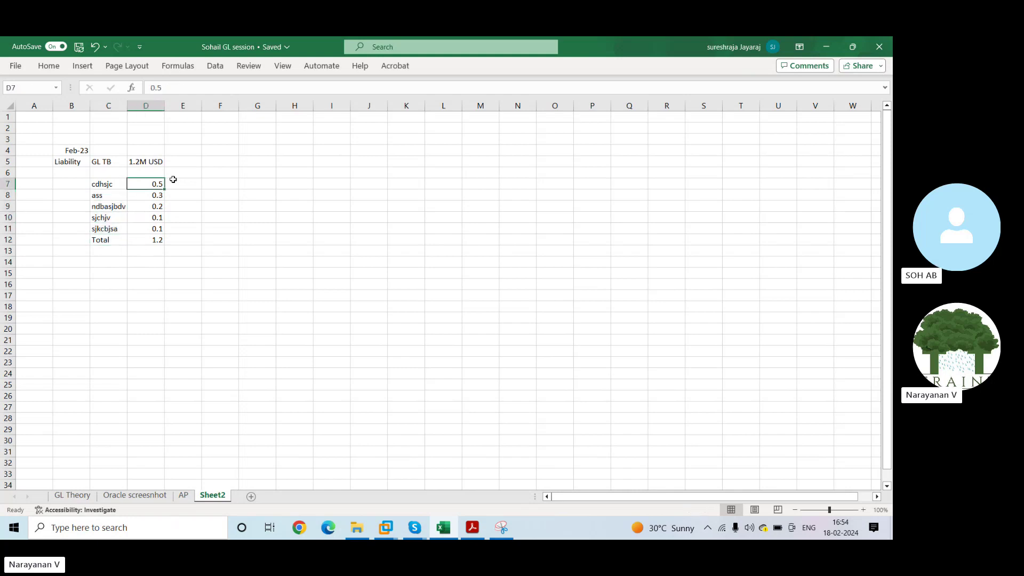
pyautogui.hotkey('shift', 'Down')
pyautogui.hotkey('shift', 'Down')
pyautogui.hotkey('shift', 'Down')
pyautogui.hotkey('shift', 'Down')
pyautogui.hotkey('shift', 'Down')
pyautogui.press('Up')
pyautogui.press('Down')
pyautogui.press('Down')
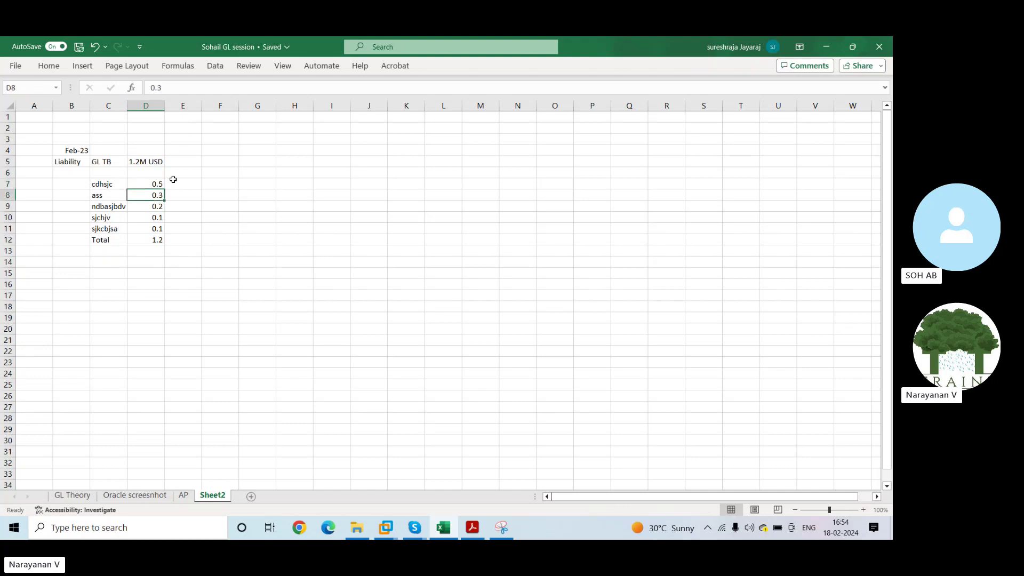
pyautogui.hotkey('ctrl', 'Down')
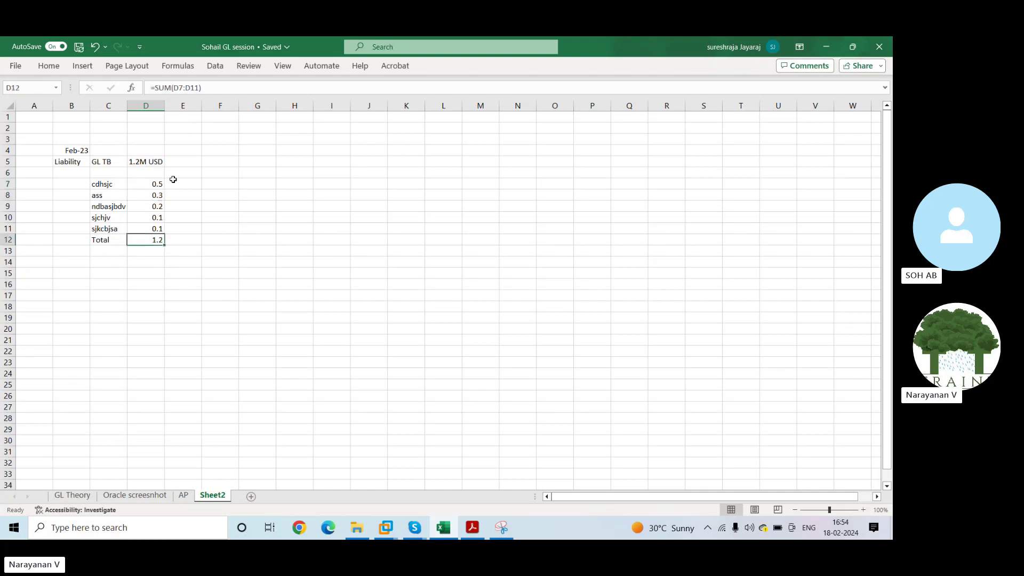
pyautogui.keyDown('ctrl'); pyautogui.click(139, 160); pyautogui.keyUp('ctrl')
# Enter the unit label M USD in E12, beside the total.
pyautogui.click(182, 238)
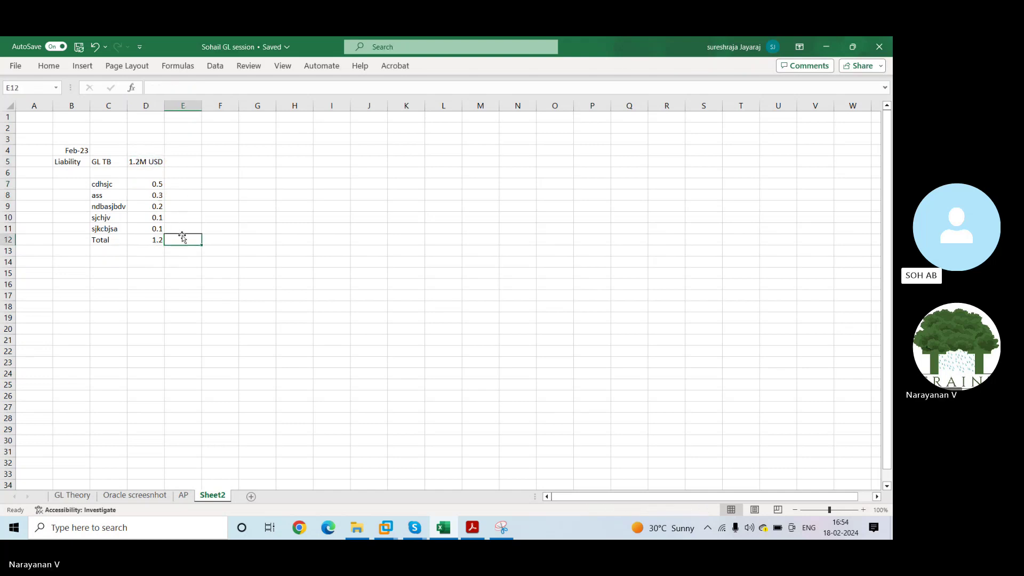
pyautogui.write('M USD')
pyautogui.press('Tab')
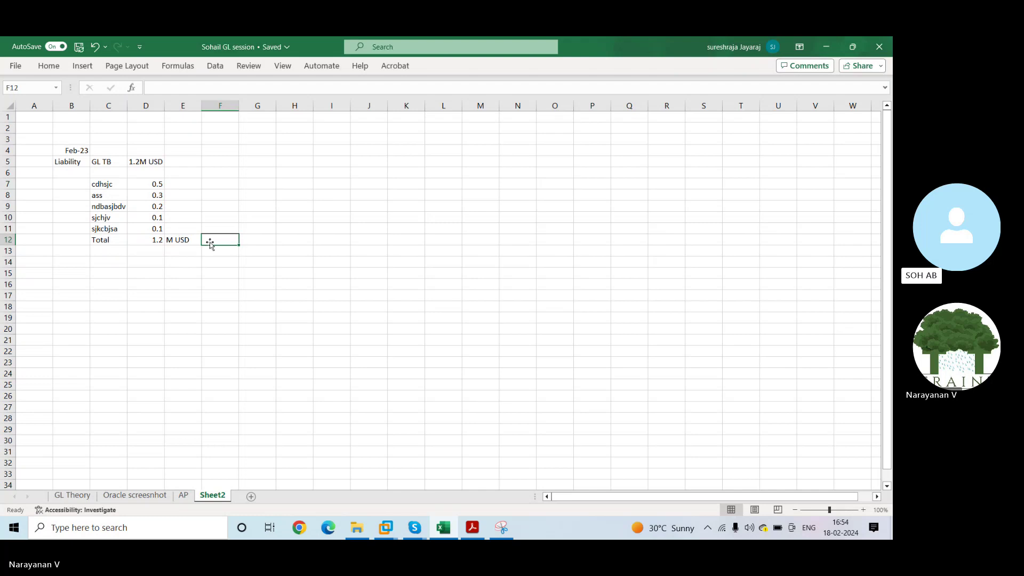
# Enter the amounts 500000 in H3 and 100000 in H4 to start a separate example.
pyautogui.press('Right')
pyautogui.press('Up')
pyautogui.press('Up')
pyautogui.press('Up')
pyautogui.press('Up')
pyautogui.press('Up')
pyautogui.press('Up')
pyautogui.press('Up')
pyautogui.press('Up')
pyautogui.press('Up')
pyautogui.press('Up')
pyautogui.press('Up')
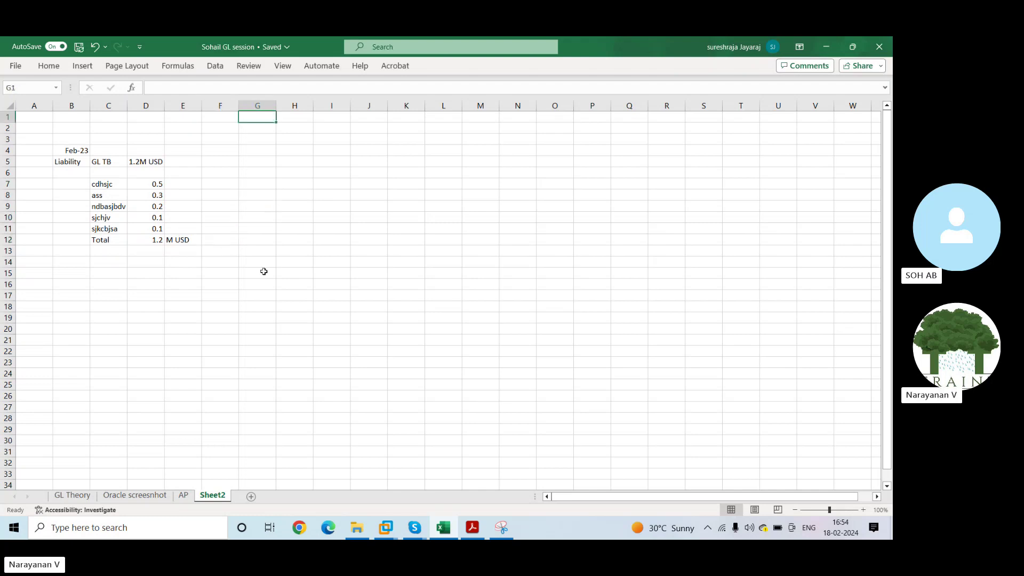
pyautogui.press('Right')
pyautogui.press('Down')
pyautogui.press('Down')
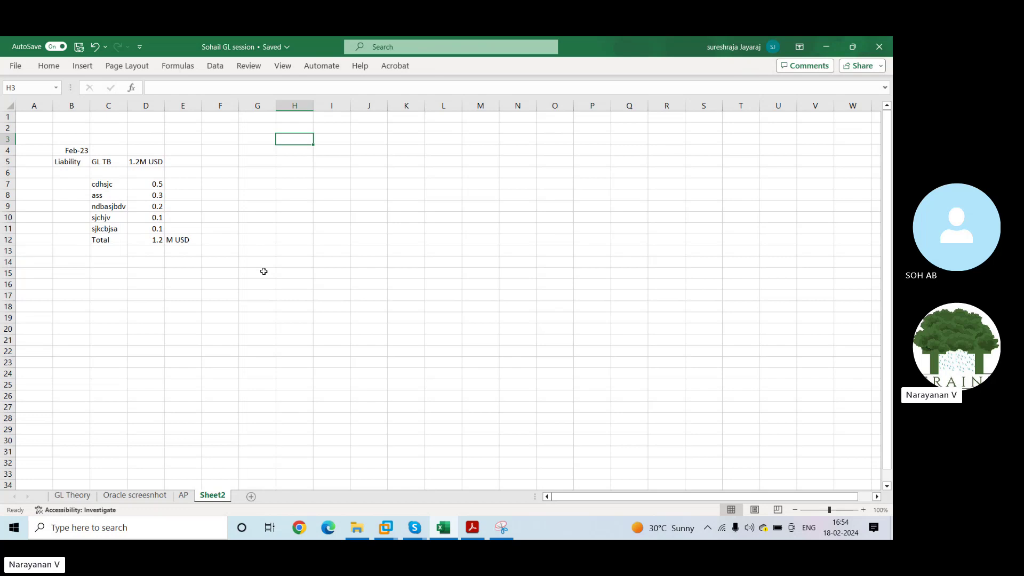
pyautogui.write('50000')
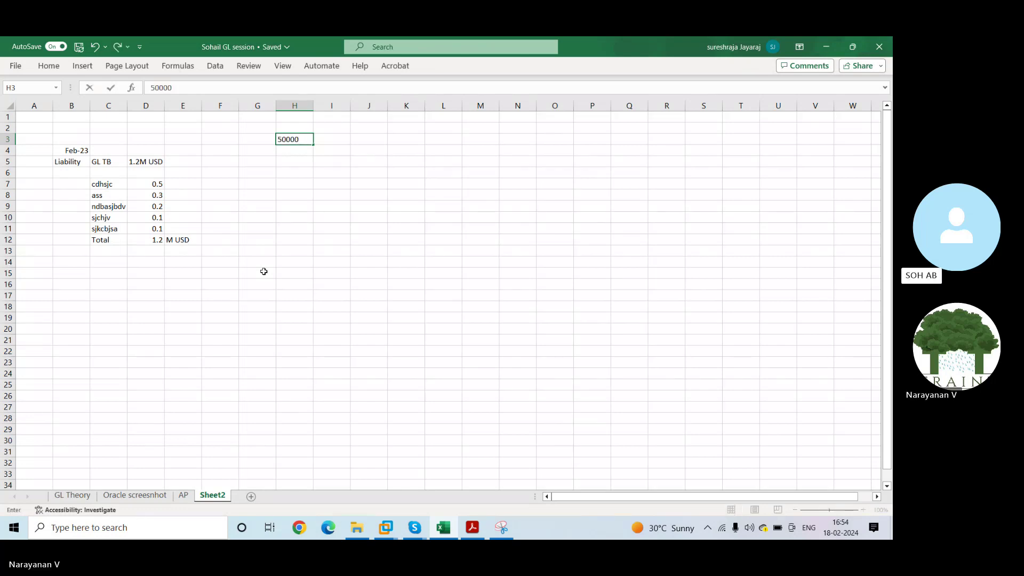
pyautogui.write('0')
pyautogui.press('Tab')
pyautogui.press('Return')
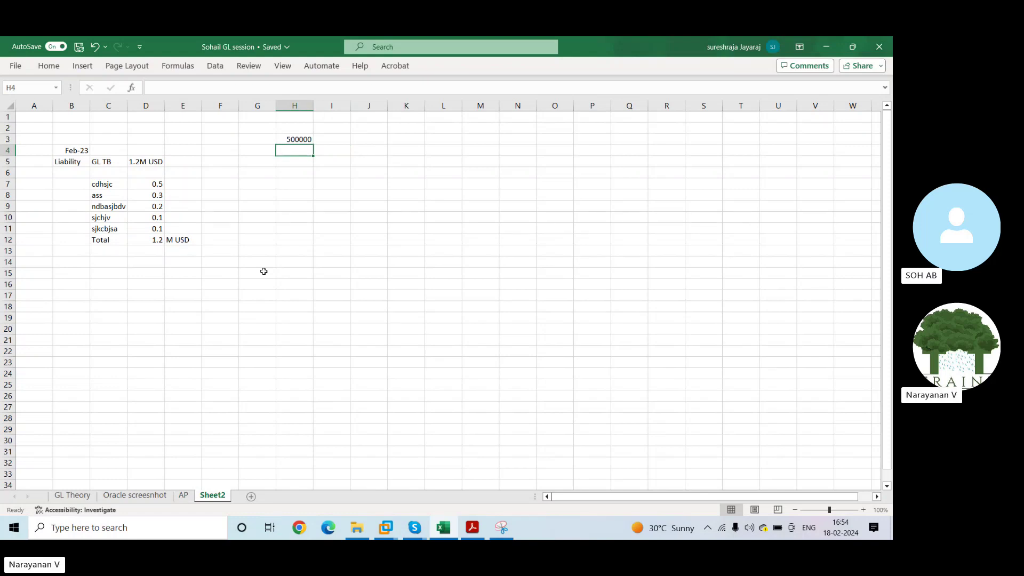
pyautogui.write('1000')
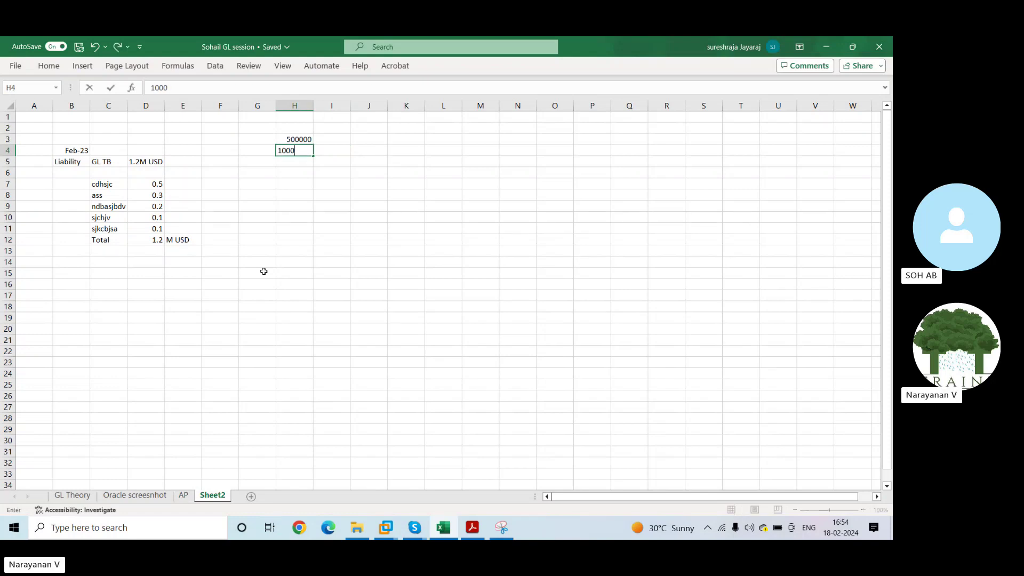
pyautogui.write('00')
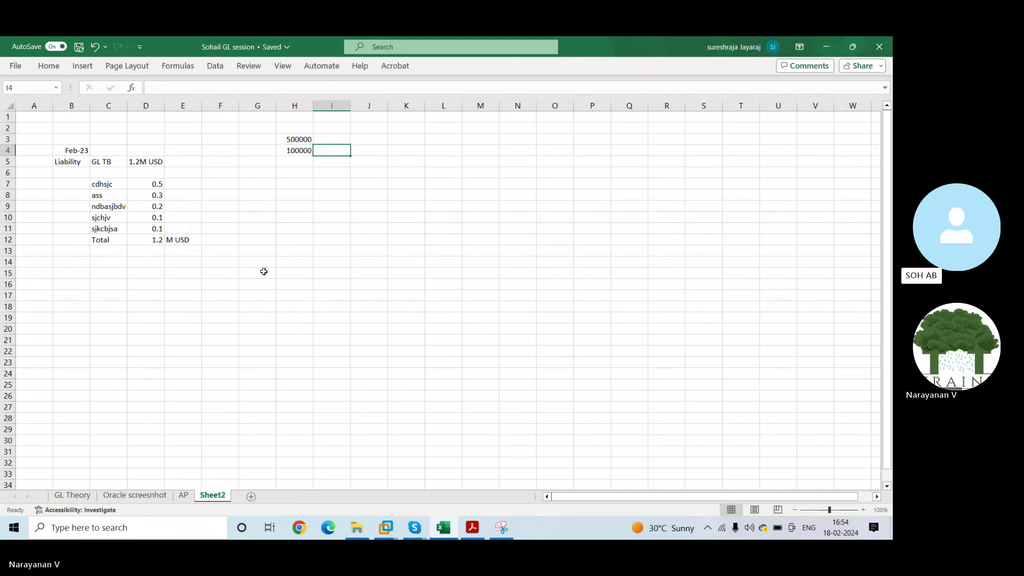
pyautogui.hotkey('ctrl', 'Return')
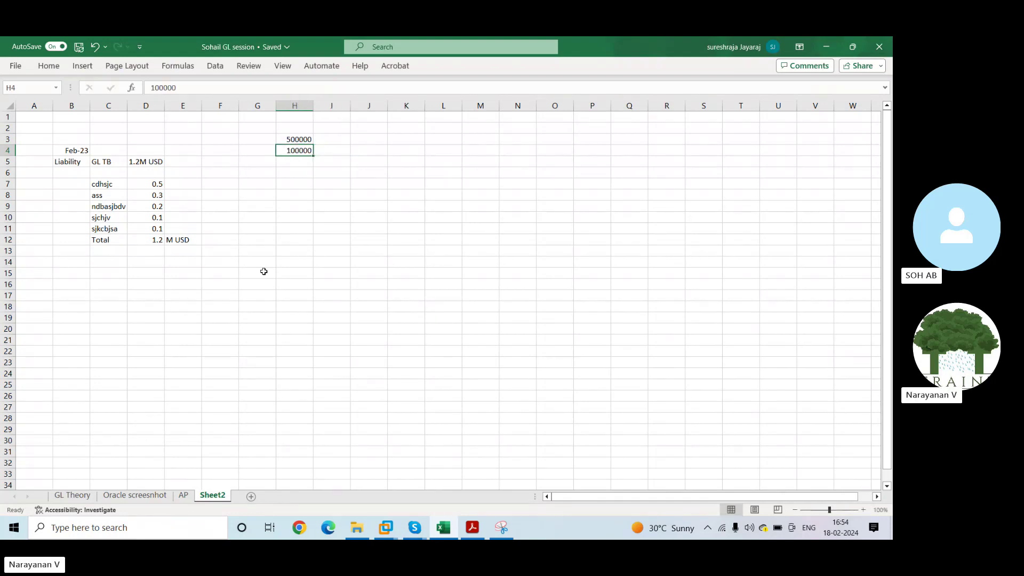
# Label the 500000 amount as SUN Group in G3 and fit column G to its content.
pyautogui.press('Up')
pyautogui.press('Left')
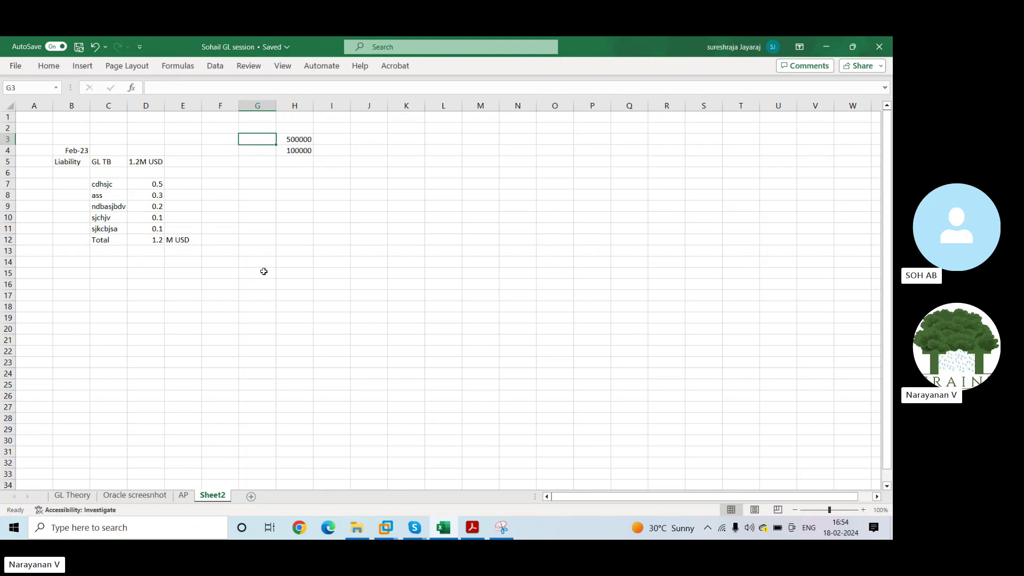
pyautogui.write('SUN G')
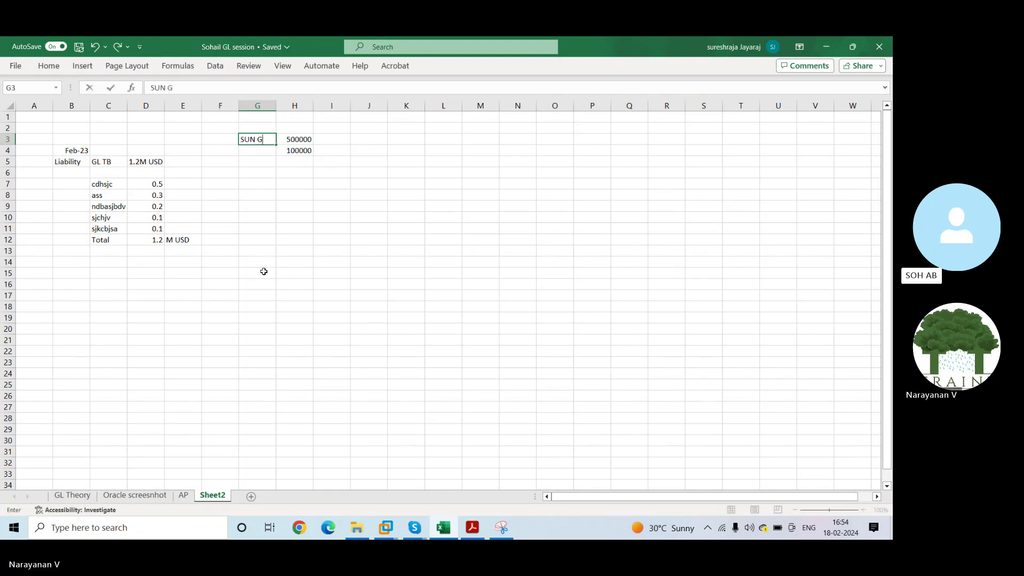
pyautogui.write('roup')
pyautogui.press('Tab')
pyautogui.write('500000')
pyautogui.hotkey('ctrl', 'Return')
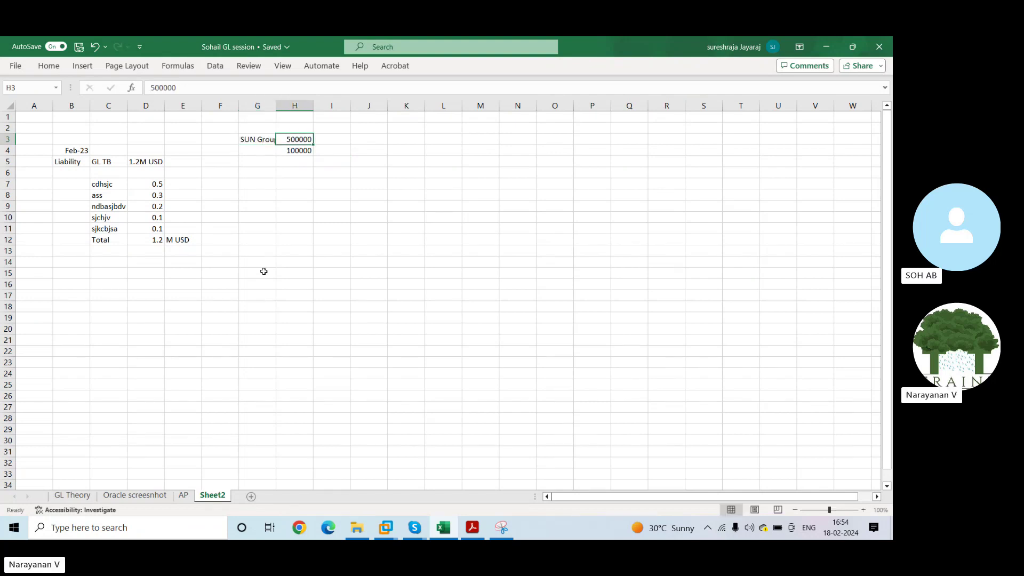
pyautogui.press('Left')
pyautogui.press('Right')
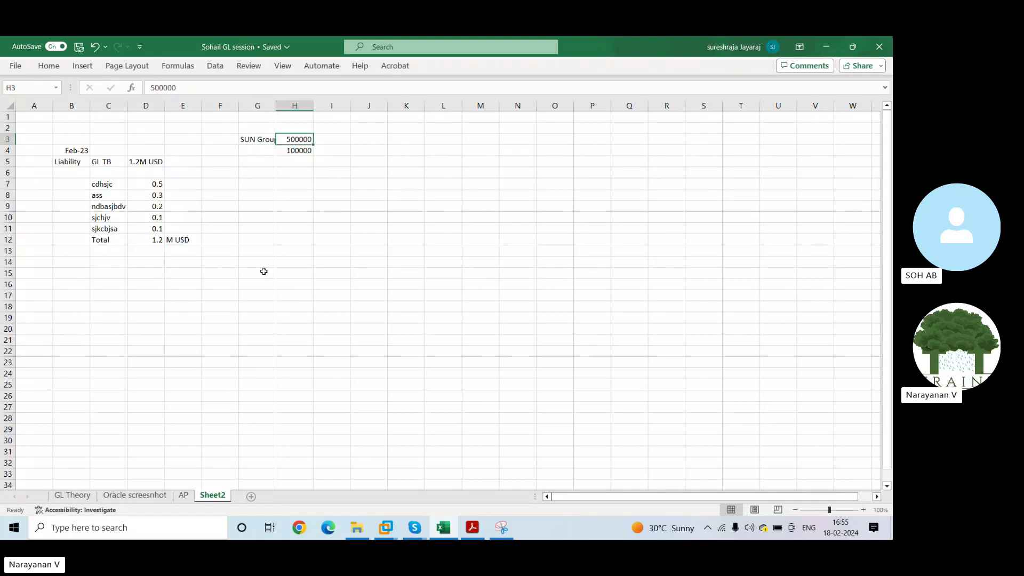
pyautogui.doubleClick(276, 105)
# Enter the label SUN Group in G4 as well.
pyautogui.press('Down')
pyautogui.press('Left')
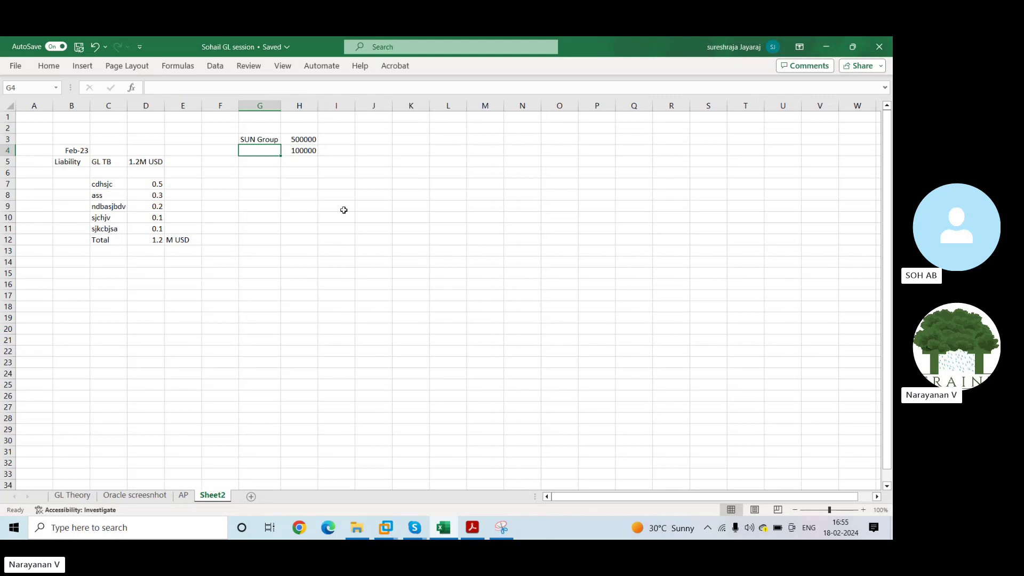
pyautogui.write('SUN Group')
pyautogui.press('Return')
# Change the amount in H4 to -100000.
pyautogui.press('Right')
pyautogui.press('Up')
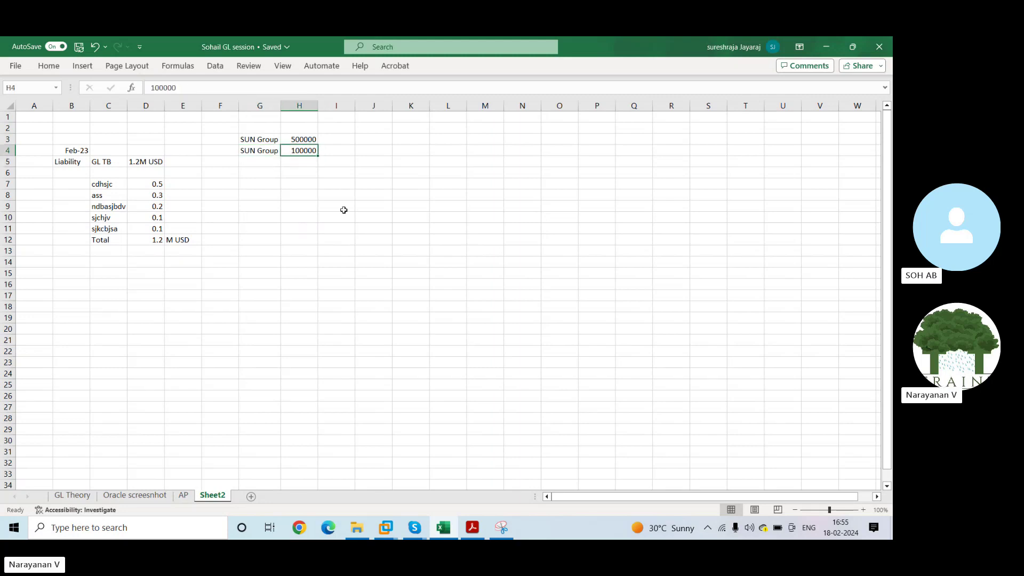
pyautogui.press('F2')
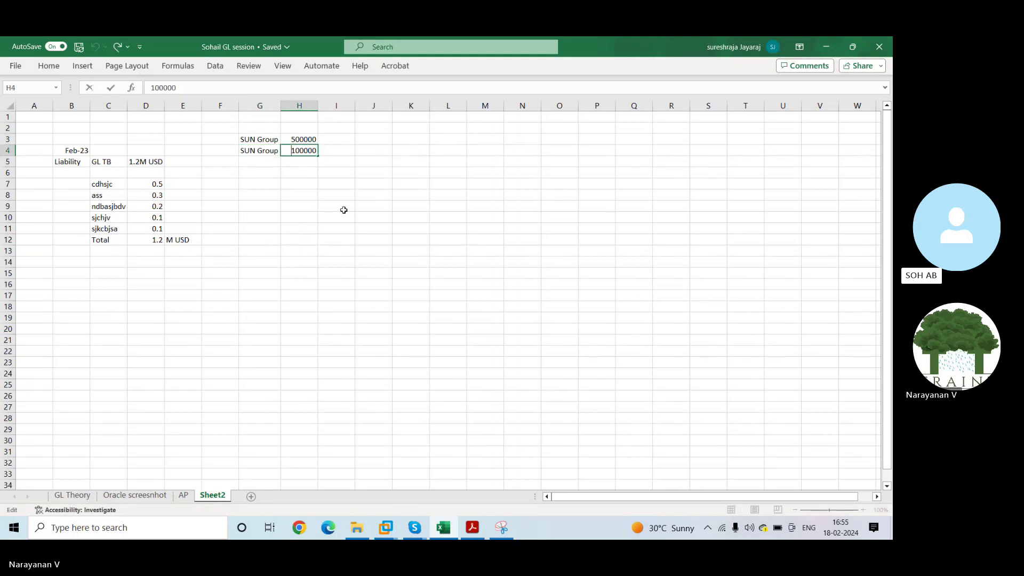
pyautogui.write('-')
pyautogui.press('Return')
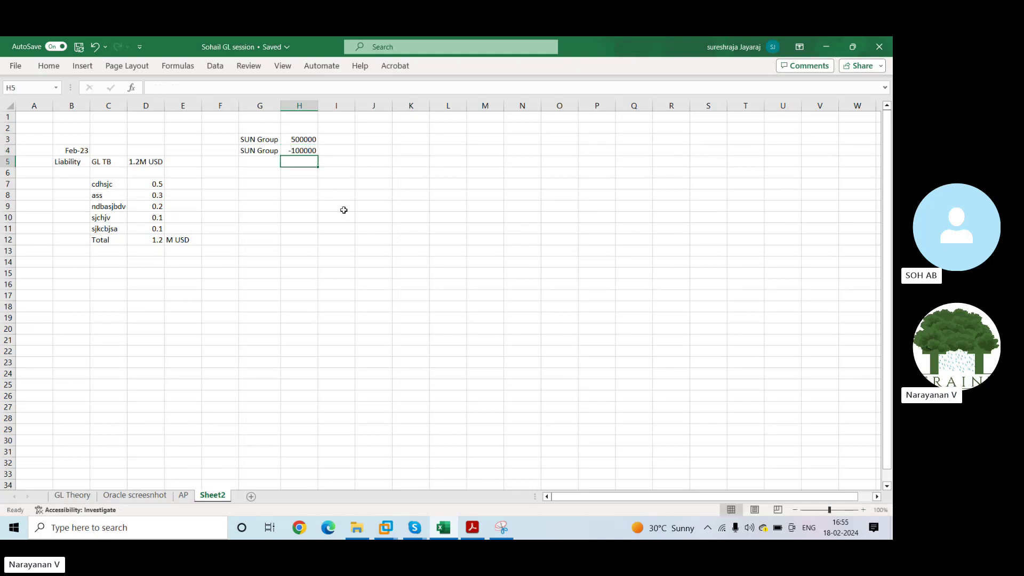
# Fill the -100000 amount down from H4 into H5 to H8.
pyautogui.hotkey('ctrl', 'd')
pyautogui.press('Down')
pyautogui.hotkey('ctrl', 'd')
pyautogui.press('Down')
pyautogui.hotkey('ctrl', 'd')
pyautogui.press('Down')
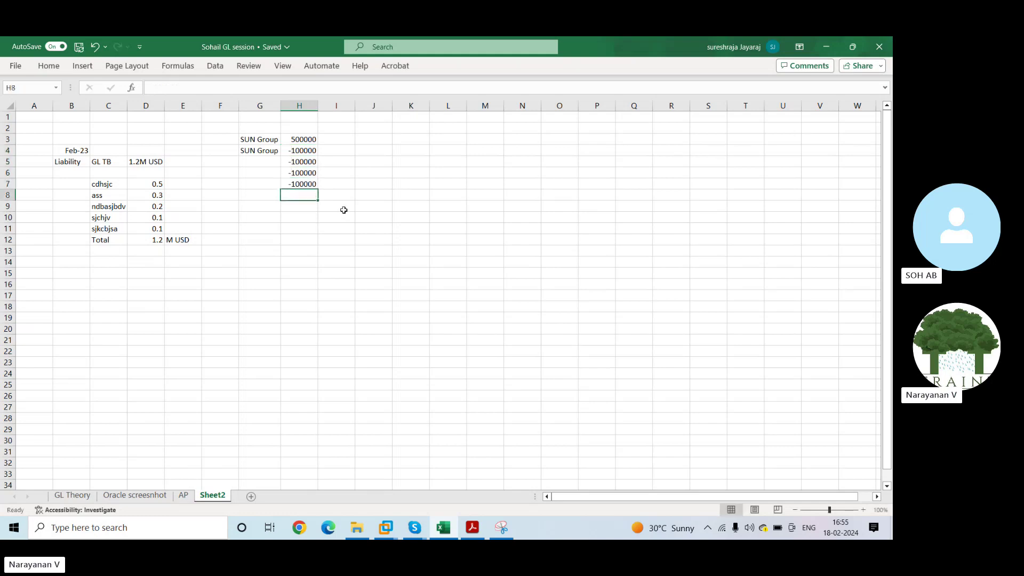
pyautogui.hotkey('ctrl', 'd')
# Sum H3 to H8 with AutoSum in H9 and enter the label Total in G9.
pyautogui.press('Down')
pyautogui.hotkey('alt', '=')
pyautogui.press('Return')
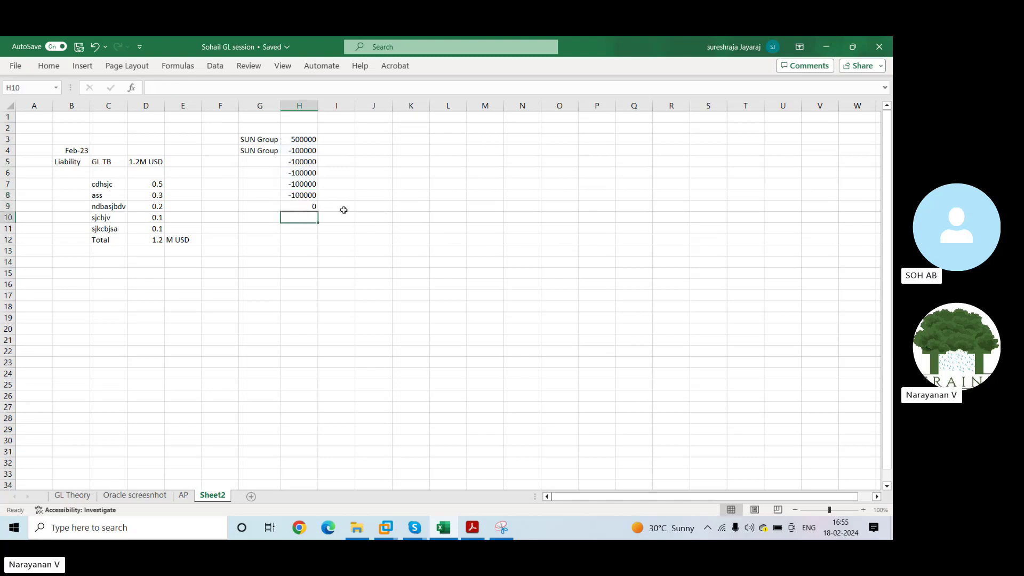
pyautogui.click(344, 210)
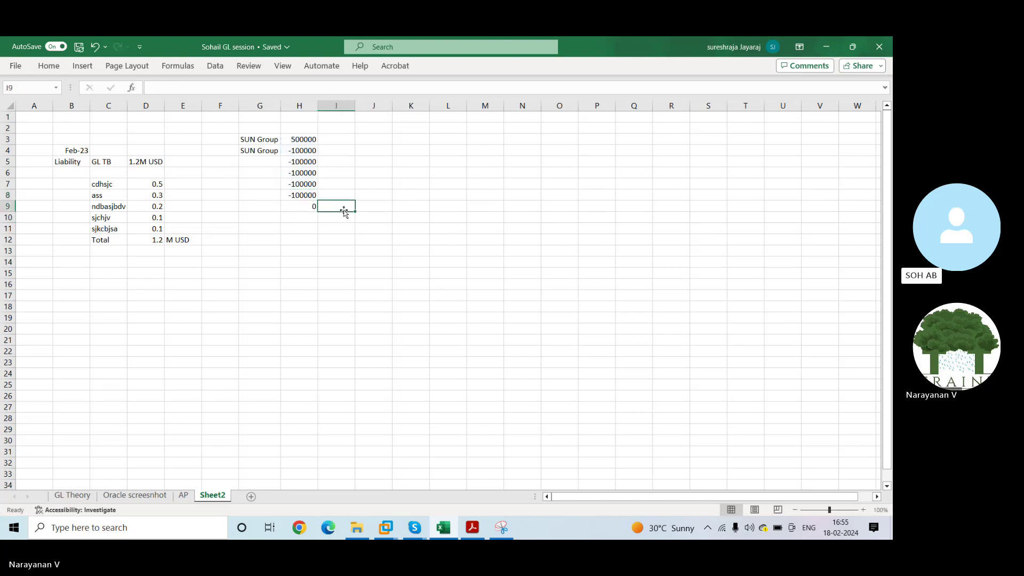
pyautogui.press('Left')
pyautogui.press('Left')
pyautogui.write('Total')
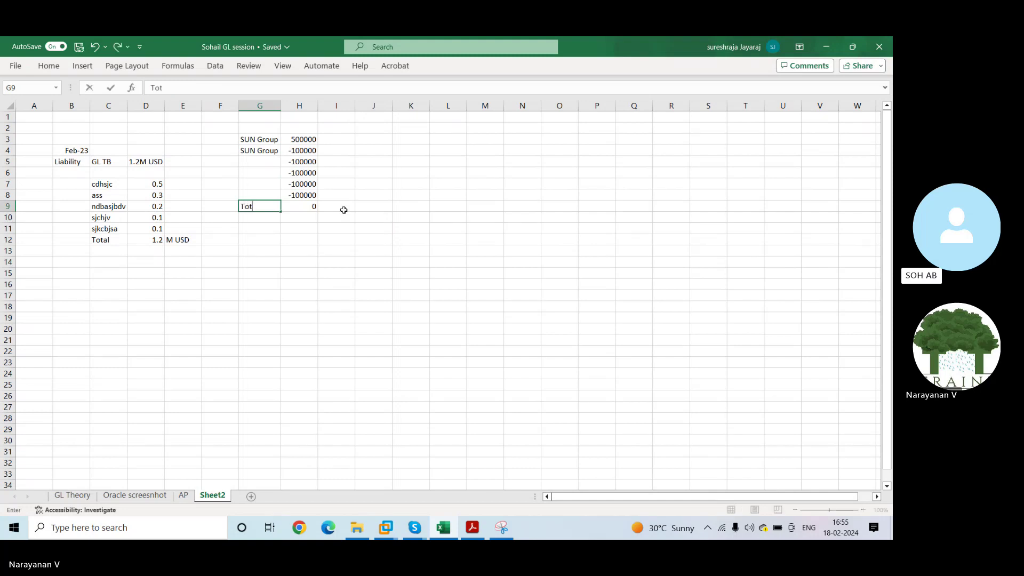
pyautogui.press('Tab')
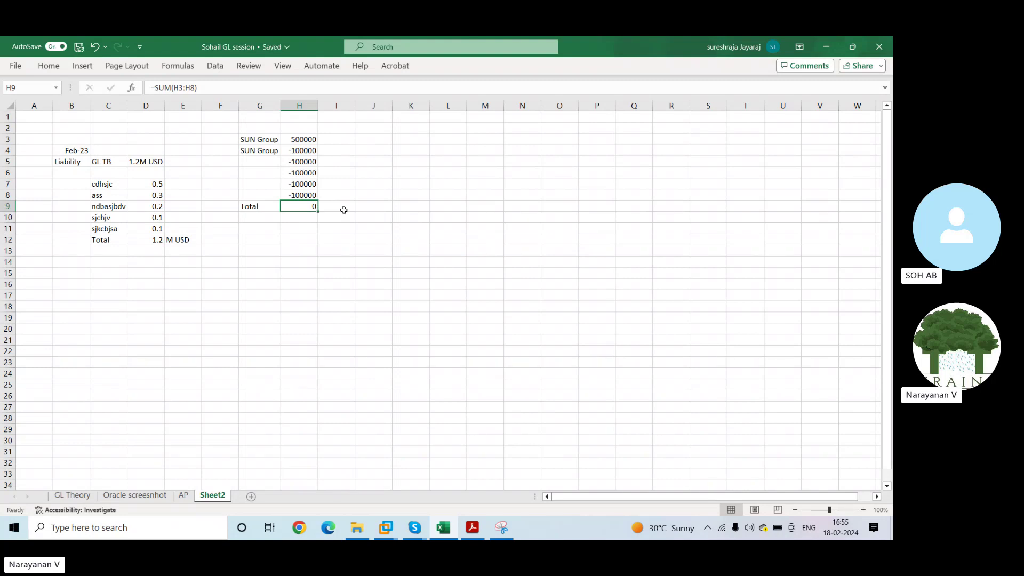
# Enter the heading Prepayment in H2 above the amounts and fit column H to its content.
pyautogui.hotkey('ctrl', 'Up')
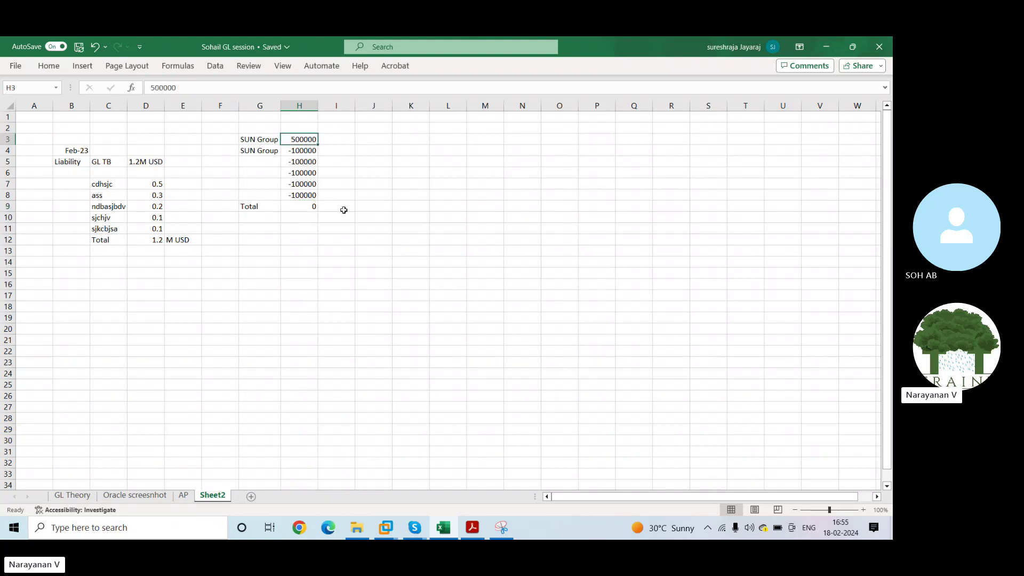
pyautogui.press('Right')
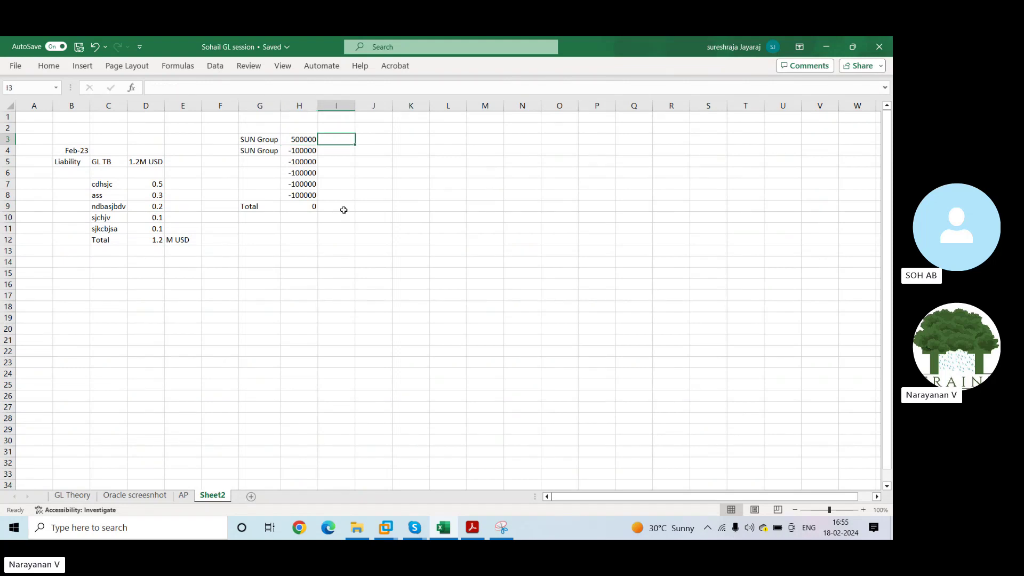
pyautogui.press('Left')
pyautogui.press('Up')
pyautogui.write('Prepayme')
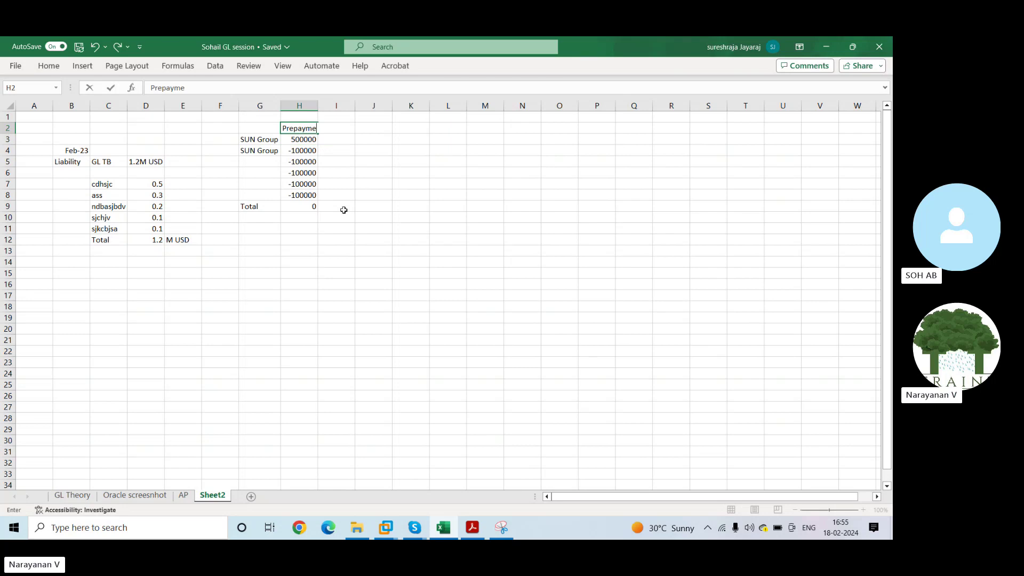
pyautogui.write('nt')
pyautogui.press('Return')
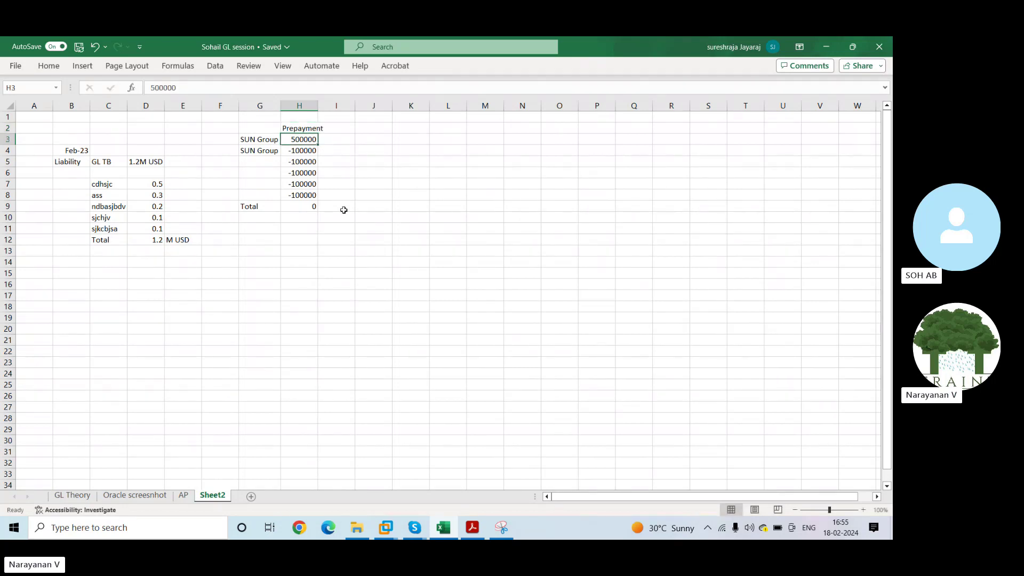
pyautogui.doubleClick(317, 100)
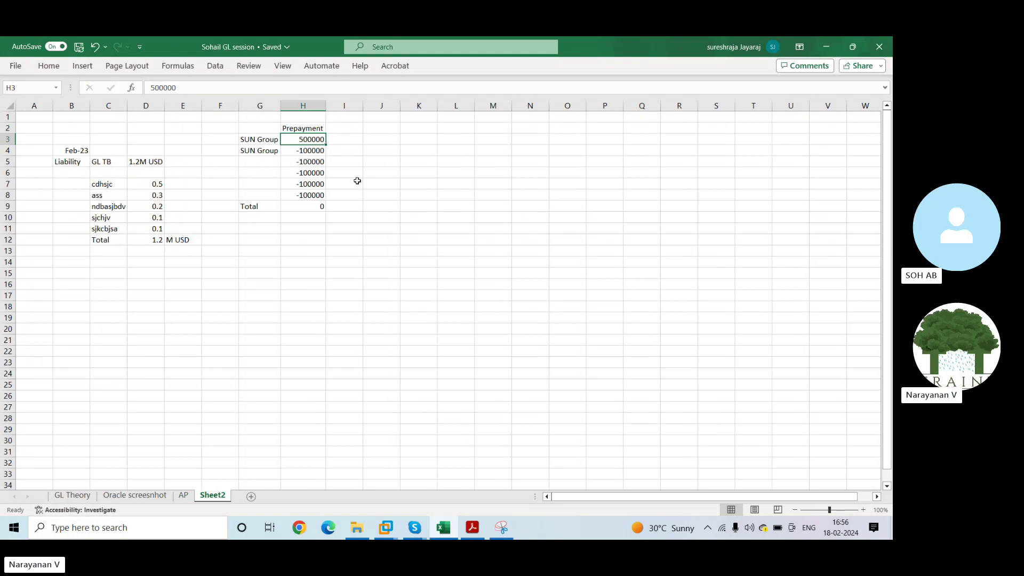
# Enter the amount -100000 in I3, beside the SUN Group prepayment of 500000.
pyautogui.press('Right')
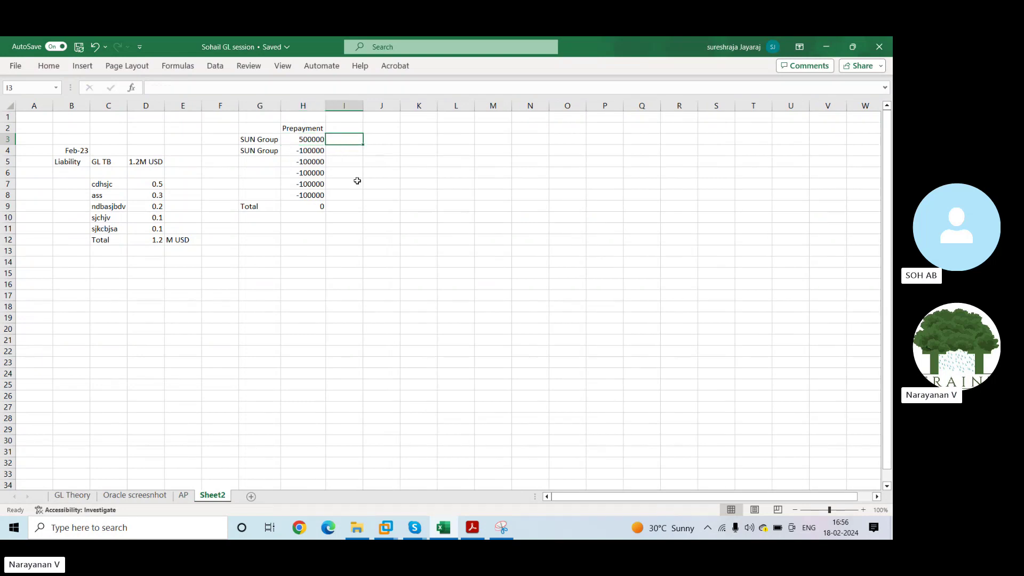
pyautogui.press('Left')
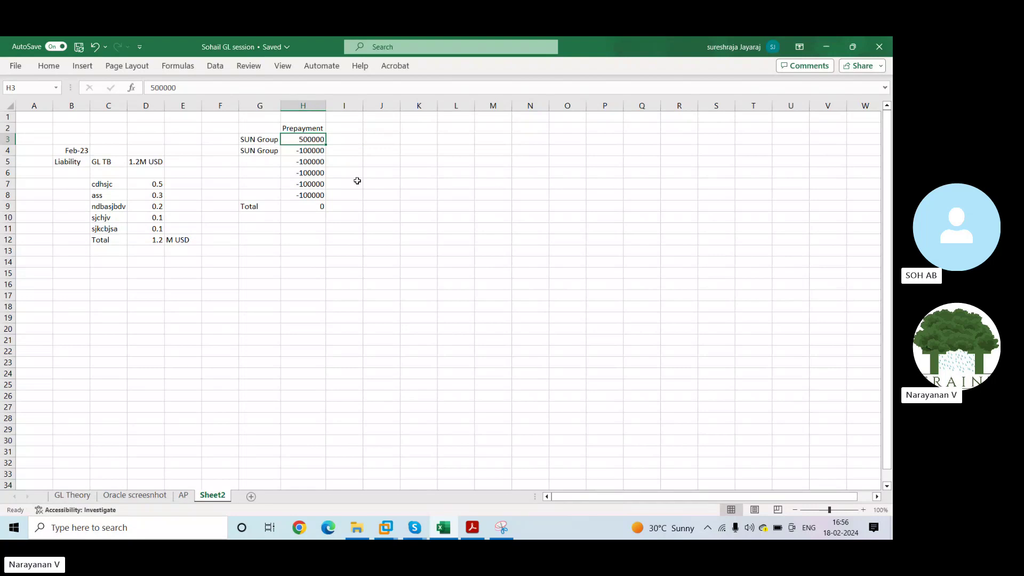
pyautogui.press('Left')
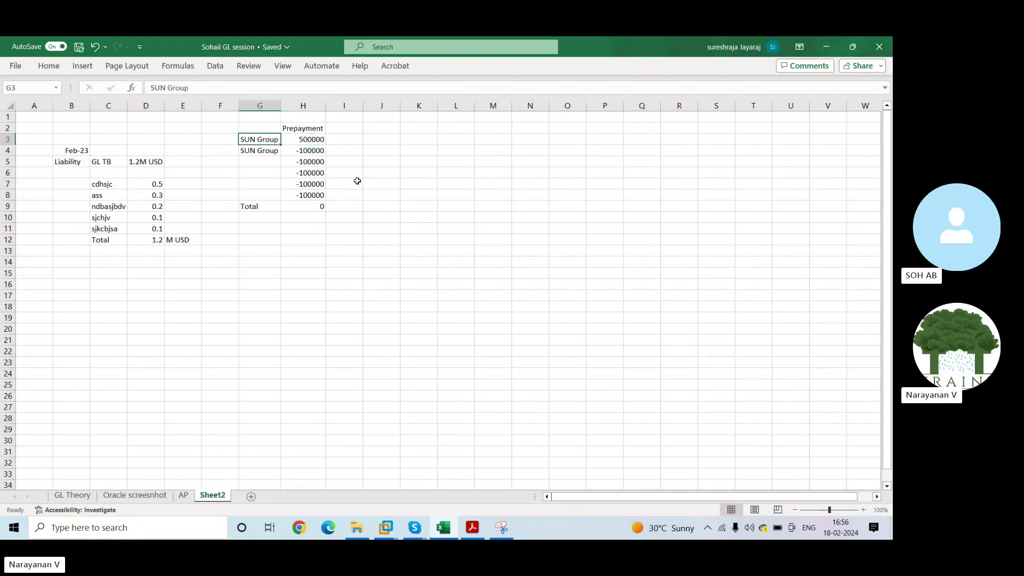
pyautogui.press('Right')
pyautogui.press('Right')
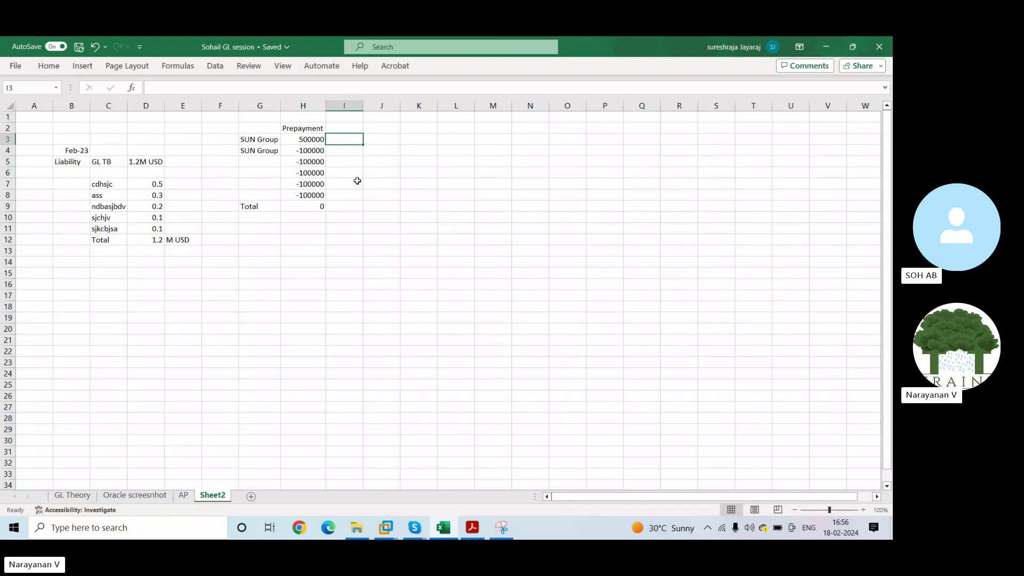
pyautogui.write('-1000')
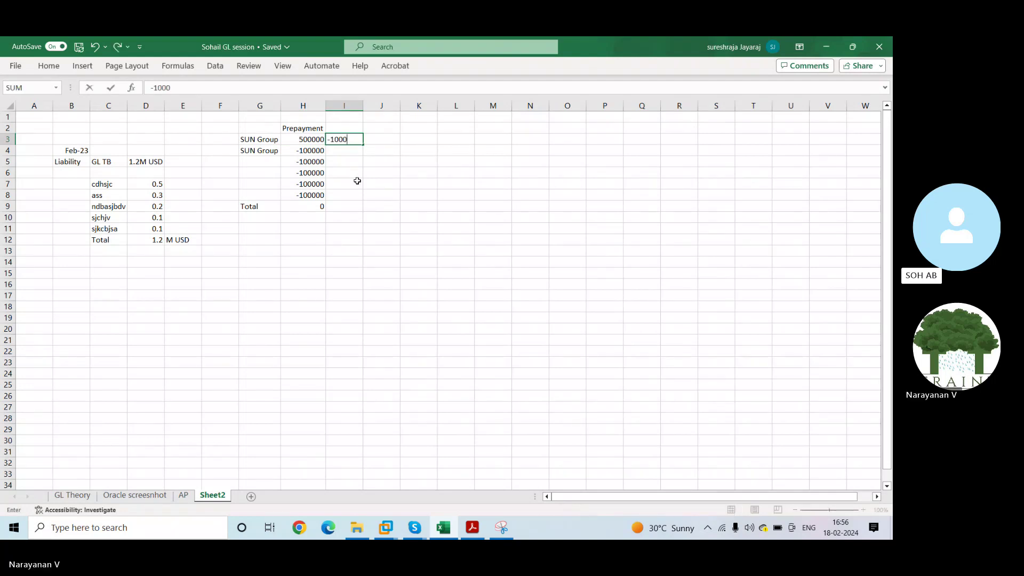
pyautogui.write('00')
pyautogui.press('Right')
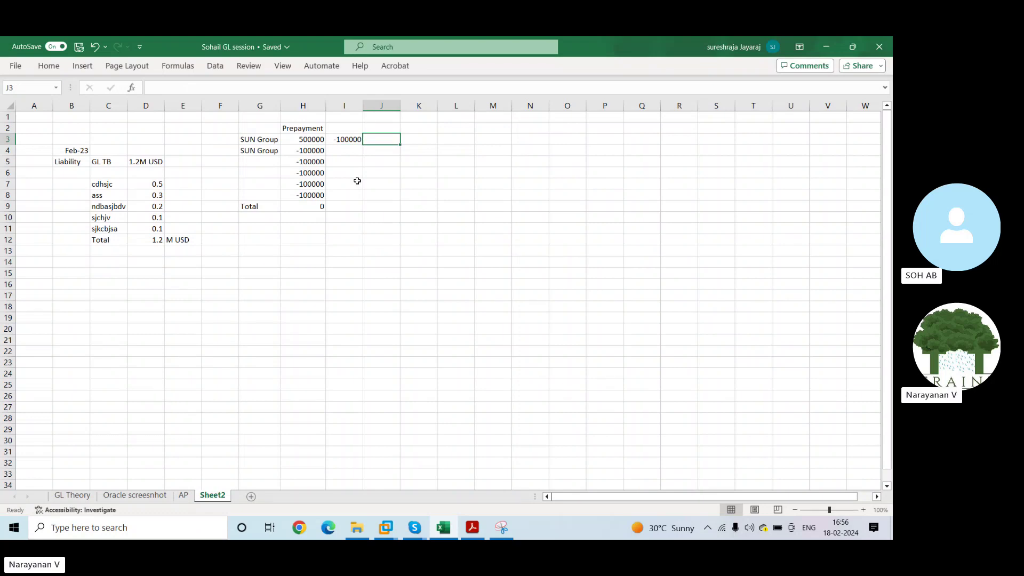
# Enter the formula =H3+I3 in J3 to calculate the remaining prepayment balance.
pyautogui.write('=')
pyautogui.press('Left')
pyautogui.press('Left')
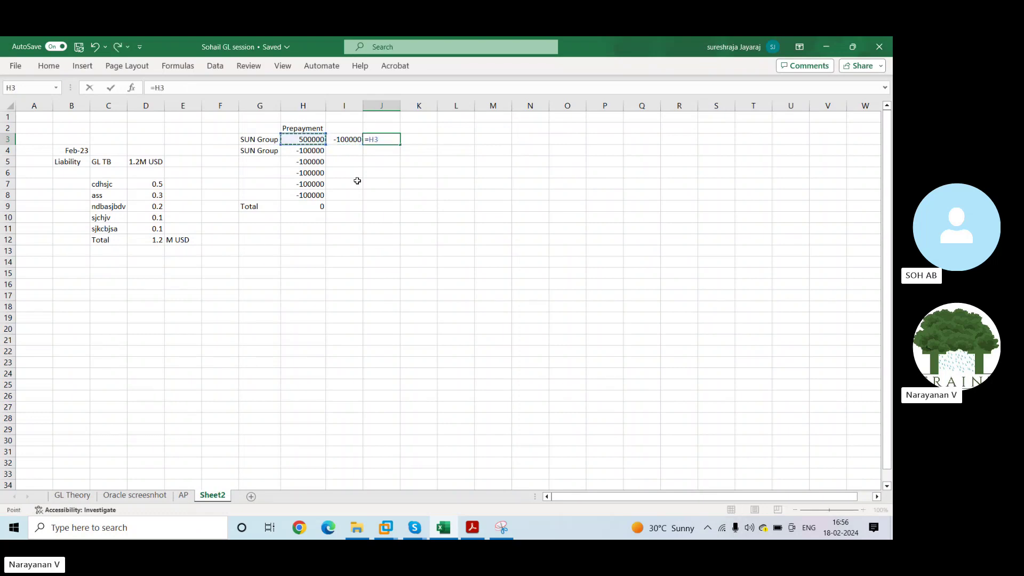
pyautogui.write('+')
pyautogui.press('Left')
pyautogui.press('Return')
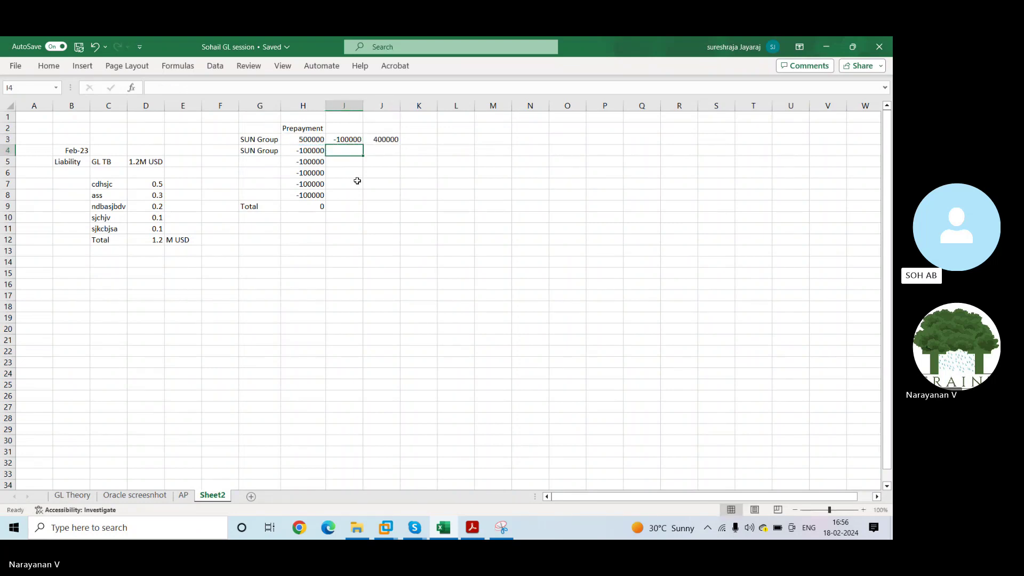
# Enter the month headings Jan-23 in J2 and Feb-23 in K2.
pyautogui.press('Up')
pyautogui.press('Right')
pyautogui.press('Up')
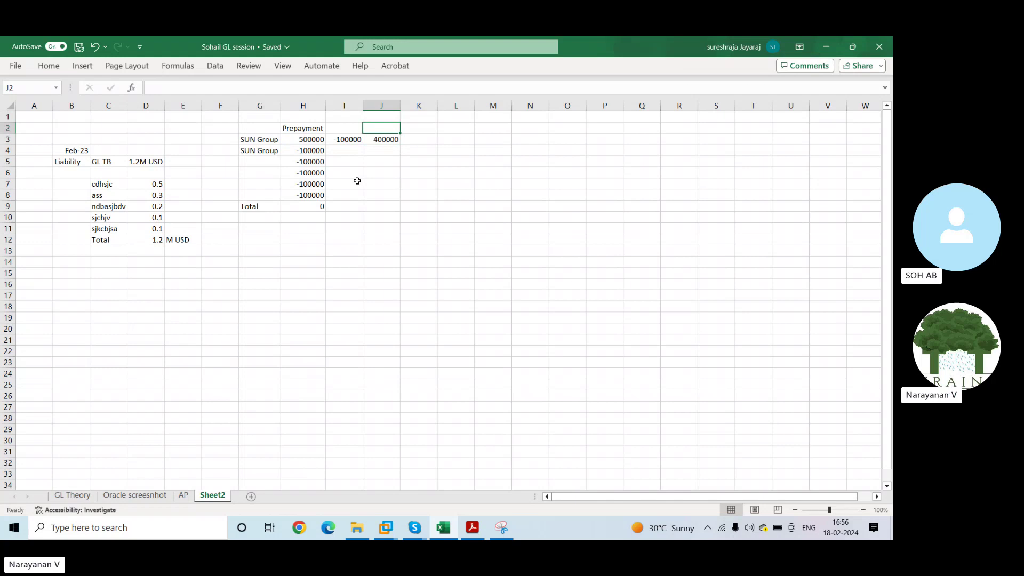
pyautogui.write('Jan-23')
pyautogui.press('Tab')
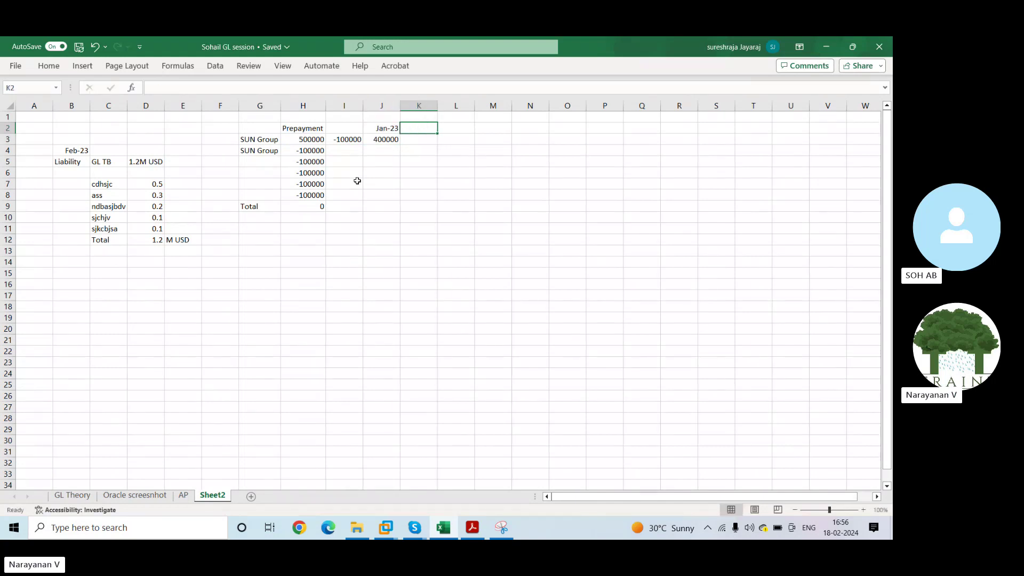
pyautogui.write('Feb-23')
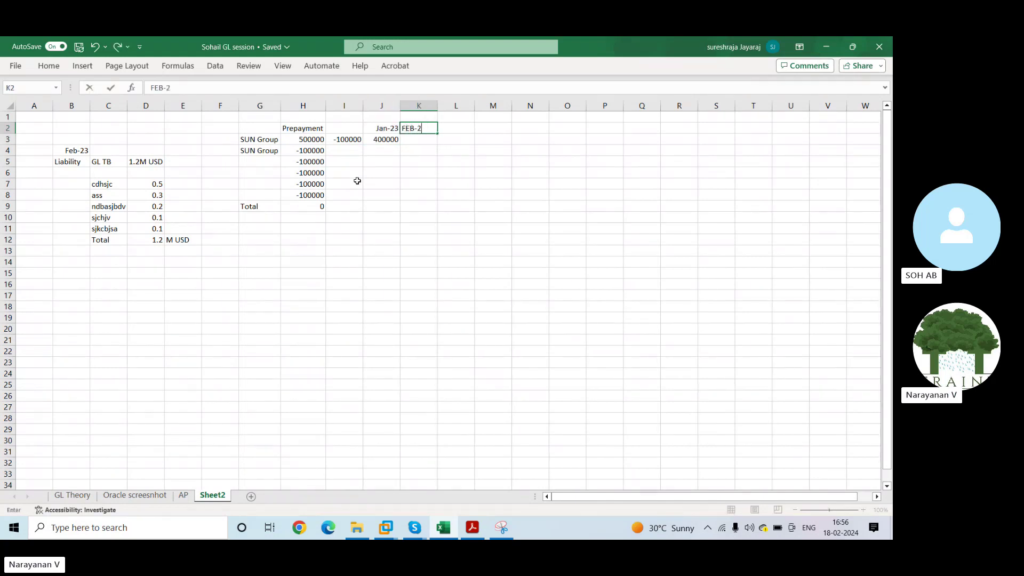
pyautogui.press('Tab')
# Copy the -100000 amount from I3 into K3 under the Feb-23 heading.
pyautogui.press('Down')
pyautogui.press('Left')
pyautogui.press('Left')
pyautogui.press('Left')
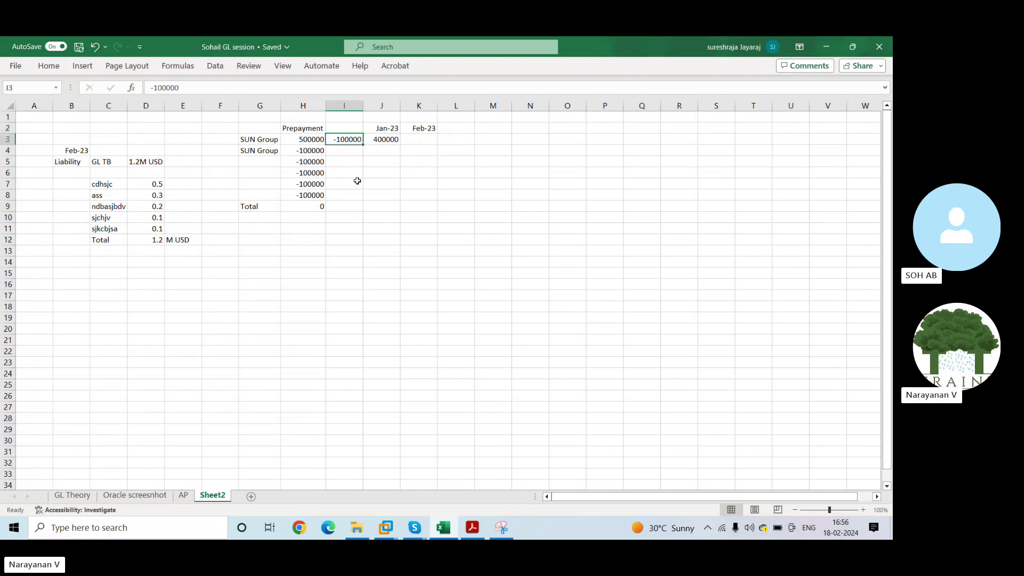
pyautogui.hotkey('ctrl', 'c')
pyautogui.press('Right')
pyautogui.press('Right')
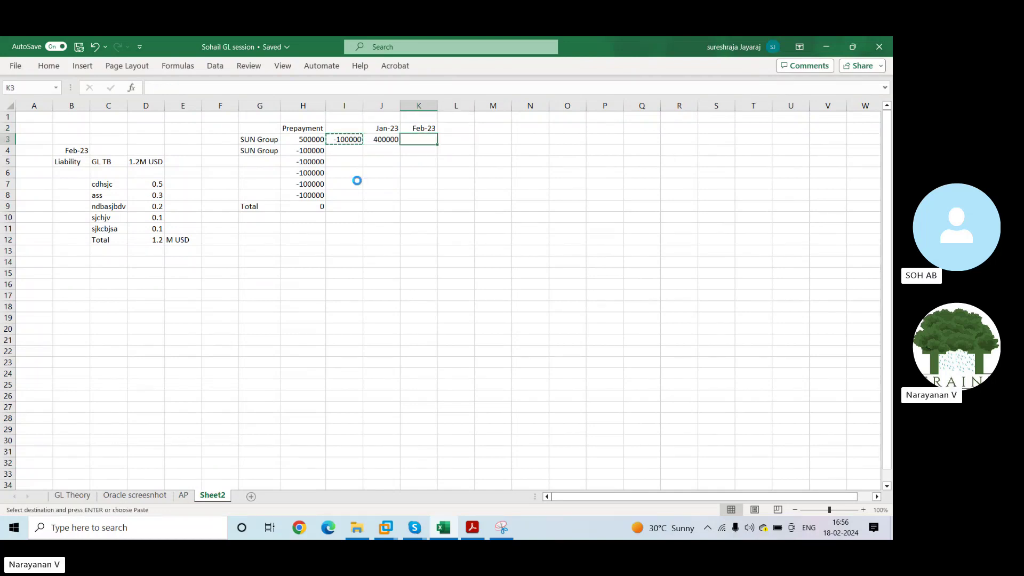
pyautogui.hotkey('ctrl', 'v')
# Enter the formula =J3+K3 in L3 for the balance after the second deduction.
pyautogui.press('Right')
pyautogui.write('=')
pyautogui.press('Left')
pyautogui.press('Left')
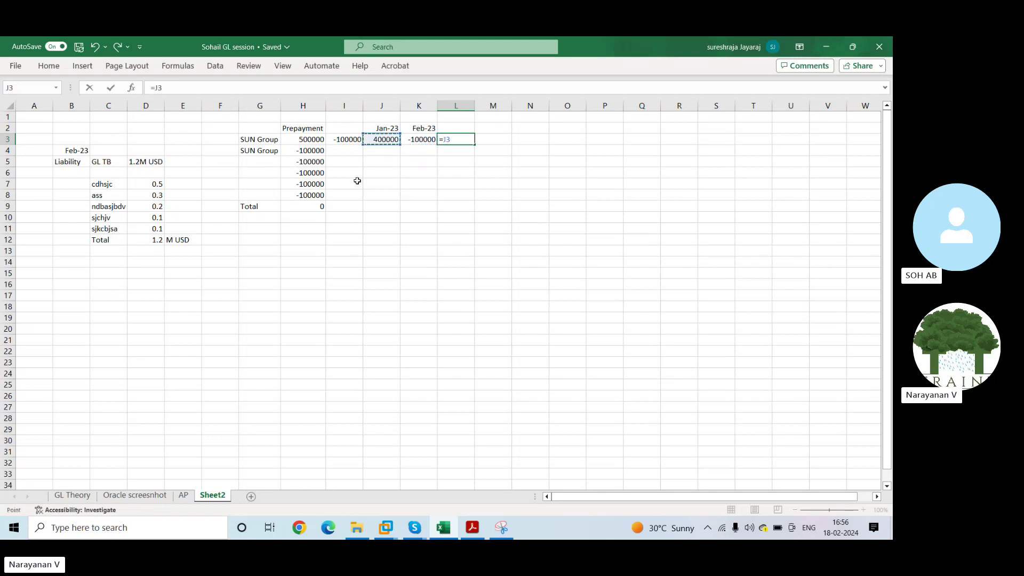
pyautogui.write('+')
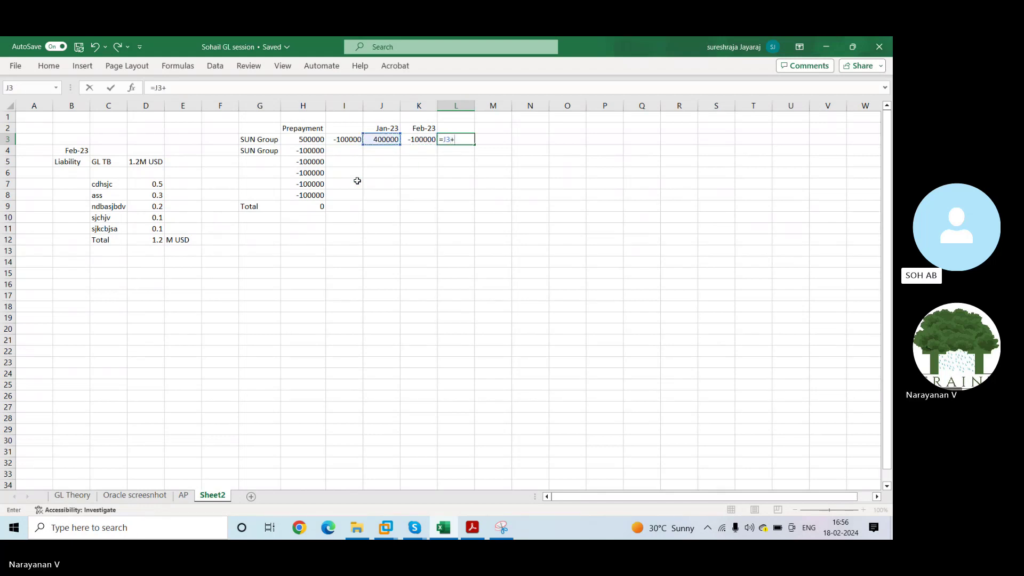
pyautogui.press('Left')
pyautogui.press('Return')
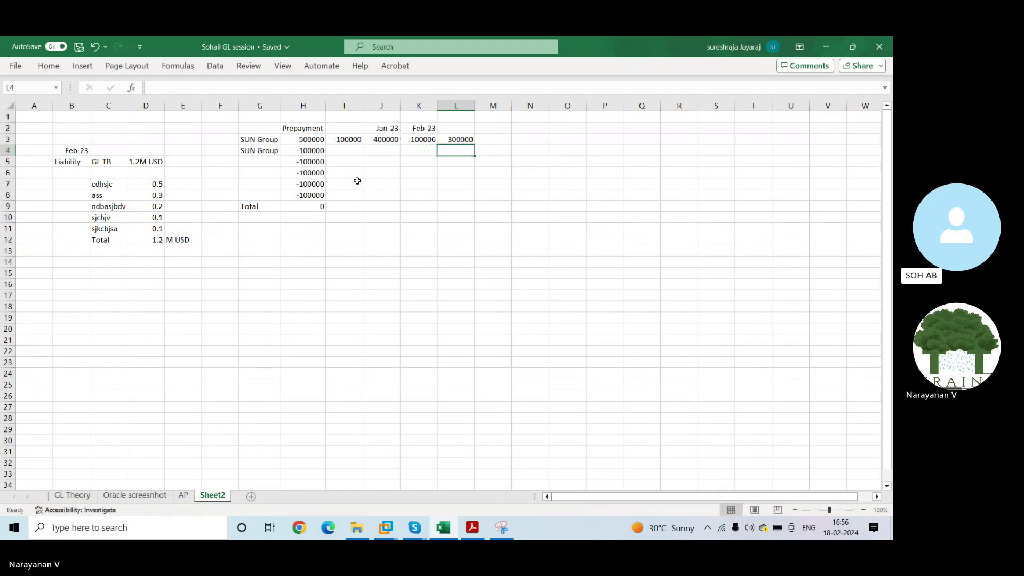
# Enter the month heading Mar-23 in L2 above the last balance.
pyautogui.press('Up')
pyautogui.press('Up')
pyautogui.write('MAR-23')
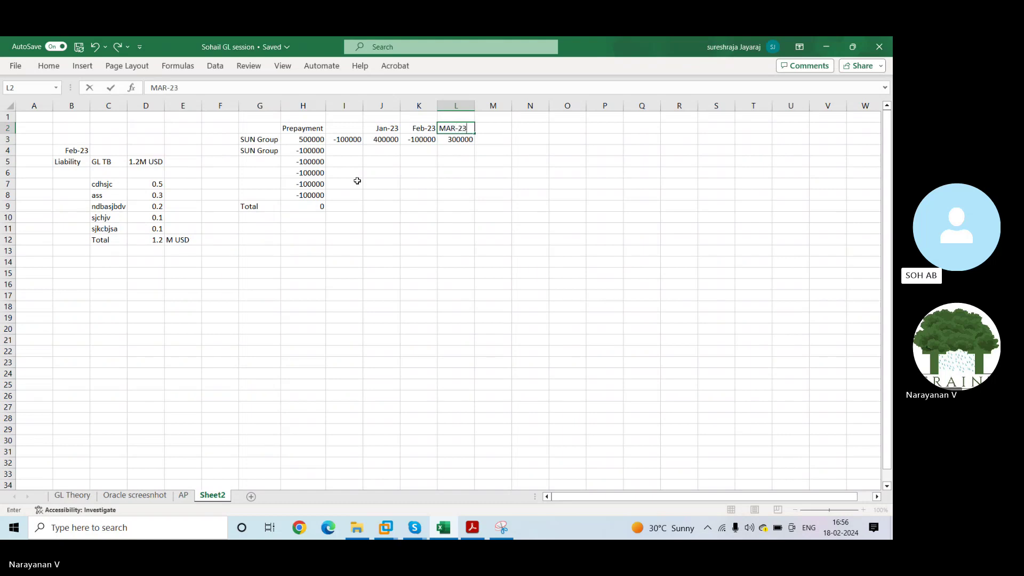
pyautogui.press('Tab')
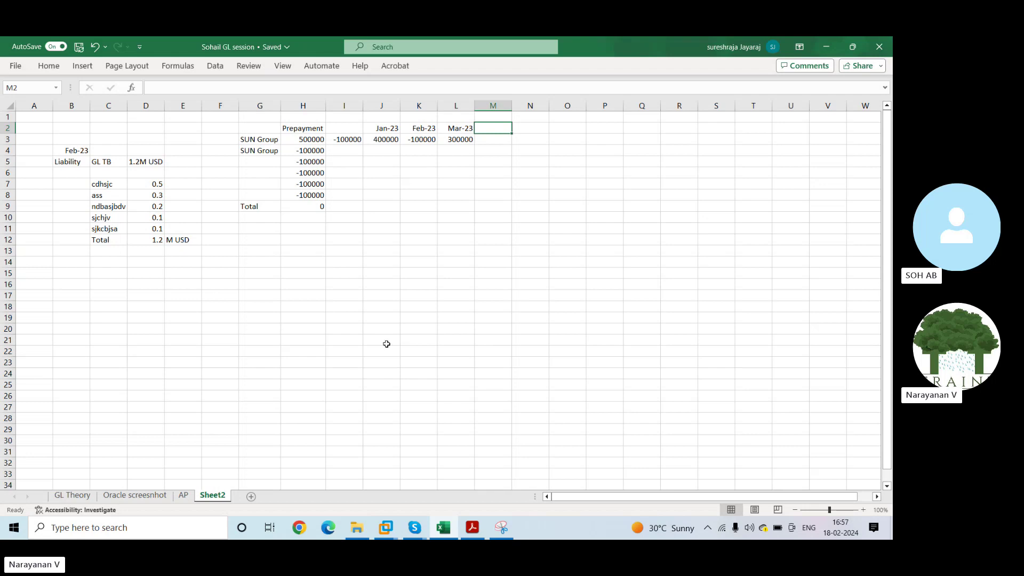
# Switch to the ORACLEAPPS12 virtual machine in VMware Workstation, showing the Oracle Payables Navigator.
pyautogui.moveTo(388, 535)
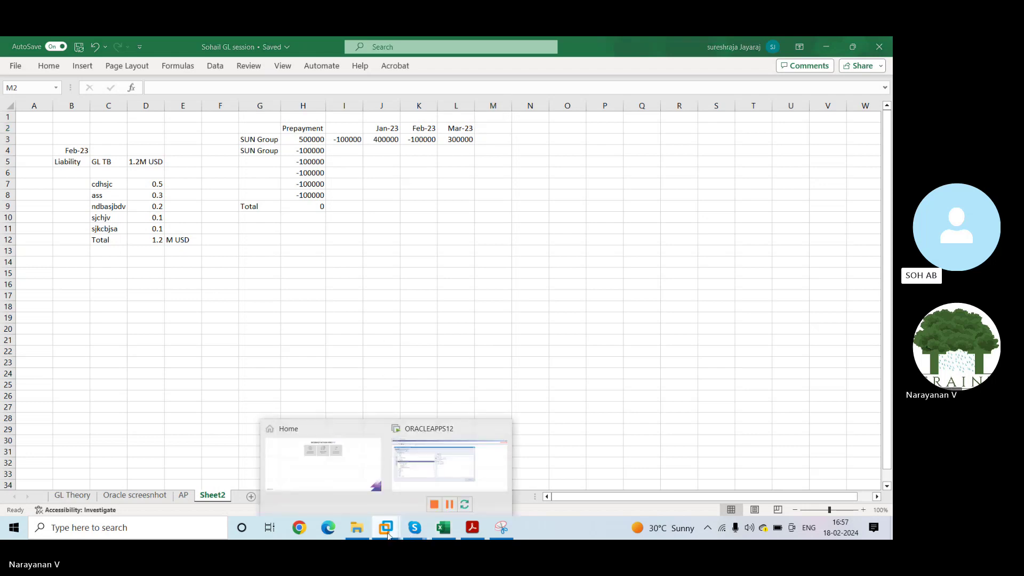
pyautogui.click(447, 473)
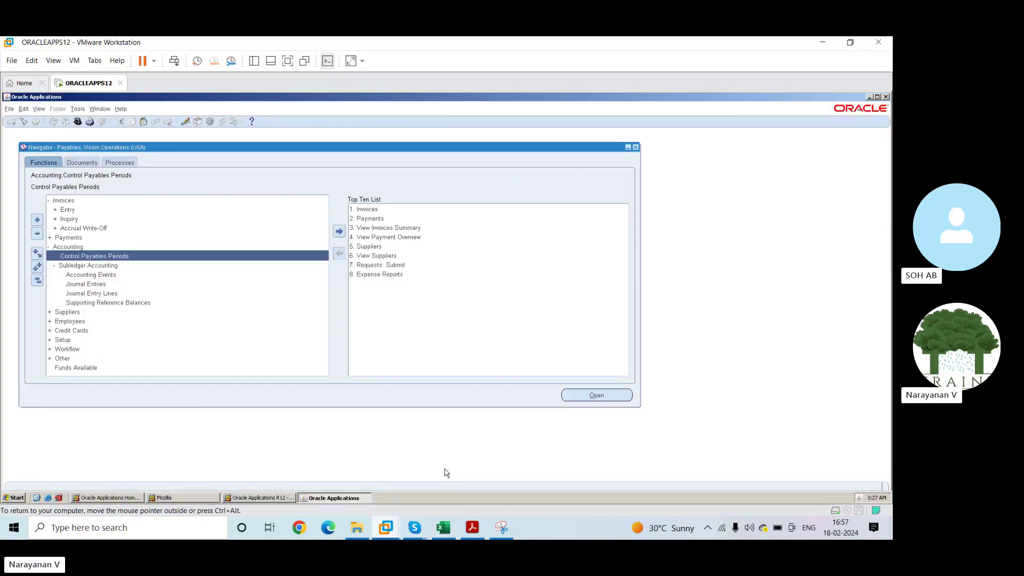